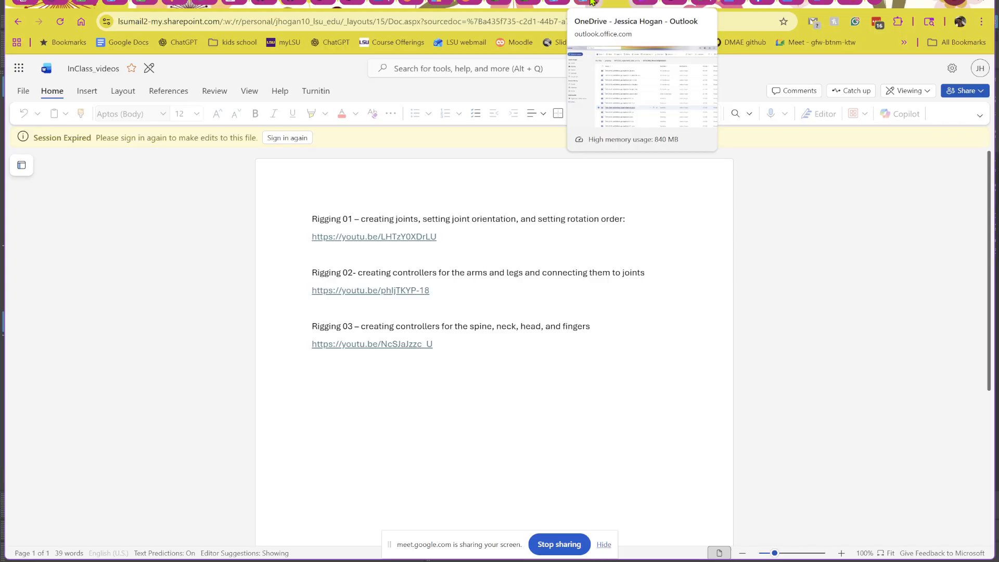
Step: Switch to the OneDrive folder in the browser and open the projectInfo folder of the 0020_0010_rigging project
{"action": "left_click", "coordinate": [597, 3]}
{"action": "left_click", "coordinate": [556, 7]}
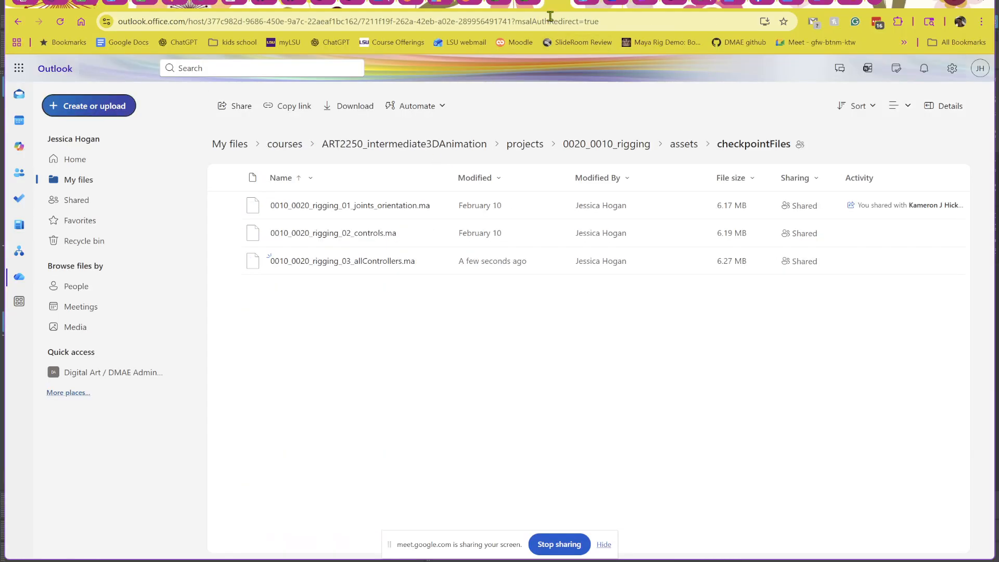
{"action": "left_click", "coordinate": [619, 150]}
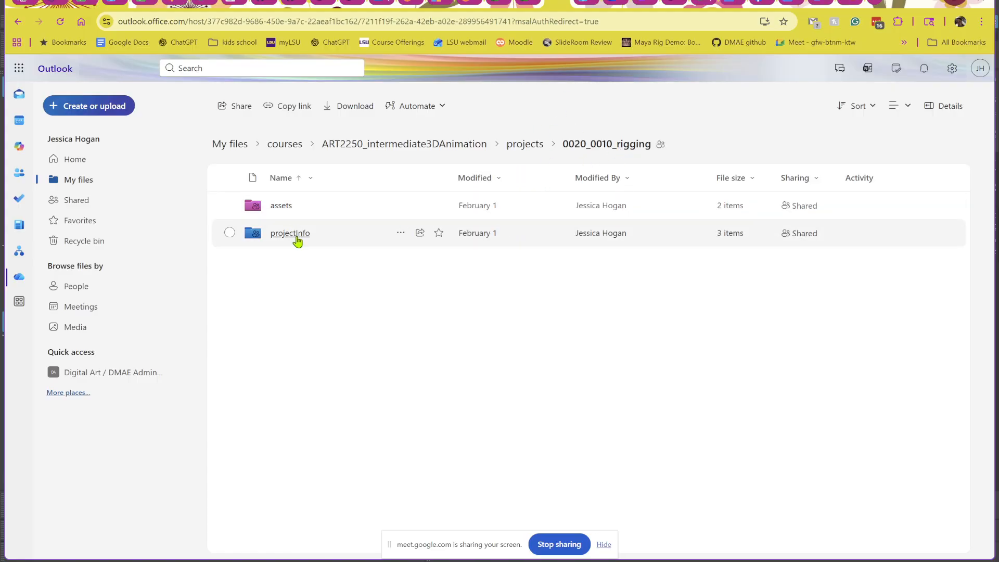
{"action": "left_click", "coordinate": [296, 235]}
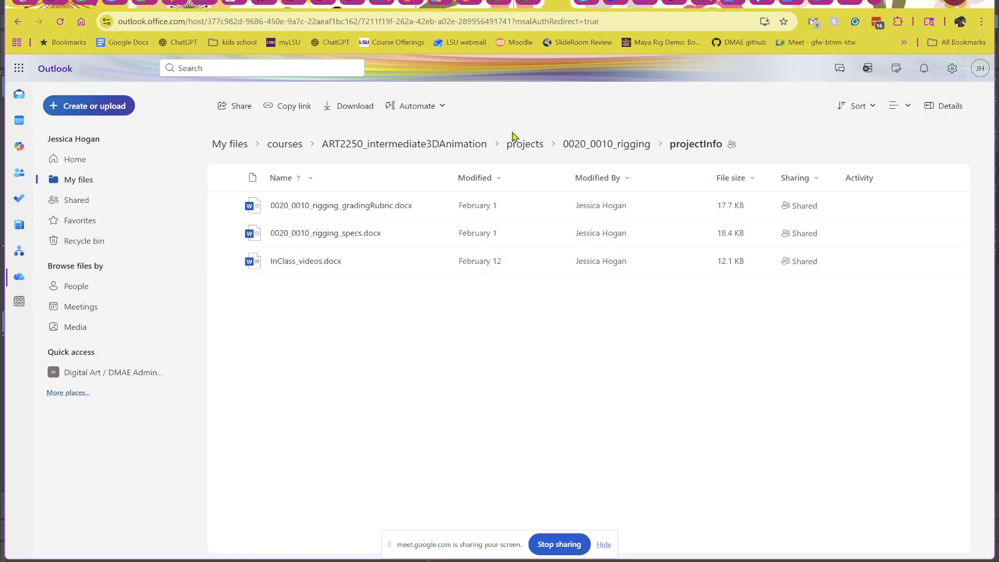
Step: Open the checkpointFiles folder inside the assets folder of the 0020_0010_rigging project
{"action": "left_click", "coordinate": [599, 151]}
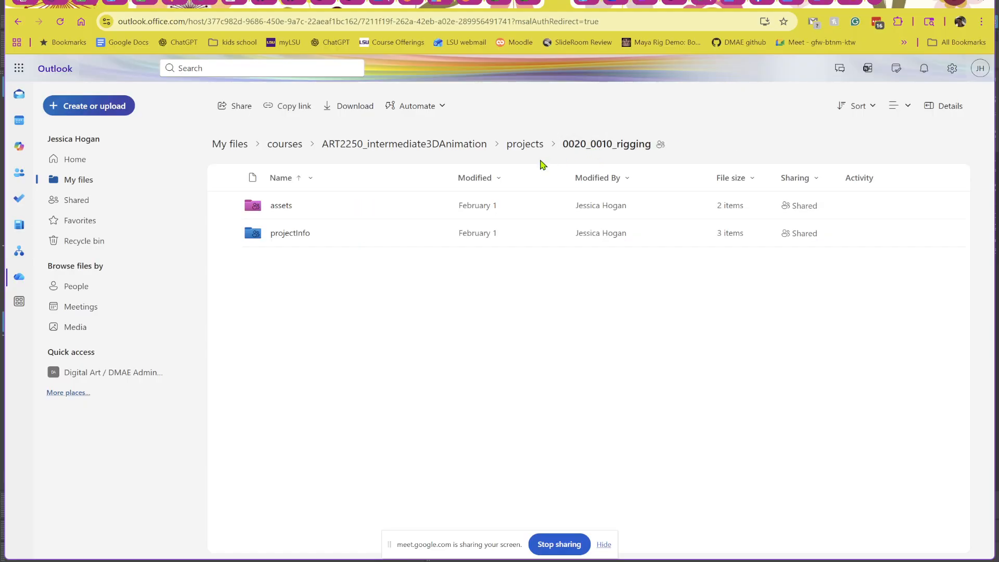
{"action": "left_click", "coordinate": [287, 207]}
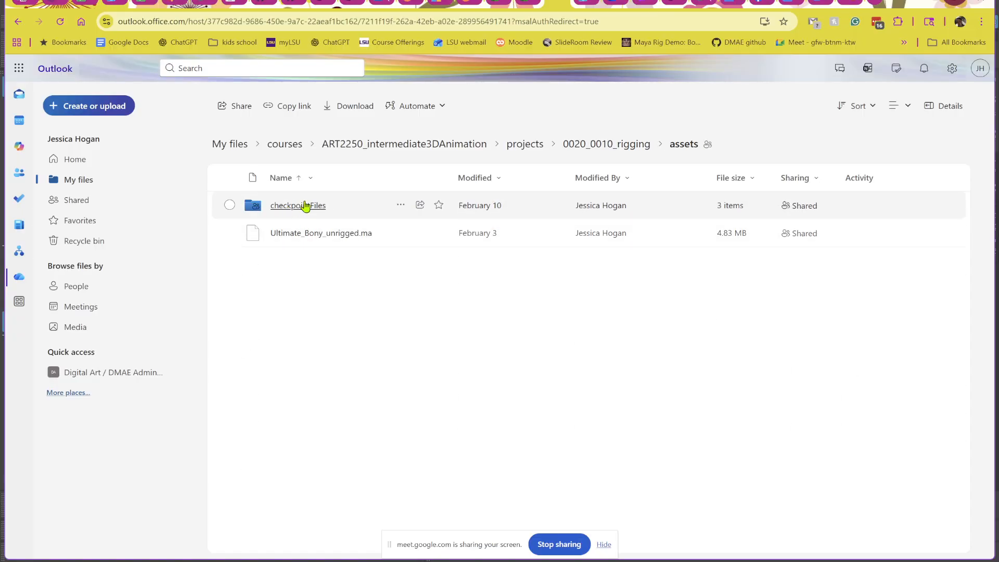
{"action": "left_click", "coordinate": [287, 205]}
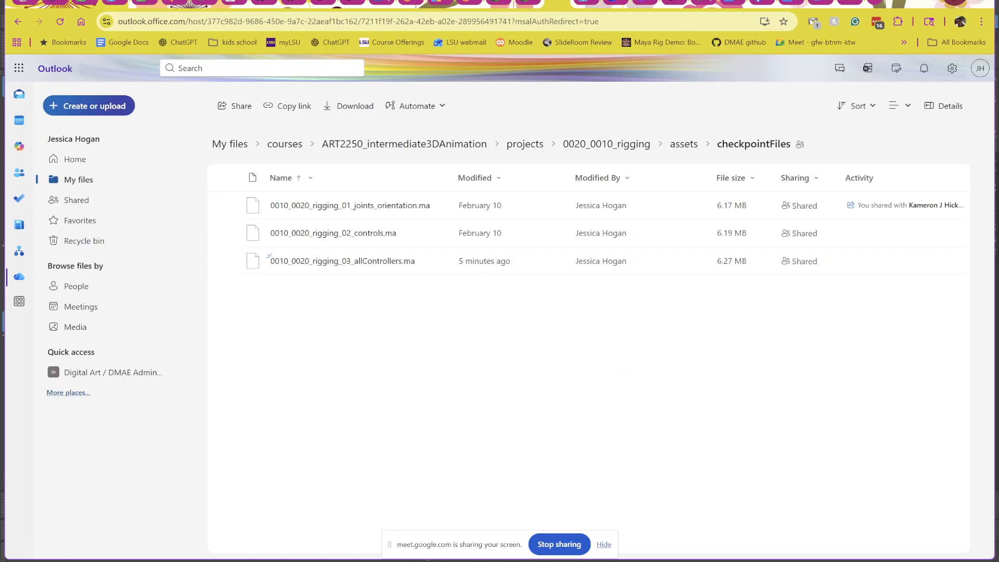
Step: Switch to Maya and examine the joints and finger controllers on the skeleton's arms and hands
{"action": "mouse_move", "coordinate": [617, 559]}
{"action": "left_click", "coordinate": [588, 533]}
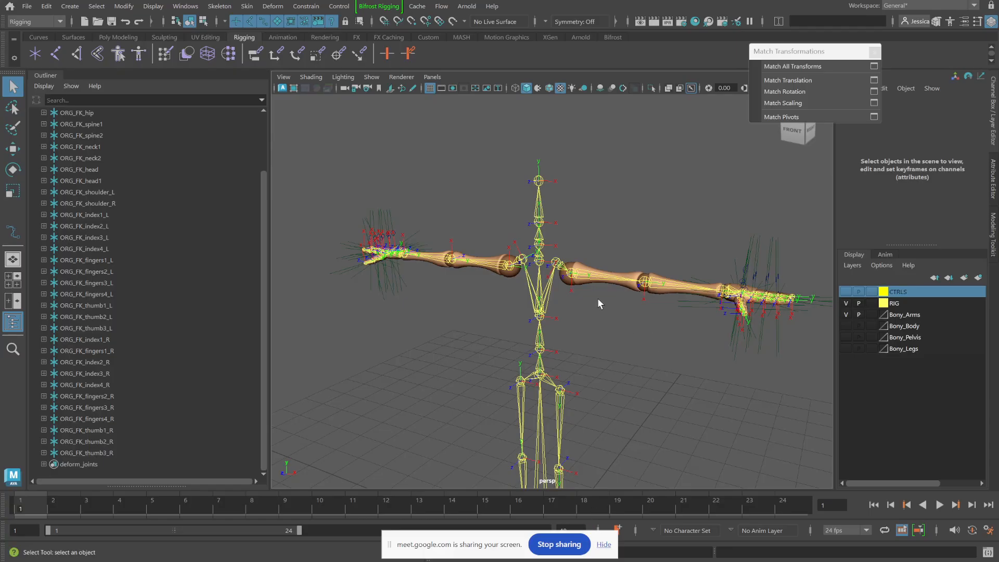
{"action": "left_click_drag", "start_coordinate": [598, 298], "coordinate": [636, 315], "text": "alt"}
{"action": "middle_click_drag", "start_coordinate": [413, 320], "coordinate": [543, 350], "text": "alt"}
{"action": "right_click_drag", "start_coordinate": [416, 218], "coordinate": [531, 237], "text": "alt"}
{"action": "middle_click_drag", "start_coordinate": [513, 240], "coordinate": [705, 240], "text": "alt"}
{"action": "left_click_drag", "start_coordinate": [444, 195], "coordinate": [600, 263], "text": "alt"}
{"action": "left_click_drag", "start_coordinate": [650, 201], "coordinate": [426, 251], "text": "alt"}
{"action": "middle_click_drag", "start_coordinate": [426, 252], "coordinate": [404, 224], "text": "alt"}
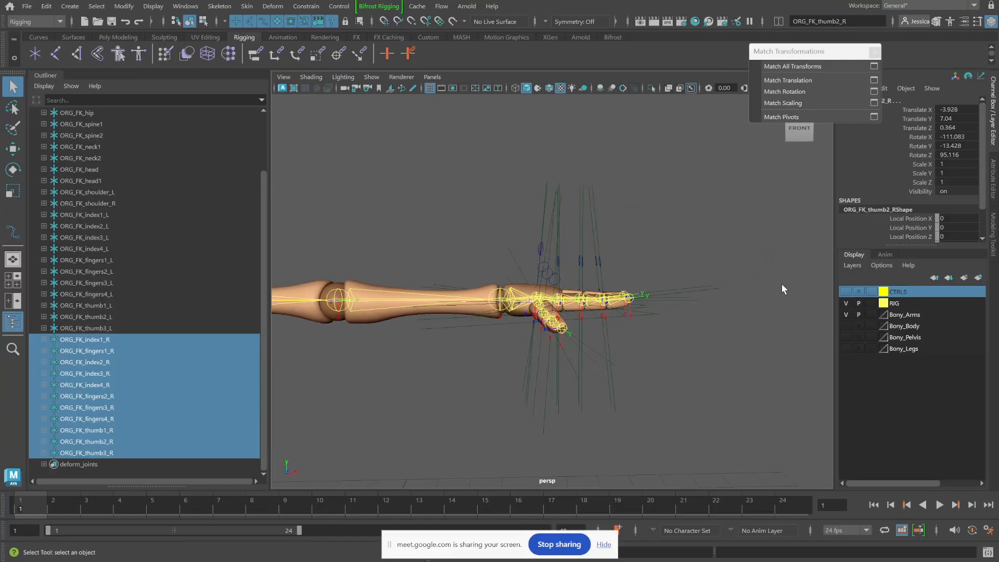
{"action": "left_click_drag", "start_coordinate": [733, 299], "coordinate": [576, 291], "text": "alt"}
{"action": "left_click_drag", "start_coordinate": [413, 214], "coordinate": [557, 270], "text": "alt"}
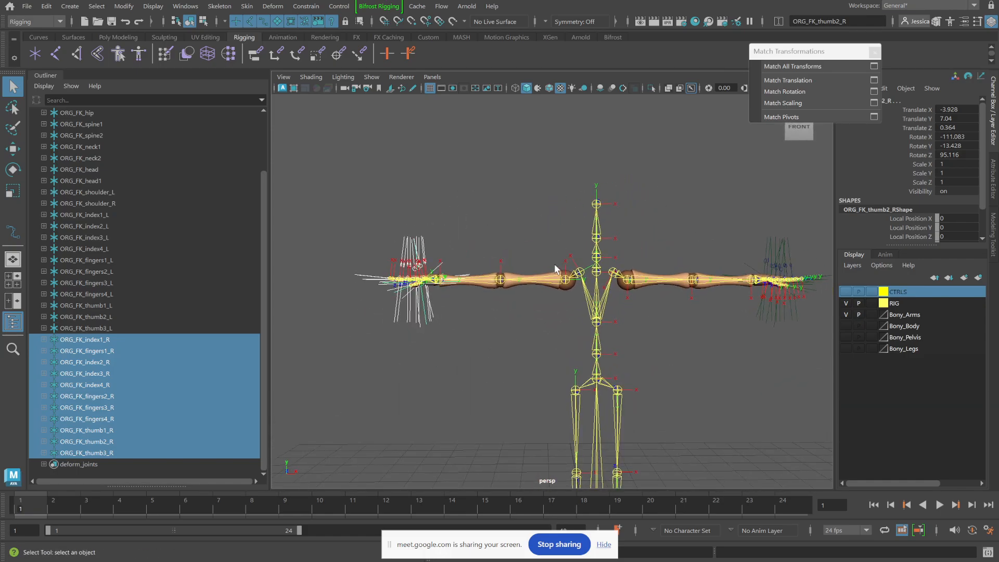
Step: Check the checkpointFiles folder in the OneDrive window again and return to Maya
{"action": "mouse_move", "coordinate": [499, 552]}
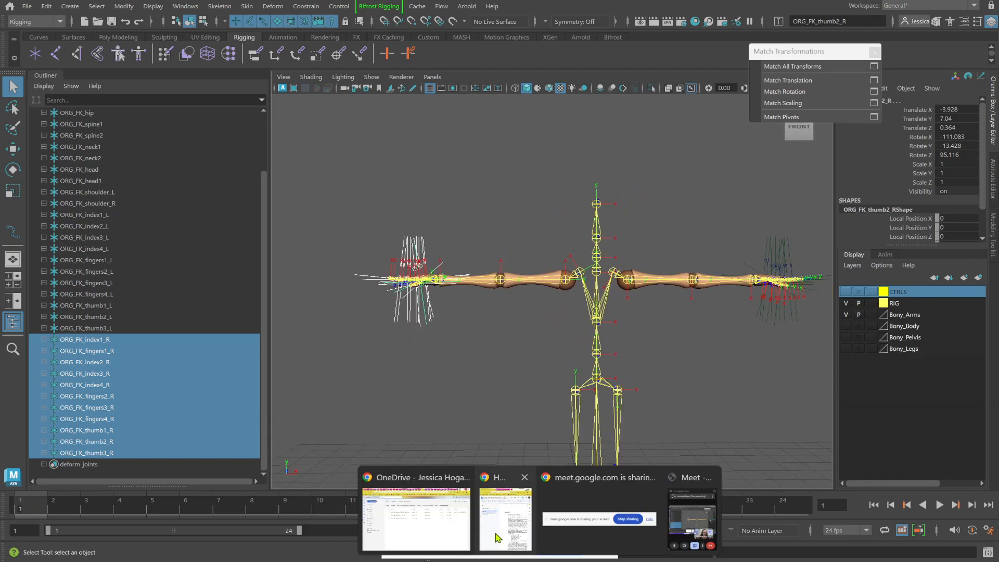
{"action": "left_click", "coordinate": [411, 516]}
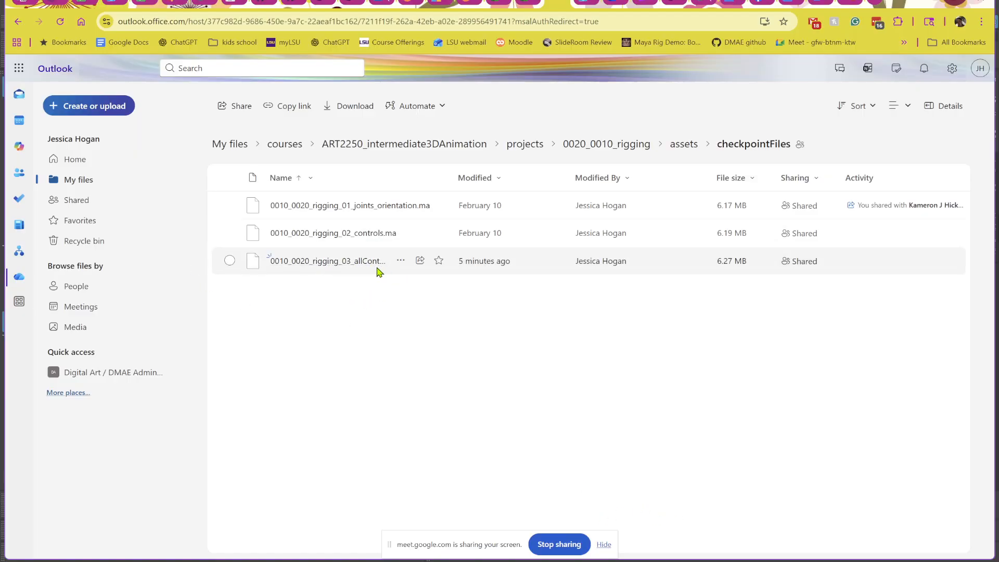
{"action": "left_click", "coordinate": [927, 3]}
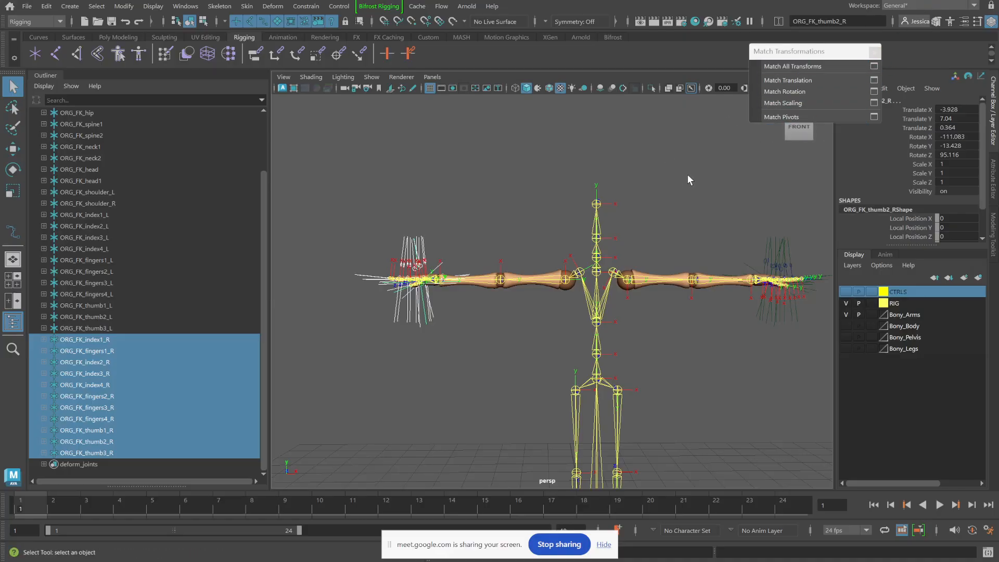
Step: Make the CTRLS layer visible and deselect the right-hand finger groups
{"action": "left_click_drag", "start_coordinate": [697, 183], "coordinate": [666, 200], "text": "alt"}
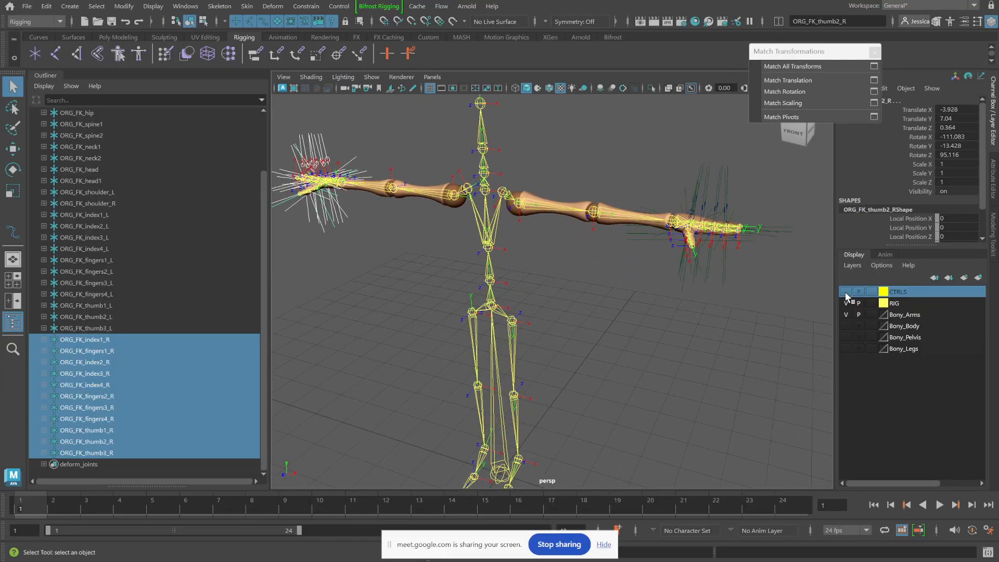
{"action": "left_click", "coordinate": [845, 292]}
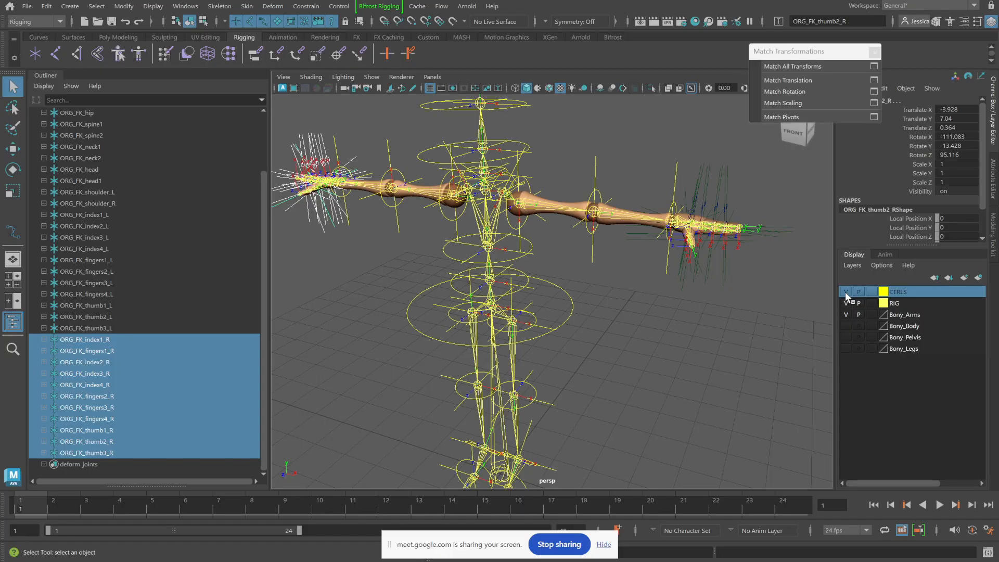
{"action": "left_click_drag", "start_coordinate": [751, 359], "coordinate": [705, 306], "text": "alt"}
{"action": "left_click", "coordinate": [742, 352]}
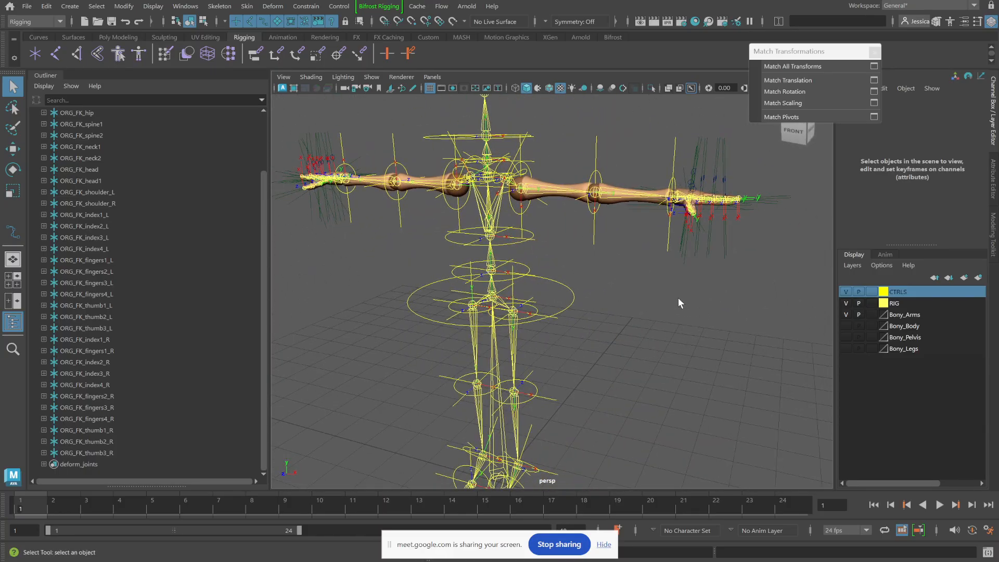
Step: Test the CTRL_FK_spine1 controller by rotating it about 25 degrees in X, and undo the rotation
{"action": "middle_click_drag", "start_coordinate": [579, 277], "coordinate": [659, 284], "text": "alt"}
{"action": "right_click_drag", "start_coordinate": [658, 285], "coordinate": [708, 297], "text": "alt"}
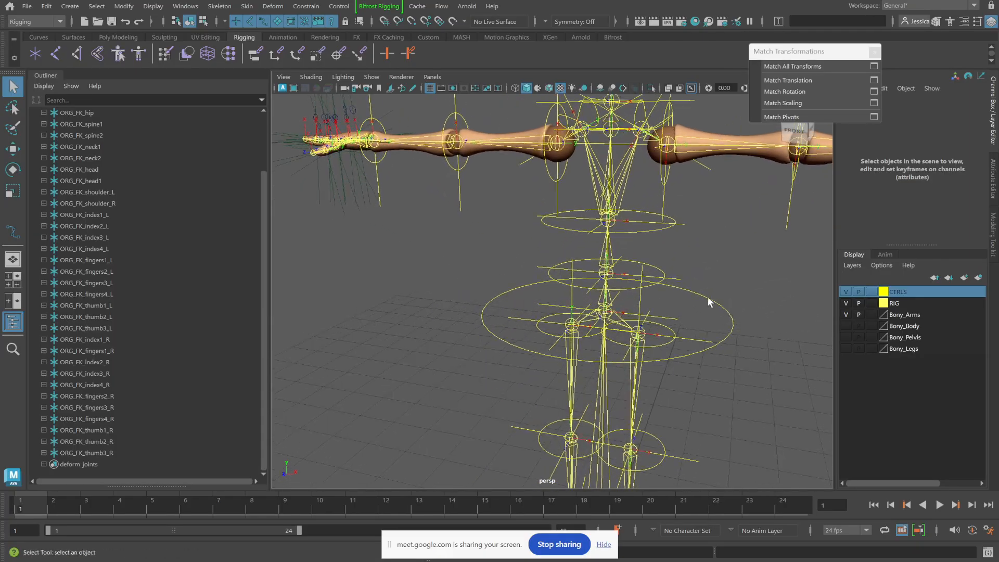
{"action": "left_click", "coordinate": [646, 286]}
{"action": "key", "text": "e"}
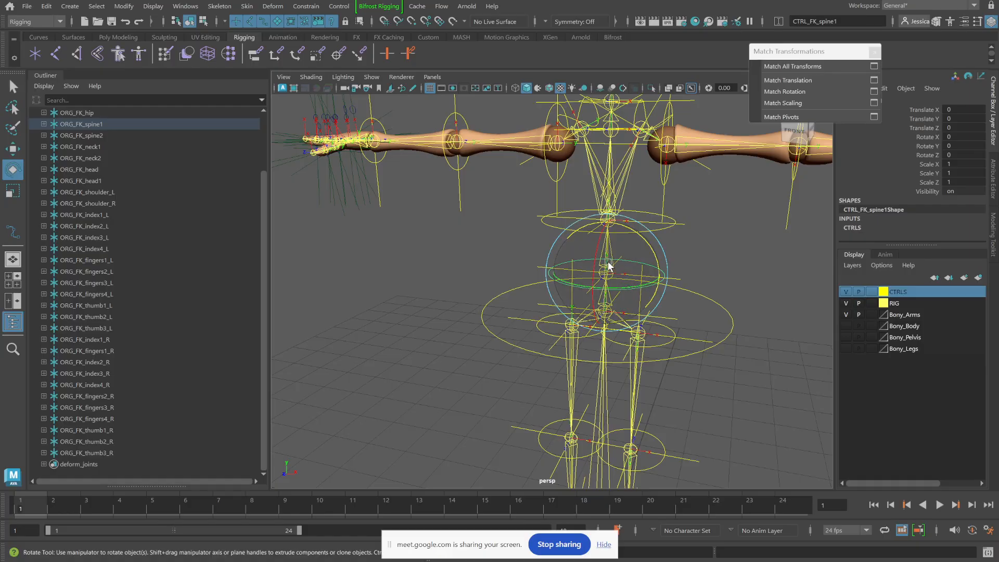
{"action": "left_click_drag", "start_coordinate": [608, 267], "coordinate": [636, 286]}
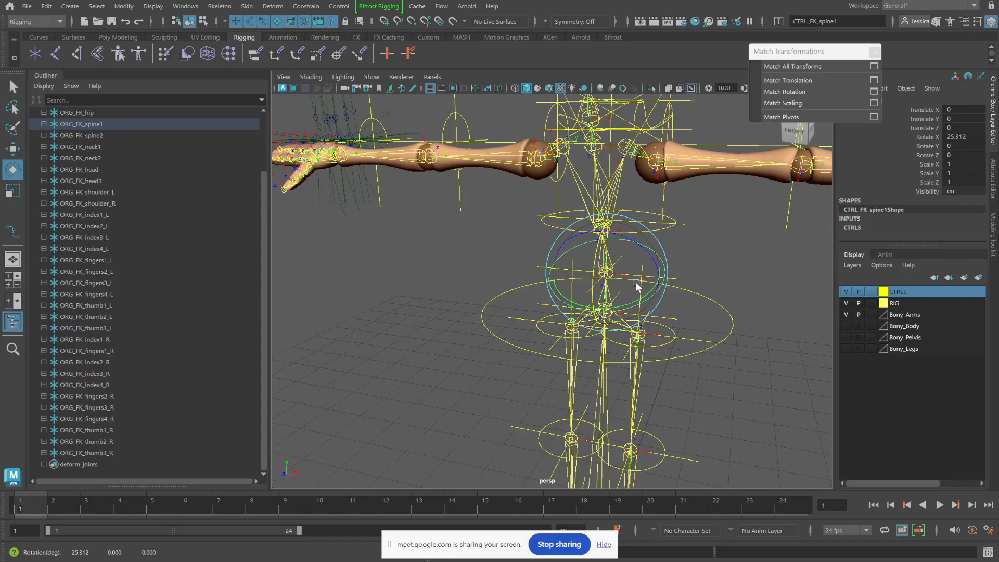
{"action": "key", "text": "ctrl+z"}
{"action": "left_click_drag", "start_coordinate": [739, 285], "coordinate": [631, 274], "text": "alt"}
{"action": "scroll", "coordinate": [670, 241], "scroll_direction": "up", "scroll_amount": 2}
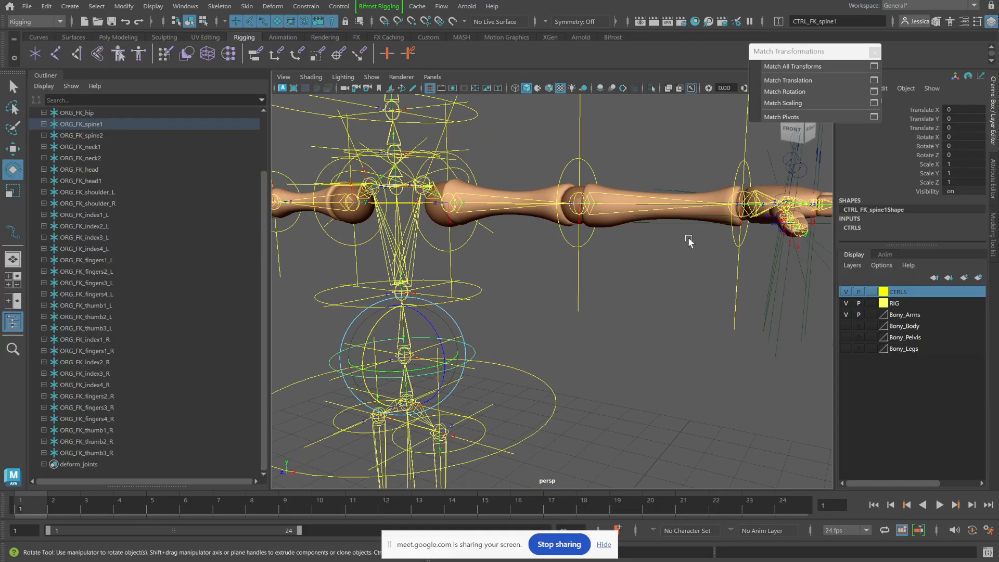
{"action": "left_click_drag", "start_coordinate": [689, 241], "coordinate": [645, 257], "text": "alt"}
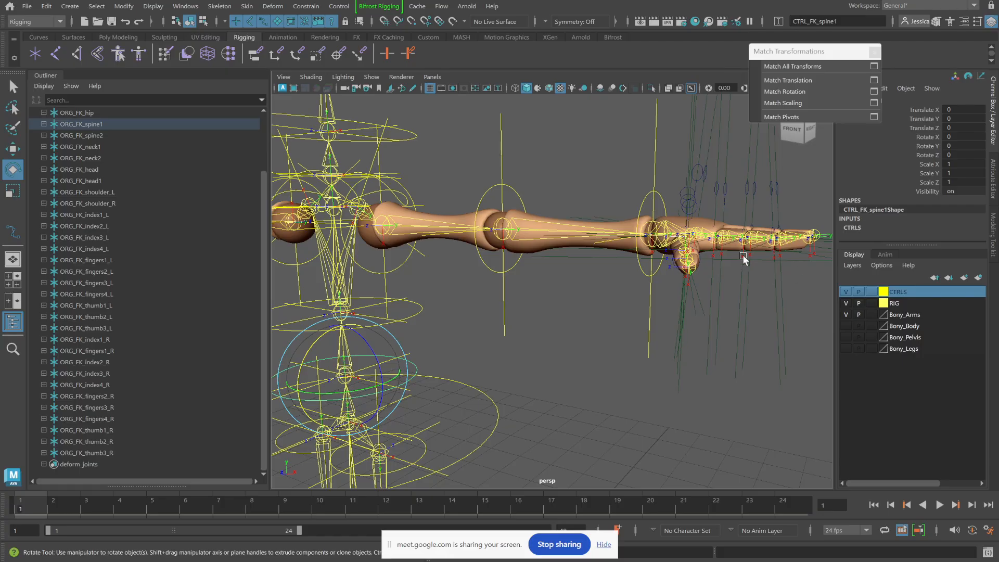
{"action": "left_click_drag", "start_coordinate": [570, 315], "coordinate": [729, 250], "text": "alt"}
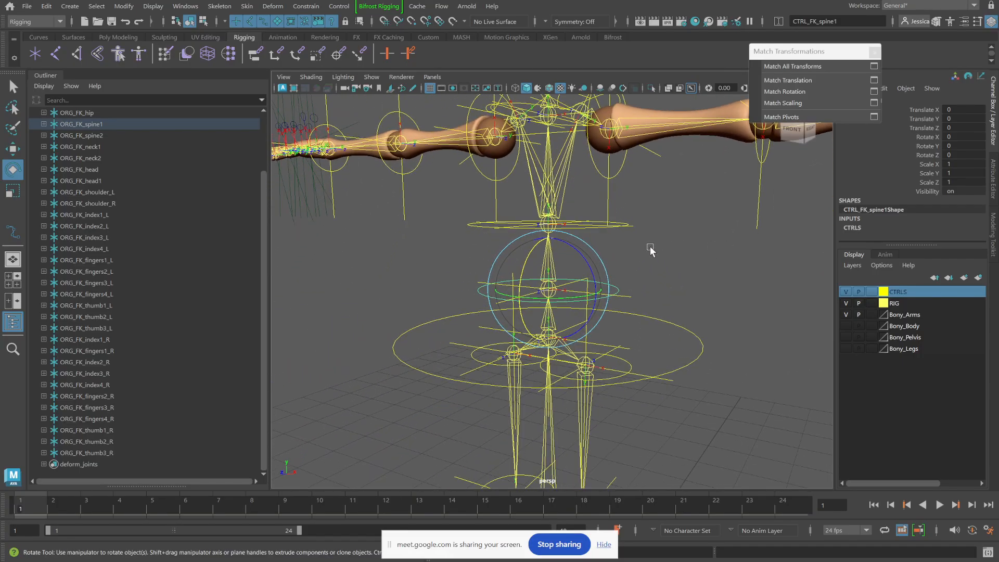
{"action": "left_click_drag", "start_coordinate": [636, 262], "coordinate": [591, 279], "text": "alt"}
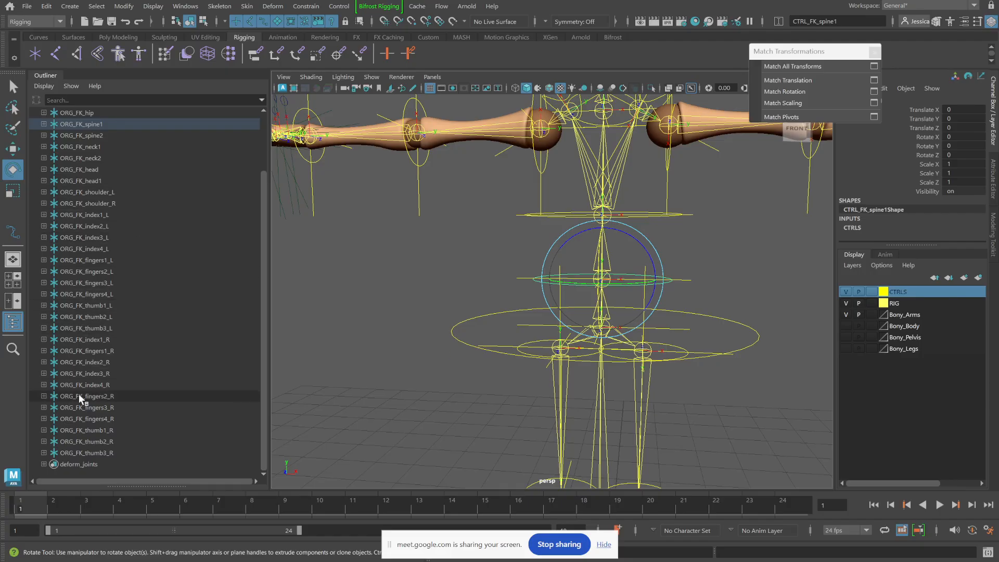
{"action": "left_click", "coordinate": [97, 452]}
{"action": "scroll", "coordinate": [120, 364], "scroll_direction": "up", "scroll_amount": 2}
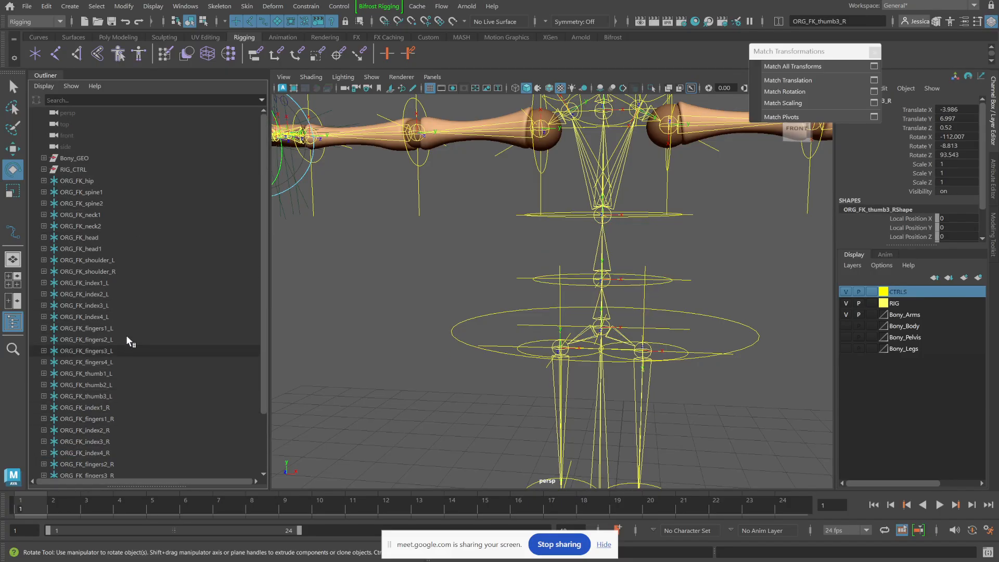
{"action": "left_click", "coordinate": [74, 181], "text": "shift"}
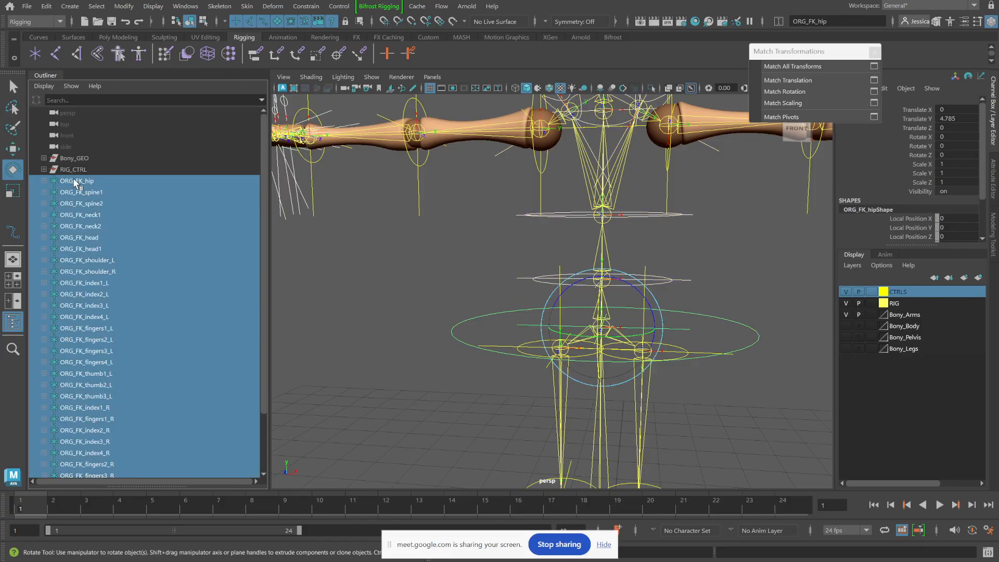
{"action": "left_click", "coordinate": [44, 86]}
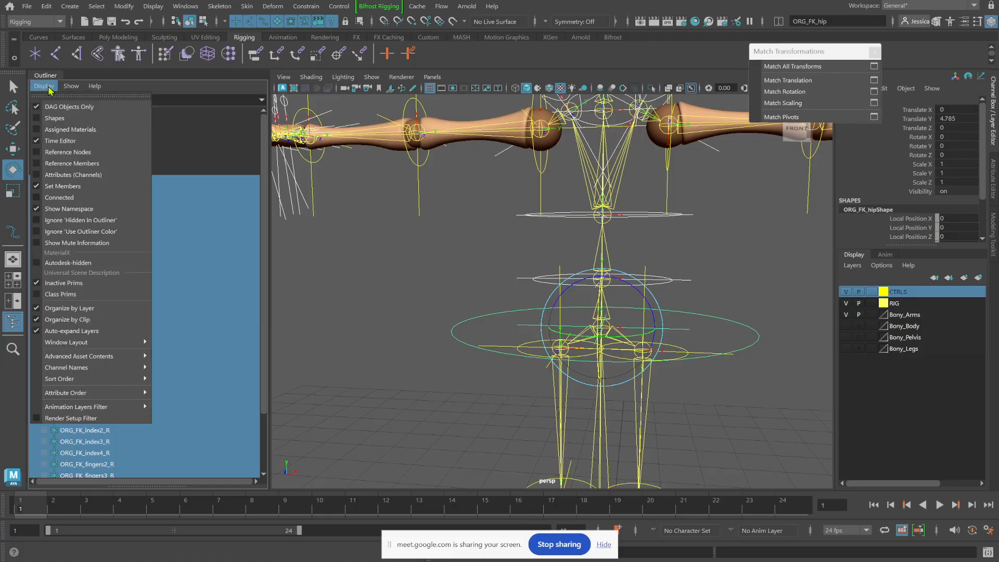
{"action": "mouse_move", "coordinate": [62, 90]}
{"action": "right_click", "coordinate": [196, 194]}
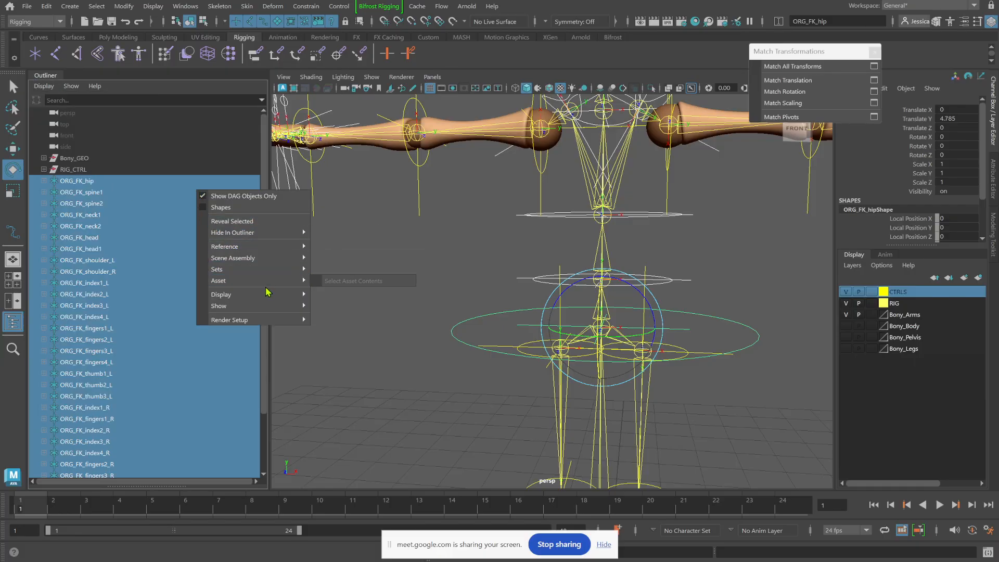
{"action": "mouse_move", "coordinate": [279, 298]}
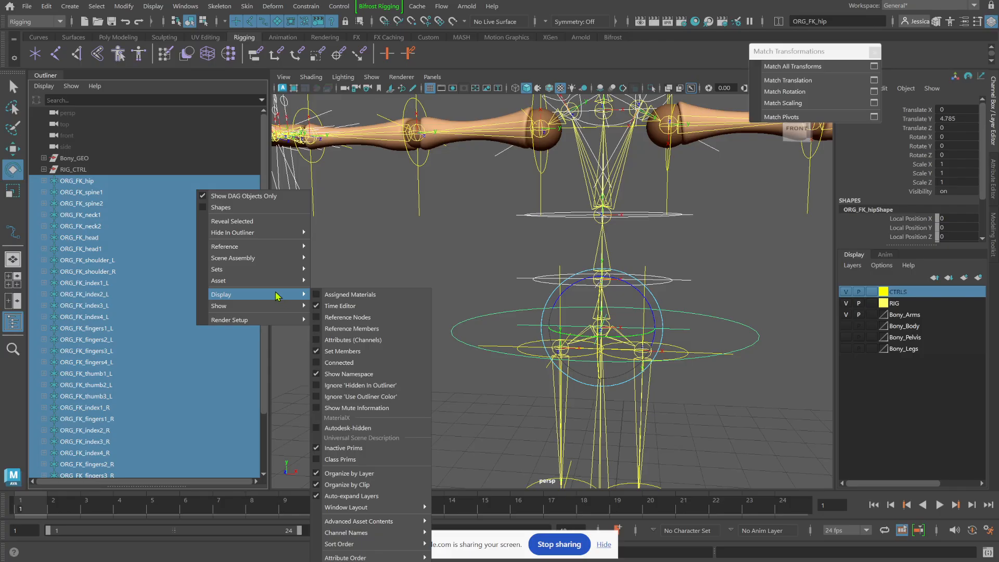
{"action": "left_click", "coordinate": [255, 221]}
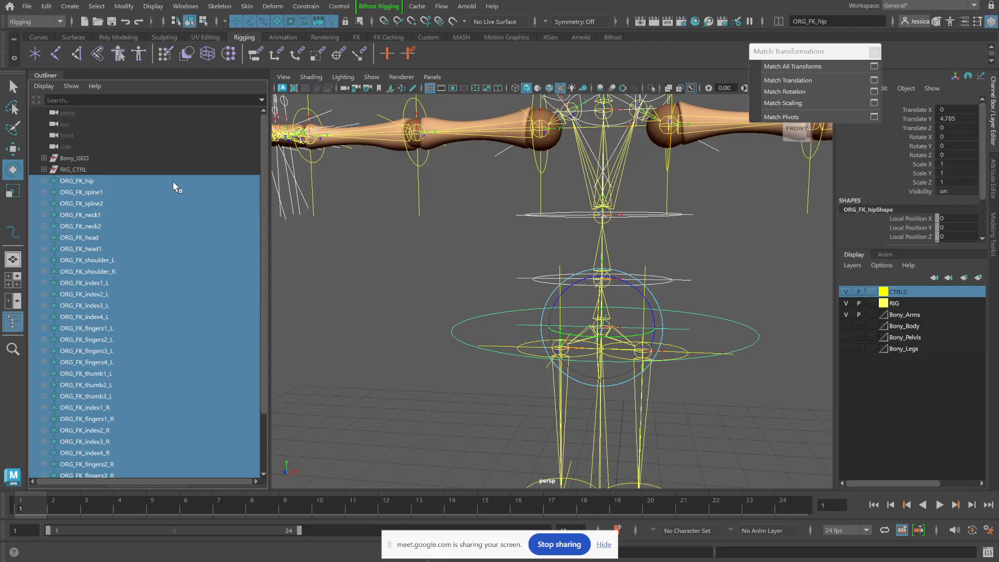
{"action": "right_click", "coordinate": [113, 188]}
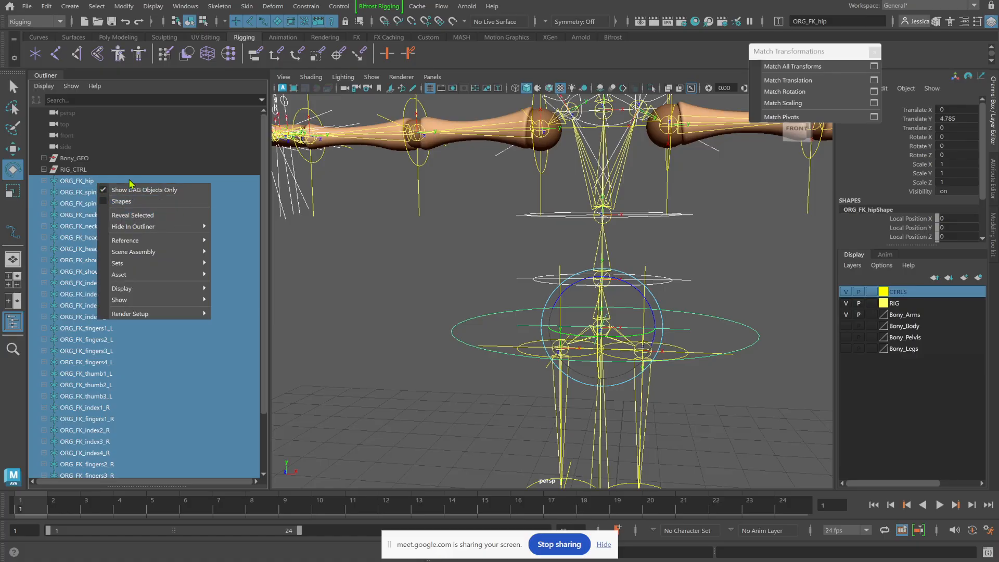
Step: Expand the ORG_FK groups of the hip, spine1, spine2, neck1 and neck2 to expose their controllers
{"action": "left_click", "coordinate": [72, 184]}
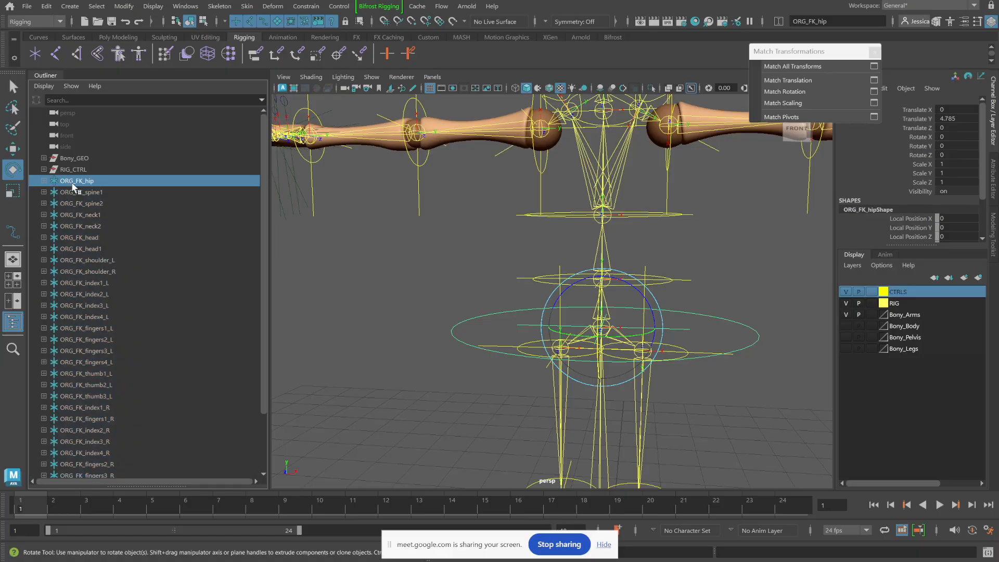
{"action": "left_click", "coordinate": [44, 180]}
{"action": "left_click", "coordinate": [43, 203]}
{"action": "left_click", "coordinate": [44, 226]}
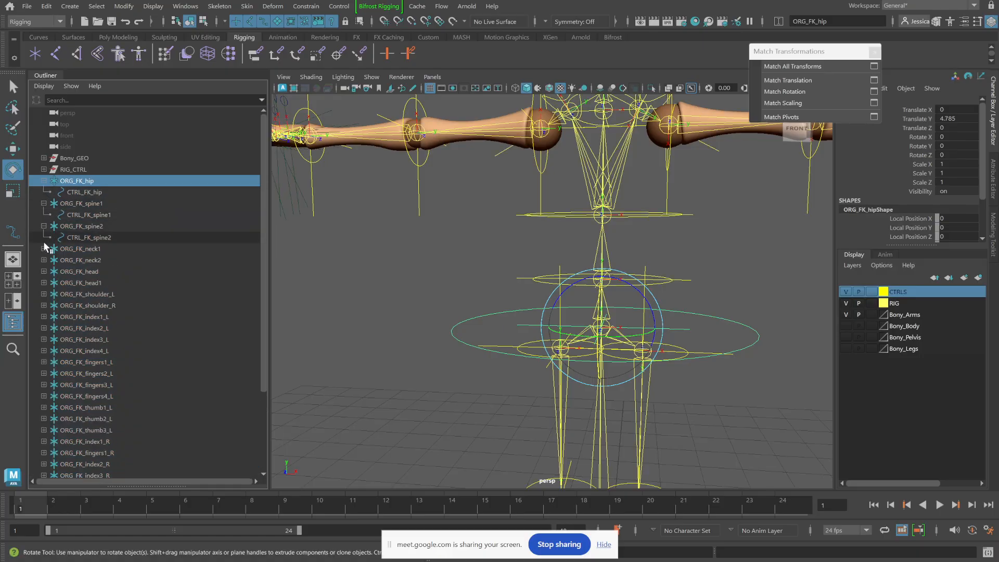
{"action": "left_click", "coordinate": [43, 249]}
{"action": "left_click", "coordinate": [44, 271]}
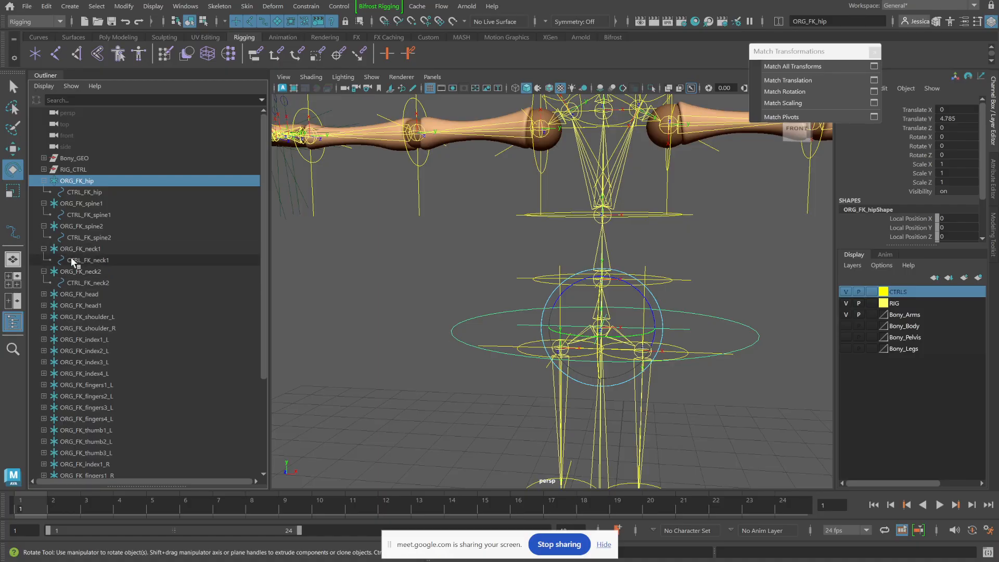
Step: Expand the ORG_FK_head, ORG_FK_head1, ORG_FK_shoulder_L and ORG_FK_shoulder_R groups to expose their controllers
{"action": "left_click", "coordinate": [44, 294]}
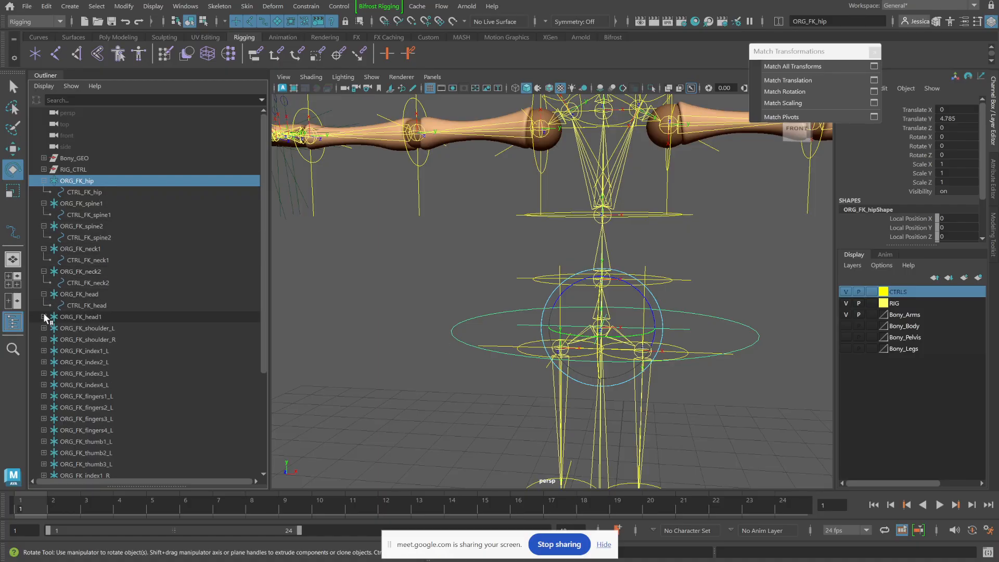
{"action": "left_click", "coordinate": [43, 316]}
{"action": "left_click", "coordinate": [50, 328]}
{"action": "left_click", "coordinate": [44, 340]}
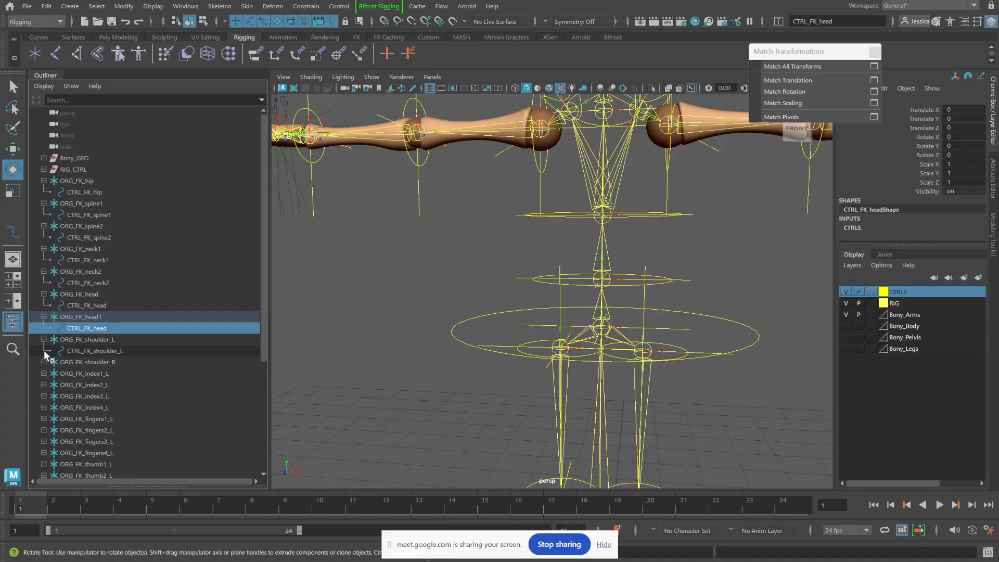
{"action": "left_click", "coordinate": [44, 361]}
Step: Expand the ORG_FK_index1_L to ORG_FK_index4_L groups to expose the left index controllers
{"action": "left_click", "coordinate": [44, 385]}
{"action": "left_click", "coordinate": [43, 408]}
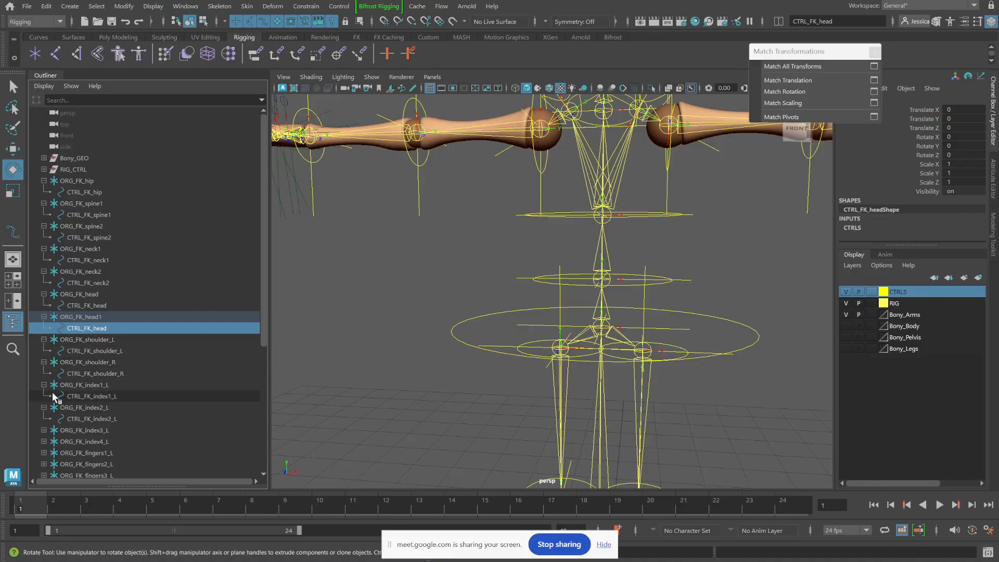
{"action": "scroll", "coordinate": [45, 406], "scroll_direction": "down", "scroll_amount": 5}
{"action": "left_click", "coordinate": [43, 237]}
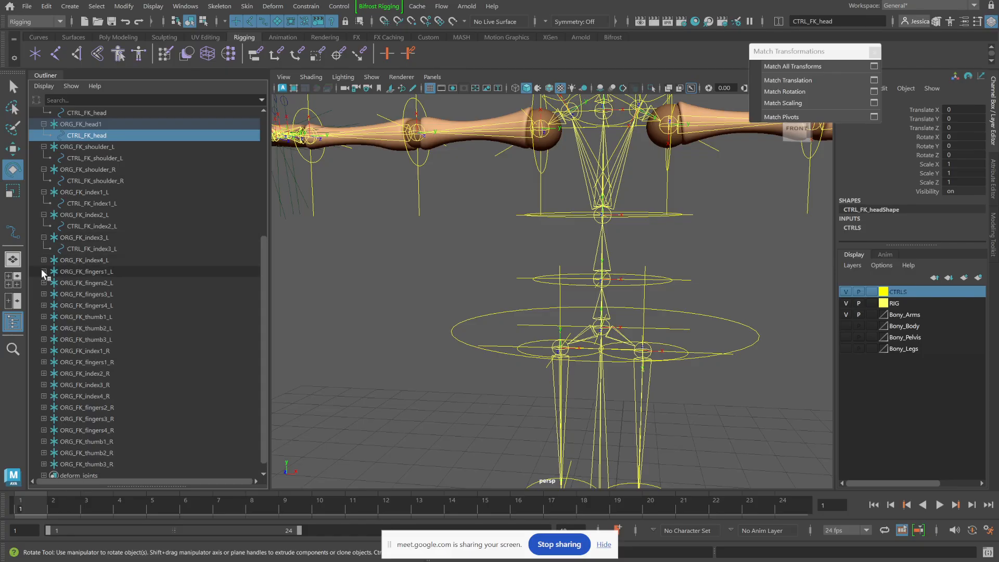
{"action": "left_click", "coordinate": [43, 260]}
Step: Expand the ORG_FK_fingers1_L to ORG_FK_fingers4_L groups to expose the left finger controllers
{"action": "left_click", "coordinate": [43, 282]}
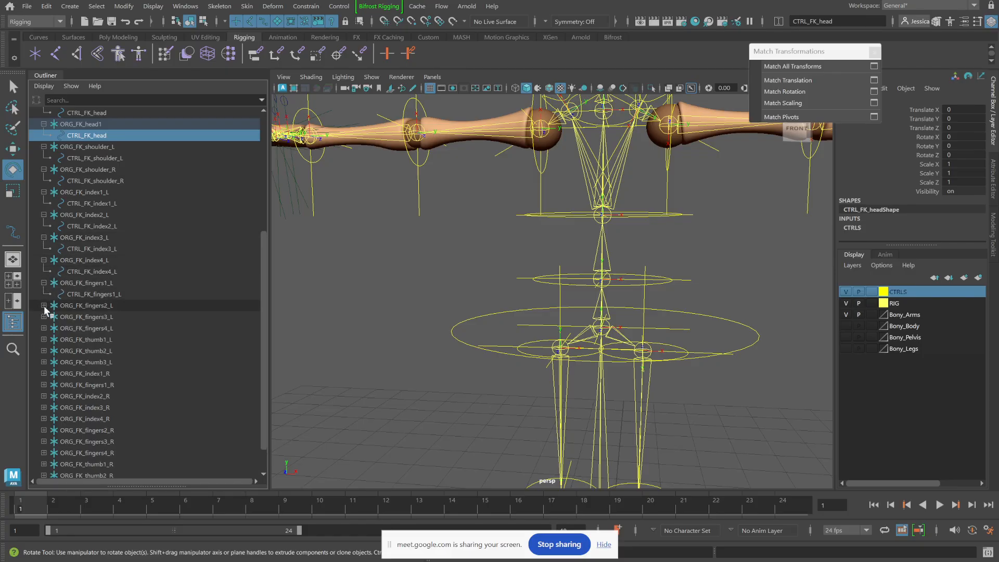
{"action": "left_click", "coordinate": [43, 306]}
{"action": "left_click", "coordinate": [43, 327]}
{"action": "left_click", "coordinate": [43, 350]}
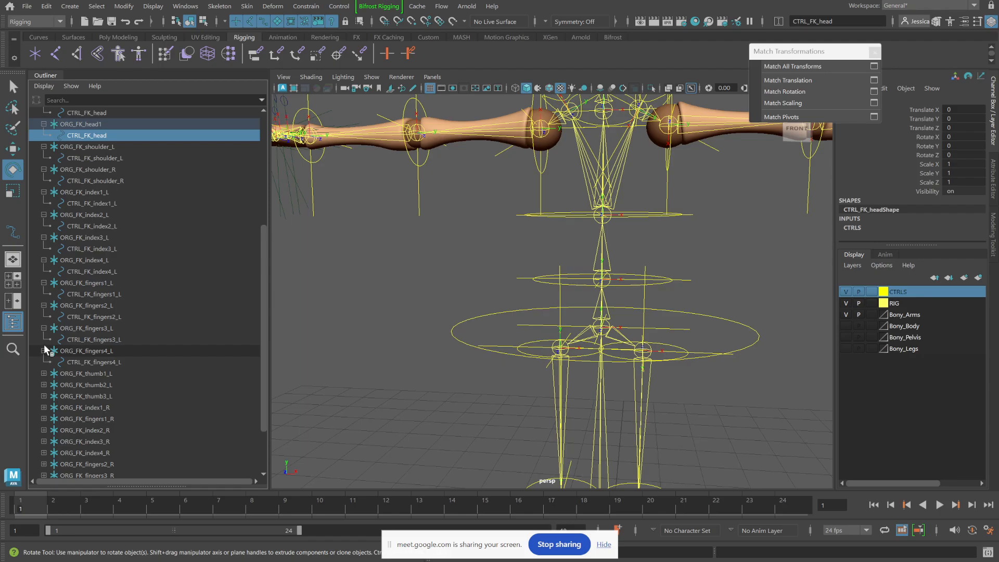
Step: Expand the ORG_FK_thumb1_L to ORG_FK_thumb3_L groups and the ORG_FK_index1_R group
{"action": "scroll", "coordinate": [44, 351], "scroll_direction": "down", "scroll_amount": 2}
{"action": "left_click", "coordinate": [44, 305]}
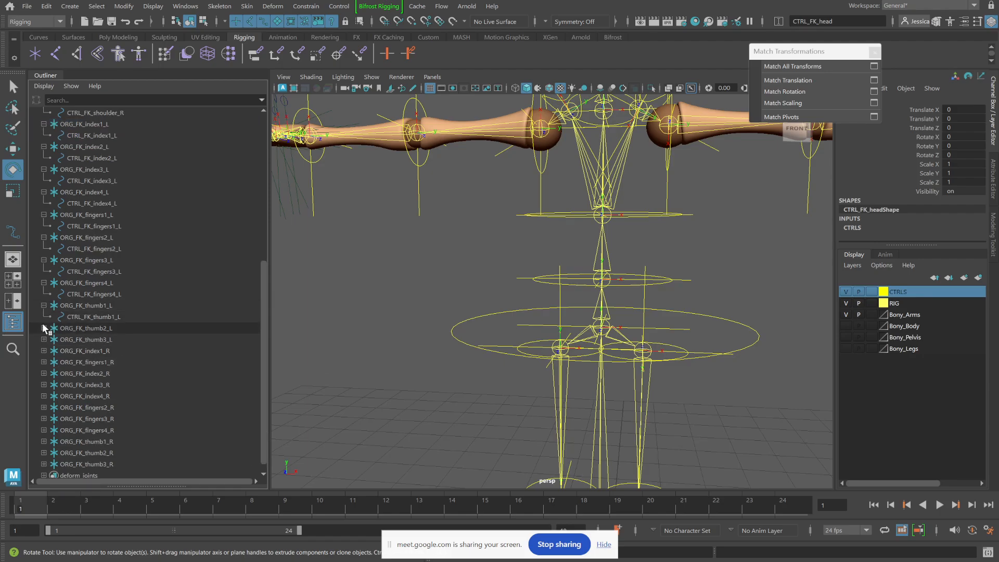
{"action": "left_click", "coordinate": [44, 328]}
{"action": "left_click", "coordinate": [44, 361]}
{"action": "left_click", "coordinate": [44, 351]}
{"action": "scroll", "coordinate": [48, 351], "scroll_direction": "down", "scroll_amount": 2}
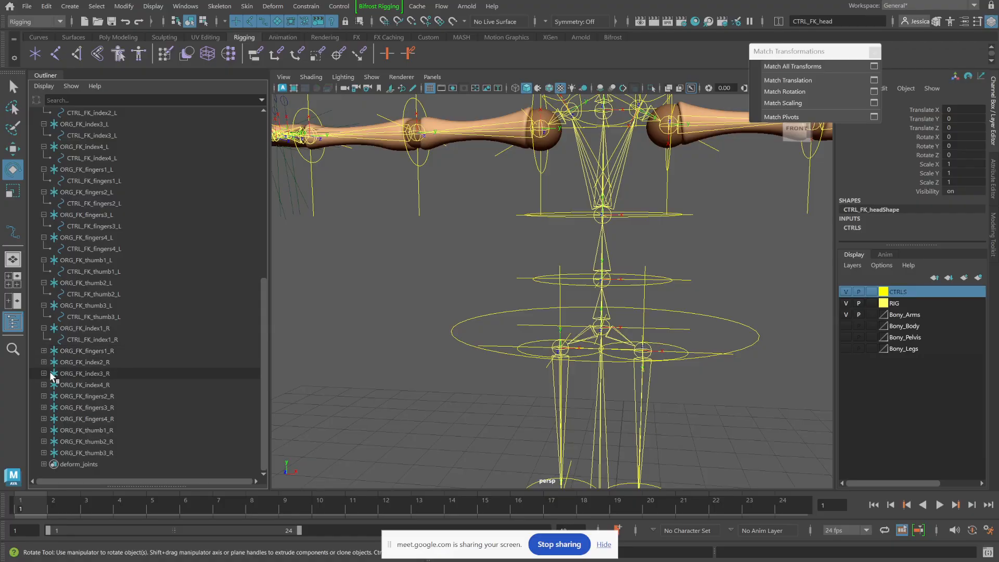
Step: Expand the ORG_FK_thumb1_R to ORG_FK_thumb3_R groups and the ORG_FK_fingers2_R to ORG_FK_fingers4_R groups
{"action": "left_click", "coordinate": [44, 453]}
{"action": "left_click", "coordinate": [44, 441]}
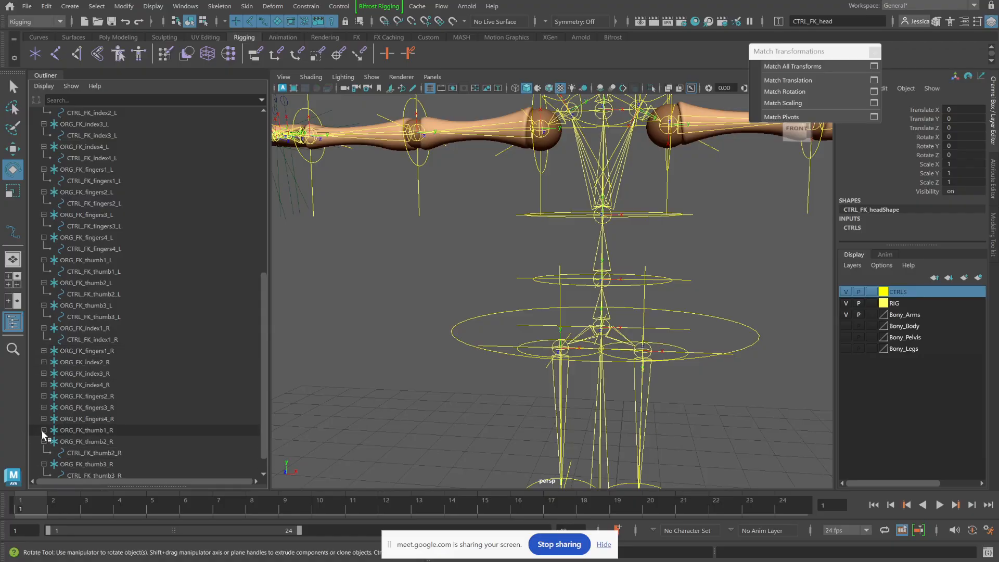
{"action": "left_click", "coordinate": [43, 430]}
{"action": "left_click", "coordinate": [43, 418]}
{"action": "left_click", "coordinate": [43, 396]}
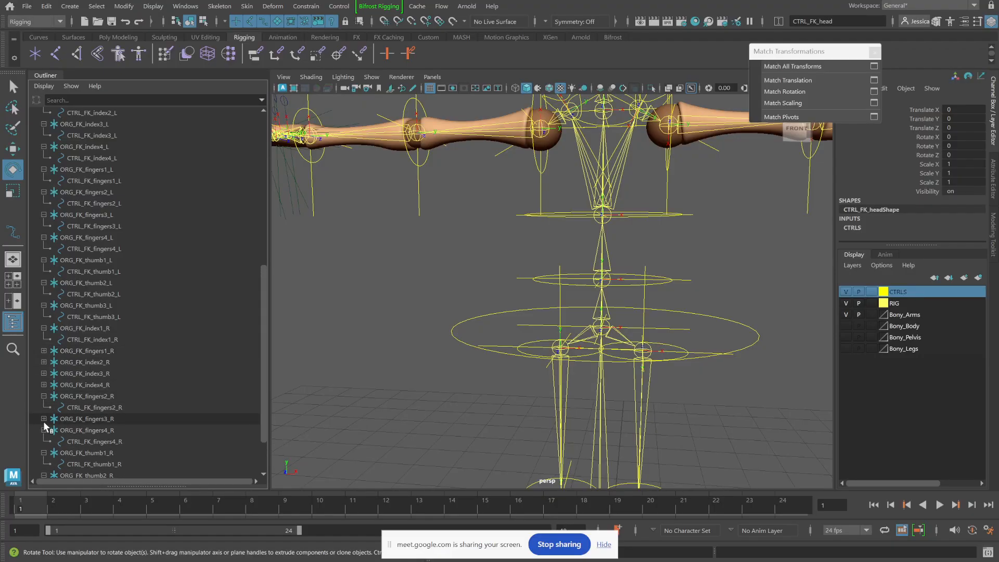
{"action": "left_click", "coordinate": [44, 419]}
Step: Expand the remaining right-hand groups ORG_FK_index2_R, ORG_FK_index3_R, ORG_FK_index4_R and ORG_FK_fingers1_R
{"action": "left_click", "coordinate": [44, 385]}
{"action": "left_click", "coordinate": [43, 373]}
{"action": "left_click", "coordinate": [44, 362]}
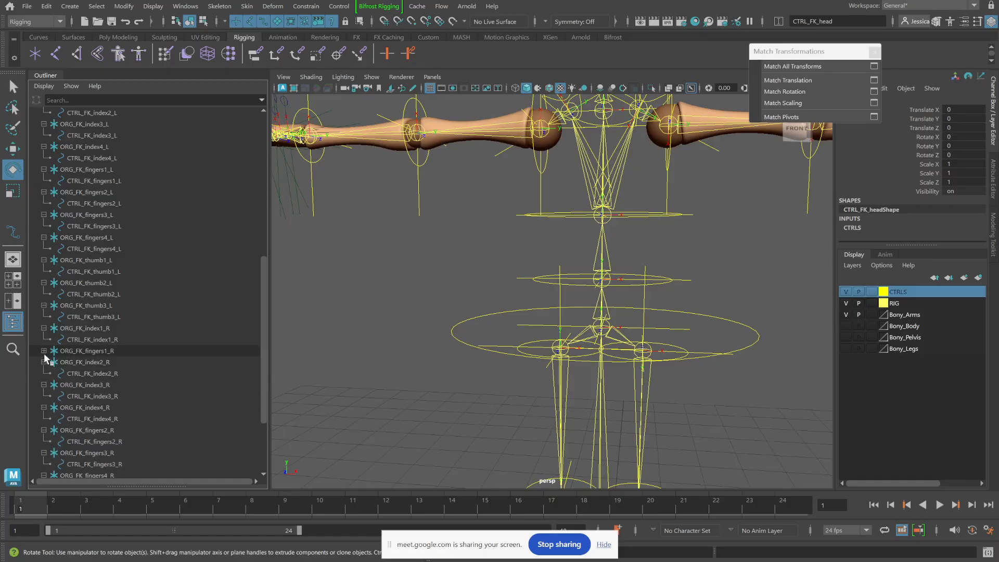
{"action": "left_click", "coordinate": [44, 351]}
{"action": "scroll", "coordinate": [115, 348], "scroll_direction": "down", "scroll_amount": 4}
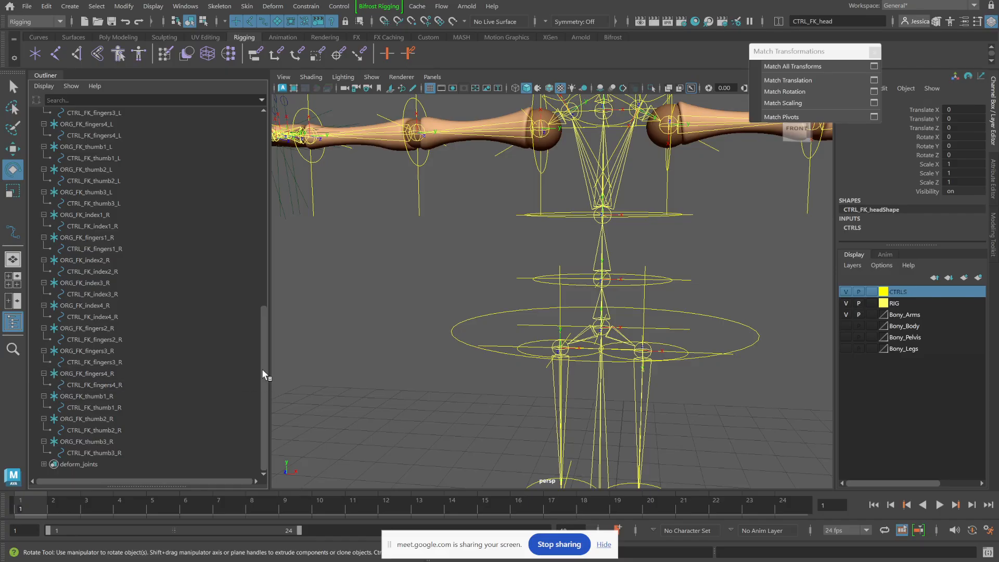
{"action": "left_click", "coordinate": [73, 113]}
{"action": "left_click", "coordinate": [84, 260], "text": "shift"}
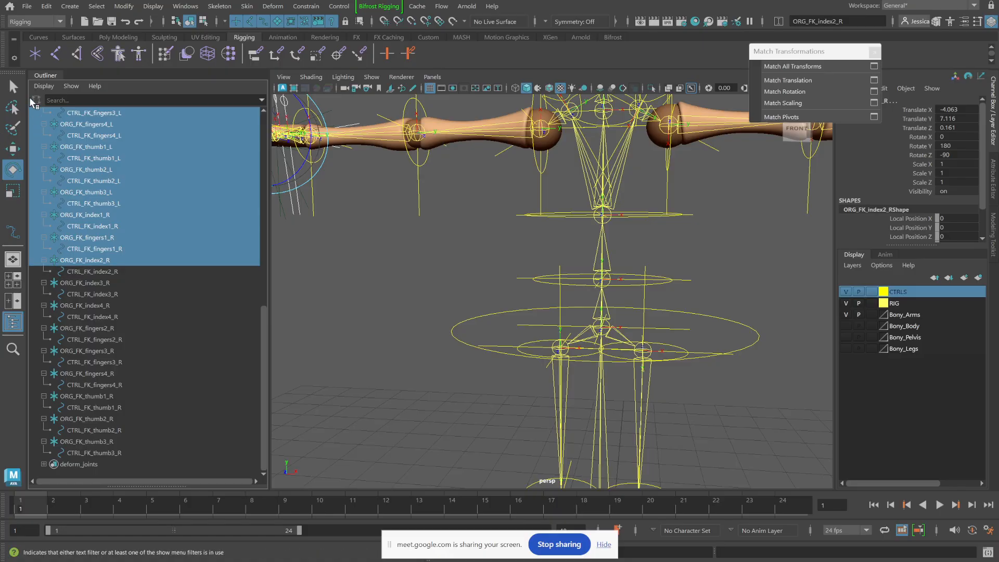
{"action": "left_click", "coordinate": [44, 85]}
{"action": "mouse_move", "coordinate": [74, 90]}
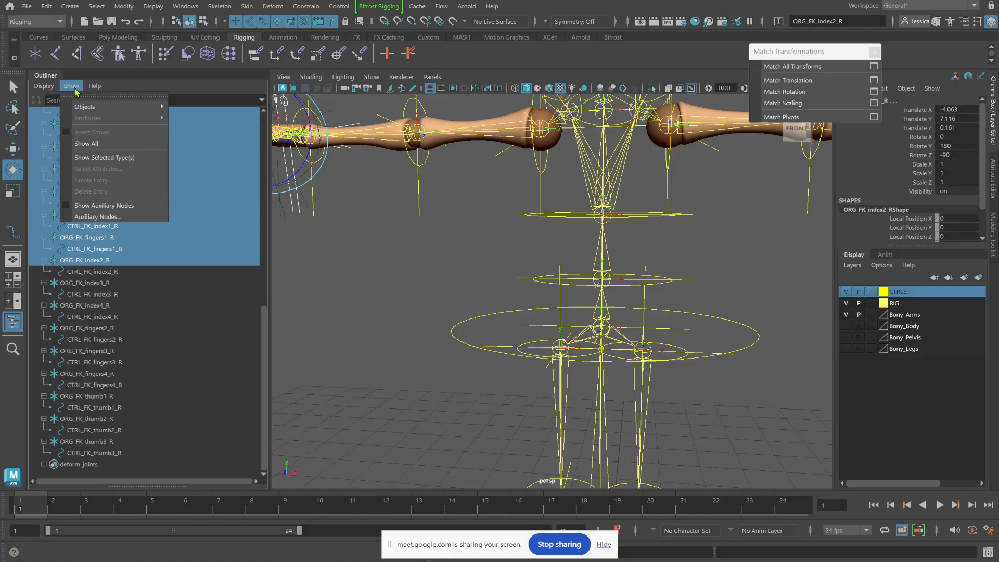
{"action": "left_click", "coordinate": [40, 87]}
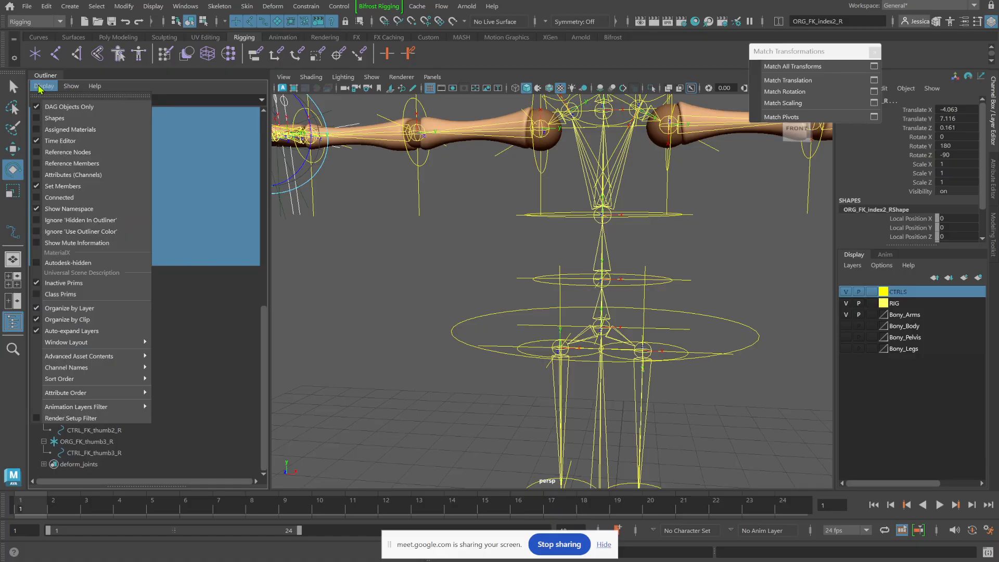
{"action": "left_click", "coordinate": [39, 86]}
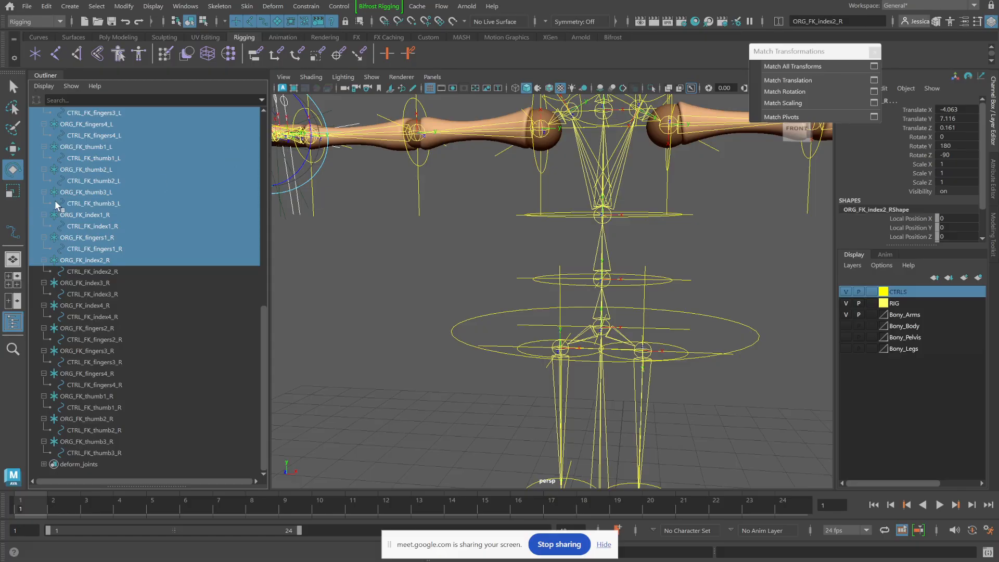
{"action": "scroll", "coordinate": [98, 259], "scroll_direction": "up", "scroll_amount": 10}
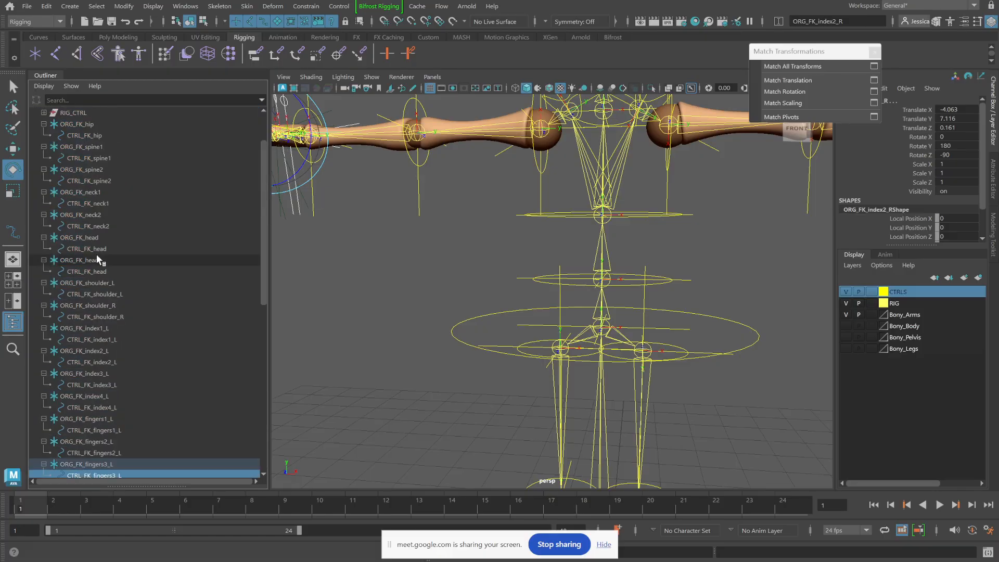
{"action": "scroll", "coordinate": [98, 259], "scroll_direction": "up", "scroll_amount": 3}
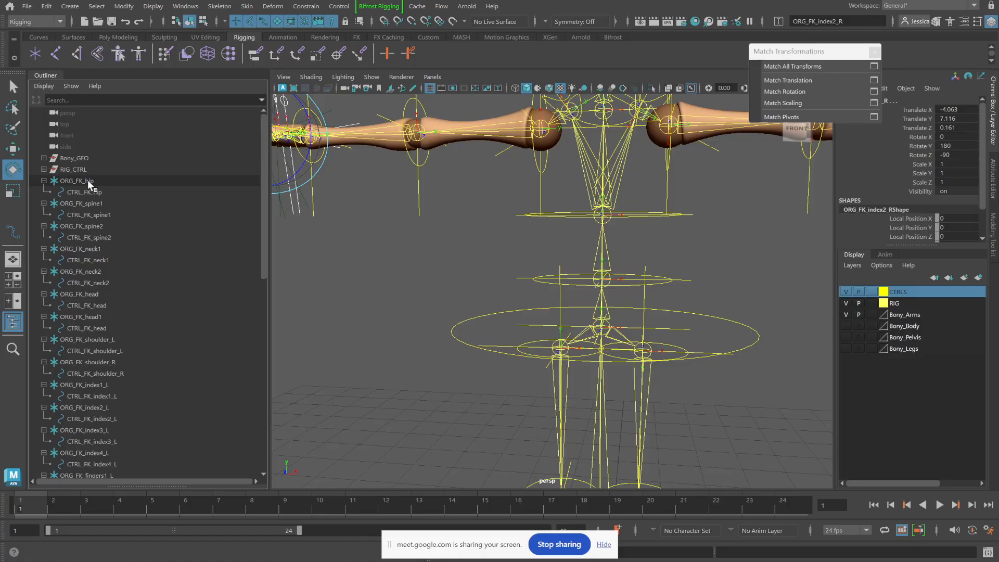
{"action": "scroll", "coordinate": [88, 179], "scroll_direction": "down", "scroll_amount": 12}
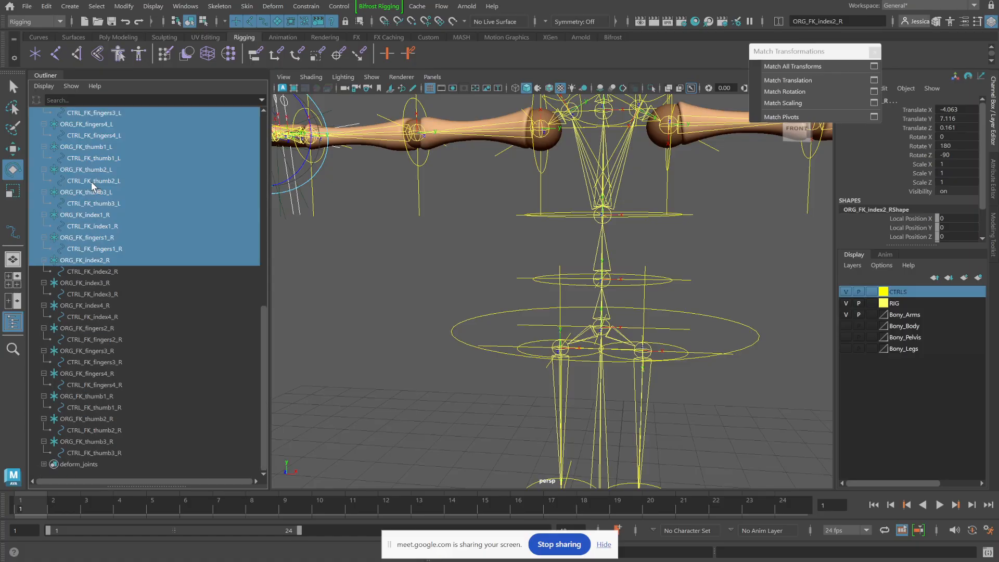
{"action": "left_click", "coordinate": [107, 307]}
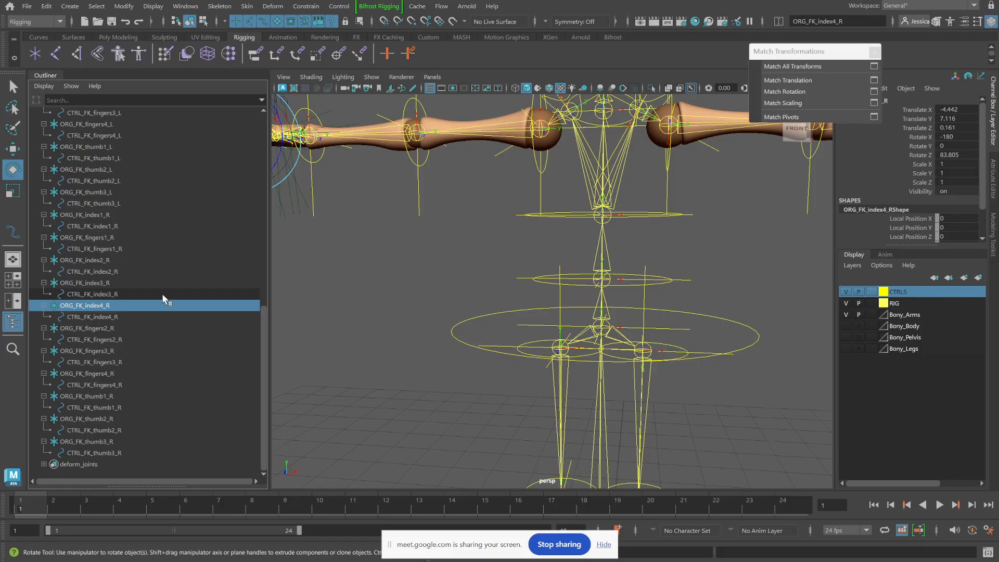
{"action": "scroll", "coordinate": [145, 261], "scroll_direction": "up", "scroll_amount": 12}
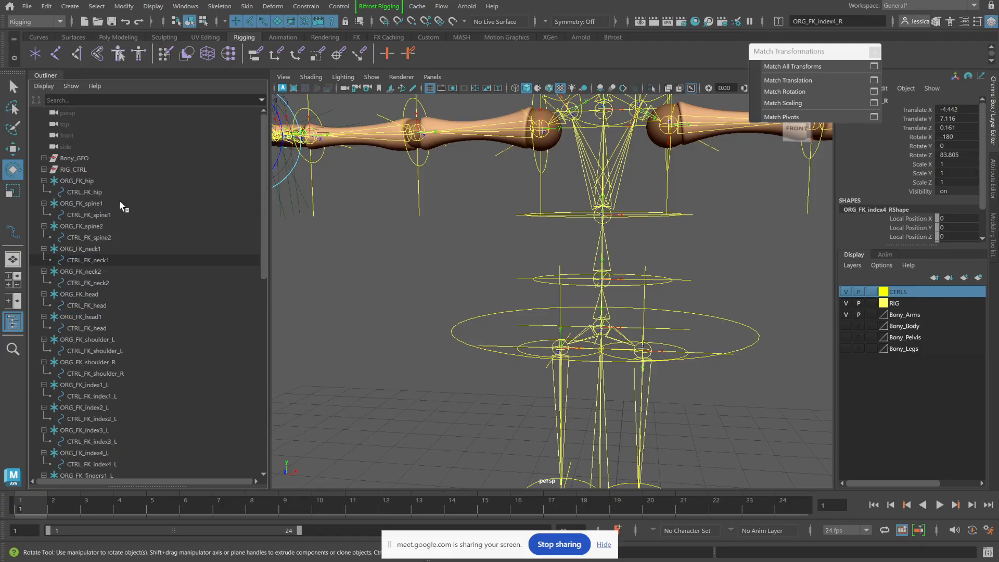
Step: Expand RIG_CTRL and its left arm chain from ORG_FK_upperArm_L down to ORG_FK_hand_L to review how the controllers are parented
{"action": "left_click", "coordinate": [100, 170]}
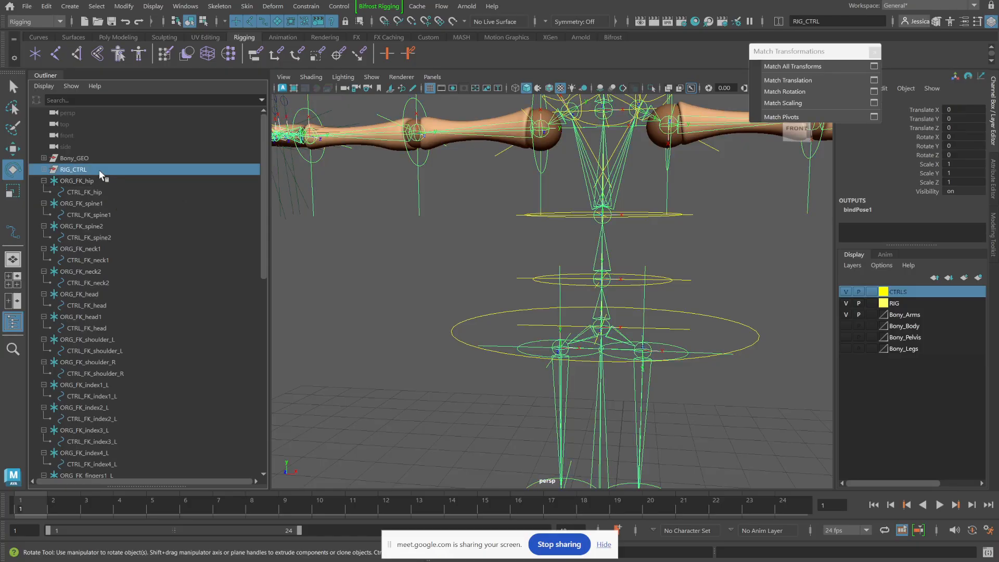
{"action": "left_click", "coordinate": [44, 170]}
{"action": "left_click", "coordinate": [52, 192]}
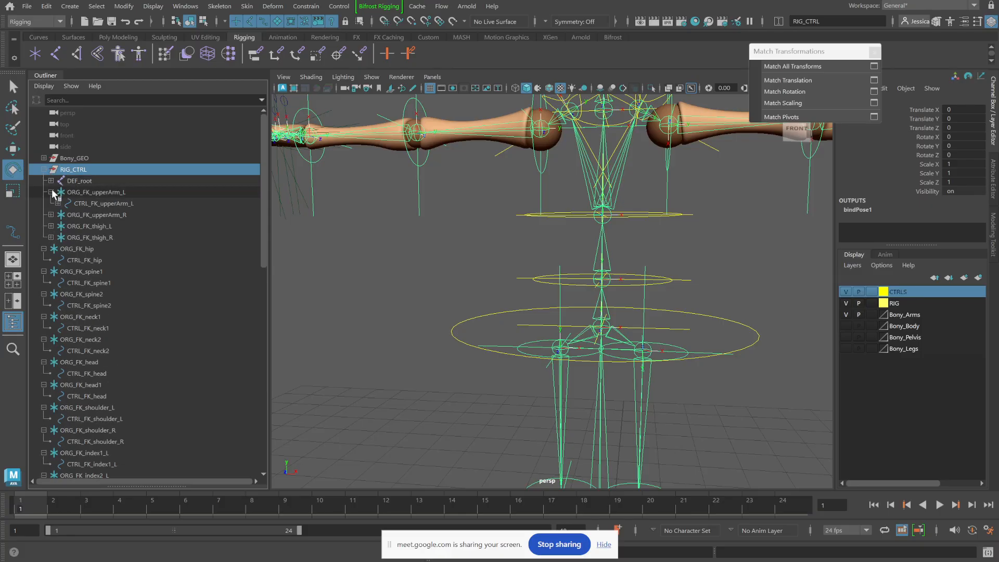
{"action": "left_click", "coordinate": [58, 204]}
{"action": "left_click", "coordinate": [64, 215]}
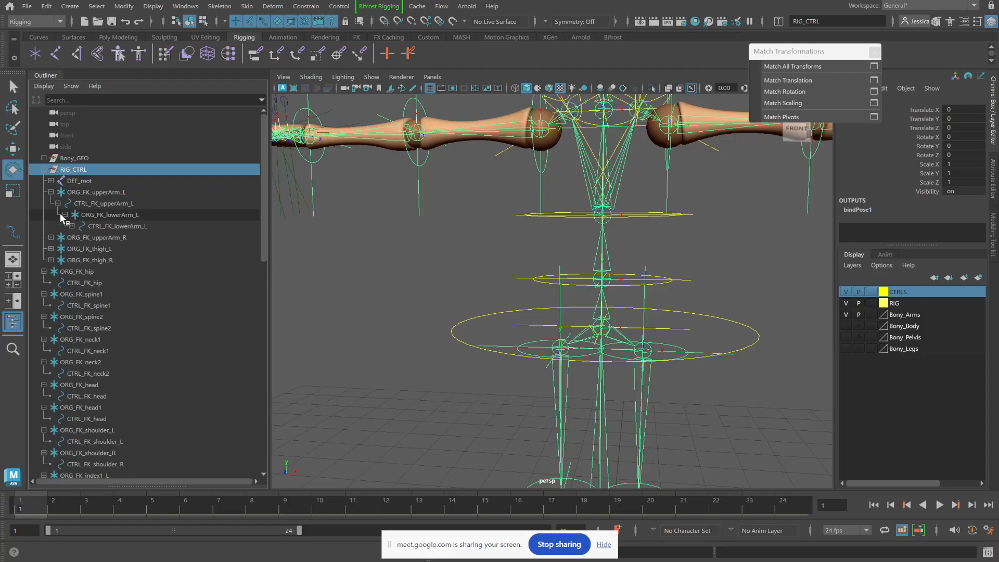
{"action": "left_click", "coordinate": [72, 226]}
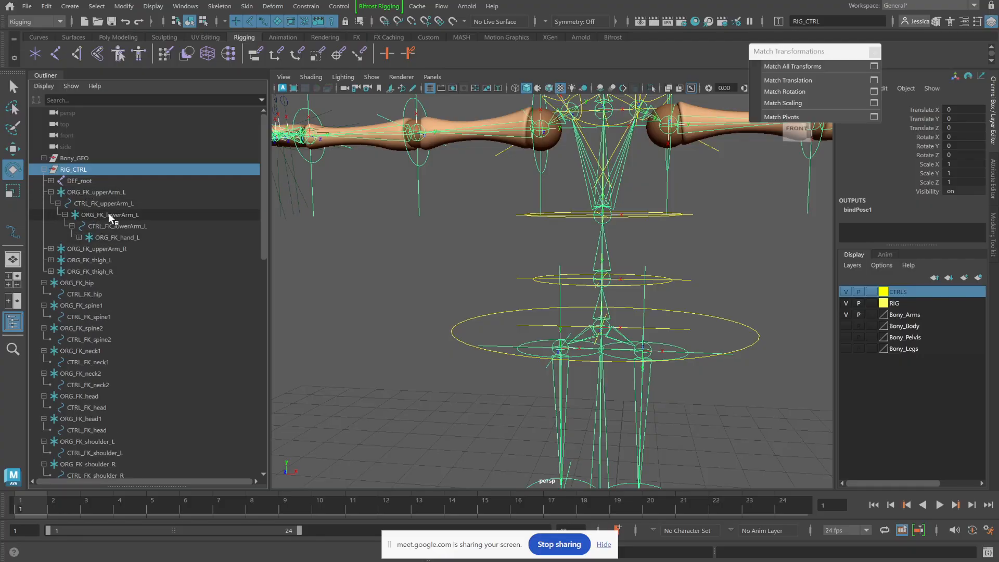
Step: Identify the last finger controller on the left hand by selecting CTRL_FK_fingers4_L in the viewport, and clear the selection
{"action": "scroll", "coordinate": [140, 243], "scroll_direction": "down", "scroll_amount": 15}
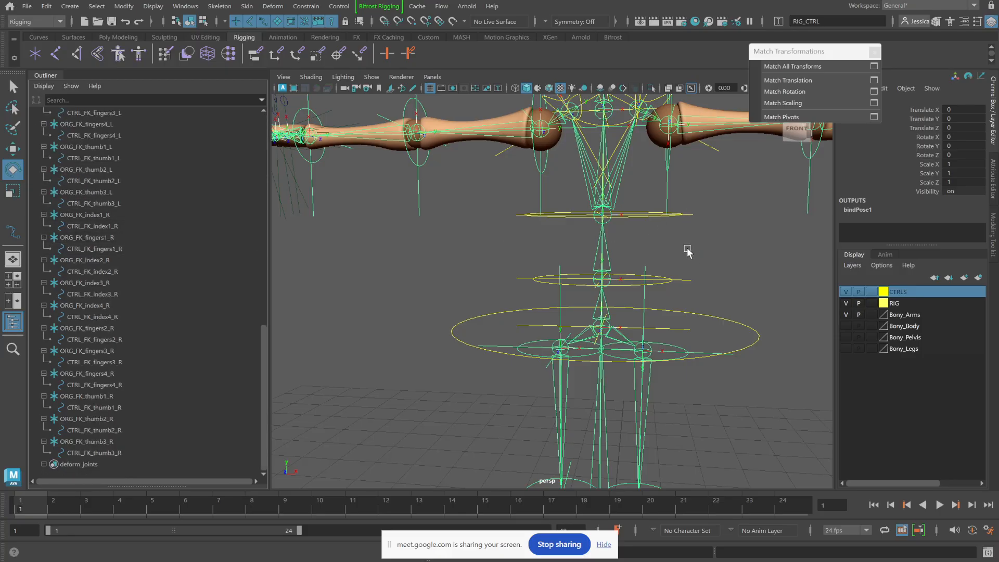
{"action": "left_click_drag", "start_coordinate": [688, 252], "coordinate": [487, 228], "text": "alt"}
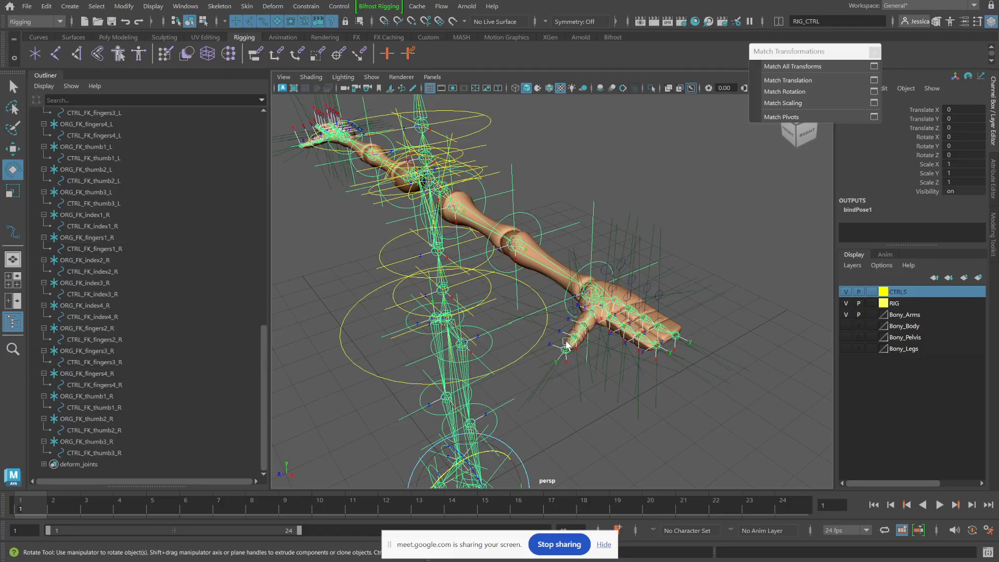
{"action": "right_click_drag", "start_coordinate": [566, 394], "coordinate": [616, 423], "text": "alt"}
{"action": "left_click_drag", "start_coordinate": [616, 422], "coordinate": [548, 342], "text": "alt"}
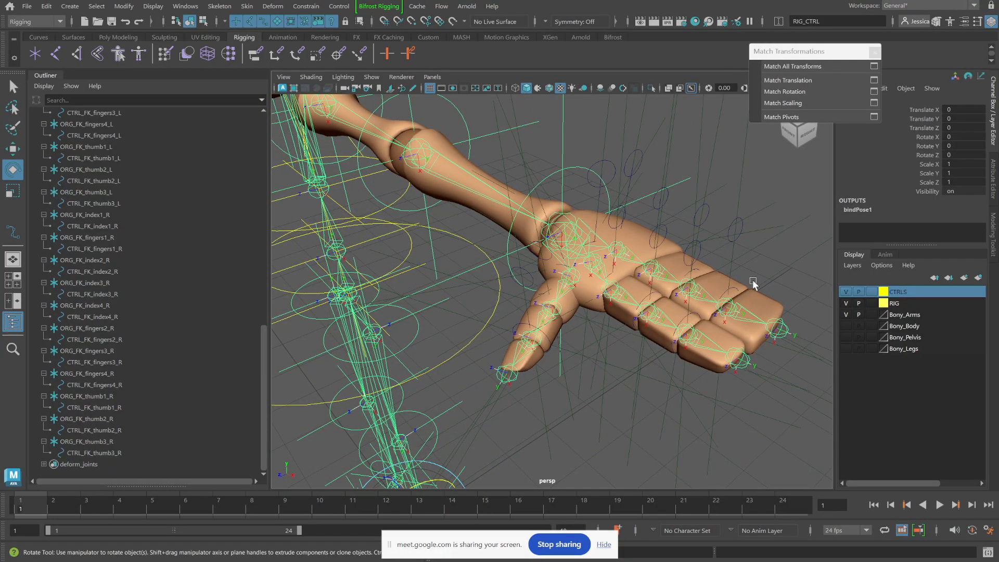
{"action": "left_click", "coordinate": [736, 286]}
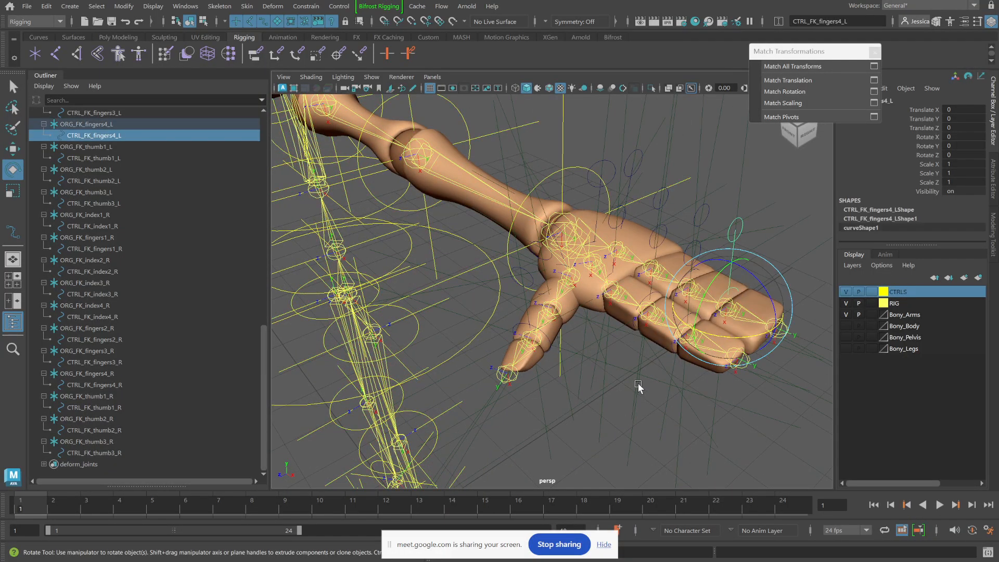
{"action": "left_click", "coordinate": [749, 391]}
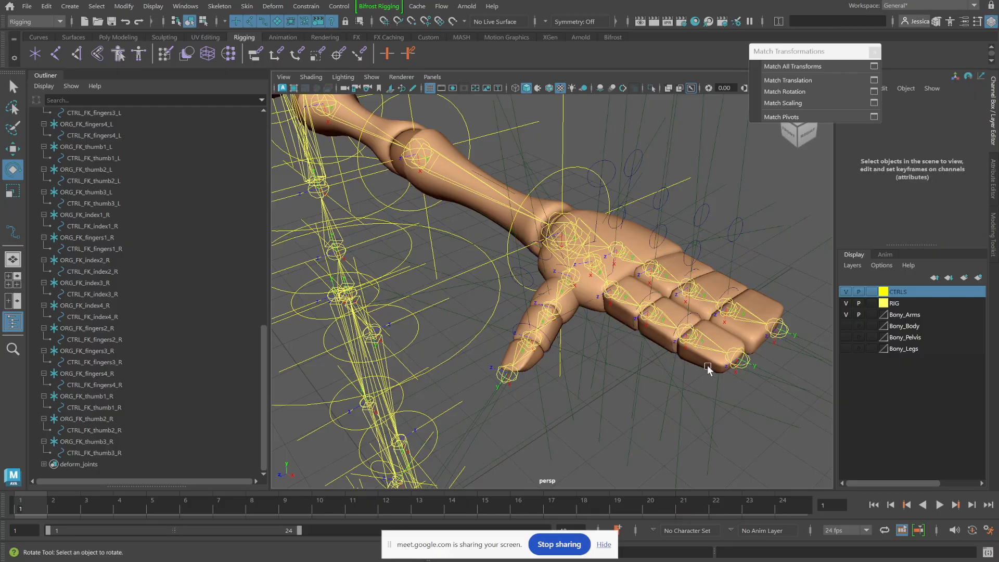
Step: Identify the index fingertip controller by selecting CTRL_FK_index4_L on the left hand, and locate it in the Outliner hierarchy
{"action": "left_click_drag", "start_coordinate": [708, 366], "coordinate": [714, 366], "text": "alt"}
{"action": "middle_click_drag", "start_coordinate": [714, 364], "coordinate": [660, 359], "text": "alt"}
{"action": "right_click_drag", "start_coordinate": [616, 360], "coordinate": [651, 373], "text": "alt"}
{"action": "mouse_move", "coordinate": [650, 373]}
{"action": "left_mouse_down", "text": "alt"}
{"action": "mouse_move", "coordinate": [639, 361]}
{"action": "mouse_move", "coordinate": [646, 365]}
{"action": "left_mouse_up", "text": "alt"}
{"action": "right_click_drag", "start_coordinate": [646, 365], "coordinate": [635, 364], "text": "alt"}
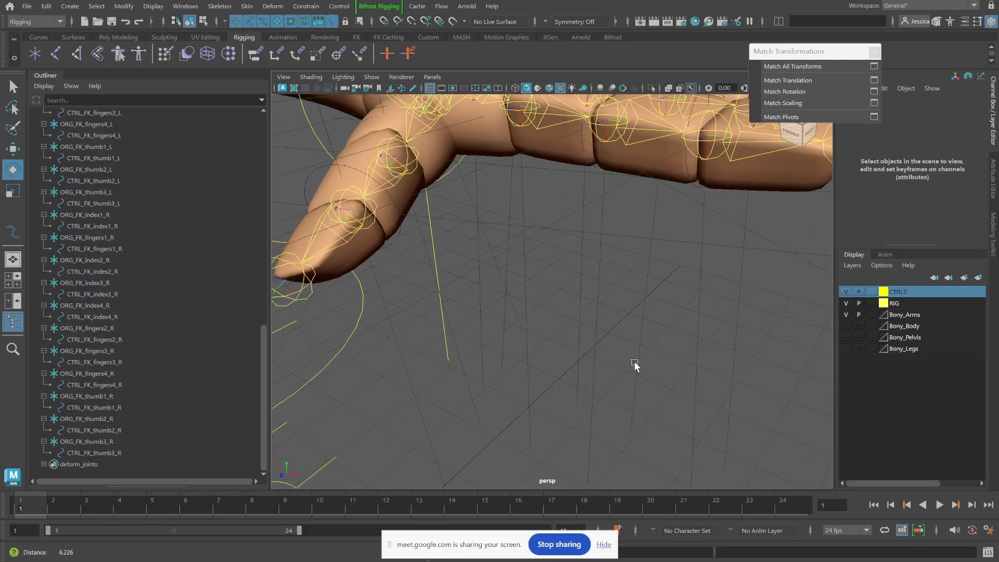
{"action": "left_click_drag", "start_coordinate": [636, 364], "coordinate": [602, 339], "text": "alt"}
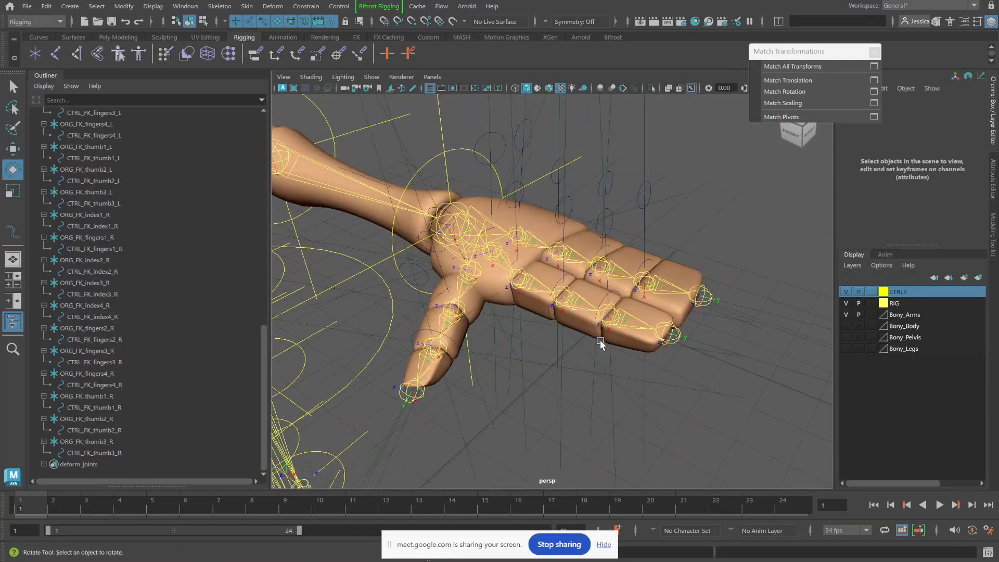
{"action": "left_click", "coordinate": [601, 304]}
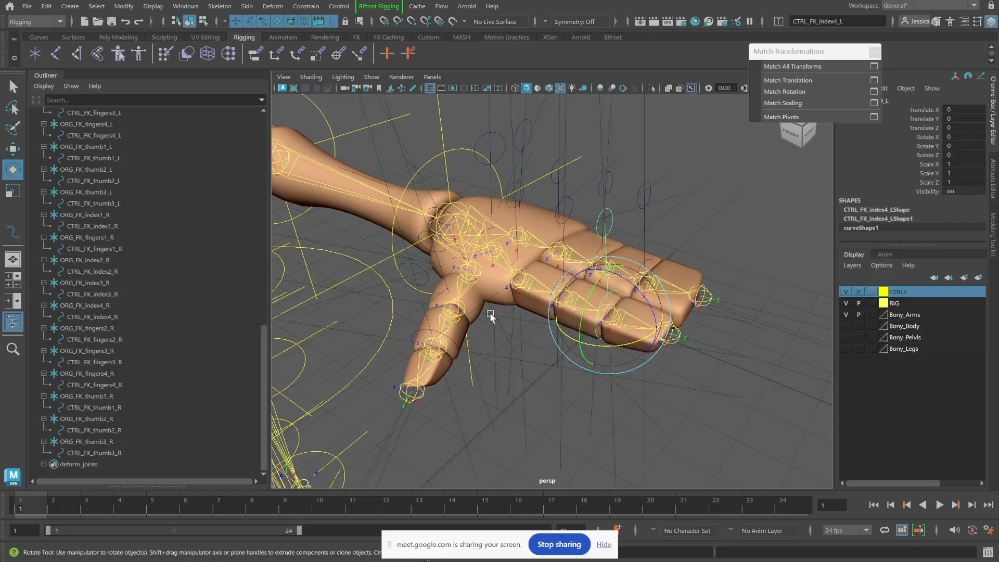
{"action": "scroll", "coordinate": [125, 334], "scroll_direction": "up", "scroll_amount": 10}
{"action": "scroll", "coordinate": [122, 354], "scroll_direction": "down", "scroll_amount": 3}
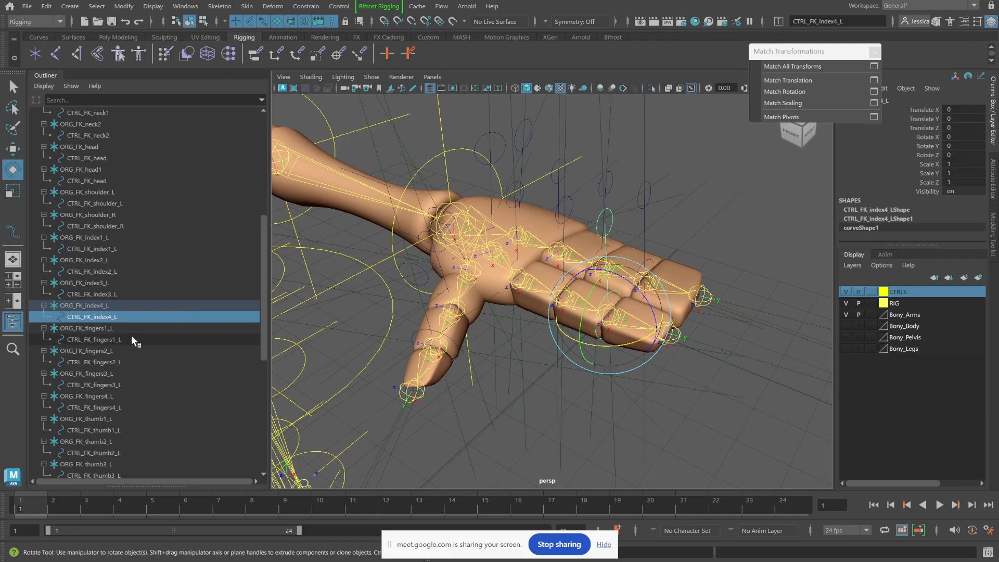
Step: Parent ORG_FK_index4_L under CTRL_FK_index3_L and expand the branch down to CTRL_FK_index4_L
{"action": "left_click", "coordinate": [85, 307]}
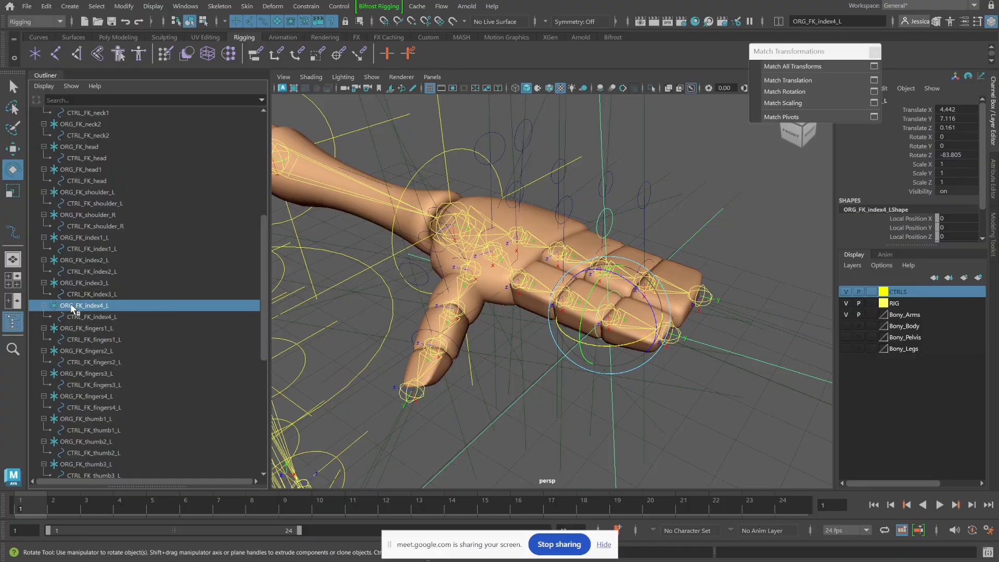
{"action": "middle_click_drag", "start_coordinate": [77, 301], "coordinate": [84, 294]}
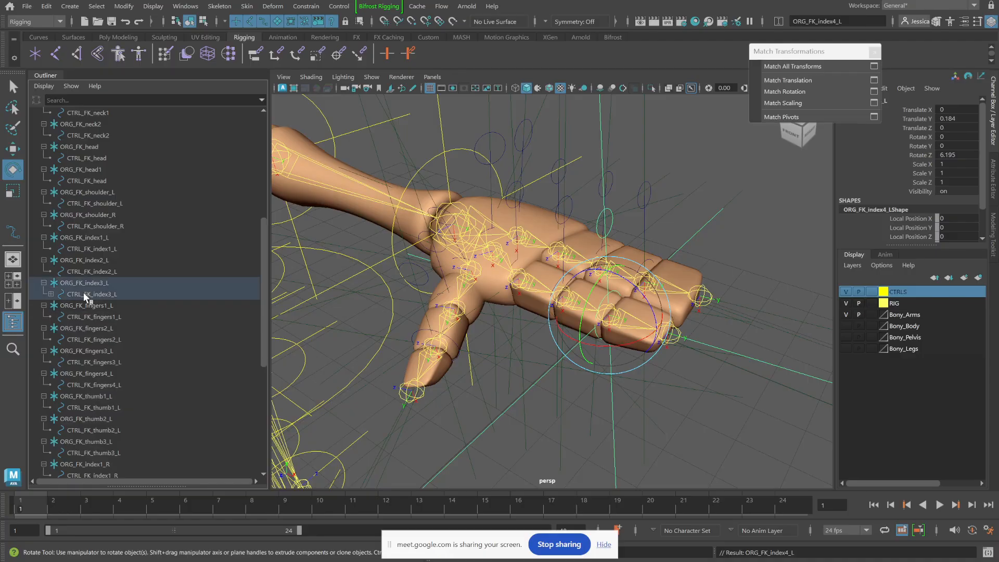
{"action": "left_click", "coordinate": [50, 294]}
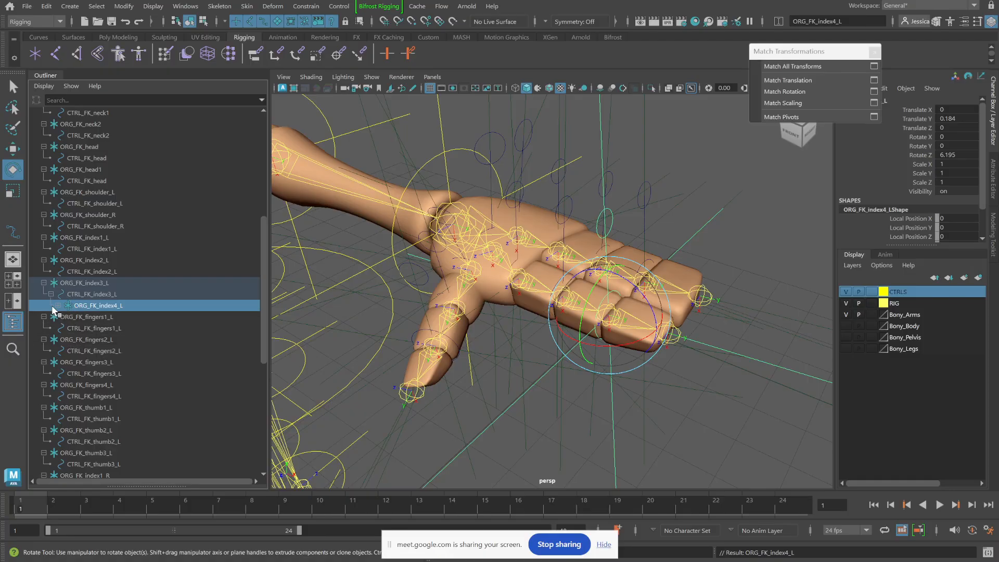
{"action": "left_click", "coordinate": [59, 305]}
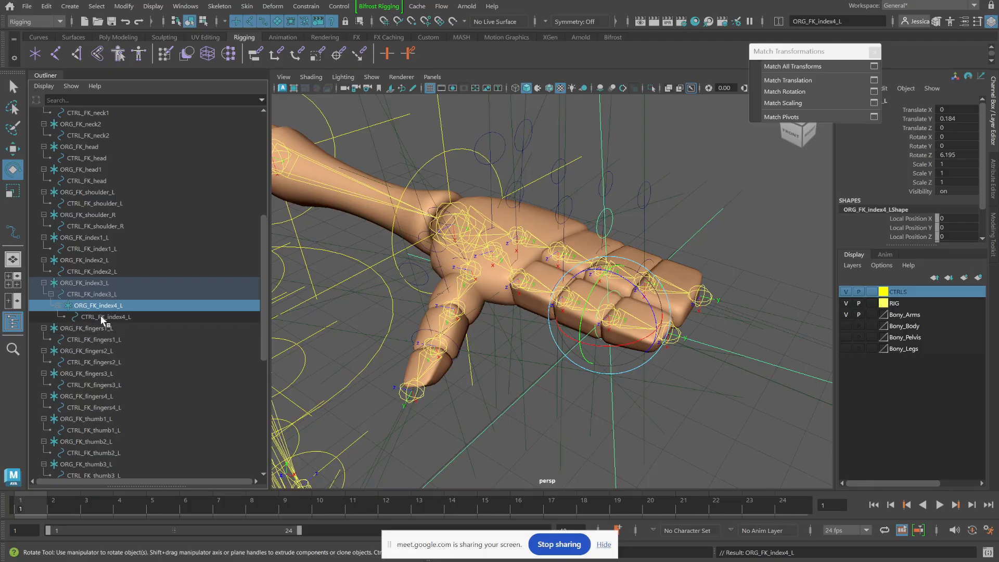
{"action": "left_click", "coordinate": [86, 294]}
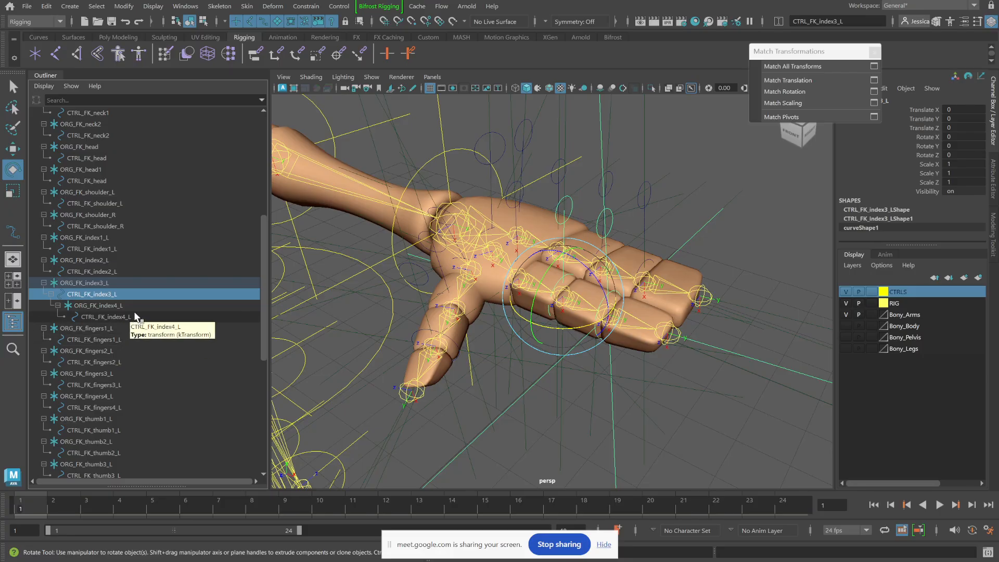
Step: Parent ORG_FK_index3_L under CTRL_FK_index2_L, expand the nested chain, and check the order of its groups
{"action": "left_click", "coordinate": [79, 284]}
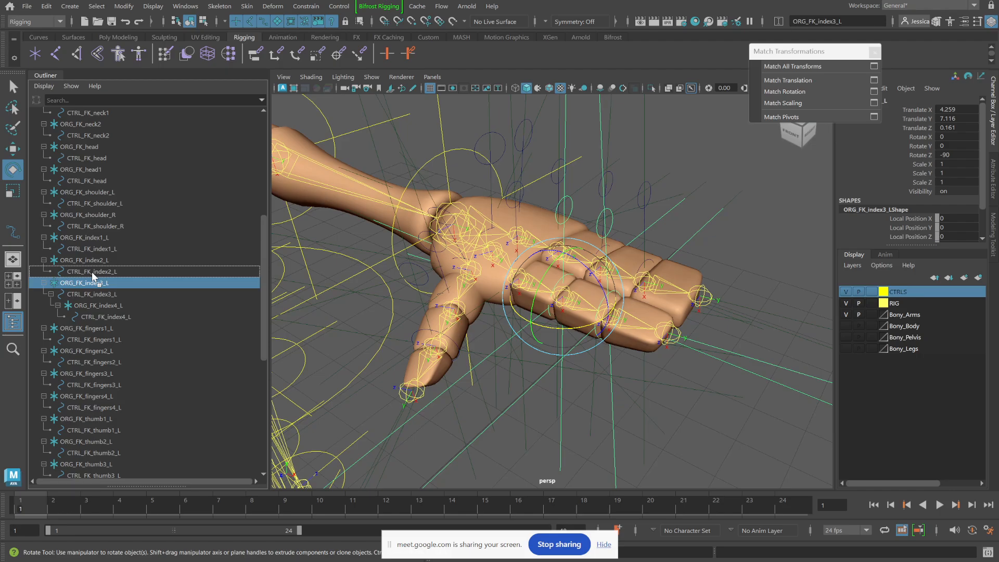
{"action": "middle_click_drag", "start_coordinate": [92, 272], "coordinate": [92, 272]}
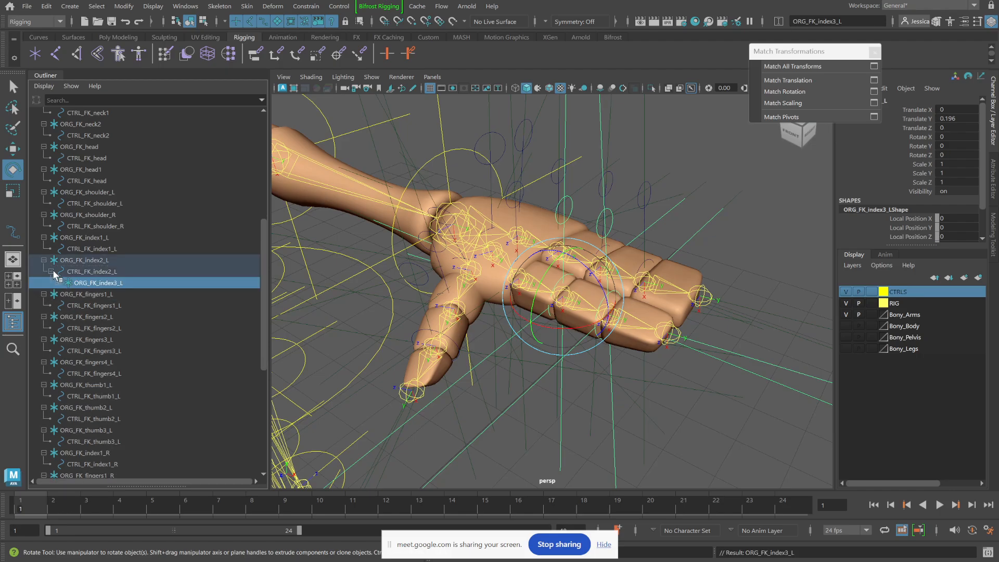
{"action": "left_click", "coordinate": [58, 282]}
{"action": "left_click", "coordinate": [65, 294]}
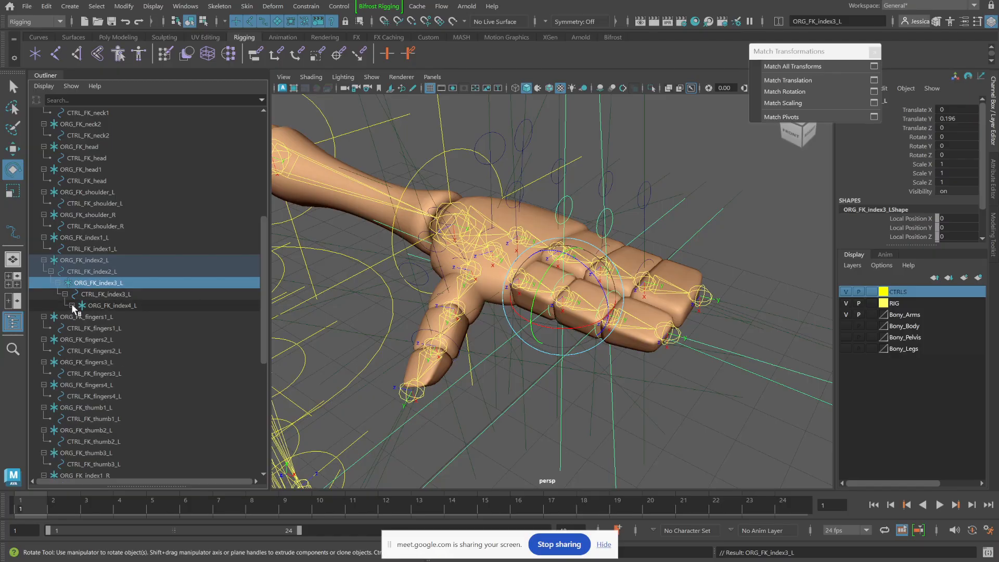
{"action": "left_click", "coordinate": [72, 305]}
{"action": "left_click", "coordinate": [77, 261]}
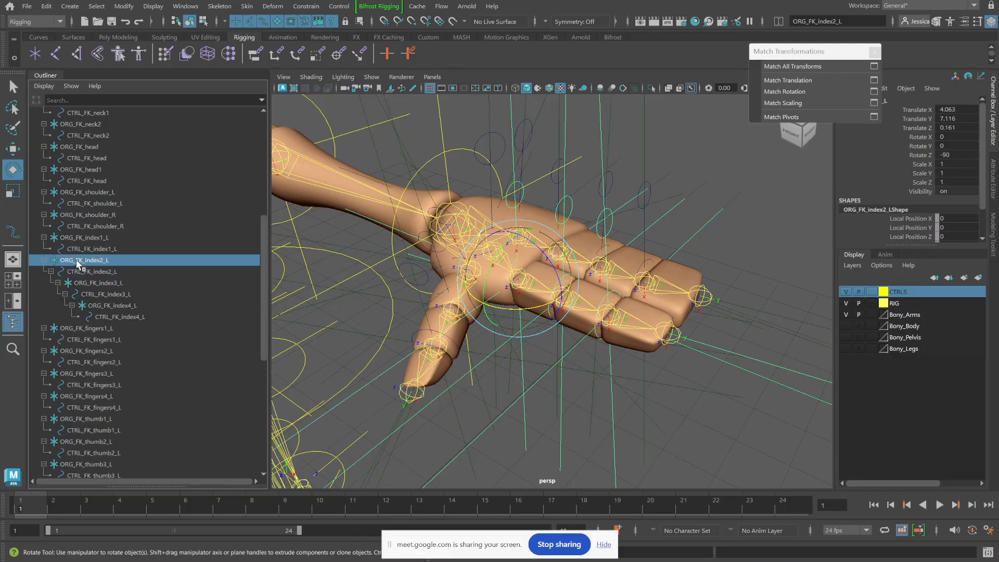
{"action": "left_click", "coordinate": [98, 283]}
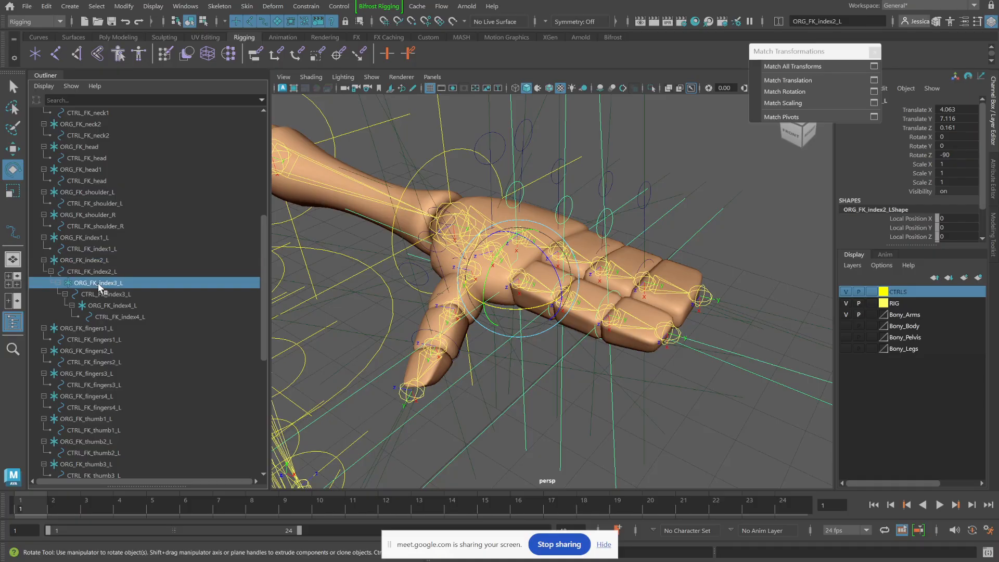
{"action": "left_click", "coordinate": [112, 306]}
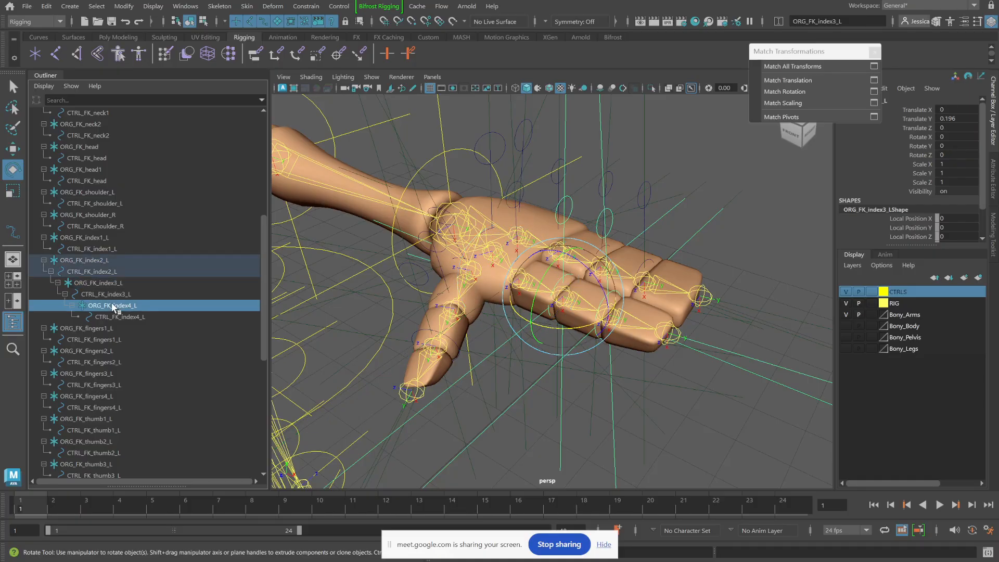
{"action": "left_click", "coordinate": [94, 261]}
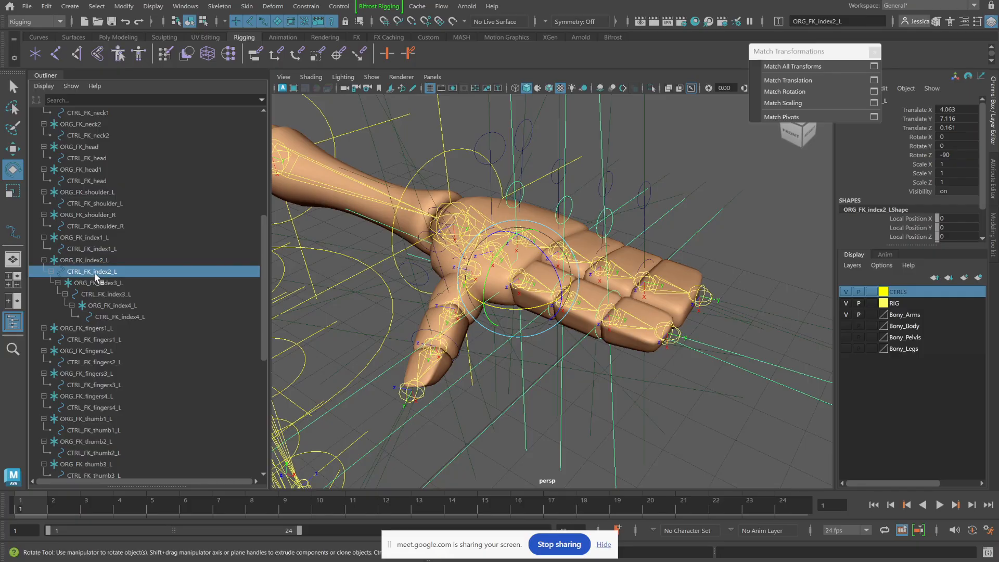
{"action": "left_click", "coordinate": [94, 271]}
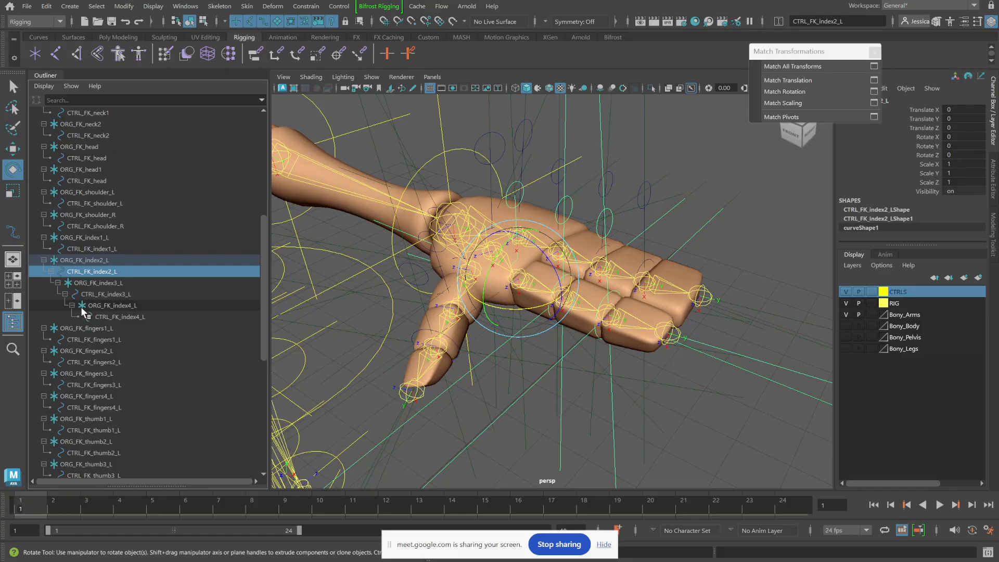
Step: Undo the parenting of ORG_FK_index3_L and ORG_FK_index4_L
{"action": "key", "text": "ctrl+z"}
{"action": "key", "text": "ctrl+z"}
{"action": "key", "text": "ctrl+z"}
{"action": "key", "text": "ctrl+z"}
{"action": "key", "text": "ctrl+z"}
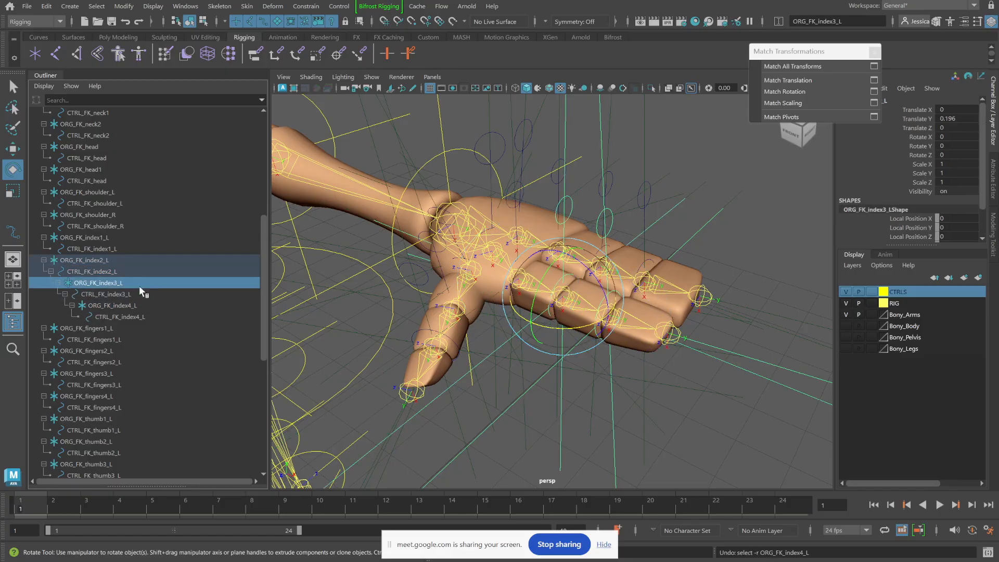
{"action": "key", "text": "ctrl+z"}
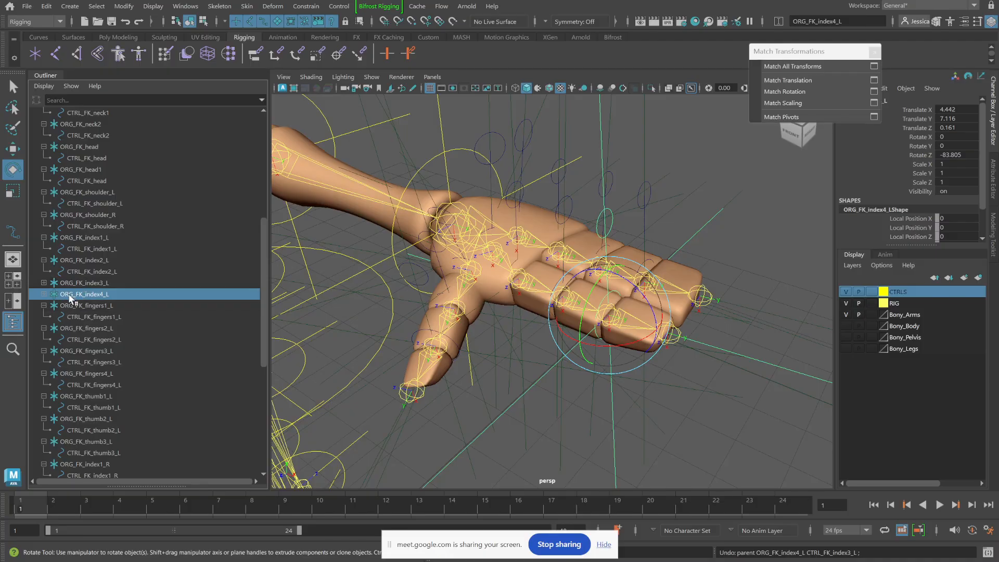
Step: Reparent ORG_FK_index4_L under CTRL_FK_index3_L and expand it to show CTRL_FK_index4_L
{"action": "left_click", "coordinate": [44, 282]}
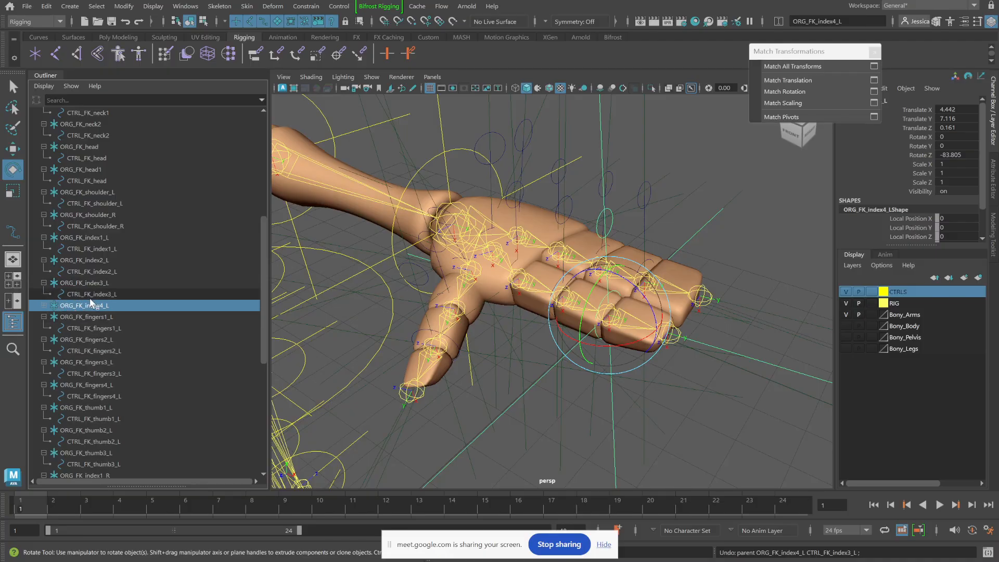
{"action": "middle_click_drag", "start_coordinate": [76, 308], "coordinate": [125, 295]}
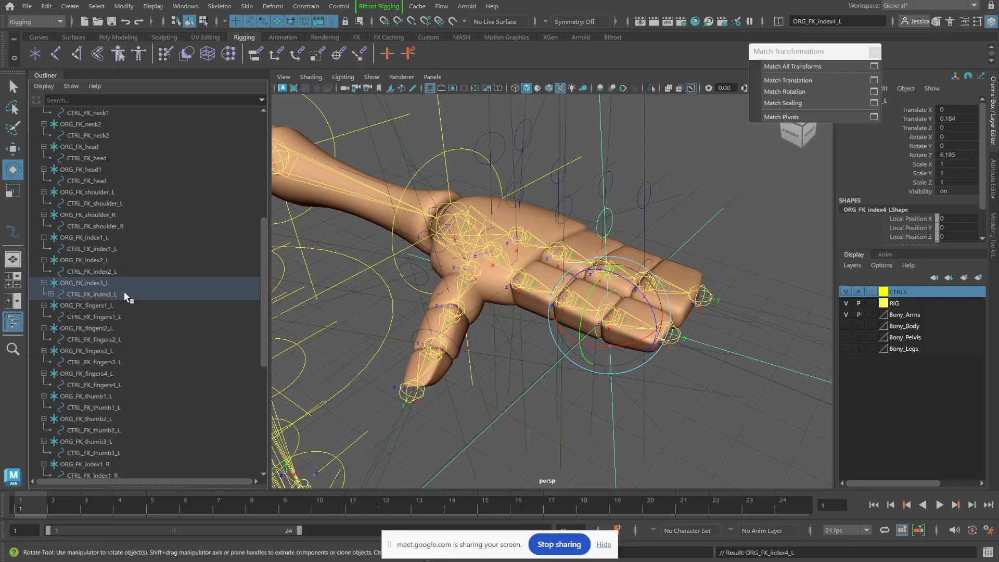
{"action": "left_click", "coordinate": [51, 295]}
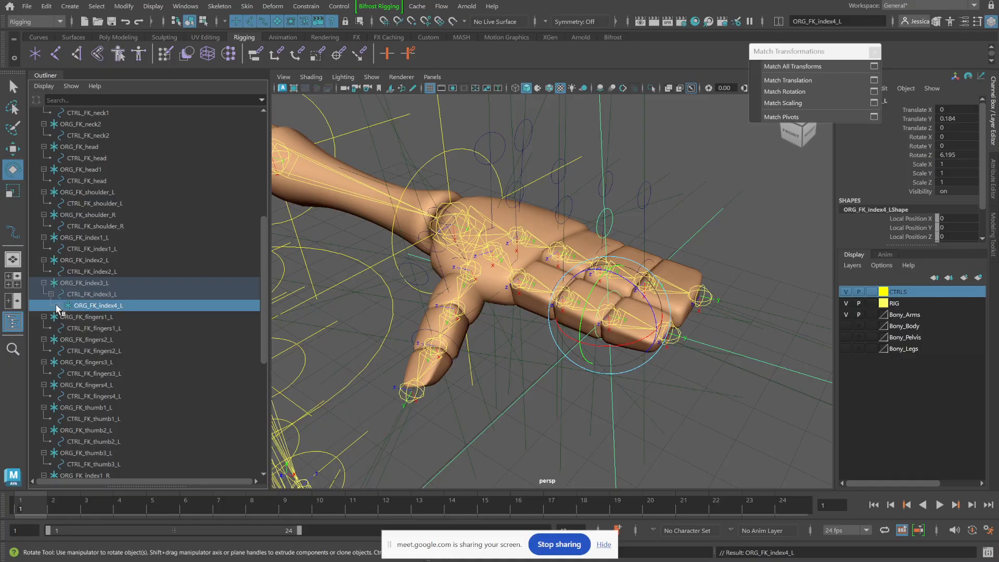
{"action": "left_click", "coordinate": [60, 307]}
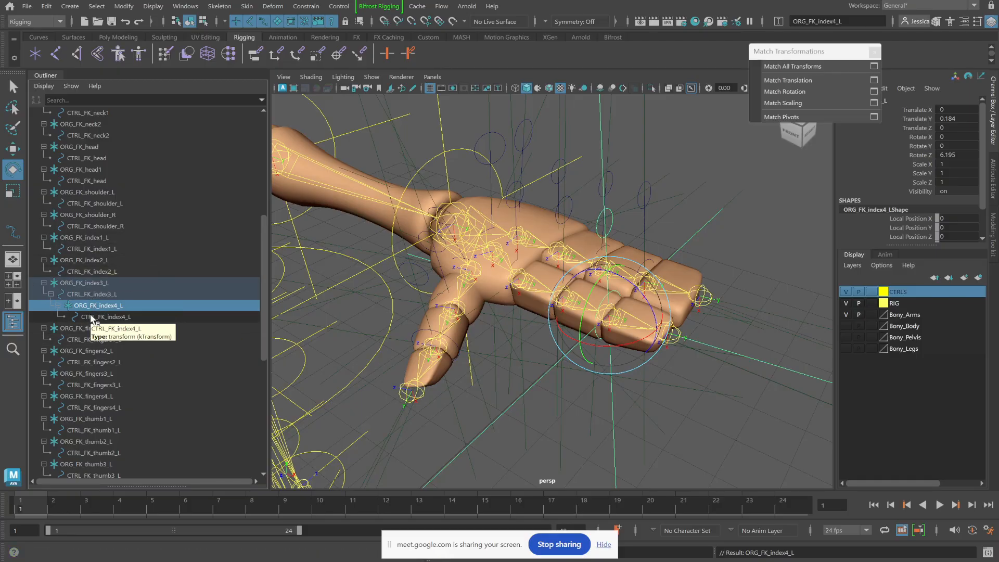
Step: Parent ORG_FK_index3_L under CTRL_FK_index2_L, and ORG_FK_index2_L under CTRL_FK_index1_L
{"action": "left_click", "coordinate": [82, 282]}
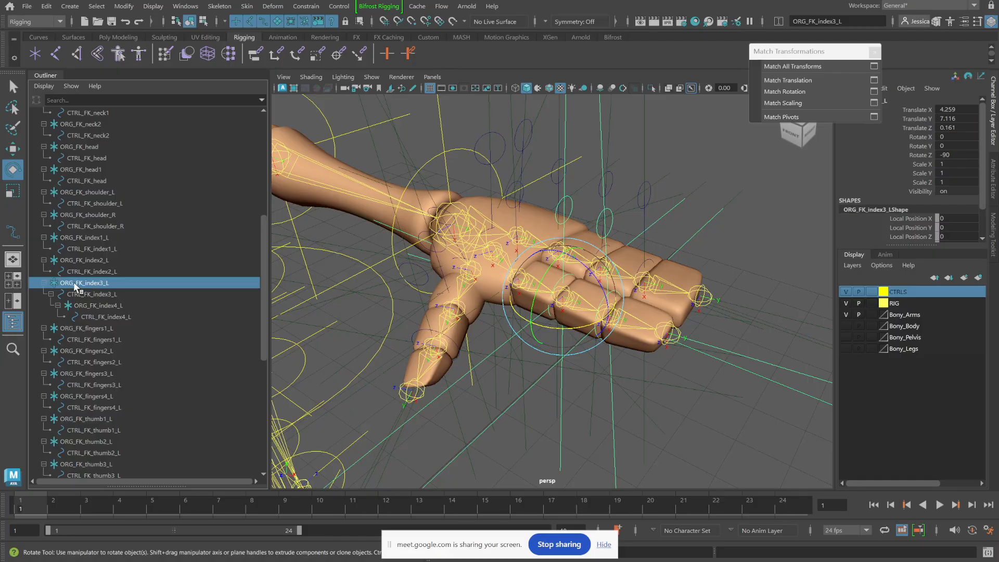
{"action": "left_click_drag", "start_coordinate": [76, 287], "coordinate": [107, 273]}
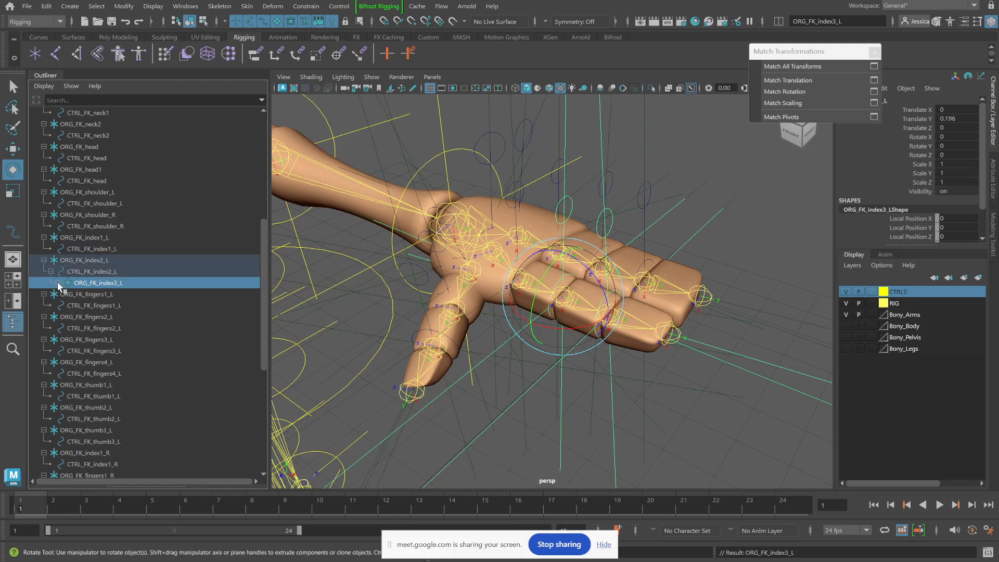
{"action": "left_click", "coordinate": [77, 260]}
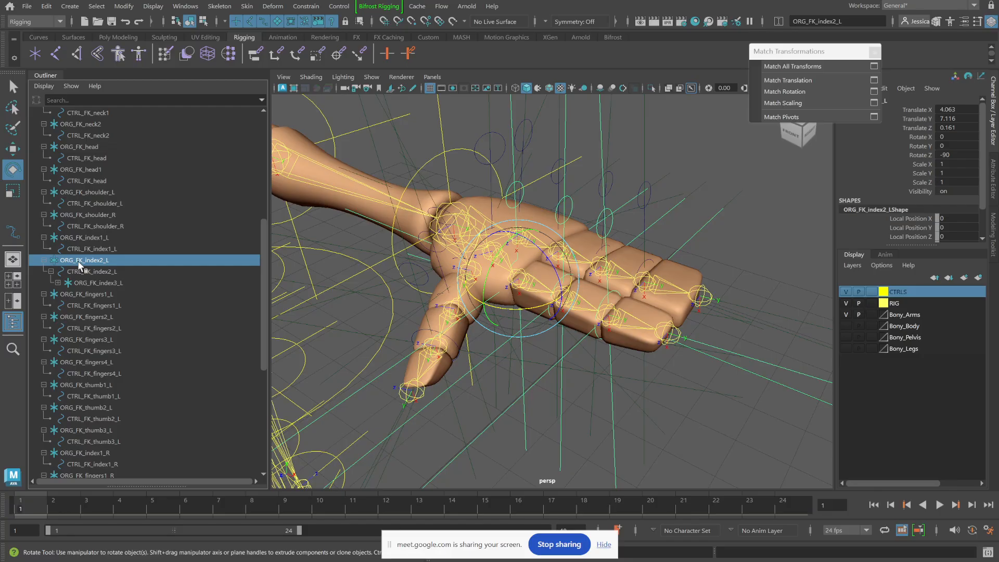
{"action": "left_click_drag", "start_coordinate": [80, 263], "coordinate": [104, 254]}
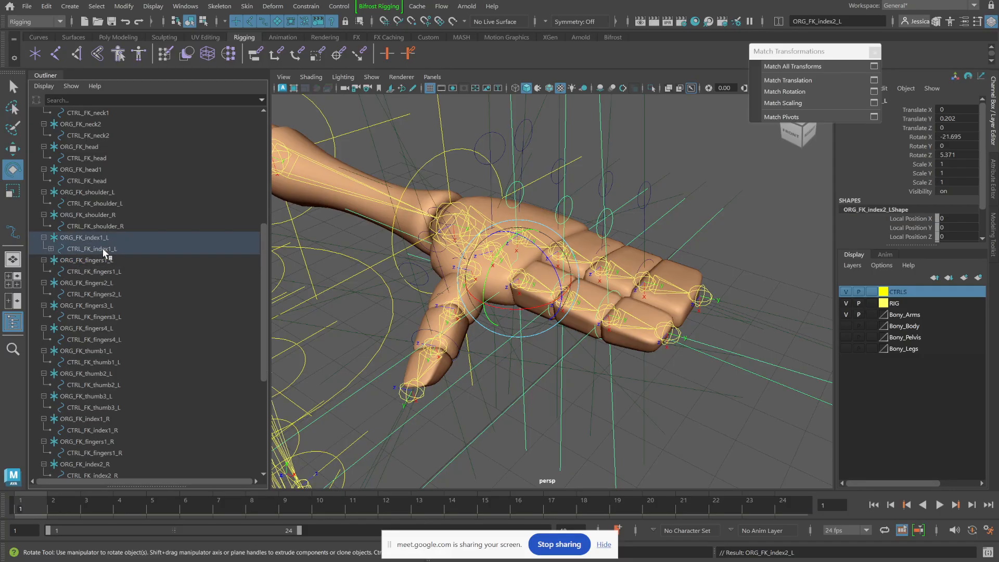
Step: Test the left index chain by rotating CTRL_FK_index1_L, CTRL_FK_index3_L and CTRL_FK_index2_L, undoing each rotation
{"action": "left_click", "coordinate": [99, 240]}
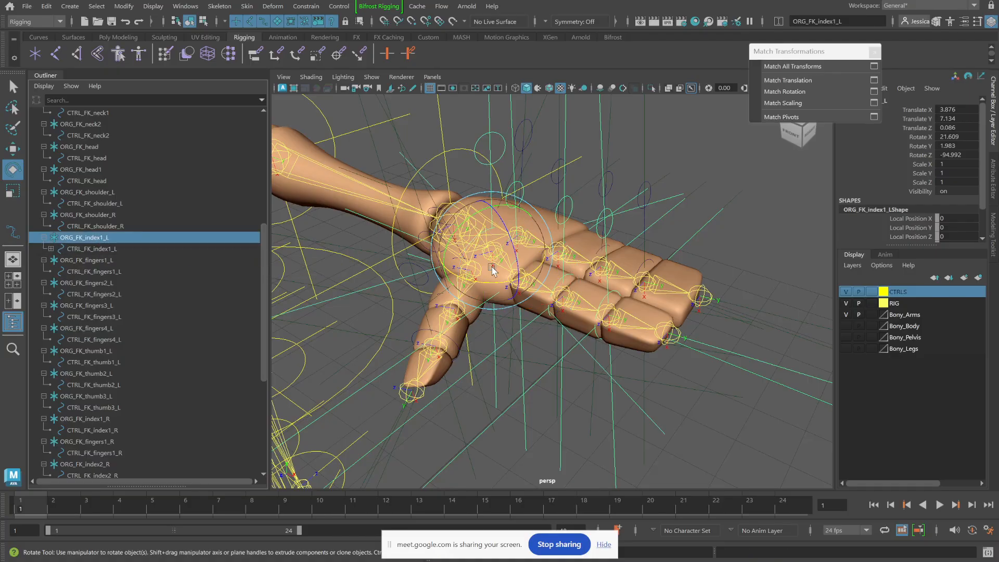
{"action": "mouse_move", "coordinate": [464, 252]}
{"action": "left_mouse_down", "text": "alt"}
{"action": "mouse_move", "coordinate": [479, 258]}
{"action": "mouse_move", "coordinate": [467, 249]}
{"action": "left_mouse_up", "text": "alt"}
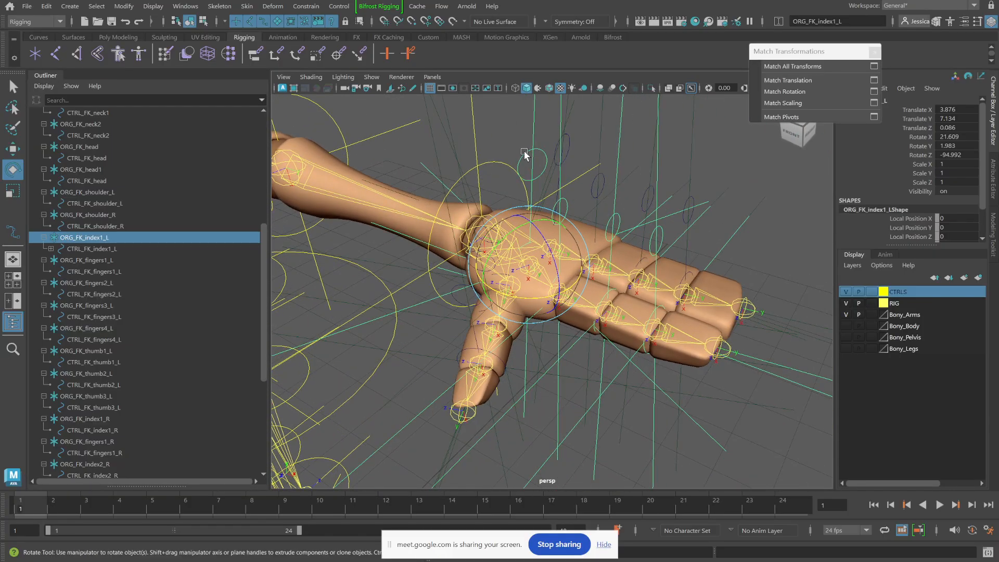
{"action": "key", "text": "Down"}
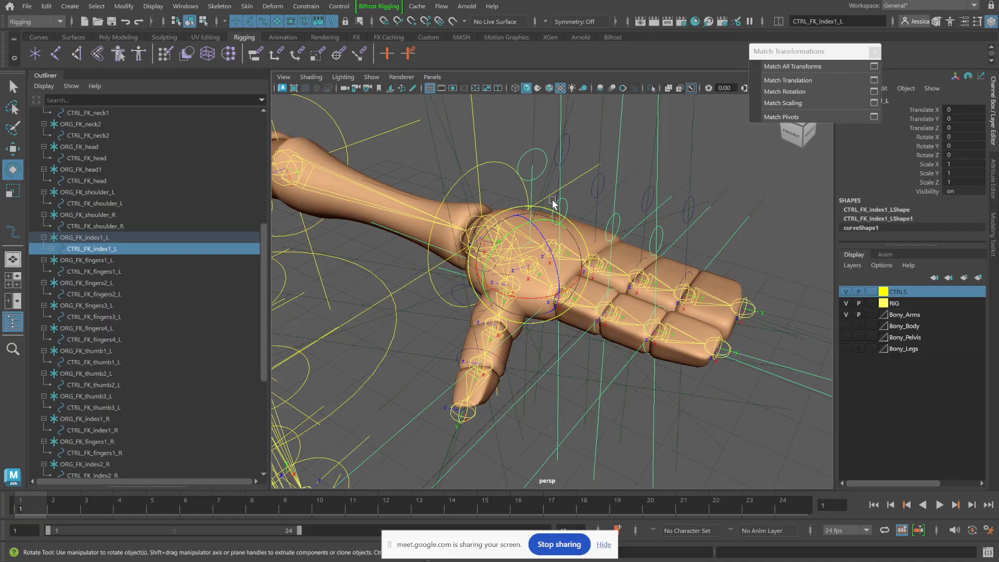
{"action": "left_click_drag", "start_coordinate": [546, 246], "coordinate": [532, 235]}
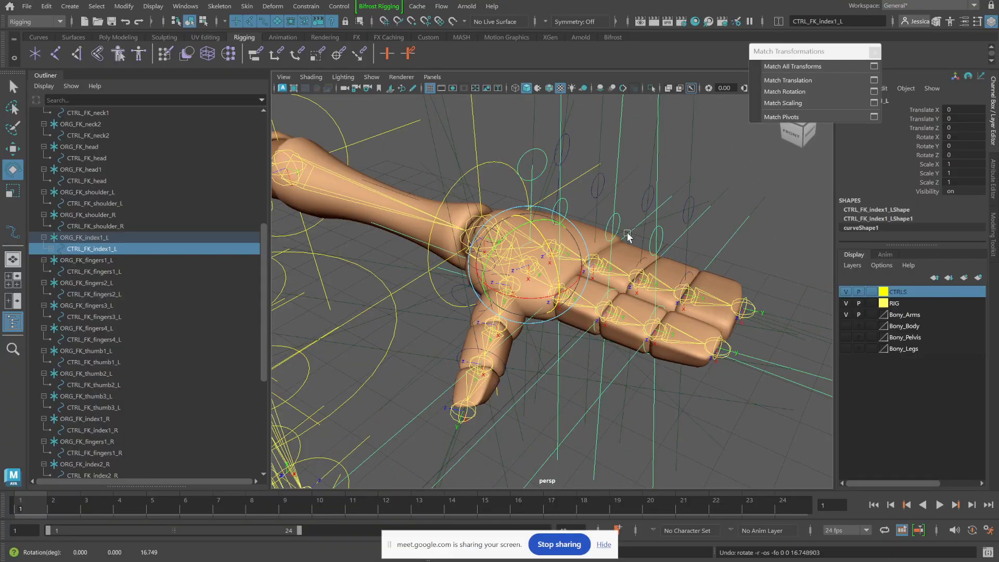
{"action": "left_click", "coordinate": [615, 214]}
{"action": "left_click_drag", "start_coordinate": [629, 265], "coordinate": [625, 301]}
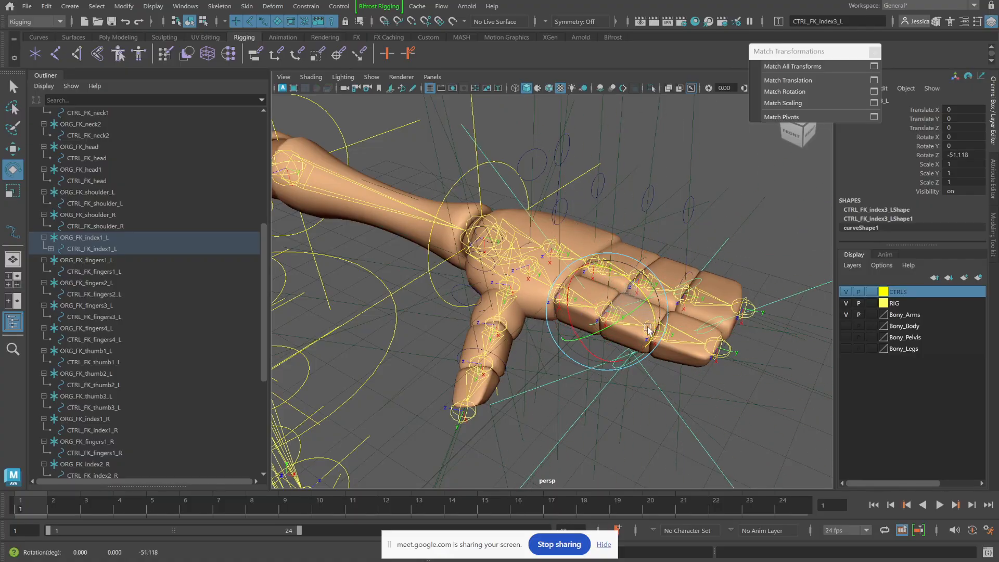
{"action": "key", "text": "ctrl+z"}
{"action": "left_click", "coordinate": [567, 208]}
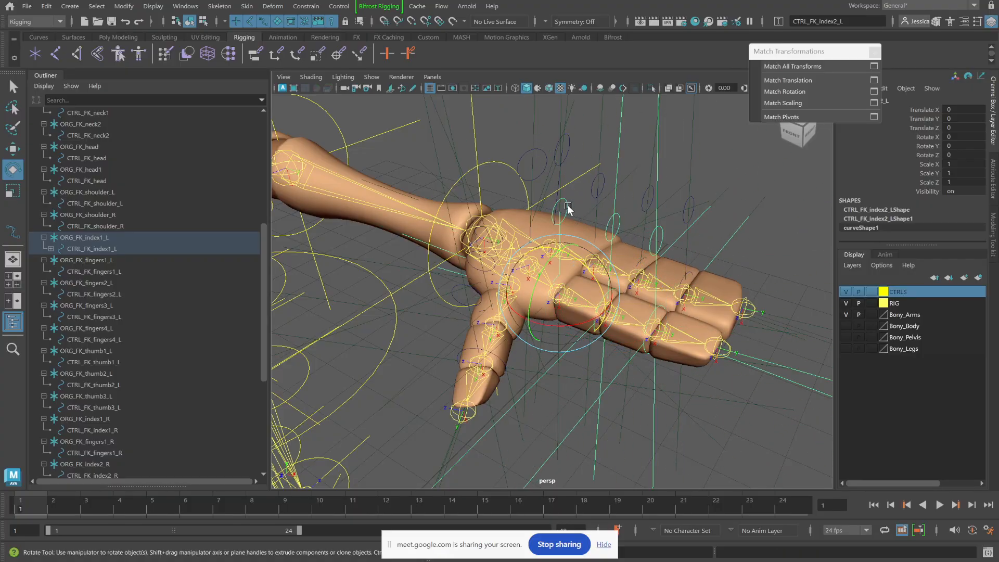
{"action": "left_click_drag", "start_coordinate": [585, 270], "coordinate": [543, 256]}
{"action": "key", "text": "ctrl+z"}
{"action": "middle_click_drag", "start_coordinate": [543, 255], "coordinate": [738, 322], "text": "alt"}
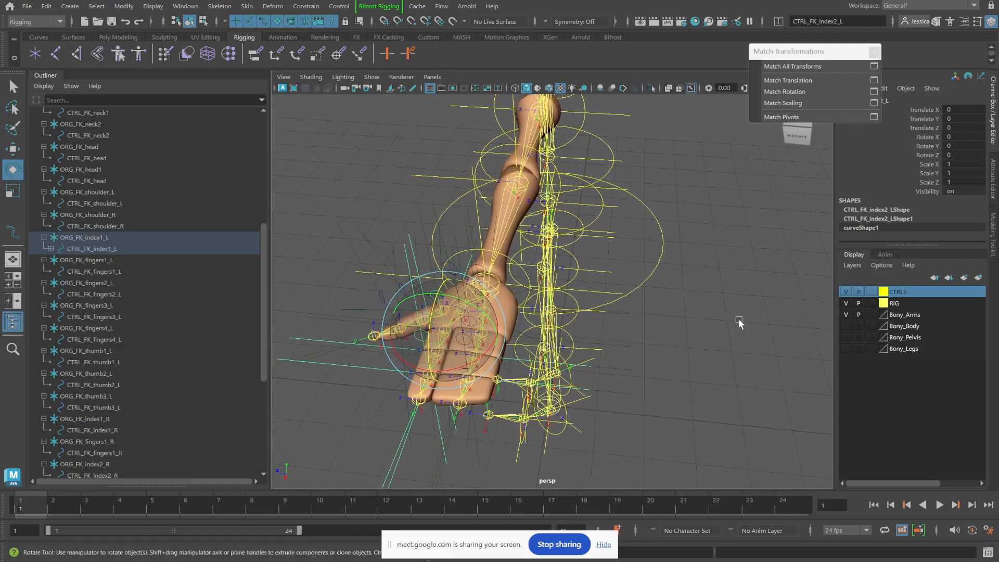
{"action": "left_click_drag", "start_coordinate": [738, 322], "coordinate": [456, 258], "text": "alt"}
{"action": "middle_click_drag", "start_coordinate": [455, 259], "coordinate": [618, 270], "text": "alt"}
{"action": "mouse_move", "coordinate": [617, 270]}
{"action": "right_mouse_down", "text": "alt"}
{"action": "mouse_move", "coordinate": [689, 292]}
{"action": "mouse_move", "coordinate": [616, 264]}
{"action": "right_mouse_up", "text": "alt"}
{"action": "left_click_drag", "start_coordinate": [615, 264], "coordinate": [569, 288], "text": "alt"}
{"action": "middle_click_drag", "start_coordinate": [568, 288], "coordinate": [579, 326], "text": "alt"}
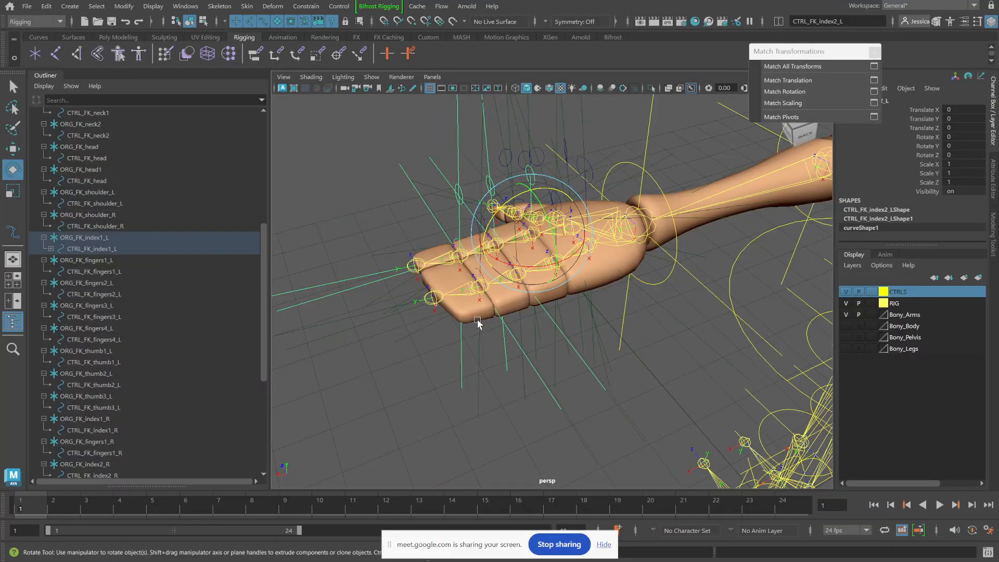
Step: Expand the left index chain from CTRL_FK_index1_L down to CTRL_FK_index4_L and select ORG_FK_index1_L to examine its hierarchy
{"action": "left_click", "coordinate": [474, 271]}
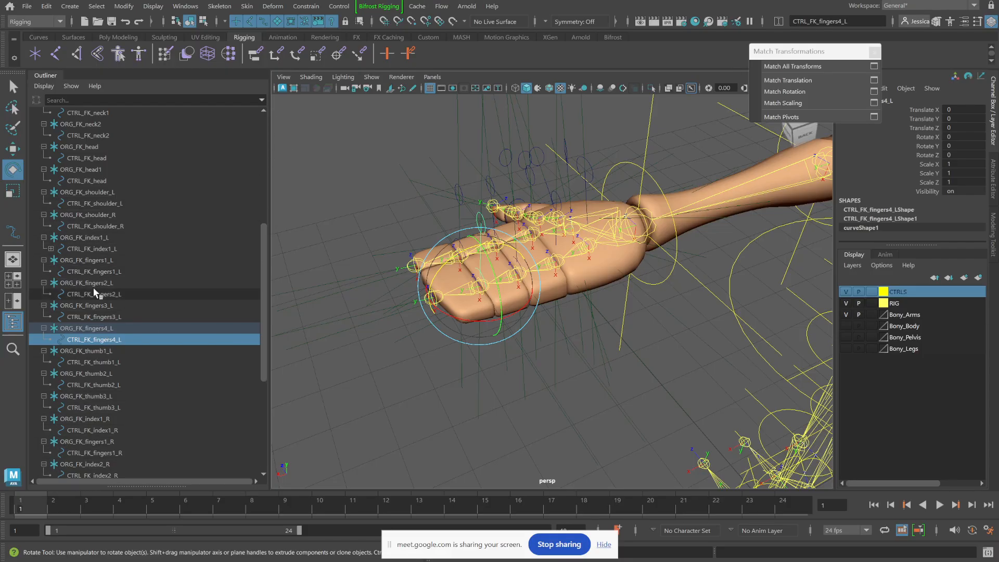
{"action": "left_click", "coordinate": [463, 192]}
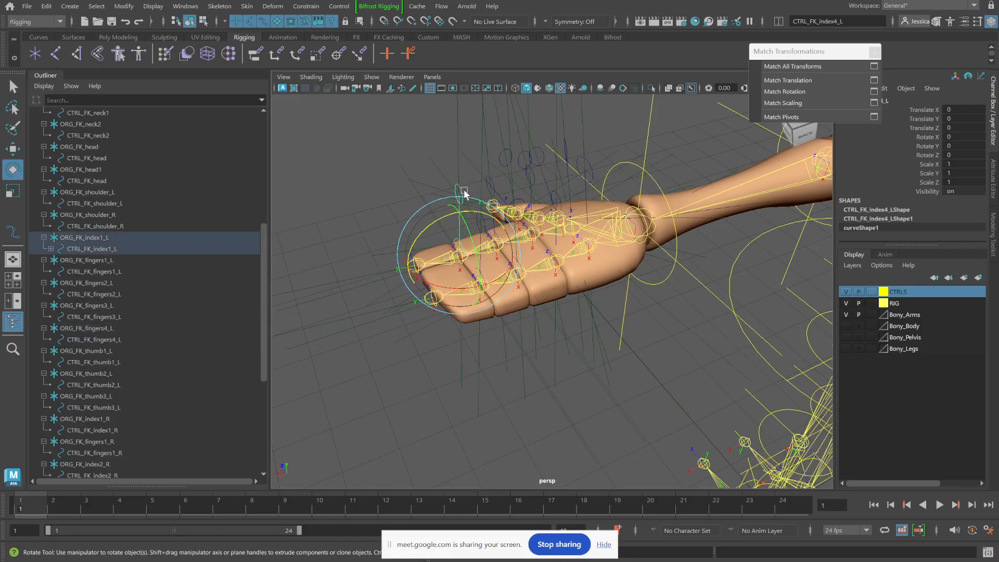
{"action": "left_click", "coordinate": [51, 249]}
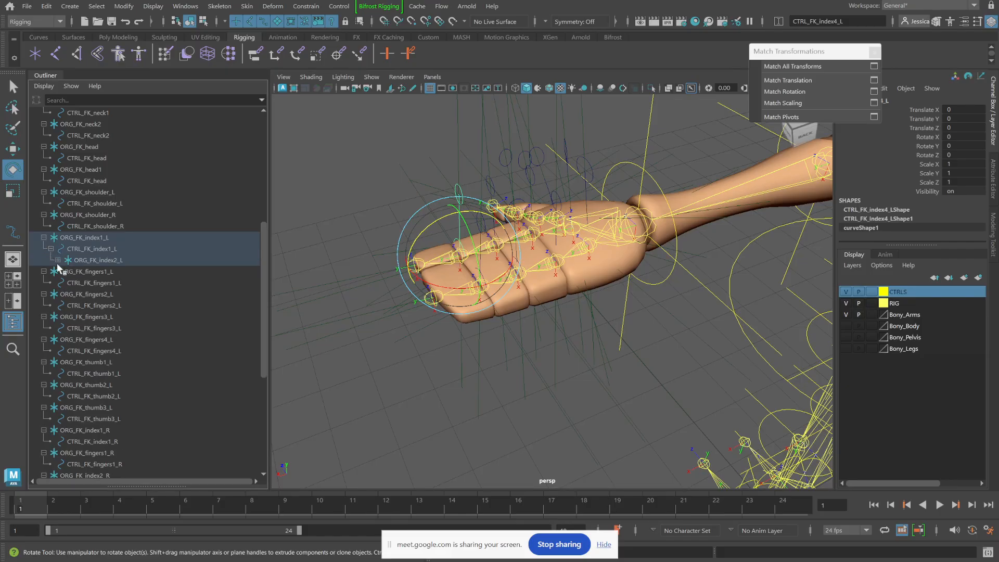
{"action": "left_click", "coordinate": [58, 260]}
{"action": "left_click", "coordinate": [64, 271]}
{"action": "left_click", "coordinate": [72, 282]}
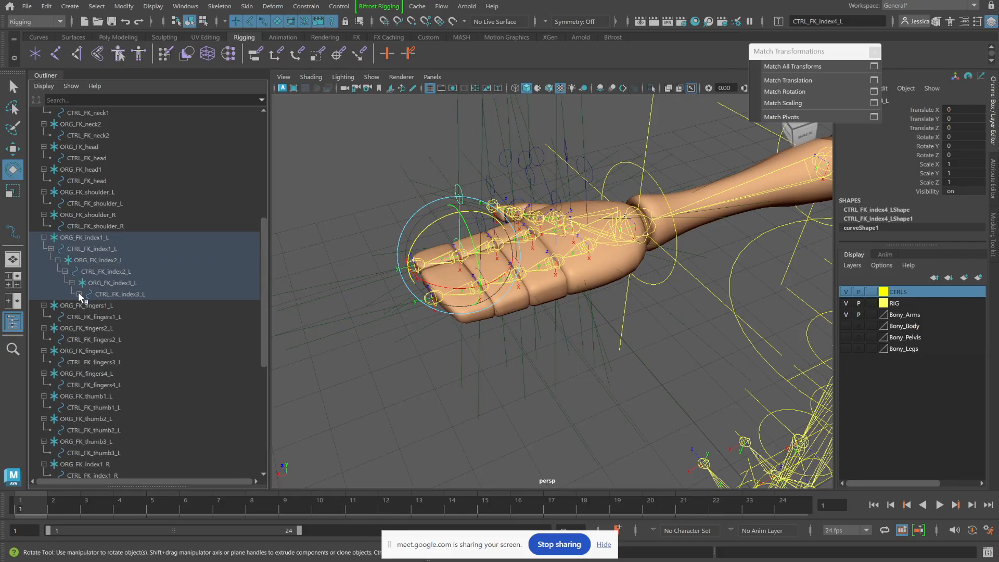
{"action": "left_click", "coordinate": [79, 294]}
{"action": "left_click", "coordinate": [86, 306]}
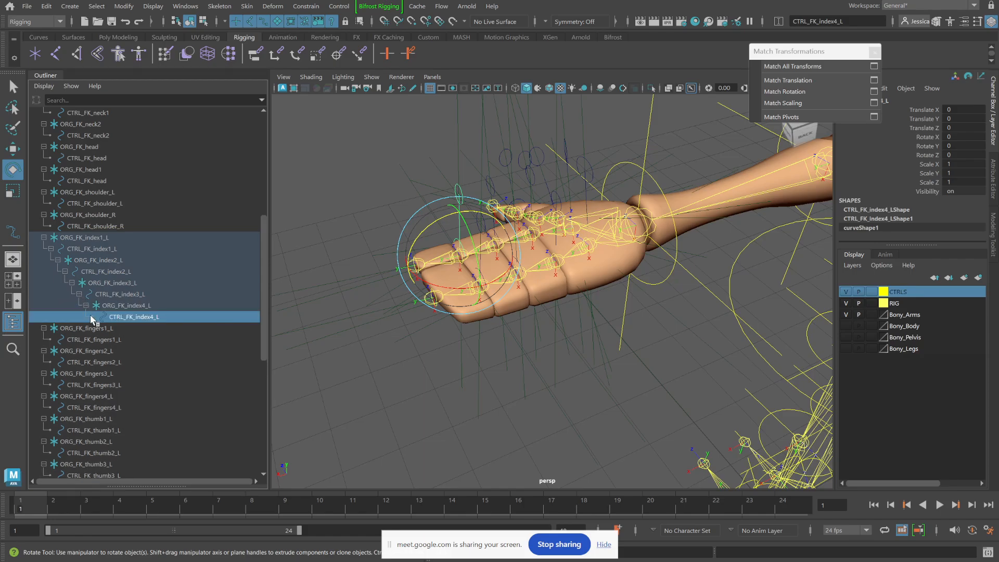
{"action": "left_click", "coordinate": [87, 240]}
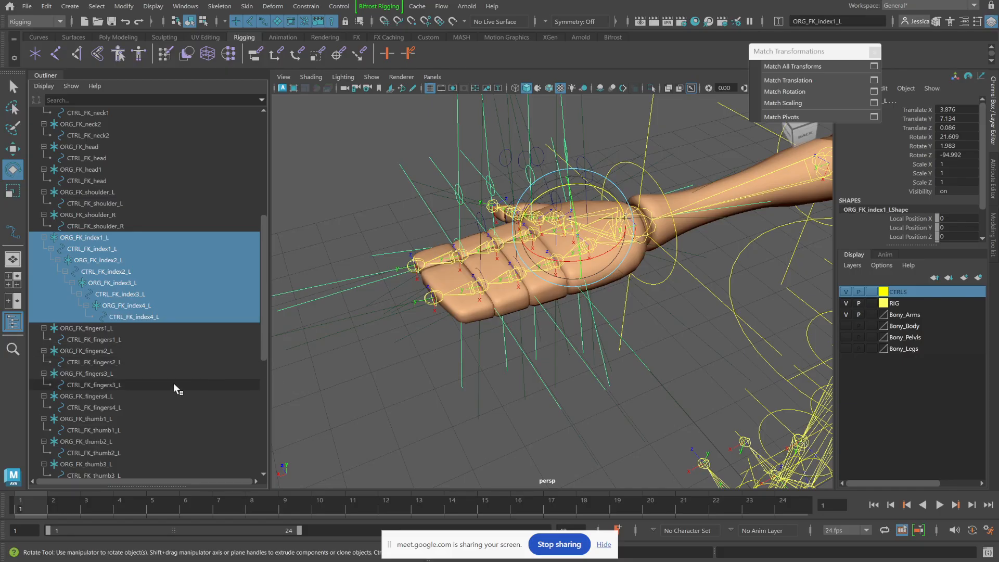
Step: Parent ORG_FK_fingers4_L under CTRL_FK_fingers1_L, ORG_FK_fingers3_L under CTRL_FK_fingers2_L, and ORG_FK_fingers2_L under CTRL_FK_fingers1_L
{"action": "left_click", "coordinate": [90, 396]}
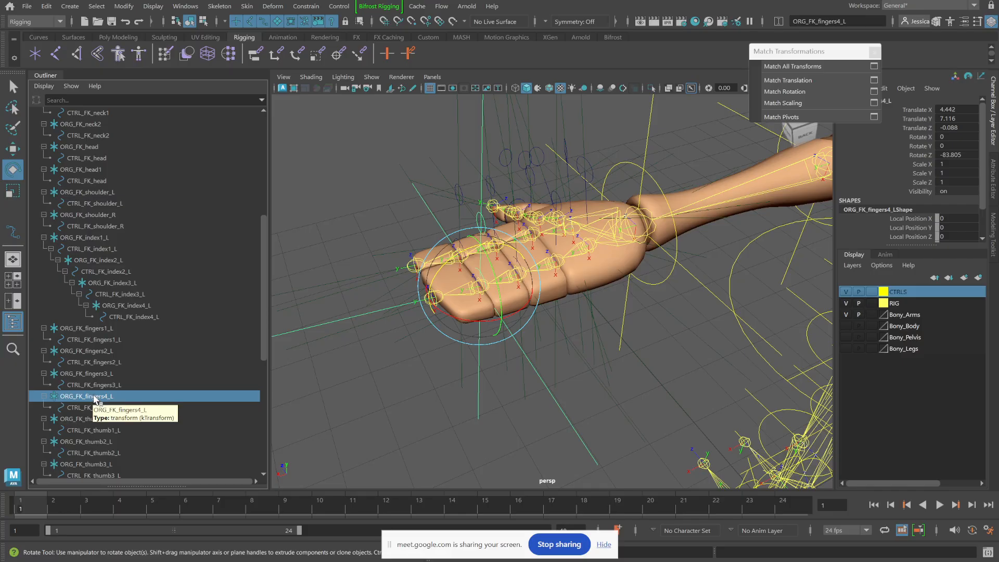
{"action": "middle_click_drag", "start_coordinate": [92, 396], "coordinate": [116, 341]}
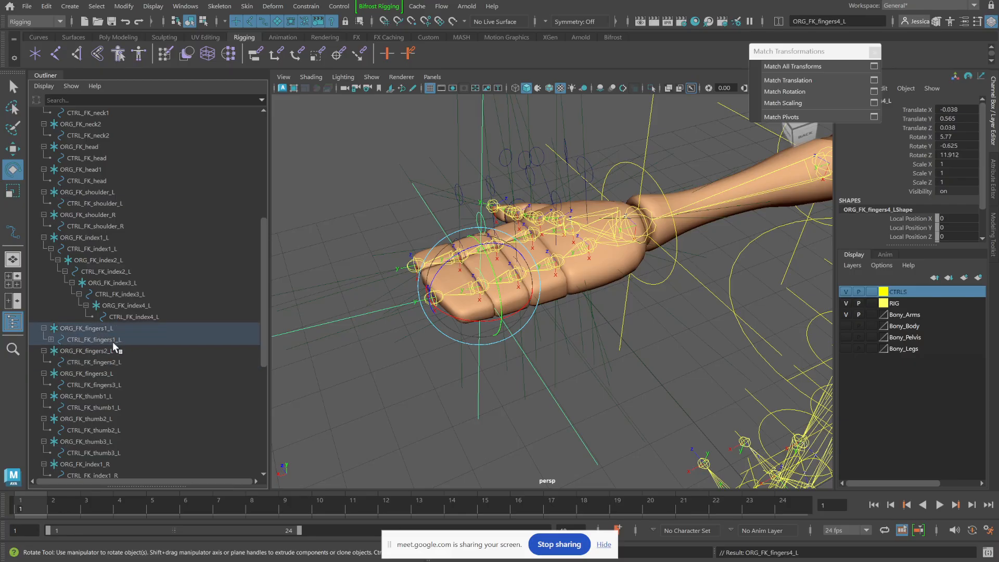
{"action": "left_click", "coordinate": [95, 371]}
{"action": "middle_click_drag", "start_coordinate": [88, 375], "coordinate": [96, 360]}
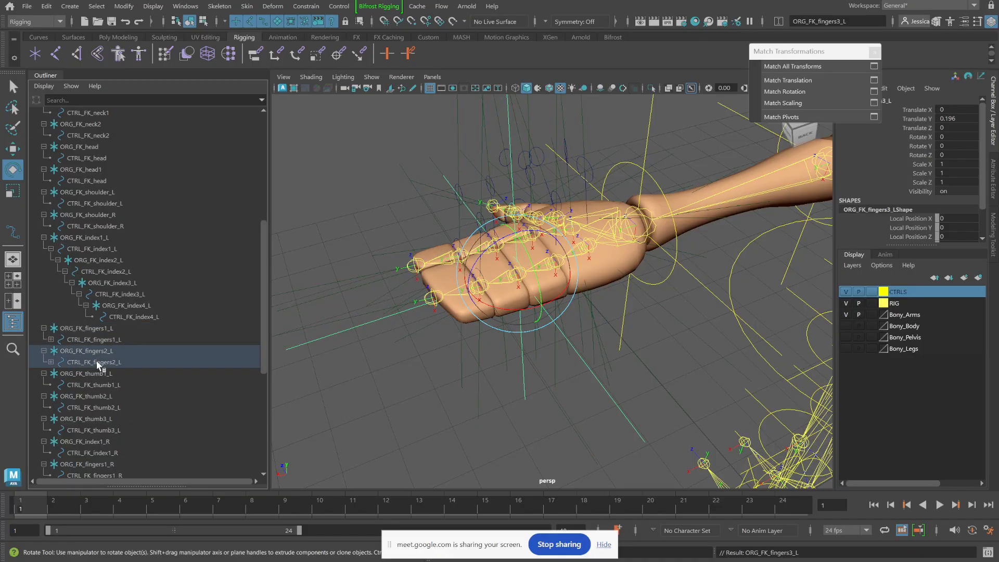
{"action": "left_click", "coordinate": [95, 351]}
{"action": "middle_click_drag", "start_coordinate": [95, 354], "coordinate": [104, 342]}
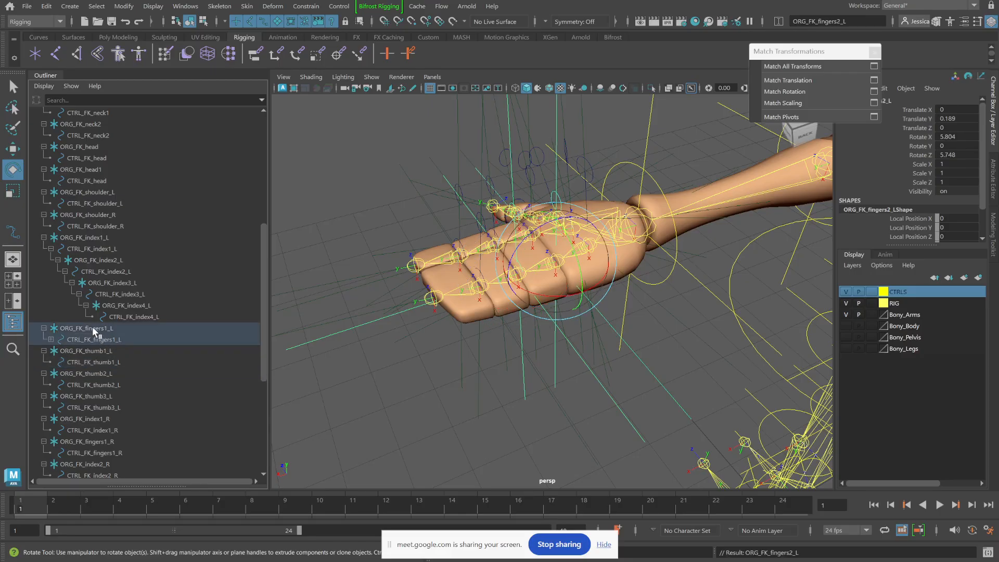
Step: Test the left fingers chain by rotating CTRL_FK_fingers1_L, and undo the rotation
{"action": "left_click", "coordinate": [94, 330]}
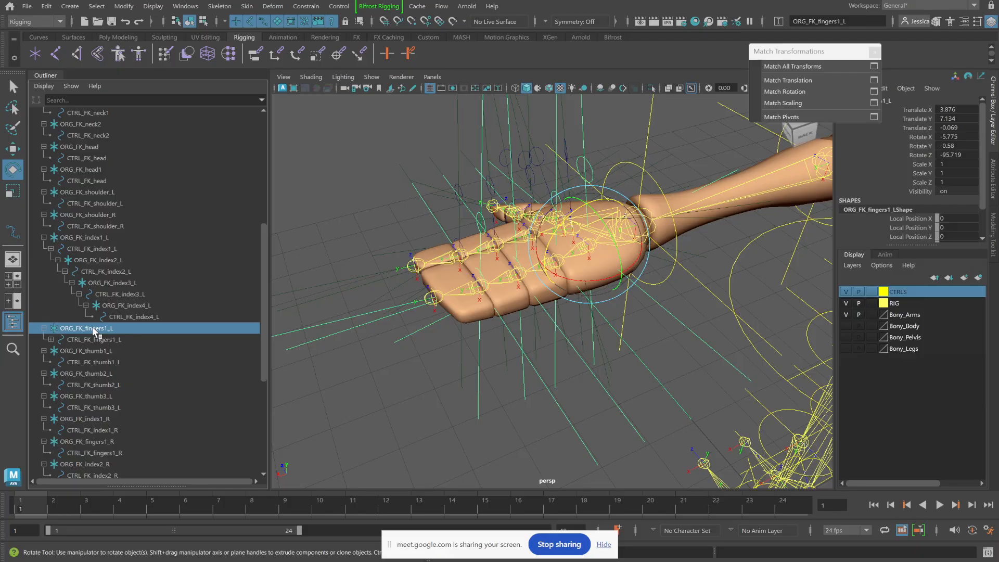
{"action": "left_click", "coordinate": [593, 164]}
{"action": "left_click", "coordinate": [591, 166]}
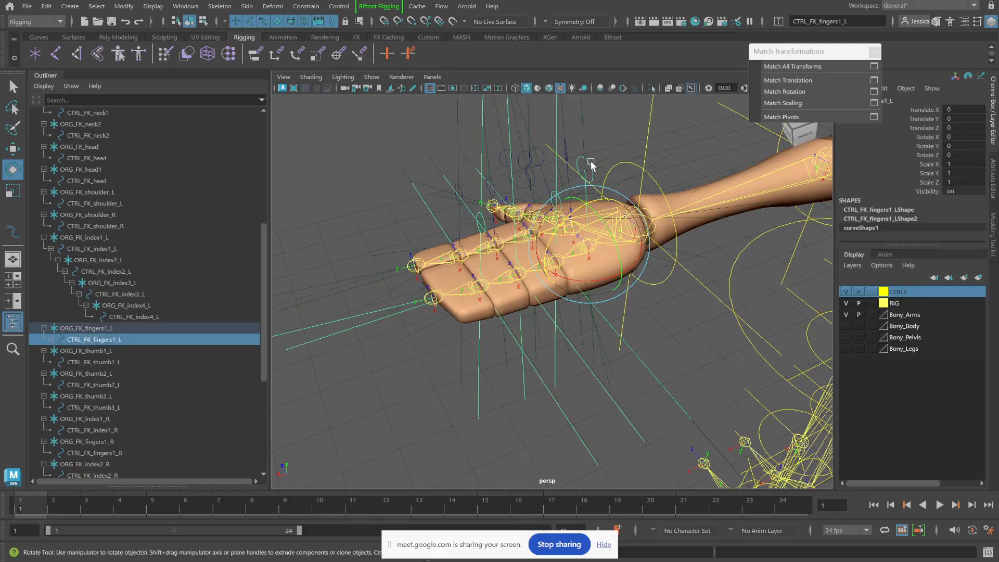
{"action": "left_click_drag", "start_coordinate": [567, 188], "coordinate": [497, 221]}
{"action": "key", "text": "ctrl+z"}
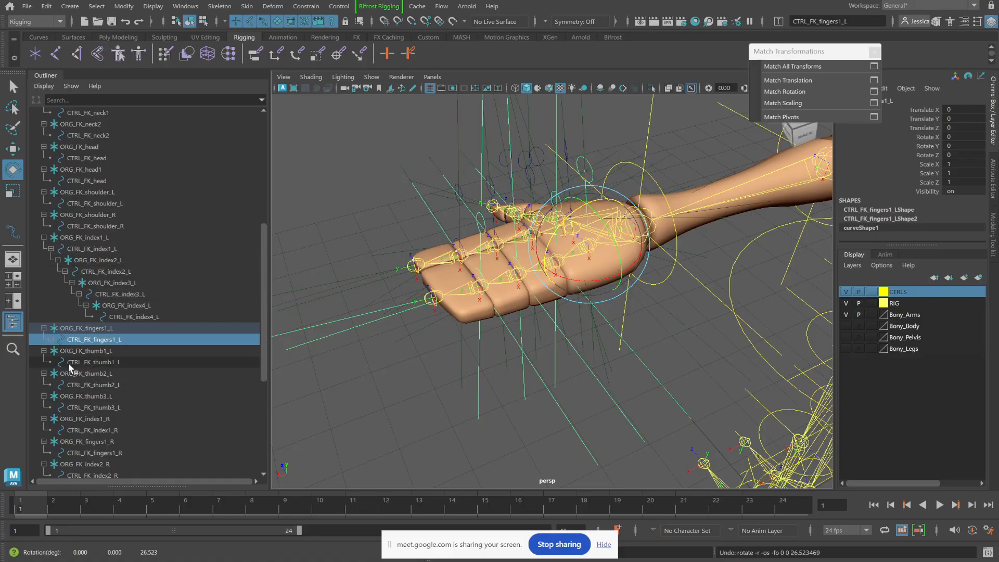
Step: Nest ORG_FK_thumb3_L and ORG_FK_thumb2_L into the left thumb chain under CTRL_FK_thumb1_L
{"action": "left_click", "coordinate": [104, 397]}
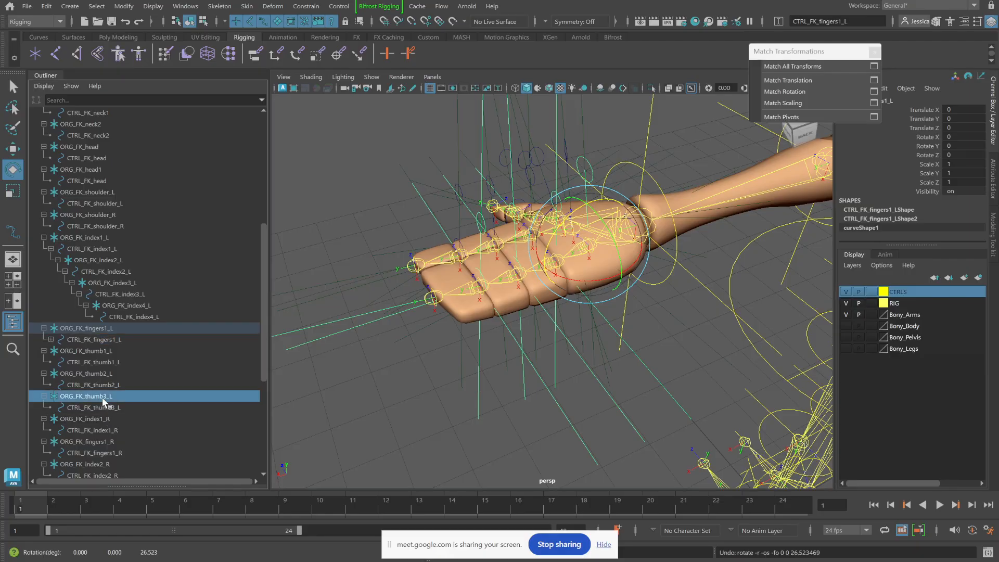
{"action": "middle_click_drag", "start_coordinate": [104, 396], "coordinate": [102, 363]}
{"action": "left_click", "coordinate": [103, 374]}
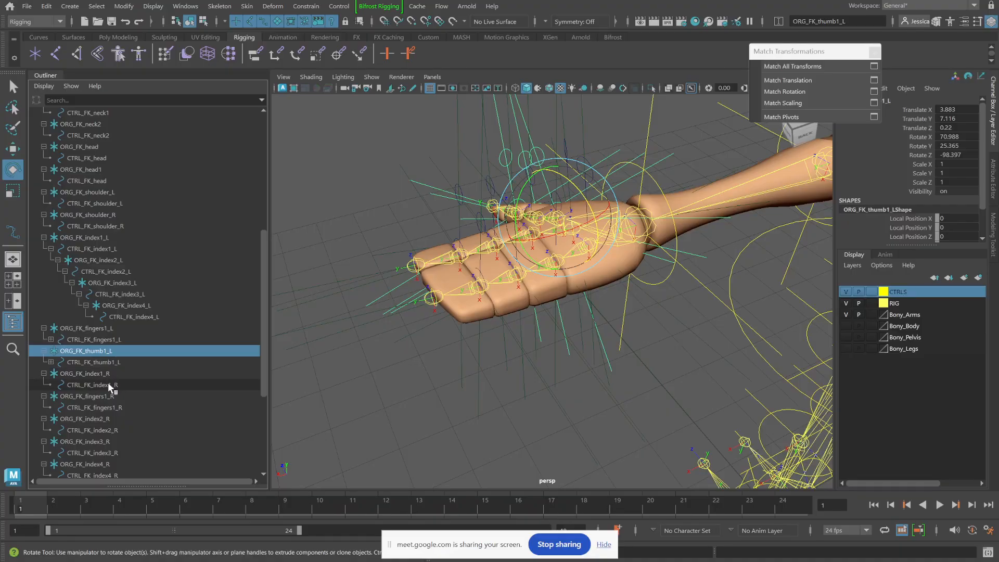
Step: Parent ORG_FK_index4_R under CTRL_FK_index3_R, ORG_FK_index3_R under CTRL_FK_index2_R, and ORG_FK_index2_R under CTRL_FK_fingers1_R
{"action": "left_click", "coordinate": [103, 463]}
{"action": "scroll", "coordinate": [99, 462], "scroll_direction": "down", "scroll_amount": 3}
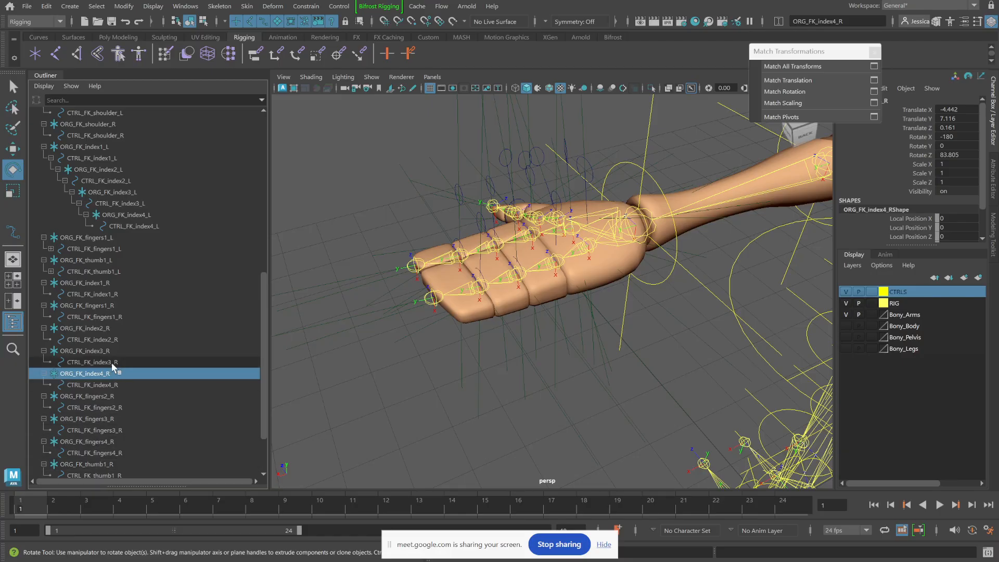
{"action": "left_click_drag", "start_coordinate": [98, 373], "coordinate": [98, 316]}
{"action": "left_click", "coordinate": [92, 351]}
{"action": "left_click", "coordinate": [97, 331]}
{"action": "left_click", "coordinate": [99, 306]}
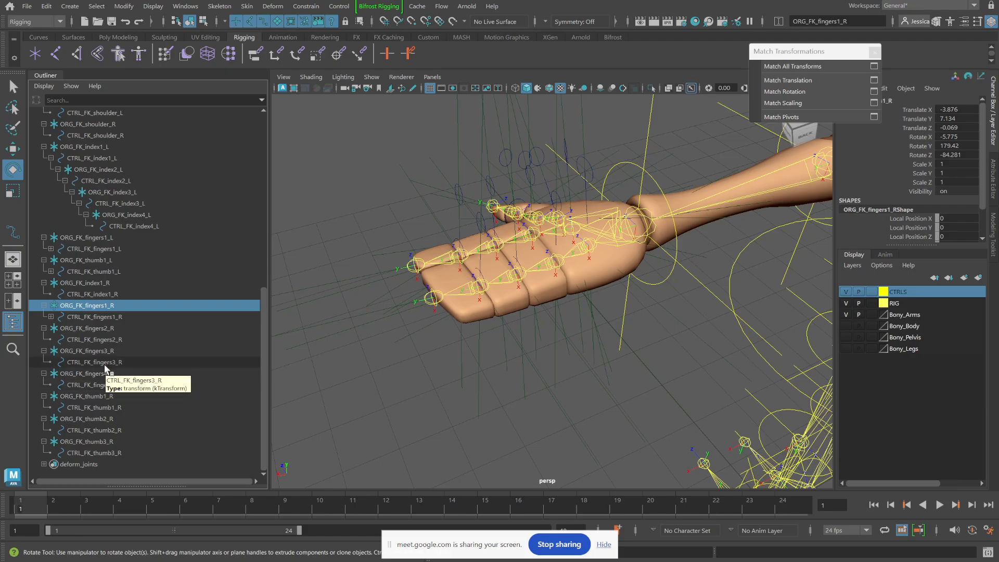
Step: Parent ORG_FK_fingers4_R under CTRL_FK_fingers3_R, ORG_FK_fingers3_R under CTRL_FK_fingers2_R, and ORG_FK_fingers2_R under CTRL_FK_fingers1_R
{"action": "left_click", "coordinate": [101, 384]}
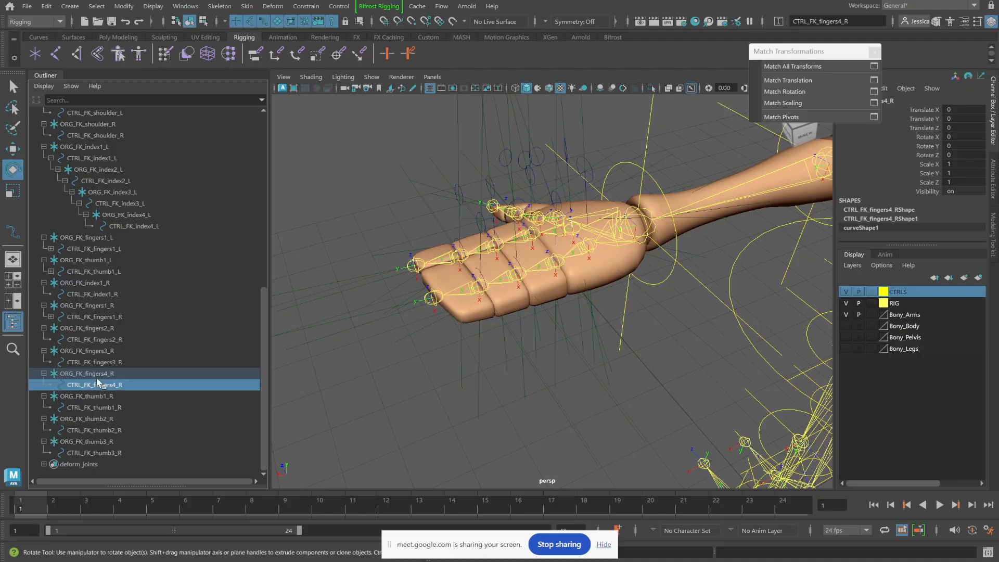
{"action": "left_click", "coordinate": [97, 374]}
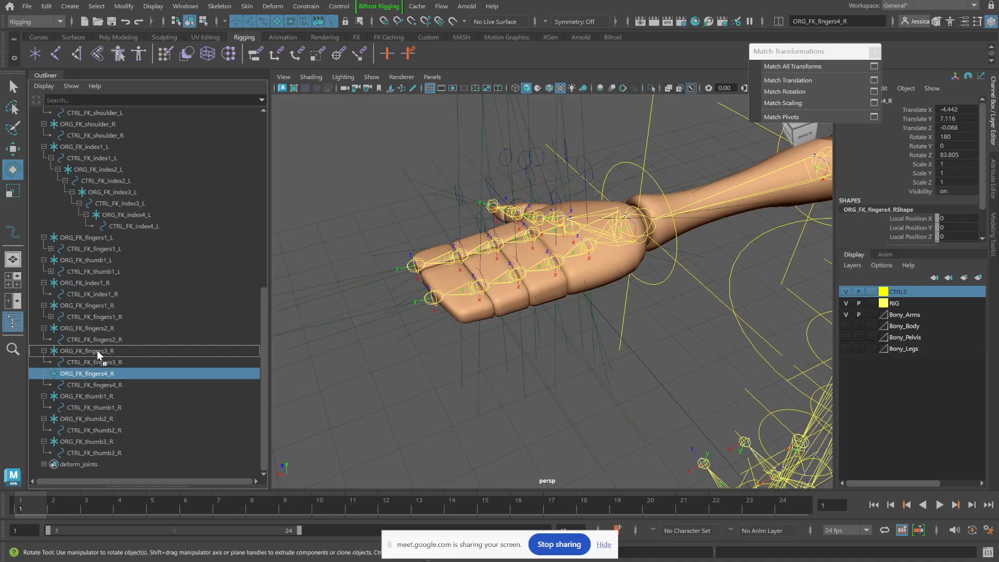
{"action": "middle_click_drag", "start_coordinate": [98, 354], "coordinate": [95, 363]}
{"action": "left_click", "coordinate": [96, 373]}
{"action": "left_click", "coordinate": [97, 373]}
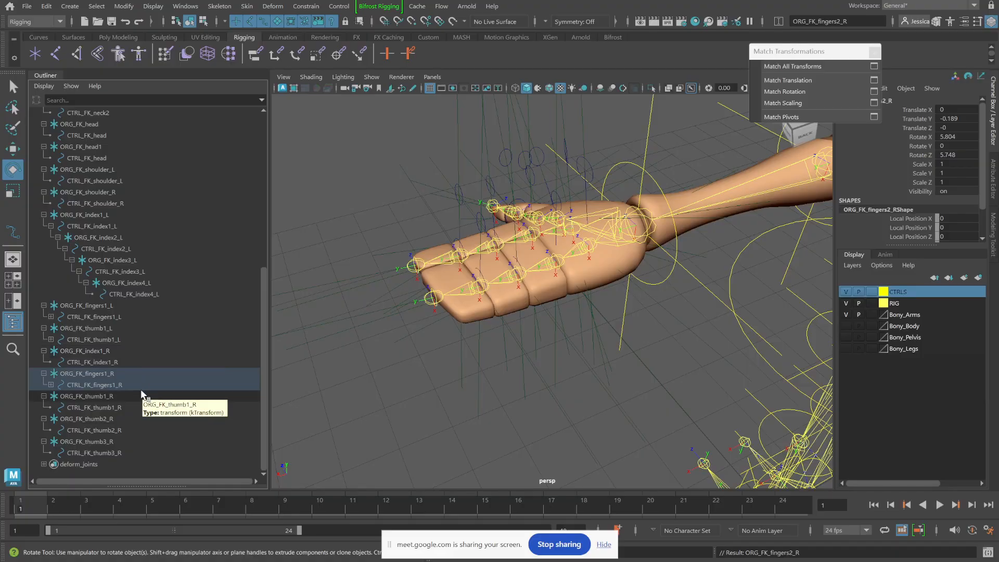
Step: Parent ORG_FK_thumb3_R under CTRL_FK_thumb2_R, and ORG_FK_thumb2_R under CTRL_FK_thumb1_R
{"action": "left_click", "coordinate": [99, 453]}
{"action": "left_click", "coordinate": [98, 443]}
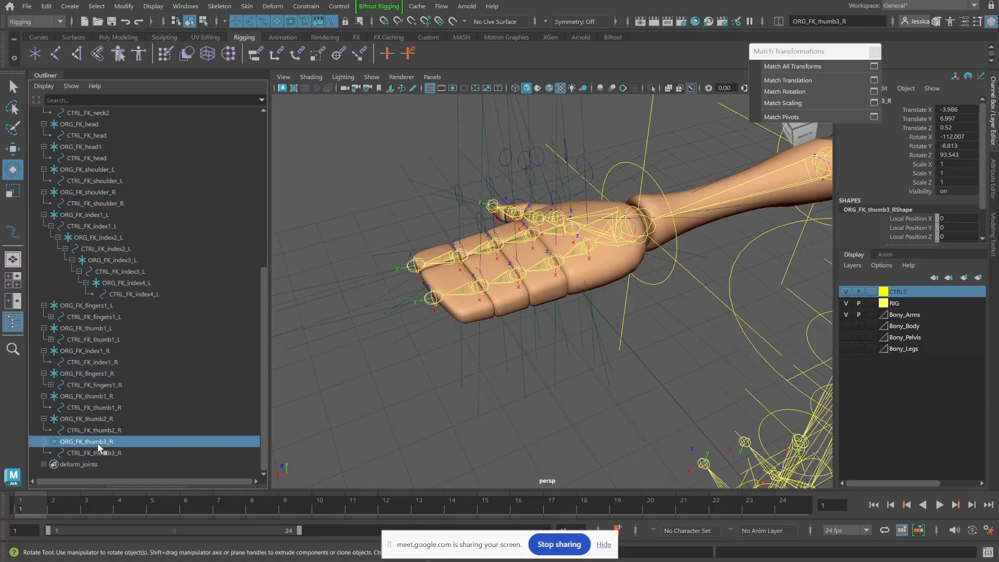
{"action": "middle_click_drag", "start_coordinate": [98, 443], "coordinate": [99, 429]}
{"action": "left_click", "coordinate": [101, 442]}
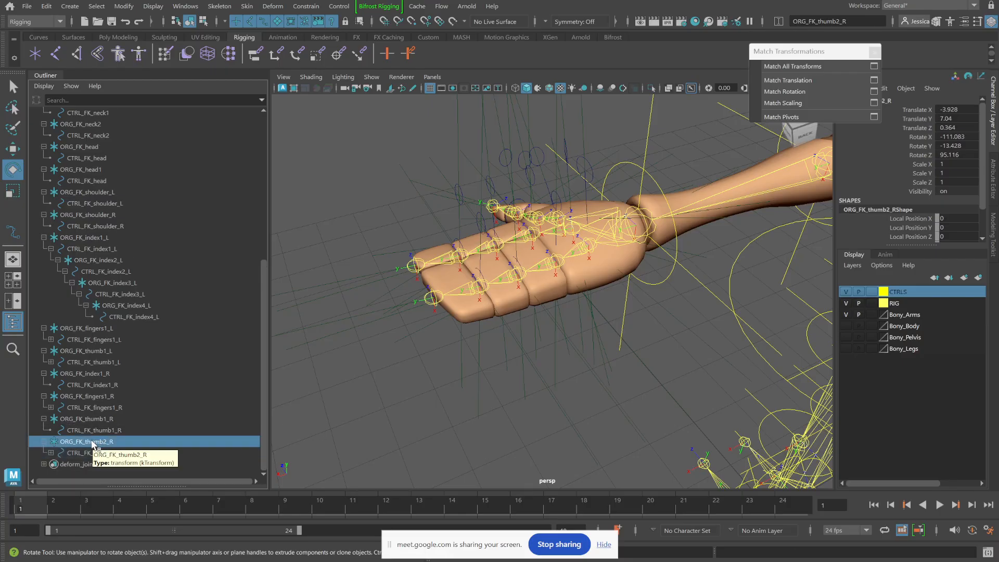
{"action": "middle_click_drag", "start_coordinate": [92, 446], "coordinate": [96, 429]}
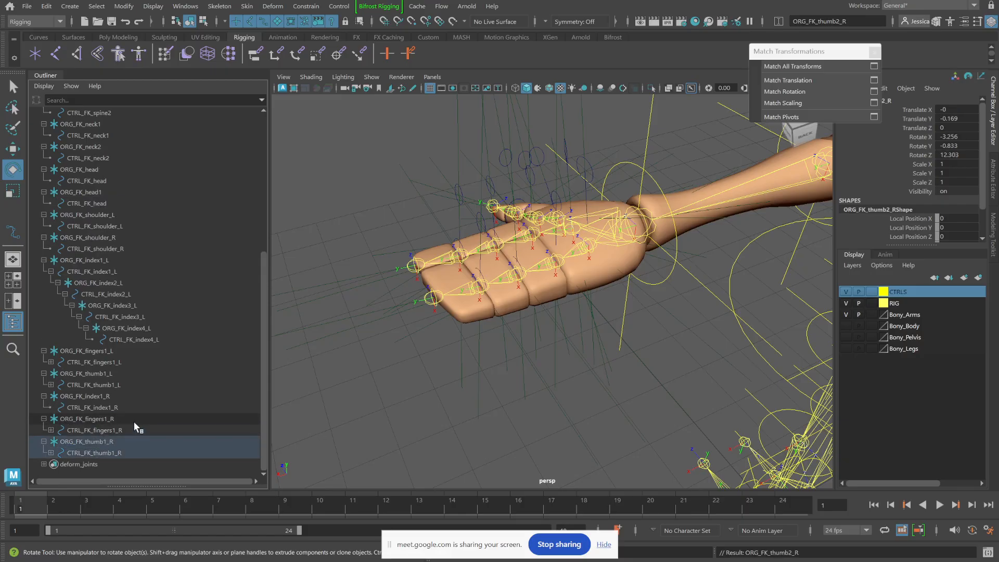
Step: Expand the right thumb chain from CTRL_FK_thumb1_R down to CTRL_FK_thumb3_R to check its nesting
{"action": "left_click", "coordinate": [50, 452]}
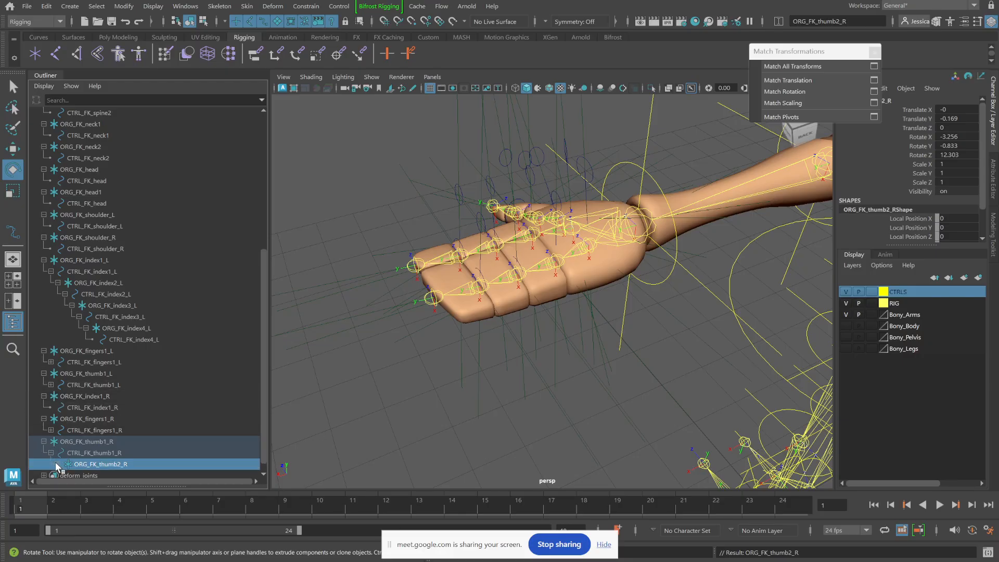
{"action": "left_click", "coordinate": [58, 464]}
{"action": "left_click", "coordinate": [64, 453]}
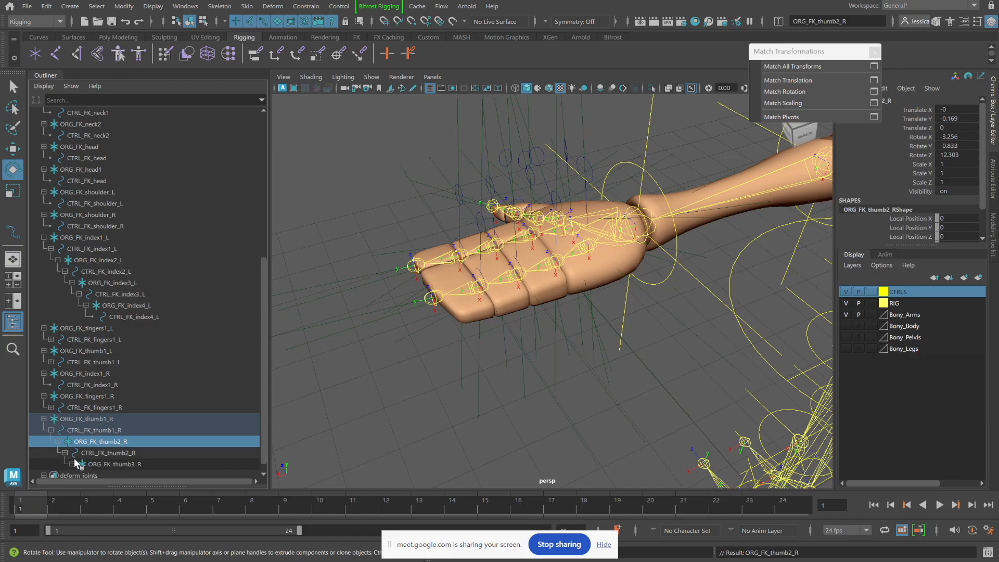
{"action": "left_click", "coordinate": [72, 464]}
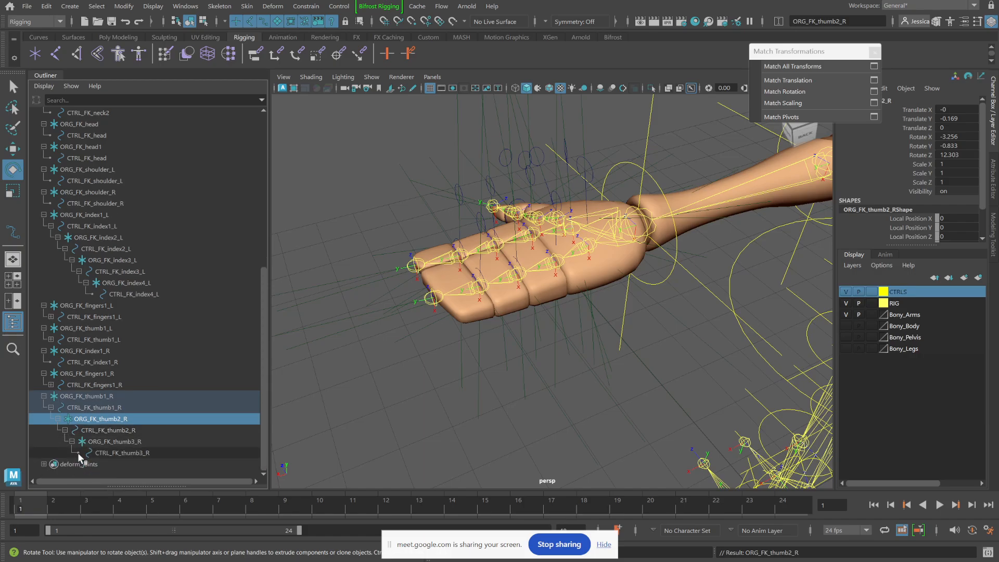
Step: Expand CTRL_FK_fingers1_R and move the misplaced ORG_FK_index2_R under CTRL_FK_index1_R
{"action": "left_click", "coordinate": [51, 385]}
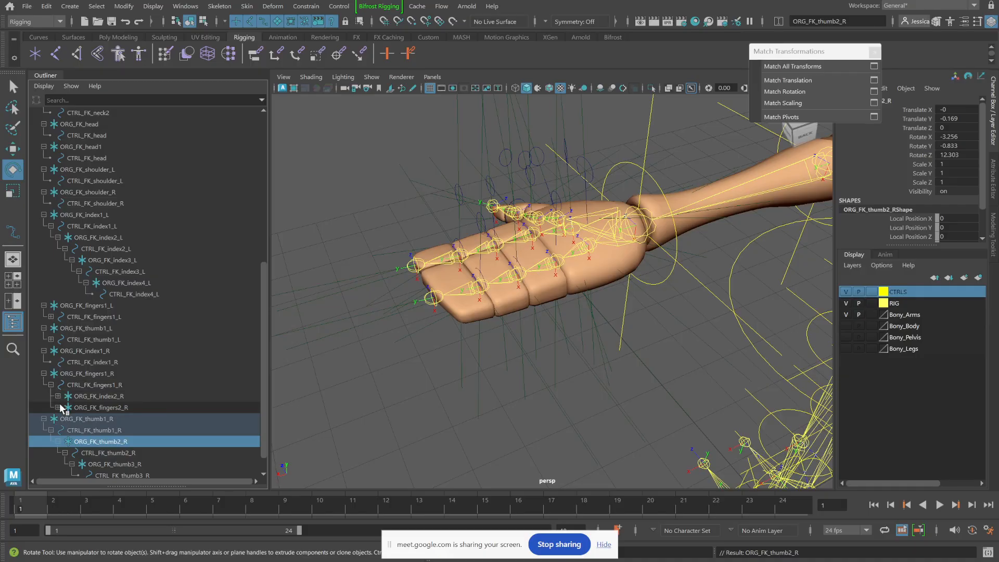
{"action": "left_click", "coordinate": [91, 397]}
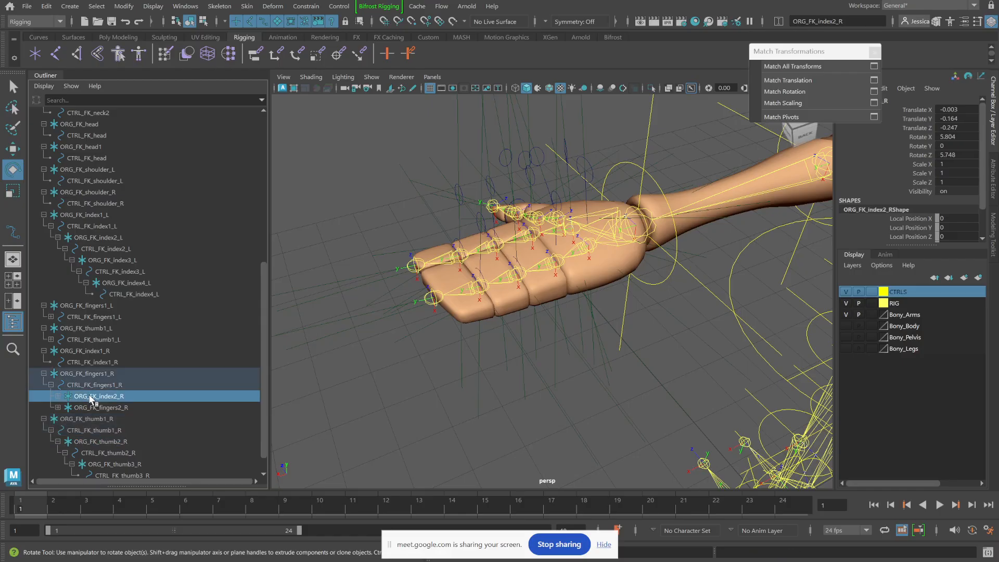
{"action": "middle_click_drag", "start_coordinate": [92, 397], "coordinate": [94, 367]}
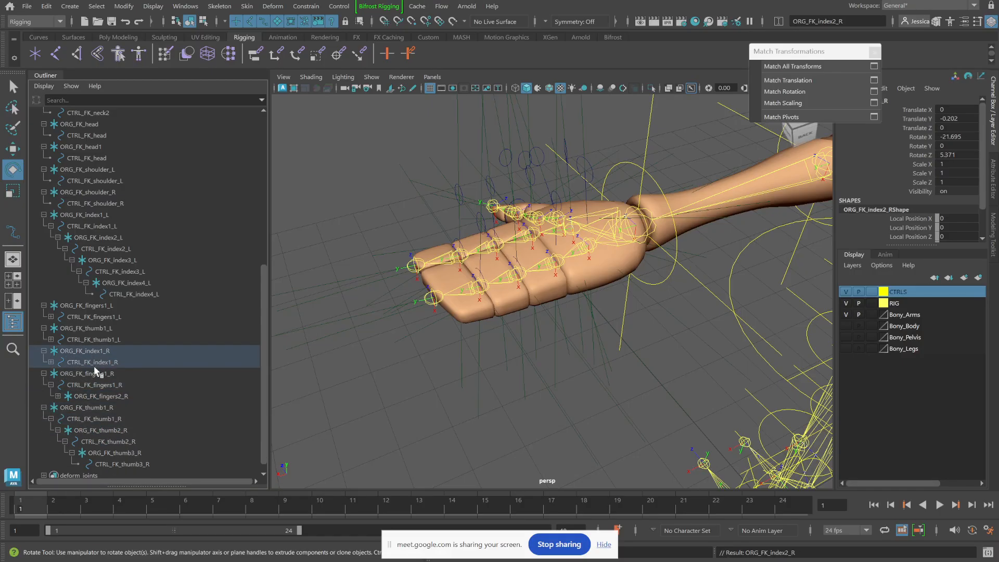
Step: Expand the right index chain from CTRL_FK_index1_R down to CTRL_FK_index4_R to check its nesting
{"action": "left_click", "coordinate": [52, 362]}
{"action": "left_click", "coordinate": [58, 374]}
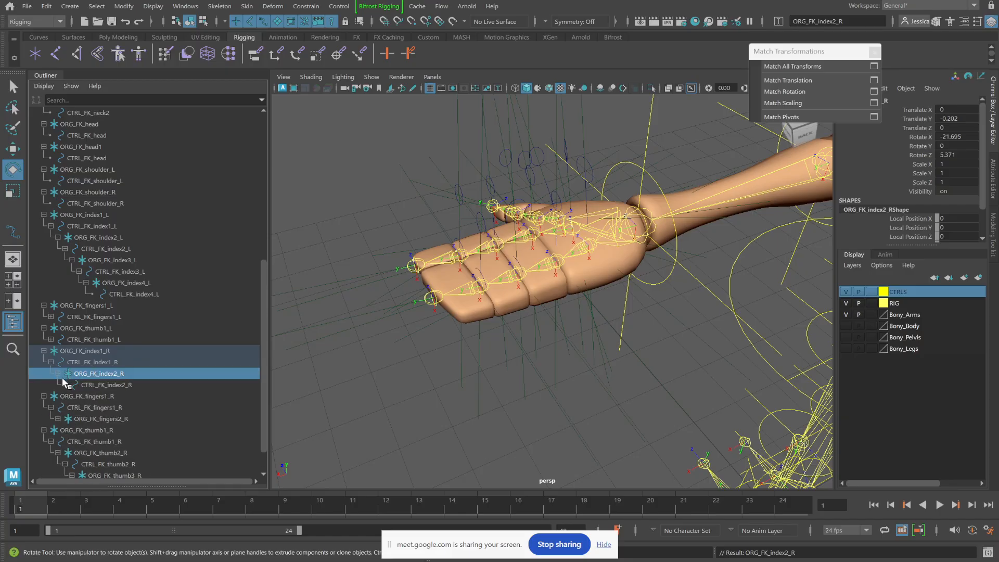
{"action": "left_click", "coordinate": [65, 385]}
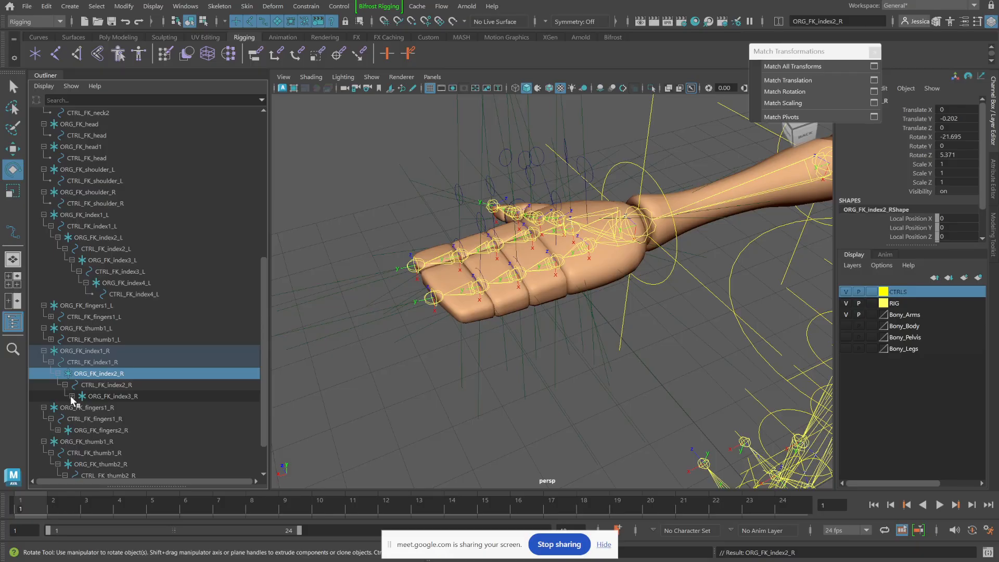
{"action": "left_click", "coordinate": [72, 396]}
{"action": "left_click", "coordinate": [78, 408]}
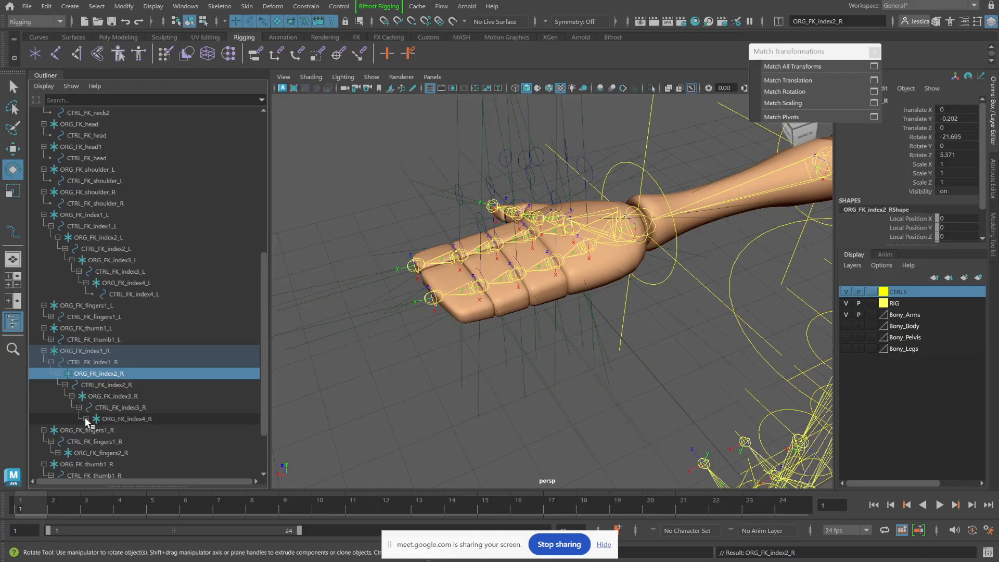
{"action": "left_click", "coordinate": [86, 418]}
Step: Expand the right fingers chain from ORG_FK_fingers2_R down to CTRL_FK_fingers4_R to check its nesting
{"action": "scroll", "coordinate": [60, 411], "scroll_direction": "down", "scroll_amount": 2}
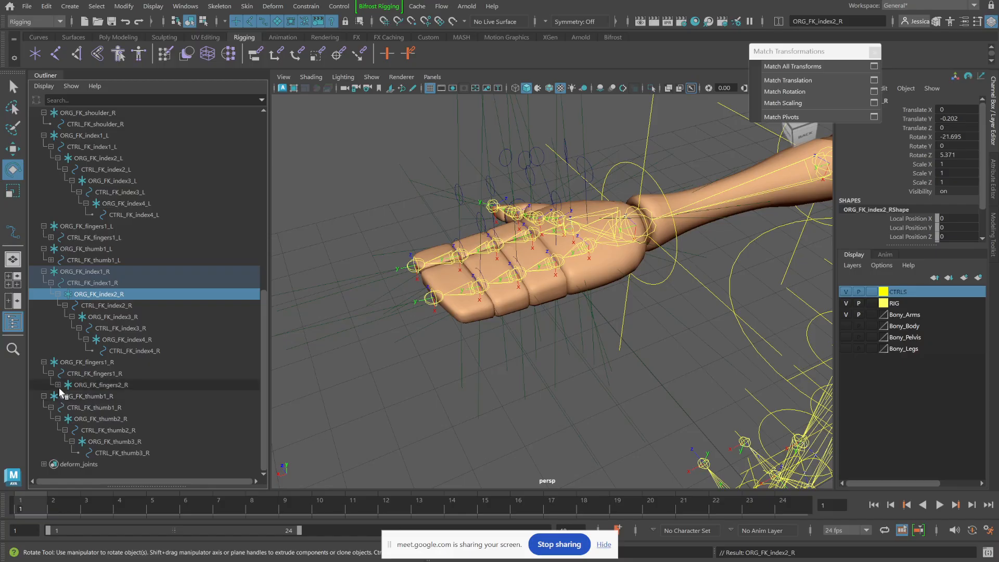
{"action": "left_click", "coordinate": [58, 385]}
{"action": "left_click", "coordinate": [65, 396]}
{"action": "left_click", "coordinate": [71, 408]}
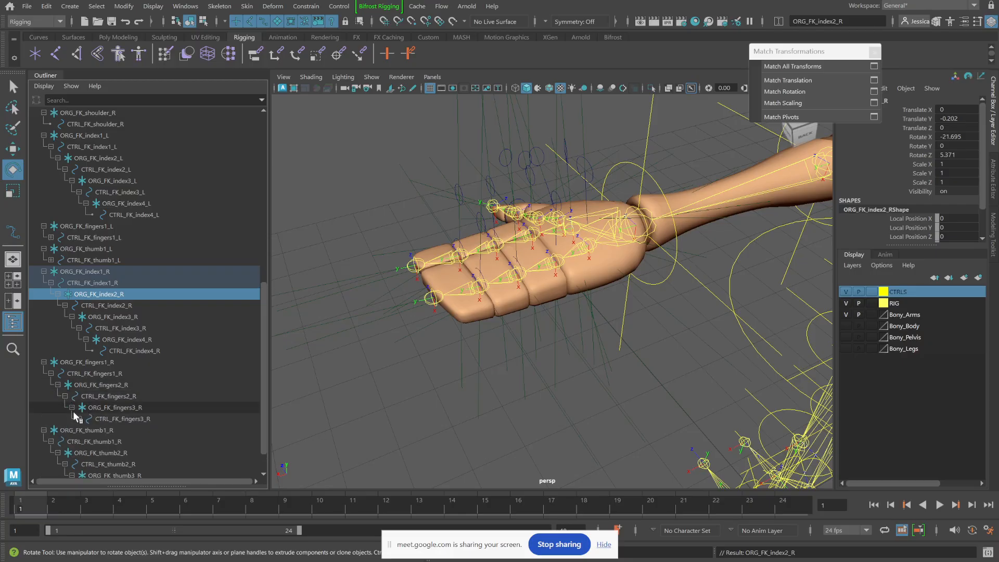
{"action": "left_click", "coordinate": [79, 419]}
{"action": "left_click", "coordinate": [86, 431]}
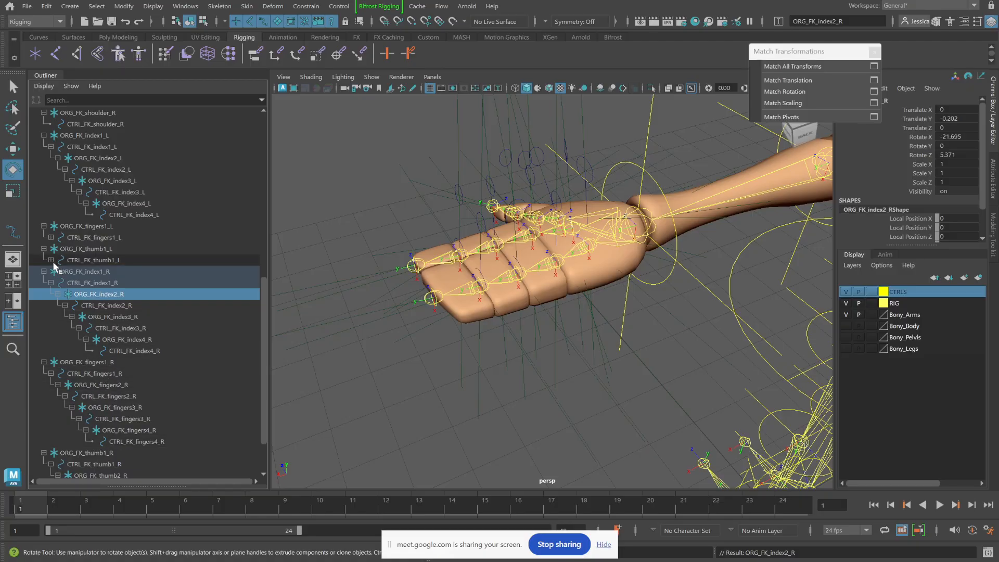
Step: Expand the left thumb chain from CTRL_FK_thumb1_L down to CTRL_FK_thumb3_L to check its nesting
{"action": "left_click", "coordinate": [51, 260]}
{"action": "left_click", "coordinate": [58, 271]}
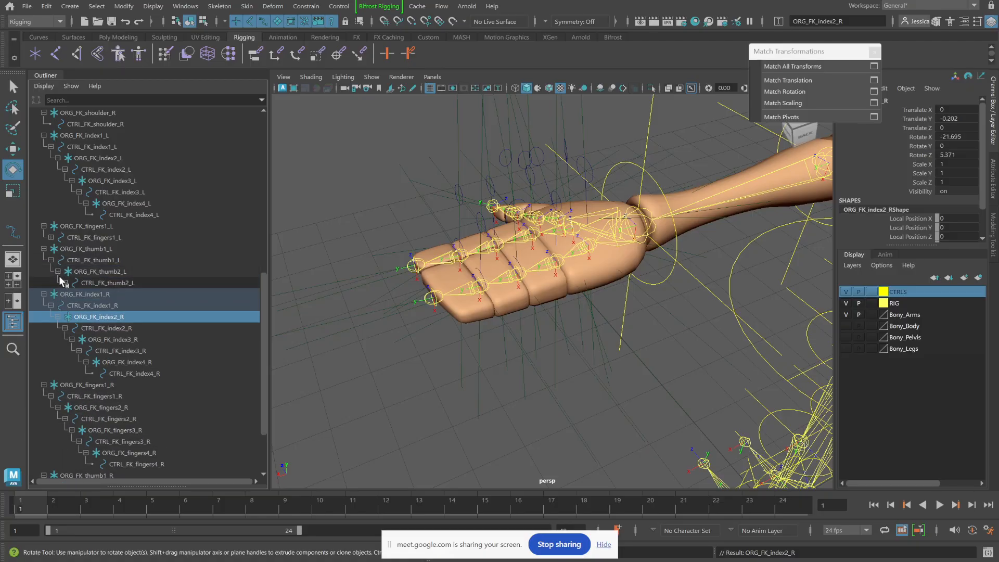
{"action": "left_click", "coordinate": [65, 283]}
{"action": "left_click", "coordinate": [72, 294]}
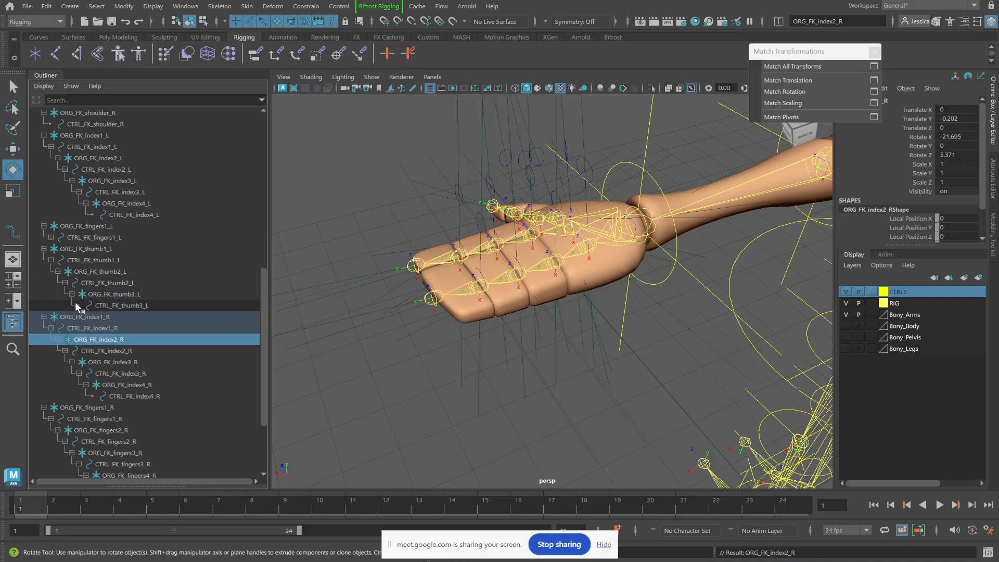
Step: Expand the left fingers chain and move the misplaced ORG_FK_fingers4_L under CTRL_FK_fingers3_L
{"action": "left_click", "coordinate": [51, 238]}
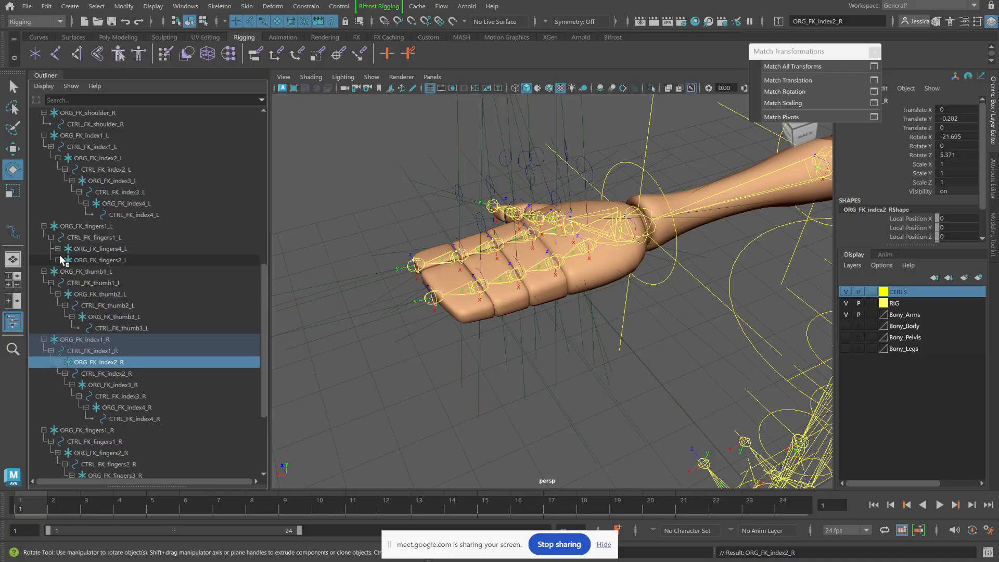
{"action": "left_click", "coordinate": [100, 250]}
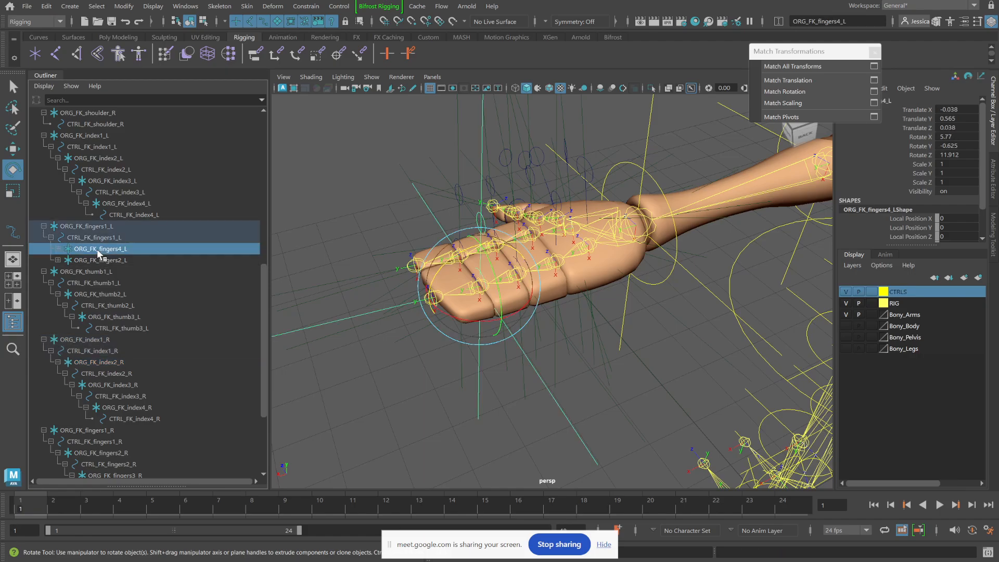
{"action": "left_click", "coordinate": [58, 260]}
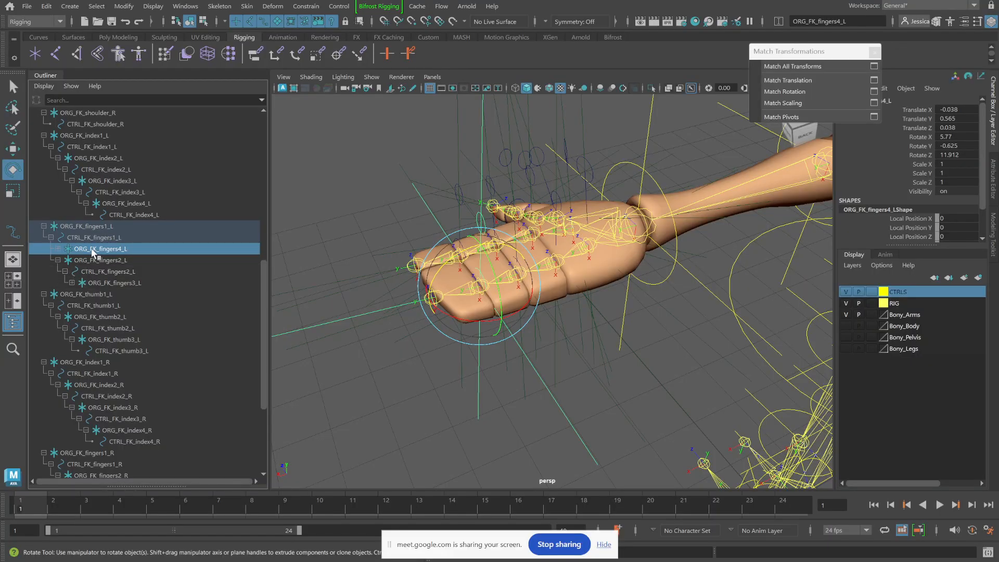
{"action": "middle_click_drag", "start_coordinate": [91, 248], "coordinate": [105, 293]}
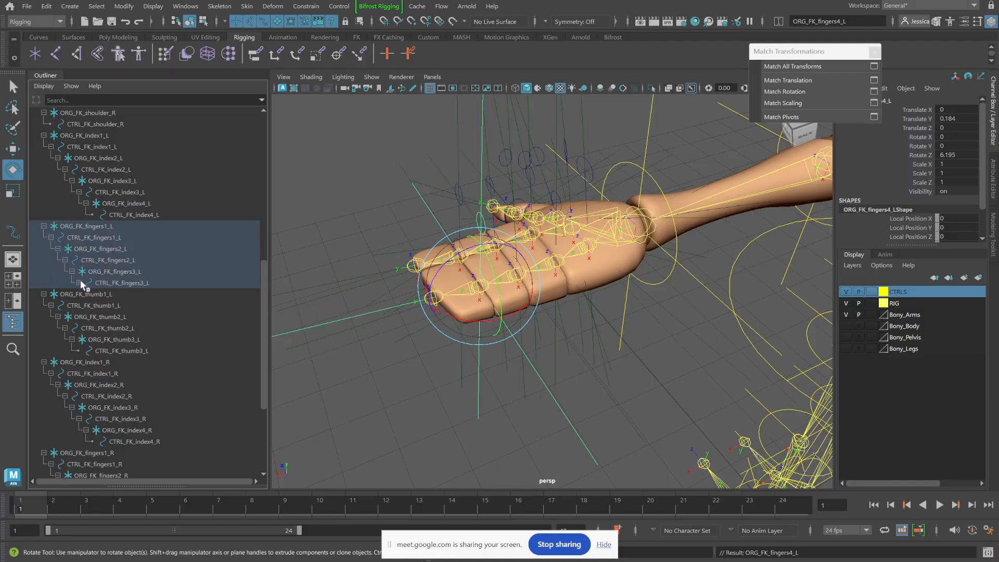
{"action": "left_click", "coordinate": [80, 282]}
{"action": "left_click", "coordinate": [86, 295]}
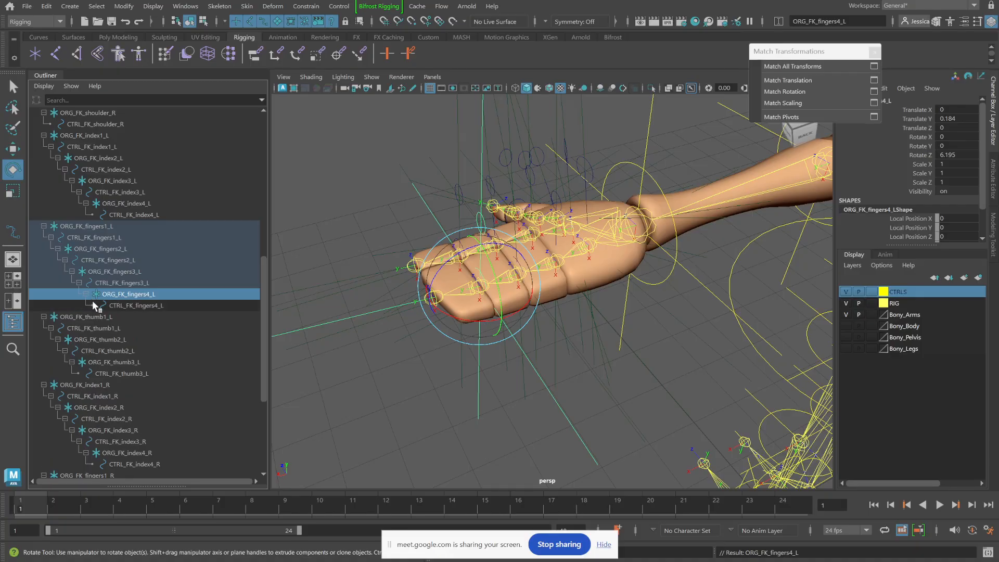
Step: Review the expanded index, fingers and thumb chains of both hands for correct nesting, starting from ORG_FK_index1_L
{"action": "left_click", "coordinate": [168, 130]}
{"action": "scroll", "coordinate": [145, 223], "scroll_direction": "down", "scroll_amount": 2}
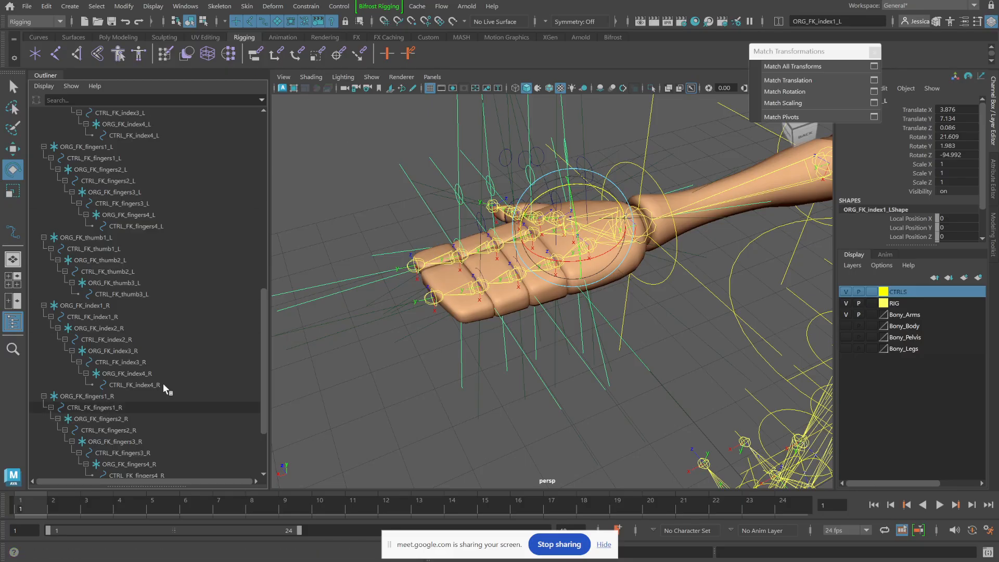
{"action": "scroll", "coordinate": [236, 252], "scroll_direction": "down", "scroll_amount": 3}
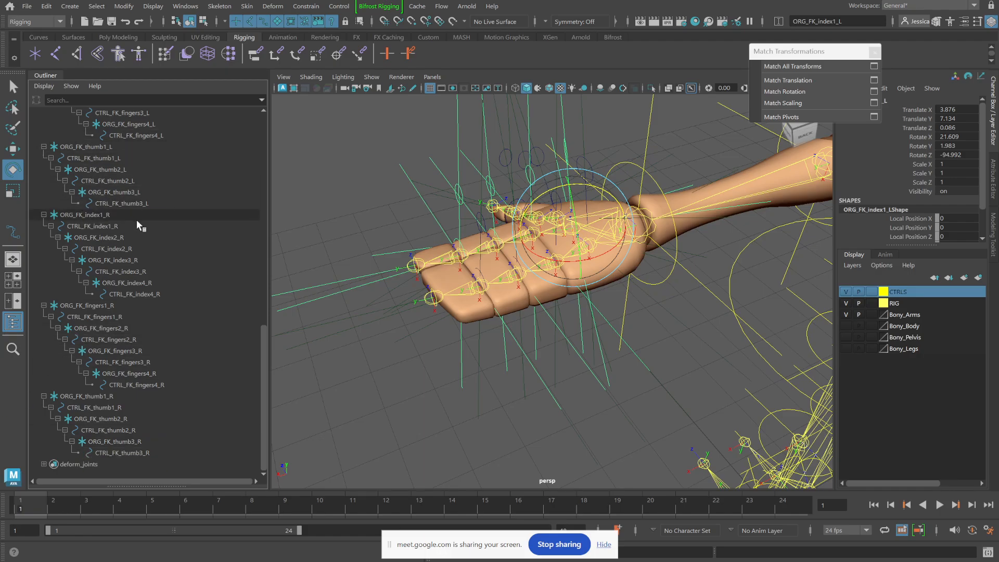
{"action": "scroll", "coordinate": [237, 208], "scroll_direction": "up", "scroll_amount": 8}
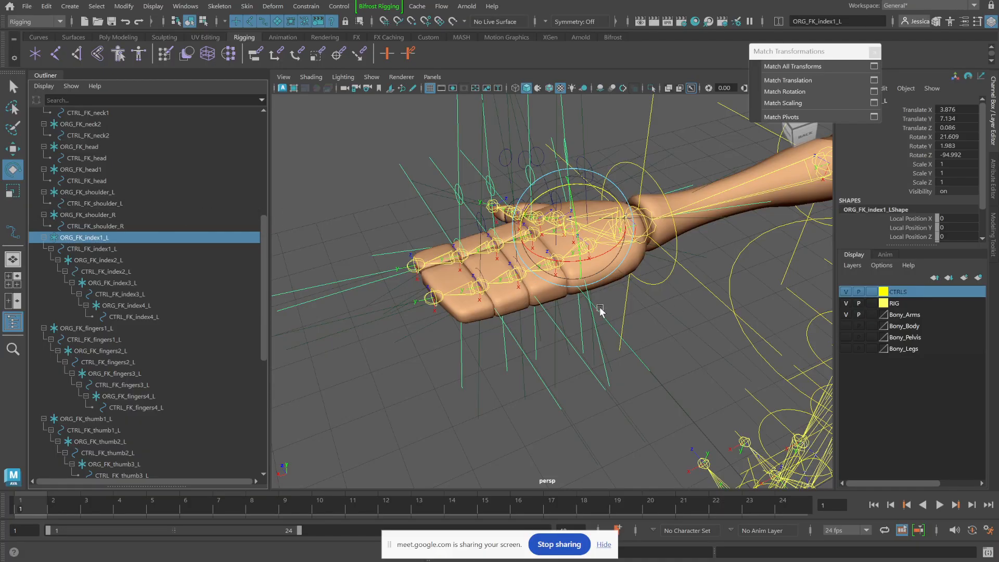
Step: Test-rotate the left thumb controller CTRL_FK_thumb1_L about its Z axis and undo the rotation
{"action": "left_click_drag", "start_coordinate": [599, 310], "coordinate": [658, 278], "text": "alt"}
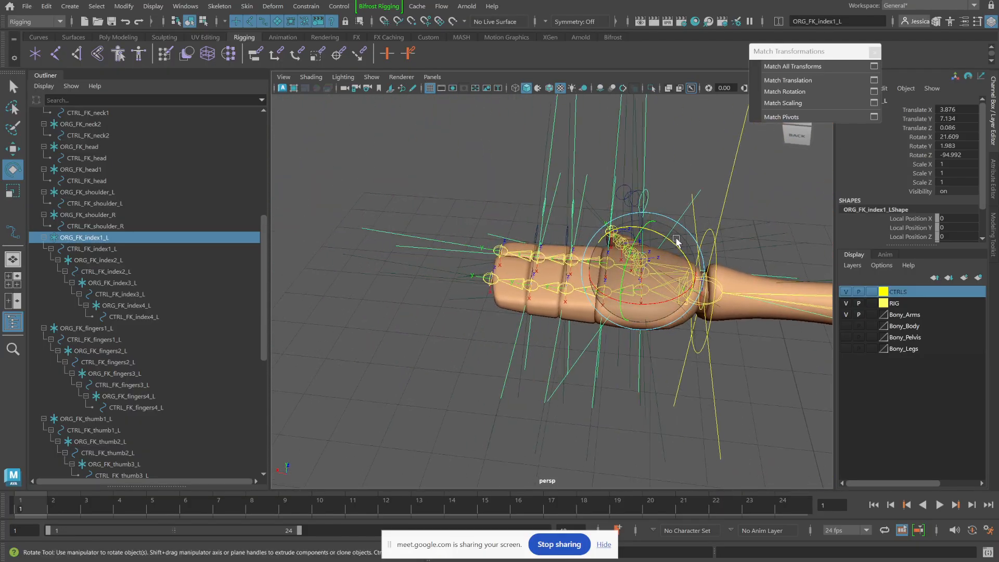
{"action": "left_click_drag", "start_coordinate": [677, 241], "coordinate": [783, 249], "text": "alt"}
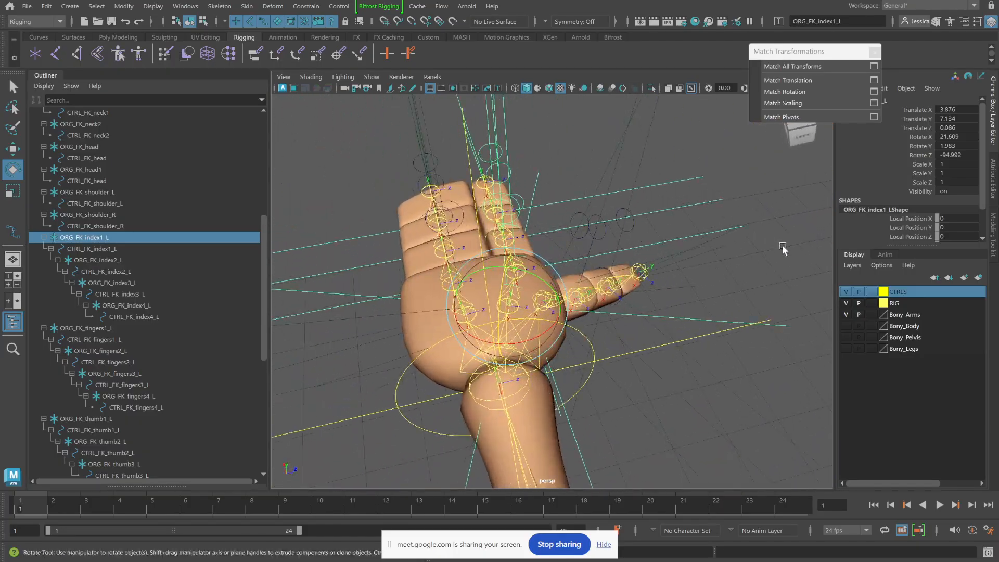
{"action": "left_click", "coordinate": [573, 218]}
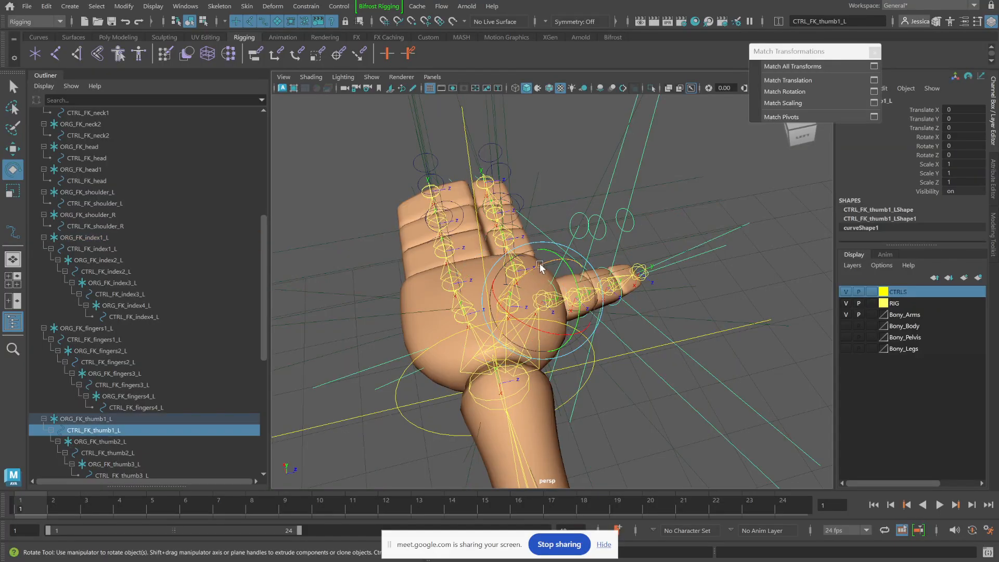
{"action": "left_click_drag", "start_coordinate": [540, 266], "coordinate": [581, 272]}
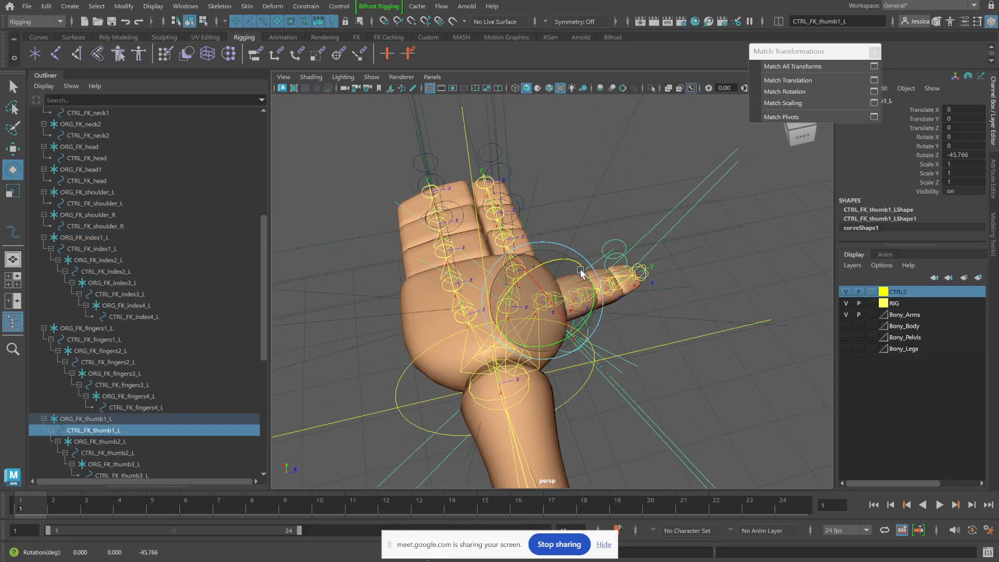
{"action": "key", "text": "ctrl+z"}
Step: Examine the left arm and hand controllers from several angles, from the shoulder down to the wrist and fingers
{"action": "right_click_drag", "start_coordinate": [737, 273], "coordinate": [629, 249], "text": "alt"}
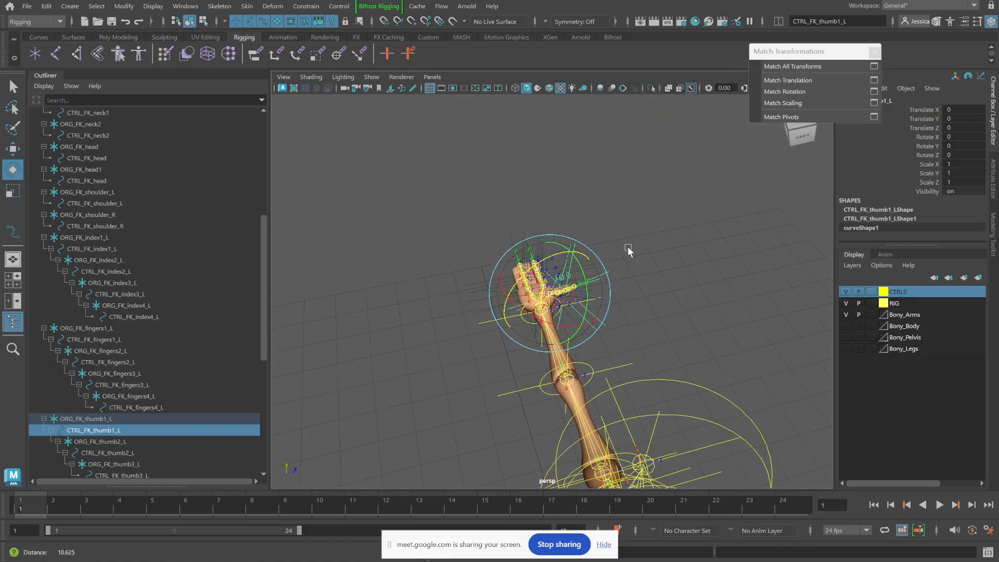
{"action": "left_click_drag", "start_coordinate": [628, 250], "coordinate": [498, 240], "text": "alt"}
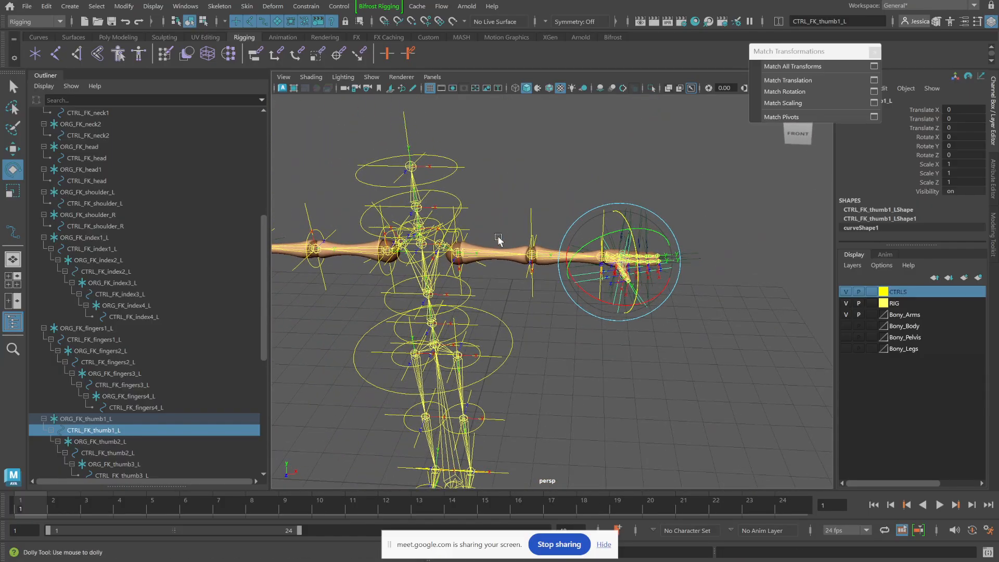
{"action": "right_click_drag", "start_coordinate": [498, 239], "coordinate": [536, 246], "text": "alt"}
{"action": "mouse_move", "coordinate": [746, 344]}
{"action": "left_mouse_down", "text": "alt"}
{"action": "mouse_move", "coordinate": [708, 338]}
{"action": "mouse_move", "coordinate": [748, 347]}
{"action": "mouse_move", "coordinate": [741, 338]}
{"action": "left_mouse_up", "text": "alt"}
{"action": "right_click_drag", "start_coordinate": [751, 337], "coordinate": [843, 368], "text": "alt"}
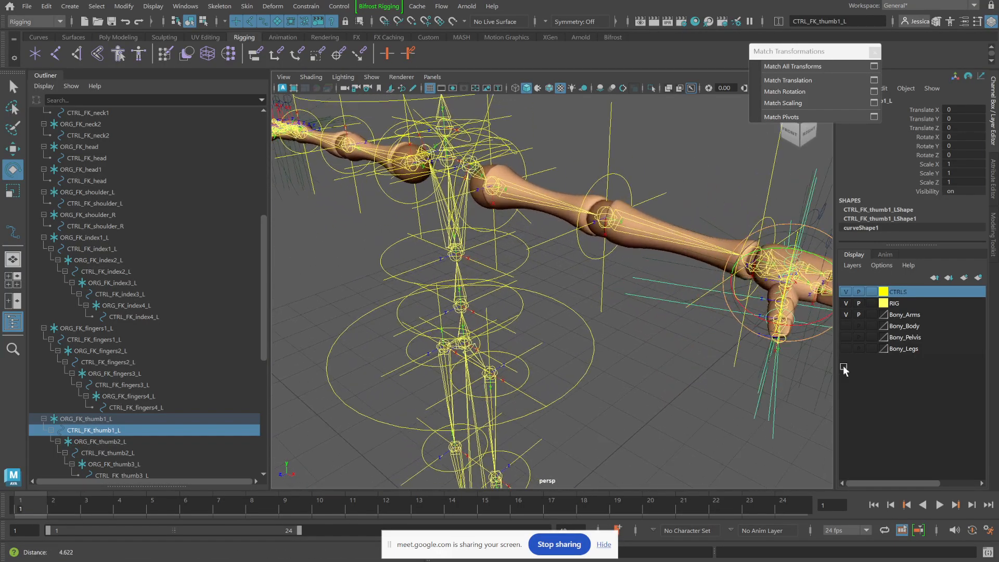
{"action": "middle_click_drag", "start_coordinate": [734, 345], "coordinate": [624, 364], "text": "alt"}
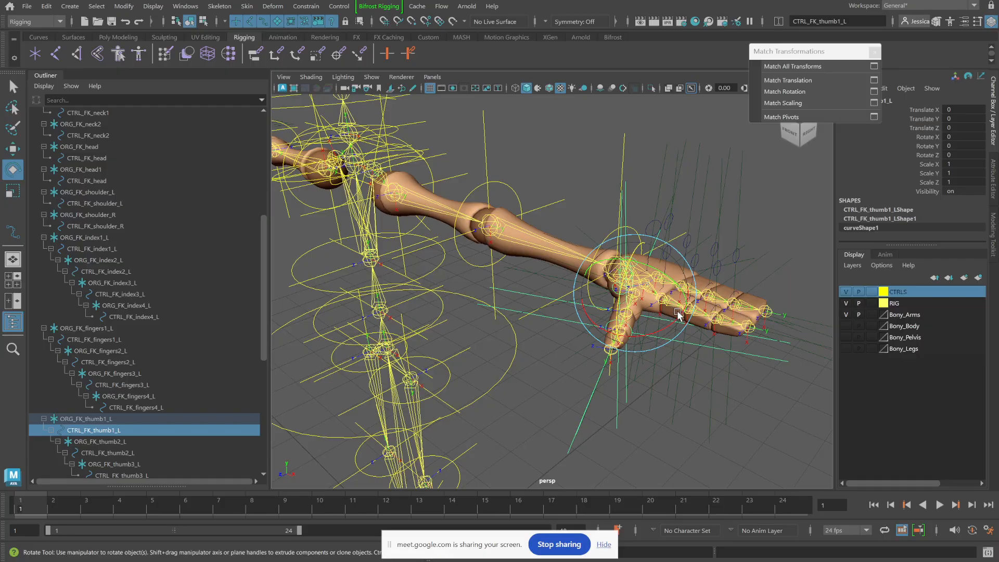
{"action": "right_click_drag", "start_coordinate": [678, 313], "coordinate": [740, 327], "text": "alt"}
{"action": "left_click_drag", "start_coordinate": [615, 328], "coordinate": [640, 351], "text": "alt"}
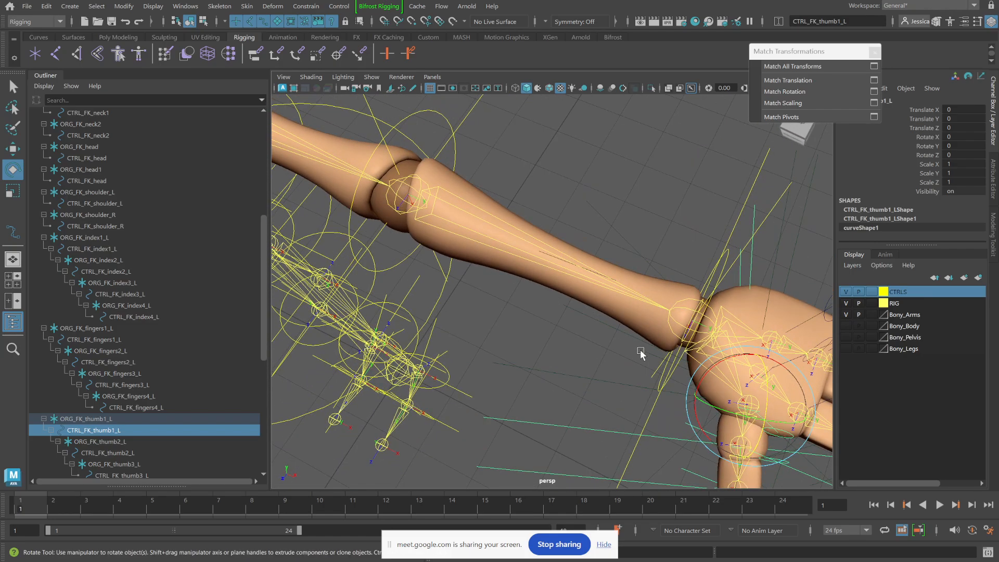
{"action": "middle_click_drag", "start_coordinate": [641, 352], "coordinate": [480, 290], "text": "alt"}
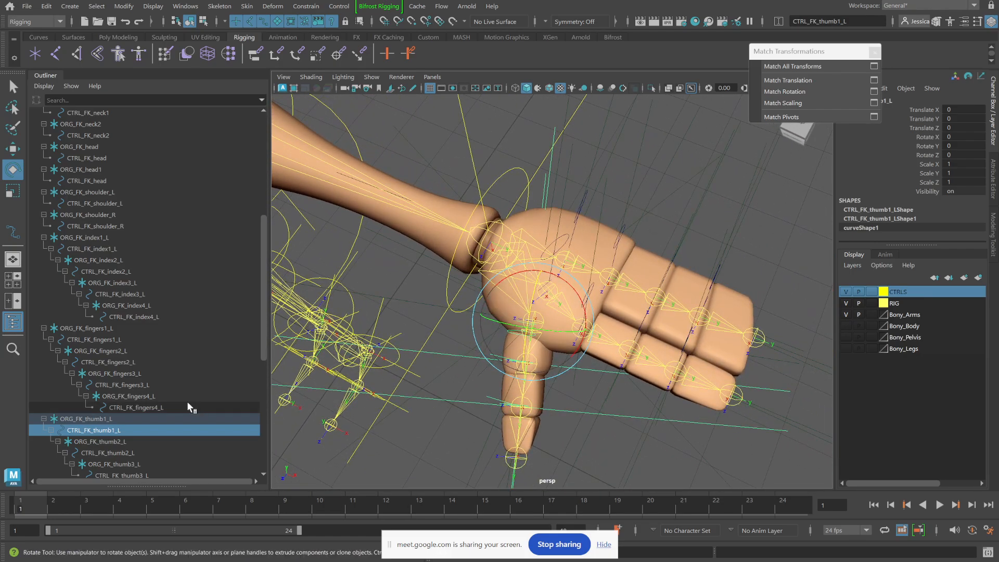
Step: Expand ORG_FK_hand_L in the left arm hierarchy and parent ORG_FK_index1_L under CTRL_FK_hand_L
{"action": "left_click", "coordinate": [91, 419]}
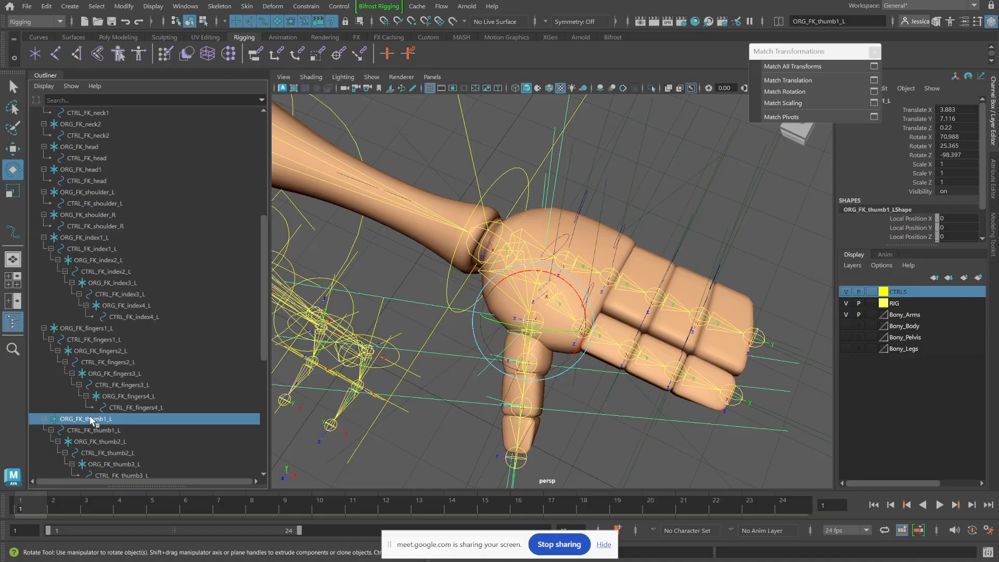
{"action": "left_click", "coordinate": [480, 244]}
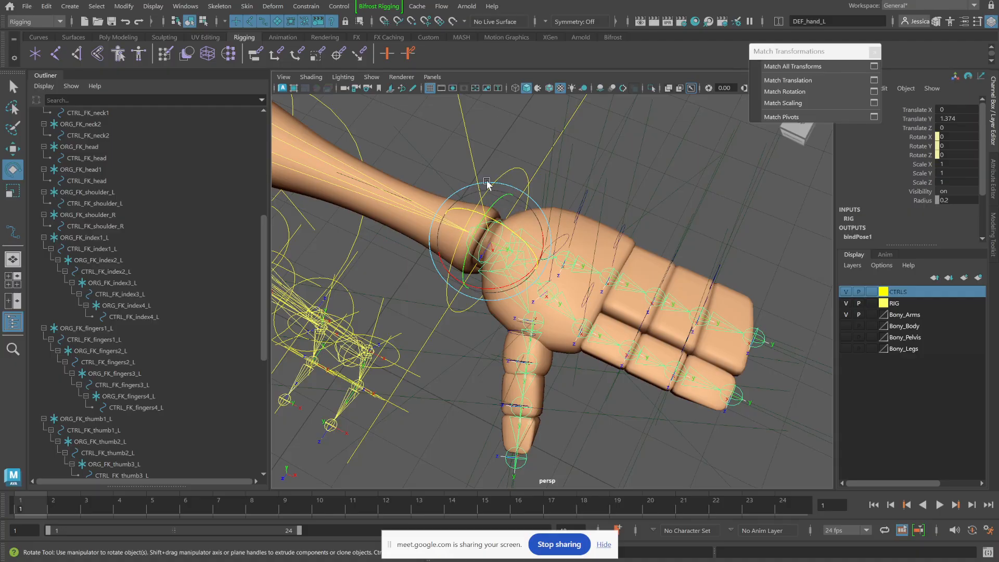
{"action": "left_click", "coordinate": [507, 173]}
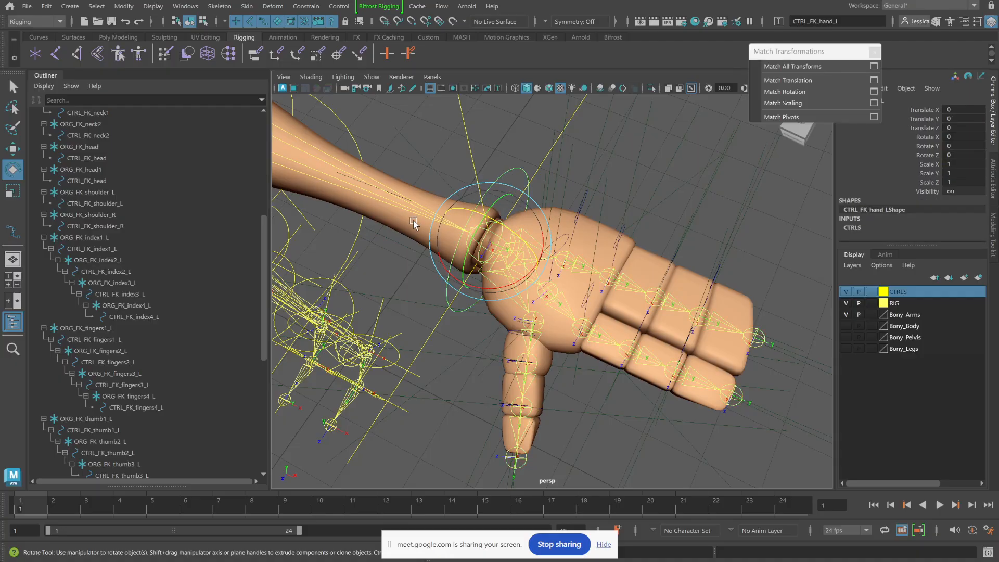
{"action": "scroll", "coordinate": [104, 216], "scroll_direction": "up", "scroll_amount": 7}
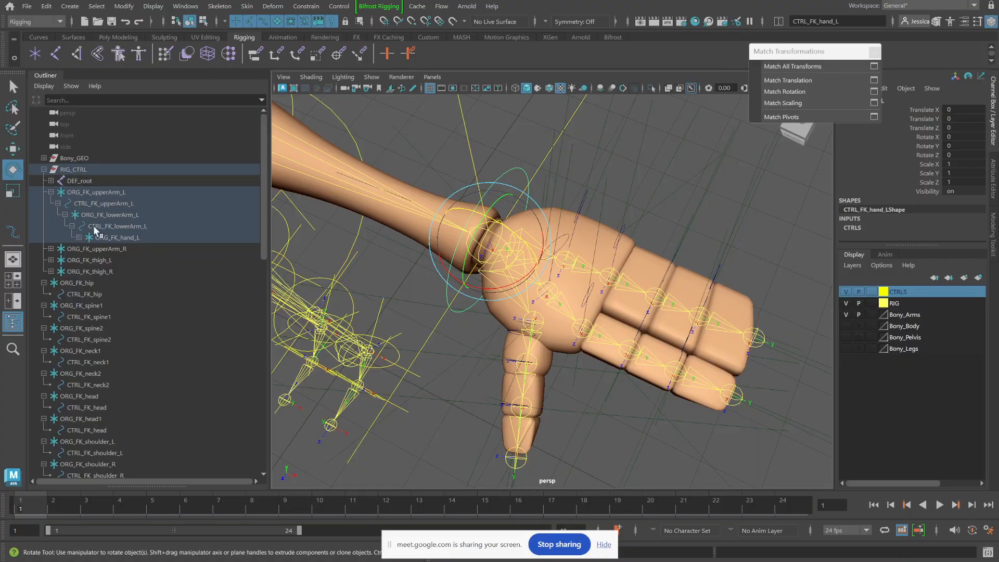
{"action": "left_click", "coordinate": [79, 237]}
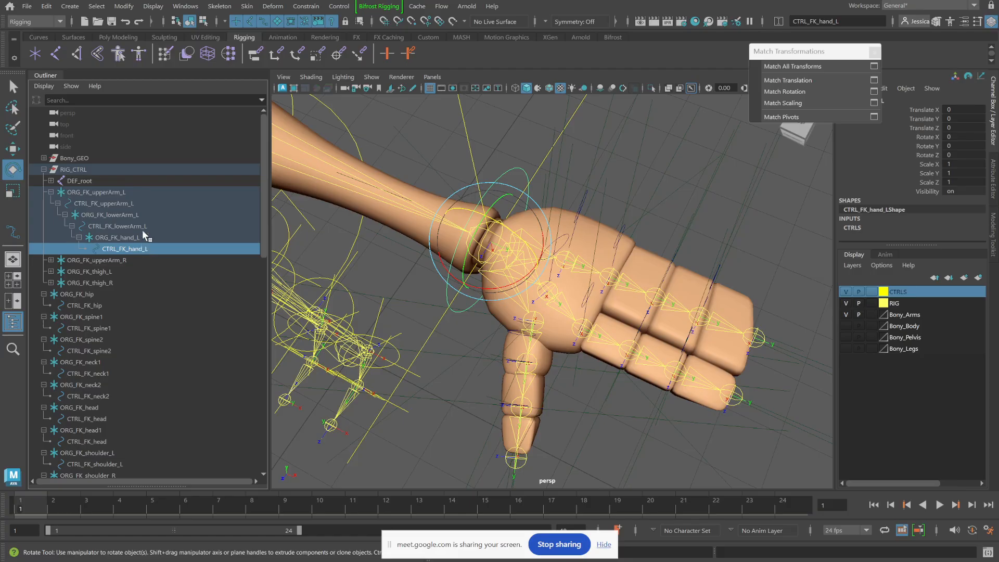
{"action": "scroll", "coordinate": [136, 236], "scroll_direction": "down", "scroll_amount": 5}
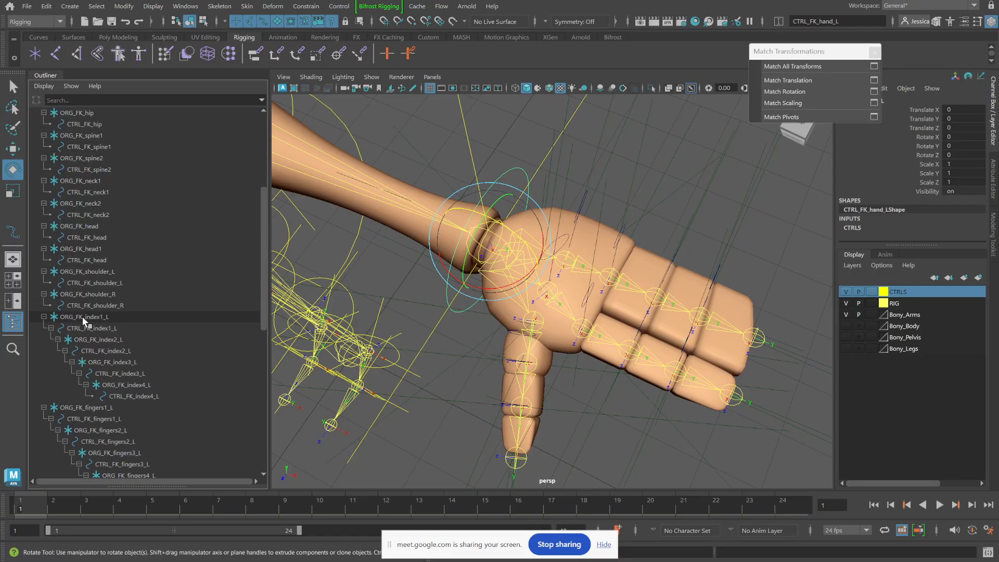
{"action": "left_click", "coordinate": [82, 316]}
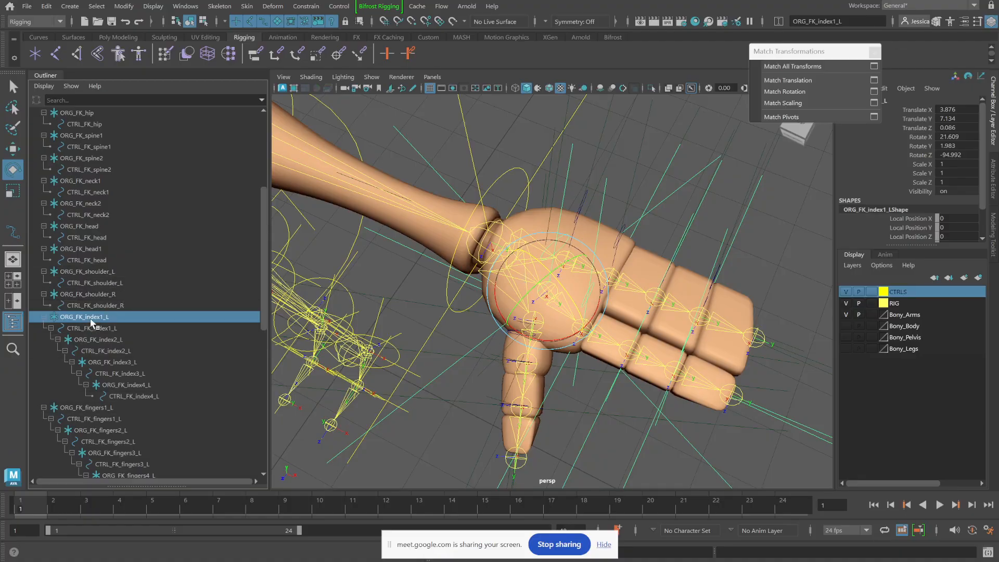
{"action": "left_click_drag", "start_coordinate": [91, 321], "coordinate": [138, 163]}
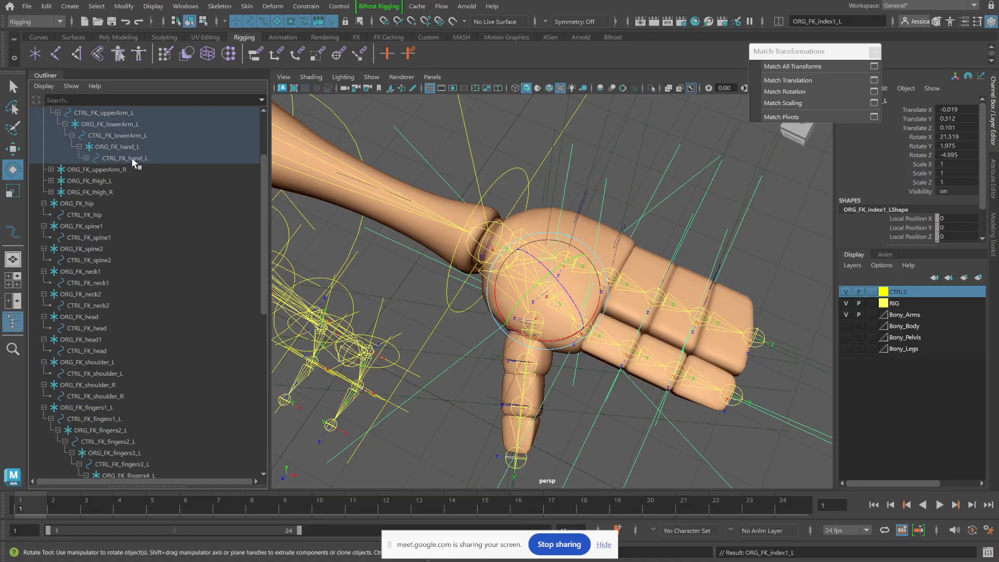
Step: Test-rotate the left hand controller CTRL_FK_hand_L about its Z axis and undo the rotation
{"action": "left_click", "coordinate": [132, 157]}
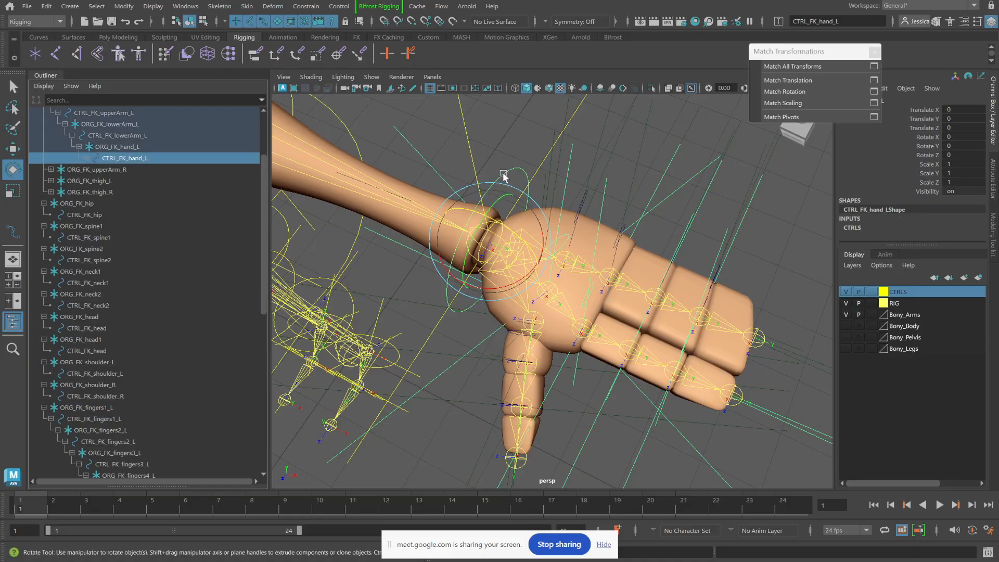
{"action": "left_click_drag", "start_coordinate": [506, 234], "coordinate": [510, 270]}
{"action": "key", "text": "ctrl+z"}
{"action": "key", "text": "ctrl+z"}
{"action": "key", "text": "ctrl+z"}
{"action": "key", "text": "ctrl+z"}
{"action": "key", "text": "ctrl+z"}
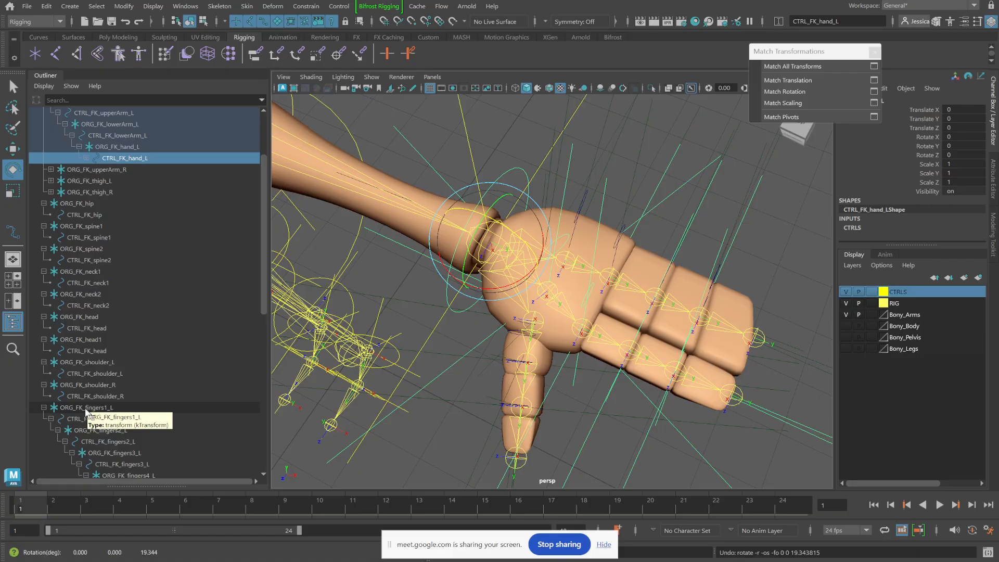
Step: Parent ORG_FK_fingers1_L and ORG_FK_thumb1_L under CTRL_FK_hand_L and expand the hand controller to check its children
{"action": "middle_click_drag", "start_coordinate": [87, 409], "coordinate": [125, 159]}
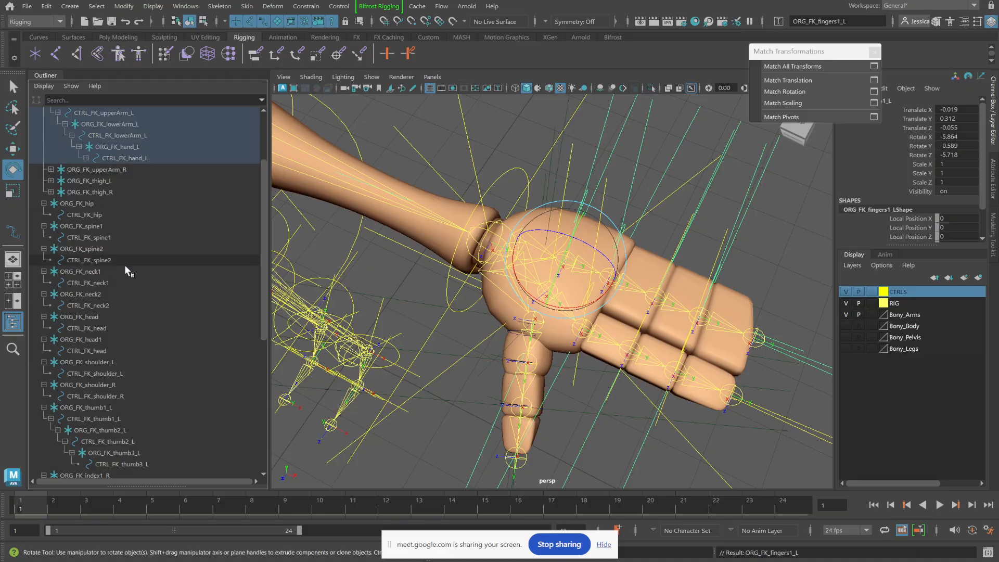
{"action": "middle_click_drag", "start_coordinate": [95, 404], "coordinate": [122, 159]}
{"action": "left_click", "coordinate": [87, 158]}
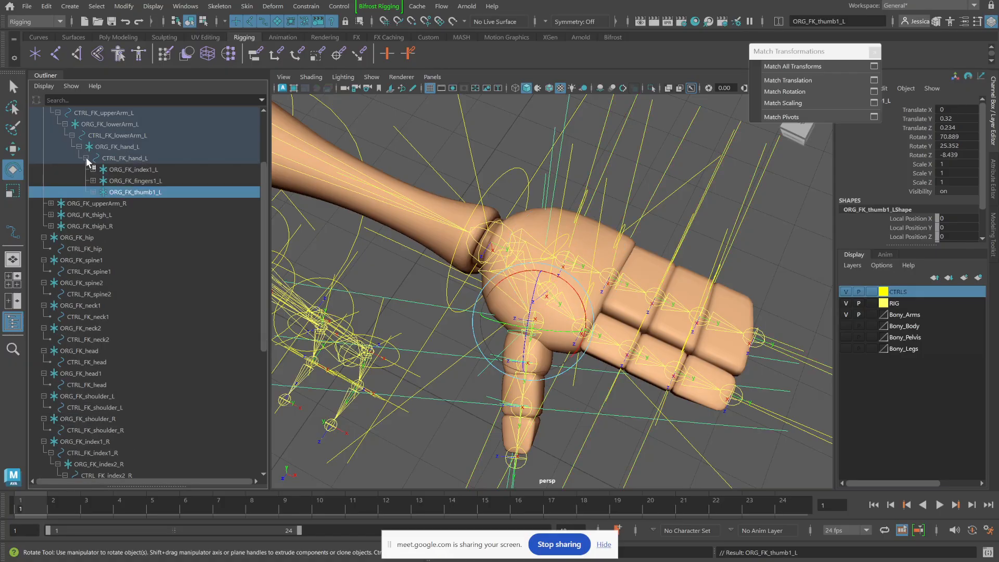
{"action": "scroll", "coordinate": [108, 255], "scroll_direction": "up", "scroll_amount": 3}
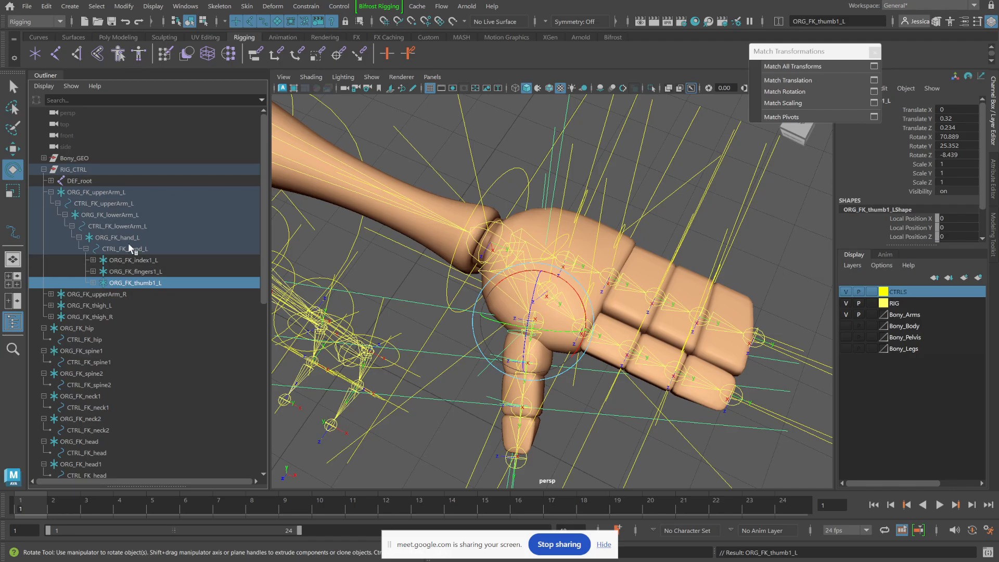
{"action": "left_click", "coordinate": [129, 248]}
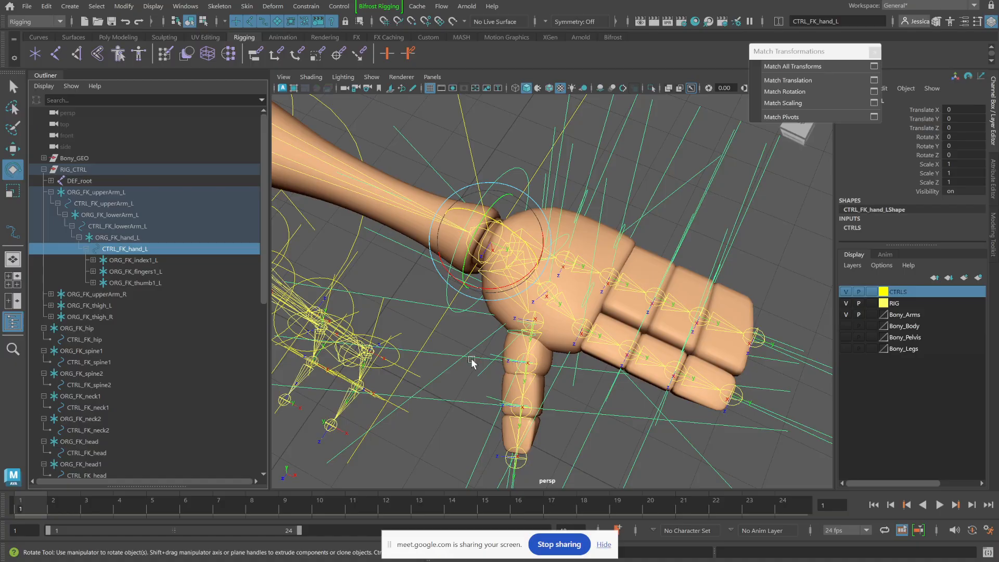
Step: Locate the right-side finger chains and inspect ORG_FK_index1_R by collapsing and re-expanding its hierarchy
{"action": "scroll", "coordinate": [218, 327], "scroll_direction": "down", "scroll_amount": 3}
{"action": "scroll", "coordinate": [156, 281], "scroll_direction": "down", "scroll_amount": 5}
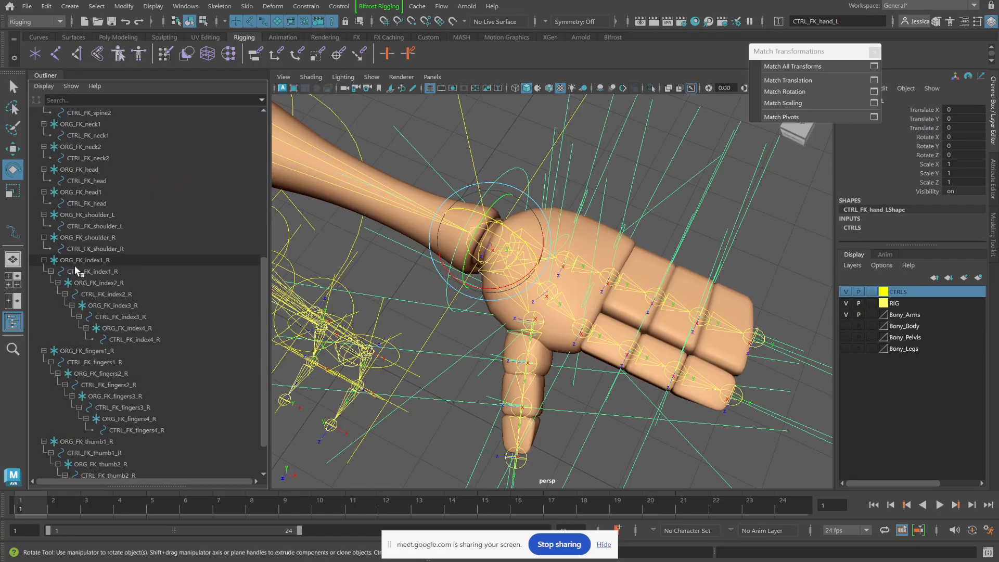
{"action": "left_click", "coordinate": [44, 260]}
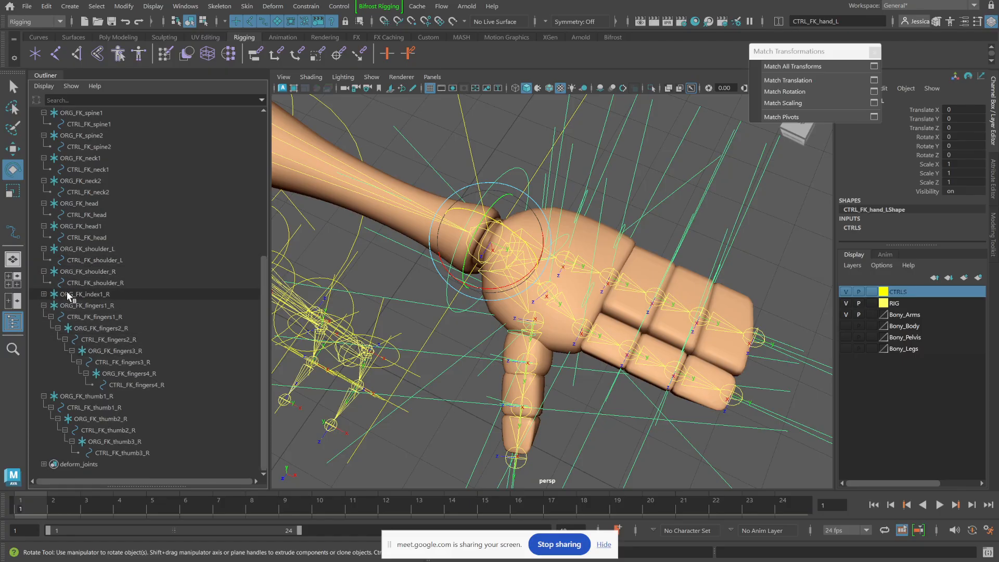
{"action": "left_click", "coordinate": [104, 294]}
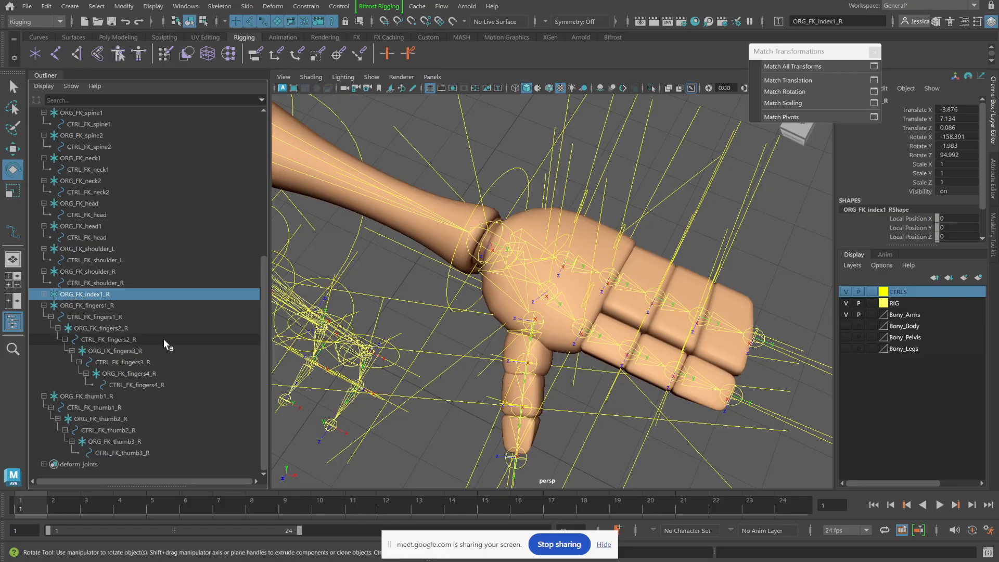
{"action": "left_click", "coordinate": [45, 295]}
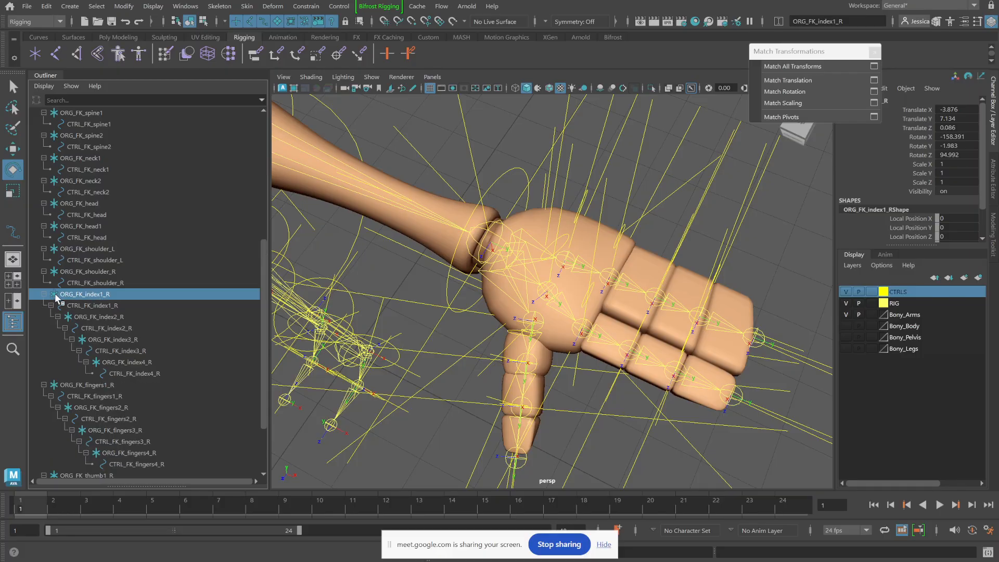
{"action": "scroll", "coordinate": [83, 296], "scroll_direction": "up", "scroll_amount": 5}
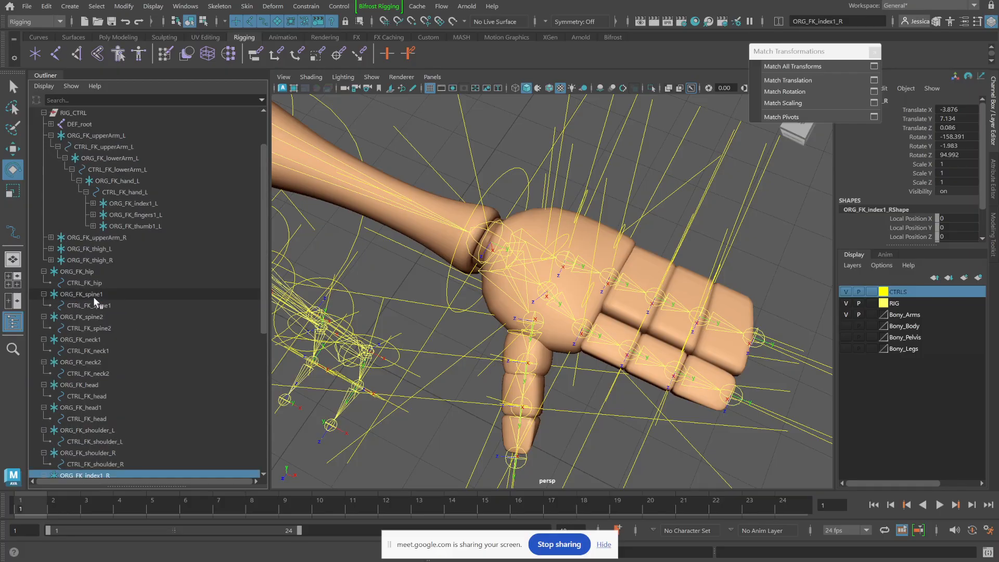
Step: Review CTRL_FK_hand_L and its child groups ORG_FK_index1_L, ORG_FK_fingers1_L and ORG_FK_thumb1_L
{"action": "left_click", "coordinate": [125, 192]}
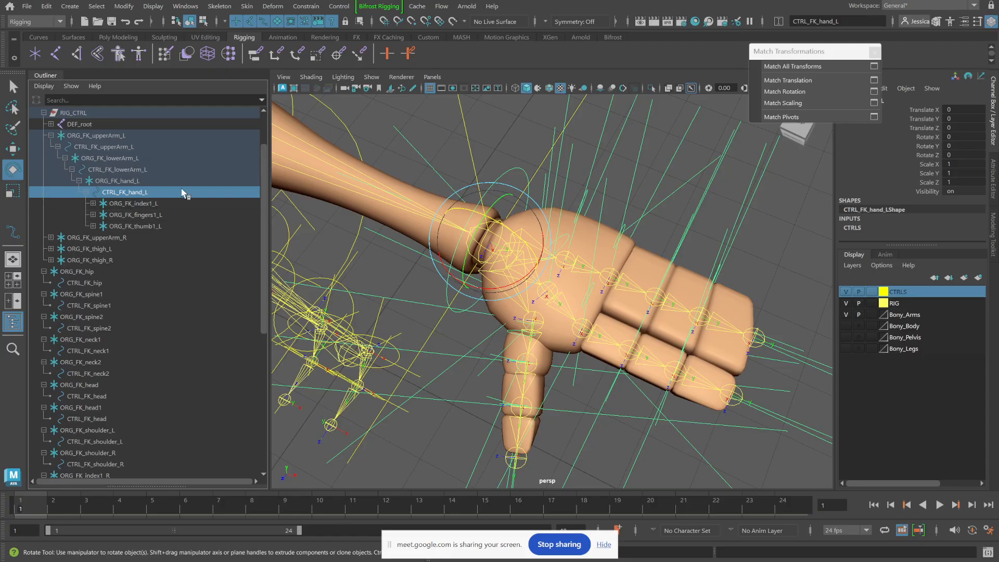
{"action": "left_click", "coordinate": [141, 205]}
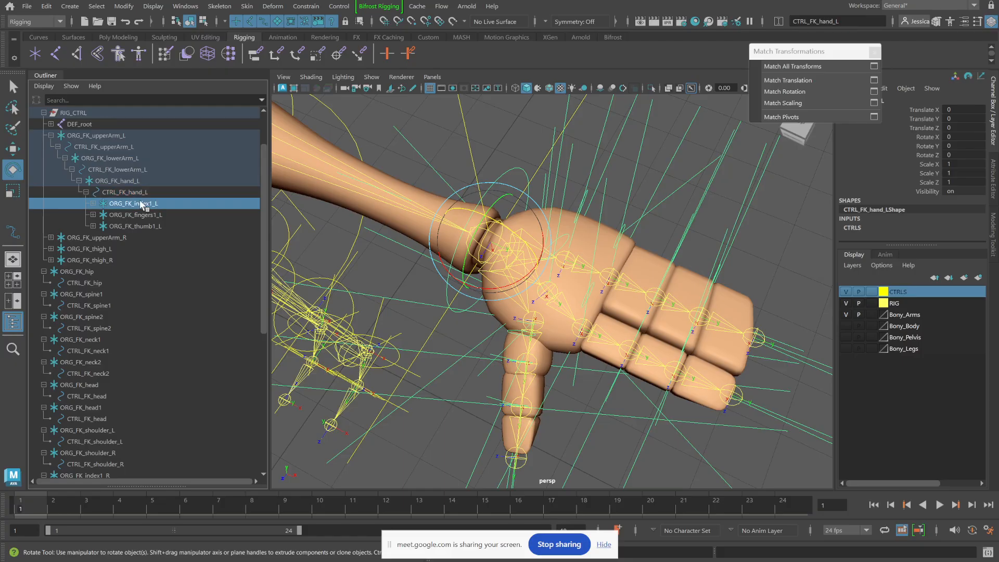
{"action": "left_click", "coordinate": [140, 212]}
{"action": "left_click", "coordinate": [138, 227]}
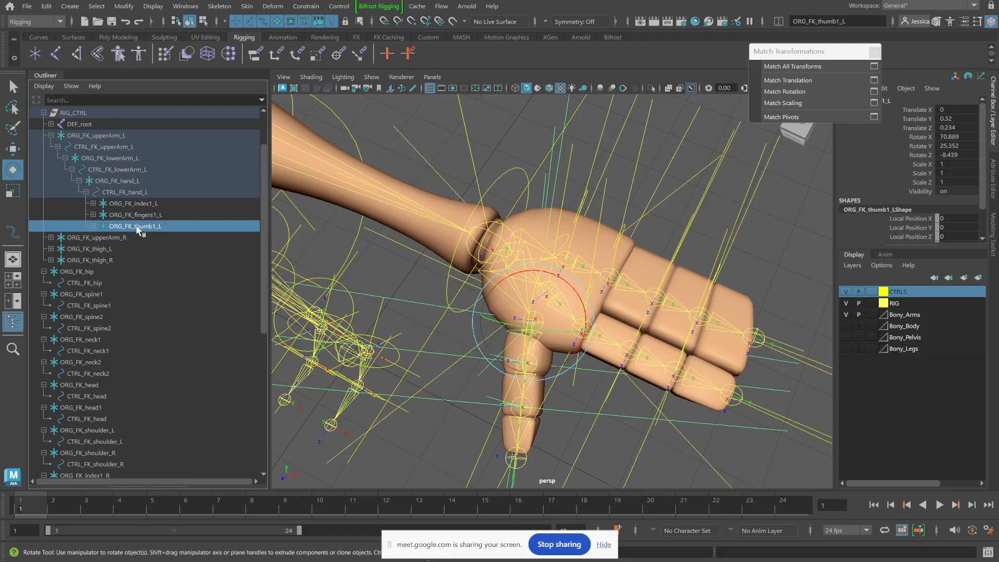
{"action": "left_click", "coordinate": [140, 193]}
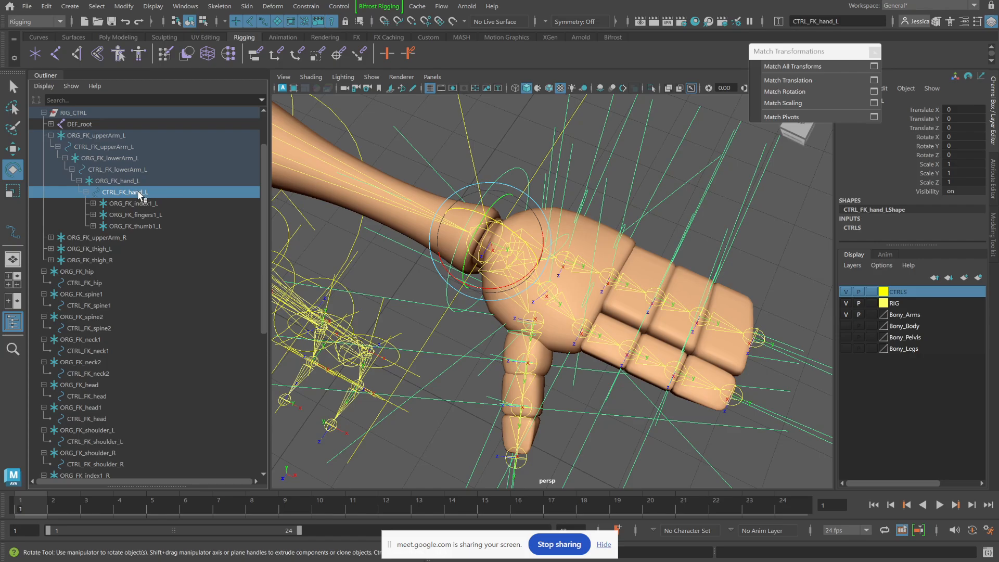
Step: Expand the index, fingers and thumb chains under CTRL_FK_hand_L to examine their alternating ORG and CTRL nesting
{"action": "left_click", "coordinate": [92, 226]}
{"action": "left_click", "coordinate": [93, 215]}
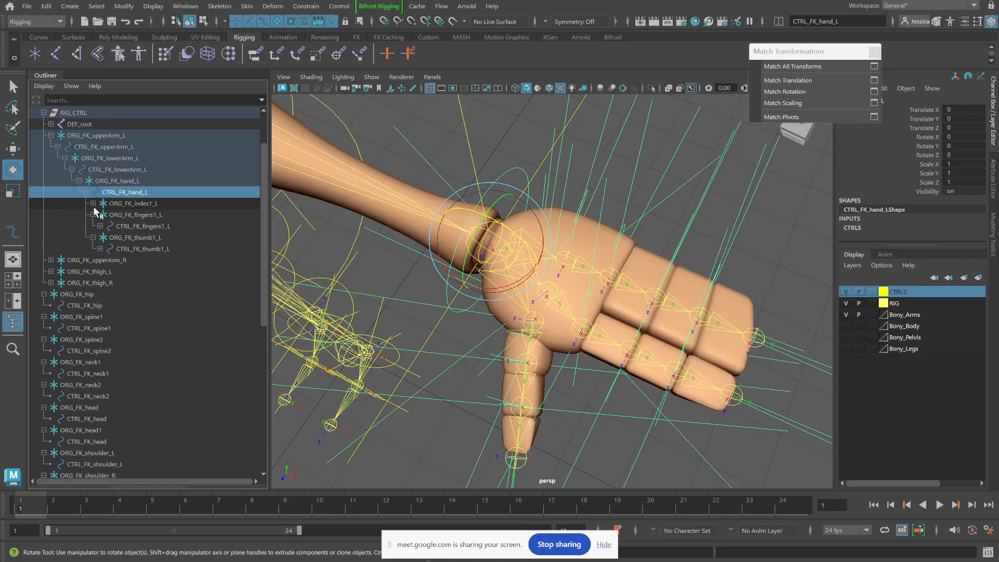
{"action": "left_click", "coordinate": [93, 204]}
{"action": "left_click", "coordinate": [100, 214]}
{"action": "left_click", "coordinate": [107, 226]}
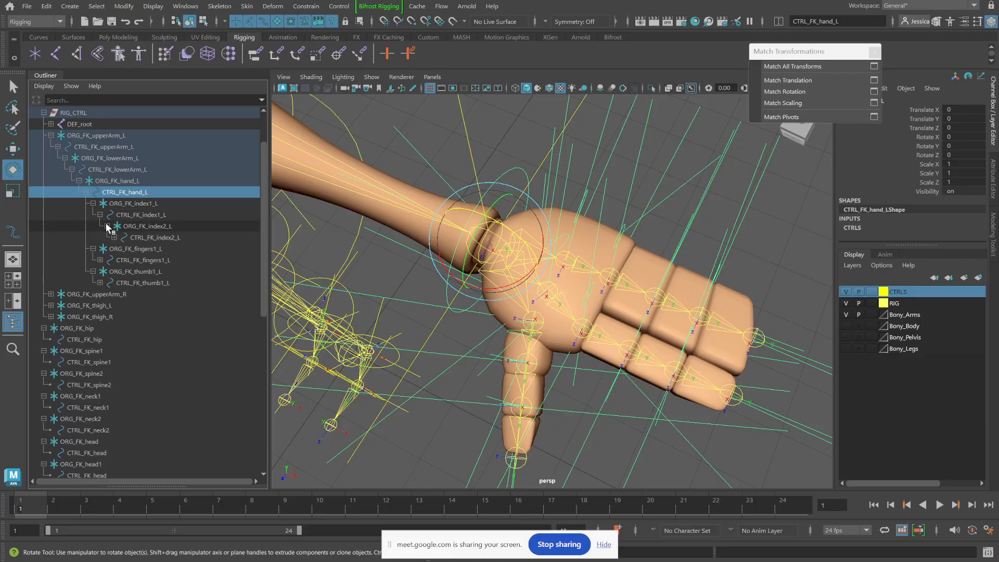
{"action": "left_click", "coordinate": [114, 237]}
{"action": "left_click", "coordinate": [100, 271]}
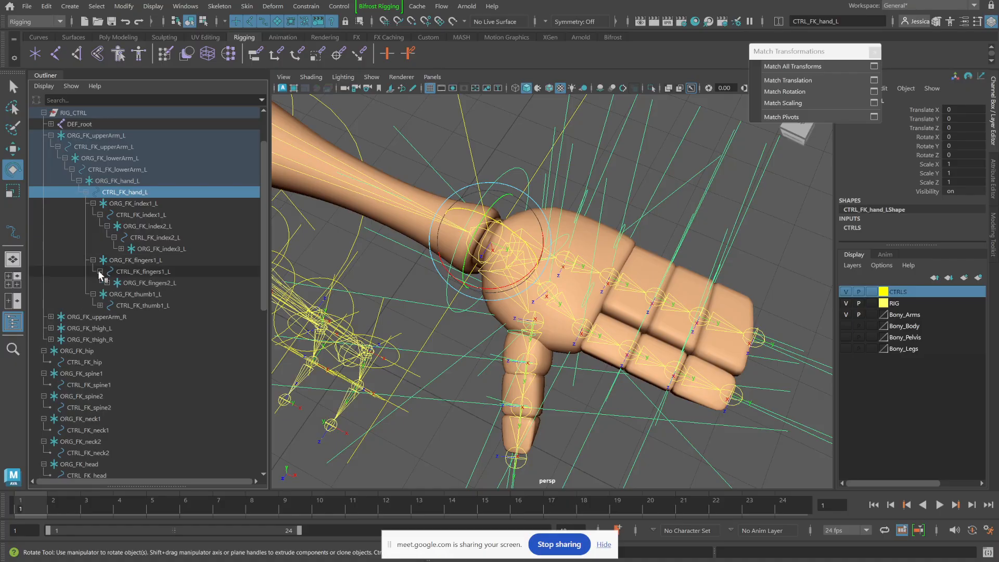
{"action": "left_click", "coordinate": [106, 283]}
{"action": "left_click", "coordinate": [121, 249]}
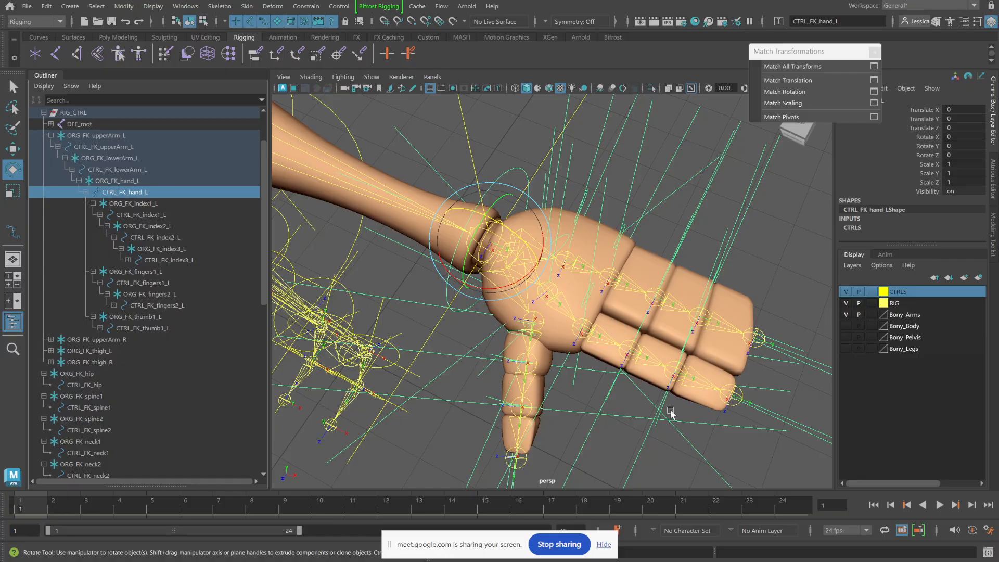
Step: Select CTRL_FK_hand_R at the right wrist and expand the ORG_FK_upperArm_R hierarchy down to it
{"action": "scroll", "coordinate": [658, 354], "scroll_direction": "down", "scroll_amount": 5}
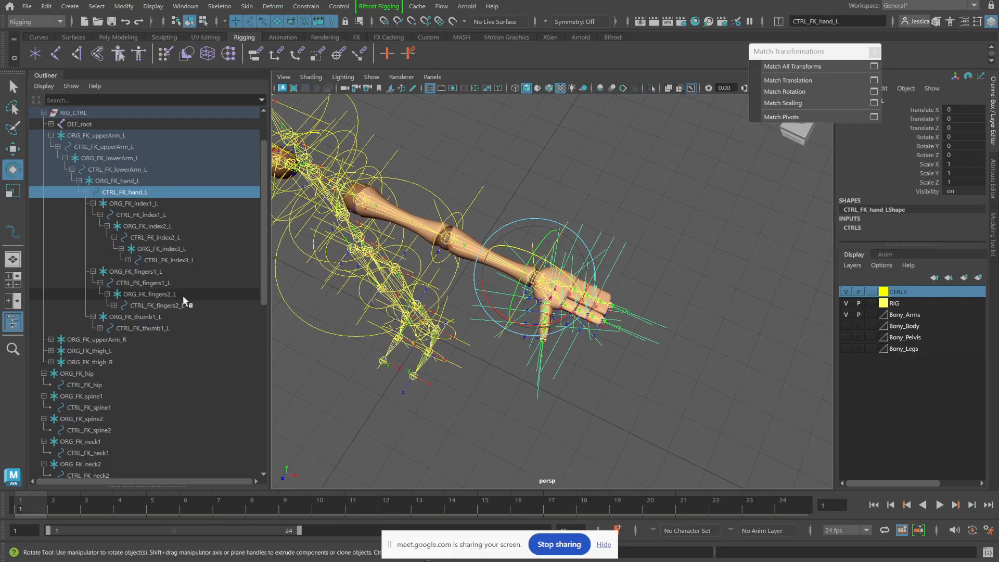
{"action": "scroll", "coordinate": [106, 335], "scroll_direction": "down", "scroll_amount": 8}
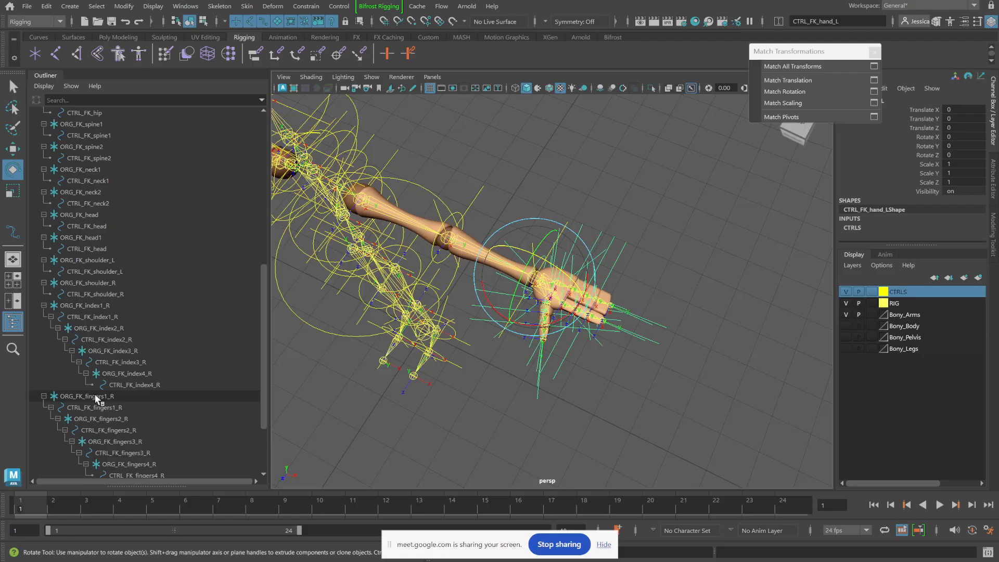
{"action": "scroll", "coordinate": [97, 395], "scroll_direction": "up", "scroll_amount": 8}
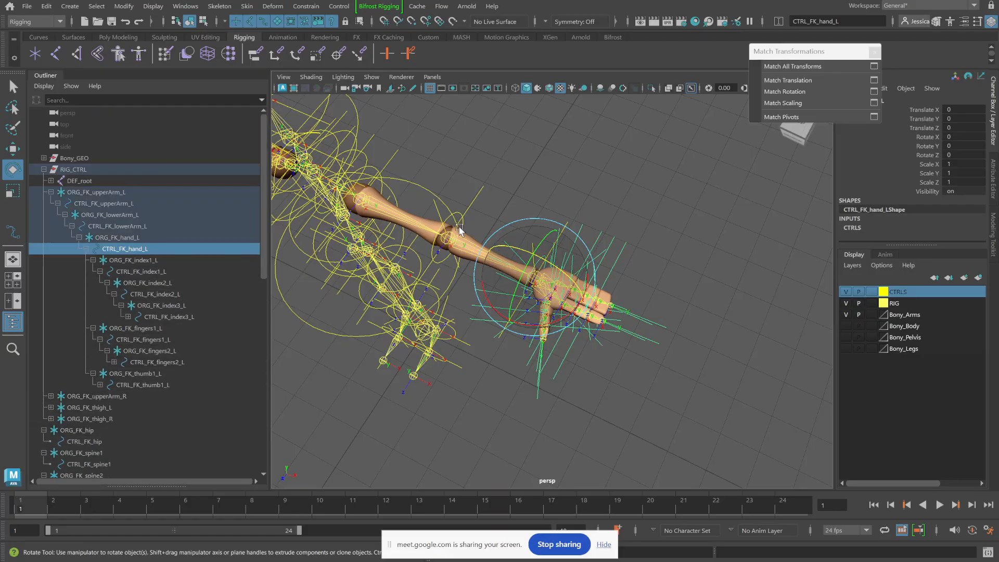
{"action": "middle_click_drag", "start_coordinate": [461, 232], "coordinate": [741, 320], "text": "alt"}
{"action": "middle_click_drag", "start_coordinate": [437, 260], "coordinate": [508, 307], "text": "alt"}
{"action": "scroll", "coordinate": [479, 264], "scroll_direction": "up", "scroll_amount": 5}
{"action": "middle_click_drag", "start_coordinate": [480, 263], "coordinate": [625, 362], "text": "alt"}
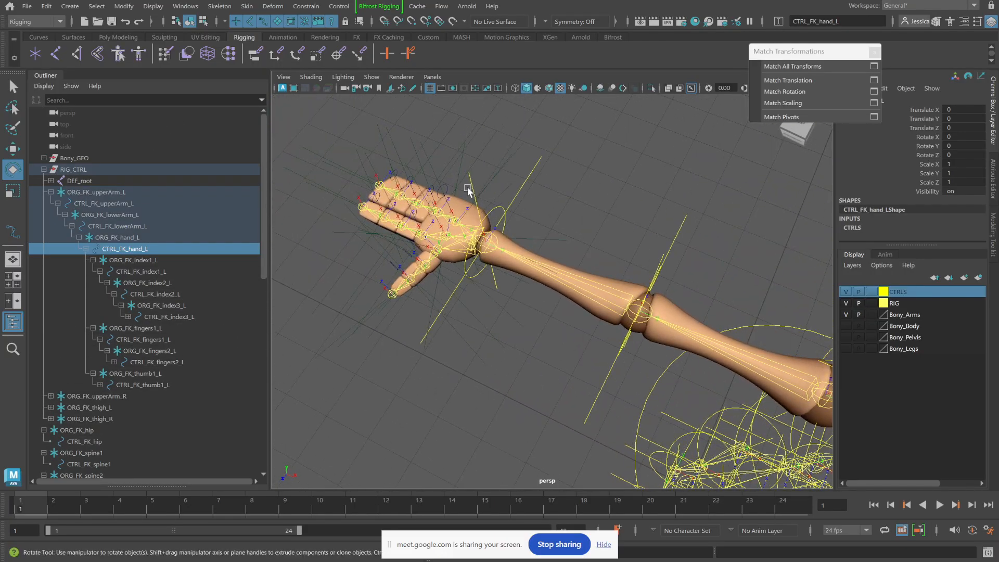
{"action": "left_click", "coordinate": [494, 207]}
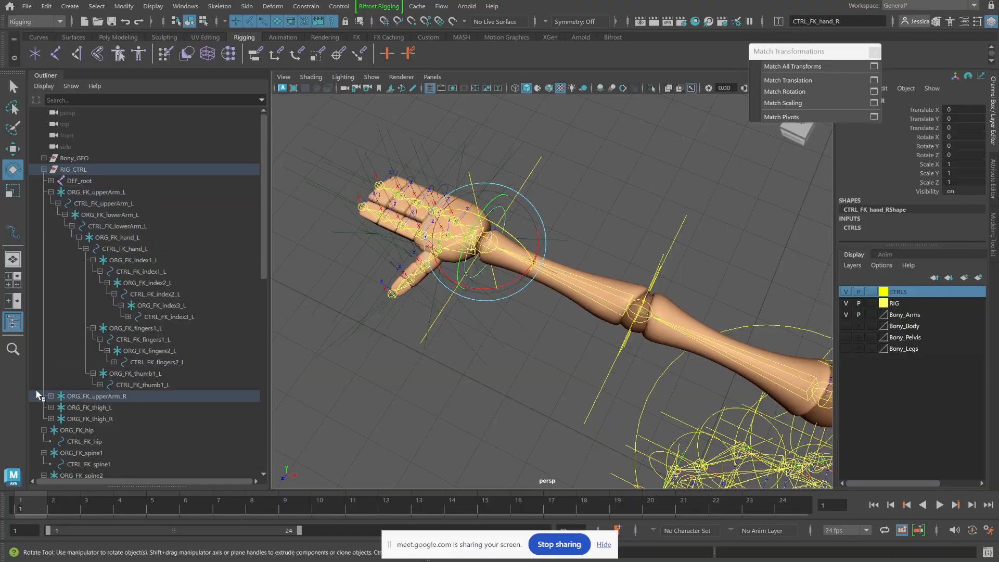
{"action": "left_click", "coordinate": [51, 396]}
{"action": "left_click", "coordinate": [57, 407]}
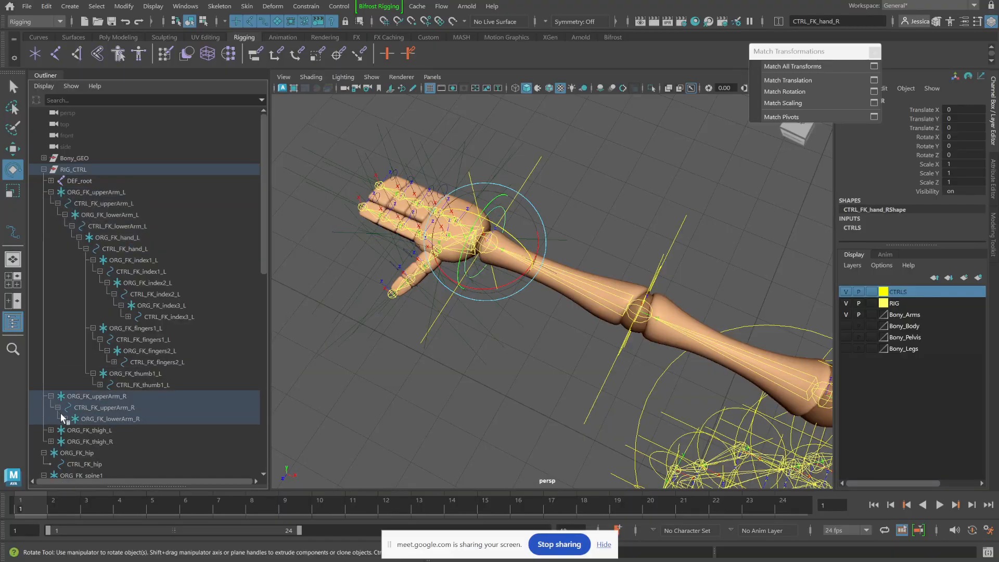
{"action": "left_click", "coordinate": [65, 419]}
{"action": "left_click", "coordinate": [72, 430]}
{"action": "left_click", "coordinate": [79, 441]}
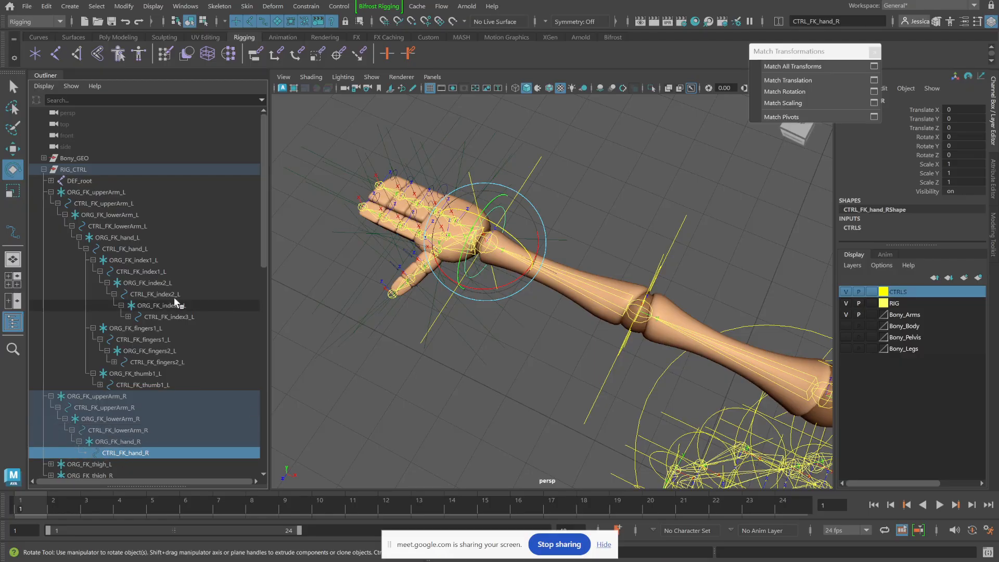
Step: Parent ORG_FK_index1_R, ORG_FK_fingers1_R and ORG_FK_thumb1_R under CTRL_FK_hand_R, then expand and select the hand controller with its children
{"action": "scroll", "coordinate": [175, 301], "scroll_direction": "down", "scroll_amount": 8}
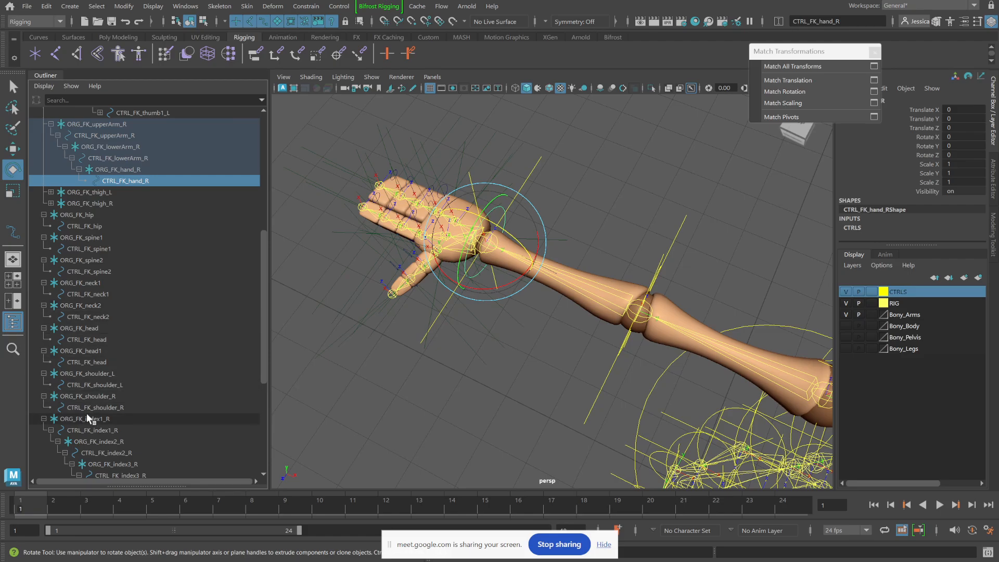
{"action": "middle_click_drag", "start_coordinate": [88, 420], "coordinate": [136, 183]}
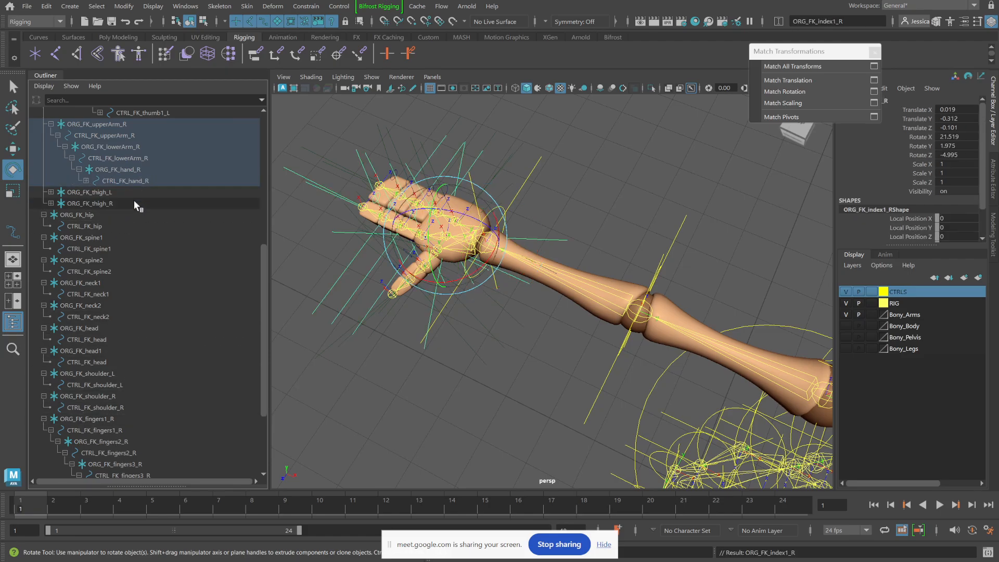
{"action": "middle_click_drag", "start_coordinate": [84, 422], "coordinate": [127, 180]}
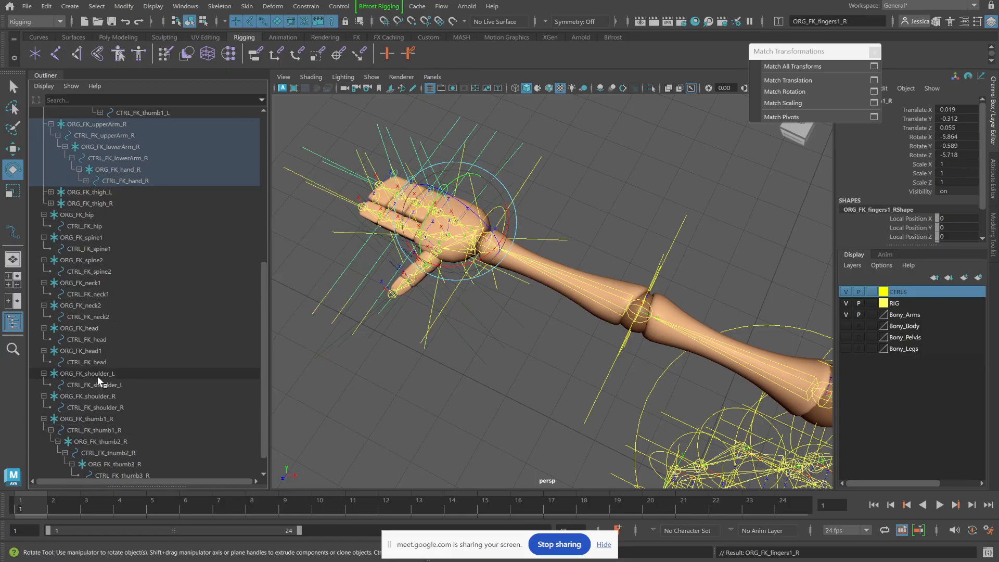
{"action": "middle_click_drag", "start_coordinate": [86, 418], "coordinate": [139, 180]}
{"action": "left_click", "coordinate": [86, 226]}
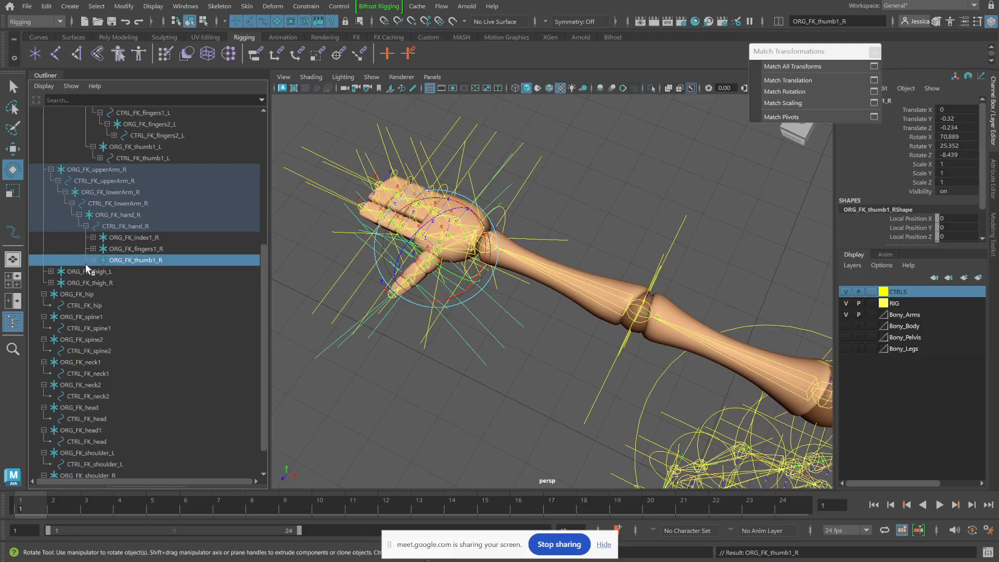
{"action": "left_click", "coordinate": [149, 227], "text": "shift"}
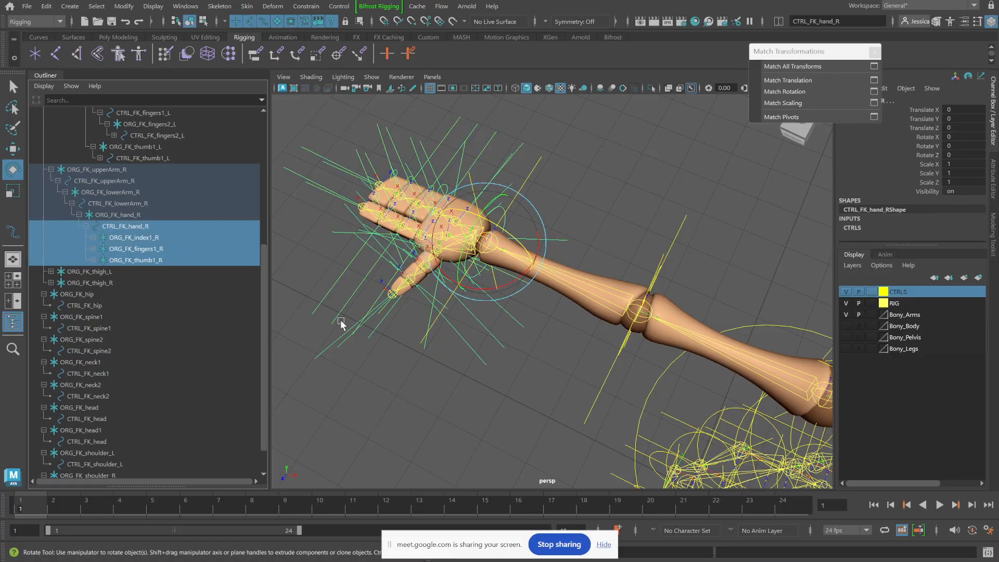
Step: Test-rotate the right hand controller CTRL_FK_hand_R about 44 degrees around its Z axis and undo the rotation
{"action": "left_click_drag", "start_coordinate": [341, 323], "coordinate": [488, 242], "text": "alt"}
{"action": "left_click", "coordinate": [487, 242]}
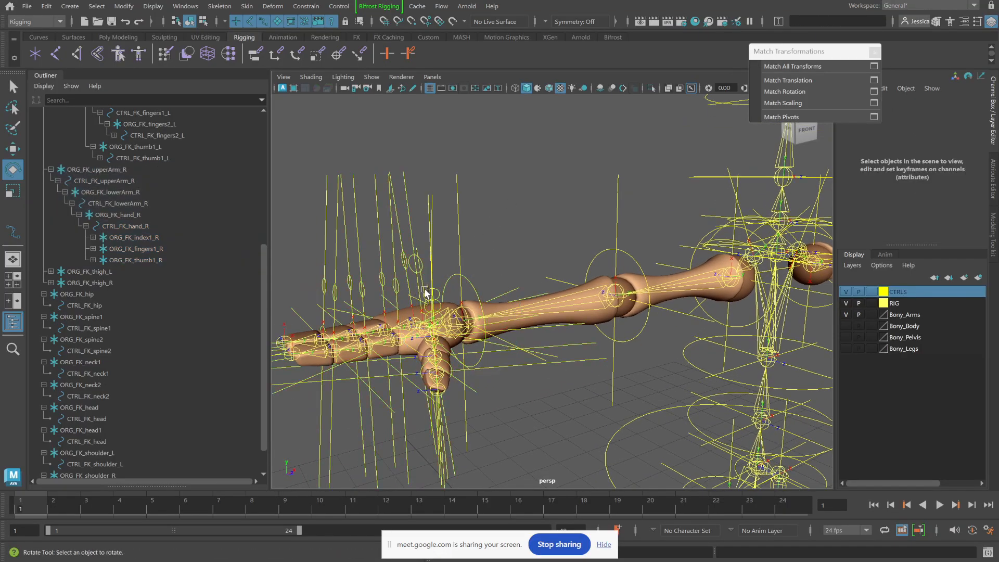
{"action": "left_click", "coordinate": [450, 277]}
{"action": "left_click_drag", "start_coordinate": [435, 276], "coordinate": [453, 291]}
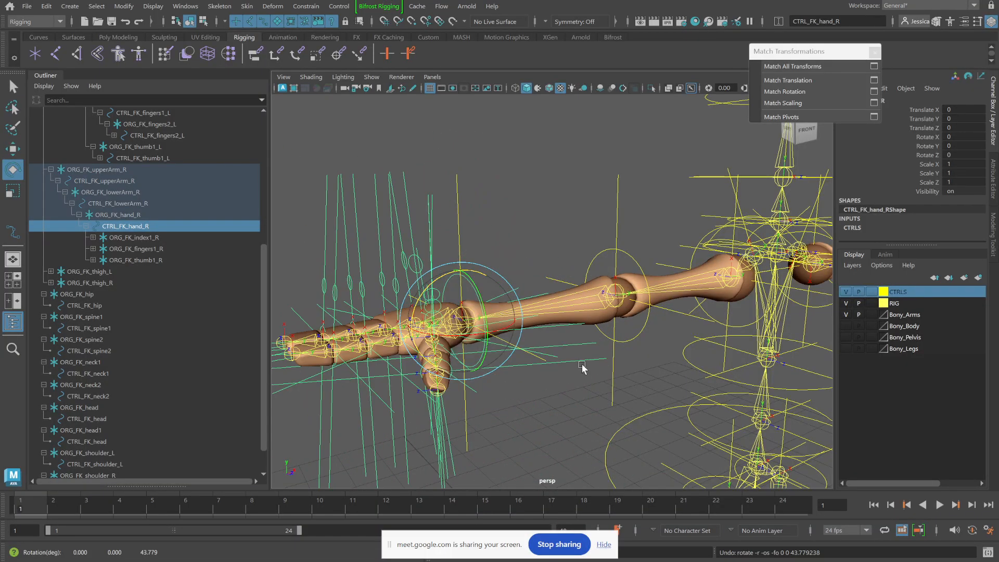
Step: Test-rotate the right shoulder controller CTRL_FK_shoulder_R about 25 degrees around its Y axis and undo the rotation
{"action": "left_click_drag", "start_coordinate": [613, 371], "coordinate": [577, 369], "text": "alt"}
{"action": "right_click_drag", "start_coordinate": [578, 368], "coordinate": [553, 326], "text": "alt"}
{"action": "middle_click_drag", "start_coordinate": [713, 339], "coordinate": [576, 330], "text": "alt"}
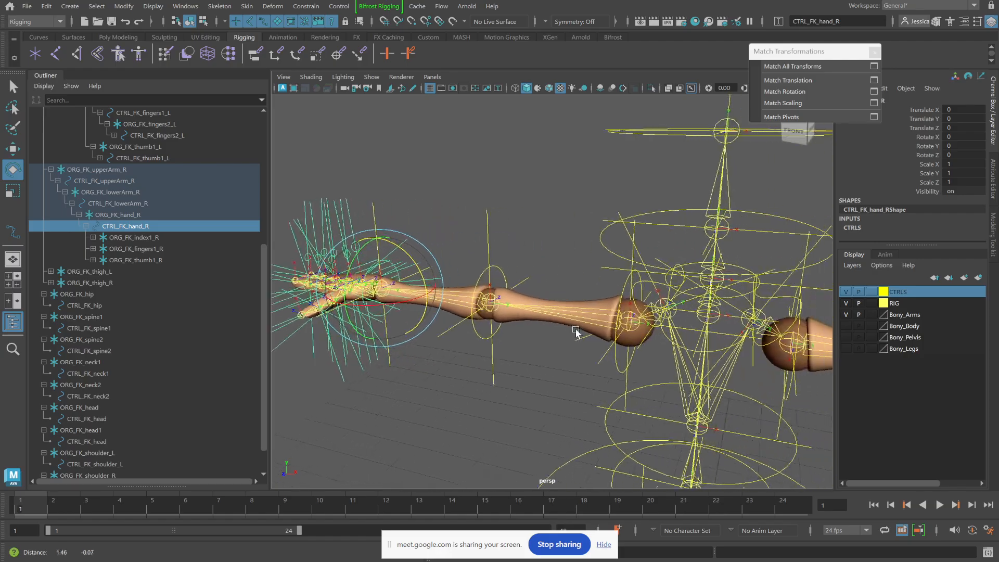
{"action": "left_click_drag", "start_coordinate": [576, 333], "coordinate": [576, 312], "text": "alt"}
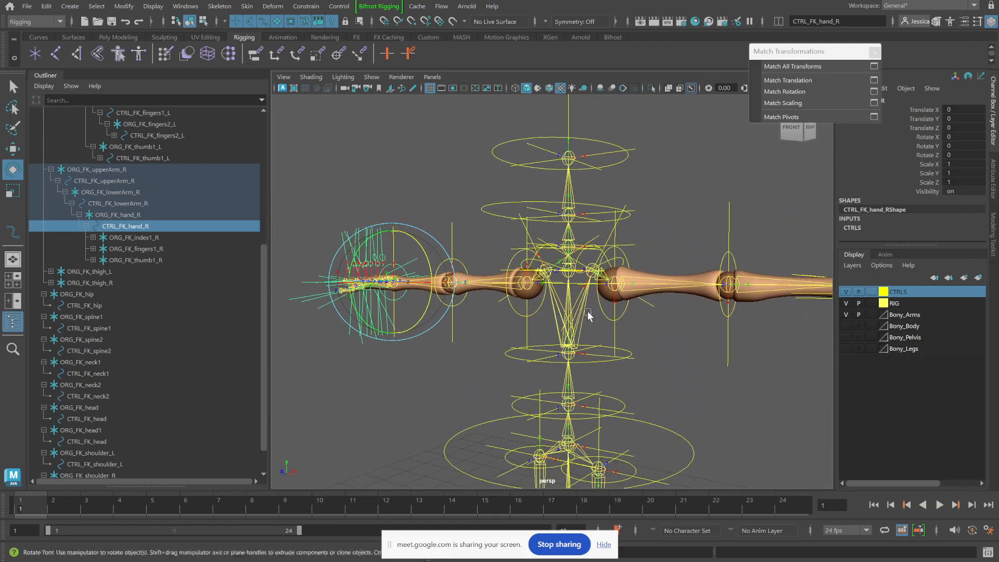
{"action": "left_click", "coordinate": [531, 266]}
{"action": "left_click_drag", "start_coordinate": [513, 261], "coordinate": [517, 276]}
{"action": "key", "text": "ctrl+z"}
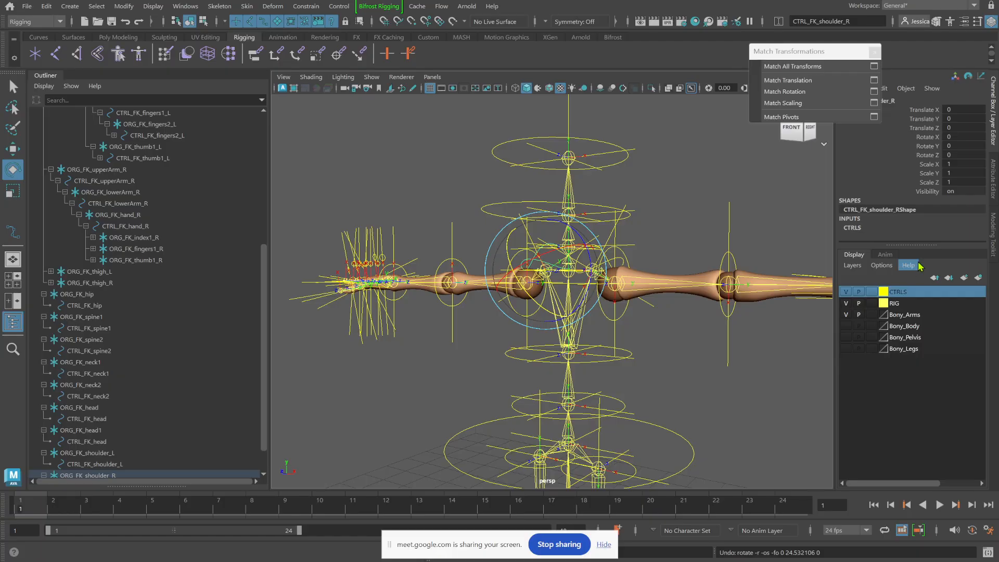
Step: Test-rotate the CTRL_FK_head controller under ORG_FK_head1 about 16 degrees around its X axis and undo the rotation
{"action": "left_click_drag", "start_coordinate": [442, 332], "coordinate": [520, 334], "text": "alt"}
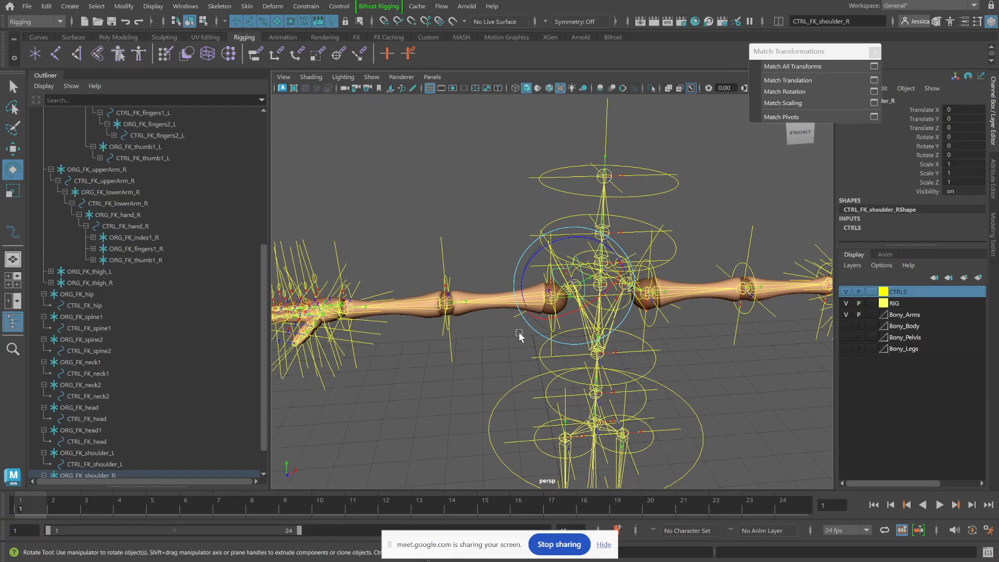
{"action": "left_click_drag", "start_coordinate": [712, 358], "coordinate": [477, 244], "text": "alt"}
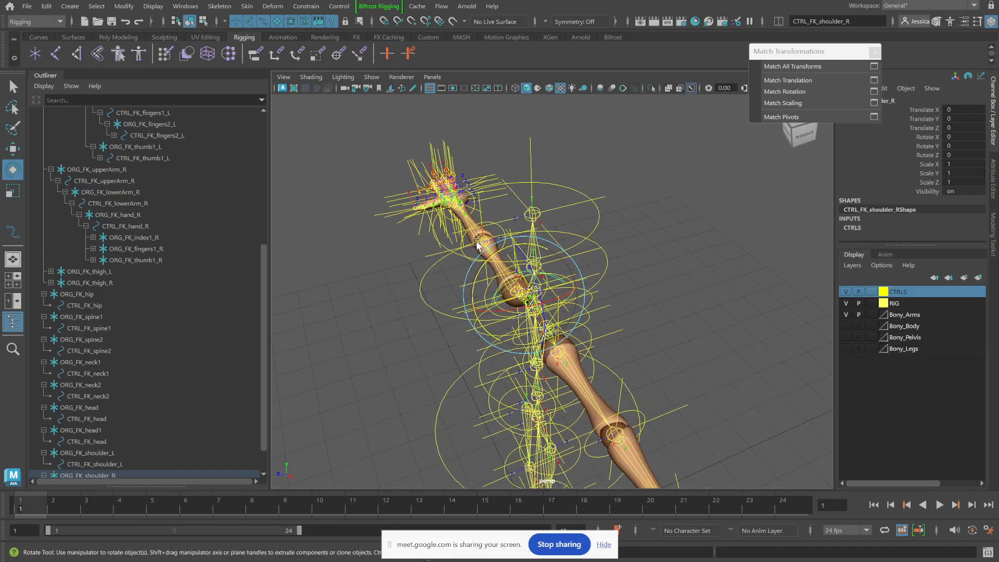
{"action": "left_click", "coordinate": [554, 177]}
{"action": "mouse_move", "coordinate": [547, 171]}
{"action": "left_mouse_down"}
{"action": "mouse_move", "coordinate": [542, 163]}
{"action": "mouse_move", "coordinate": [549, 171]}
{"action": "mouse_move", "coordinate": [538, 172]}
{"action": "left_mouse_up"}
{"action": "key", "text": "ctrl+z"}
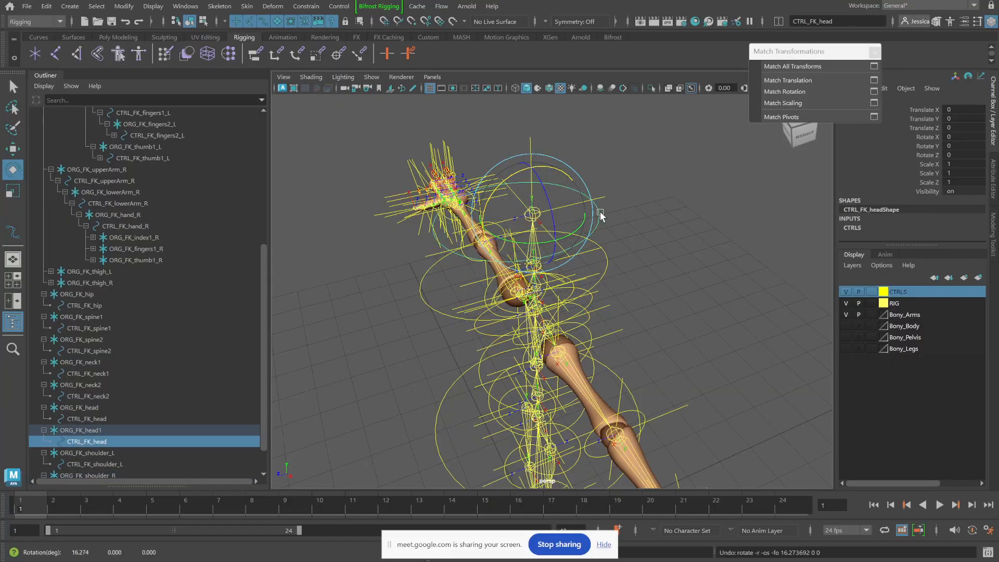
Step: Test-rotate the CTRL_FK_head controller under ORG_FK_head about -55 degrees around its X axis and undo the rotation
{"action": "left_click", "coordinate": [603, 272]}
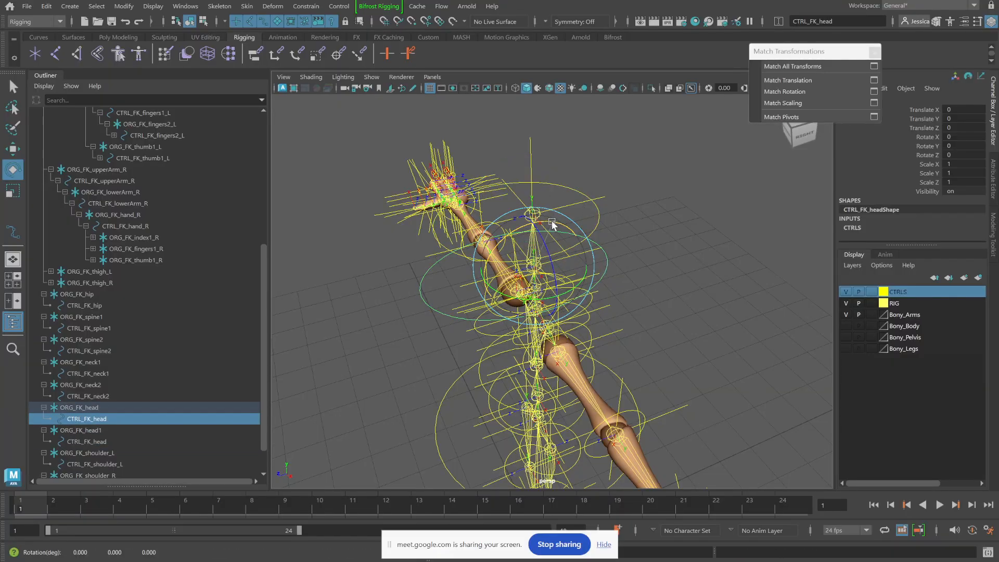
{"action": "left_click_drag", "start_coordinate": [552, 224], "coordinate": [590, 260]}
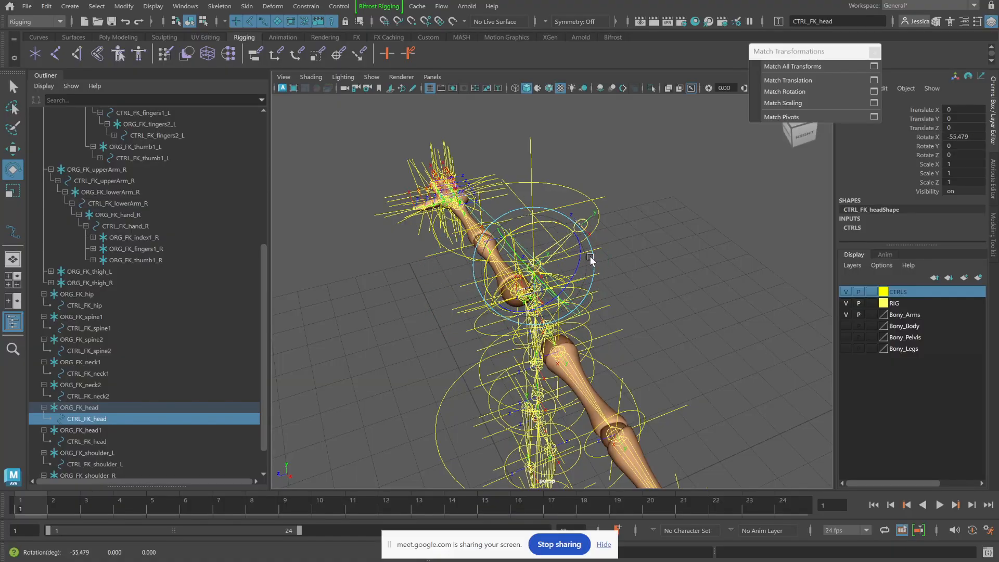
{"action": "key", "text": "ctrl+z"}
{"action": "scroll", "coordinate": [135, 308], "scroll_direction": "down", "scroll_amount": 1}
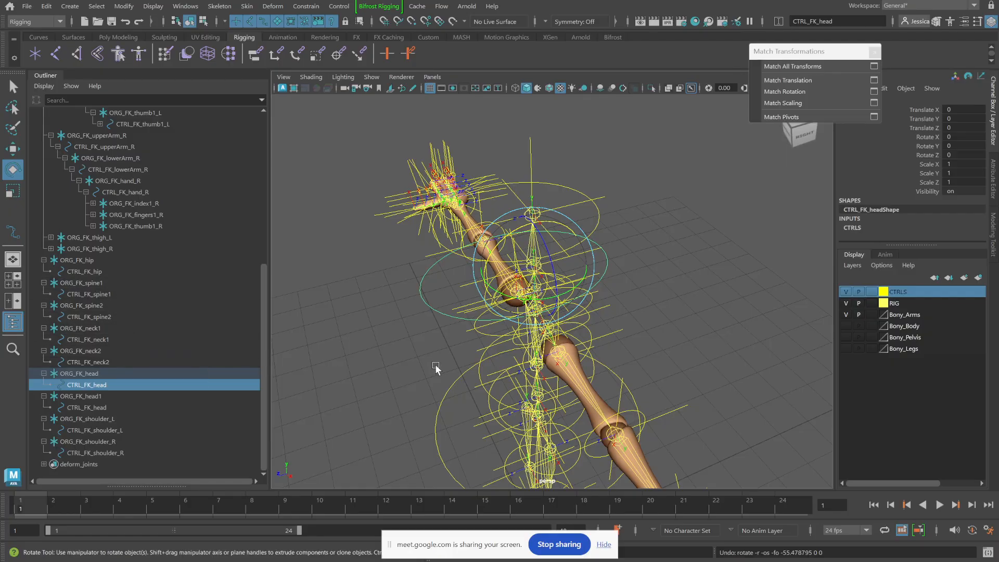
Step: Parent the ORG_FK_head1 group under the CTRL_FK_head controller of ORG_FK_head
{"action": "left_click_drag", "start_coordinate": [436, 364], "coordinate": [566, 165], "text": "alt"}
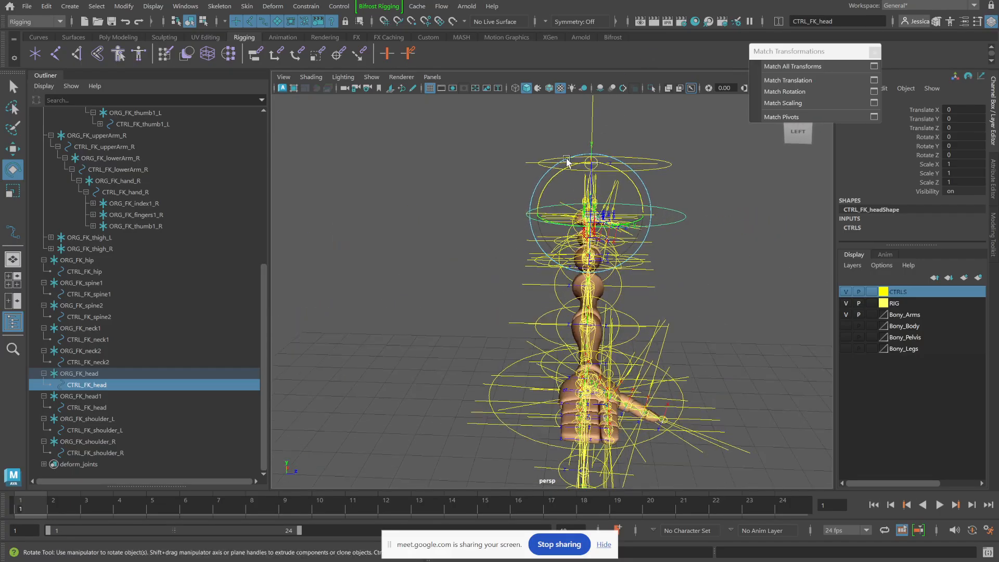
{"action": "left_click", "coordinate": [668, 163]}
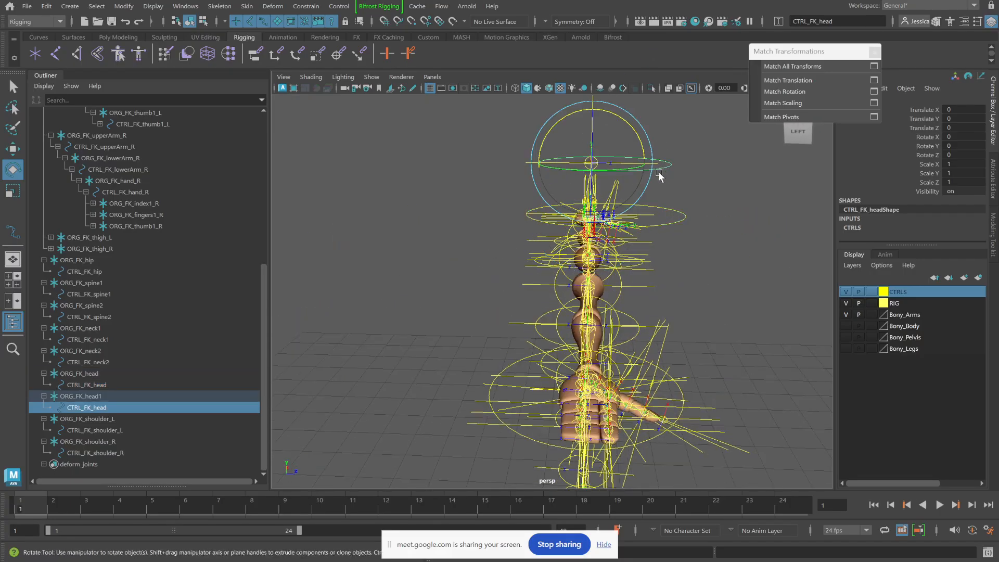
{"action": "left_click", "coordinate": [88, 397]}
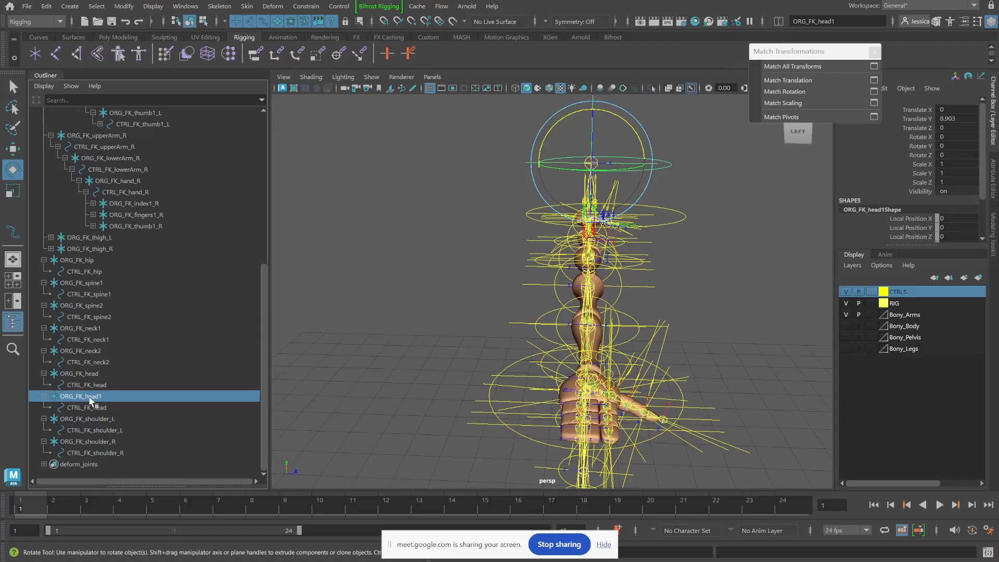
{"action": "middle_click_drag", "start_coordinate": [88, 400], "coordinate": [99, 384]}
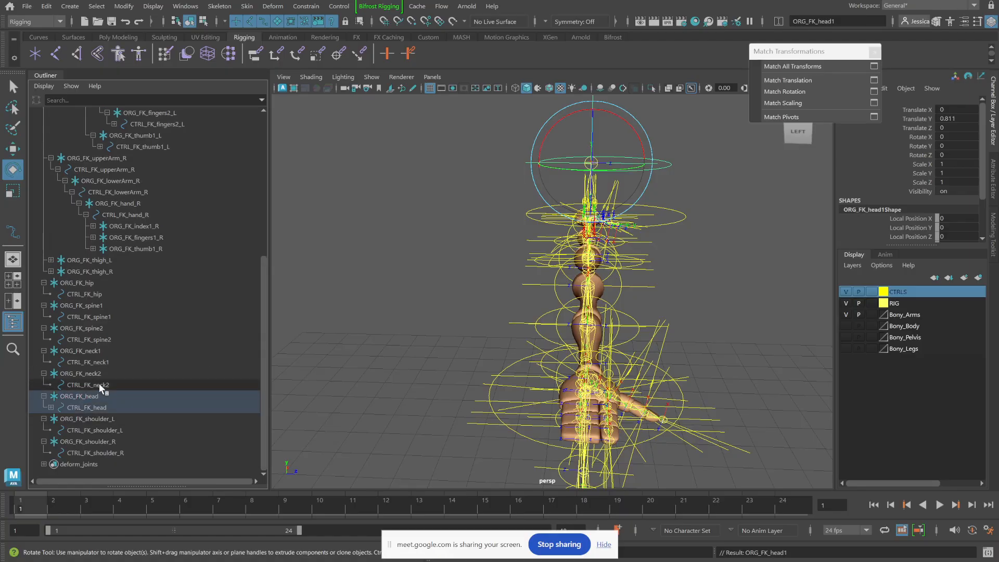
Step: Test-rotate the CTRL_FK_head controller under ORG_FK_head about 10 degrees around its X axis and undo the rotation
{"action": "left_click", "coordinate": [89, 407]}
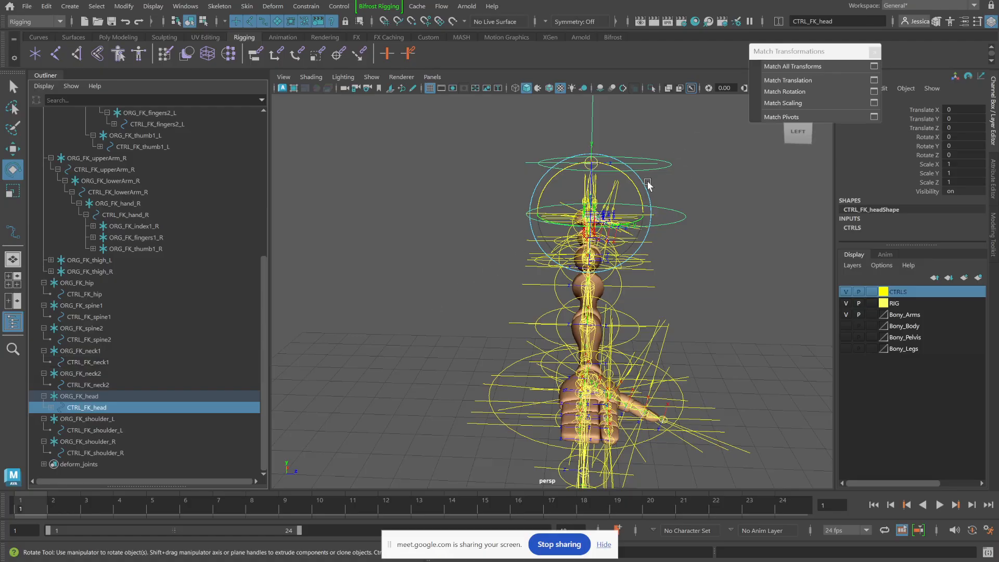
{"action": "left_click_drag", "start_coordinate": [700, 241], "coordinate": [509, 216], "text": "alt"}
{"action": "key", "text": "ctrl+z"}
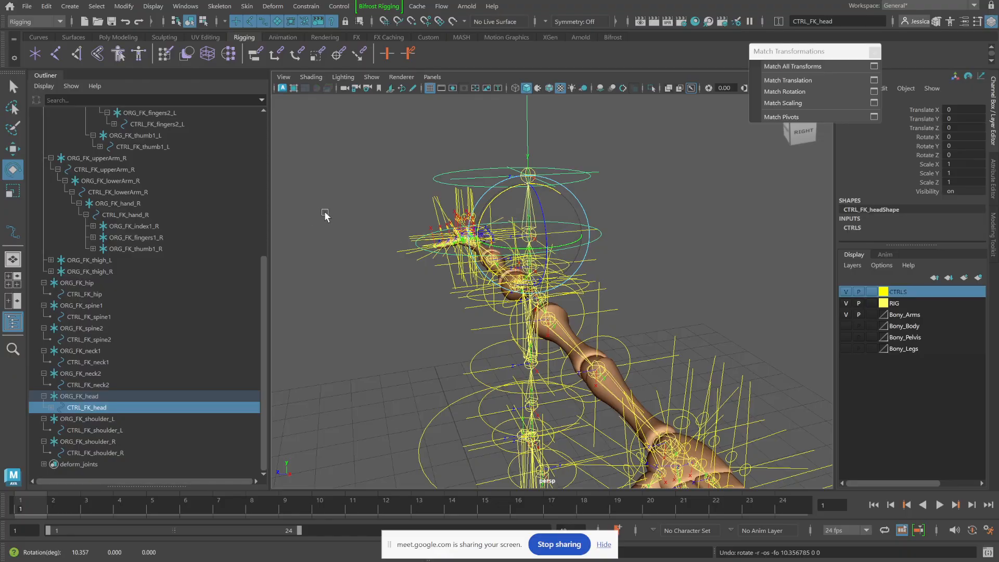
Step: Parent ORG_FK_head under CTRL_FK_neck2 and ORG_FK_neck2 under CTRL_FK_neck1
{"action": "left_click_drag", "start_coordinate": [324, 212], "coordinate": [373, 212], "text": "alt"}
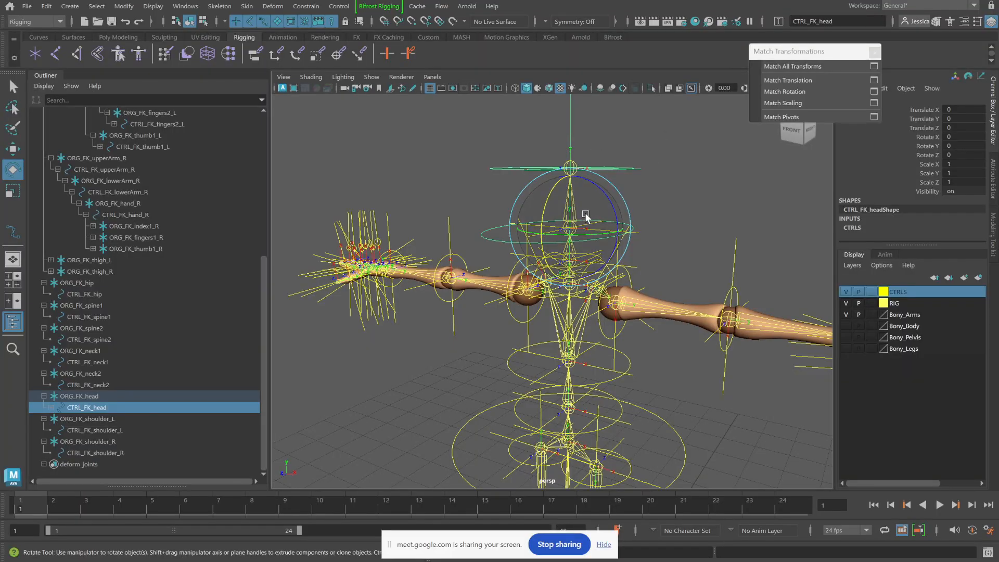
{"action": "mouse_move", "coordinate": [680, 244]}
{"action": "left_mouse_down", "text": "alt"}
{"action": "mouse_move", "coordinate": [655, 232]}
{"action": "mouse_move", "coordinate": [673, 230]}
{"action": "left_mouse_up", "text": "alt"}
{"action": "middle_click_drag", "start_coordinate": [673, 229], "coordinate": [703, 174], "text": "alt"}
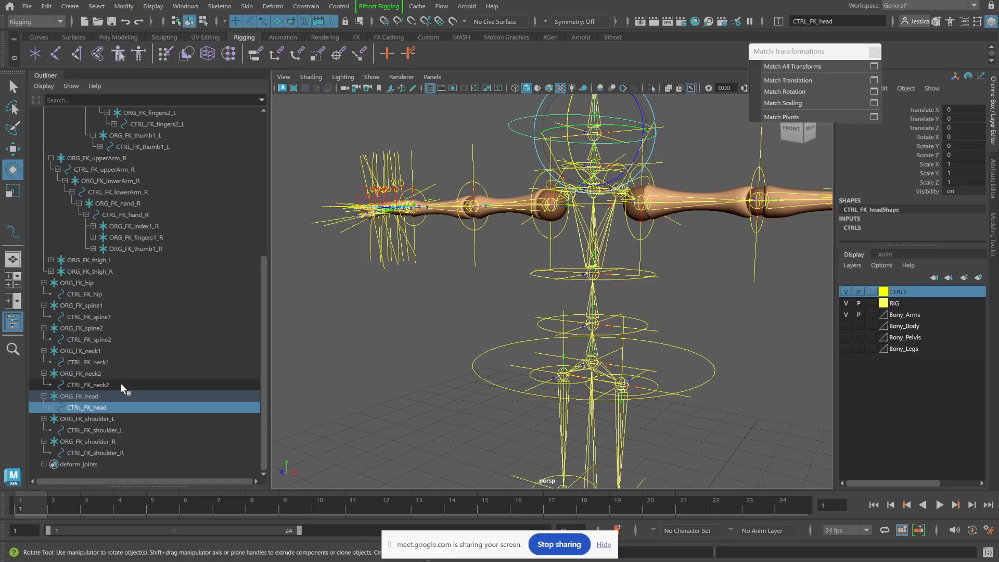
{"action": "left_click", "coordinate": [102, 395]}
{"action": "middle_click_drag", "start_coordinate": [89, 397], "coordinate": [108, 385]}
{"action": "left_click", "coordinate": [99, 397]}
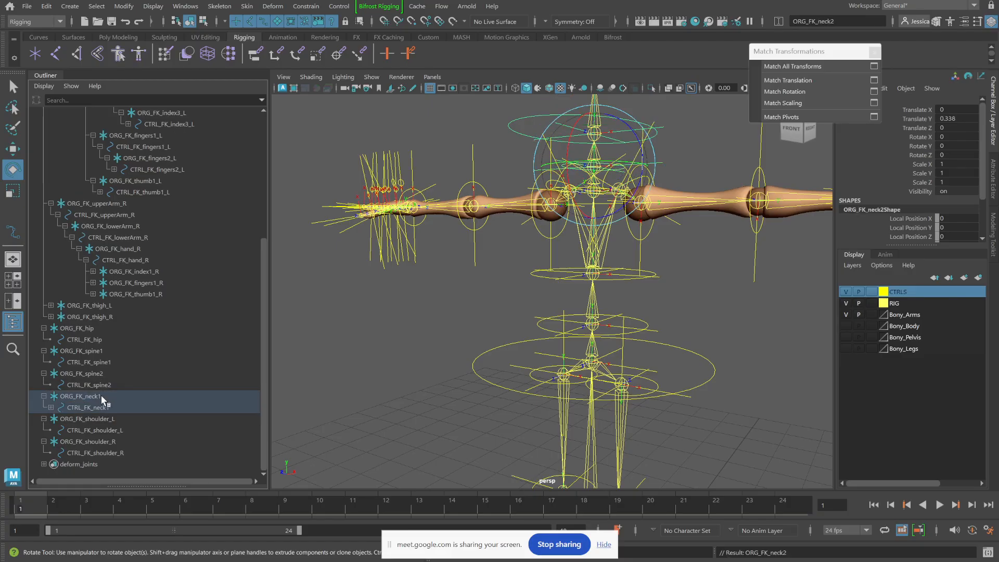
Step: Select ORG_FK_neck1 and expand its hierarchy down to the controller under ORG_FK_head1
{"action": "left_click", "coordinate": [96, 398]}
{"action": "left_click", "coordinate": [51, 408]}
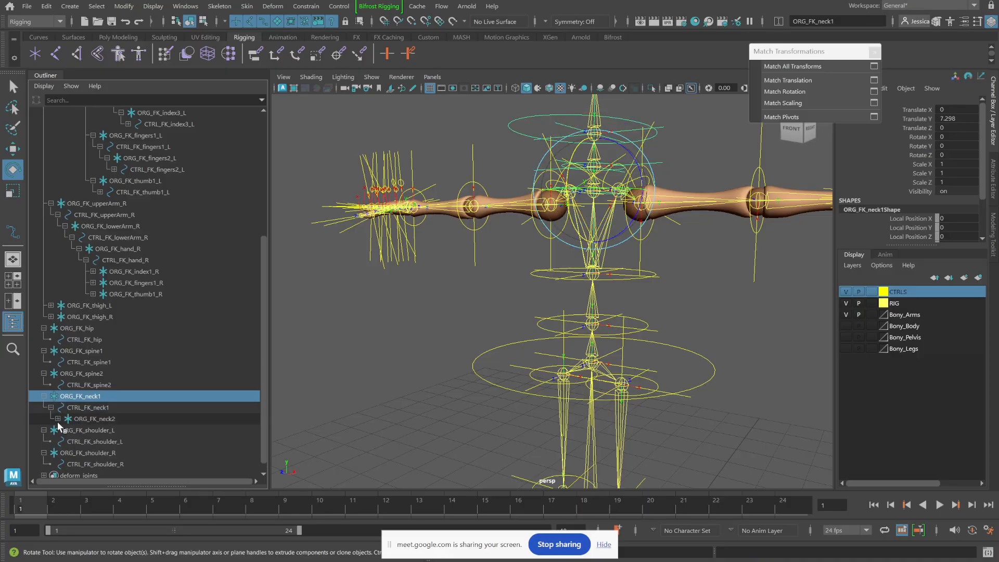
{"action": "left_click", "coordinate": [58, 418]}
{"action": "left_click", "coordinate": [65, 430]}
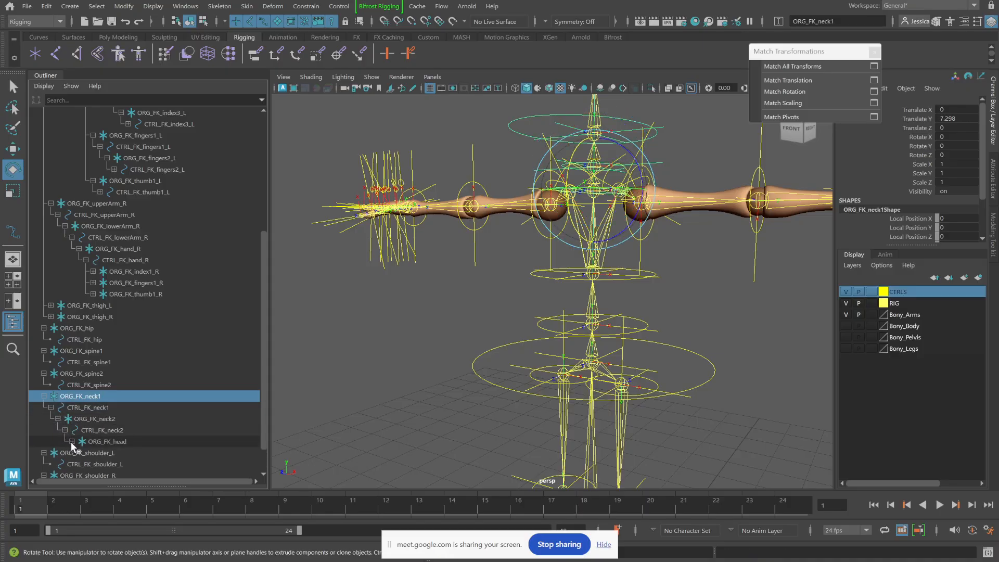
{"action": "left_click", "coordinate": [72, 441]}
{"action": "left_click", "coordinate": [79, 453]}
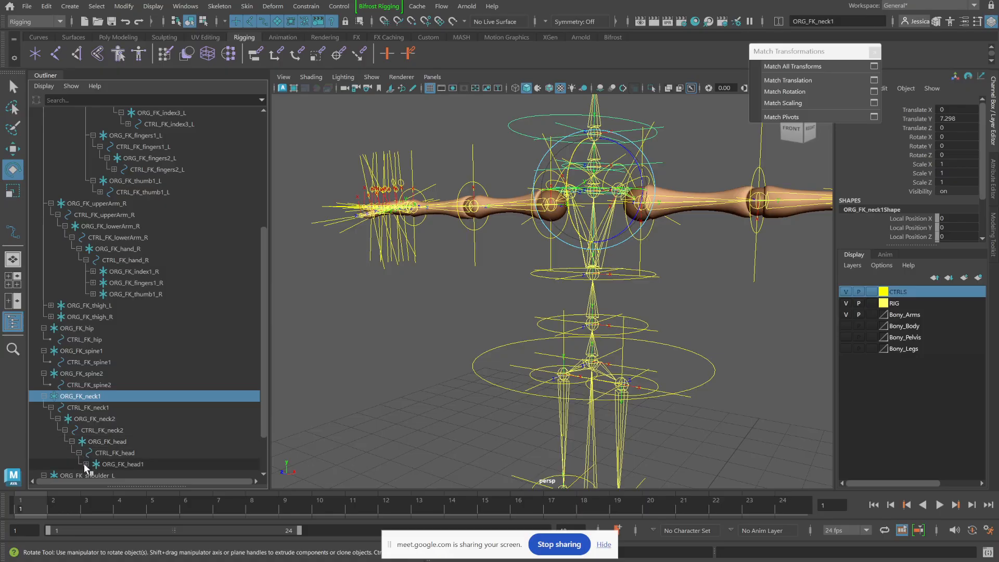
{"action": "left_click", "coordinate": [85, 463]}
{"action": "scroll", "coordinate": [86, 465], "scroll_direction": "down", "scroll_amount": 2}
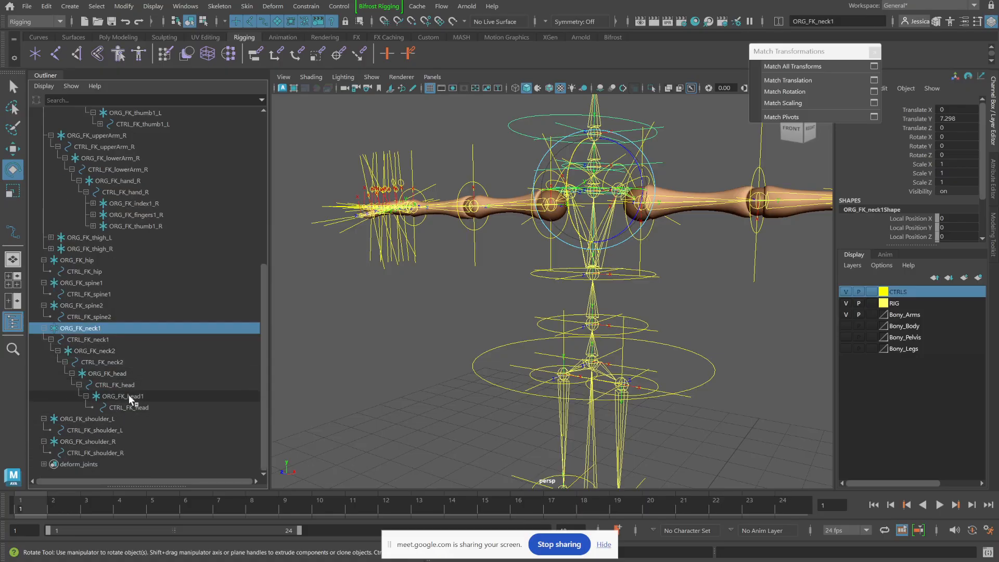
Step: Rename the CTRL_FK_head controller under ORG_FK_head1 as CTRL_FK_head1
{"action": "left_click_drag", "start_coordinate": [129, 410], "coordinate": [133, 397]}
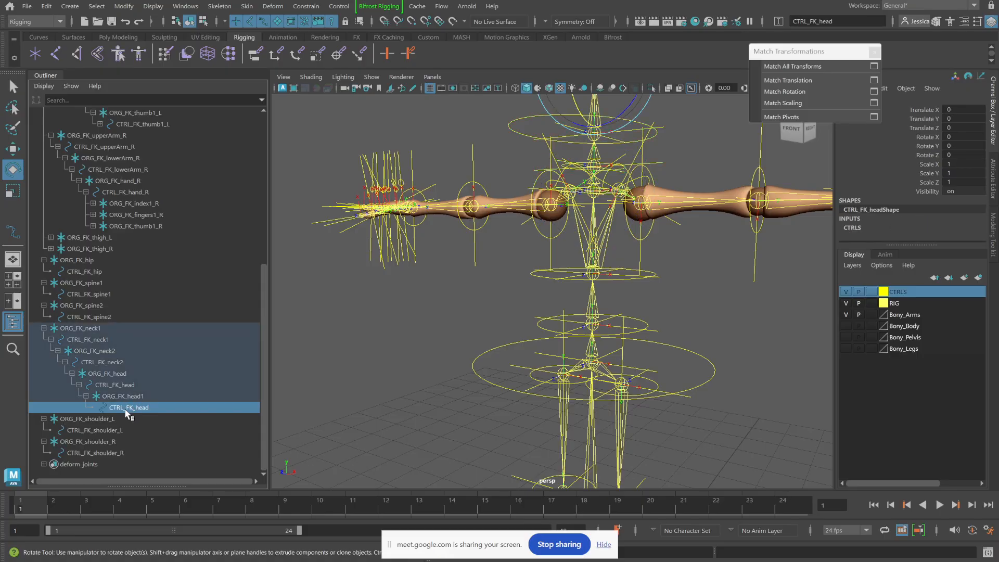
{"action": "double_click", "coordinate": [152, 406]}
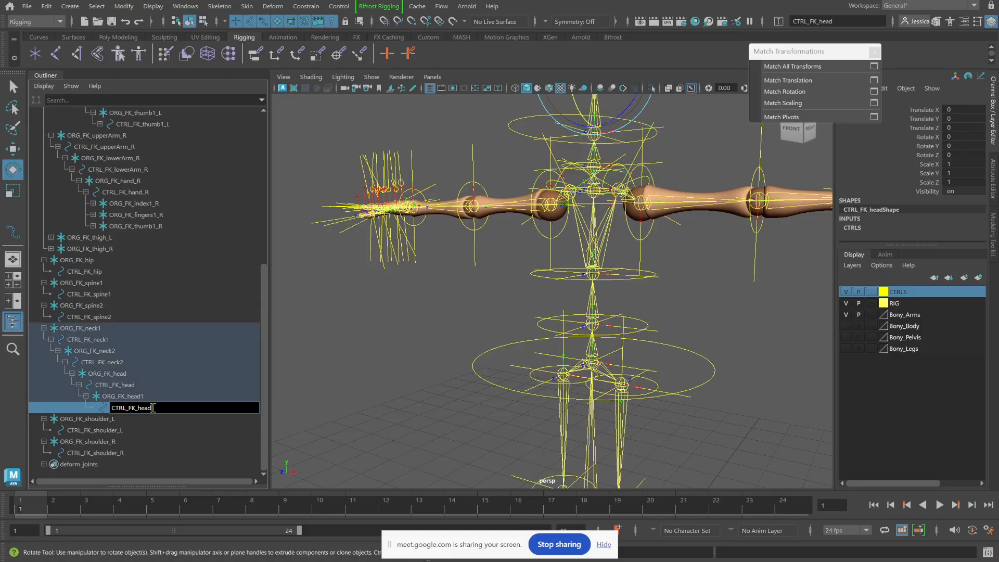
{"action": "type", "text": "1"}
{"action": "key", "text": "Return"}
{"action": "left_click", "coordinate": [148, 396]}
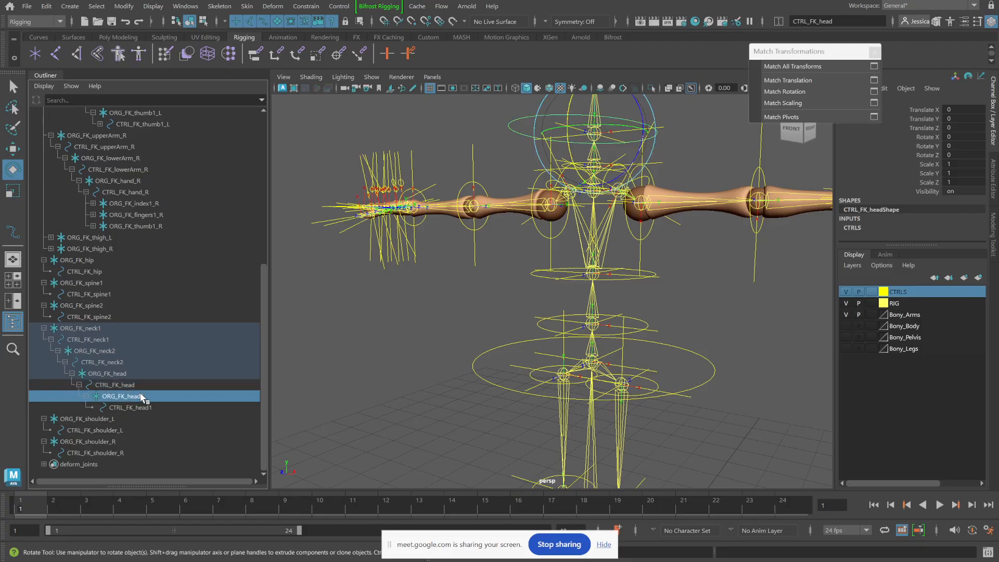
Step: Check the groups of the neck and head chain, test-rotate CTRL_FK_neck1 and undo the rotation
{"action": "left_click", "coordinate": [125, 374]}
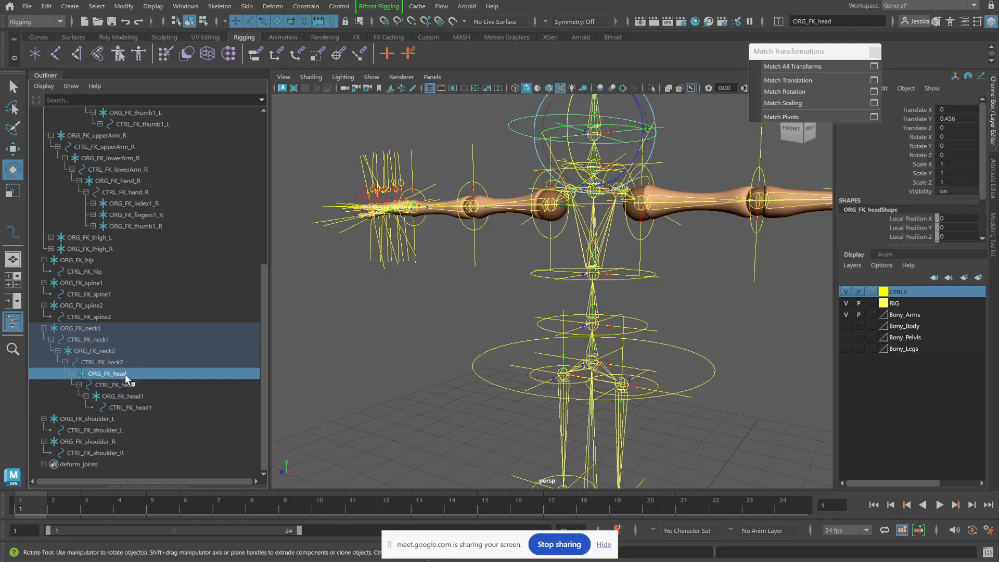
{"action": "left_click", "coordinate": [109, 352]}
{"action": "left_click", "coordinate": [78, 328]}
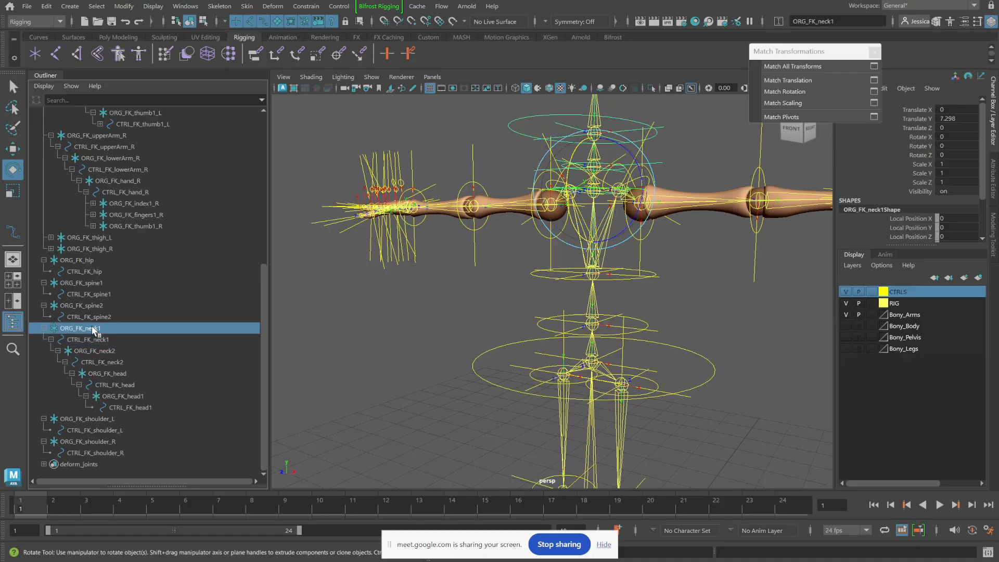
{"action": "left_click_drag", "start_coordinate": [523, 287], "coordinate": [586, 411], "text": "alt"}
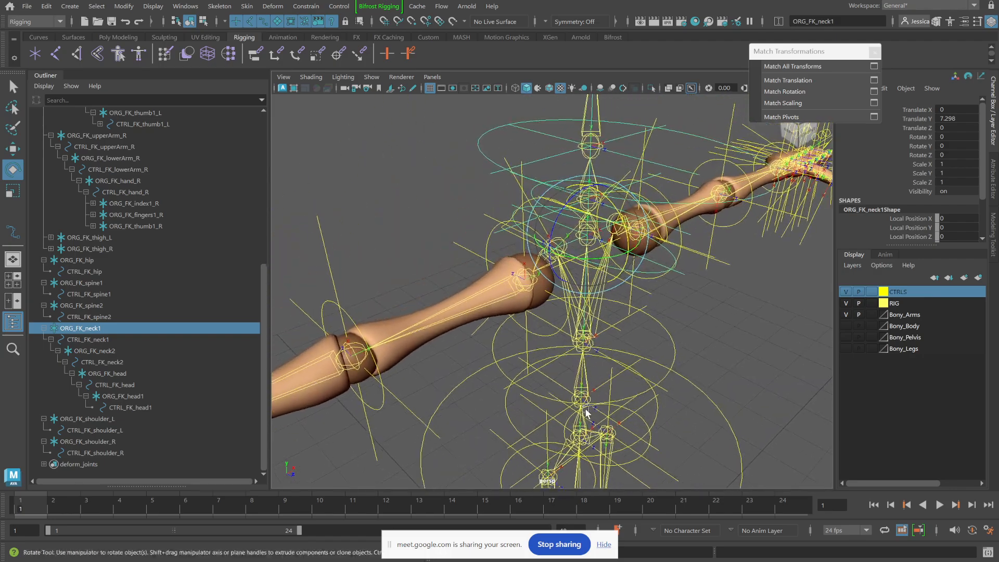
{"action": "left_click", "coordinate": [689, 316]}
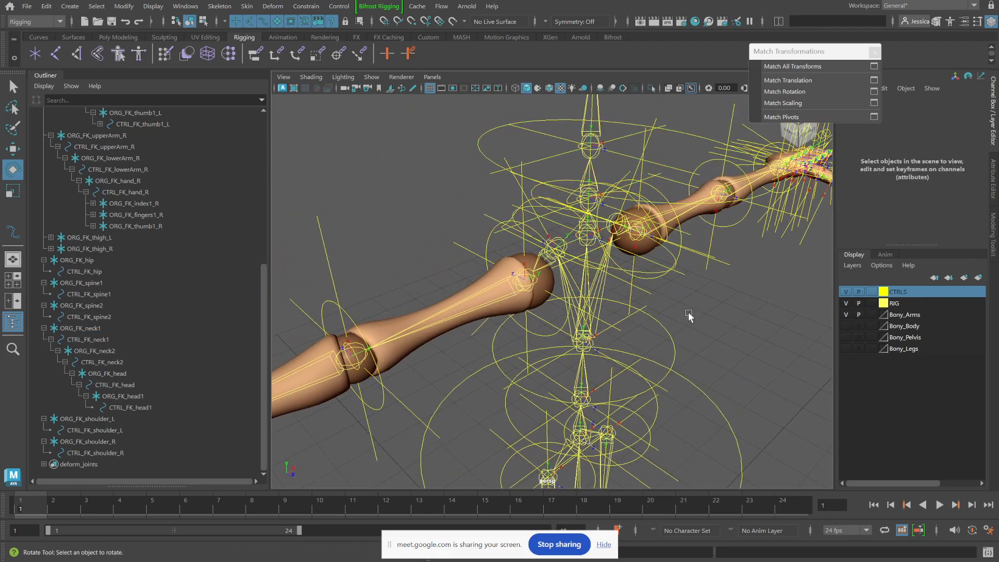
{"action": "left_click", "coordinate": [655, 275]}
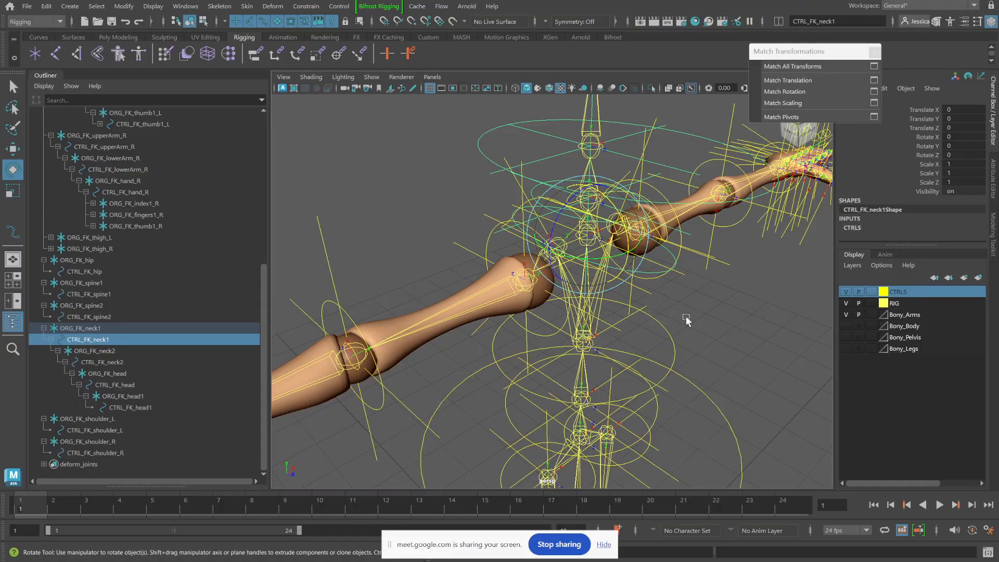
{"action": "left_click_drag", "start_coordinate": [686, 319], "coordinate": [614, 225], "text": "alt"}
{"action": "key", "text": "ctrl+z"}
{"action": "left_click_drag", "start_coordinate": [691, 330], "coordinate": [631, 325], "text": "alt"}
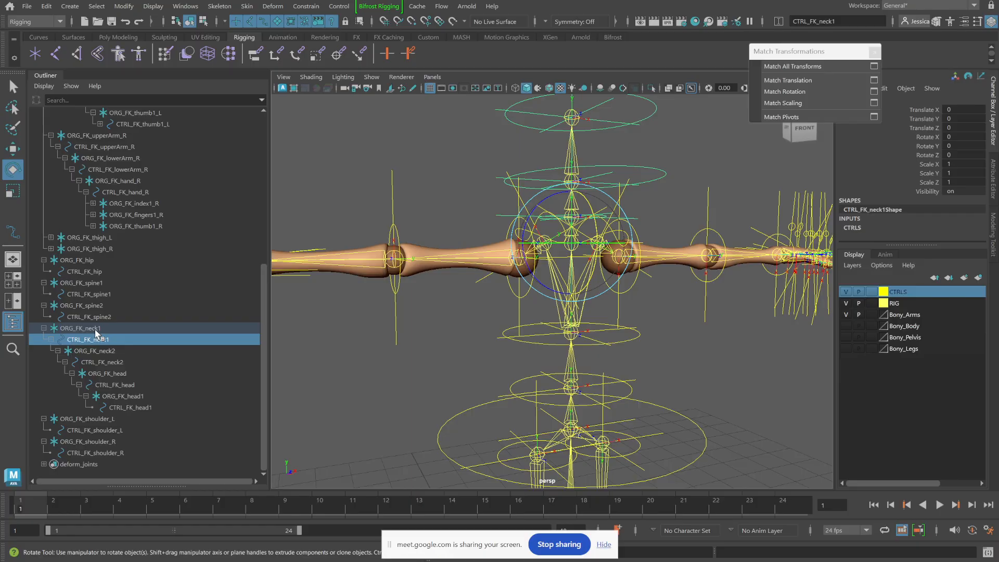
Step: Parent the CTRL_FK_neck1 controller under CTRL_FK_spine2 and reparent it under CTRL_FK_hip
{"action": "middle_click_drag", "start_coordinate": [96, 334], "coordinate": [114, 316]}
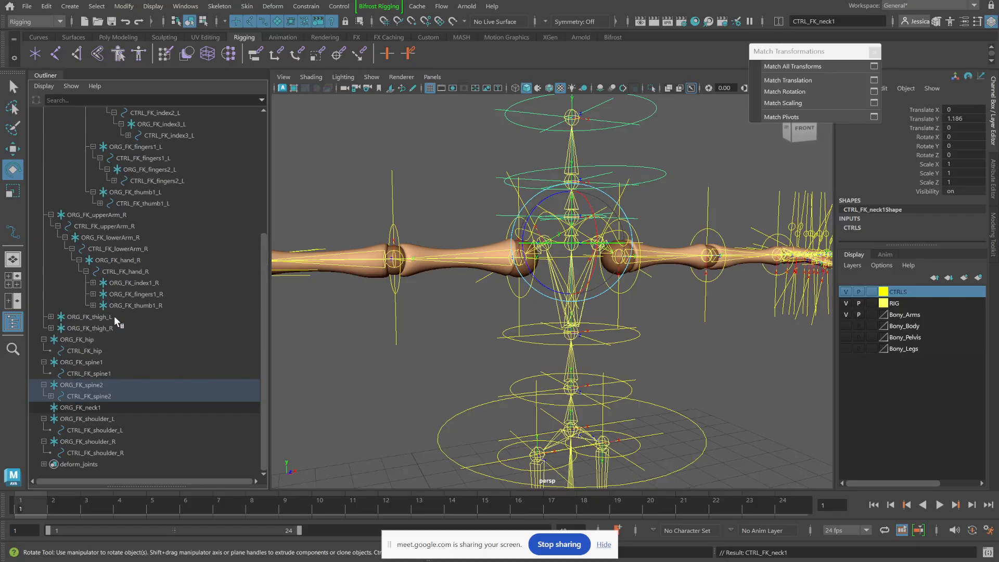
{"action": "middle_click_drag", "start_coordinate": [88, 384], "coordinate": [110, 351]}
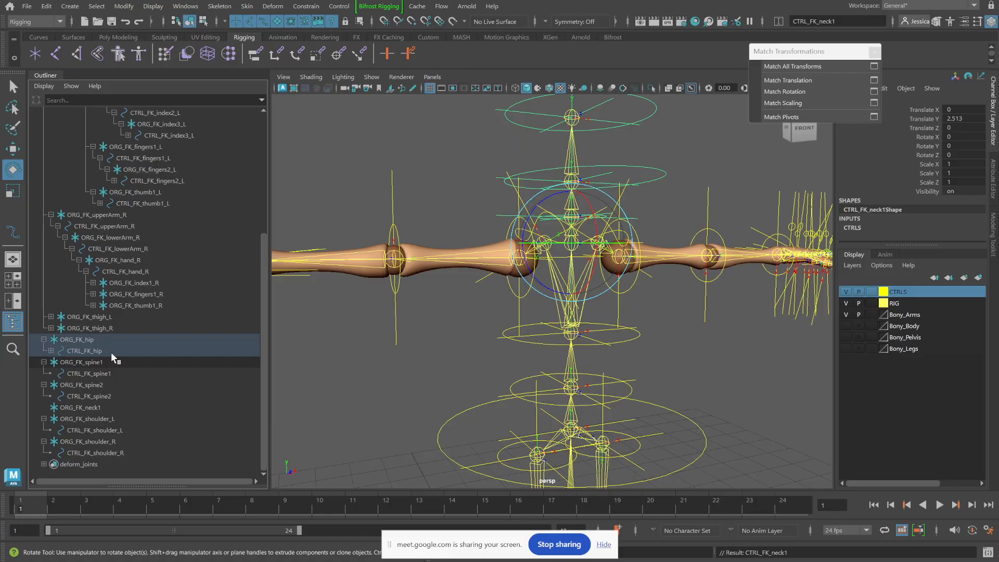
Step: Parent ORG_FK_neck1 under CTRL_FK_spine2, ORG_FK_spine2 under CTRL_FK_spine1 and ORG_FK_spine1 under CTRL_FK_hip
{"action": "left_click", "coordinate": [101, 395]}
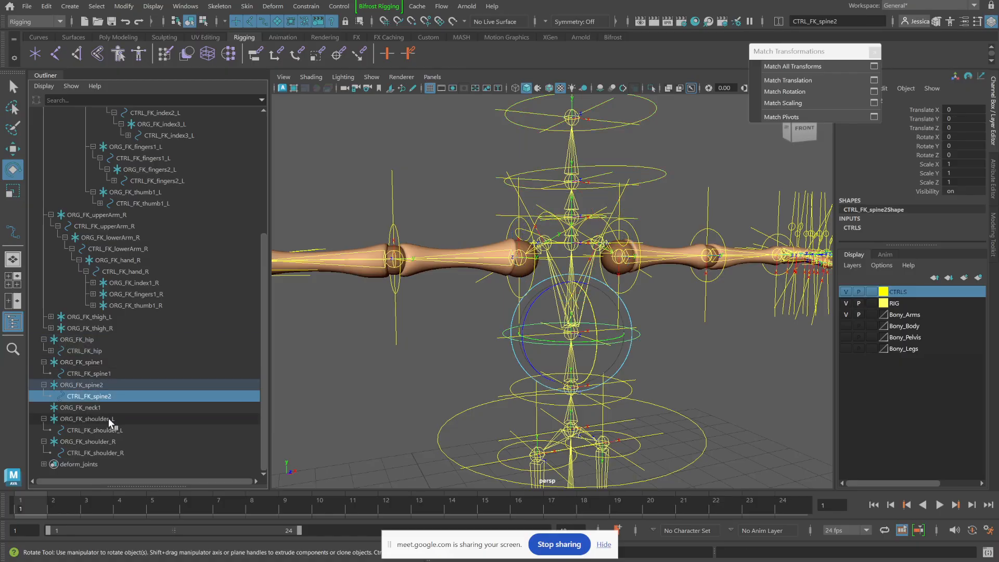
{"action": "left_click", "coordinate": [97, 408]}
{"action": "middle_click_drag", "start_coordinate": [98, 409], "coordinate": [100, 384]}
{"action": "left_click", "coordinate": [96, 397]}
{"action": "left_click", "coordinate": [99, 396]}
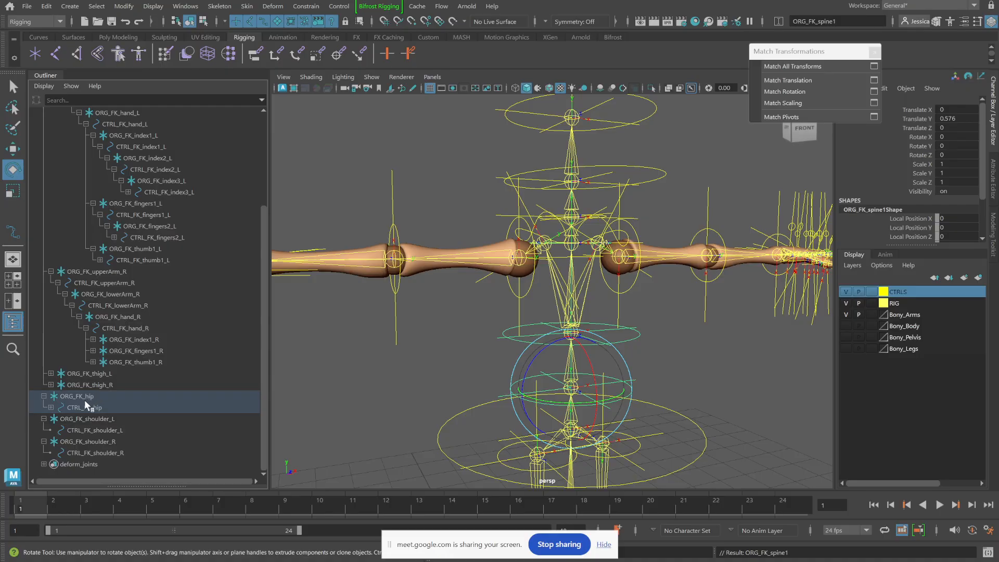
Step: Test-rotate the ORG_FK_hip group about -19 degrees around its X axis and undo the rotation
{"action": "left_click", "coordinate": [86, 397]}
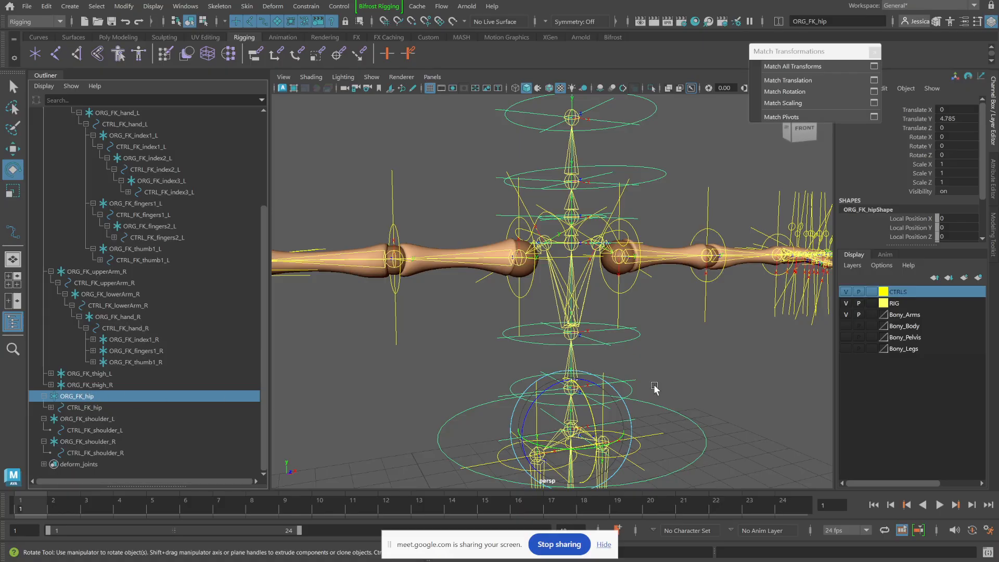
{"action": "scroll", "coordinate": [657, 346], "scroll_direction": "down", "scroll_amount": 3}
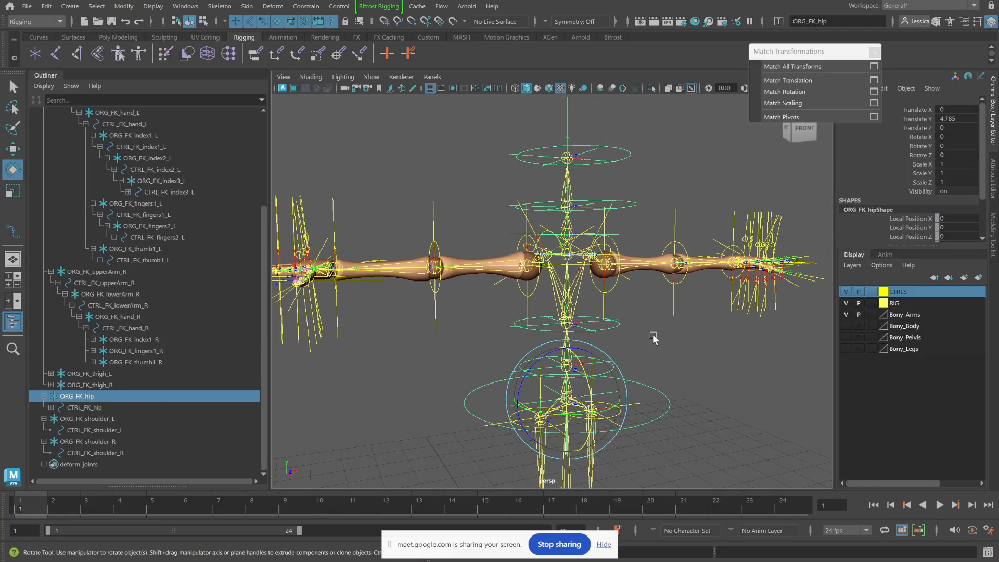
{"action": "left_click_drag", "start_coordinate": [653, 339], "coordinate": [563, 338], "text": "alt"}
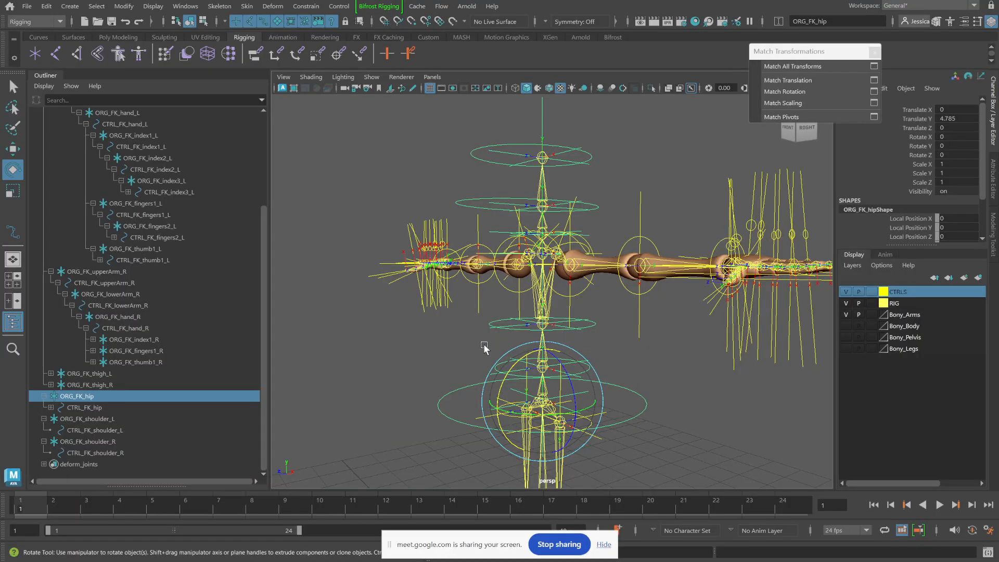
{"action": "left_click_drag", "start_coordinate": [484, 346], "coordinate": [579, 358], "text": "alt"}
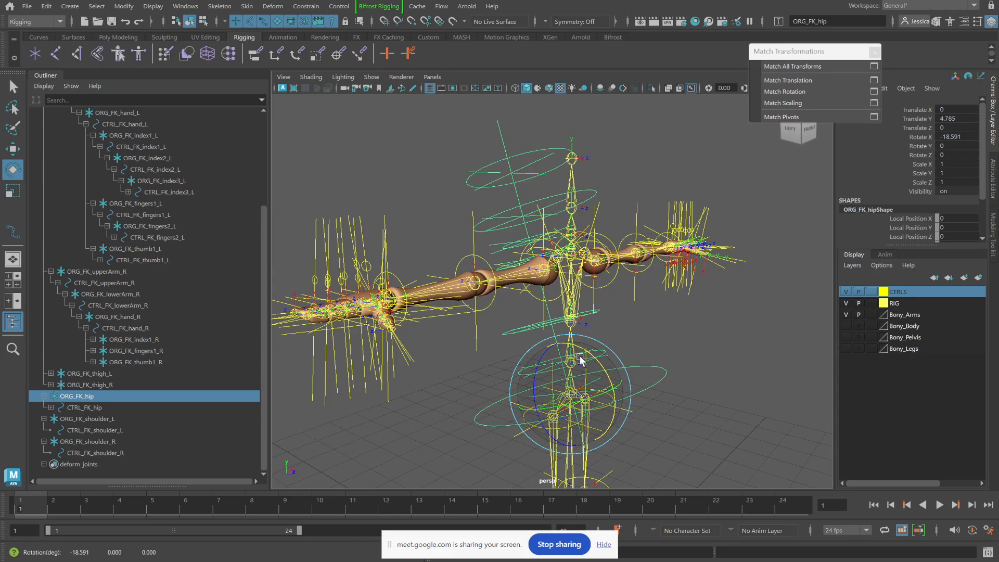
{"action": "key", "text": "ctrl+z"}
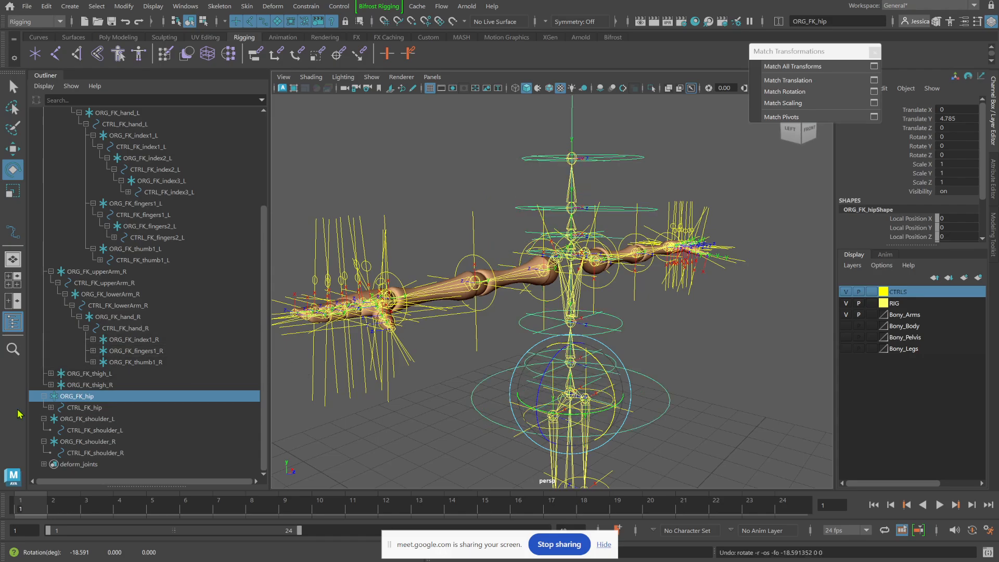
Step: Check the children of CTRL_FK_hip, and undo the hip, spine and neck parenting back through the CTRL_FK_head1 renaming
{"action": "left_click", "coordinate": [50, 407]}
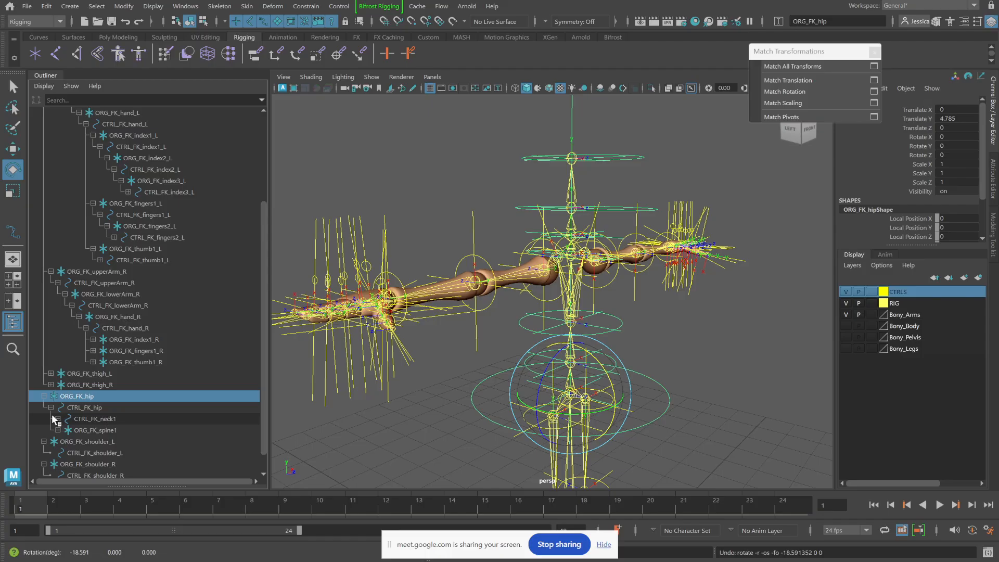
{"action": "scroll", "coordinate": [173, 364], "scroll_direction": "down", "scroll_amount": 2}
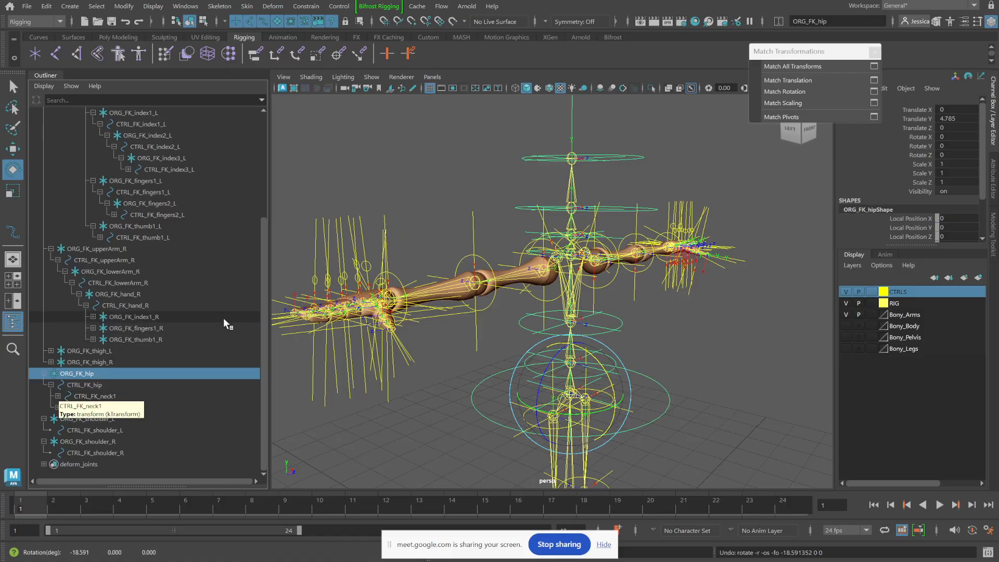
{"action": "key", "text": "ctrl+z"}
{"action": "key", "text": "ctrl+z"}
{"action": "key", "text": "ctrl+z"}
{"action": "key", "text": "ctrl+z"}
{"action": "key", "text": "ctrl+z"}
{"action": "key", "text": "ctrl+z"}
{"action": "key", "text": "ctrl+z"}
{"action": "key", "text": "ctrl+z"}
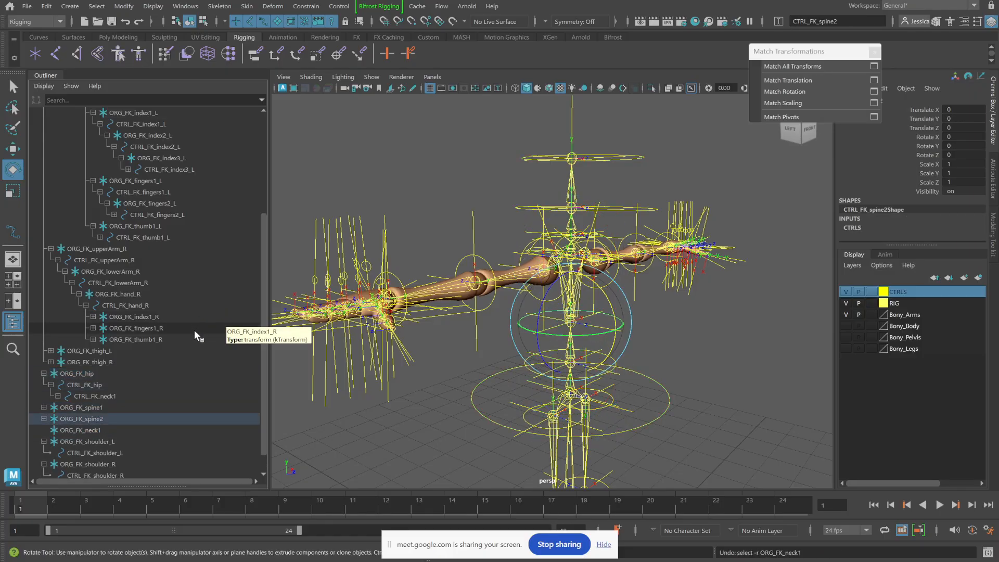
{"action": "key", "text": "ctrl+z"}
{"action": "key", "text": "ctrl+z"}
{"action": "key", "text": "ctrl+z"}
{"action": "key", "text": "ctrl+z"}
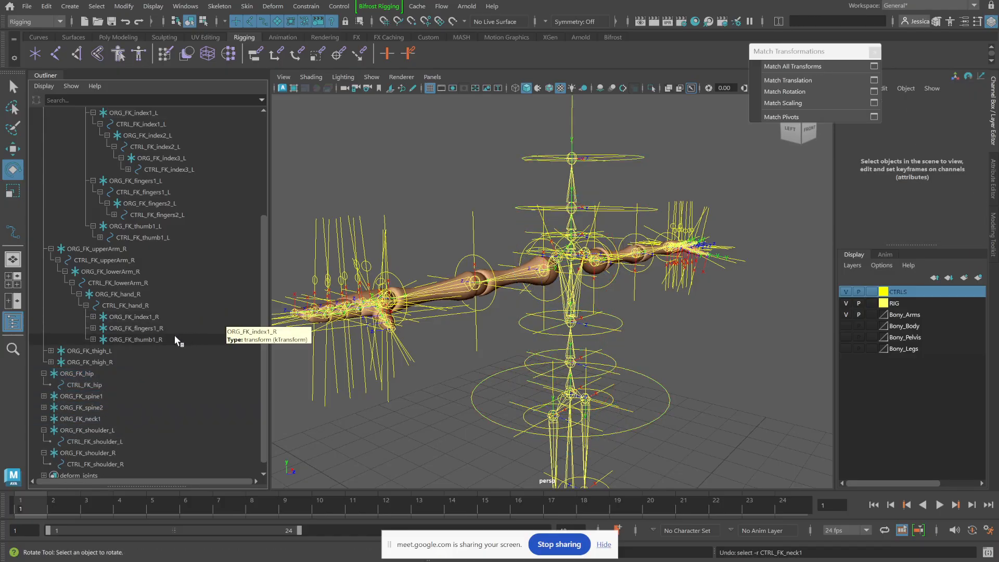
{"action": "key", "text": "ctrl+z"}
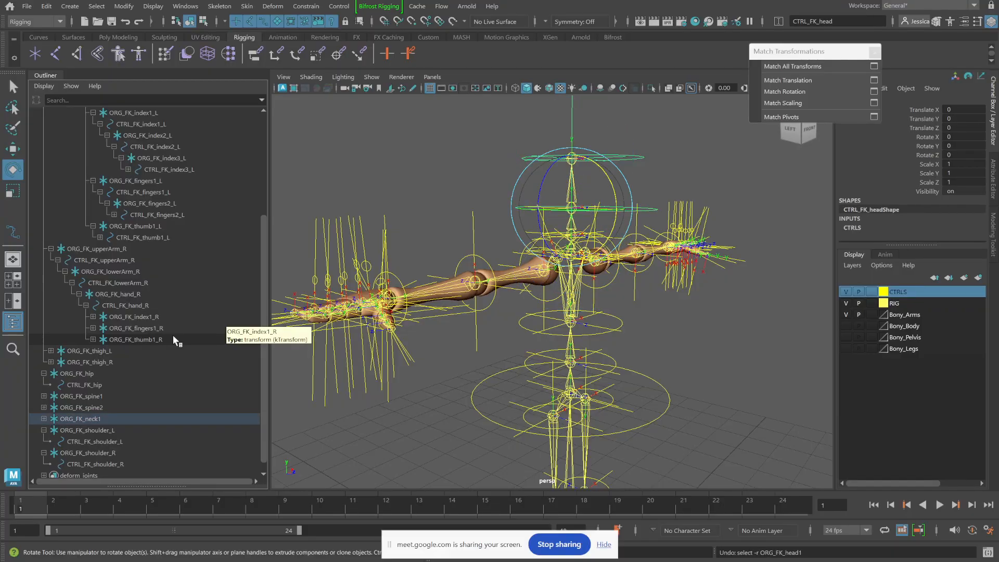
{"action": "key", "text": "ctrl+z"}
Step: Expand the ORG_FK_spine1, ORG_FK_spine2 and ORG_FK_neck1 groups down to CTRL_FK_head to check their nesting
{"action": "left_click", "coordinate": [44, 418]}
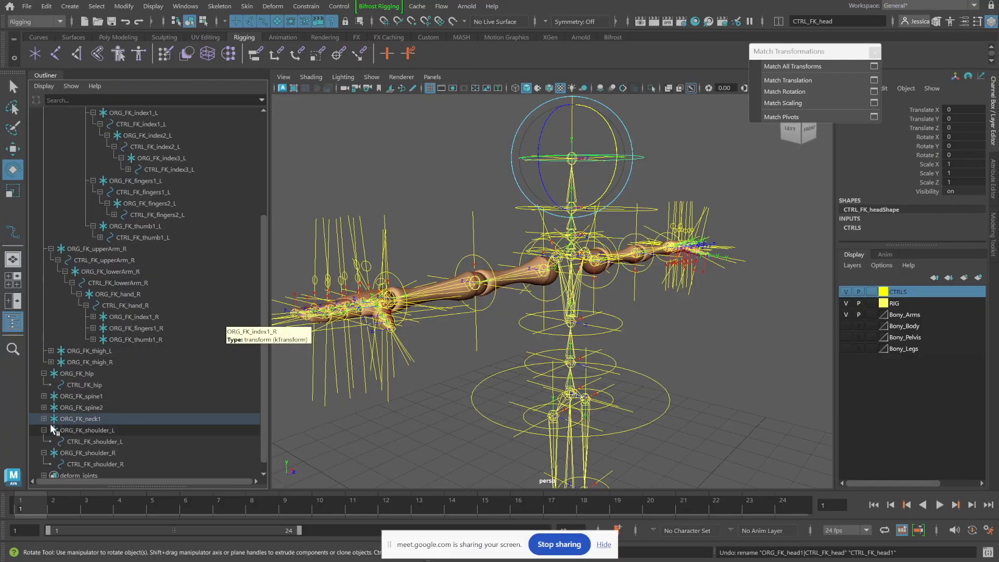
{"action": "left_click", "coordinate": [44, 408]}
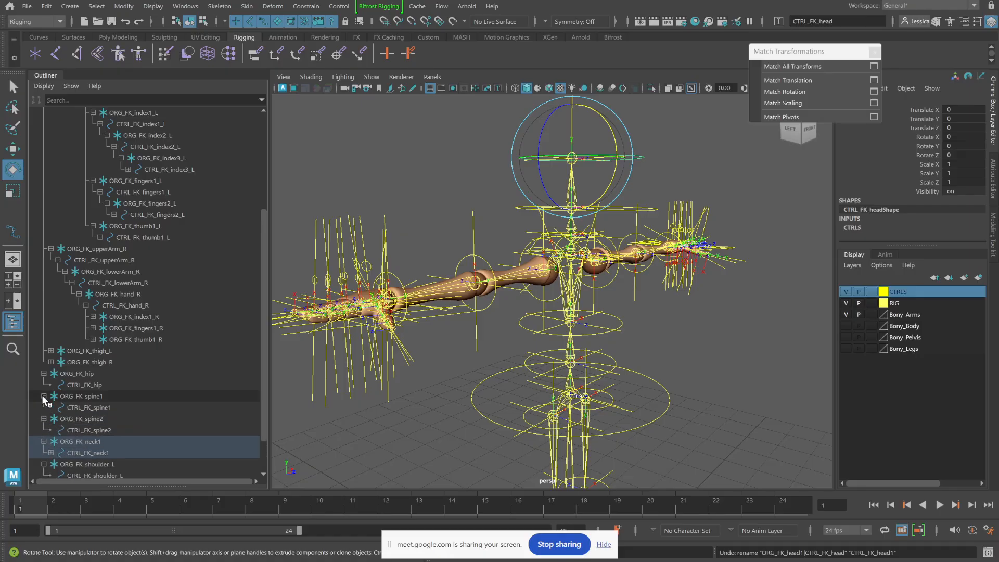
{"action": "left_click", "coordinate": [44, 396]}
{"action": "scroll", "coordinate": [51, 407], "scroll_direction": "down", "scroll_amount": 2}
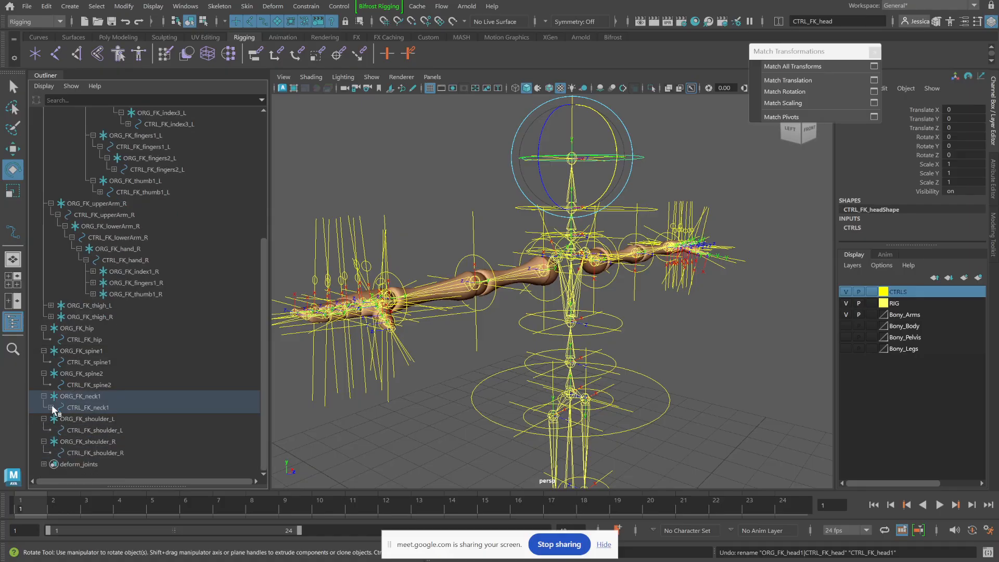
{"action": "left_click", "coordinate": [51, 407]}
{"action": "left_click", "coordinate": [58, 419]}
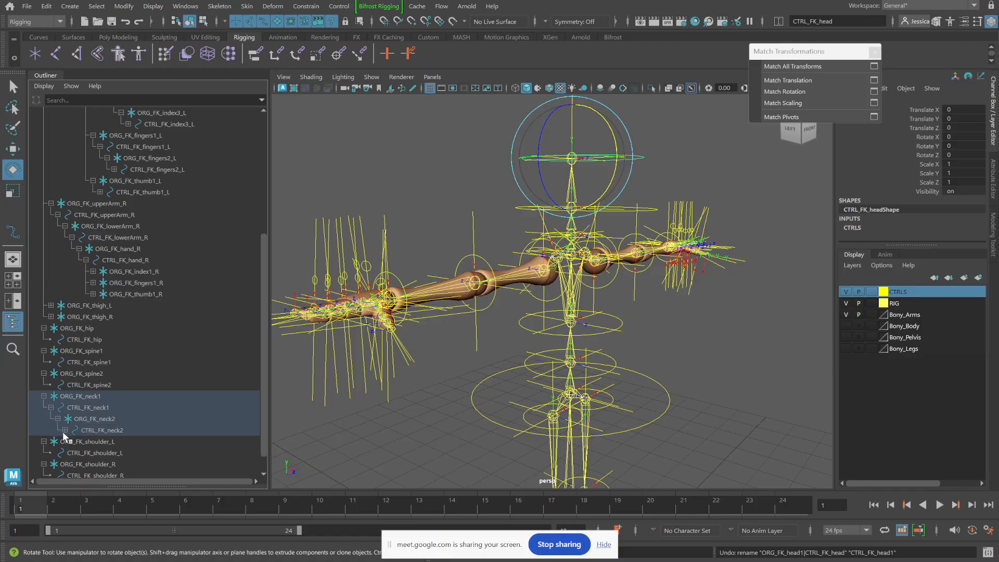
{"action": "left_click", "coordinate": [65, 430]}
{"action": "left_click", "coordinate": [72, 442]}
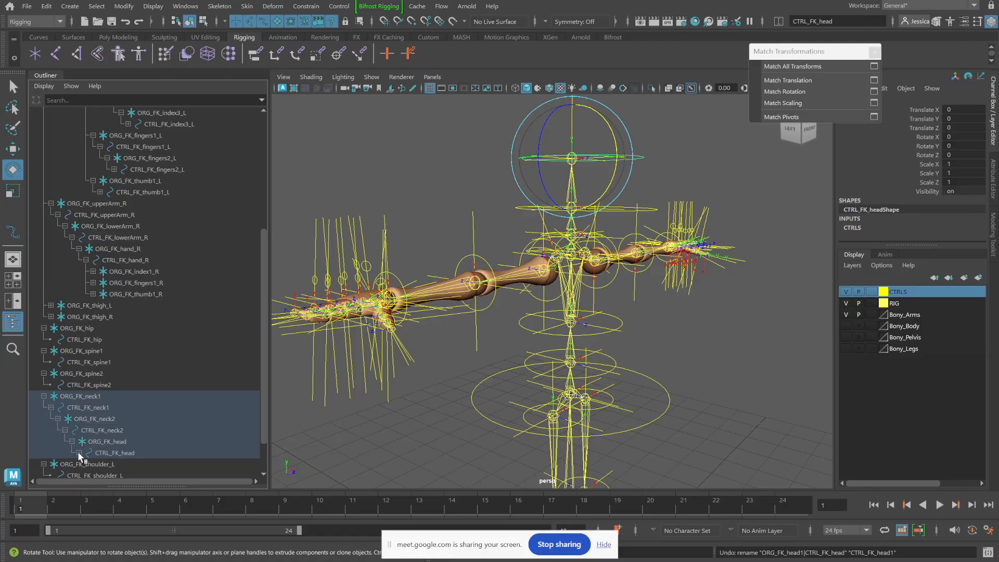
Step: Parent ORG_FK_neck1 under CTRL_FK_spine2, ORG_FK_spine2 under CTRL_FK_spine1, and ORG_FK_spine1 under CTRL_FK_hip
{"action": "left_click", "coordinate": [82, 399]}
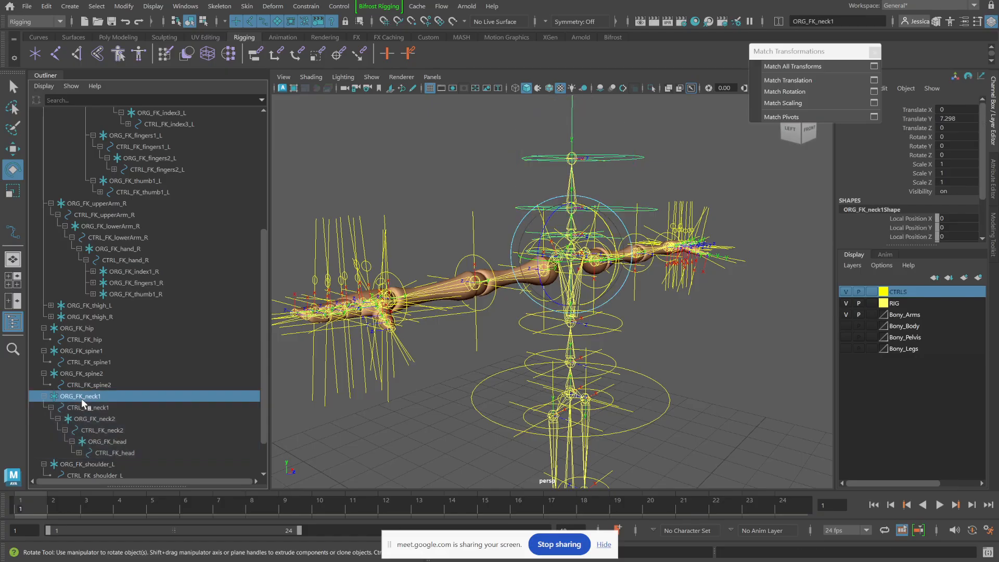
{"action": "middle_click_drag", "start_coordinate": [82, 400], "coordinate": [97, 387]}
{"action": "left_click", "coordinate": [92, 396]}
{"action": "left_click", "coordinate": [95, 398]}
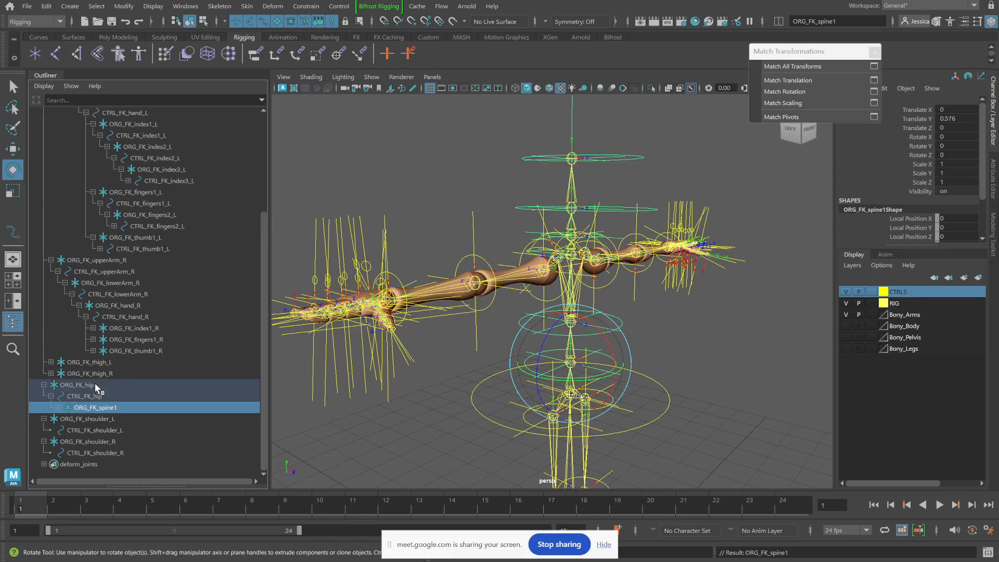
Step: Expand the chain under CTRL_FK_hip through the spine, neck and head groups to verify the order of groups and controllers
{"action": "left_click", "coordinate": [58, 407]}
{"action": "left_click", "coordinate": [65, 419]}
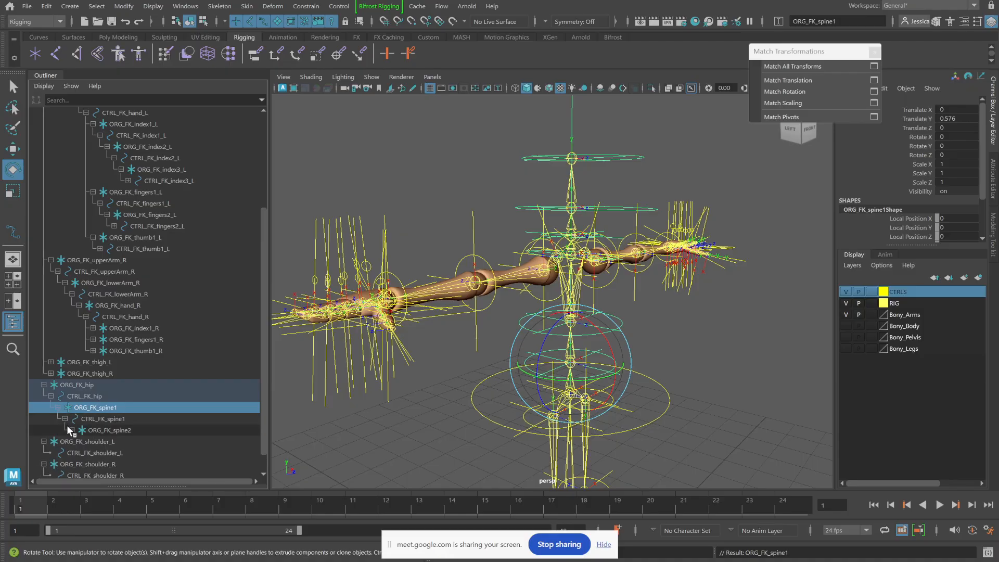
{"action": "left_click", "coordinate": [72, 431]}
{"action": "left_click", "coordinate": [78, 442]}
{"action": "left_click", "coordinate": [86, 452]}
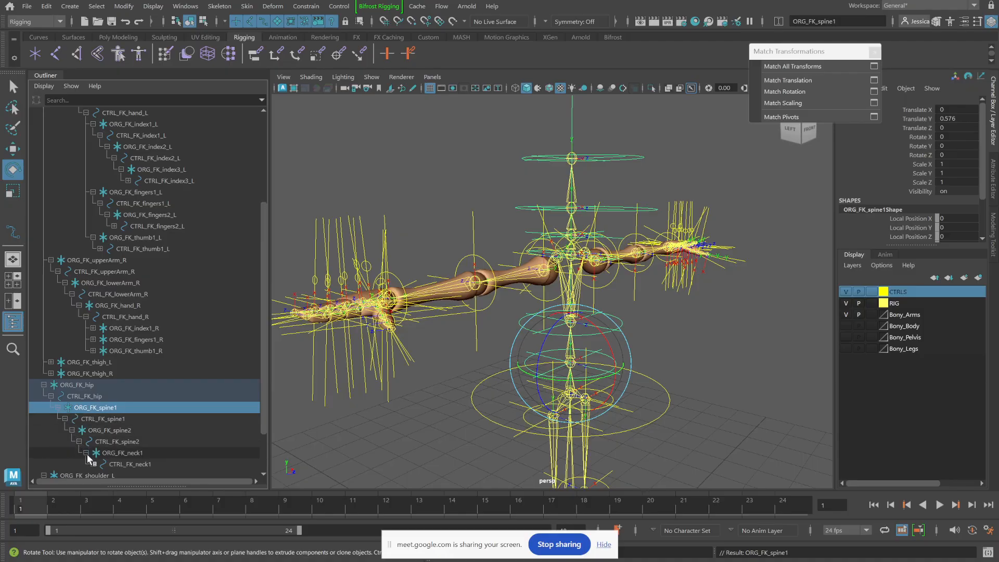
{"action": "scroll", "coordinate": [101, 440], "scroll_direction": "down", "scroll_amount": 2}
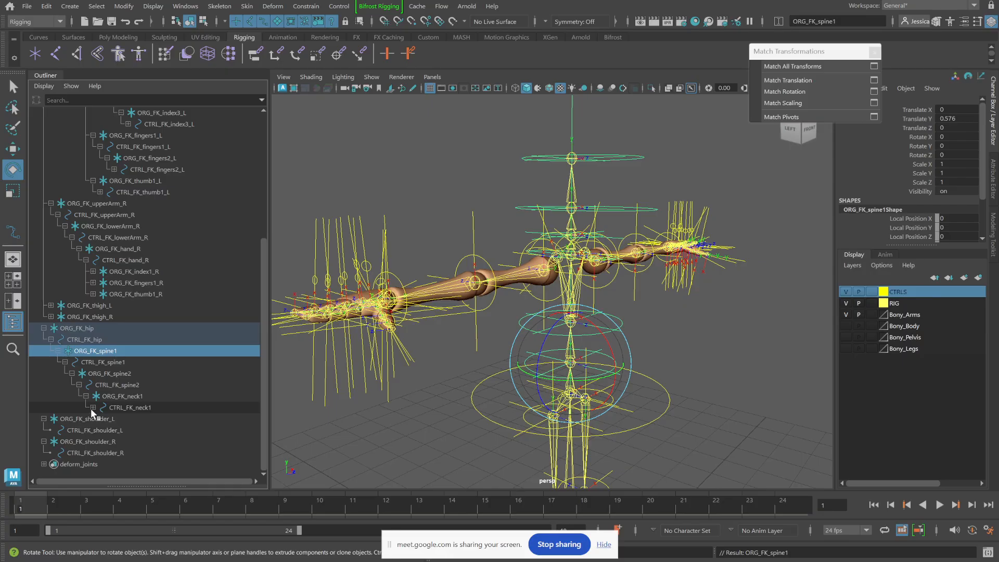
{"action": "left_click", "coordinate": [92, 407]}
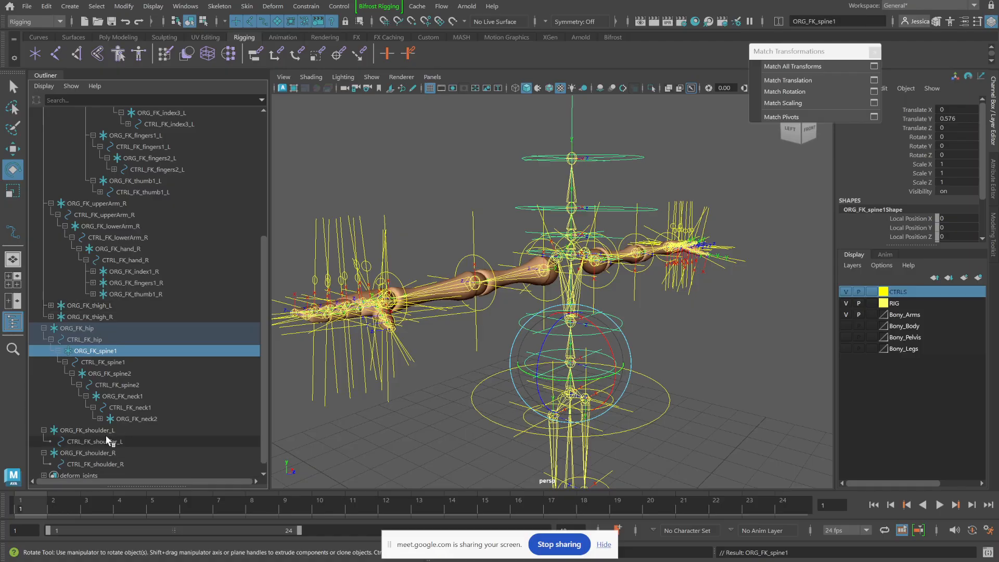
{"action": "left_click", "coordinate": [99, 419]}
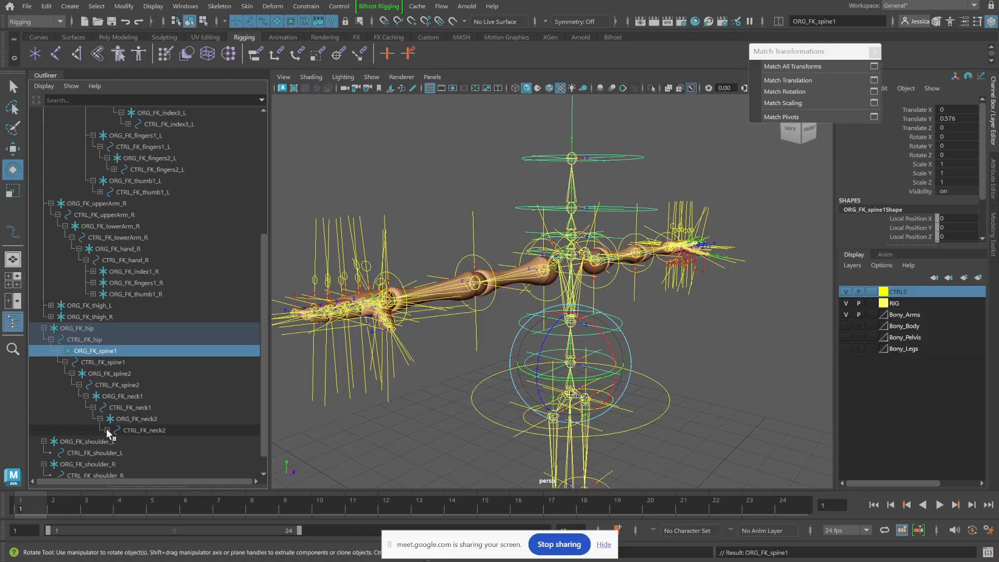
{"action": "left_click", "coordinate": [107, 430]}
{"action": "left_click", "coordinate": [114, 441]}
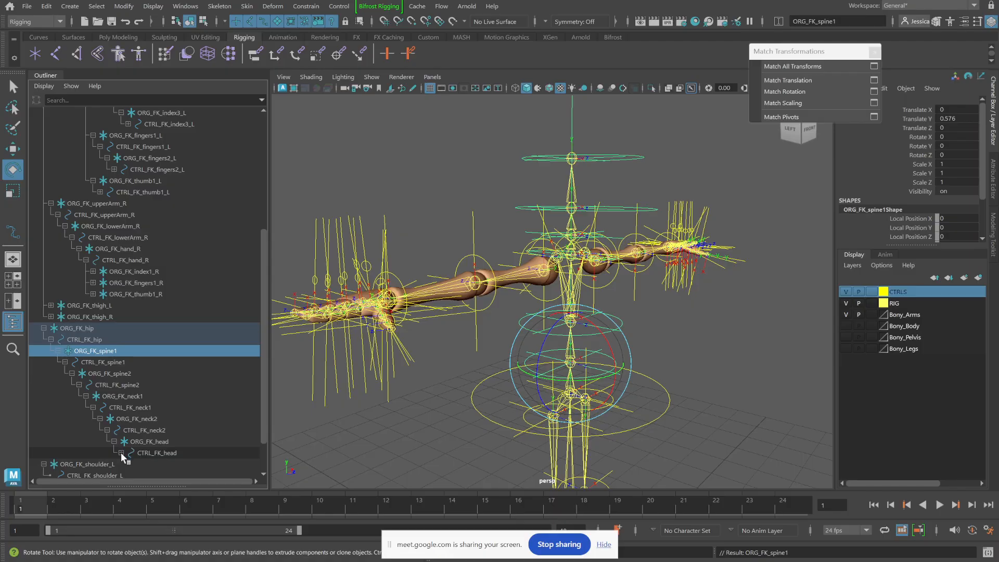
{"action": "left_click", "coordinate": [120, 453]}
{"action": "left_click", "coordinate": [128, 464]}
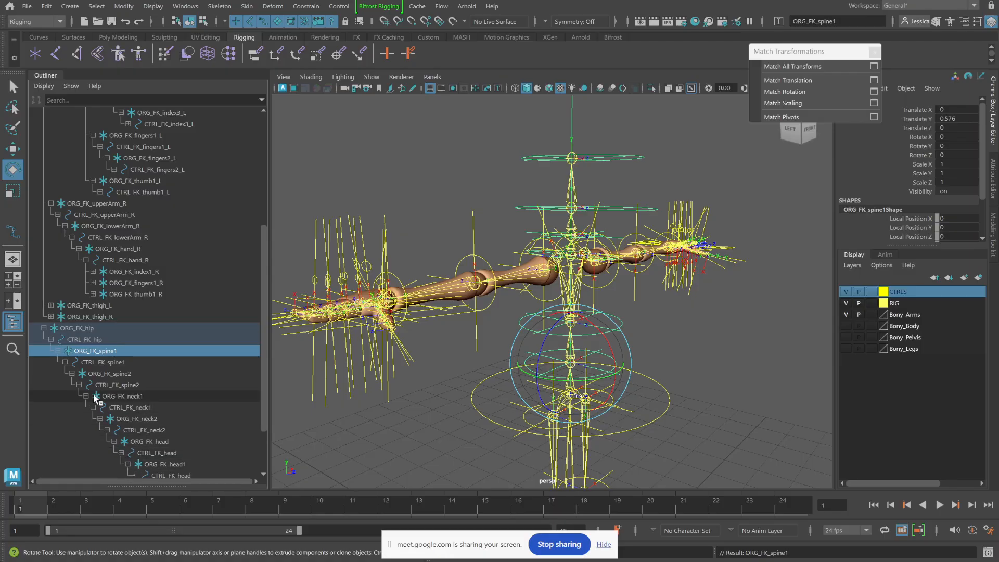
Step: Rename the controller inside the ORG_FK_head1 group as CTRL_FK_head1
{"action": "double_click", "coordinate": [195, 476]}
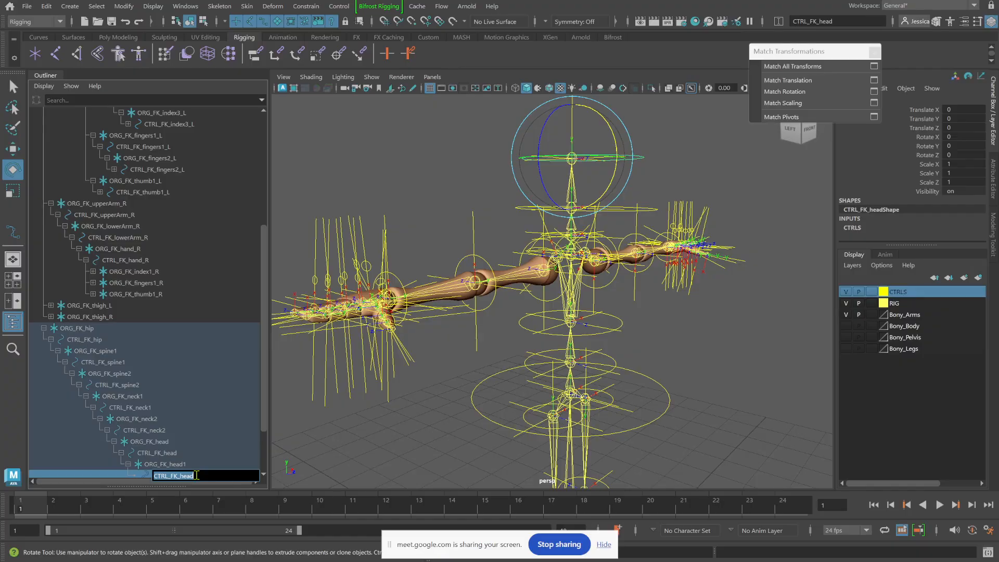
{"action": "type", "text": "1"}
{"action": "key", "text": "Return"}
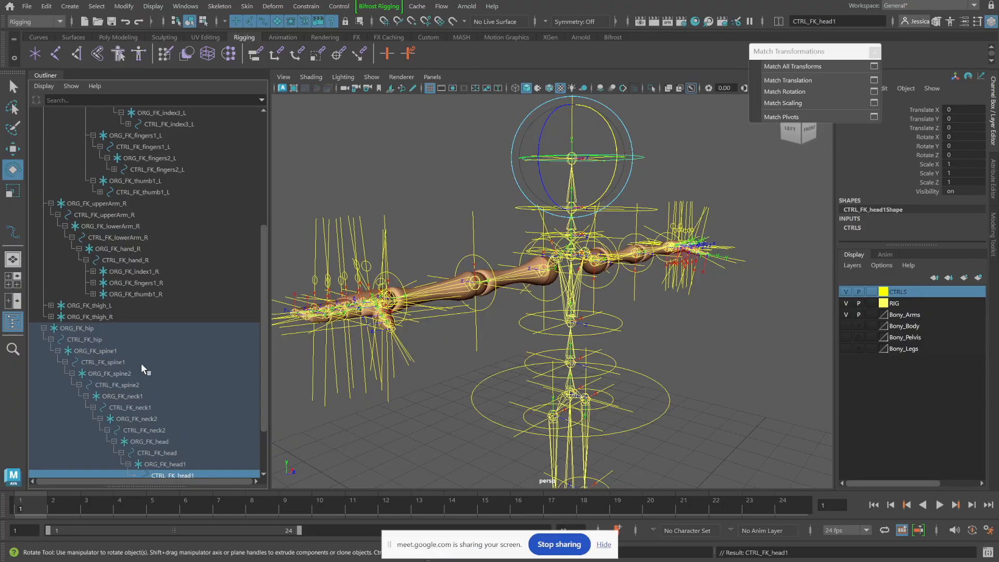
Step: Select the whole chain from CTRL_FK_head1 up to ORG_FK_hip and examine the shoulder and chest area of the rig
{"action": "left_click", "coordinate": [108, 328]}
{"action": "scroll", "coordinate": [109, 328], "scroll_direction": "down", "scroll_amount": 2}
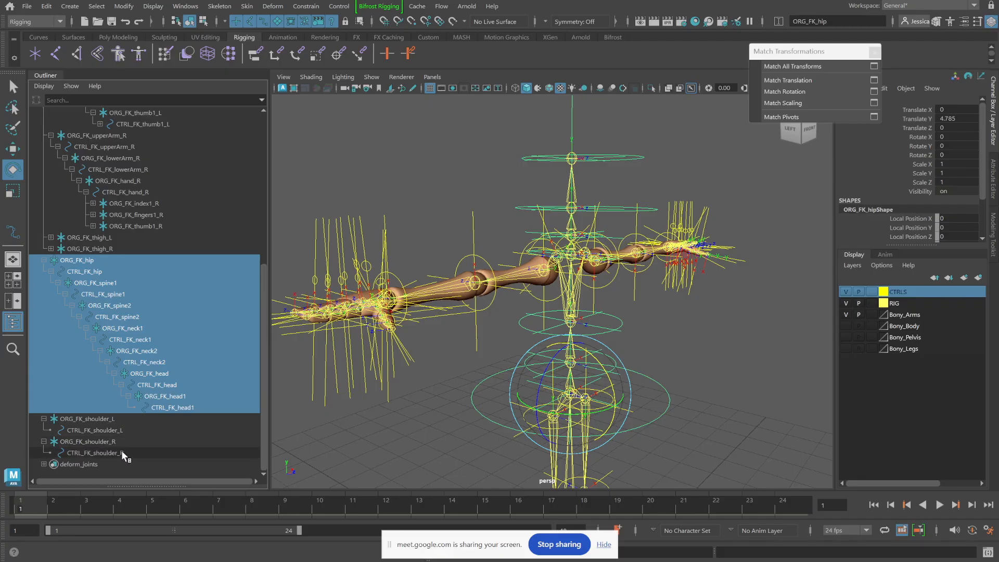
{"action": "left_click_drag", "start_coordinate": [593, 356], "coordinate": [582, 317], "text": "alt"}
{"action": "right_click_drag", "start_coordinate": [582, 318], "coordinate": [627, 360], "text": "alt"}
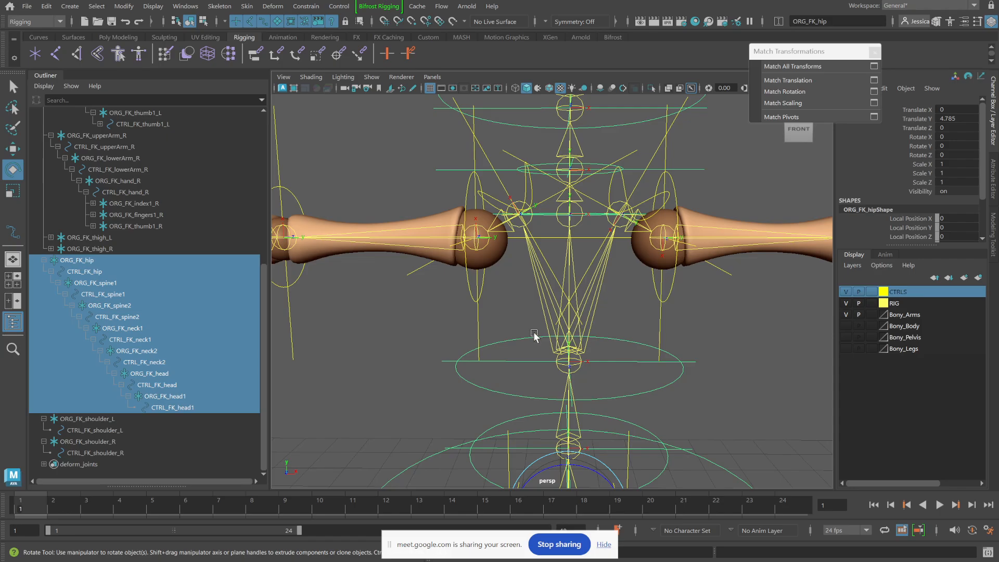
Step: Parent the ORG_FK_shoulder_L and ORG_FK_shoulder_R groups under the CTRL_FK_spine2 controller
{"action": "left_click", "coordinate": [645, 395]}
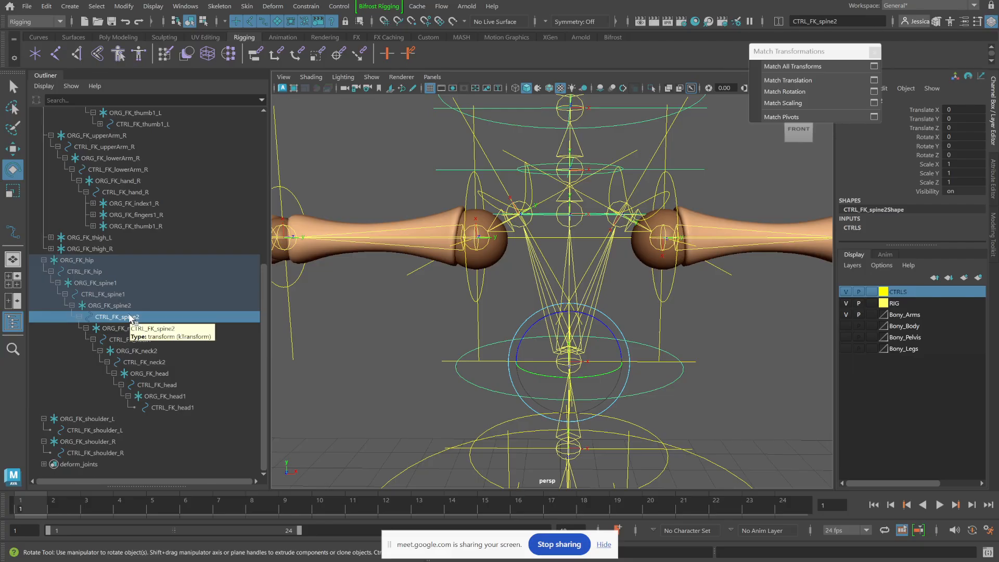
{"action": "mouse_move", "coordinate": [645, 400]}
{"action": "left_mouse_down", "text": "alt"}
{"action": "mouse_move", "coordinate": [609, 390]}
{"action": "mouse_move", "coordinate": [642, 403]}
{"action": "mouse_move", "coordinate": [629, 399]}
{"action": "left_mouse_up", "text": "alt"}
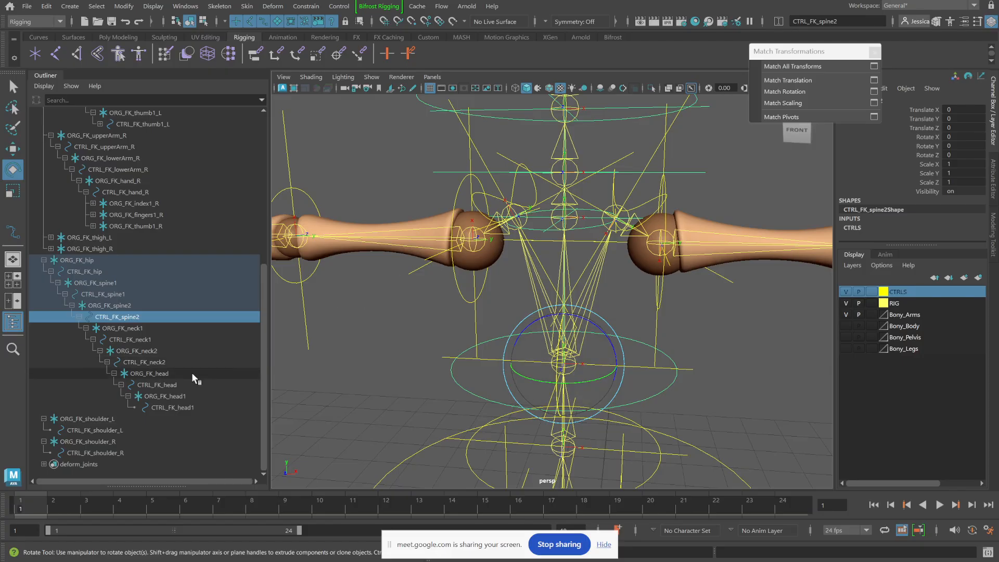
{"action": "left_click", "coordinate": [83, 418]}
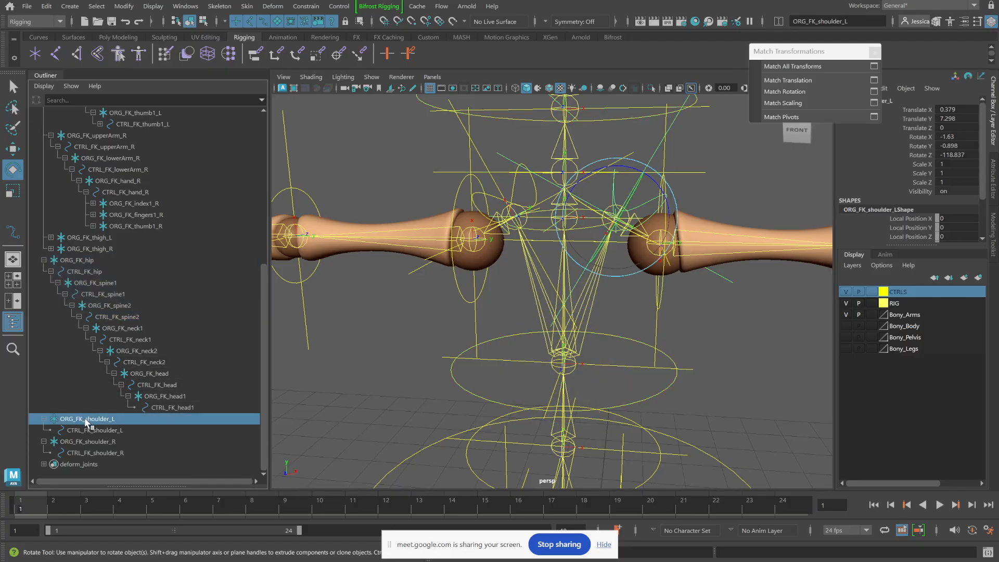
{"action": "left_click_drag", "start_coordinate": [86, 422], "coordinate": [130, 317]}
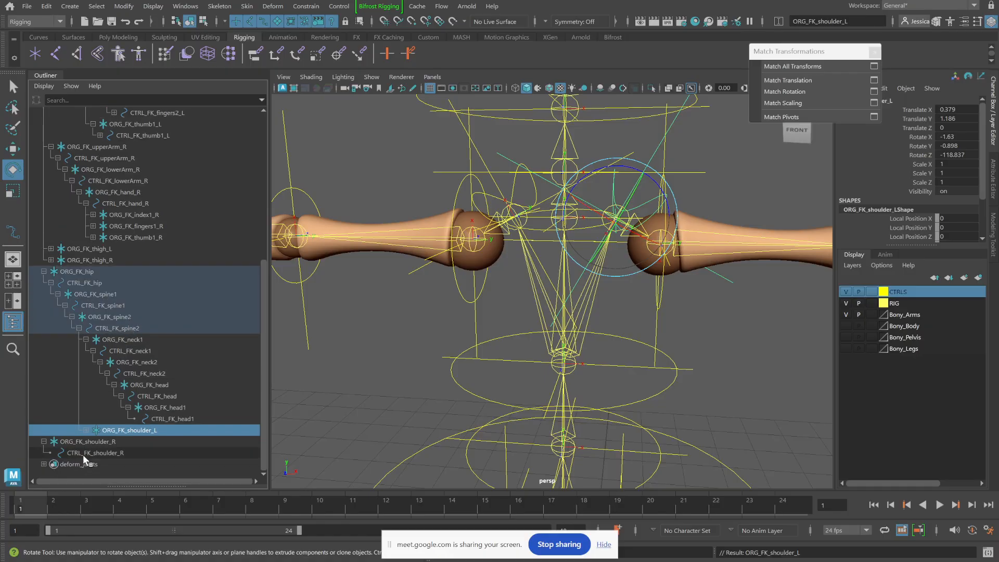
{"action": "left_click", "coordinate": [90, 441]}
{"action": "left_click_drag", "start_coordinate": [91, 442], "coordinate": [119, 328]}
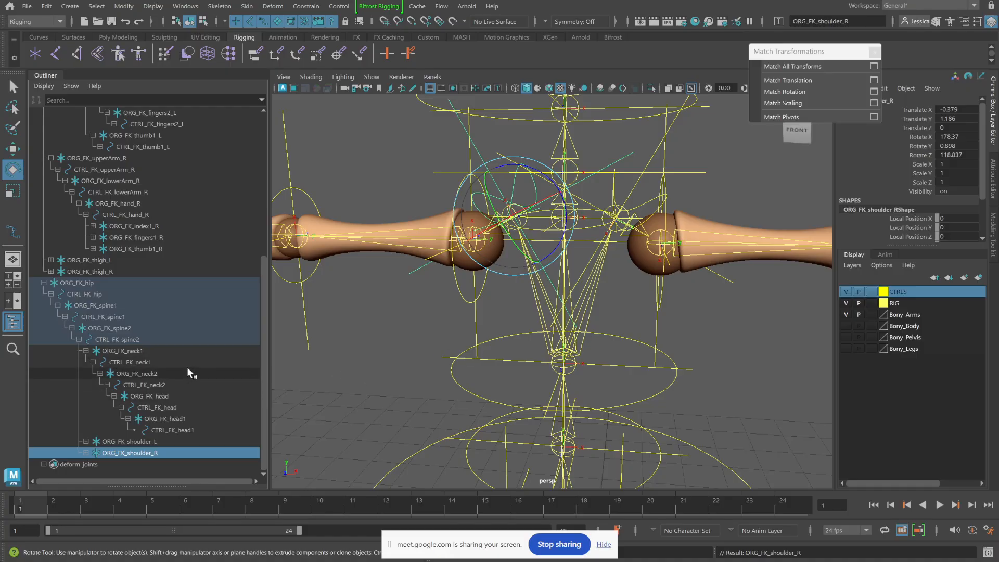
Step: Review the hip-to-head chain, test-rotate CTRL_FK_spine2 about 39 degrees around its X axis and undo the rotation
{"action": "left_click", "coordinate": [177, 431]}
{"action": "left_click", "coordinate": [78, 283], "text": "shift"}
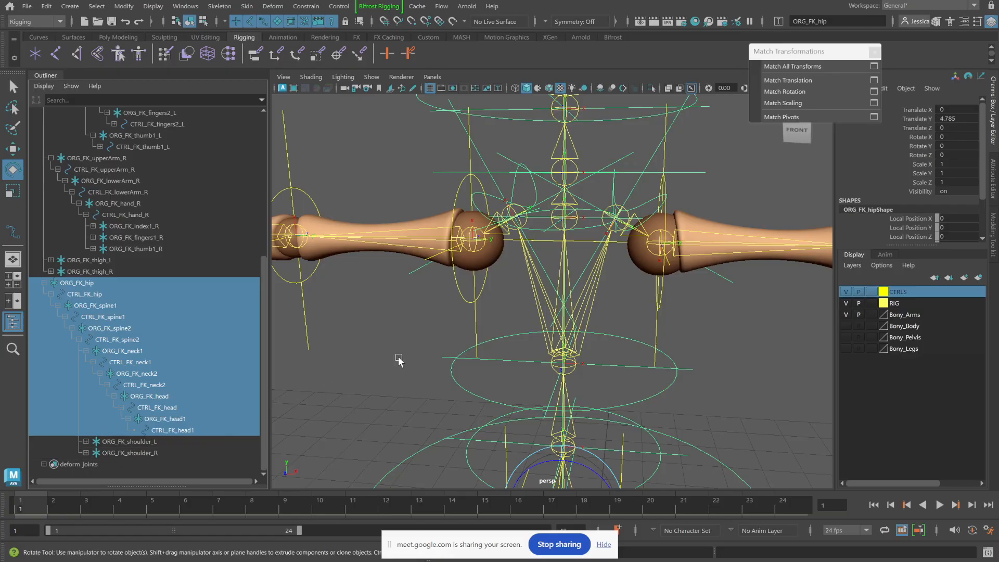
{"action": "left_click", "coordinate": [462, 384]}
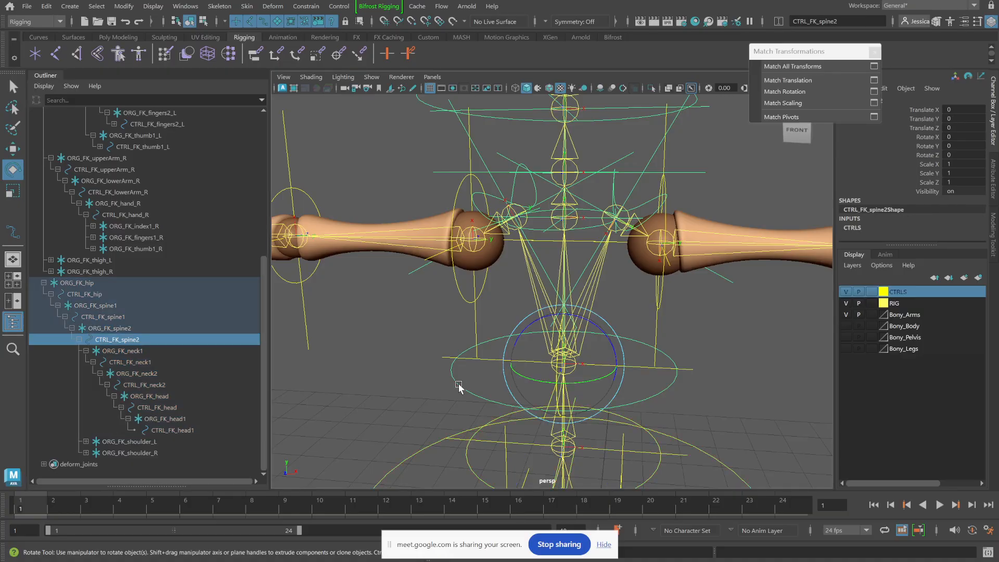
{"action": "scroll", "coordinate": [540, 381], "scroll_direction": "down", "scroll_amount": 3}
{"action": "left_click_drag", "start_coordinate": [539, 381], "coordinate": [491, 380], "text": "alt"}
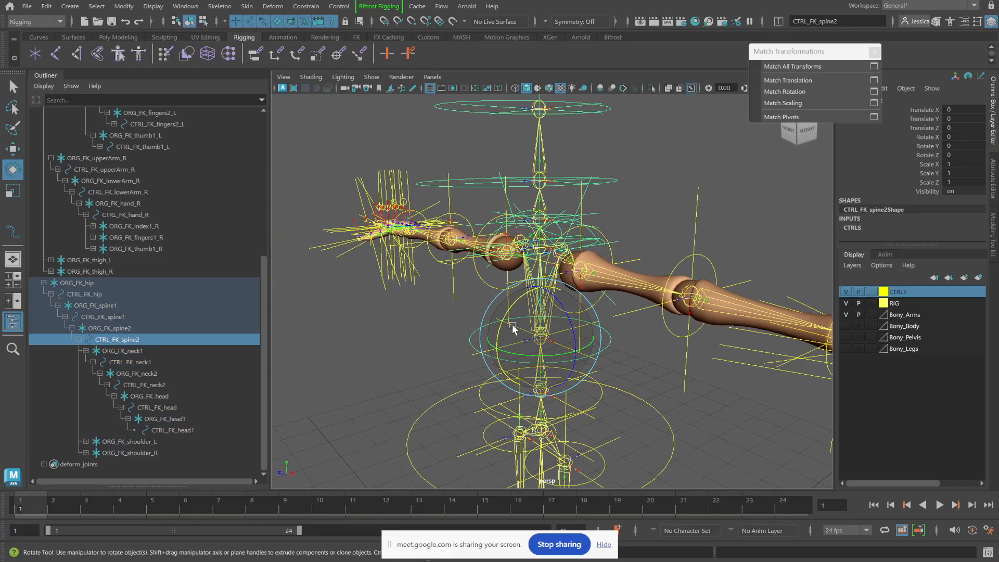
{"action": "left_click_drag", "start_coordinate": [509, 326], "coordinate": [543, 349]}
{"action": "left_click_drag", "start_coordinate": [422, 349], "coordinate": [331, 363], "text": "alt"}
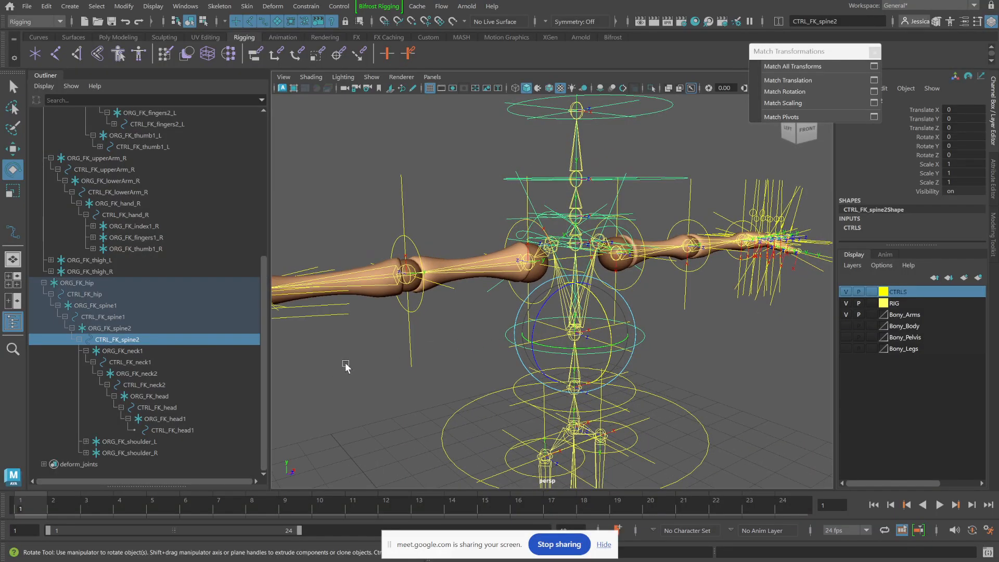
{"action": "left_click_drag", "start_coordinate": [445, 353], "coordinate": [540, 350], "text": "alt"}
{"action": "key", "text": "ctrl+z"}
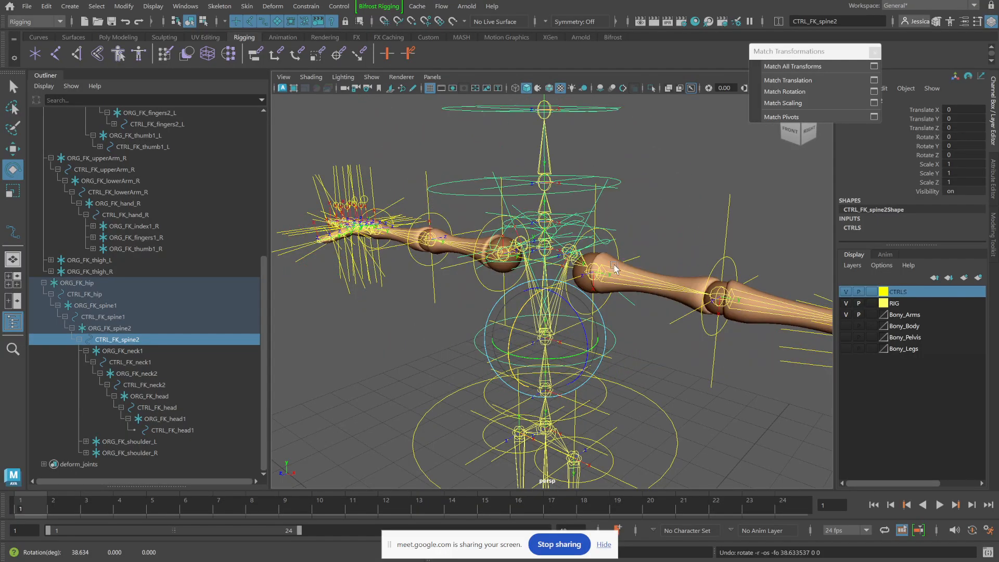
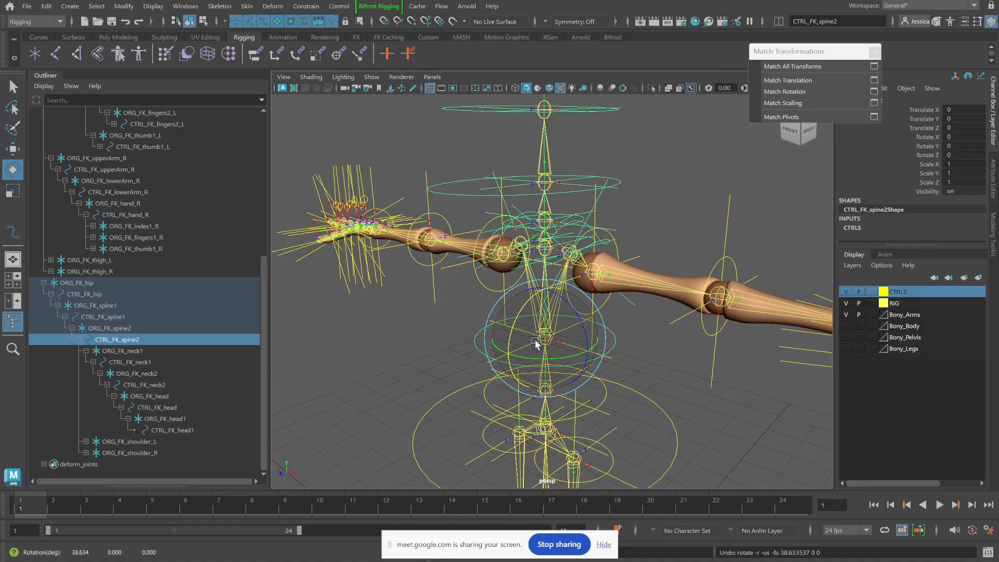
{"action": "left_click_drag", "start_coordinate": [589, 278], "coordinate": [629, 280], "text": "alt"}
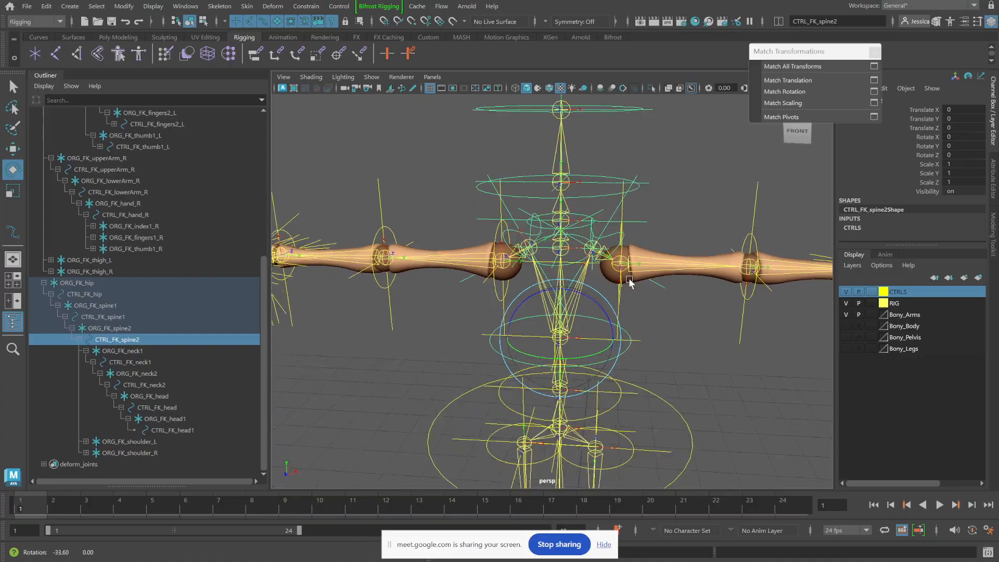
Step: Select the left shoulder controller and expand the ORG_FK_shoulder_L and ORG_FK_shoulder_R groups to reach both shoulder controllers
{"action": "right_click_drag", "start_coordinate": [633, 263], "coordinate": [709, 300], "text": "alt"}
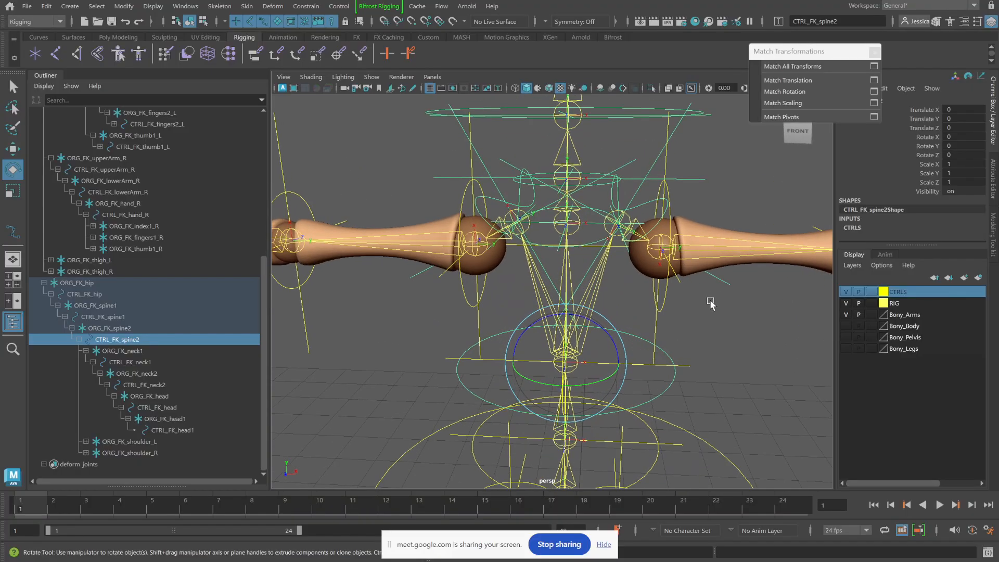
{"action": "left_click", "coordinate": [643, 206]}
{"action": "left_click_drag", "start_coordinate": [647, 211], "coordinate": [710, 242], "text": "alt"}
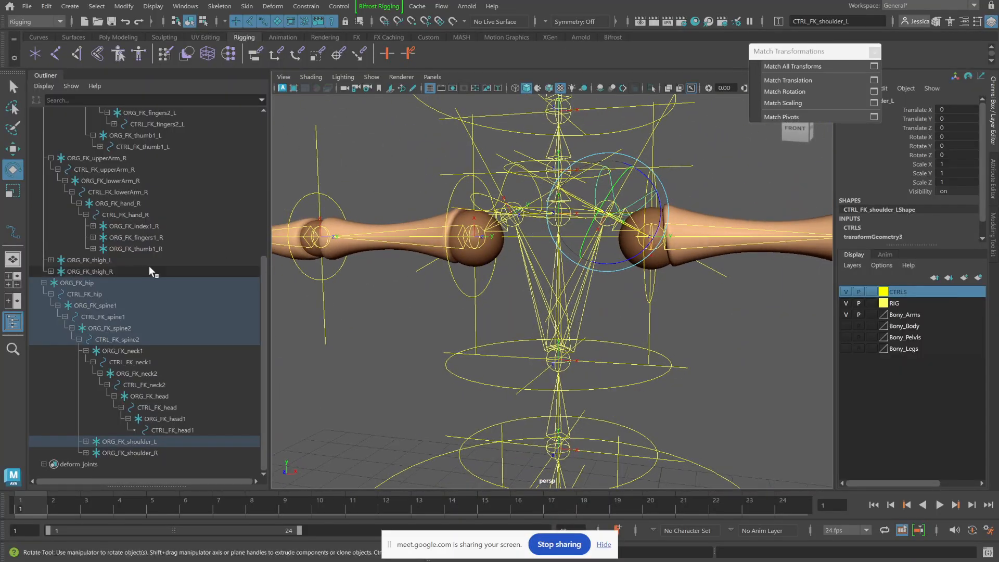
{"action": "left_click", "coordinate": [86, 442]}
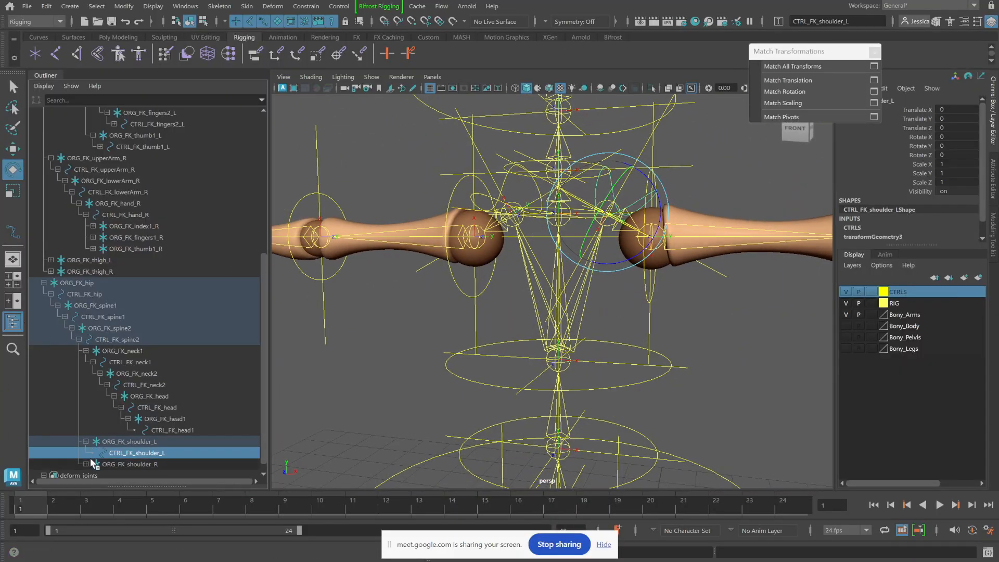
{"action": "left_click", "coordinate": [85, 464]}
{"action": "scroll", "coordinate": [88, 466], "scroll_direction": "down", "scroll_amount": 2}
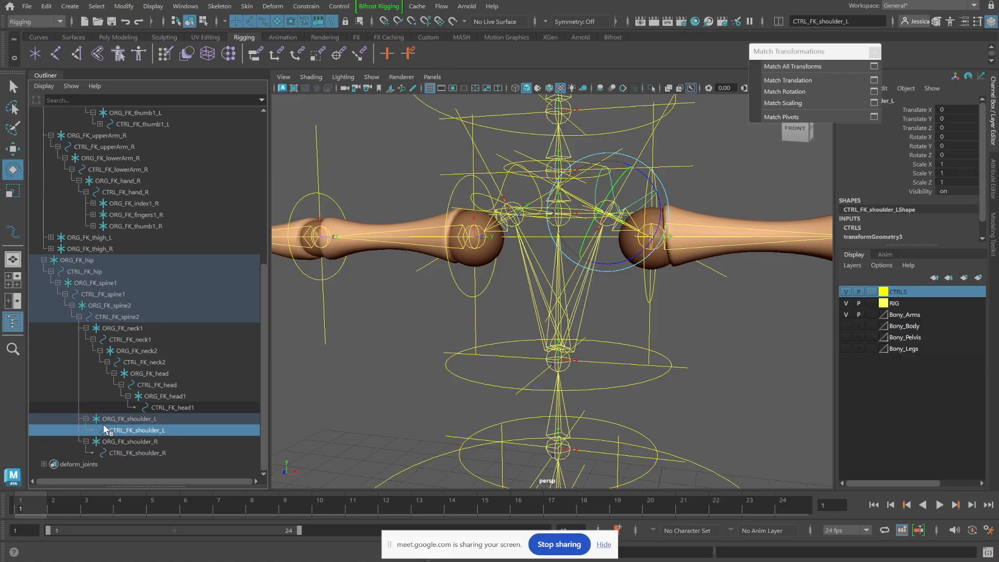
{"action": "left_click", "coordinate": [135, 453]}
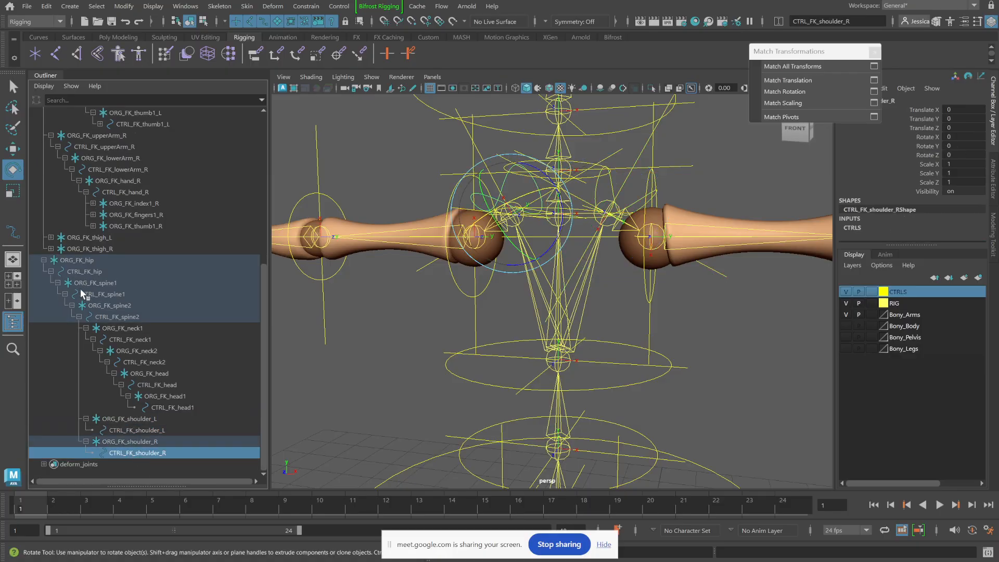
Step: Collapse the left arm hierarchy in the Outliner down to its top group, ORG_FK_upperArm_L
{"action": "scroll", "coordinate": [148, 365], "scroll_direction": "up", "scroll_amount": 5}
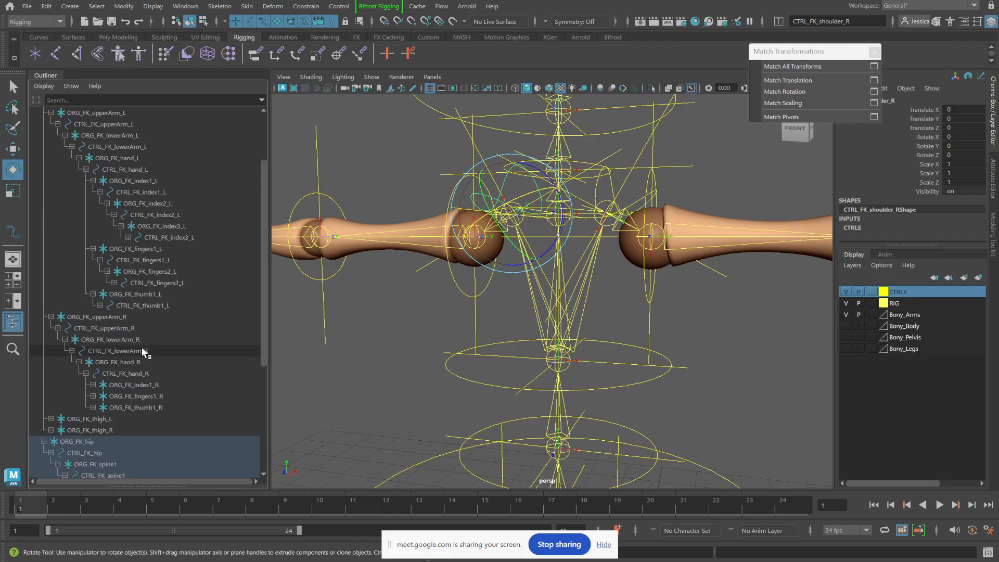
{"action": "scroll", "coordinate": [182, 299], "scroll_direction": "up", "scroll_amount": 3}
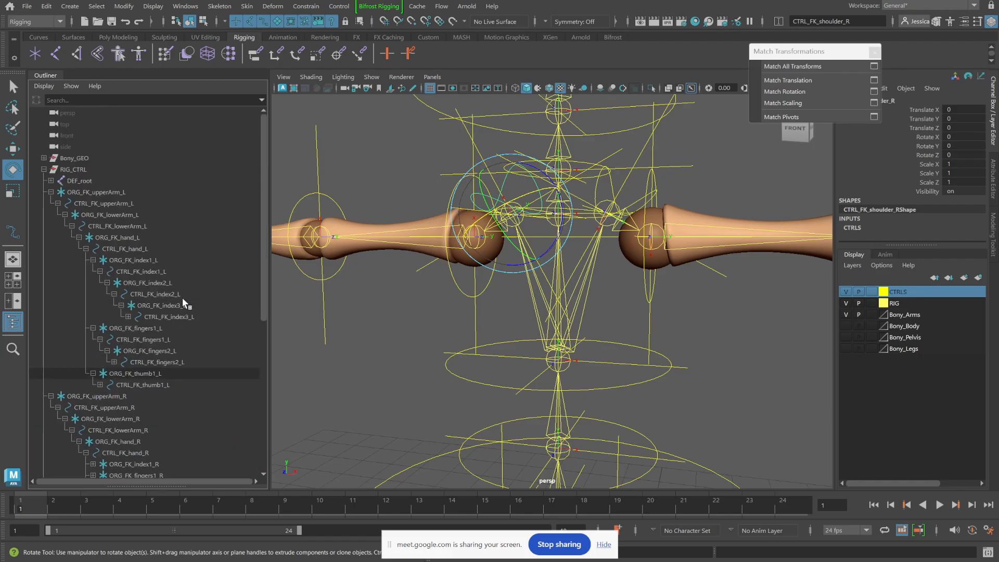
{"action": "left_click", "coordinate": [65, 214]}
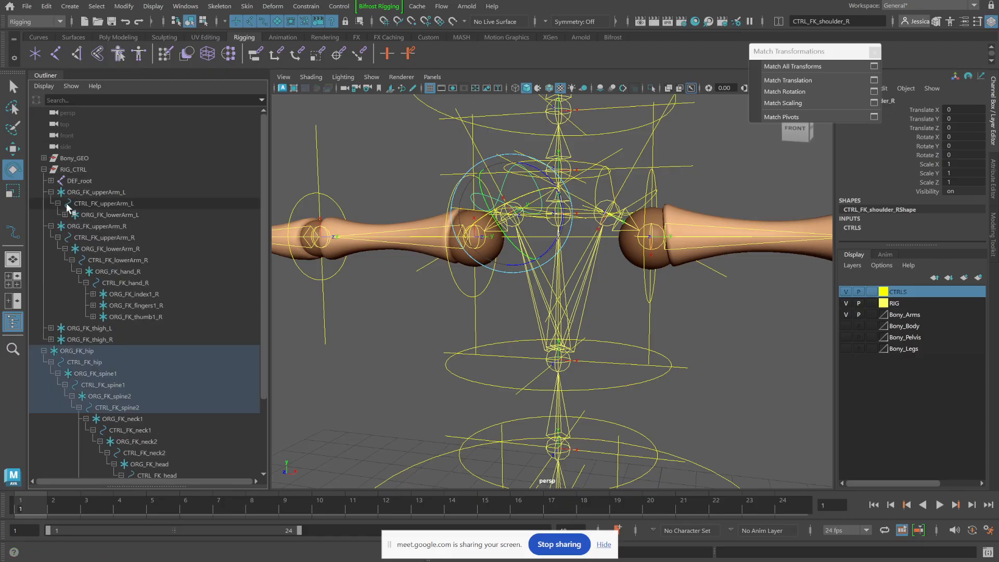
{"action": "left_click", "coordinate": [58, 204]}
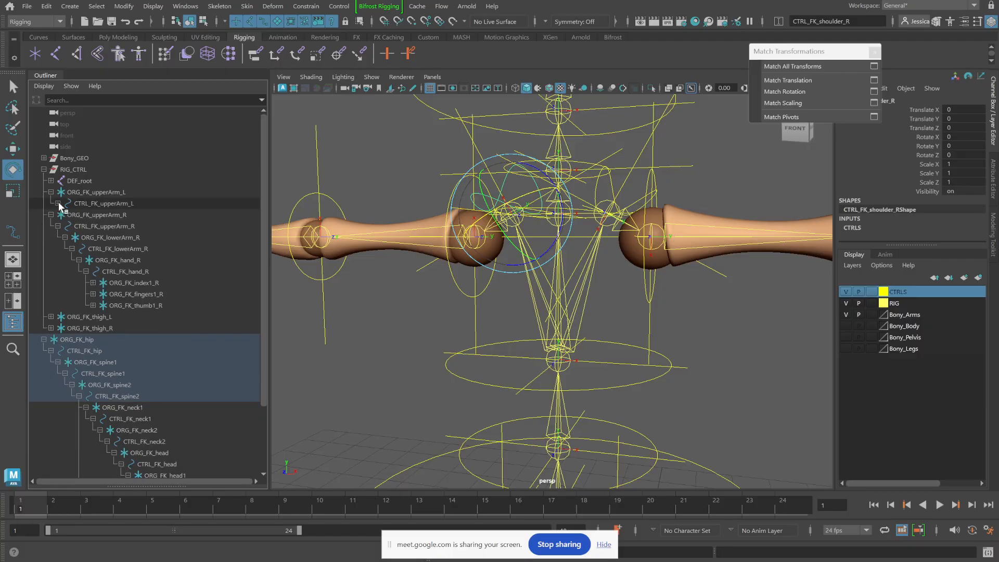
{"action": "left_click", "coordinate": [101, 204]}
{"action": "left_click", "coordinate": [51, 192]}
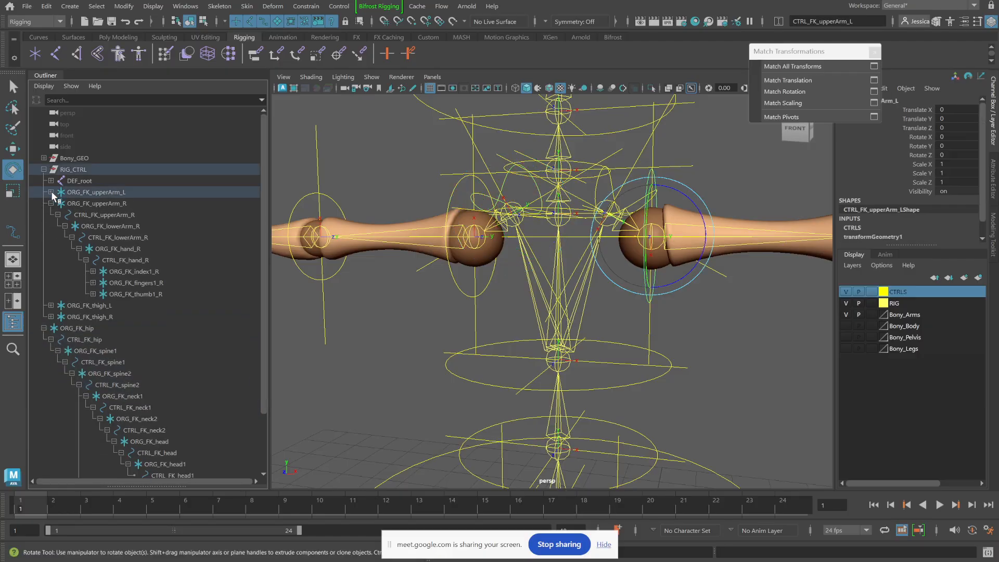
Step: Check the two upper arm groups in turn and collapse the right arm hierarchy to ORG_FK_upperArm_R
{"action": "left_click", "coordinate": [117, 194]}
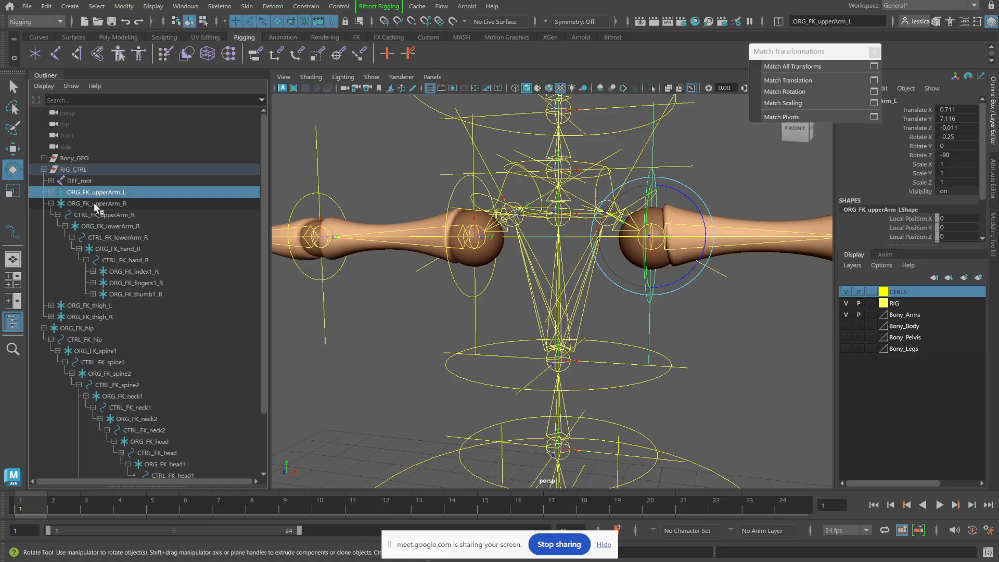
{"action": "left_click", "coordinate": [97, 204]}
{"action": "left_click", "coordinate": [101, 191]}
{"action": "left_click", "coordinate": [100, 202]}
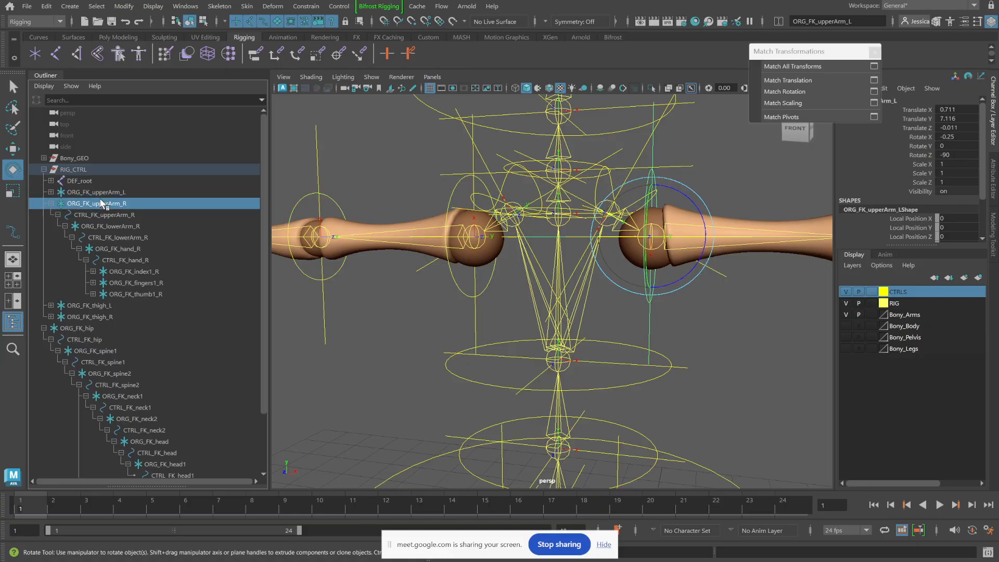
{"action": "left_click", "coordinate": [98, 191]}
{"action": "left_click", "coordinate": [100, 204]}
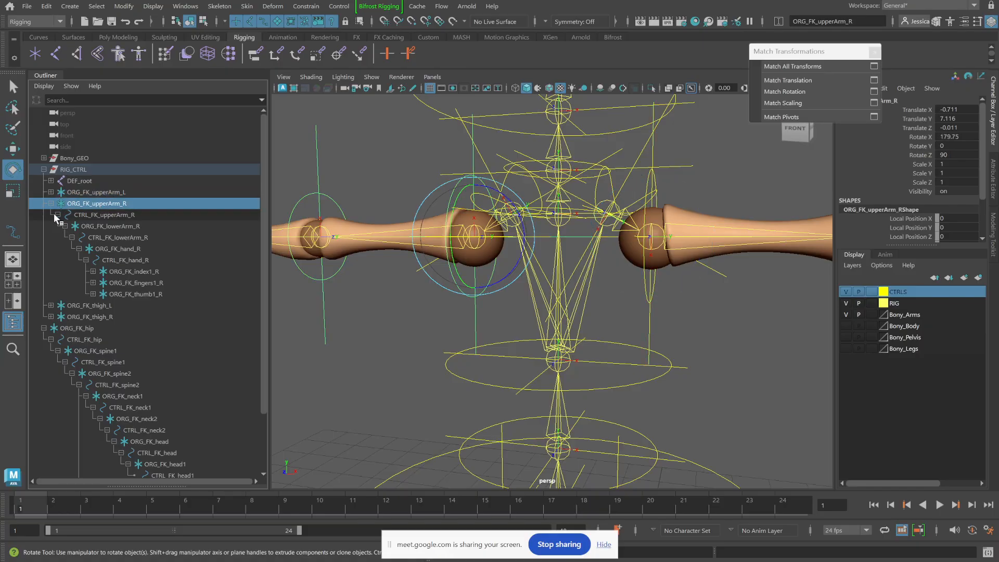
{"action": "left_click", "coordinate": [57, 215]}
{"action": "left_click", "coordinate": [51, 204]}
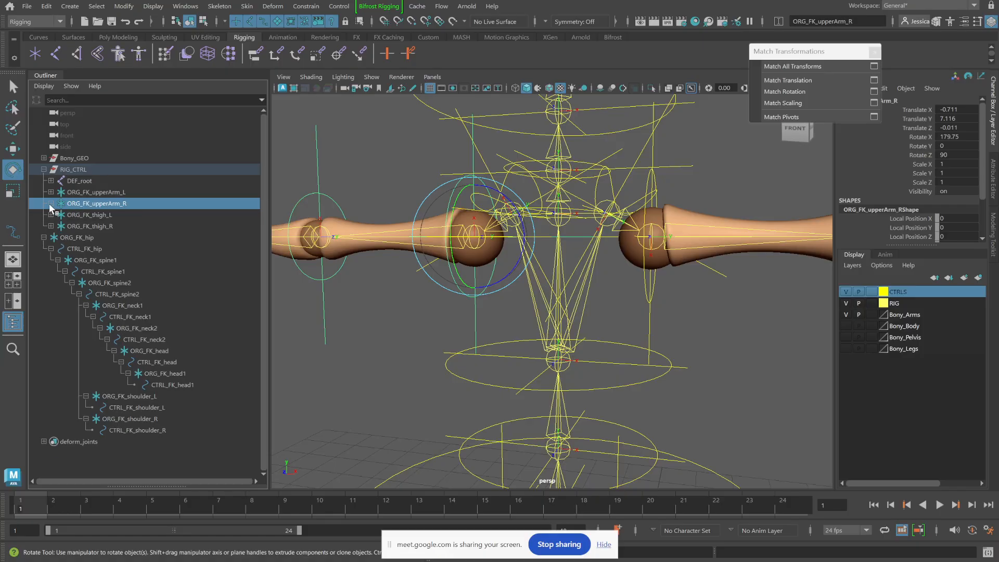
Step: Parent the ORG_FK_upperArm_L group under CTRL_FK_shoulder_L and expand that controller to show its child
{"action": "left_click", "coordinate": [93, 192]}
{"action": "left_click", "coordinate": [90, 204]}
{"action": "left_click", "coordinate": [90, 193]}
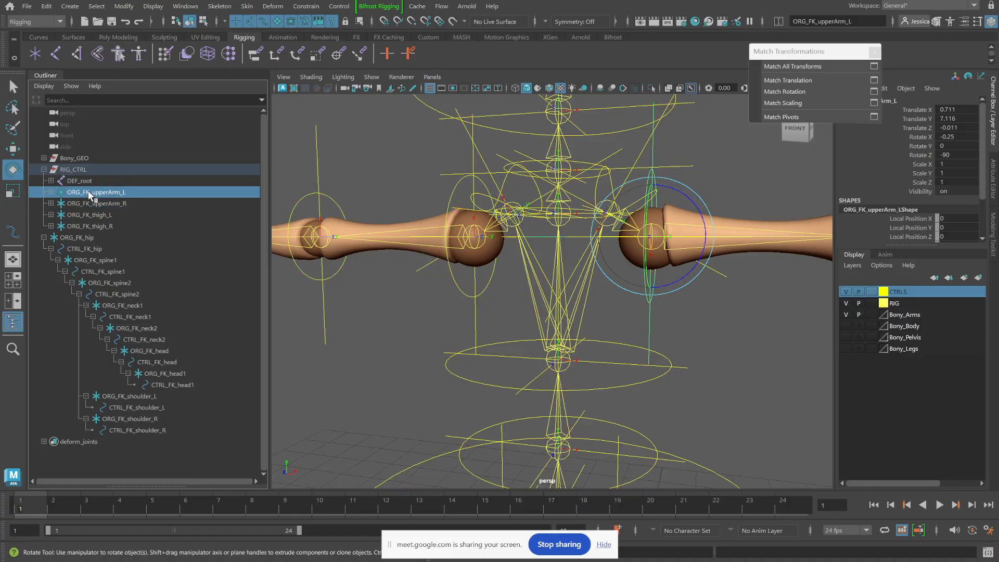
{"action": "middle_click_drag", "start_coordinate": [89, 192], "coordinate": [142, 405]}
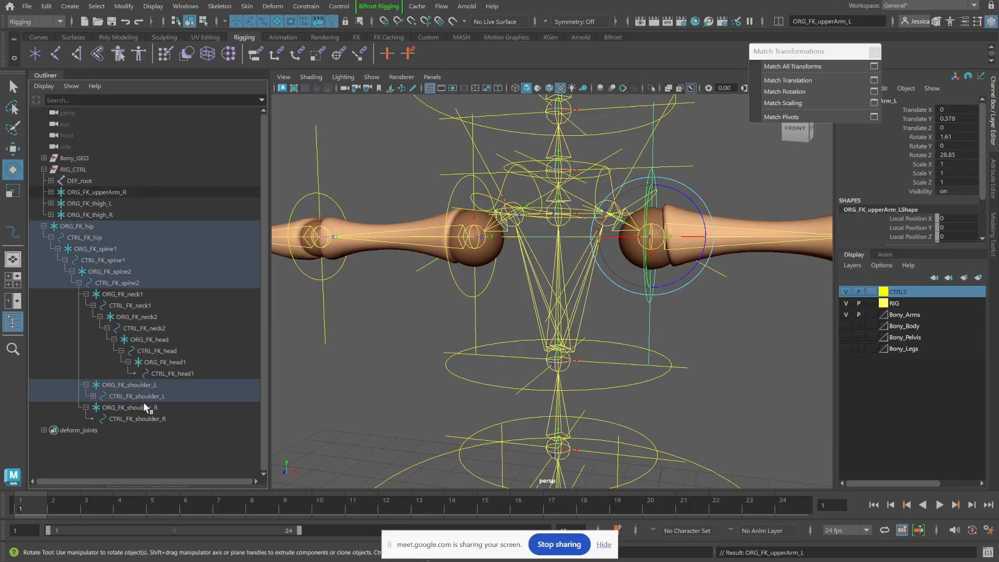
{"action": "left_click", "coordinate": [93, 396]}
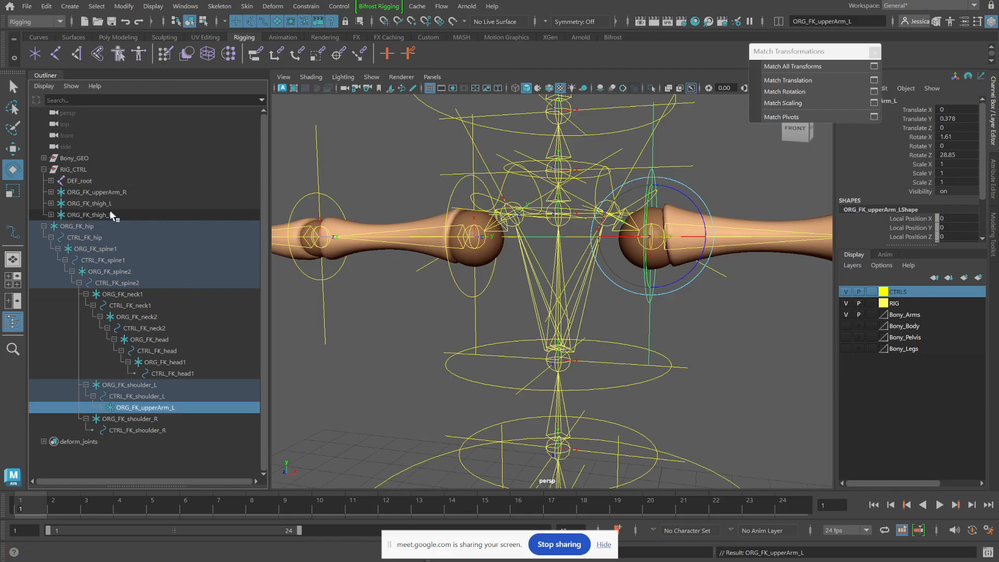
Step: Parent the ORG_FK_upperArm_R group under CTRL_FK_shoulder_R and expand that controller to show its child
{"action": "left_click", "coordinate": [107, 192]}
{"action": "middle_click_drag", "start_coordinate": [107, 194], "coordinate": [154, 432]}
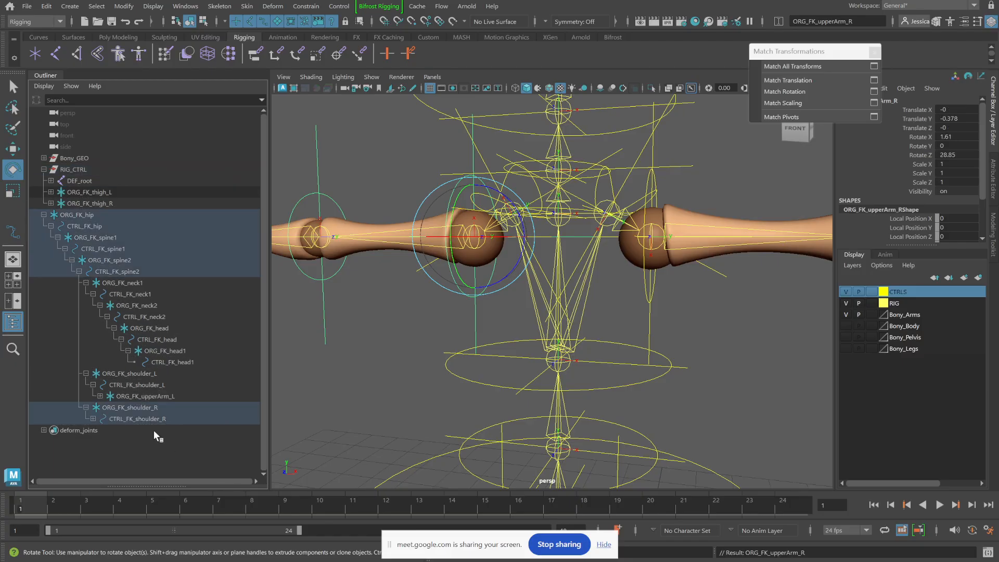
{"action": "left_click", "coordinate": [92, 419]}
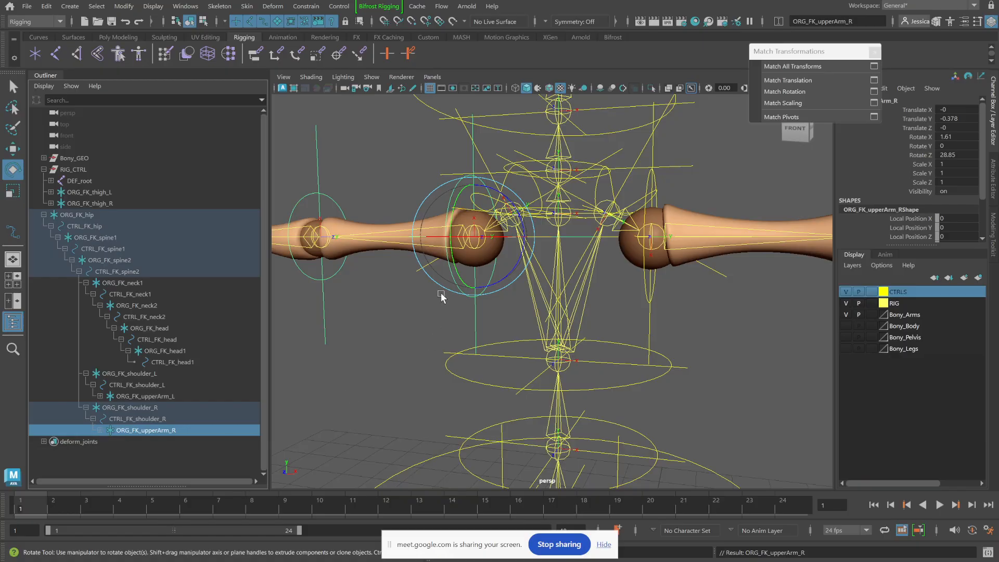
Step: Test-rotate CTRL_FK_spine2 about -57 degrees around its X axis and undo the rotation
{"action": "left_click", "coordinate": [612, 386]}
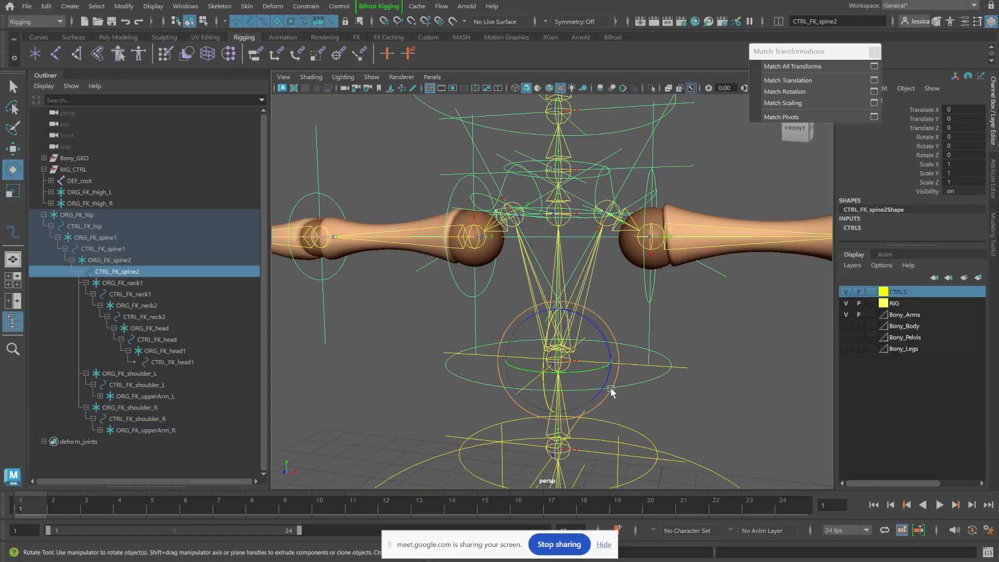
{"action": "right_click_drag", "start_coordinate": [707, 382], "coordinate": [575, 340], "text": "alt"}
{"action": "left_click_drag", "start_coordinate": [610, 354], "coordinate": [583, 323], "text": "alt"}
{"action": "key", "text": "ctrl+z"}
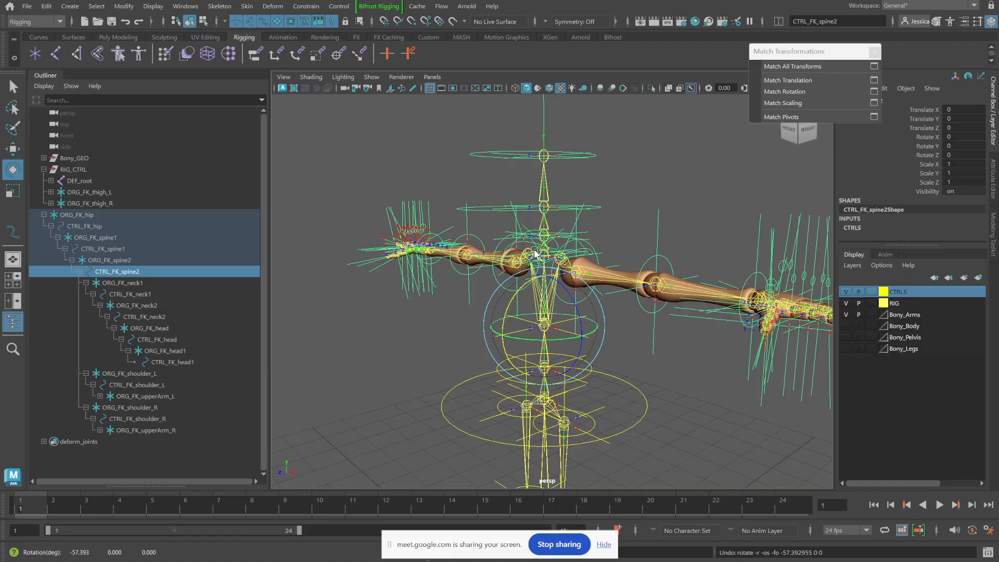
Step: Test-rotate CTRL_FK_shoulder_L about -31 degrees around its Z axis and undo the rotation
{"action": "right_click_drag", "start_coordinate": [533, 250], "coordinate": [730, 287], "text": "alt"}
{"action": "left_click_drag", "start_coordinate": [577, 273], "coordinate": [598, 260], "text": "alt"}
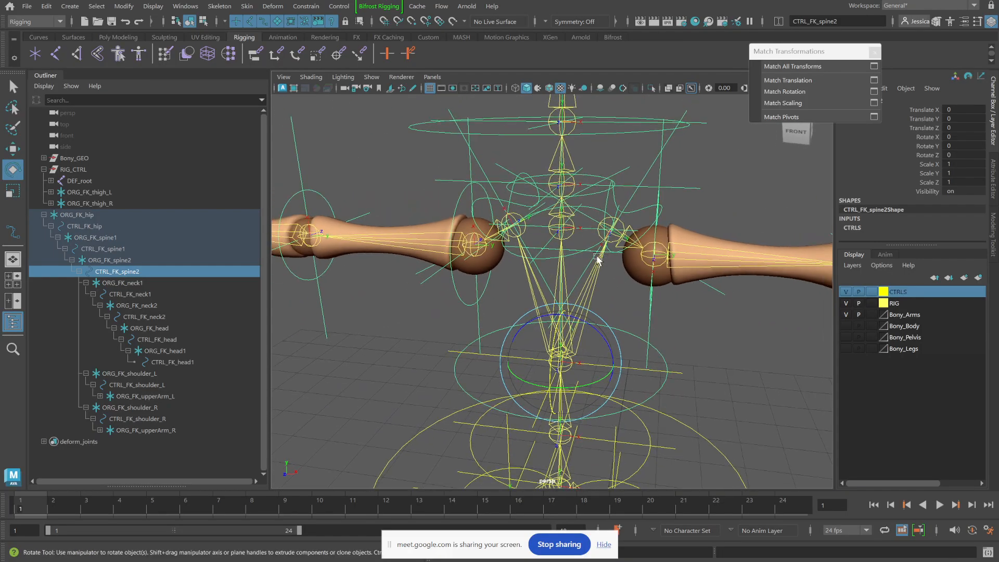
{"action": "left_click", "coordinate": [636, 227]}
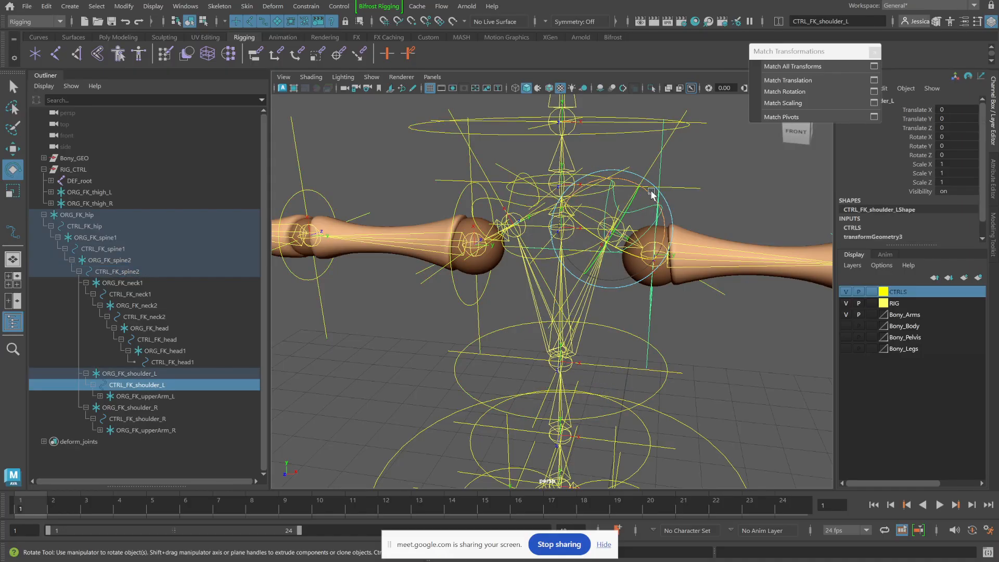
{"action": "left_click_drag", "start_coordinate": [645, 214], "coordinate": [664, 236]}
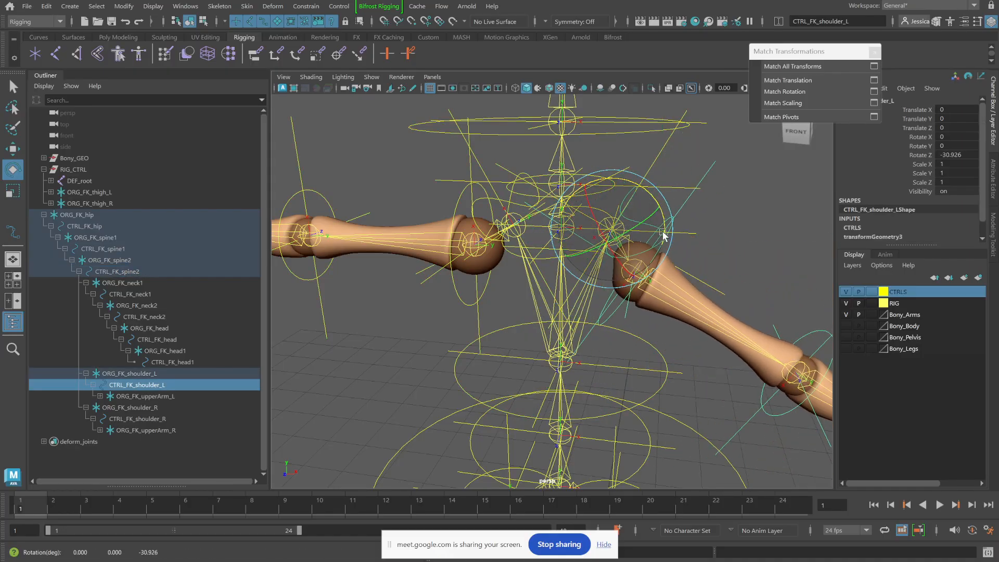
{"action": "right_click_drag", "start_coordinate": [664, 235], "coordinate": [545, 207], "text": "alt"}
{"action": "key", "text": "ctrl+z"}
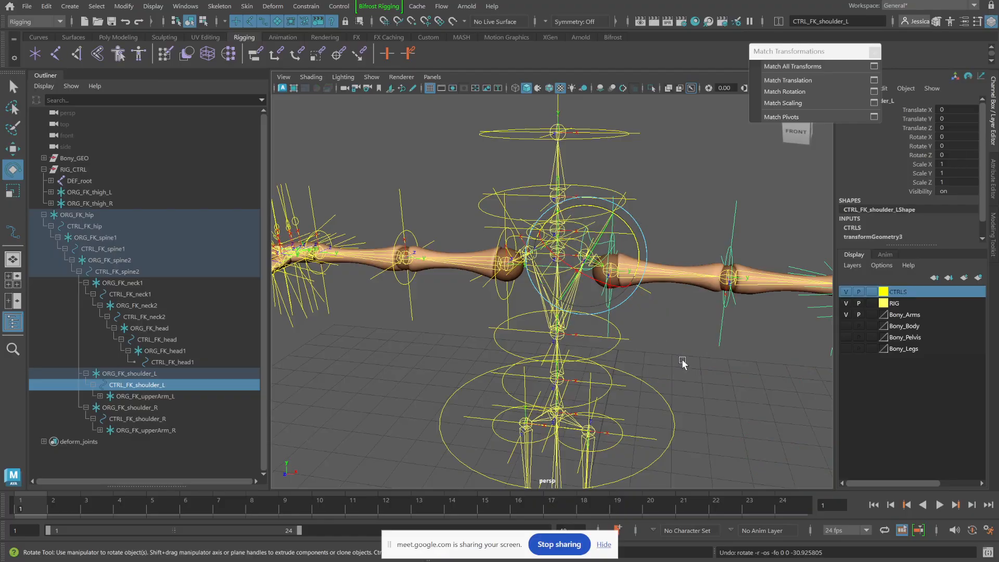
Step: Test-rotate CTRL_FK_spine2 about 37 degrees around its X axis and undo the rotation
{"action": "left_click_drag", "start_coordinate": [680, 361], "coordinate": [634, 353], "text": "alt"}
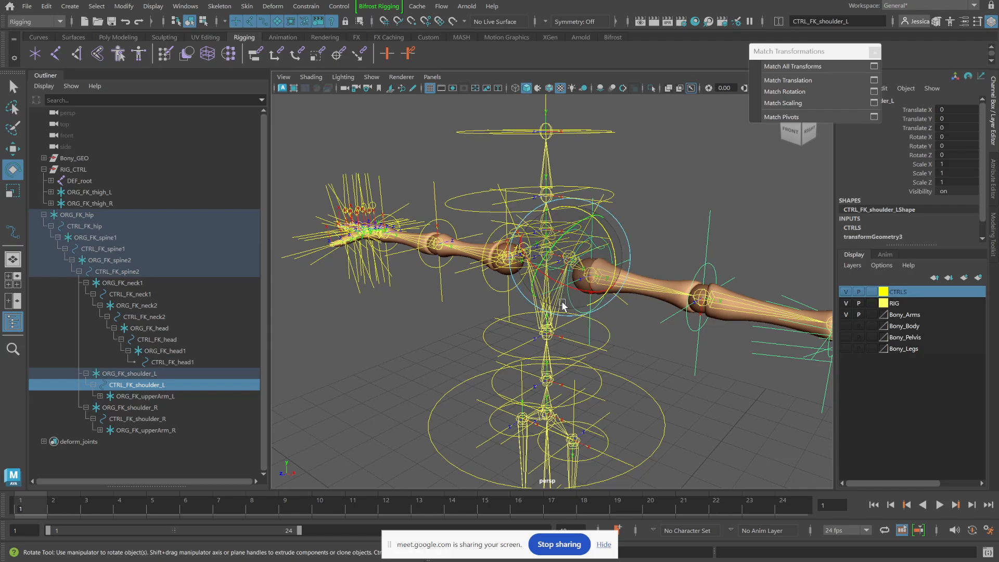
{"action": "left_click", "coordinate": [486, 343]}
{"action": "left_click_drag", "start_coordinate": [445, 321], "coordinate": [446, 317], "text": "alt"}
{"action": "left_click_drag", "start_coordinate": [523, 306], "coordinate": [541, 343]}
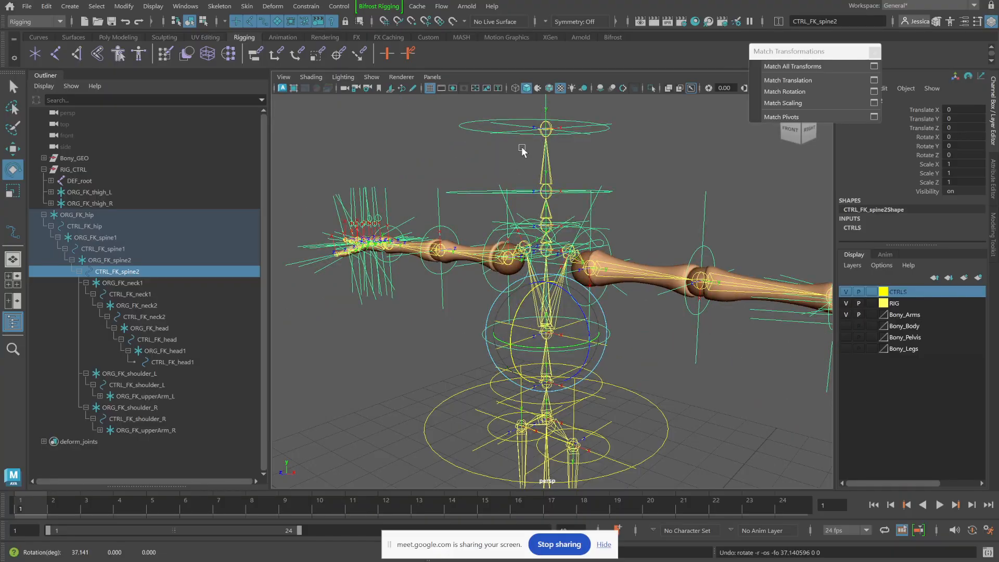
{"action": "key", "text": "ctrl+z"}
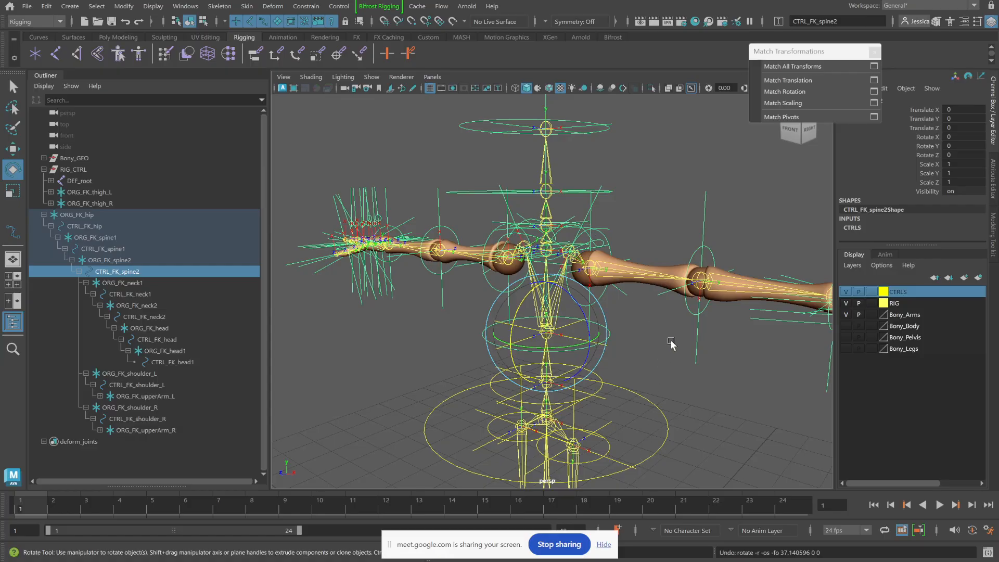
Step: Save the scene as a new Maya ASCII file named 0010_0020_rigging_04_allConnected.ma
{"action": "left_click", "coordinate": [27, 6]}
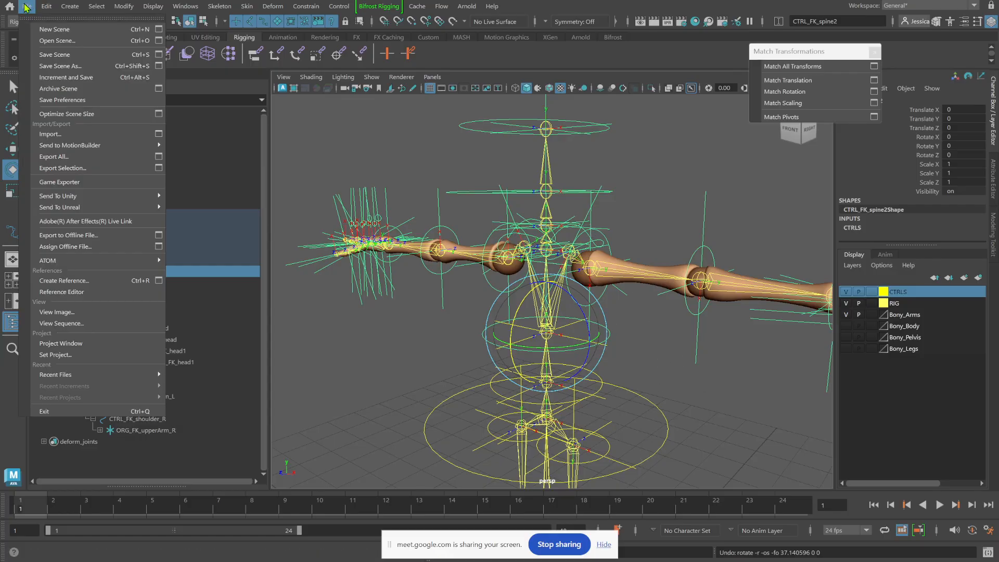
{"action": "left_click", "coordinate": [52, 65]}
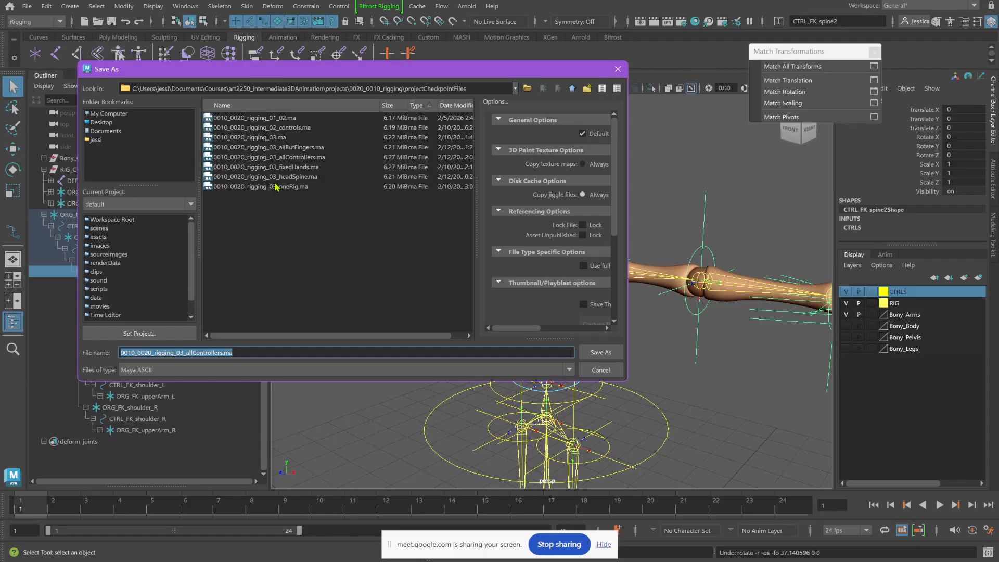
{"action": "left_click_drag", "start_coordinate": [180, 353], "coordinate": [183, 352]}
{"action": "type", "text": "4"}
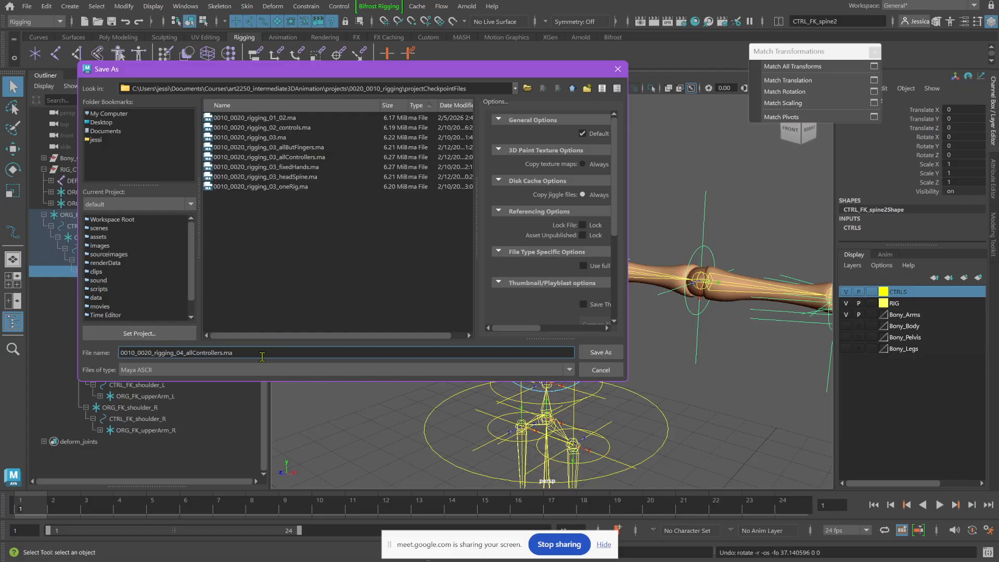
{"action": "left_click_drag", "start_coordinate": [222, 353], "coordinate": [195, 354]}
{"action": "type", "text": "onnected"}
{"action": "left_click", "coordinate": [603, 352]}
Step: Test-rotate CTRL_FK_hip about 27 degrees around its X axis and undo the rotation
{"action": "key", "text": "e"}
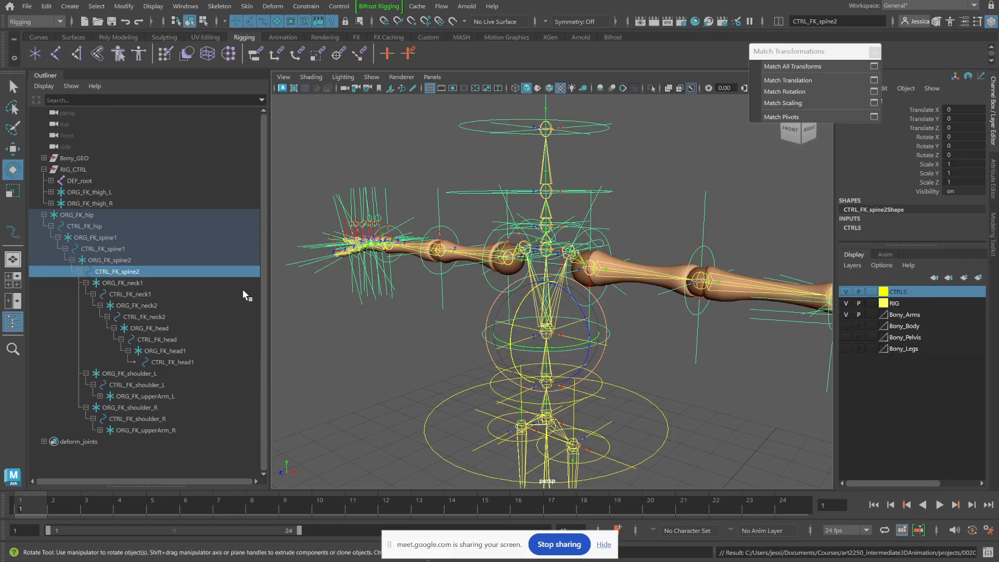
{"action": "left_click", "coordinate": [44, 215]}
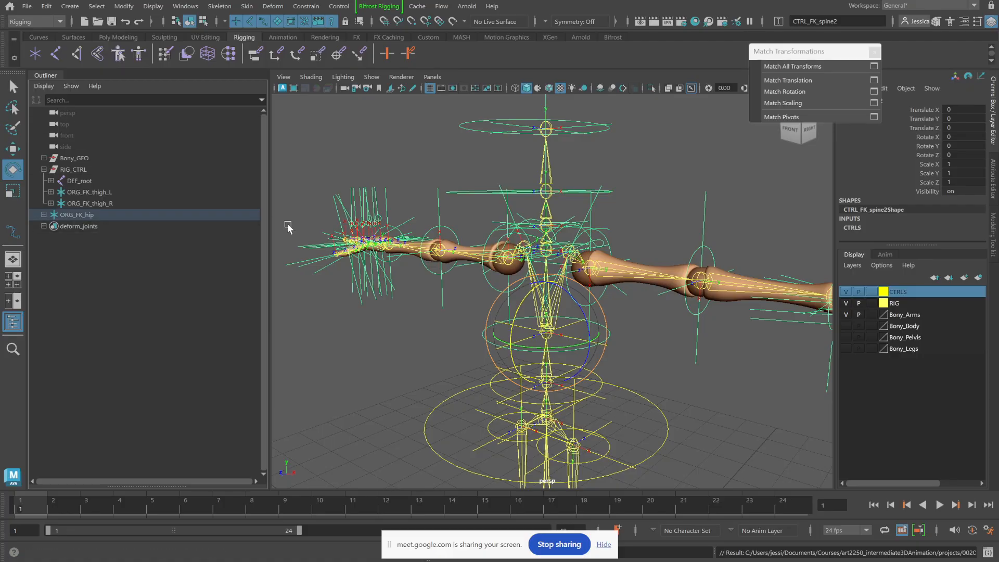
{"action": "middle_click_drag", "start_coordinate": [696, 387], "coordinate": [674, 276], "text": "alt"}
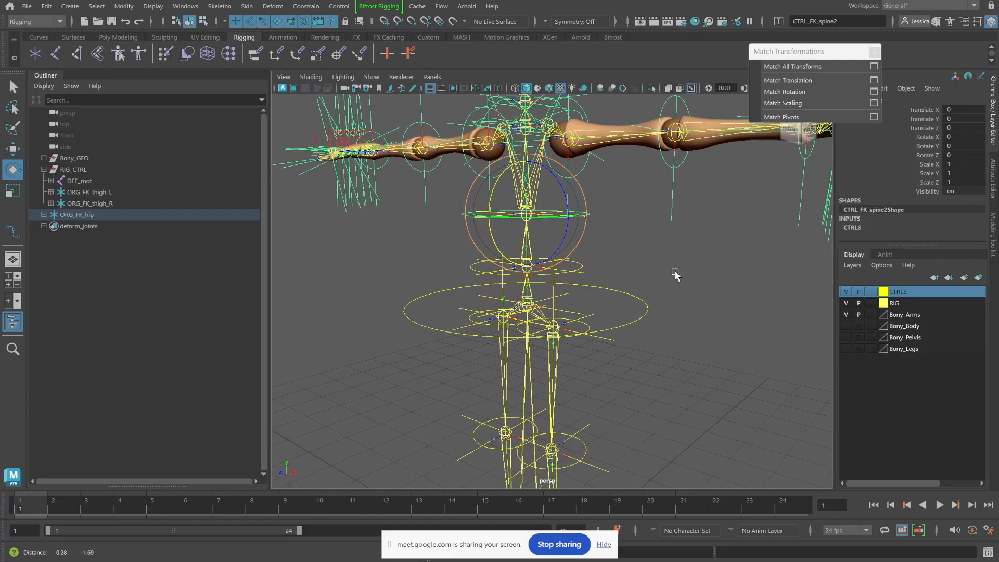
{"action": "left_click", "coordinate": [541, 305]}
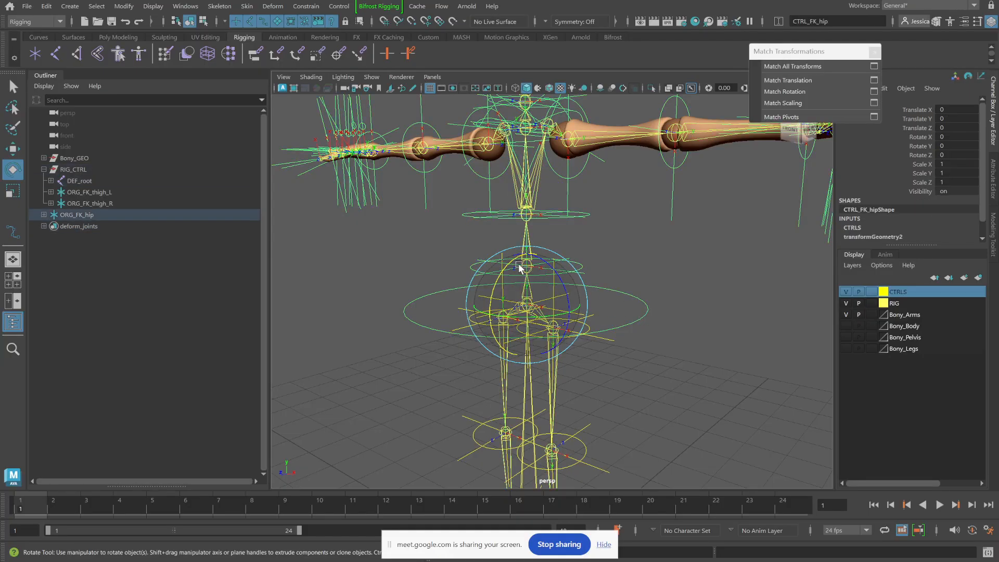
{"action": "left_click_drag", "start_coordinate": [509, 272], "coordinate": [531, 296]}
{"action": "key", "text": "ctrl+z"}
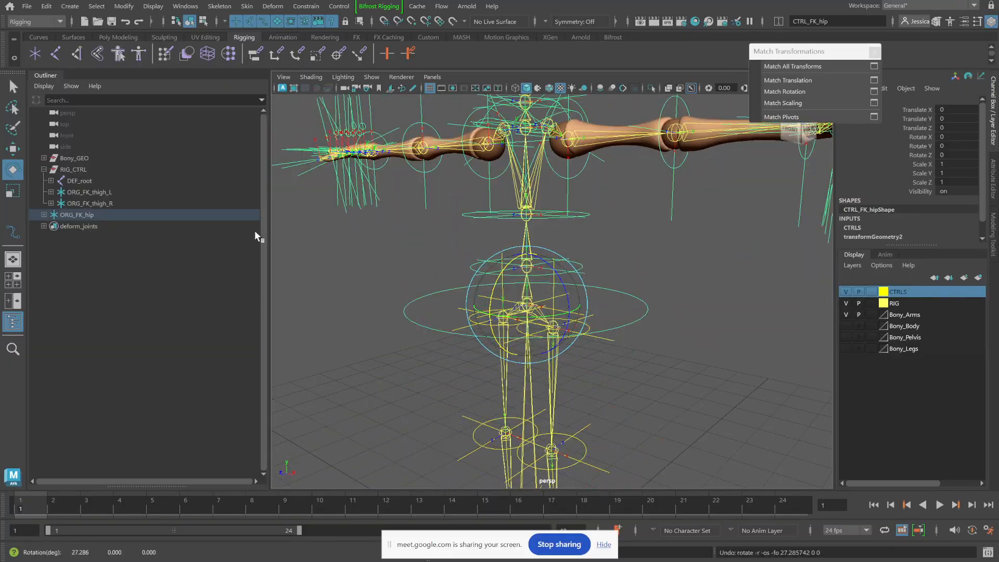
Step: Parent ORG_FK_thigh_L and ORG_FK_thigh_R under CTRL_FK_hip, and collapse the ORG_FK_spine1 branch
{"action": "left_click", "coordinate": [44, 214]}
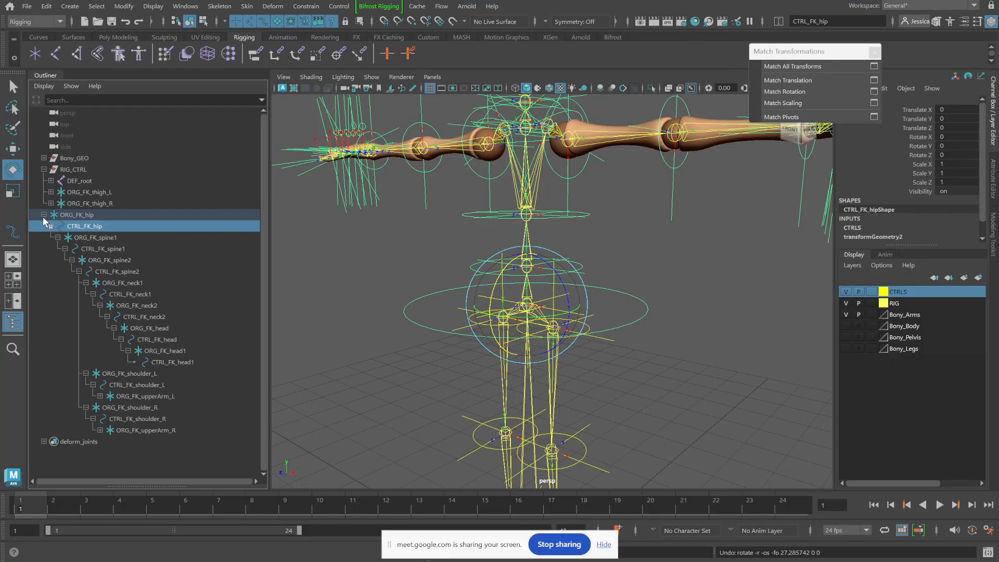
{"action": "left_click", "coordinate": [51, 226]}
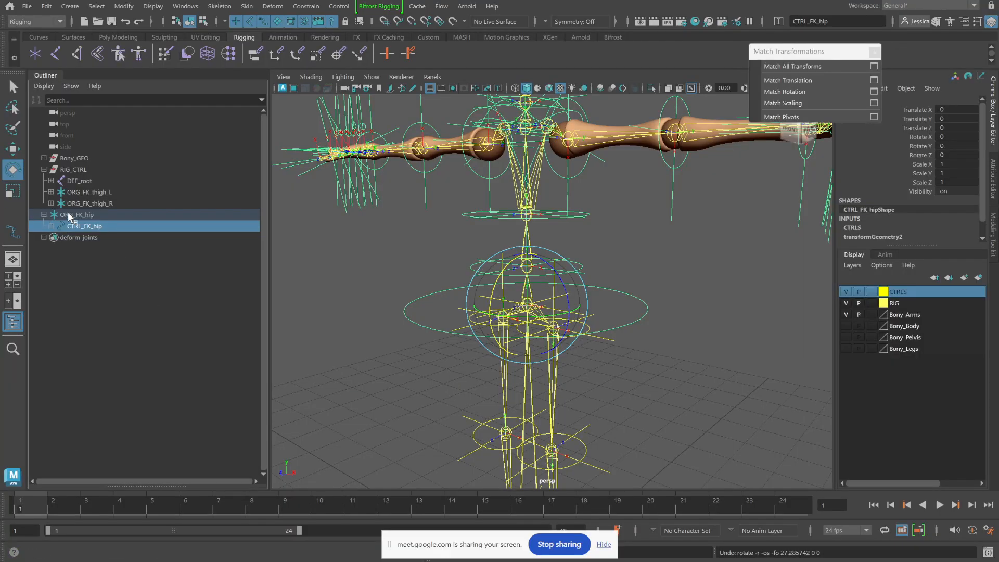
{"action": "left_click", "coordinate": [79, 192]}
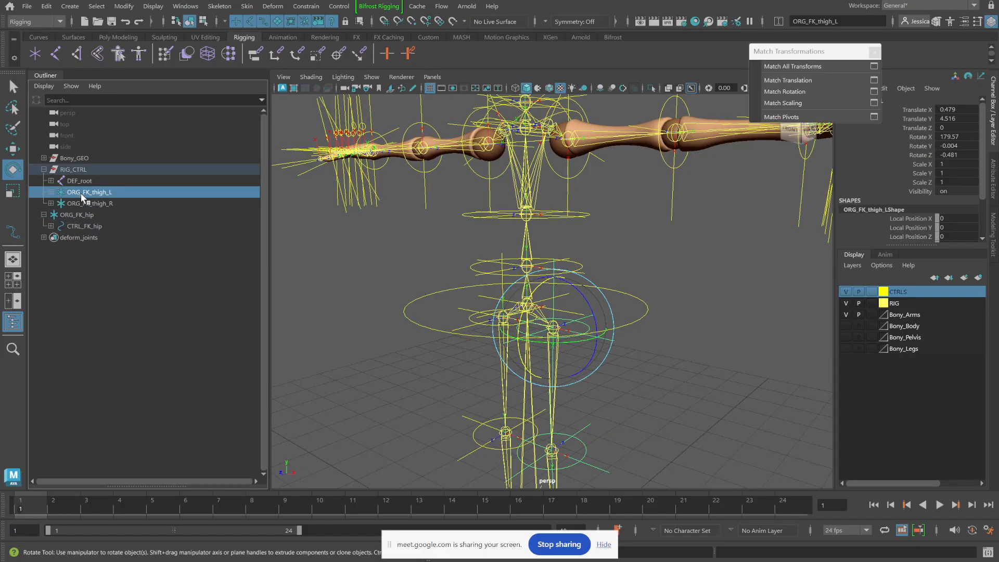
{"action": "left_click_drag", "start_coordinate": [80, 193], "coordinate": [84, 216]}
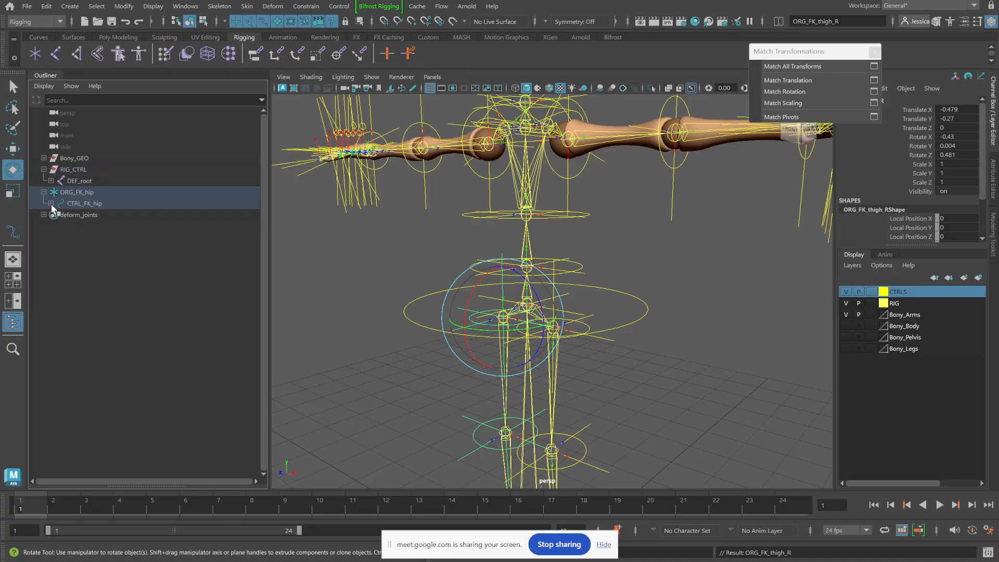
{"action": "left_click", "coordinate": [51, 204]}
{"action": "left_click", "coordinate": [58, 215]}
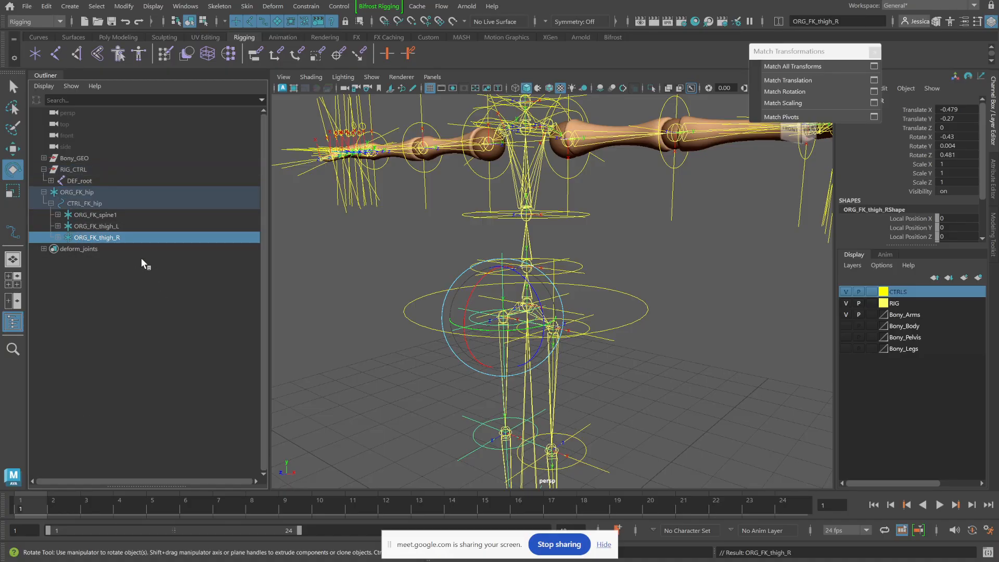
{"action": "left_click", "coordinate": [113, 303]}
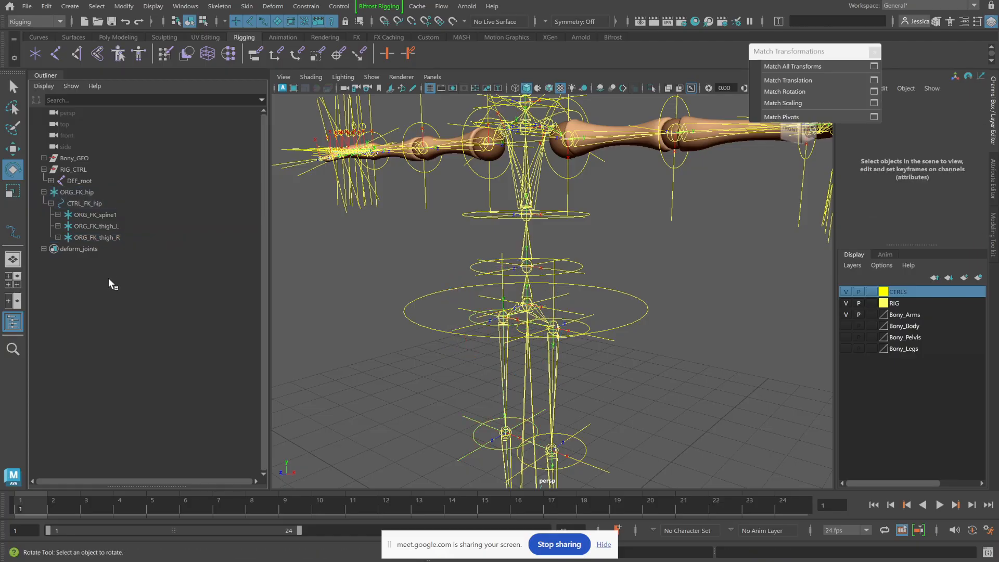
Step: Test-rotate CTRL_FK_hip about -182 degrees around its X axis, undo the rotation and deselect the control
{"action": "left_click", "coordinate": [94, 204]}
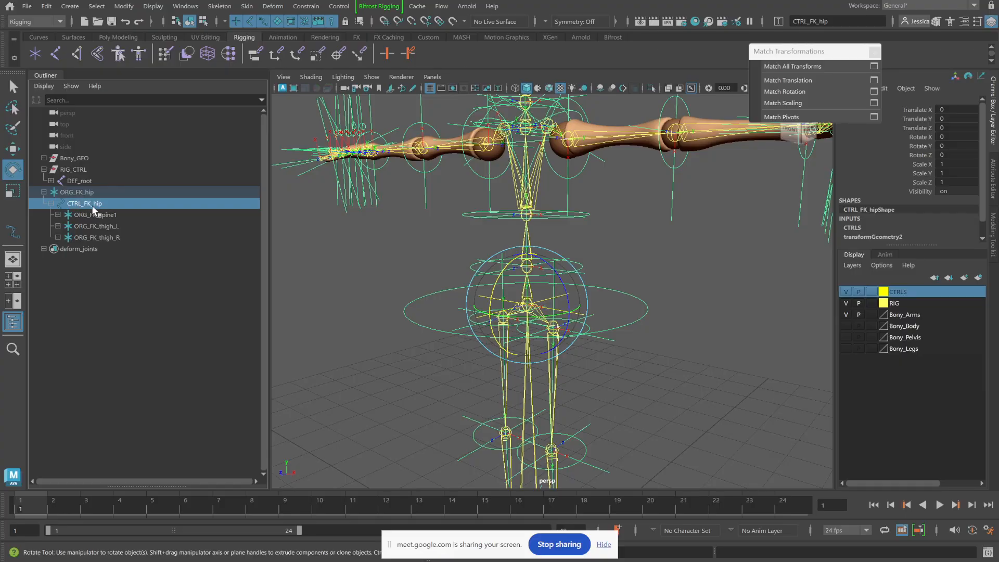
{"action": "left_click_drag", "start_coordinate": [92, 208], "coordinate": [415, 322]}
{"action": "left_click", "coordinate": [501, 281]}
{"action": "left_click_drag", "start_coordinate": [501, 280], "coordinate": [570, 315]}
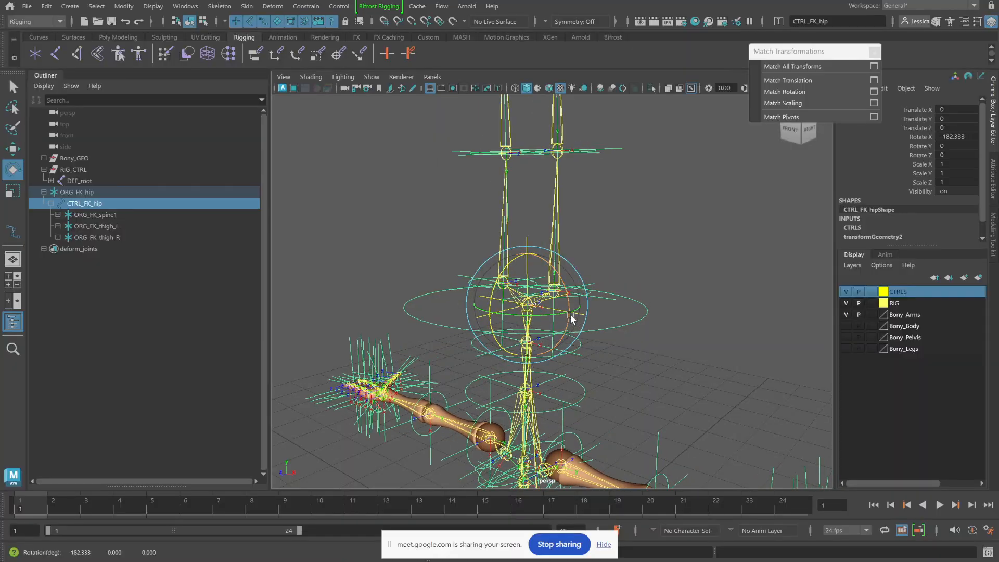
{"action": "key", "text": "ctrl+z"}
{"action": "right_click_drag", "start_coordinate": [650, 331], "coordinate": [525, 304], "text": "alt"}
{"action": "left_click_drag", "start_coordinate": [524, 304], "coordinate": [458, 285], "text": "alt"}
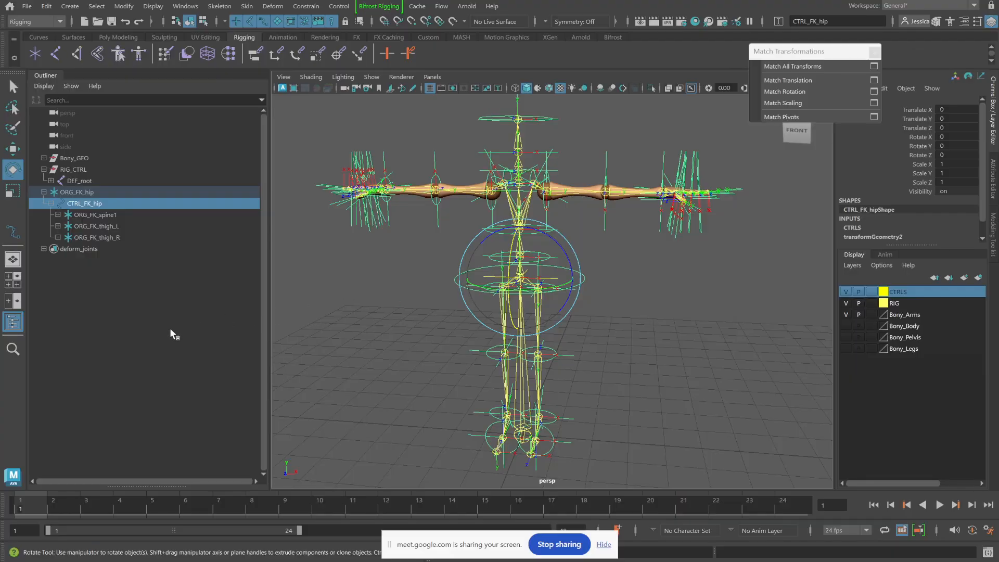
{"action": "left_click", "coordinate": [180, 308]}
Step: Review the hierarchy under CTRL_FK_hip, showing the thigh and spine controls while collapsing the neck and shoulder branches under CTRL_FK_spine2
{"action": "left_click", "coordinate": [58, 237]}
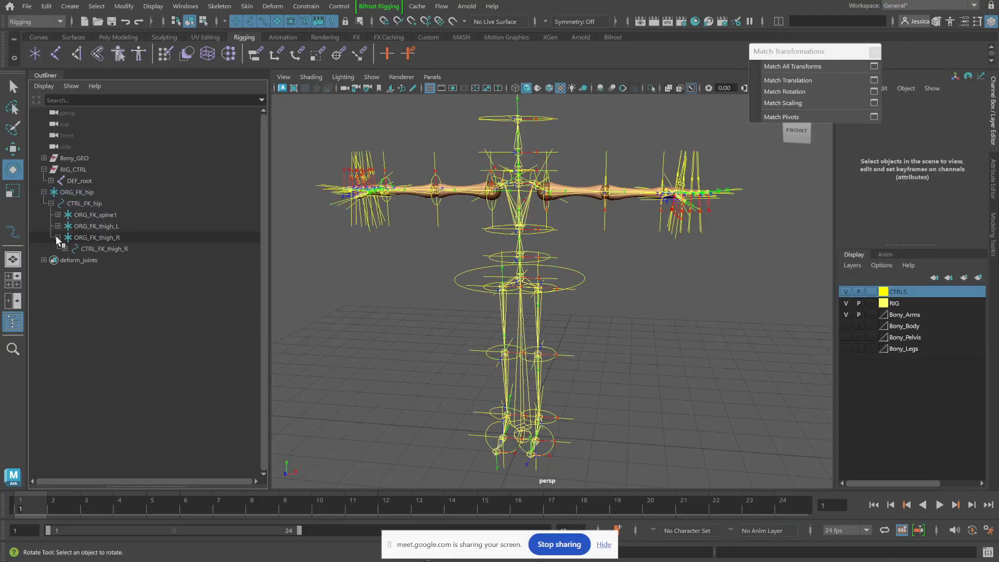
{"action": "left_click", "coordinate": [58, 215]}
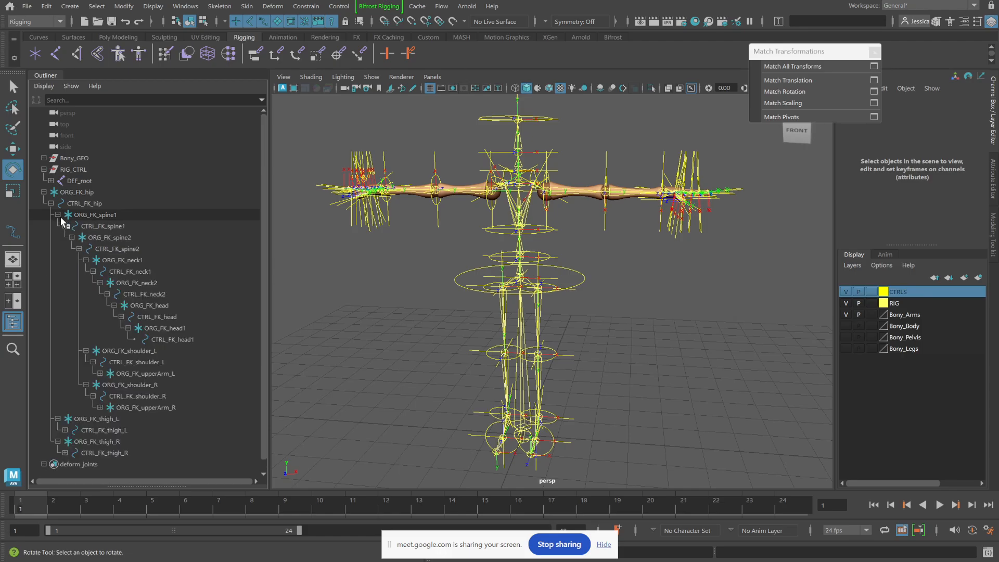
{"action": "left_click", "coordinate": [65, 227]}
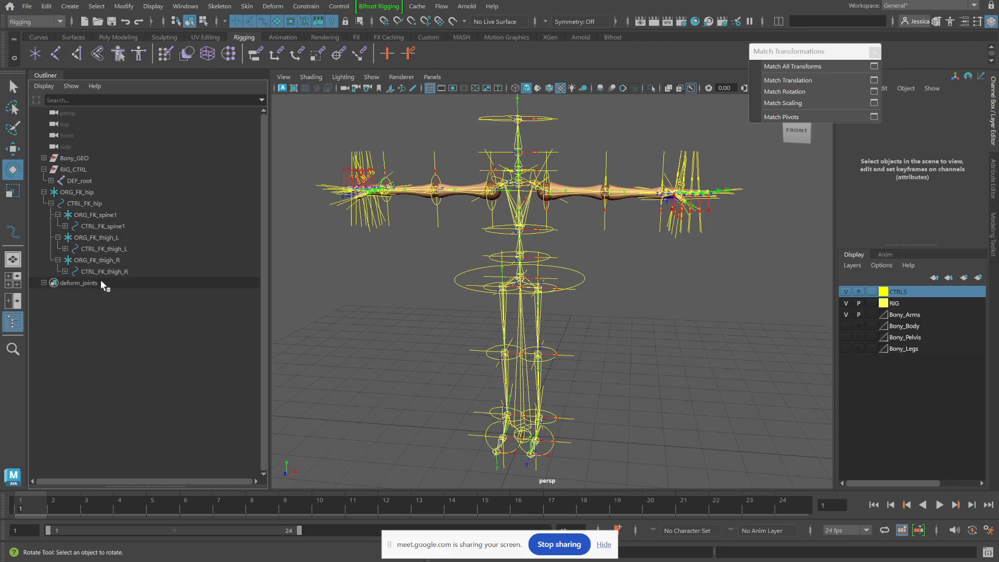
{"action": "left_click", "coordinate": [65, 226]}
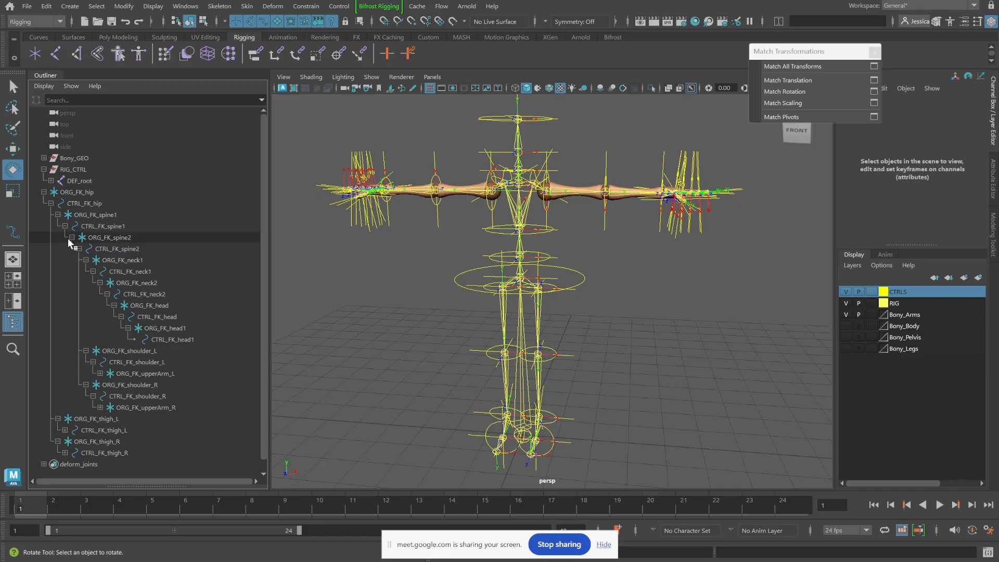
{"action": "left_click", "coordinate": [72, 237]}
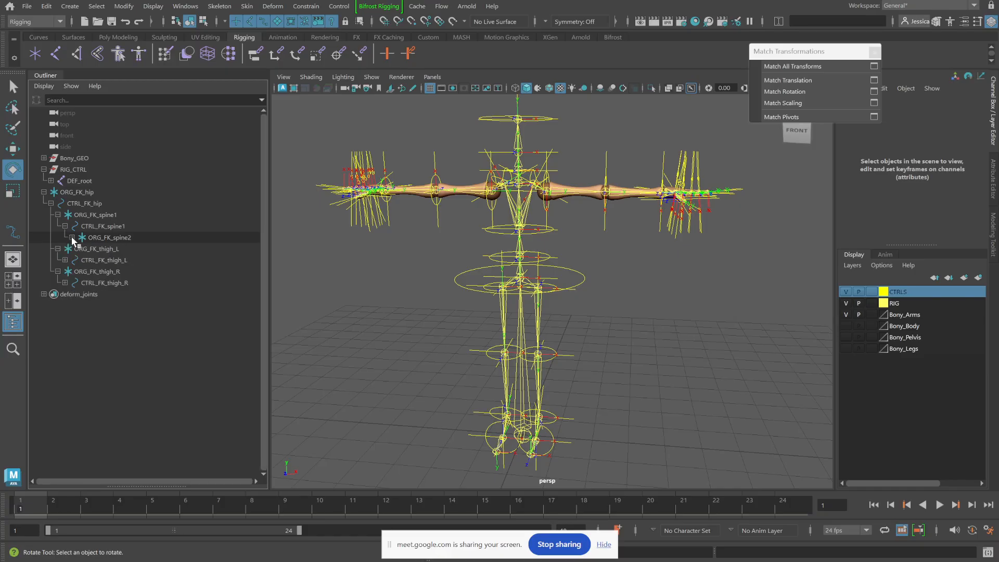
{"action": "left_click", "coordinate": [71, 238]}
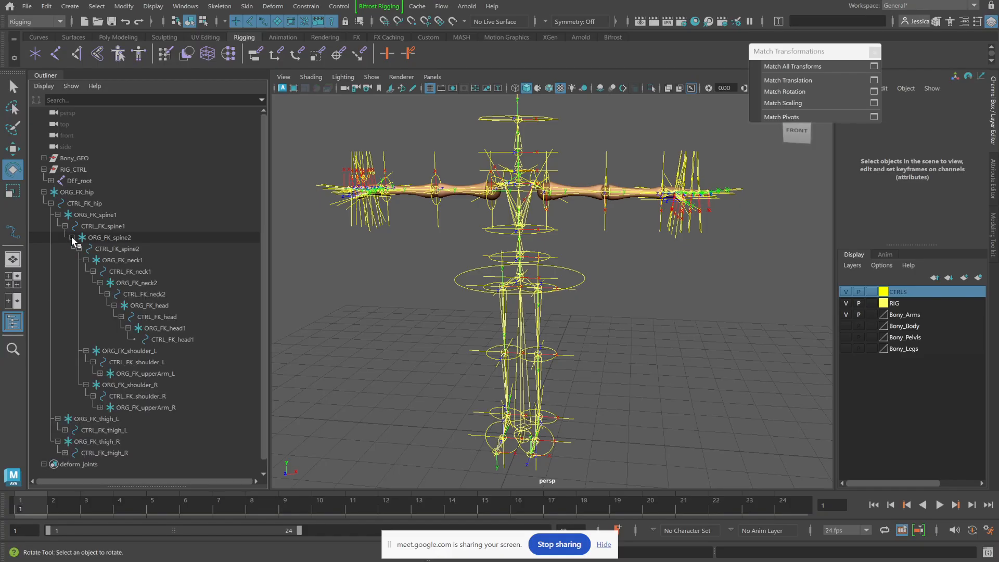
{"action": "left_click", "coordinate": [87, 260]}
{"action": "left_click", "coordinate": [87, 272]}
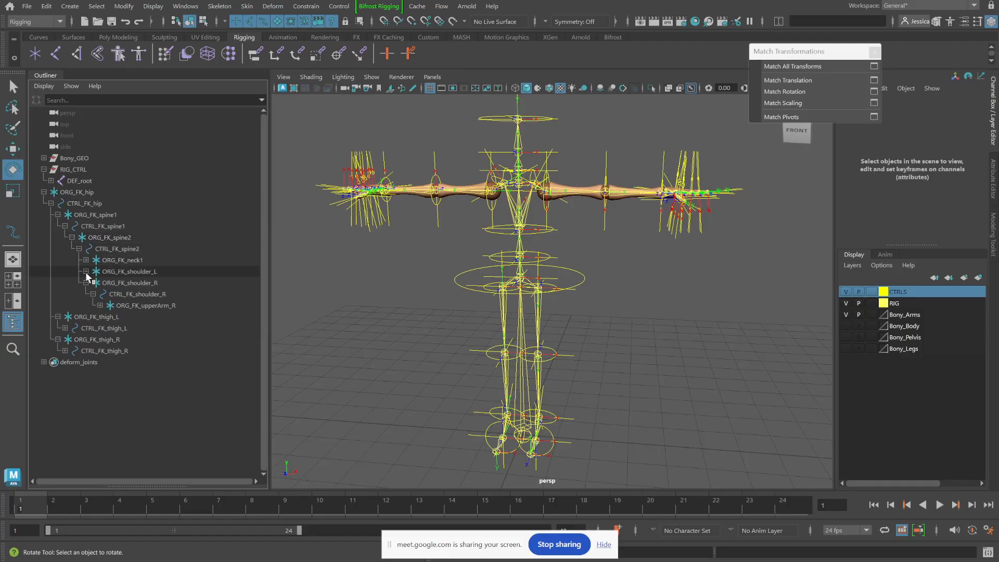
{"action": "left_click", "coordinate": [86, 283]}
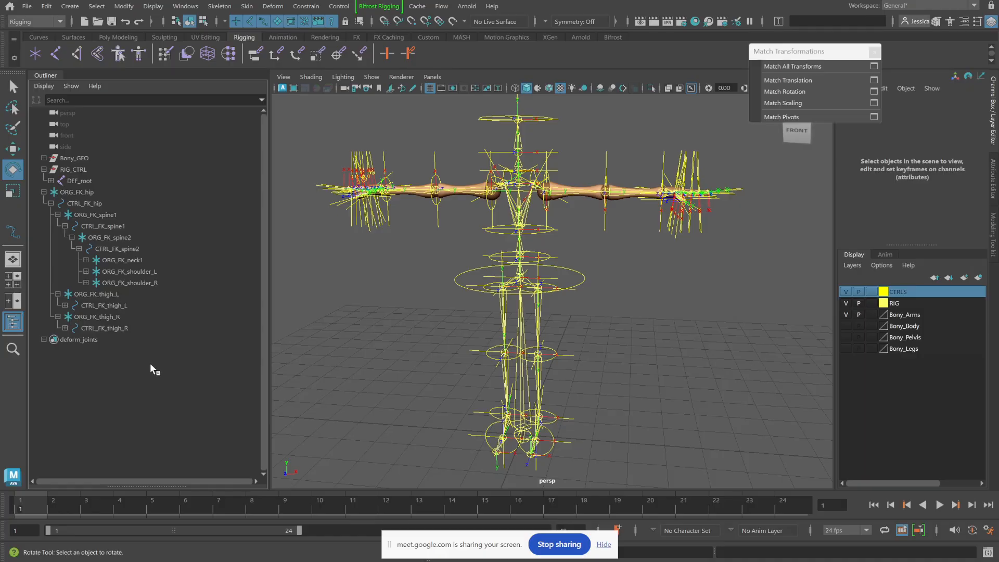
Step: Test-rotate CTRL_FK_hip twice around its X axis, the first time by about 21 degrees, restoring the rest pose
{"action": "left_click", "coordinate": [572, 272]}
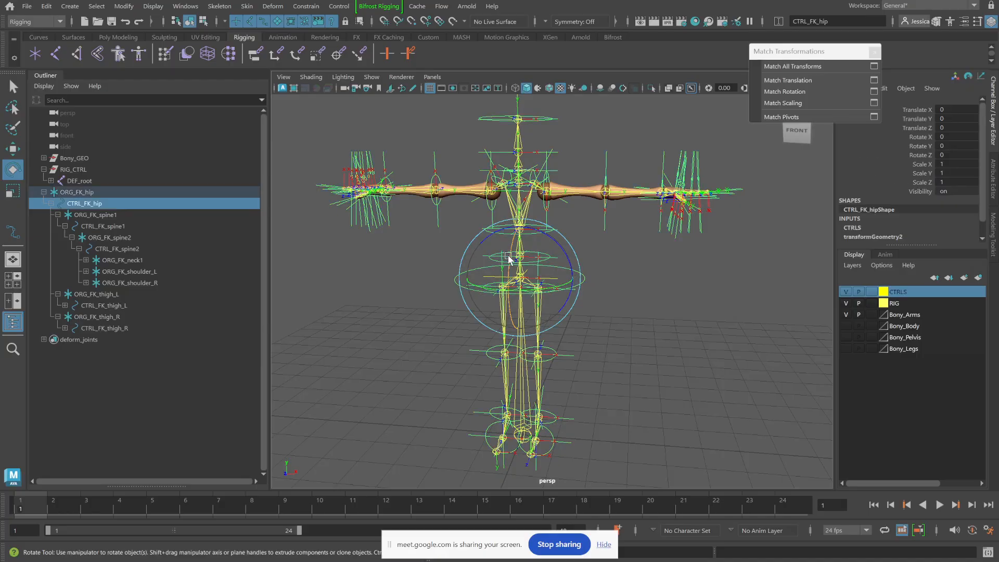
{"action": "left_click_drag", "start_coordinate": [510, 262], "coordinate": [535, 272]}
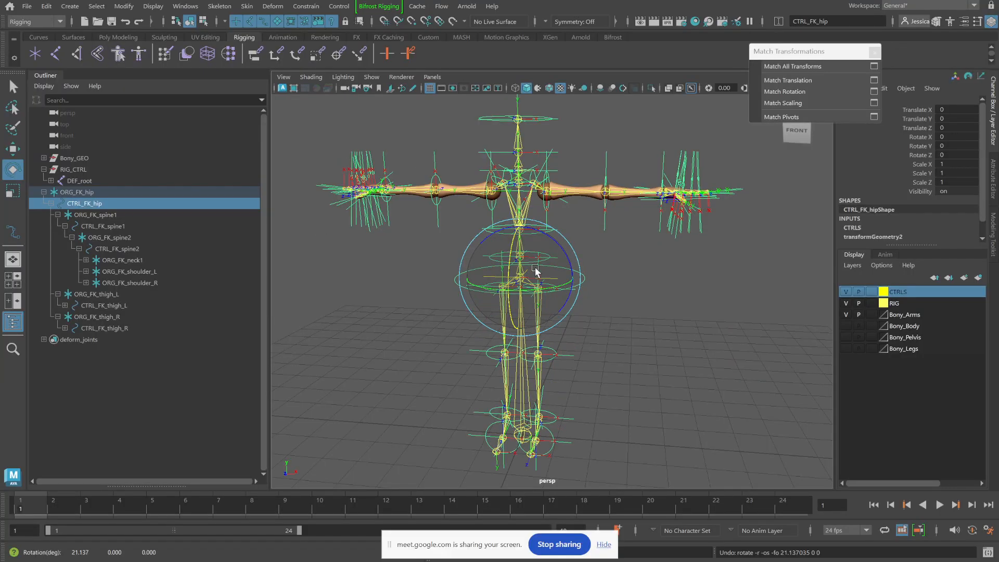
{"action": "left_click", "coordinate": [635, 265]}
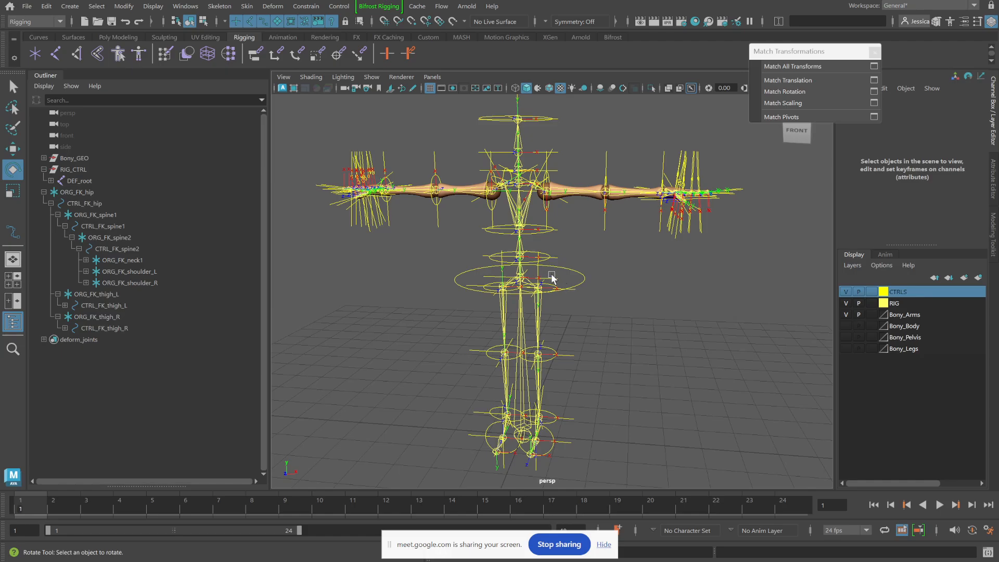
{"action": "left_click", "coordinate": [552, 277]}
{"action": "left_click_drag", "start_coordinate": [517, 241], "coordinate": [542, 272]}
{"action": "left_click", "coordinate": [702, 311]}
{"action": "mouse_move", "coordinate": [653, 294]}
{"action": "left_mouse_down", "text": "alt"}
{"action": "mouse_move", "coordinate": [615, 308]}
{"action": "mouse_move", "coordinate": [636, 300]}
{"action": "left_mouse_up", "text": "alt"}
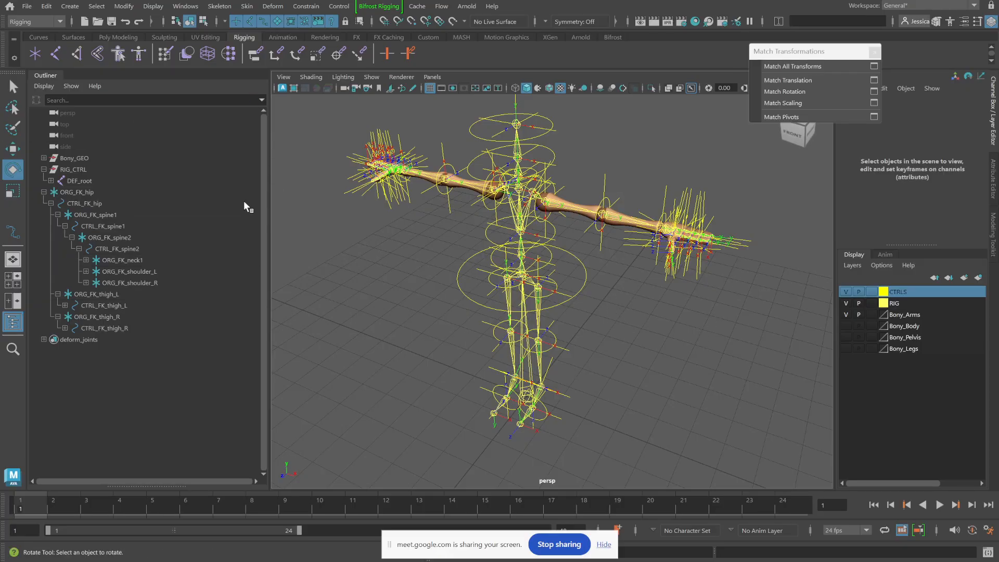
Step: Test-rotate CTRL_FK_hand_L about -14 degrees around its Z axis and undo the rotation
{"action": "scroll", "coordinate": [676, 276], "scroll_direction": "up", "scroll_amount": 8}
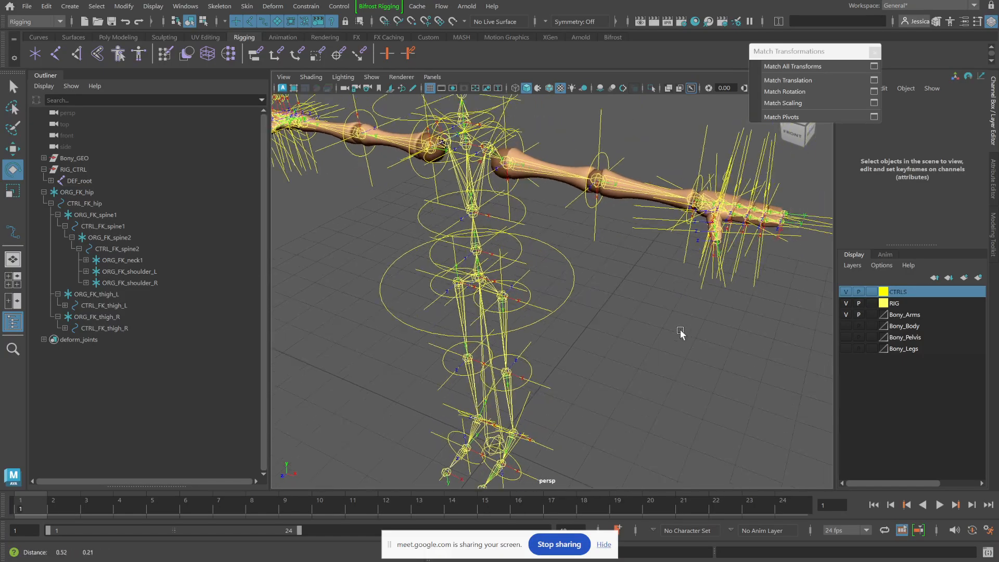
{"action": "scroll", "coordinate": [632, 381], "scroll_direction": "up", "scroll_amount": 5}
{"action": "scroll", "coordinate": [664, 379], "scroll_direction": "down", "scroll_amount": 4}
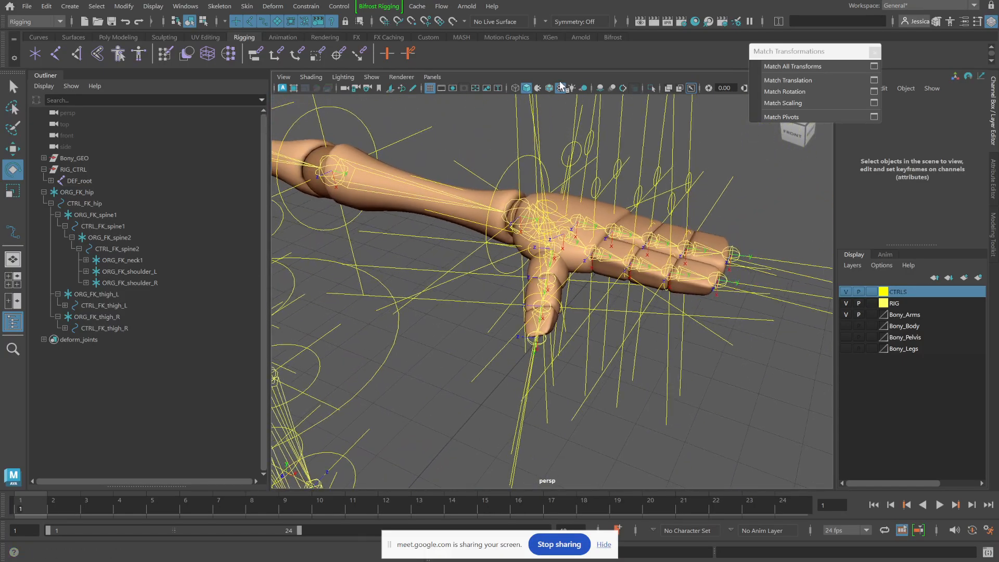
{"action": "left_click", "coordinate": [526, 155]}
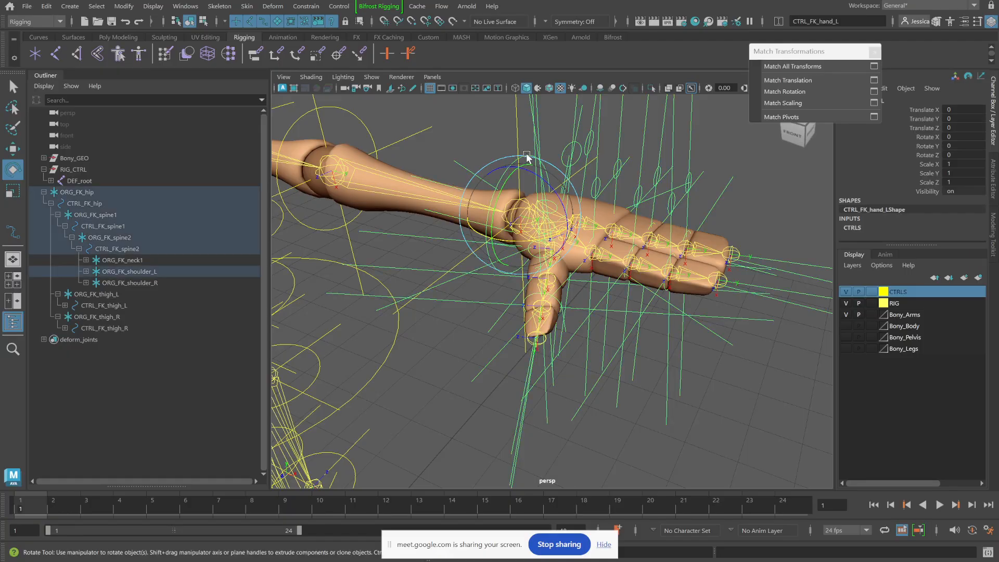
{"action": "left_click_drag", "start_coordinate": [539, 176], "coordinate": [530, 197]}
{"action": "key", "text": "ctrl+z"}
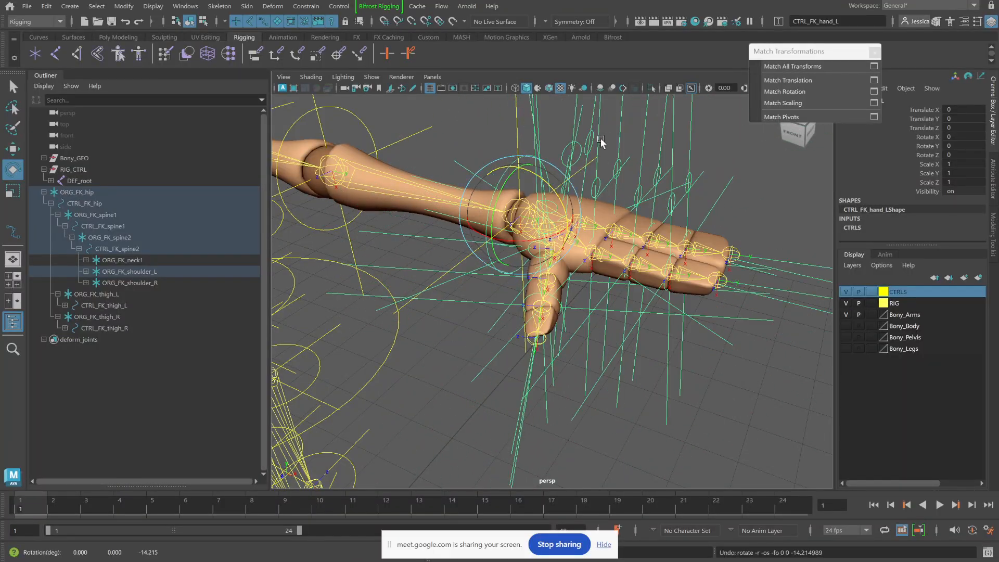
Step: Test-rotate CTRL_FK_fingers2_L about -25 degrees around its Z axis, undo the rotation and clear the selection
{"action": "left_click", "coordinate": [612, 167]}
{"action": "left_click", "coordinate": [614, 172]}
{"action": "left_click_drag", "start_coordinate": [614, 172], "coordinate": [652, 215]}
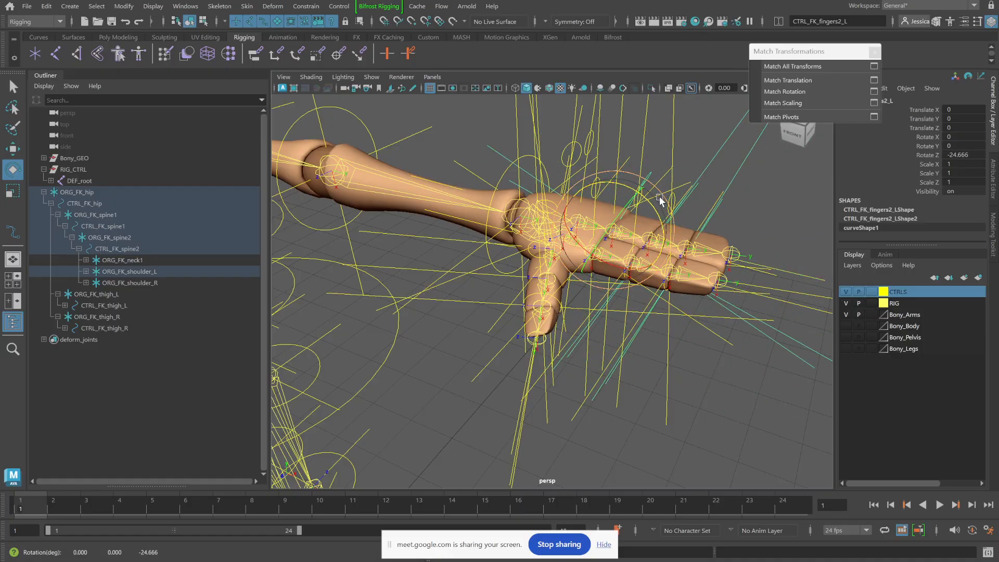
{"action": "key", "text": "ctrl+z"}
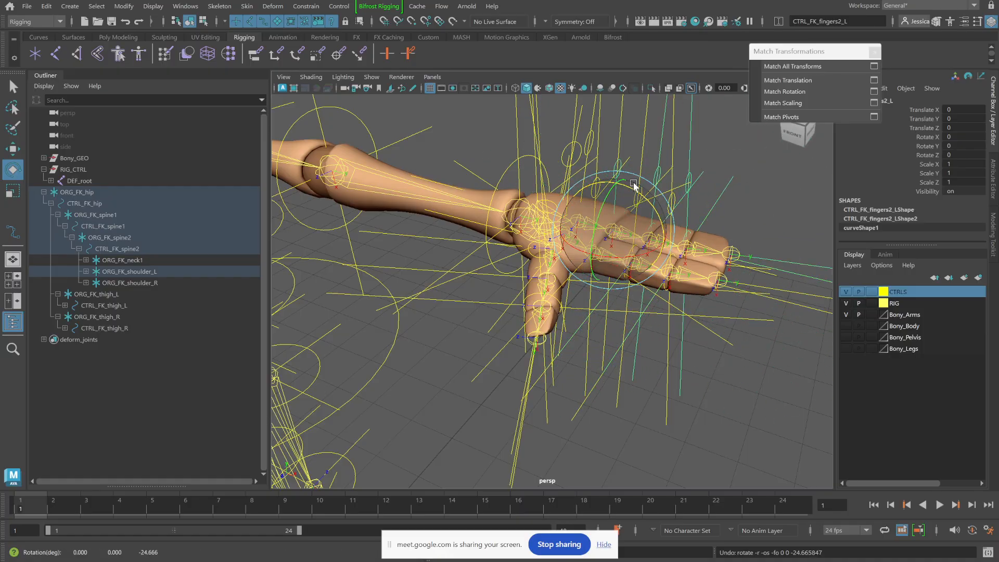
{"action": "left_click", "coordinate": [484, 127]}
{"action": "left_click_drag", "start_coordinate": [483, 143], "coordinate": [462, 148], "text": "alt"}
Step: Close the Match Transformations window and open the Connection Editor
{"action": "left_click", "coordinate": [874, 51]}
{"action": "left_click_drag", "start_coordinate": [718, 147], "coordinate": [665, 156], "text": "alt"}
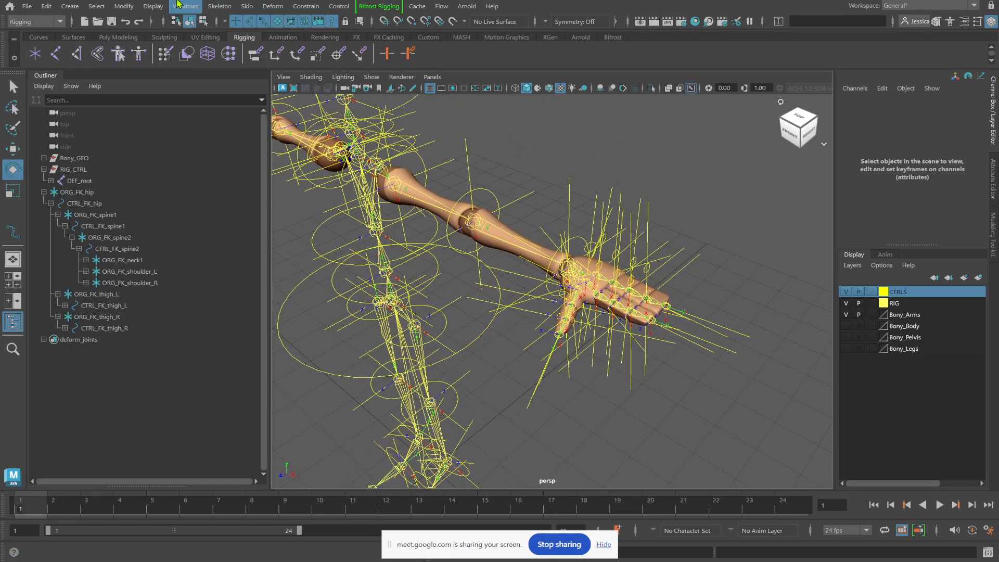
{"action": "left_click", "coordinate": [186, 7]}
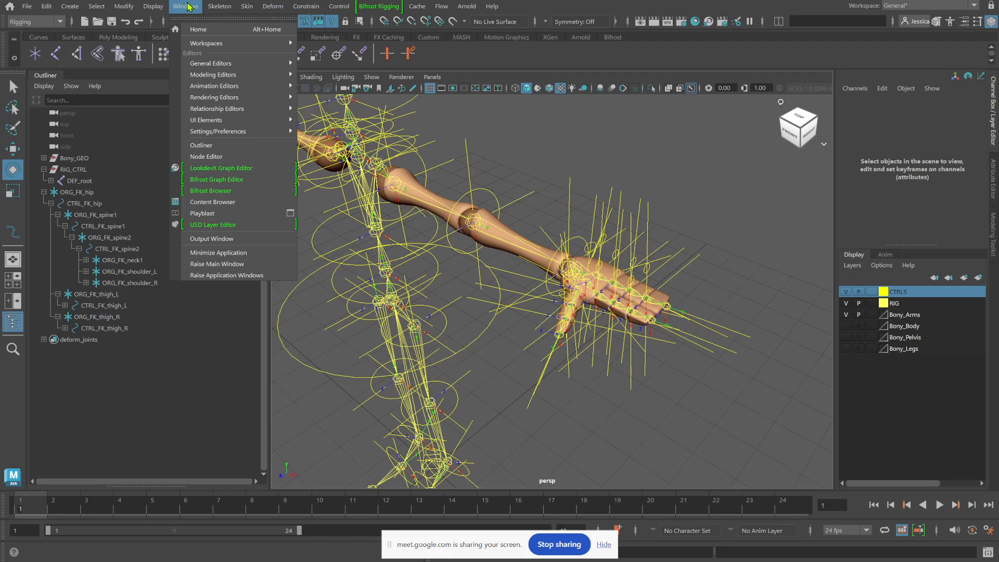
{"action": "mouse_move", "coordinate": [253, 68]}
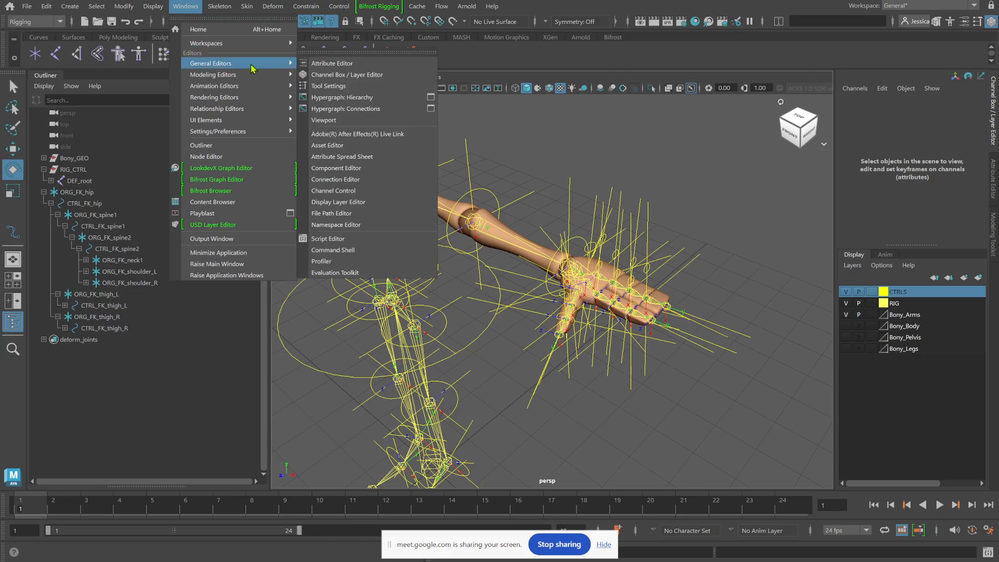
{"action": "left_click", "coordinate": [391, 181]}
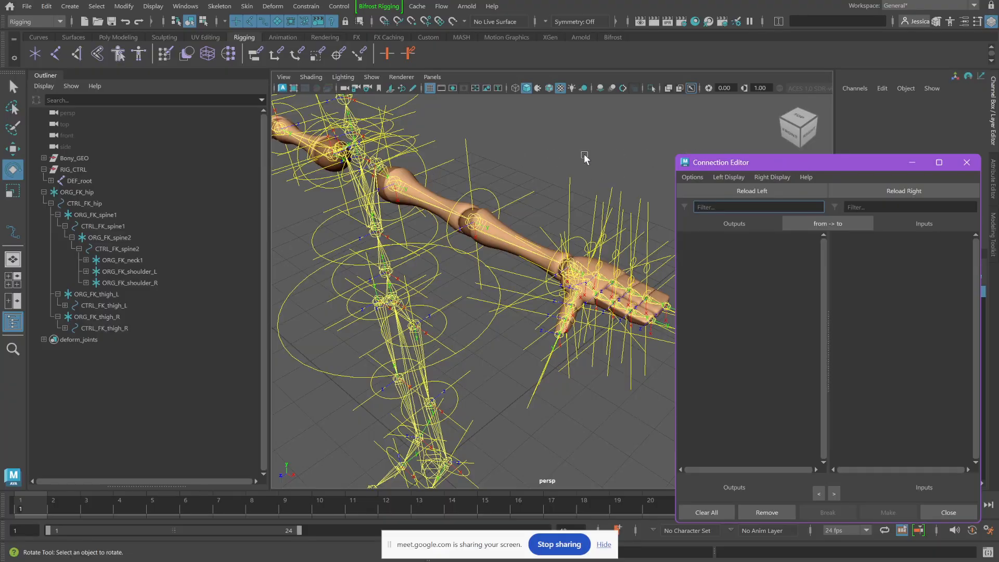
Step: Select CTRL_FK_index1_L on the left hand and expand the hierarchy under ORG_FK_shoulder_L down to that control
{"action": "left_click_drag", "start_coordinate": [471, 293], "coordinate": [502, 245], "text": "alt"}
{"action": "right_click_drag", "start_coordinate": [501, 245], "coordinate": [584, 297], "text": "alt"}
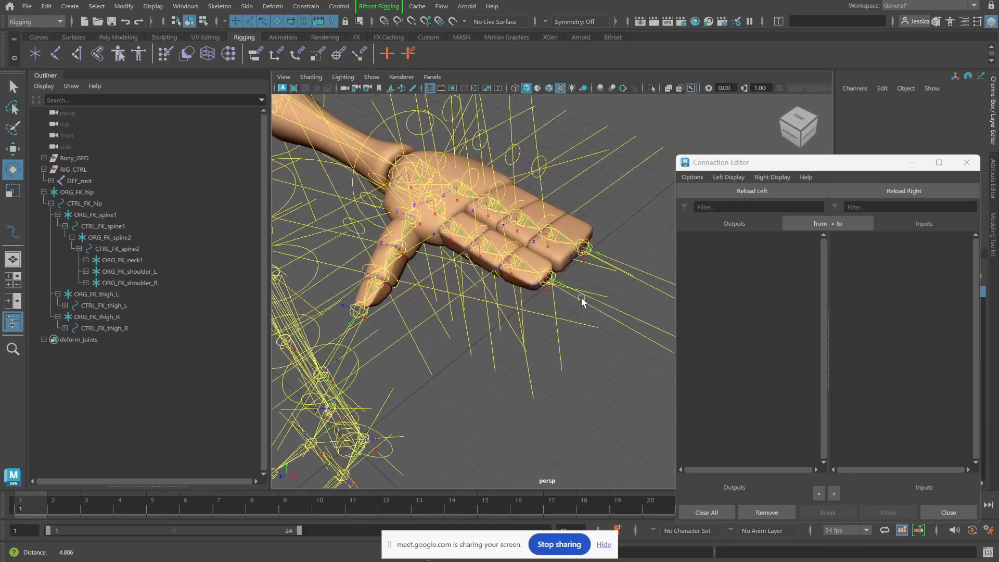
{"action": "left_click_drag", "start_coordinate": [584, 296], "coordinate": [484, 338], "text": "alt"}
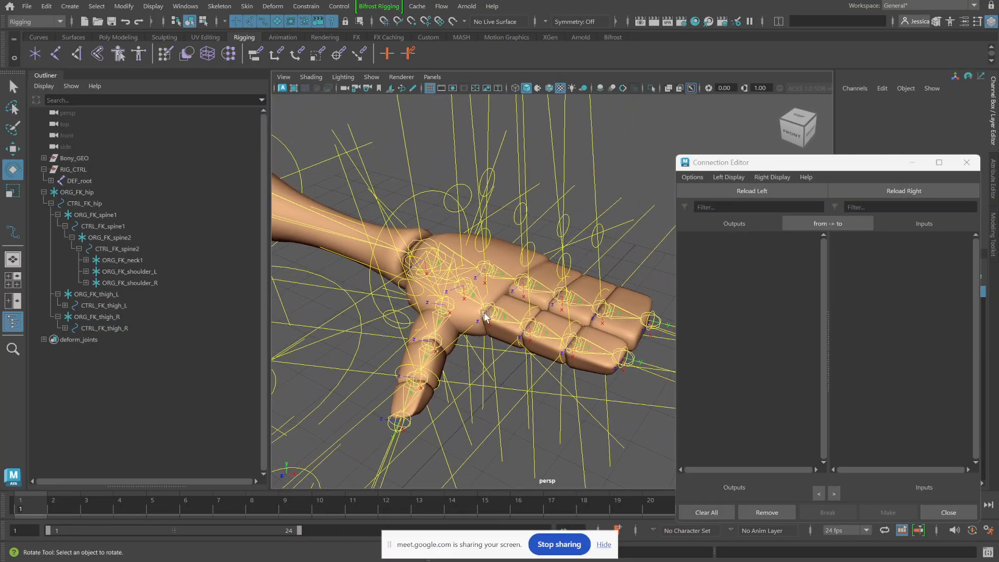
{"action": "scroll", "coordinate": [530, 344], "scroll_direction": "up", "scroll_amount": 2}
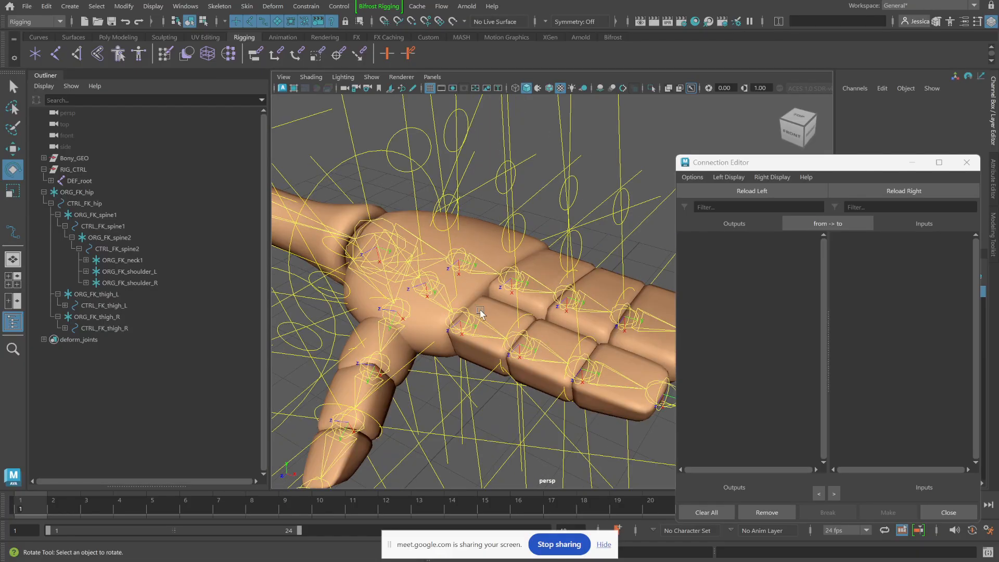
{"action": "left_click_drag", "start_coordinate": [496, 329], "coordinate": [473, 263], "text": "alt"}
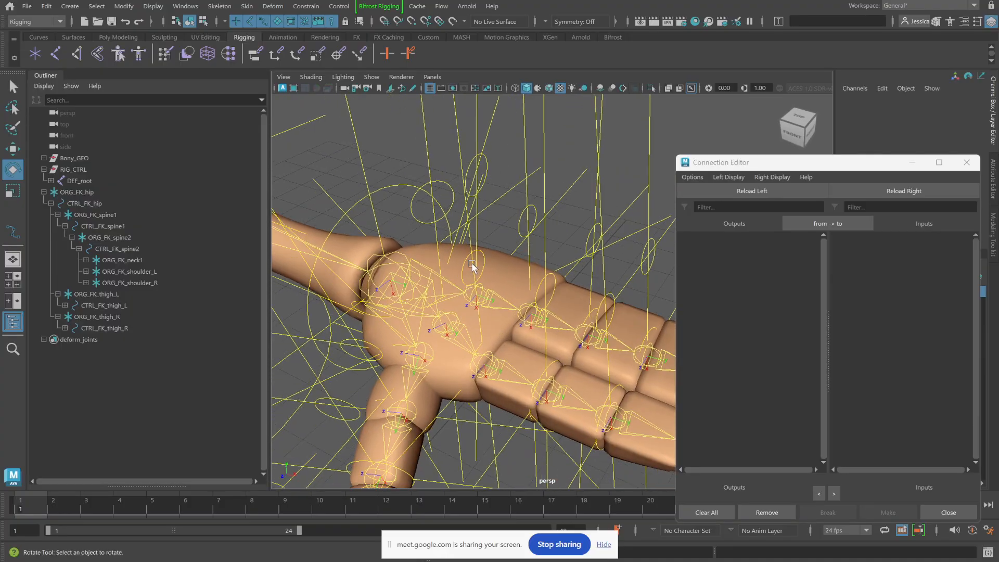
{"action": "left_click", "coordinate": [422, 221]}
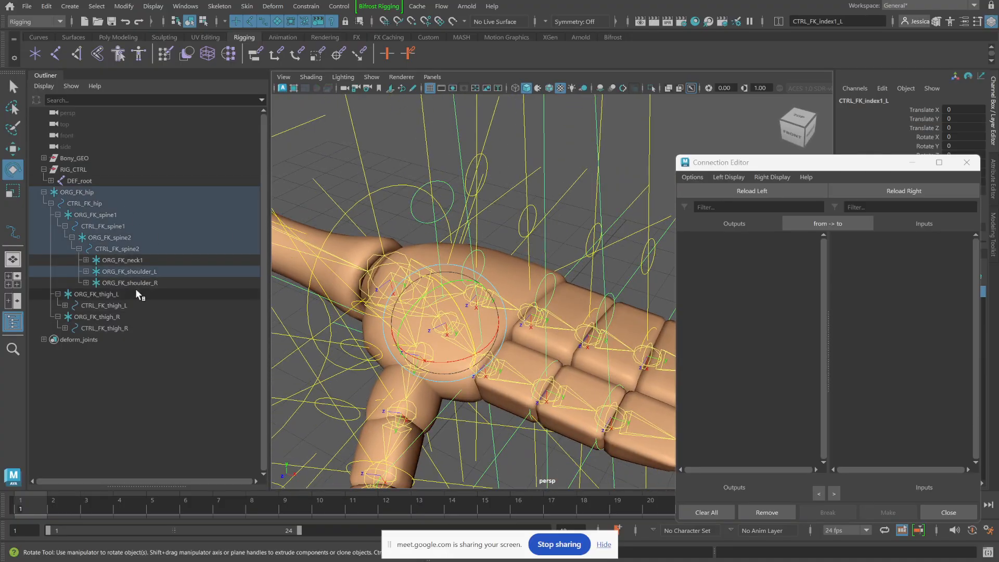
{"action": "left_click", "coordinate": [86, 271]}
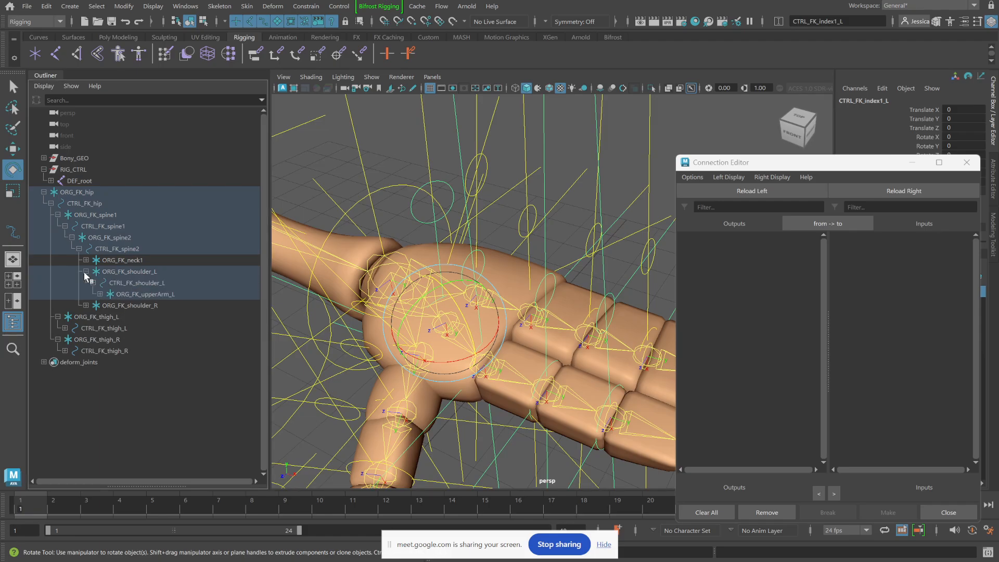
{"action": "left_click", "coordinate": [100, 295]}
{"action": "left_click", "coordinate": [107, 305]}
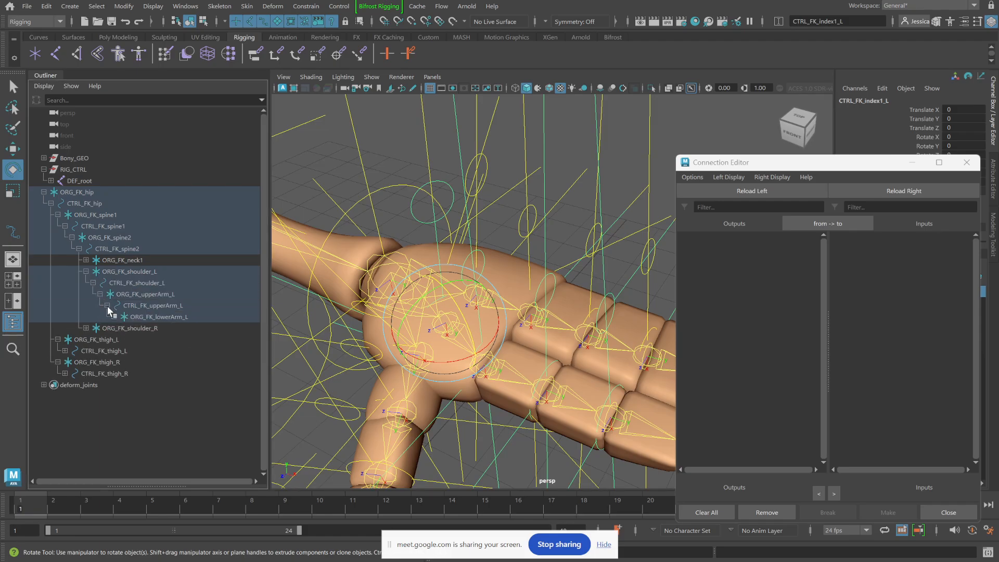
{"action": "left_click", "coordinate": [114, 317]}
{"action": "left_click", "coordinate": [121, 328]}
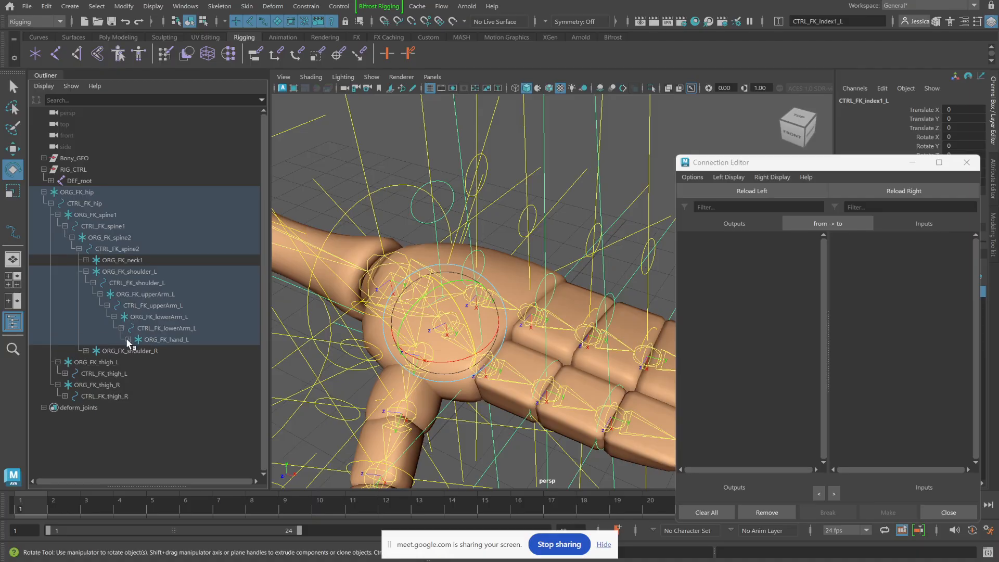
{"action": "left_click", "coordinate": [128, 339]}
{"action": "left_click", "coordinate": [135, 351]}
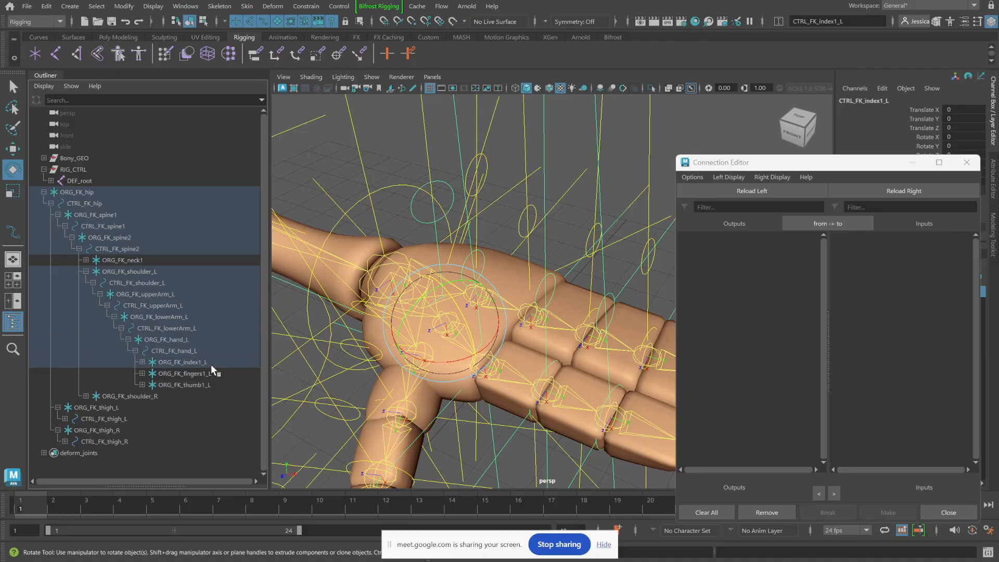
{"action": "left_click", "coordinate": [142, 362]}
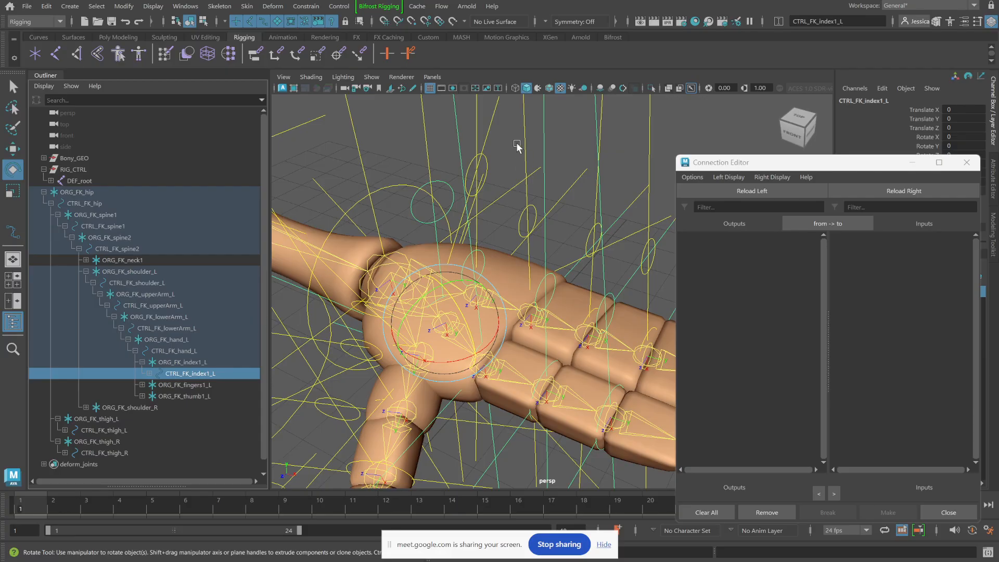
Step: Load the CTRL_FK_index1_L control as the output side of the Connection Editor
{"action": "left_click", "coordinate": [441, 163]}
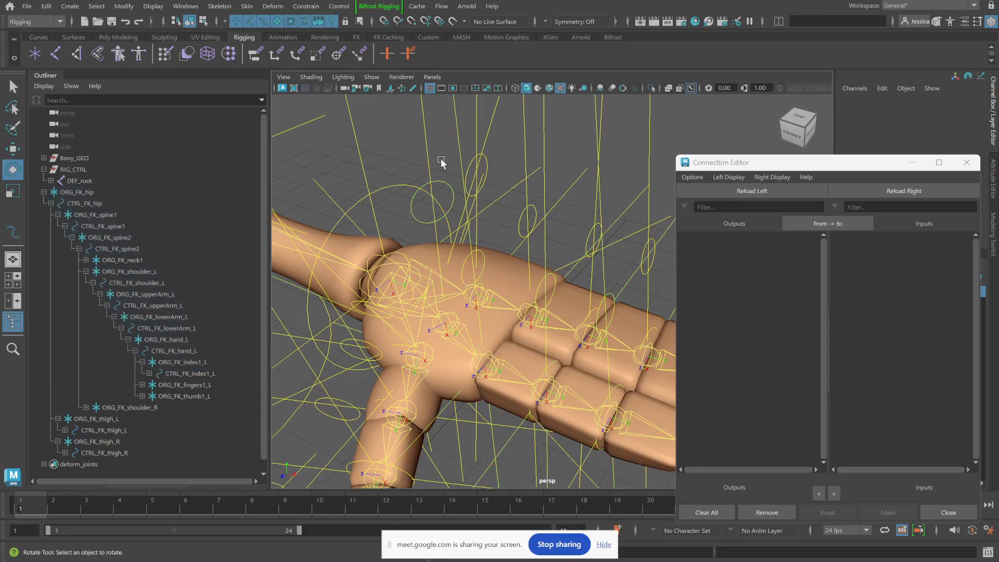
{"action": "left_click", "coordinate": [445, 180]}
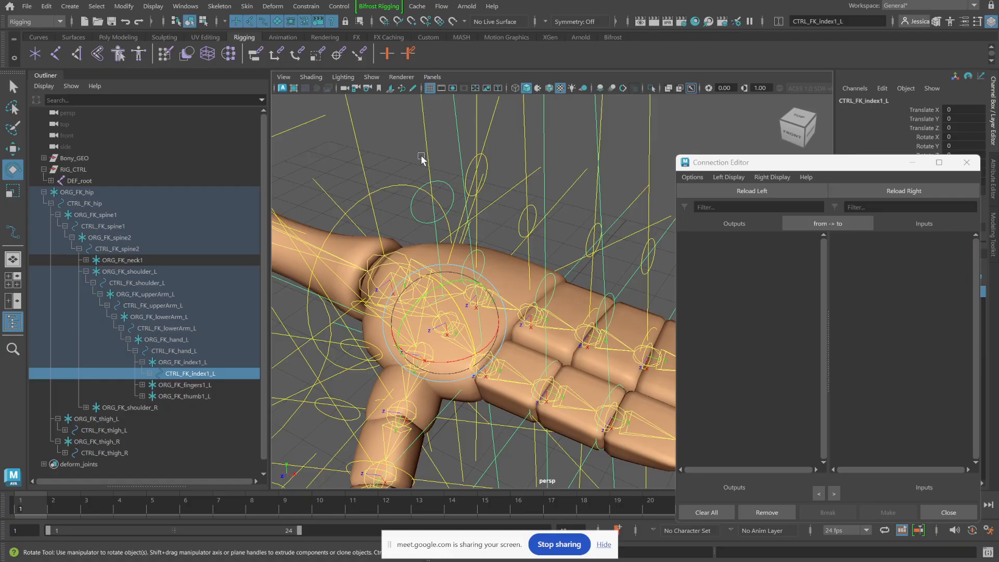
{"action": "left_click", "coordinate": [430, 146]}
{"action": "scroll", "coordinate": [428, 163], "scroll_direction": "down", "scroll_amount": 5}
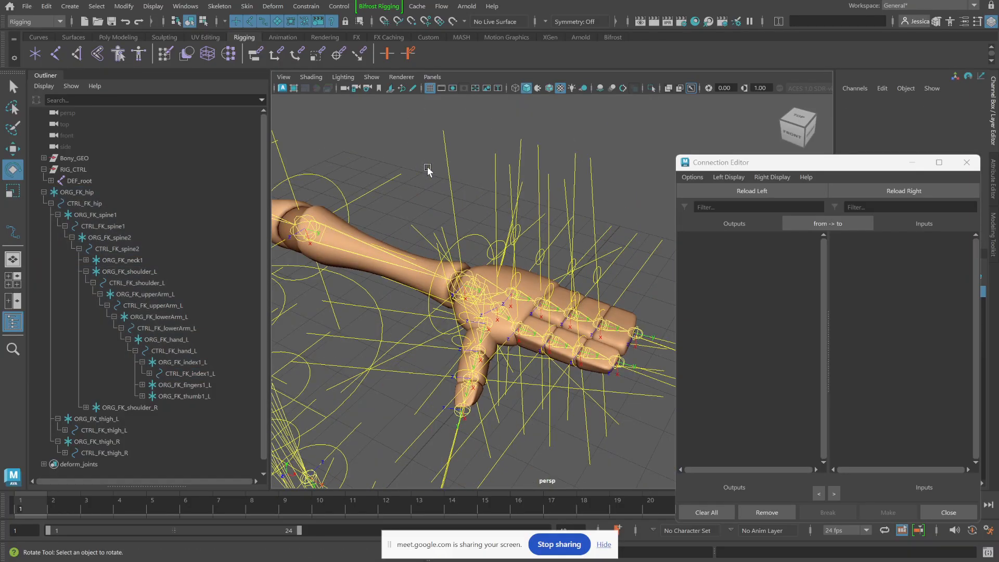
{"action": "scroll", "coordinate": [499, 206], "scroll_direction": "up", "scroll_amount": 4}
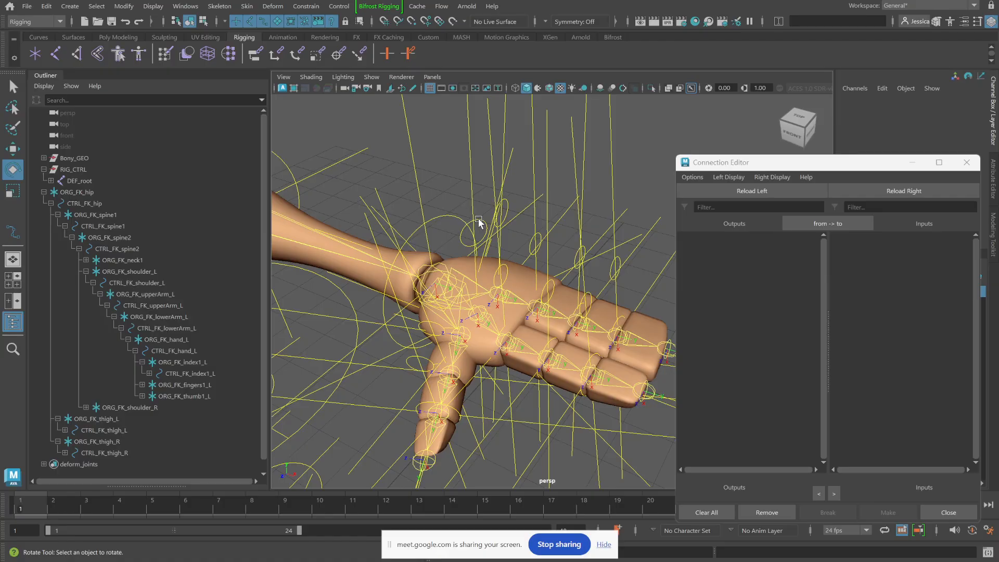
{"action": "left_click", "coordinate": [484, 224]}
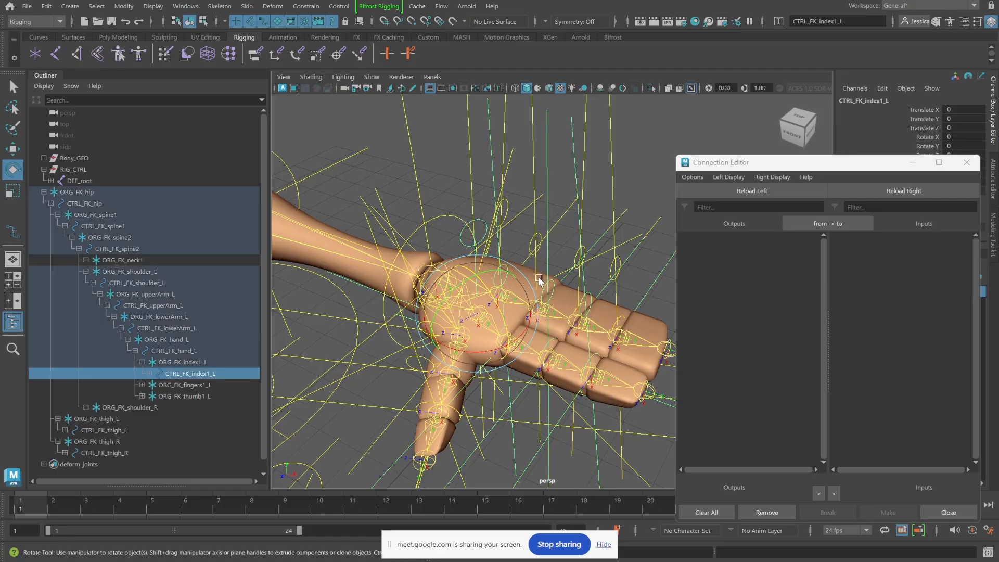
{"action": "left_click", "coordinate": [787, 190]}
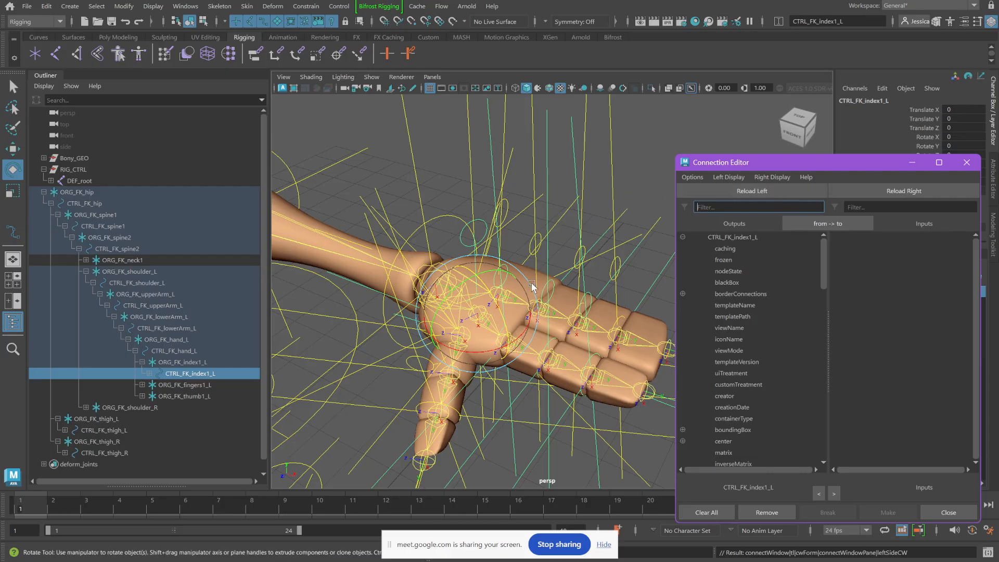
Step: Load the DEF_index1_L joint in the left palm as the input side of the Connection Editor
{"action": "scroll", "coordinate": [532, 283], "scroll_direction": "up", "scroll_amount": 5}
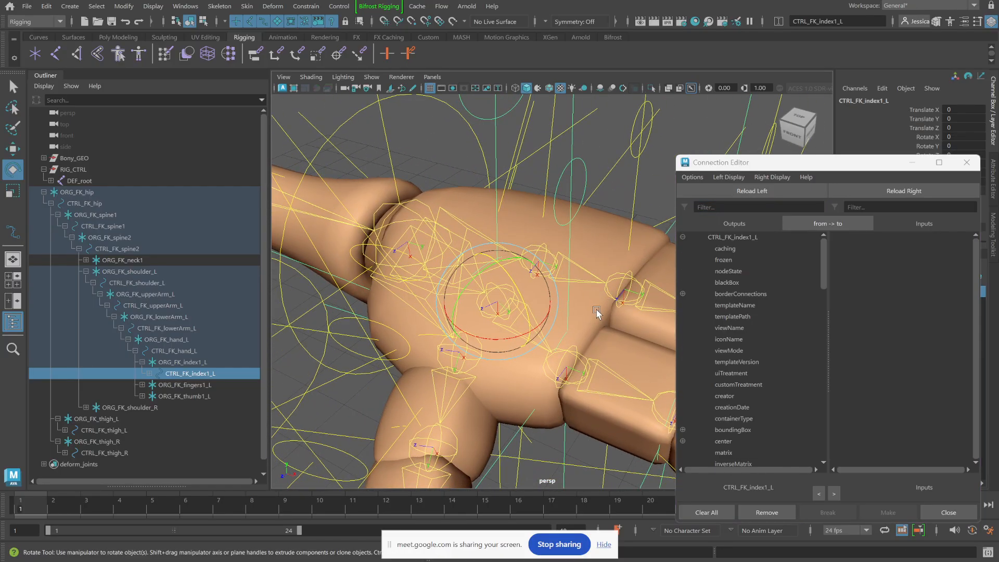
{"action": "left_click", "coordinate": [597, 314]}
{"action": "left_click", "coordinate": [503, 286]}
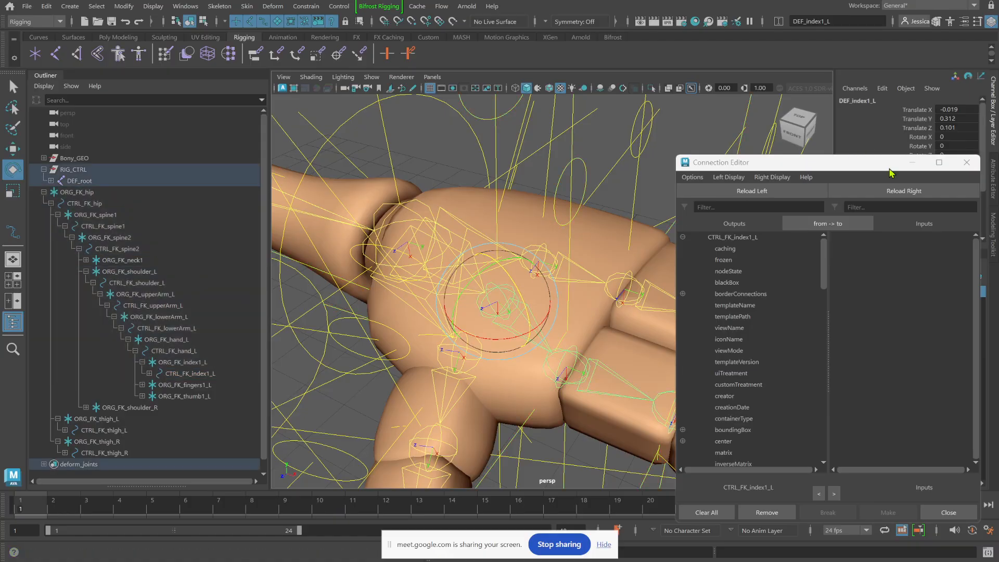
{"action": "left_click", "coordinate": [891, 191]}
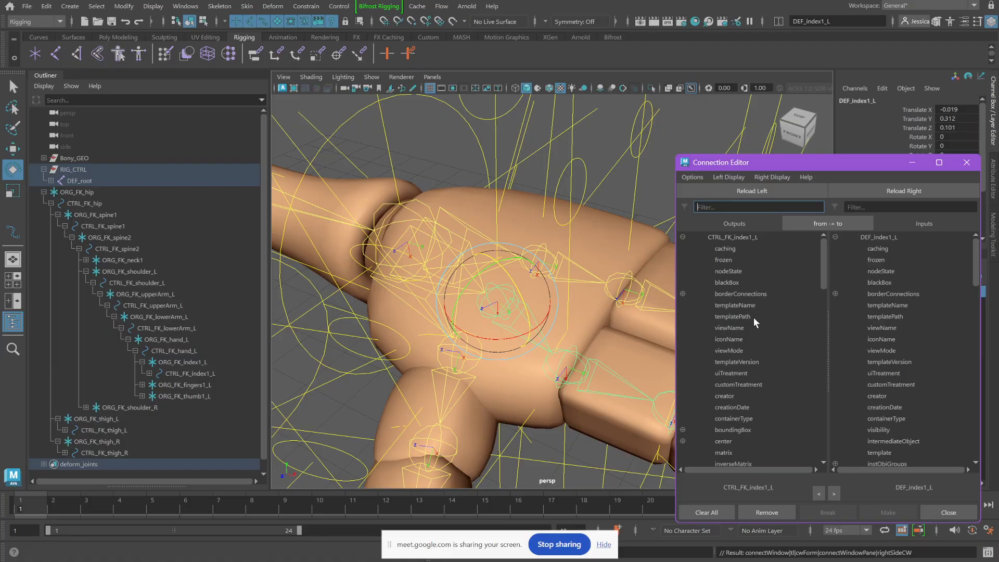
{"action": "scroll", "coordinate": [753, 316], "scroll_direction": "down", "scroll_amount": 10}
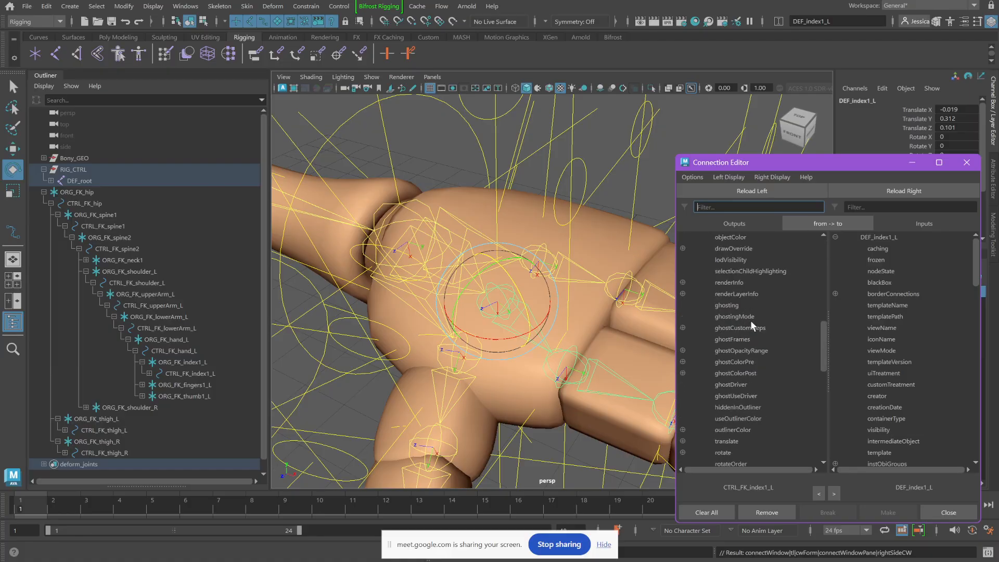
Step: Connect the rotate output of CTRL_FK_index1_L to the rotate input of DEF_index1_L in the Connection Editor
{"action": "scroll", "coordinate": [751, 326], "scroll_direction": "down", "scroll_amount": 3}
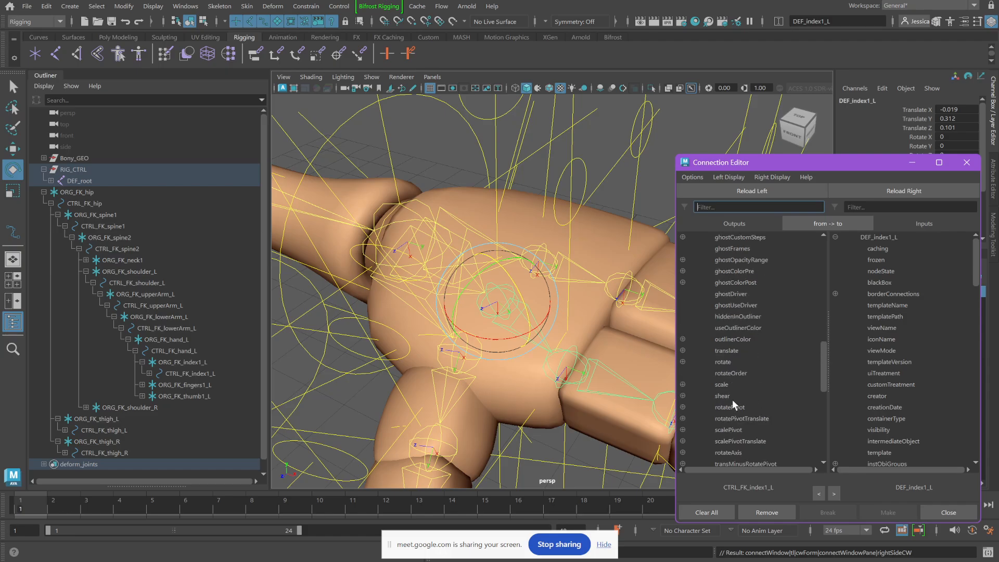
{"action": "scroll", "coordinate": [732, 399], "scroll_direction": "down", "scroll_amount": 3}
{"action": "left_click", "coordinate": [734, 272]}
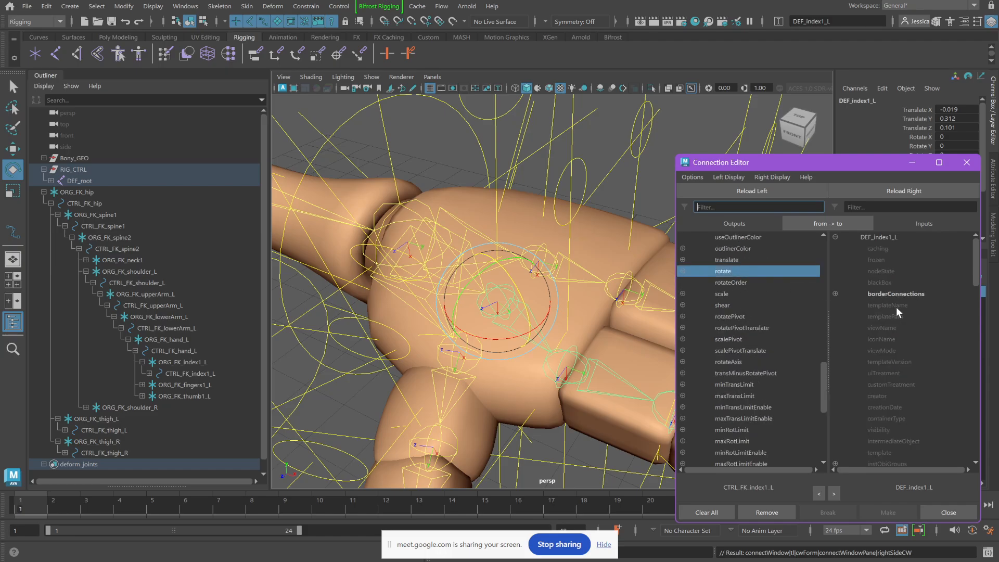
{"action": "scroll", "coordinate": [896, 307], "scroll_direction": "down", "scroll_amount": 10}
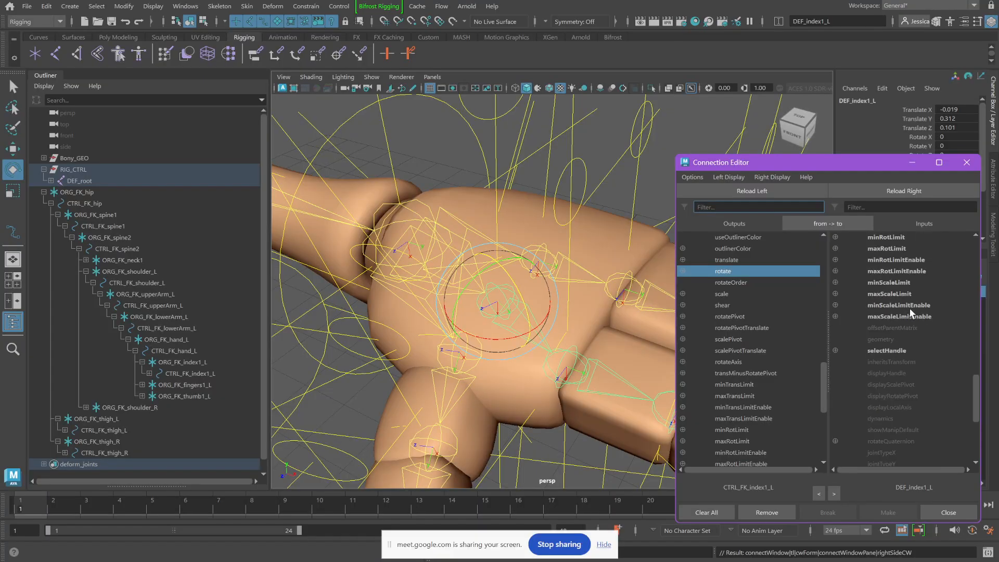
{"action": "scroll", "coordinate": [909, 310], "scroll_direction": "up", "scroll_amount": 5}
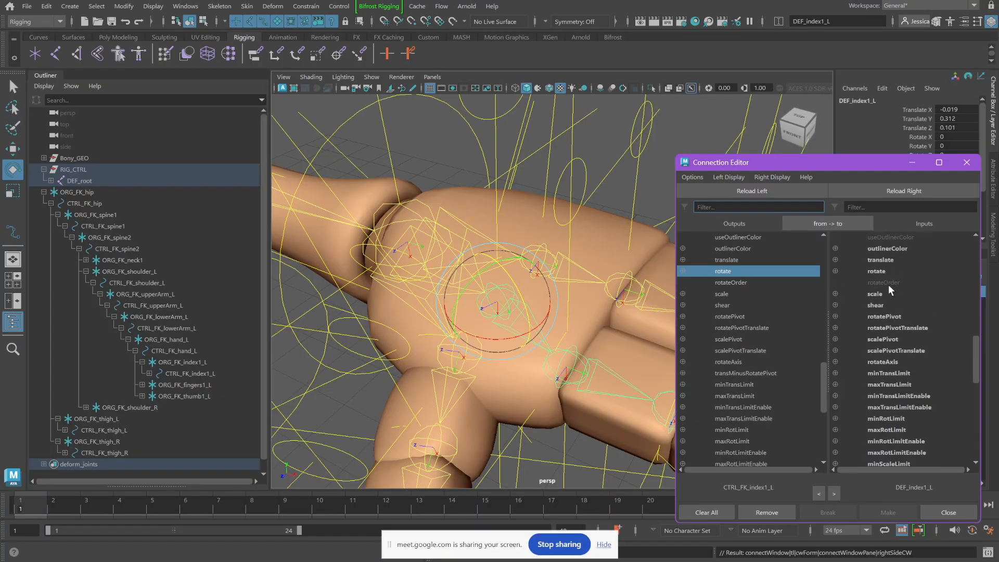
{"action": "left_click", "coordinate": [877, 270]}
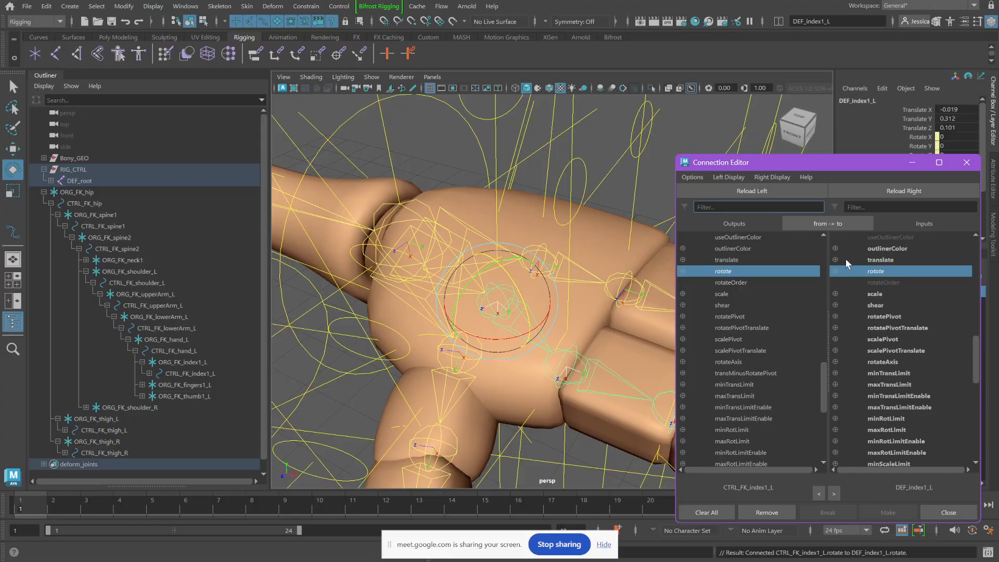
Step: Test the first index finger control, CTRL_FK_index1_L, by rotating it about 21 degrees around Z
{"action": "scroll", "coordinate": [515, 279], "scroll_direction": "down", "scroll_amount": 3}
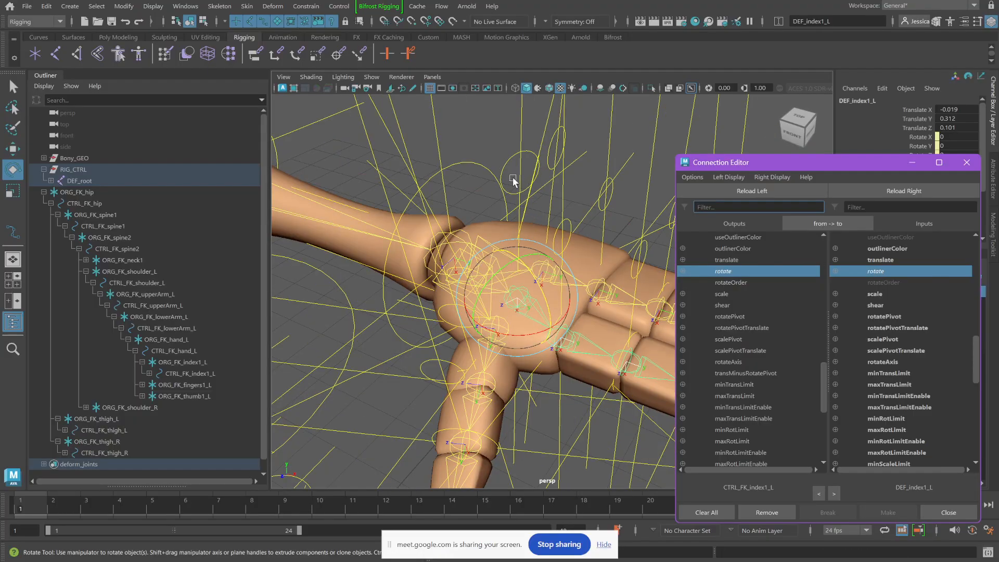
{"action": "left_click", "coordinate": [508, 164]}
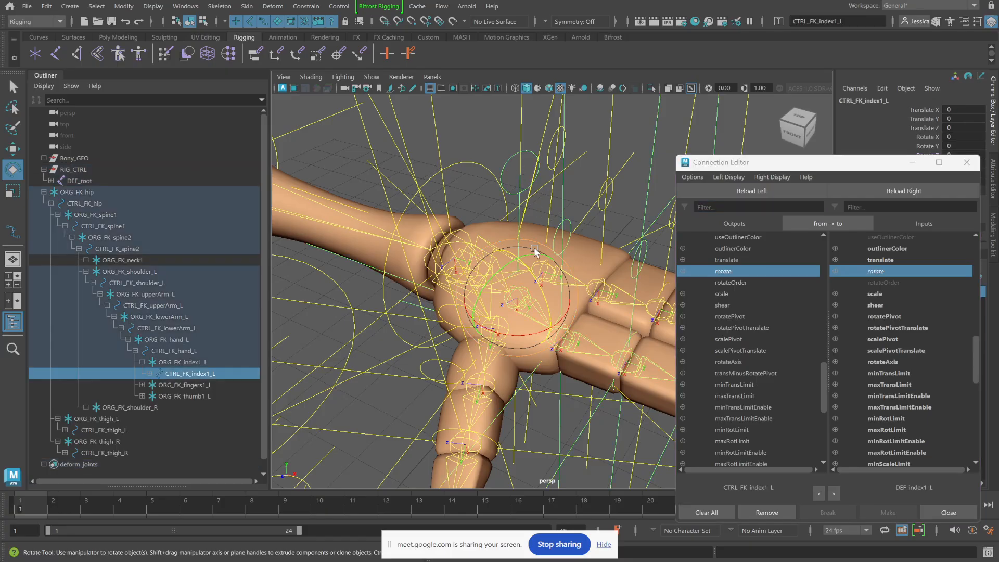
{"action": "left_click_drag", "start_coordinate": [536, 276], "coordinate": [536, 284]}
{"action": "left_click_drag", "start_coordinate": [532, 295], "coordinate": [507, 271]}
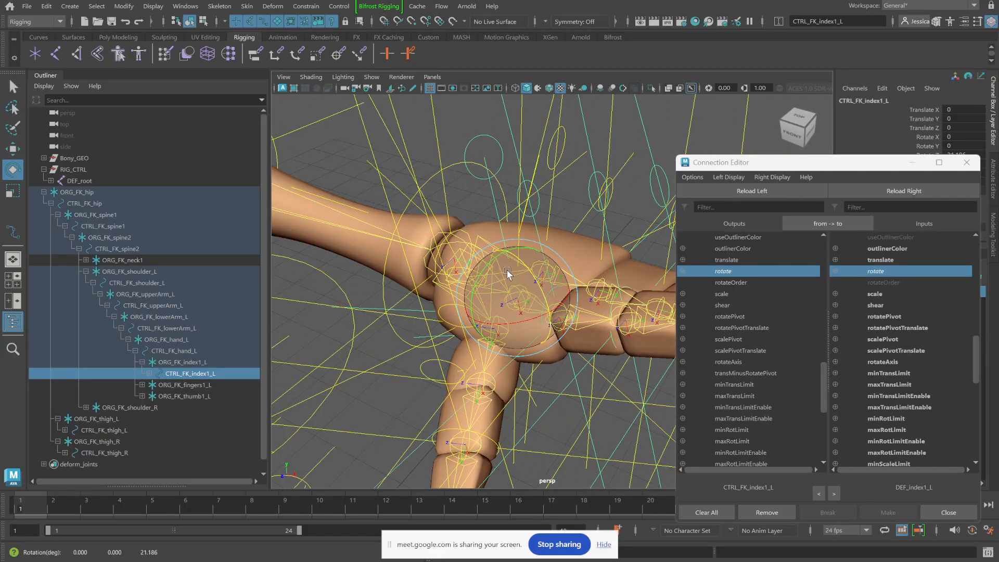
Step: Load CTRL_FK_index2_L as the source and DEF_index2_L as the target, and connect rotate to rotate
{"action": "middle_click_drag", "start_coordinate": [572, 321], "coordinate": [523, 313], "text": "alt"}
{"action": "right_click_drag", "start_coordinate": [536, 303], "coordinate": [501, 275], "text": "alt"}
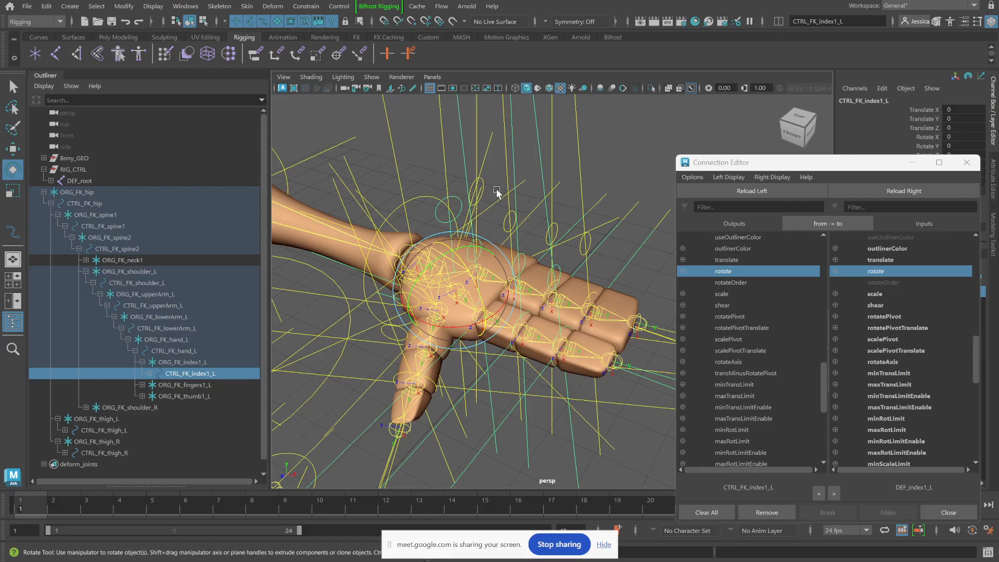
{"action": "left_click", "coordinate": [488, 226]}
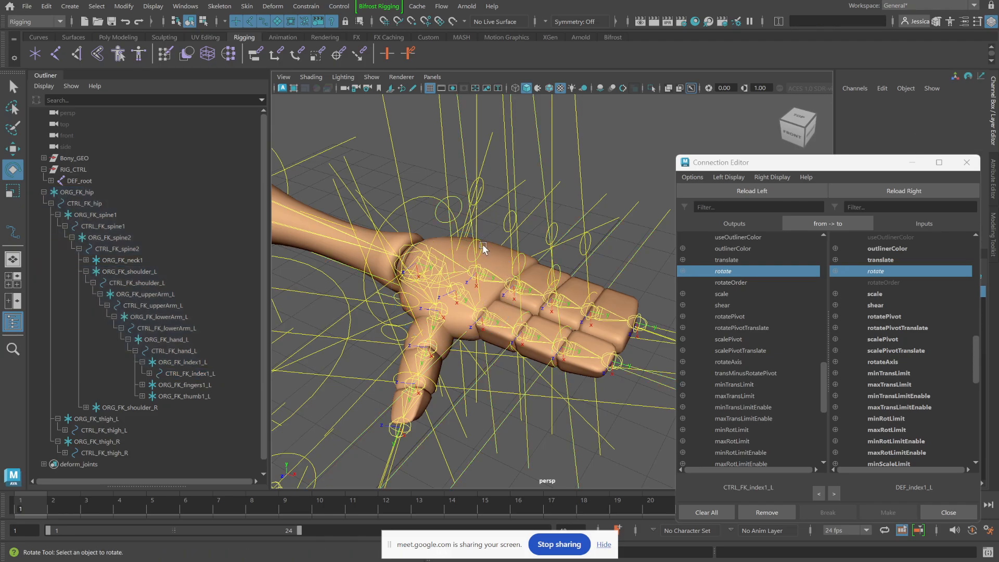
{"action": "left_click", "coordinate": [481, 249]}
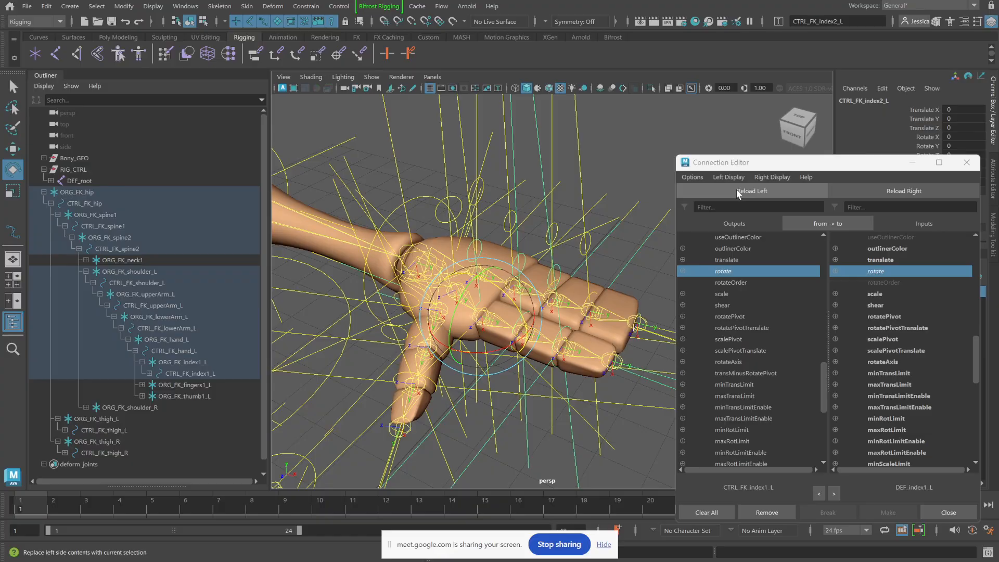
{"action": "left_click", "coordinate": [752, 191]}
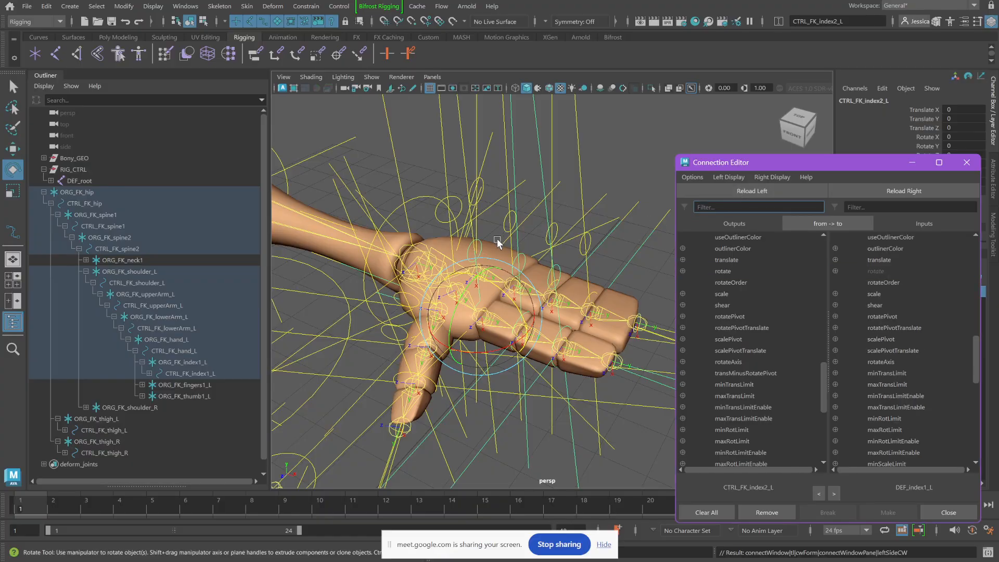
{"action": "scroll", "coordinate": [502, 244], "scroll_direction": "up", "scroll_amount": 5}
{"action": "scroll", "coordinate": [552, 272], "scroll_direction": "down", "scroll_amount": 5}
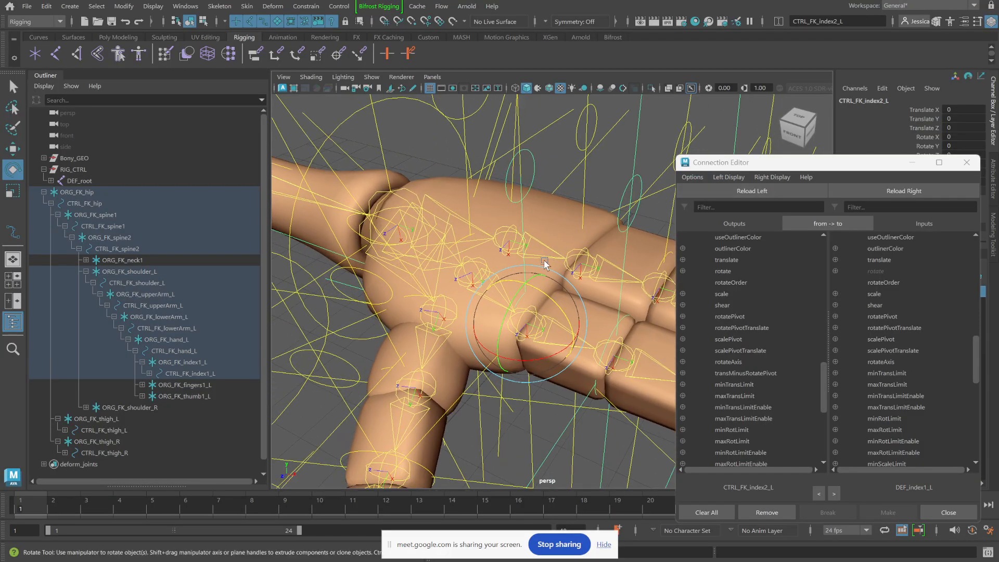
{"action": "left_click", "coordinate": [566, 188]}
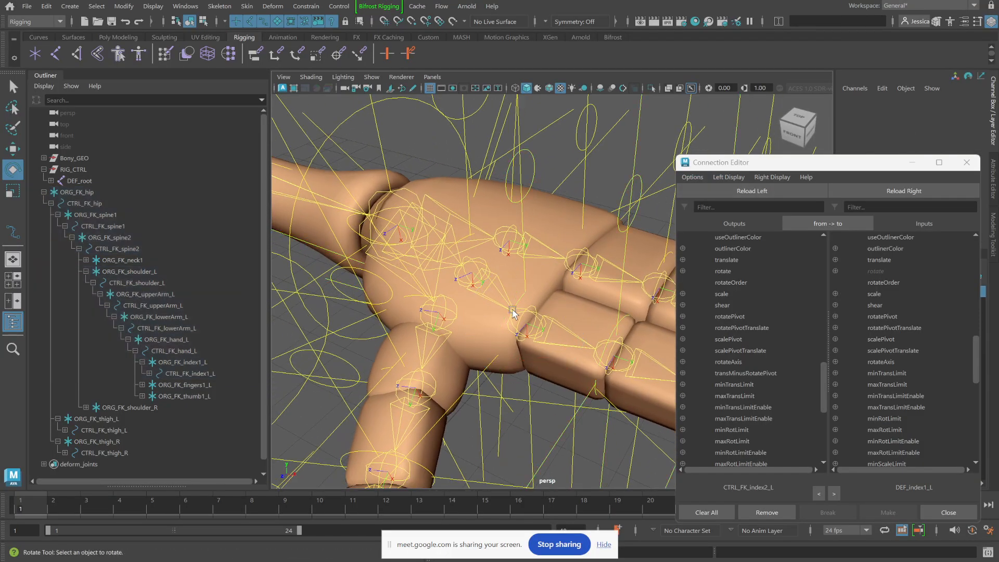
{"action": "left_click", "coordinate": [515, 330]}
{"action": "left_click", "coordinate": [882, 186]}
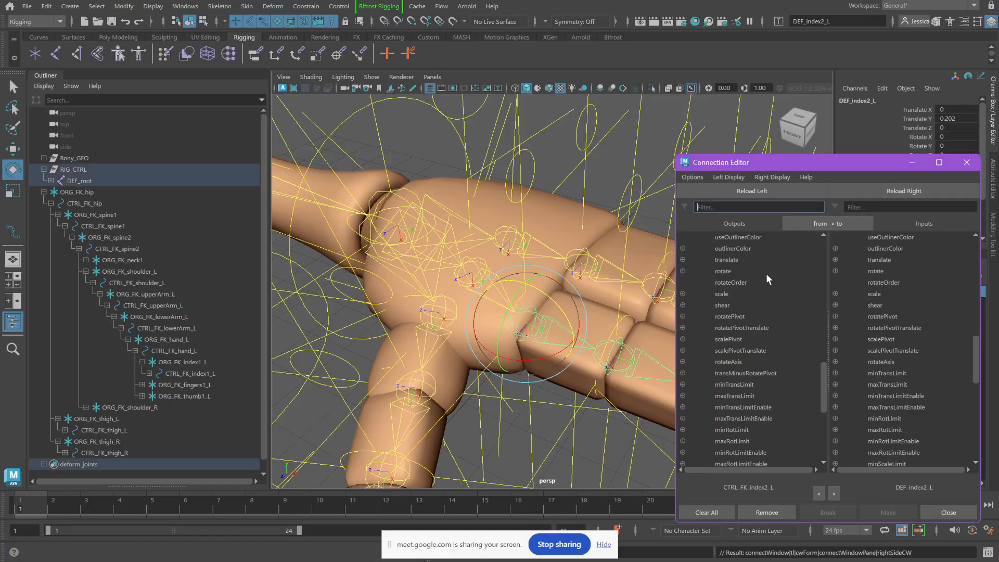
{"action": "left_click", "coordinate": [738, 271]}
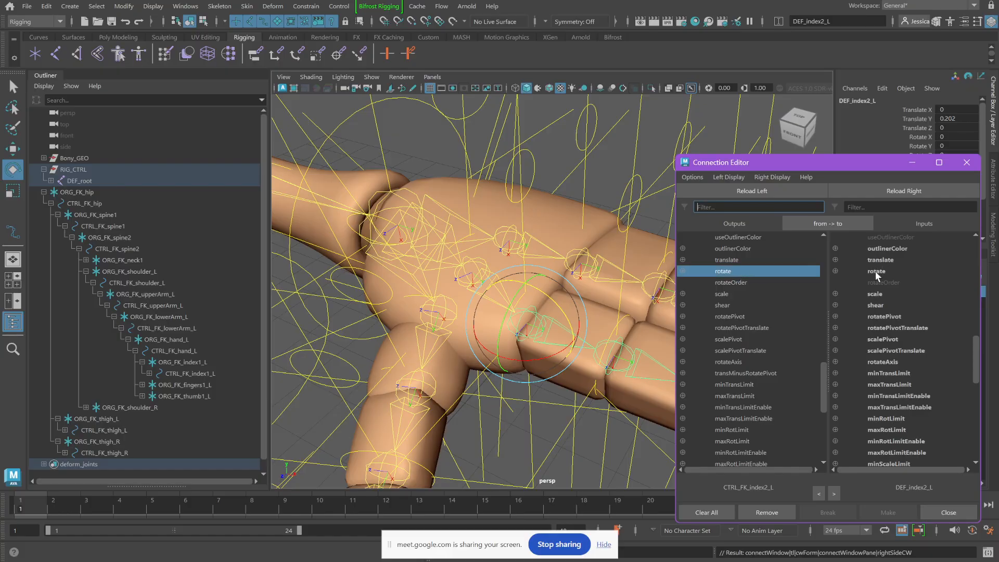
{"action": "left_click", "coordinate": [876, 270]}
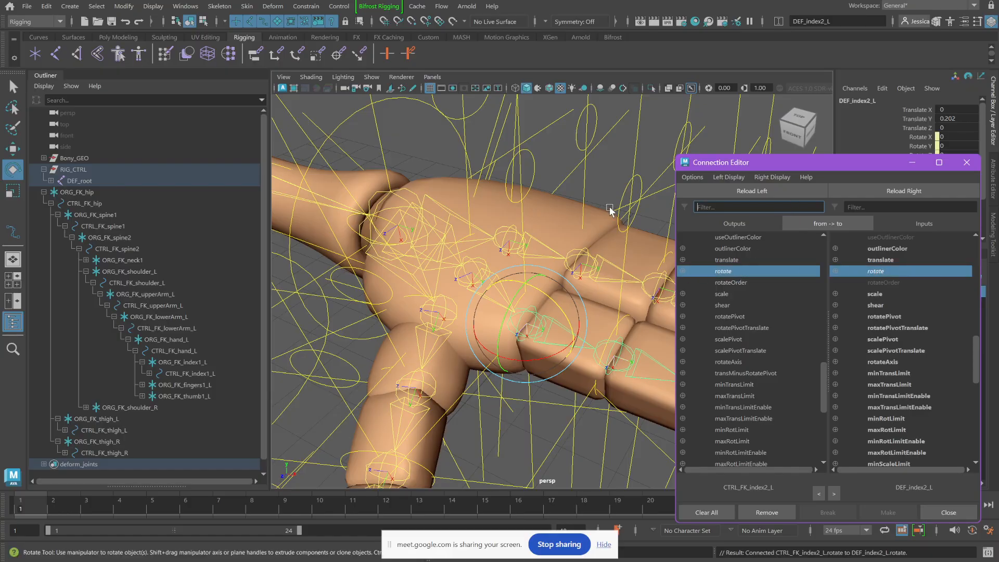
Step: Load CTRL_FK_index3_L as the source and DEF_index4_L as the target, and connect their rotate attributes
{"action": "left_click", "coordinate": [623, 188]}
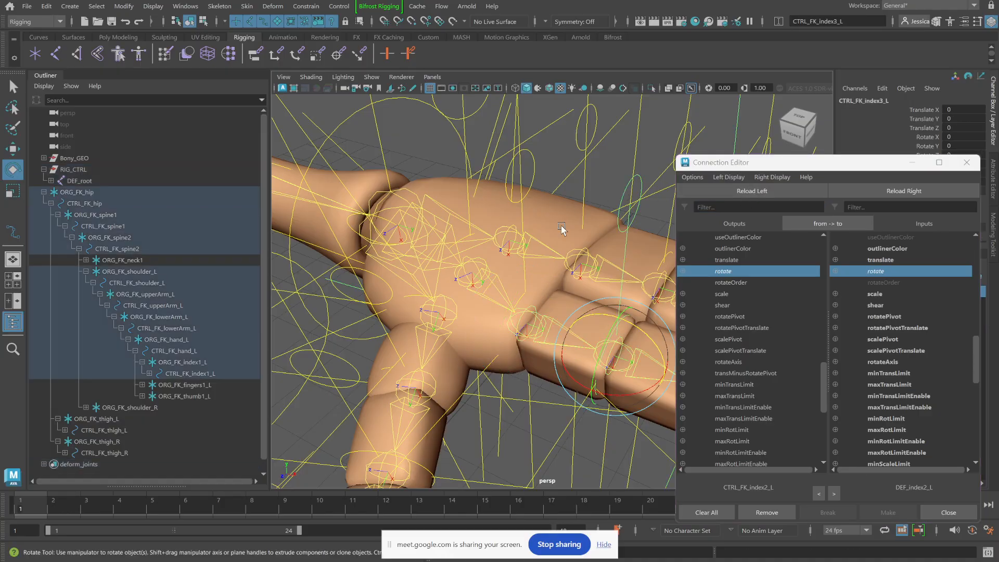
{"action": "middle_click_drag", "start_coordinate": [634, 270], "coordinate": [586, 265], "text": "alt"}
{"action": "left_click", "coordinate": [768, 190]}
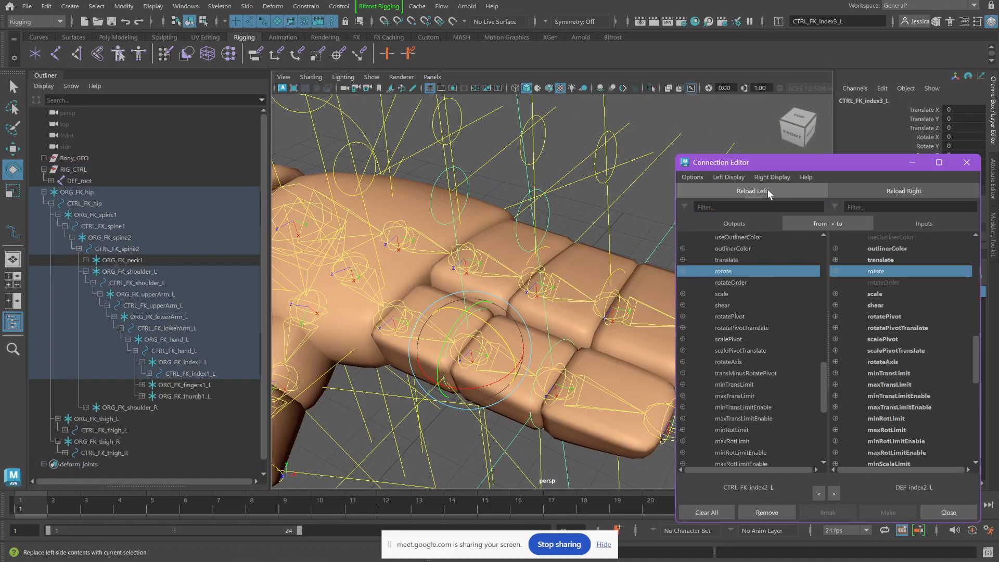
{"action": "left_click", "coordinate": [734, 271]}
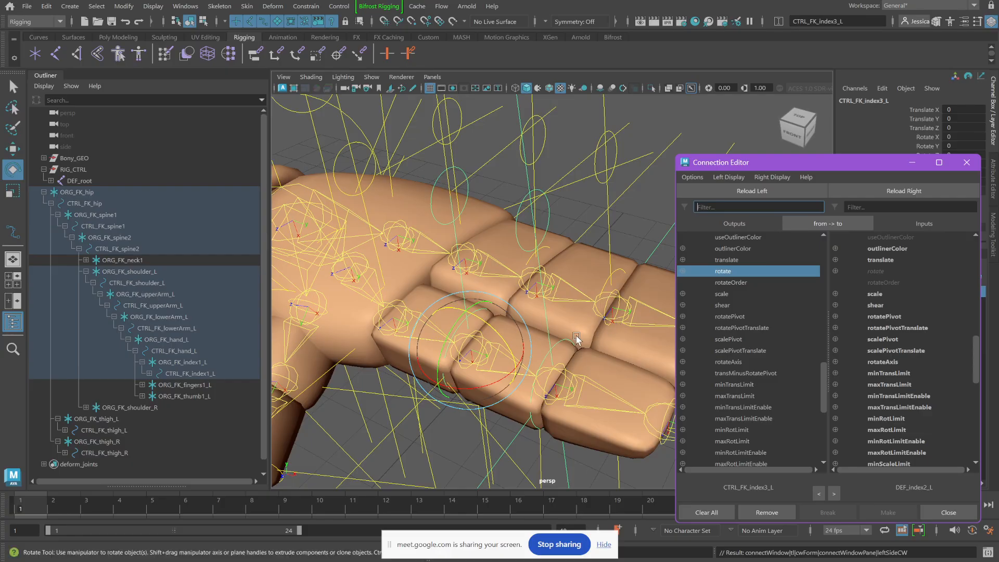
{"action": "left_click", "coordinate": [541, 396]}
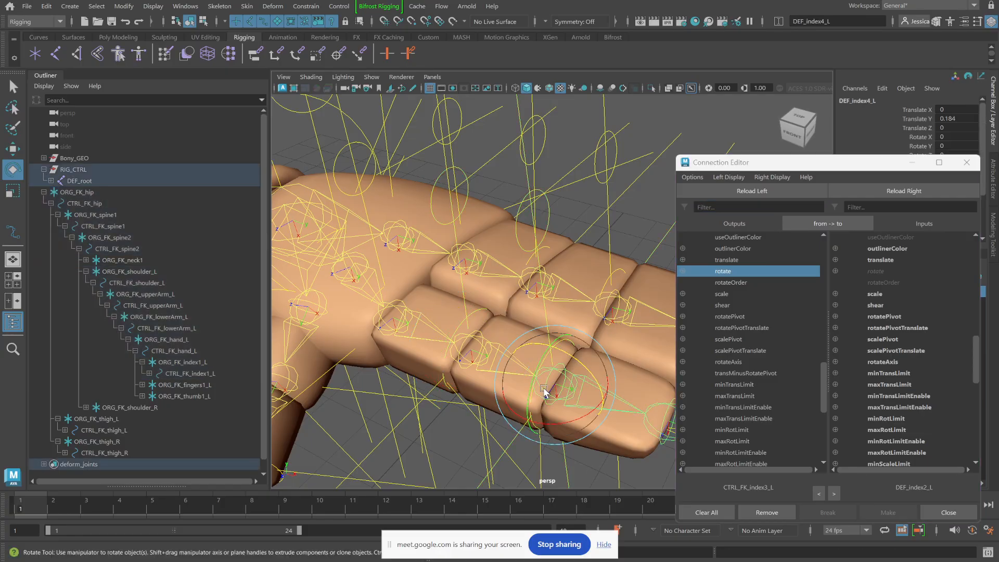
{"action": "left_click", "coordinate": [931, 192]}
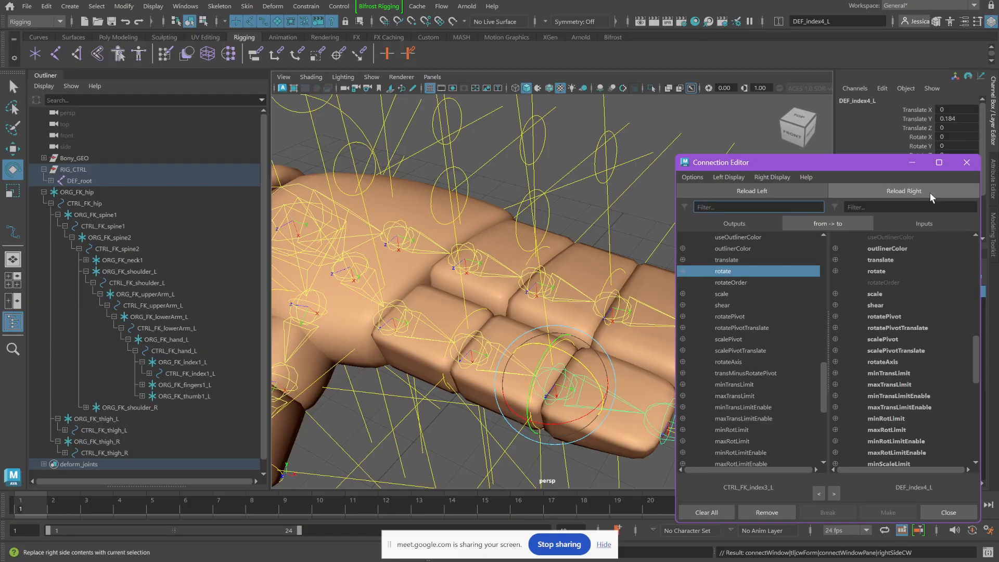
{"action": "left_click", "coordinate": [885, 271]}
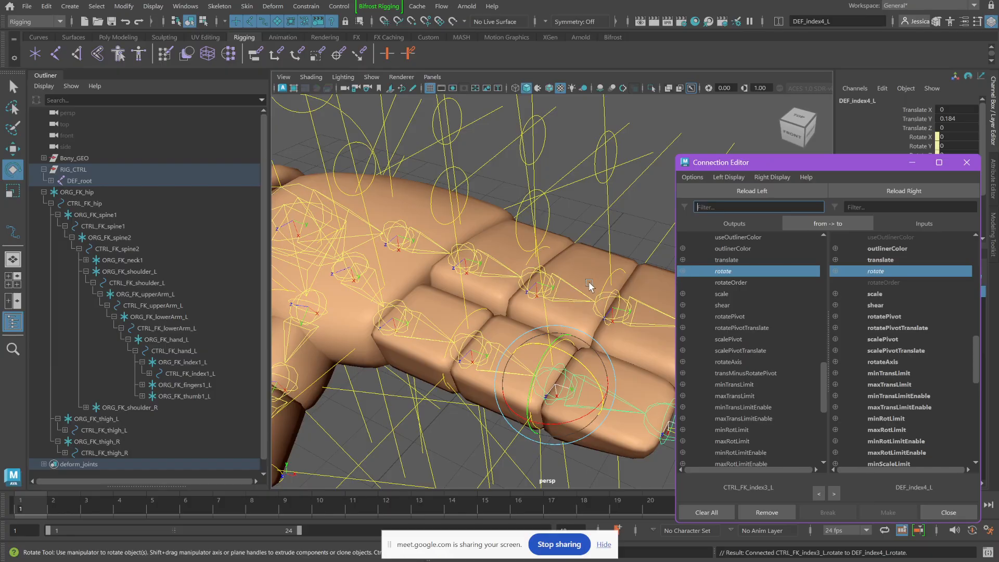
Step: Try rotating the CTRL_FK_index4_L control about 5 degrees around Z
{"action": "mouse_move", "coordinate": [589, 285]}
{"action": "left_mouse_down", "text": "alt"}
{"action": "mouse_move", "coordinate": [569, 284]}
{"action": "mouse_move", "coordinate": [602, 274]}
{"action": "mouse_move", "coordinate": [584, 276]}
{"action": "left_mouse_up", "text": "alt"}
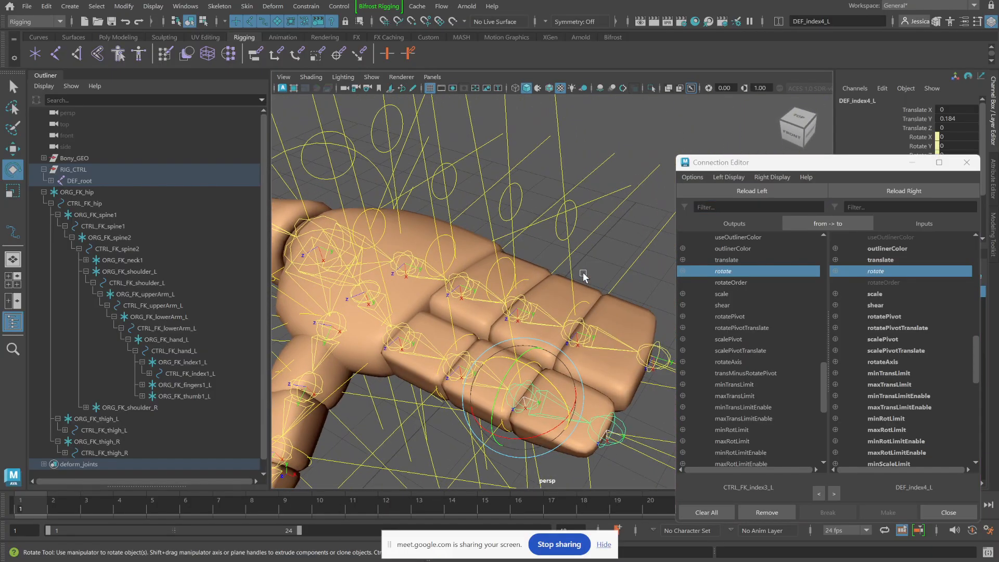
{"action": "left_click", "coordinate": [492, 275]}
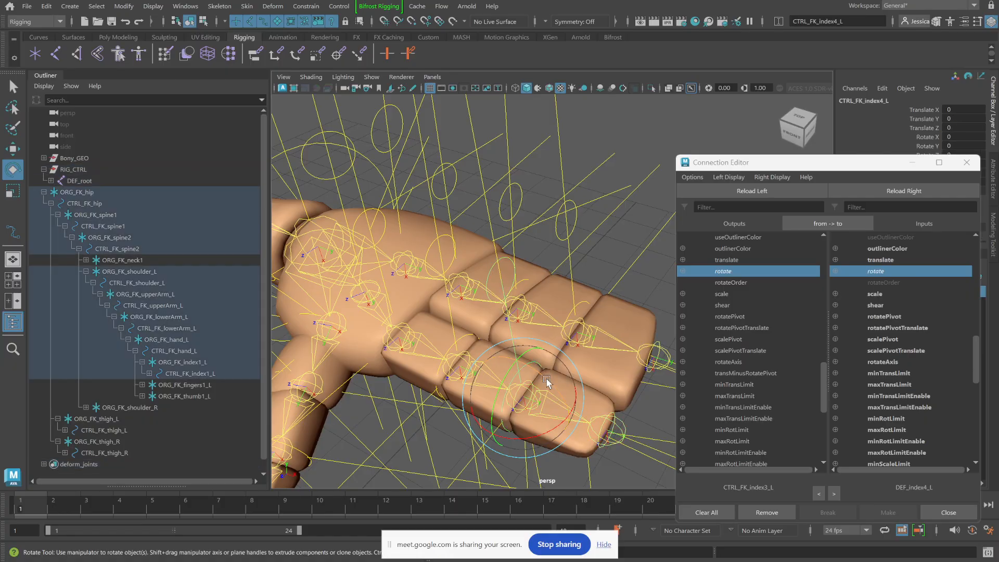
{"action": "left_click_drag", "start_coordinate": [549, 378], "coordinate": [589, 361]}
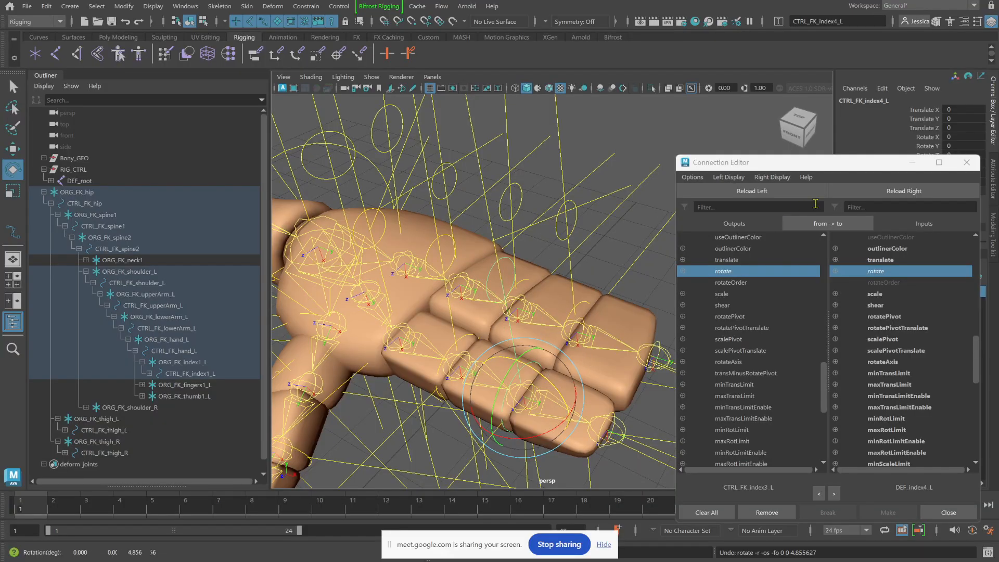
Step: Load CTRL_FK_index4_L as the source and DEF_index4_L as the target, and connect rotate to rotate
{"action": "left_click", "coordinate": [788, 191]}
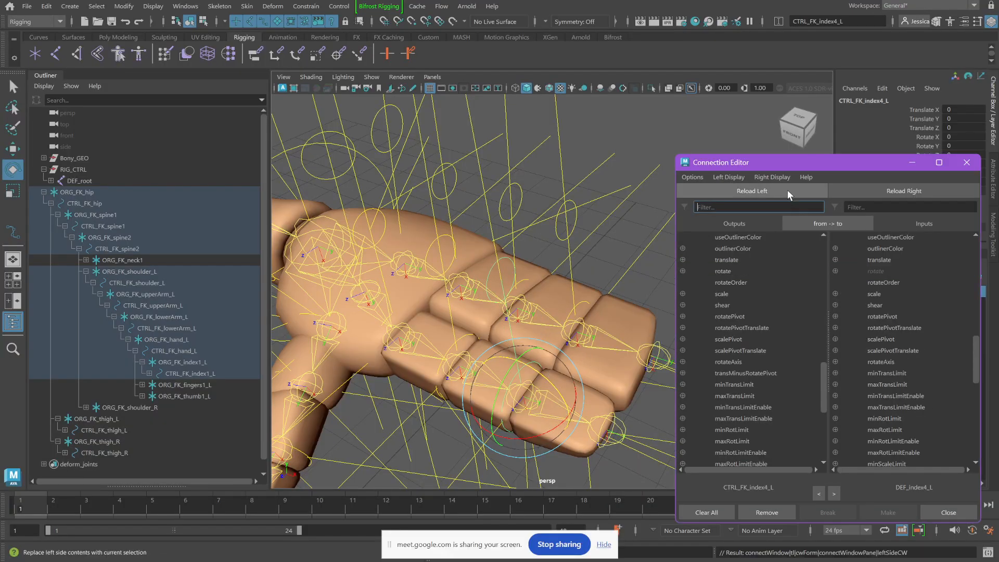
{"action": "left_click", "coordinate": [597, 394]}
{"action": "left_click", "coordinate": [528, 385]}
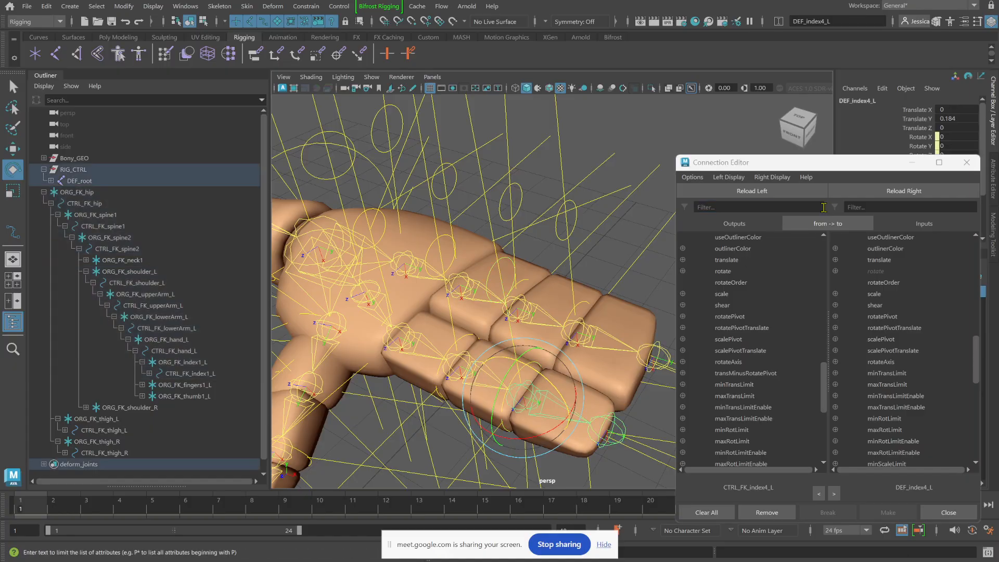
{"action": "left_click", "coordinate": [888, 191]}
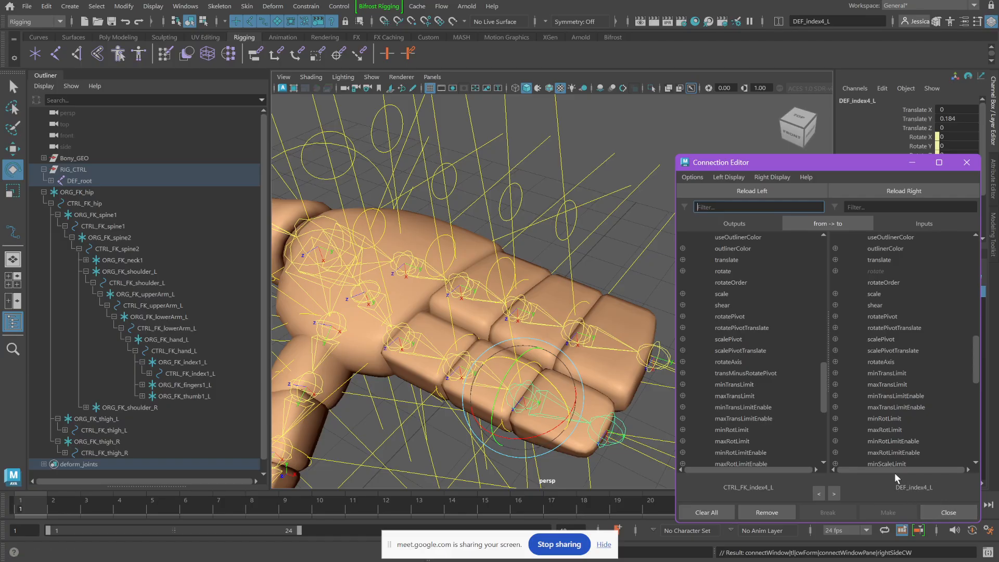
{"action": "left_click", "coordinate": [724, 271]}
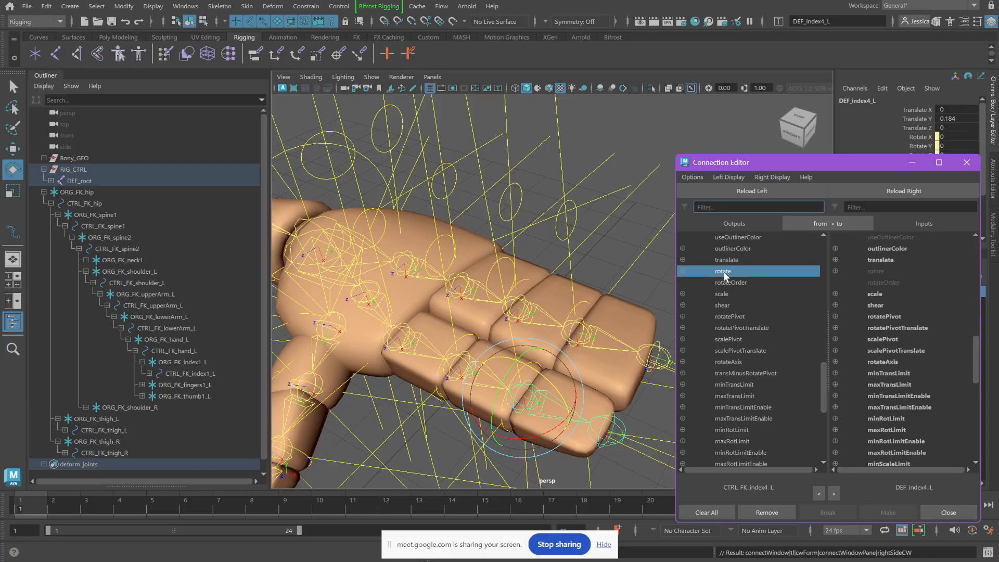
{"action": "left_click", "coordinate": [884, 271]}
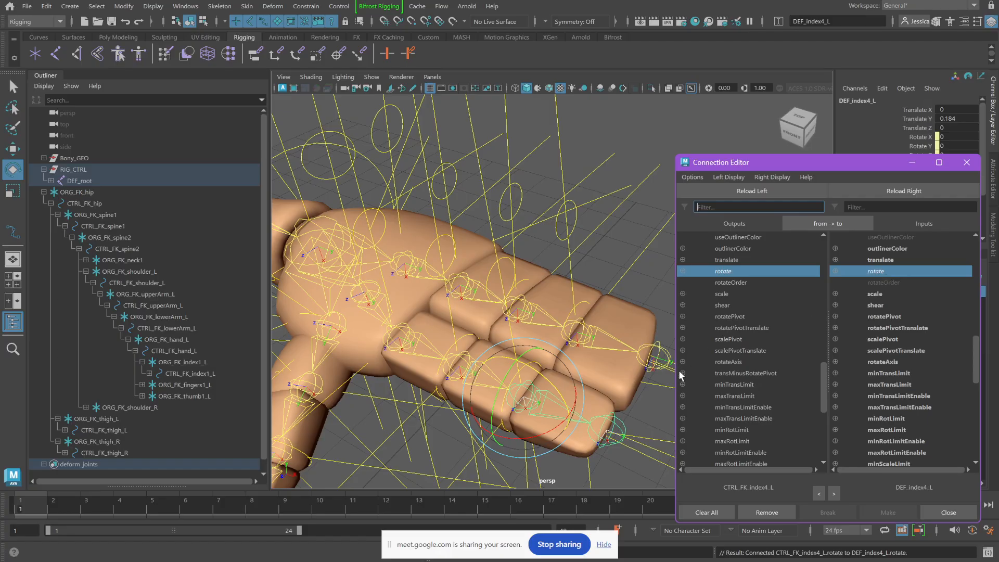
Step: Test the index finger by rotating CTRL_FK_index4_L about -88 degrees and CTRL_FK_index3_L about -7 degrees around Z
{"action": "left_click", "coordinate": [606, 399]}
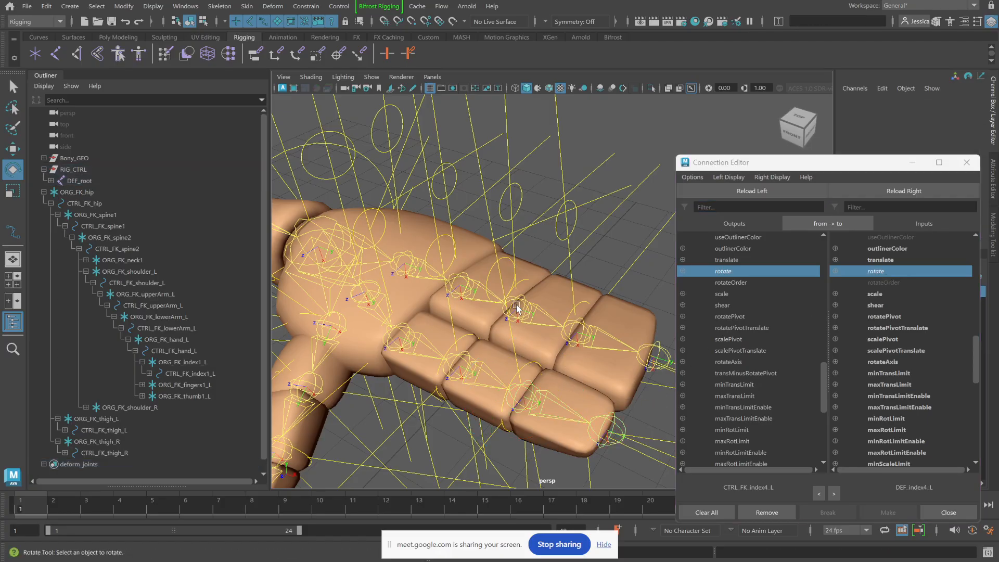
{"action": "left_click", "coordinate": [529, 367]}
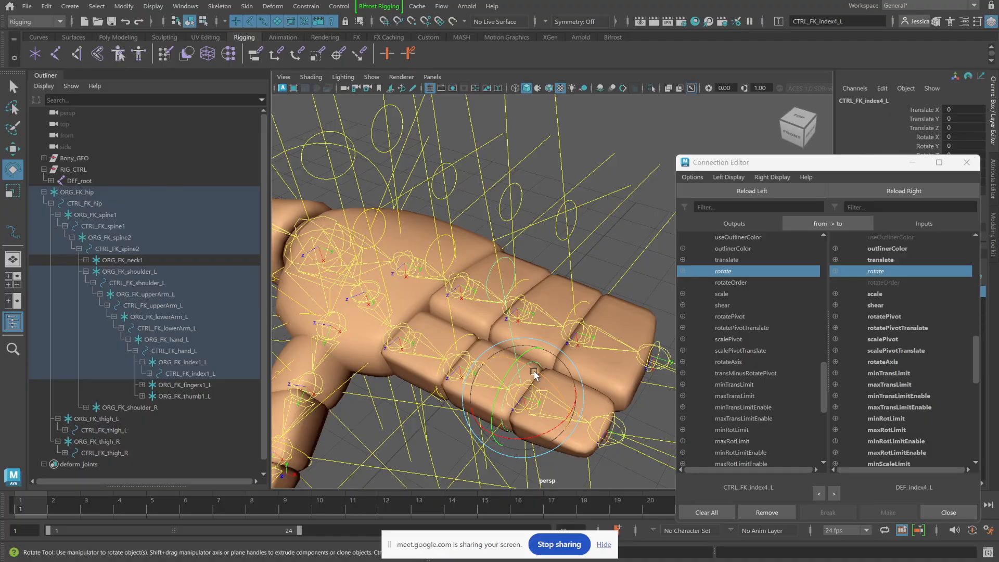
{"action": "left_click_drag", "start_coordinate": [535, 374], "coordinate": [520, 414]}
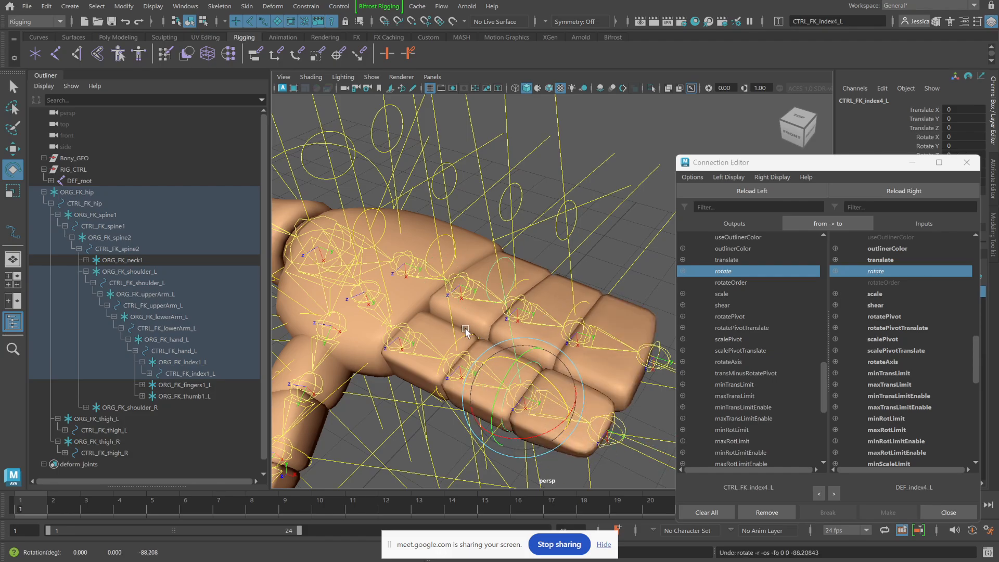
{"action": "left_click", "coordinate": [464, 337]}
{"action": "mouse_move", "coordinate": [470, 341]}
{"action": "left_mouse_down"}
{"action": "mouse_move", "coordinate": [486, 357]}
{"action": "mouse_move", "coordinate": [475, 363]}
{"action": "mouse_move", "coordinate": [473, 323]}
{"action": "mouse_move", "coordinate": [476, 361]}
{"action": "mouse_move", "coordinate": [464, 335]}
{"action": "mouse_move", "coordinate": [475, 350]}
{"action": "left_mouse_up"}
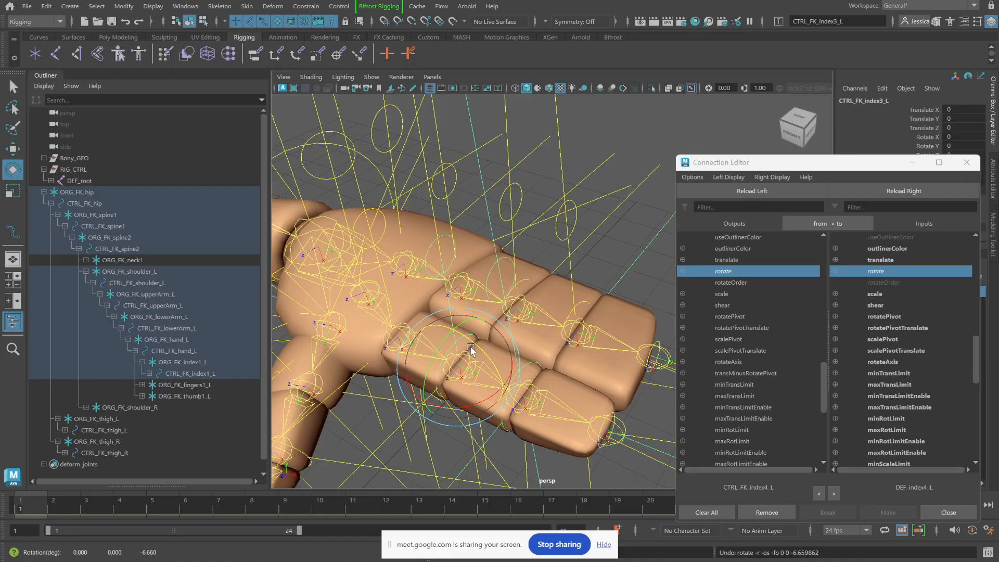
Step: Connect the rotate of CTRL_FK_index3_L to the rotate of DEF_index3_L, and test the control with about -28 degrees around Z
{"action": "left_click", "coordinate": [747, 192]}
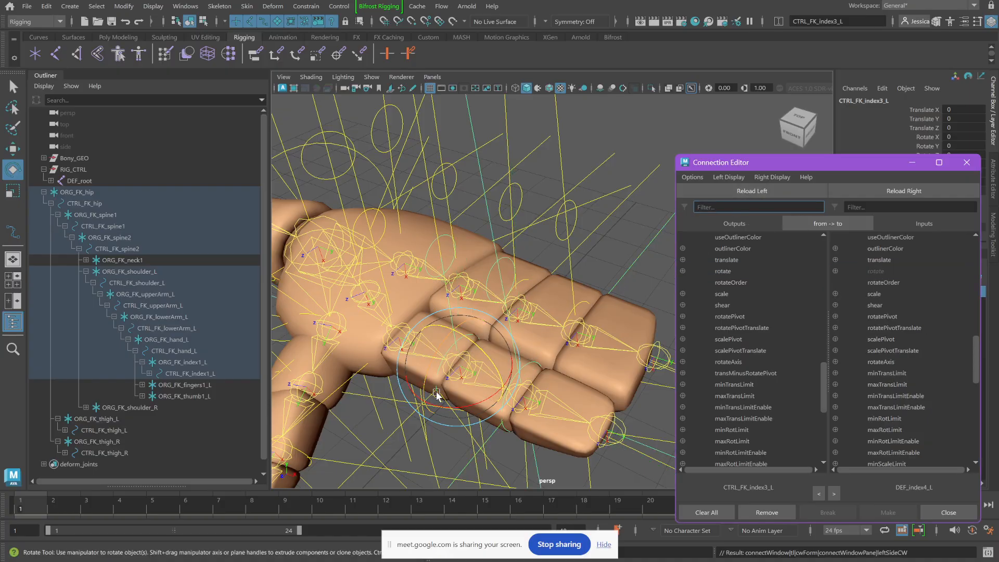
{"action": "left_click", "coordinate": [353, 433]}
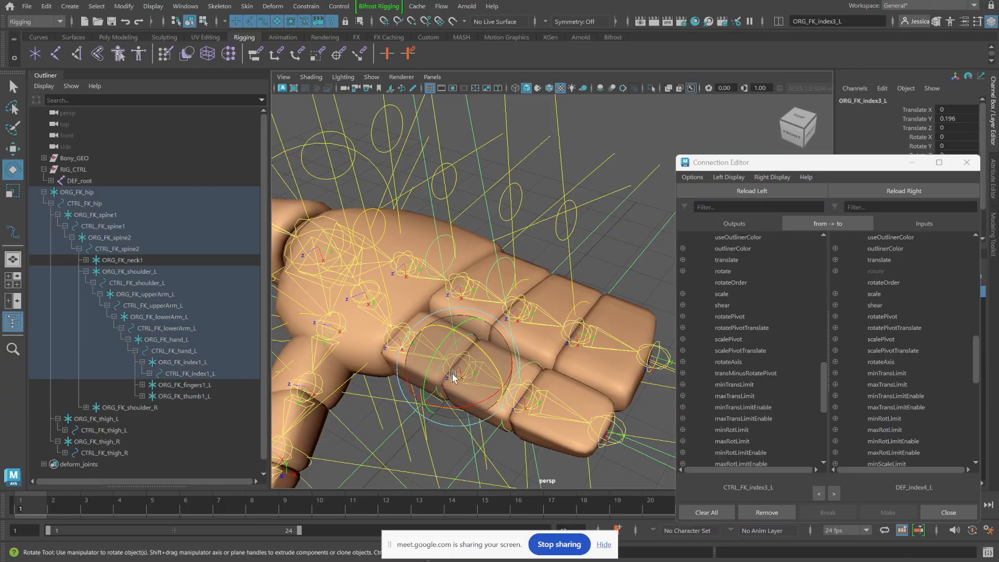
{"action": "left_click", "coordinate": [457, 401]}
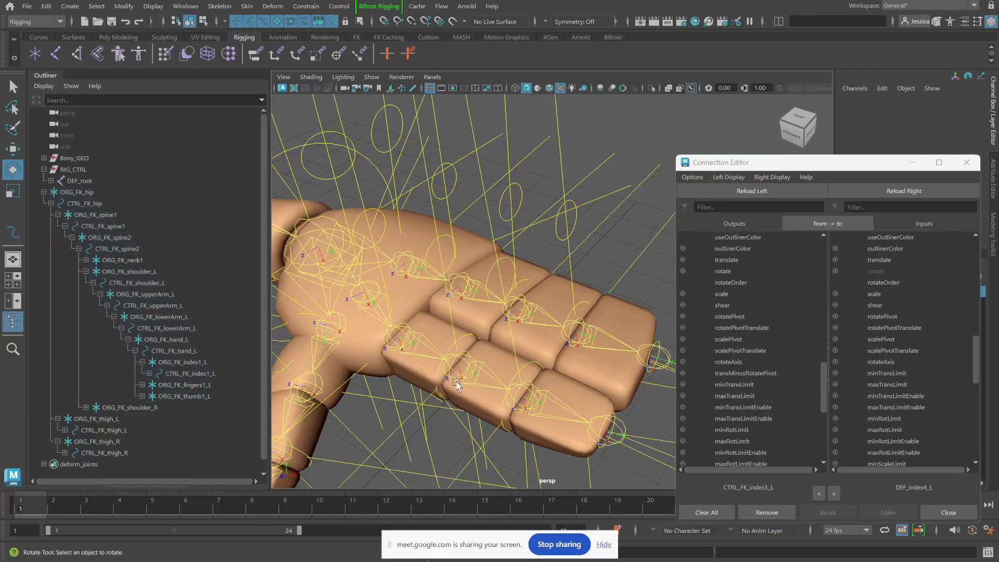
{"action": "left_click", "coordinate": [451, 379]}
{"action": "left_click", "coordinate": [938, 188]}
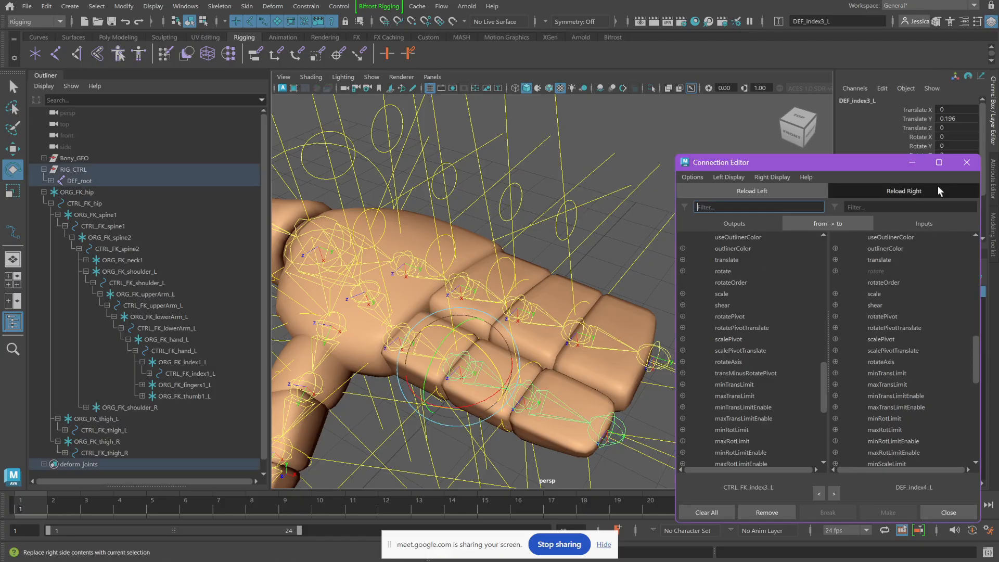
{"action": "left_click", "coordinate": [779, 268]}
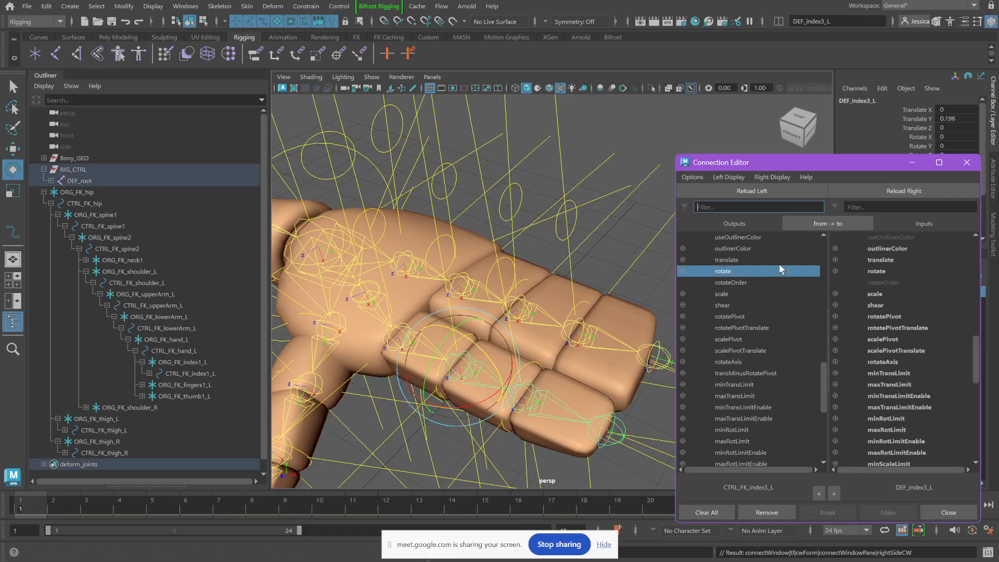
{"action": "left_click", "coordinate": [887, 271]}
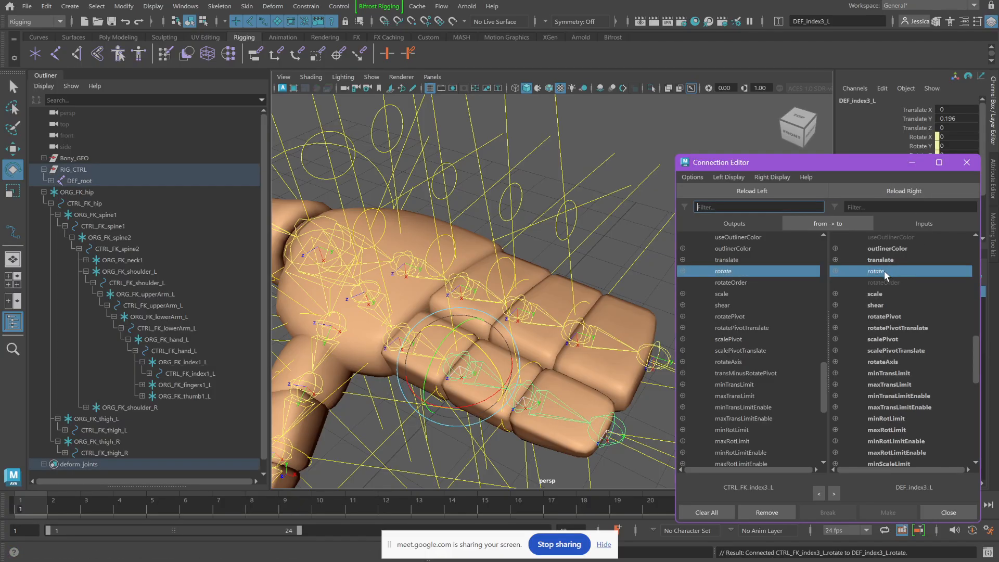
{"action": "left_click", "coordinate": [451, 268]}
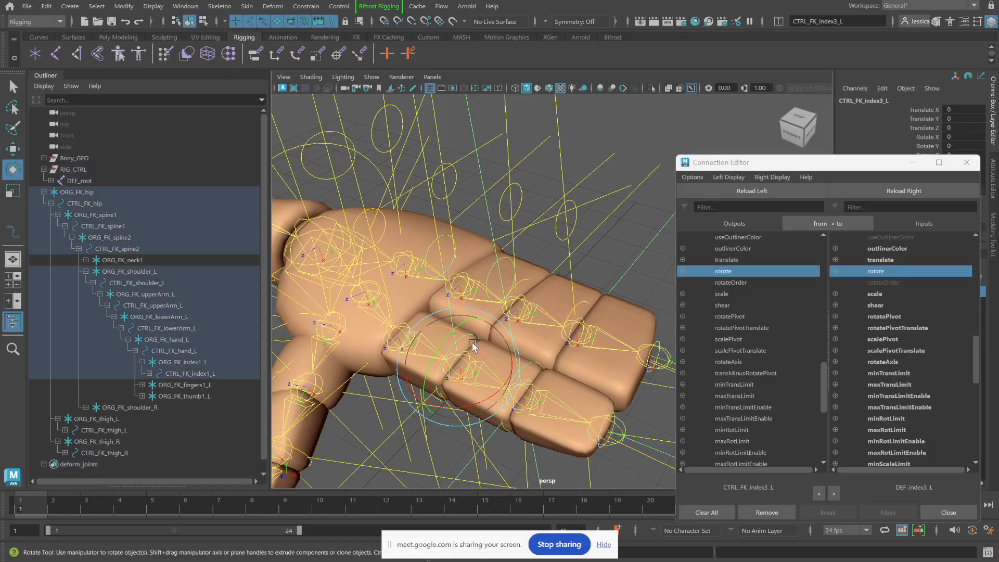
{"action": "left_click_drag", "start_coordinate": [472, 348], "coordinate": [477, 376]}
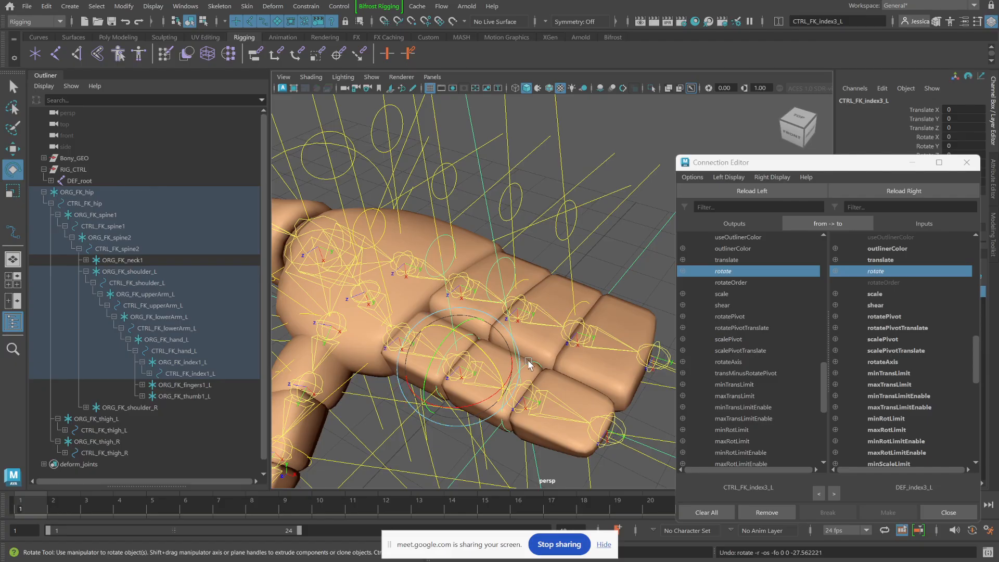
Step: Load CTRL_FK_index4_L as the source and DEF_index4_L as the target to check their rotate attributes
{"action": "left_click_drag", "start_coordinate": [516, 365], "coordinate": [508, 371], "text": "alt"}
{"action": "left_click_drag", "start_coordinate": [522, 312], "coordinate": [511, 269], "text": "alt"}
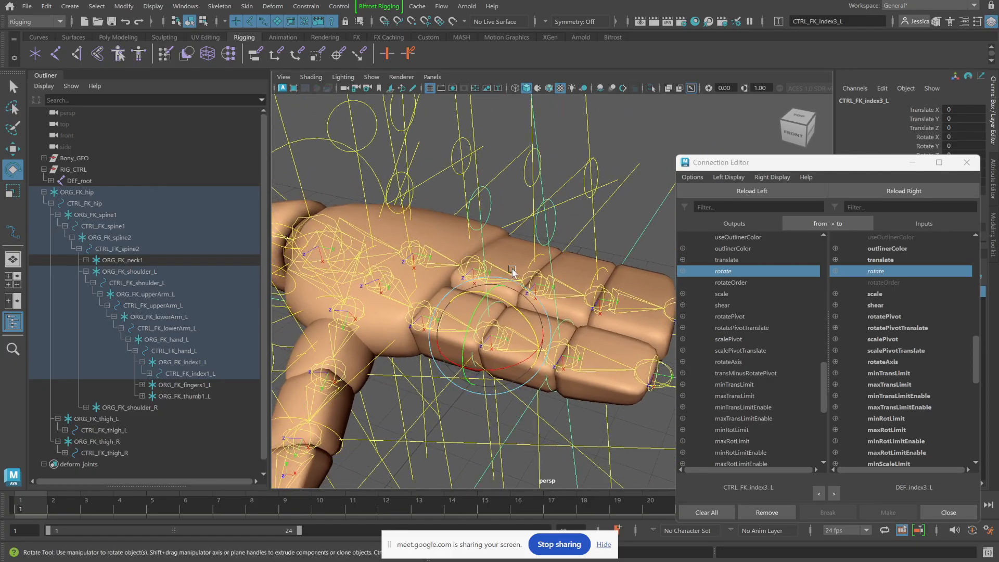
{"action": "left_click", "coordinate": [554, 225]}
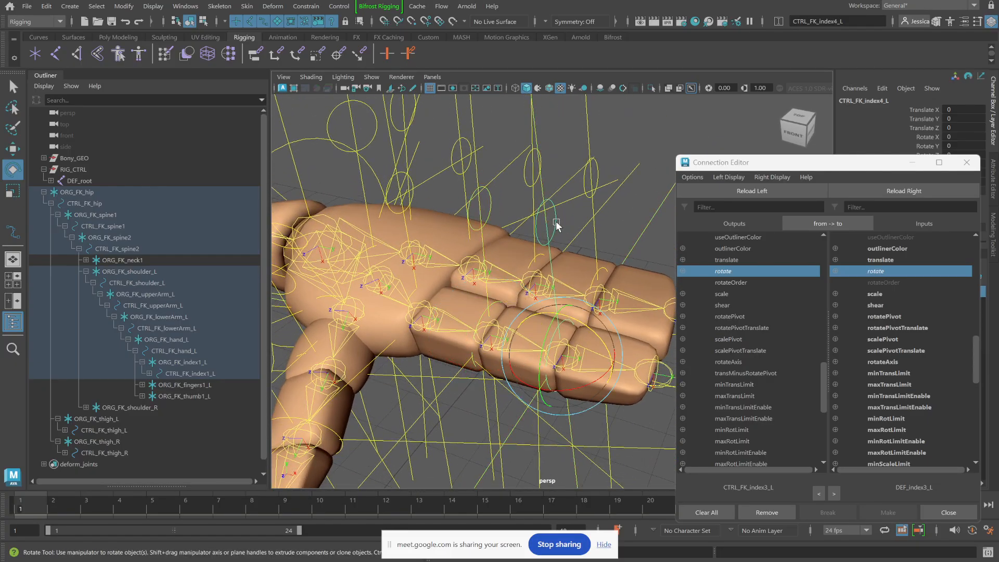
{"action": "left_click", "coordinate": [748, 192]}
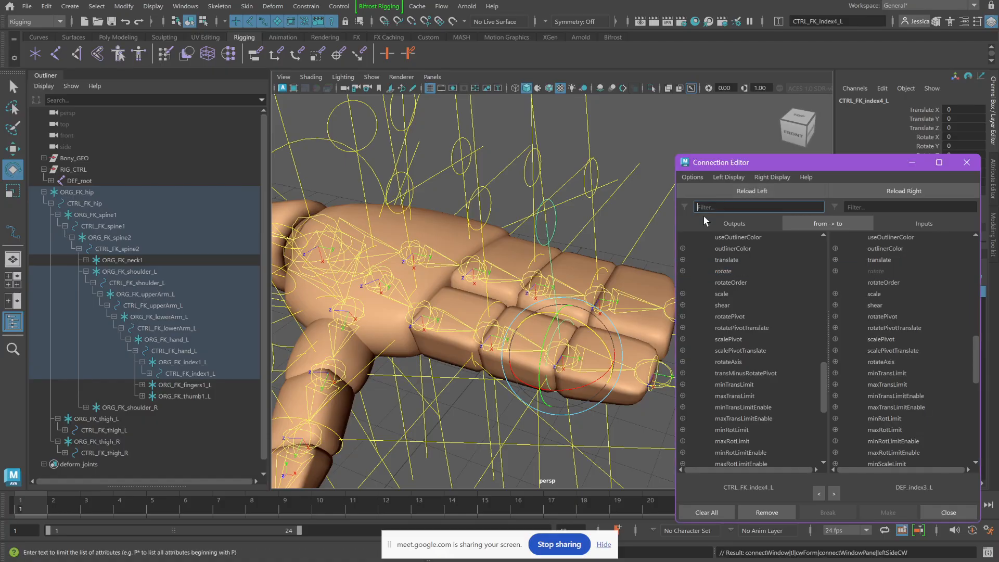
{"action": "left_click", "coordinate": [585, 433]}
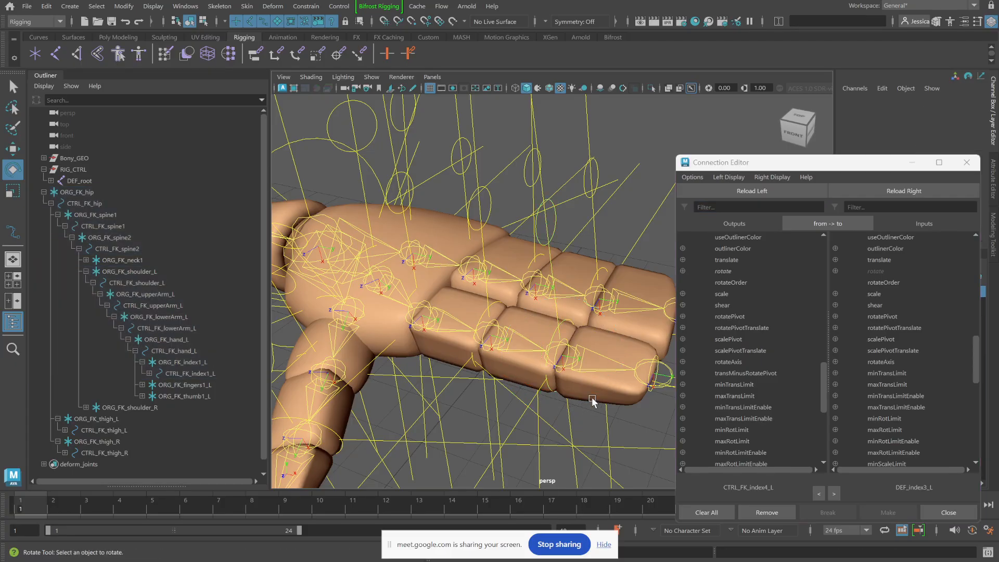
{"action": "left_click", "coordinate": [555, 349]}
{"action": "left_click", "coordinate": [870, 191]}
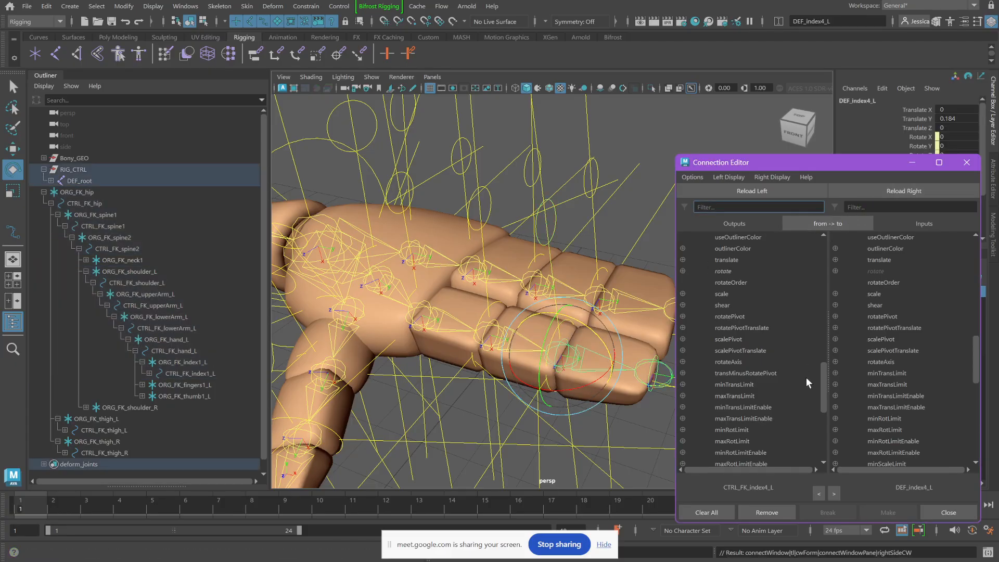
{"action": "left_click_drag", "start_coordinate": [834, 167], "coordinate": [831, 54]}
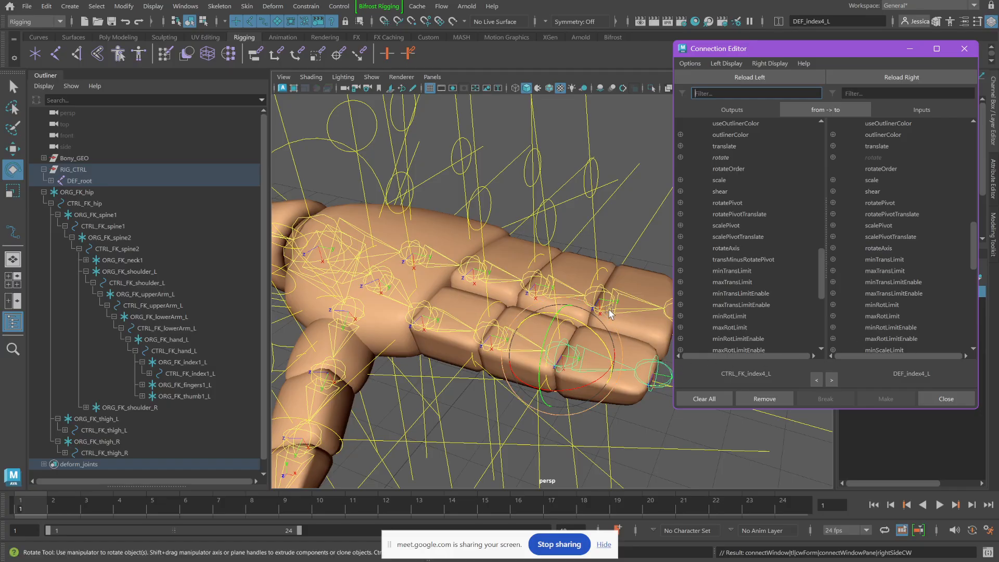
Step: Test the left index finger by rotating CTRL_FK_index2_L about -51 degrees around Z, and undo the rotation
{"action": "mouse_move", "coordinate": [615, 307]}
{"action": "left_mouse_down", "text": "alt"}
{"action": "mouse_move", "coordinate": [606, 296]}
{"action": "mouse_move", "coordinate": [595, 306]}
{"action": "left_mouse_up", "text": "alt"}
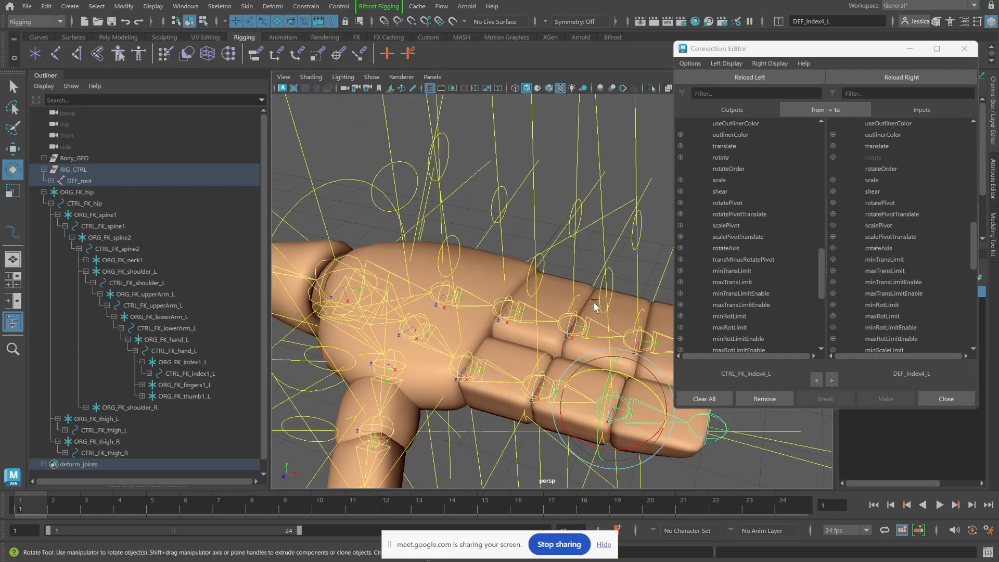
{"action": "left_click", "coordinate": [461, 248]}
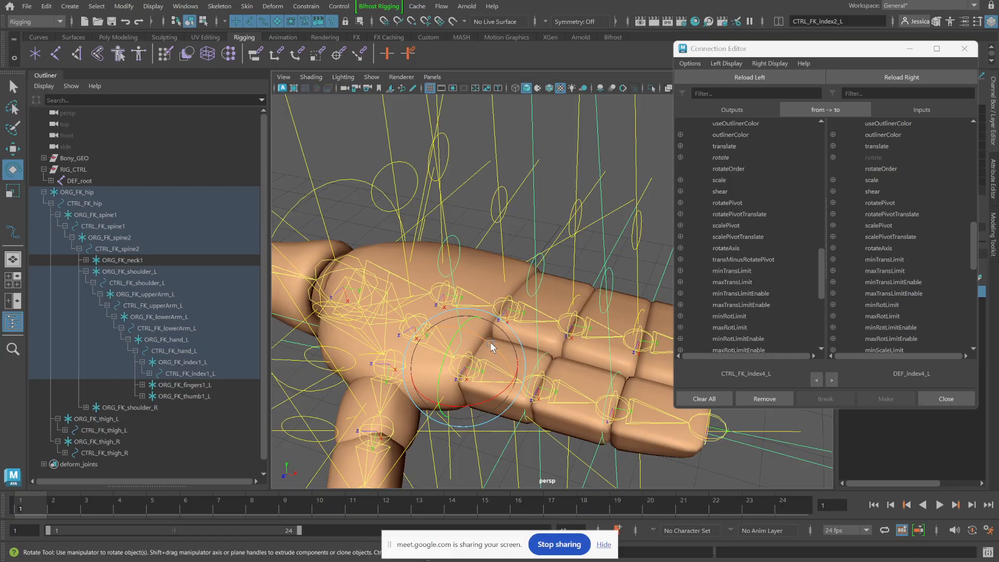
{"action": "left_click_drag", "start_coordinate": [494, 347], "coordinate": [463, 399]}
{"action": "right_click_drag", "start_coordinate": [557, 374], "coordinate": [542, 377], "text": "alt"}
{"action": "left_click_drag", "start_coordinate": [541, 376], "coordinate": [540, 372], "text": "alt"}
{"action": "right_click_drag", "start_coordinate": [539, 372], "coordinate": [524, 363], "text": "alt"}
{"action": "middle_click_drag", "start_coordinate": [525, 363], "coordinate": [557, 383], "text": "alt"}
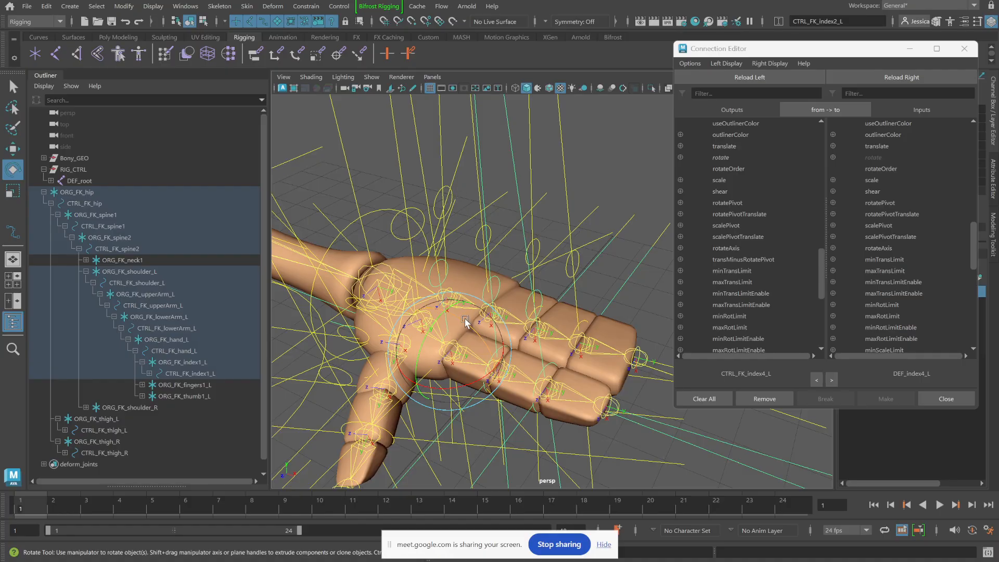
{"action": "left_click_drag", "start_coordinate": [465, 324], "coordinate": [471, 334]}
{"action": "left_click_drag", "start_coordinate": [484, 371], "coordinate": [424, 359]}
{"action": "left_click_drag", "start_coordinate": [522, 439], "coordinate": [526, 318], "text": "alt"}
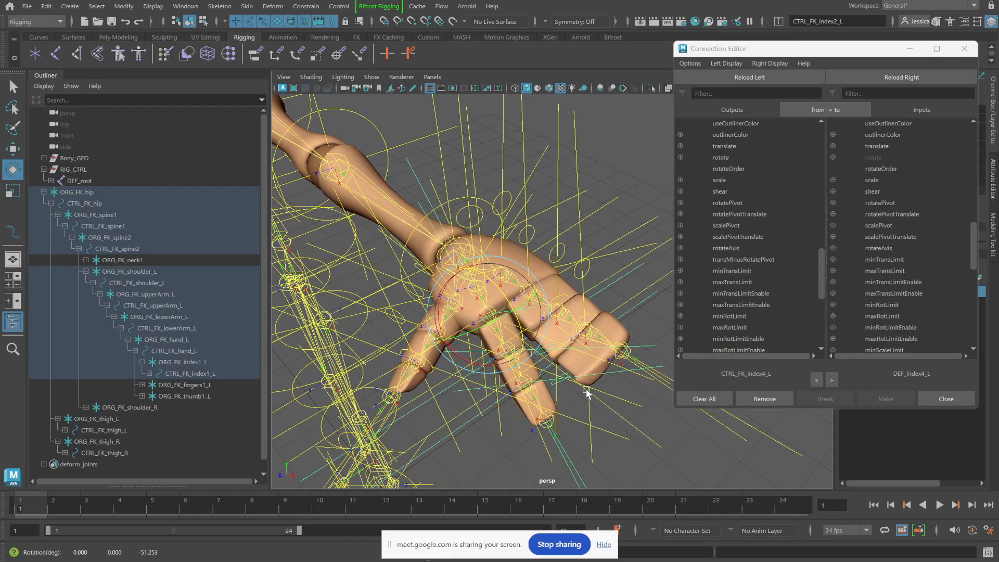
{"action": "key", "text": "ctrl+z"}
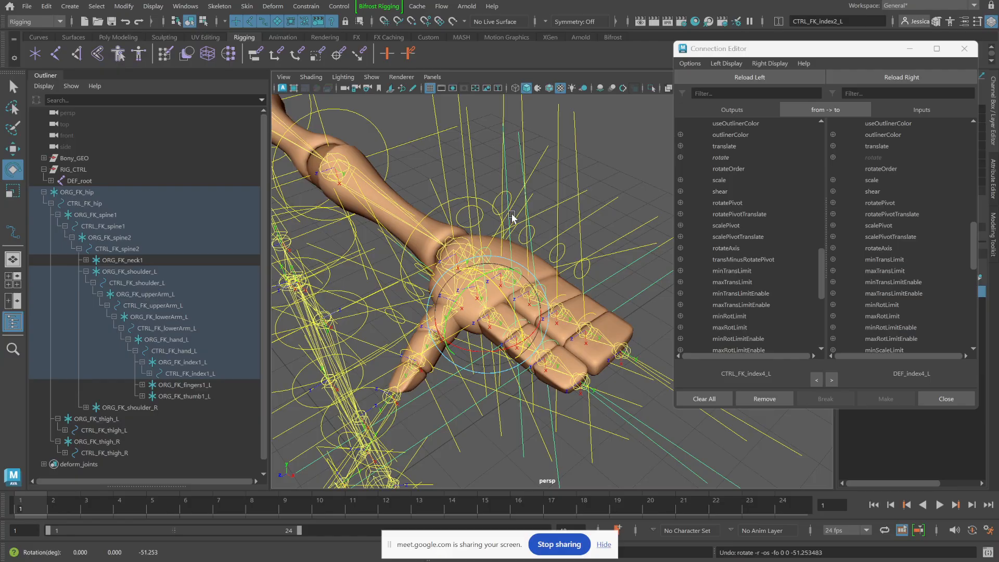
Step: Load the left thumb's base control, CTRL_FK_thumb1_L, as the source of the connection
{"action": "left_click_drag", "start_coordinate": [438, 354], "coordinate": [473, 354], "text": "alt"}
{"action": "right_click_drag", "start_coordinate": [473, 354], "coordinate": [517, 384], "text": "alt"}
{"action": "middle_click_drag", "start_coordinate": [518, 384], "coordinate": [473, 350], "text": "alt"}
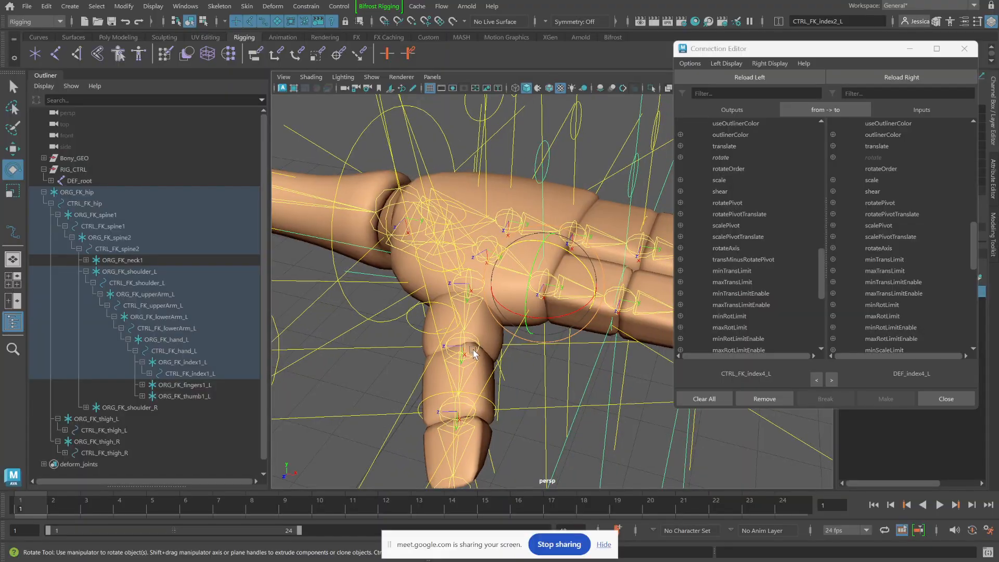
{"action": "left_click_drag", "start_coordinate": [473, 350], "coordinate": [510, 348], "text": "alt"}
{"action": "middle_click_drag", "start_coordinate": [512, 346], "coordinate": [390, 316], "text": "alt"}
{"action": "left_click_drag", "start_coordinate": [390, 315], "coordinate": [407, 316], "text": "alt"}
{"action": "left_click", "coordinate": [592, 190]}
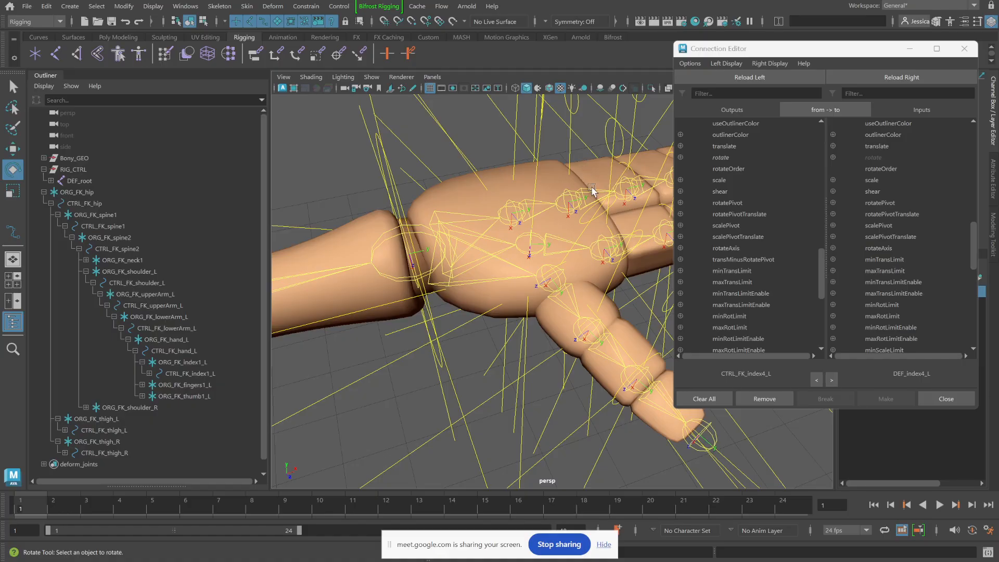
{"action": "left_click", "coordinate": [581, 225]}
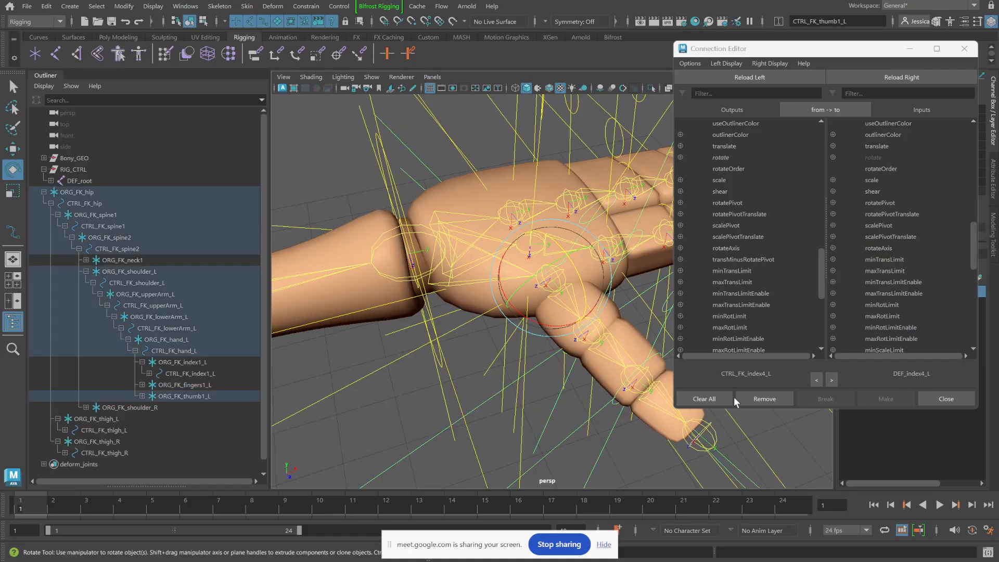
{"action": "left_click", "coordinate": [741, 77]}
Step: Load DEF_thumb1_L as the target and connect the thumb control's rotate to the joint's rotate
{"action": "mouse_move", "coordinate": [547, 304]}
{"action": "left_mouse_down", "text": "alt"}
{"action": "mouse_move", "coordinate": [529, 272]}
{"action": "mouse_move", "coordinate": [528, 364]}
{"action": "mouse_move", "coordinate": [531, 313]}
{"action": "left_mouse_up", "text": "alt"}
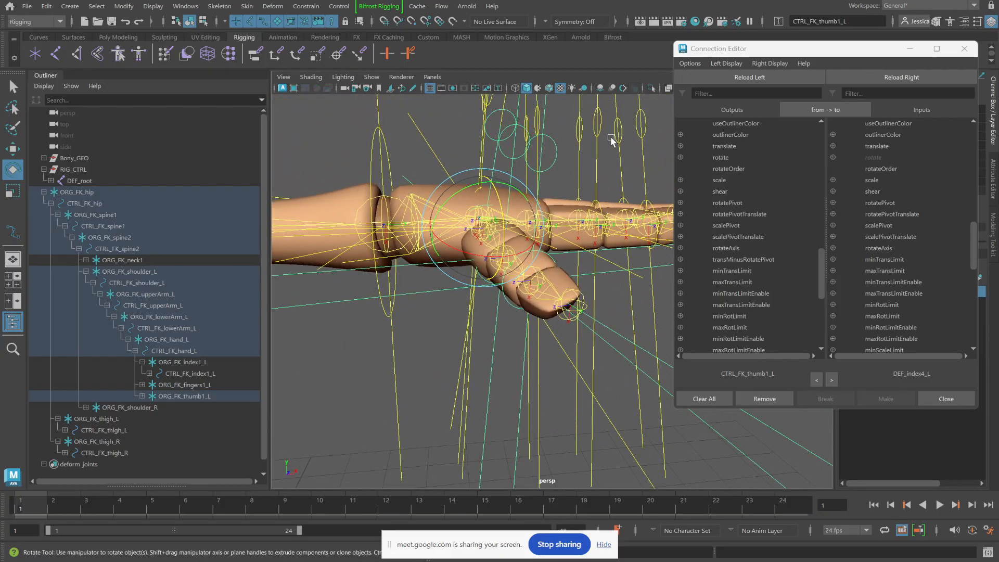
{"action": "left_click", "coordinate": [432, 341]}
{"action": "left_click_drag", "start_coordinate": [457, 279], "coordinate": [478, 306], "text": "alt"}
{"action": "left_click", "coordinate": [592, 386]}
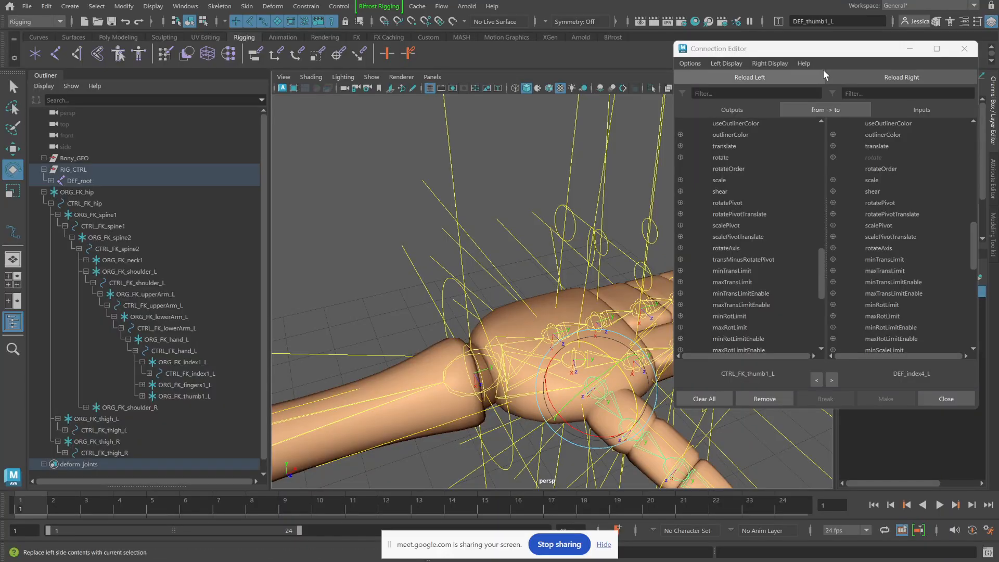
{"action": "left_click", "coordinate": [868, 77]}
{"action": "left_click", "coordinate": [728, 158]}
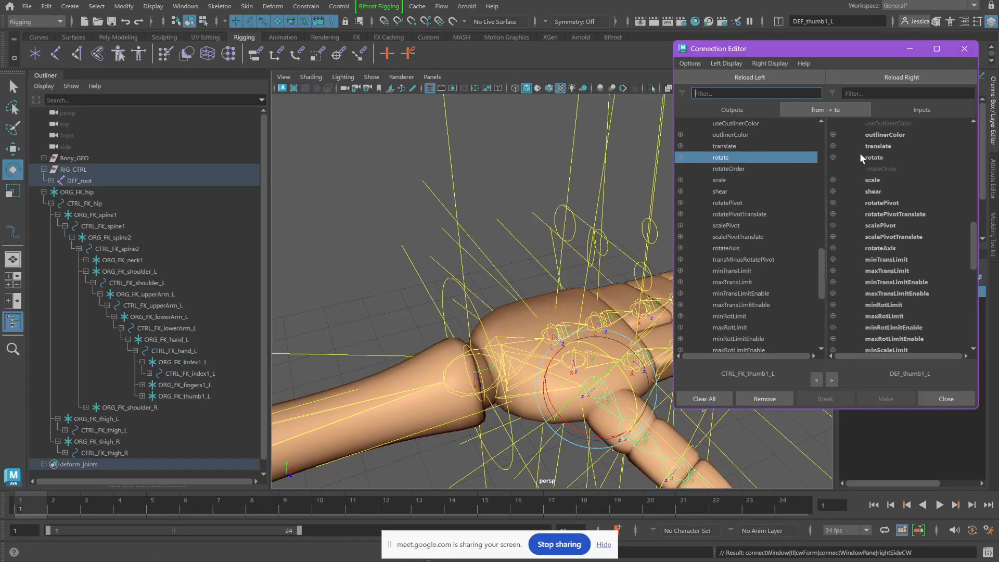
{"action": "left_click", "coordinate": [864, 157]}
Step: Load DEF_thumb2_L as the target and CTRL_FK_thumb2_L as the source, and connect rotate to rotate
{"action": "left_click_drag", "start_coordinate": [515, 218], "coordinate": [471, 159], "text": "alt"}
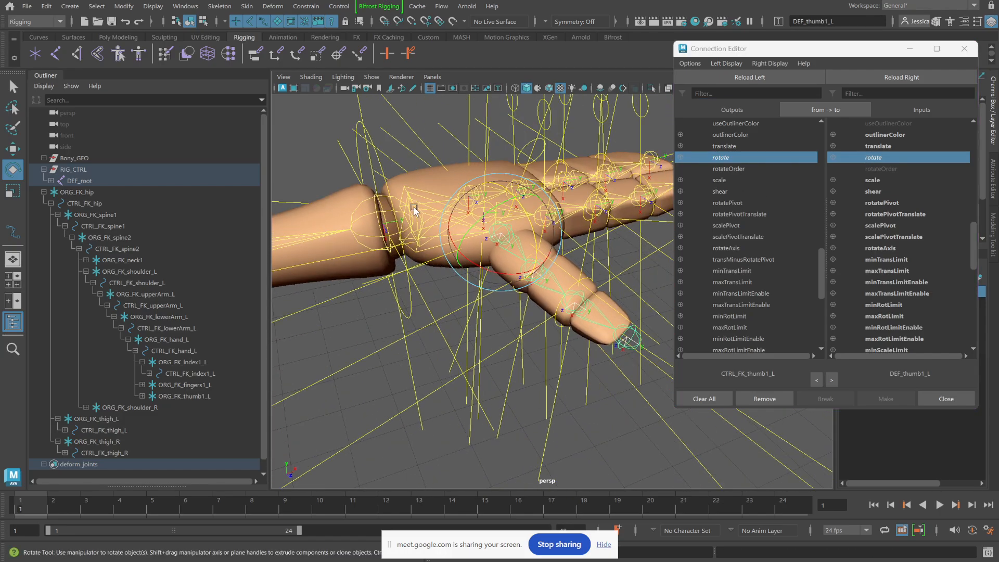
{"action": "left_click", "coordinate": [505, 319]}
{"action": "left_click", "coordinate": [528, 275]}
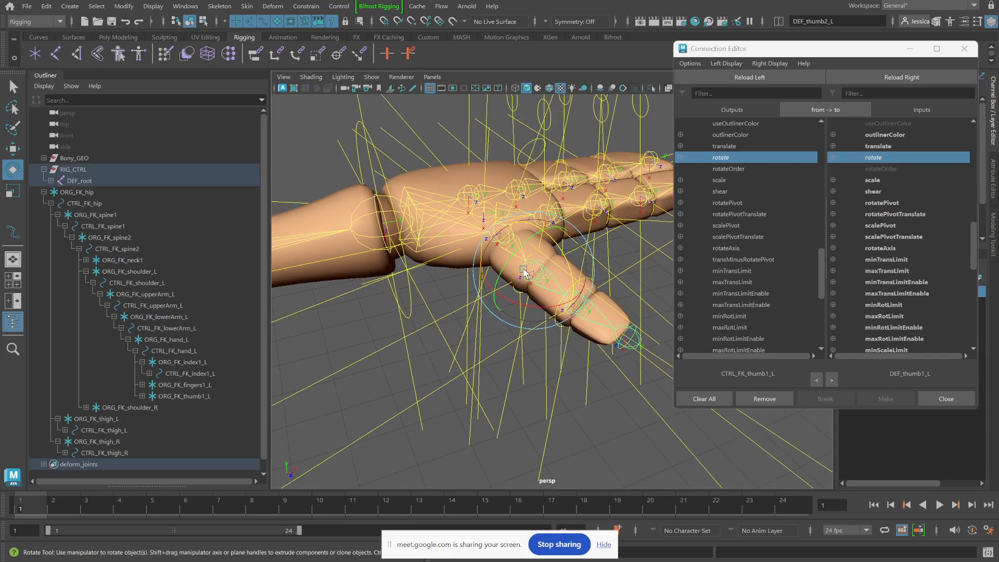
{"action": "left_click", "coordinate": [902, 77]}
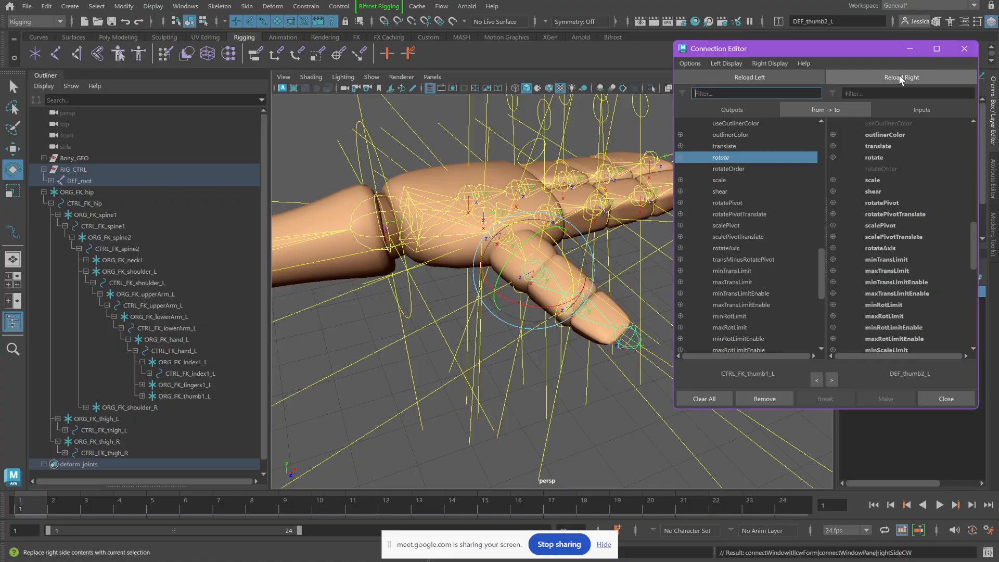
{"action": "left_click", "coordinate": [506, 408]}
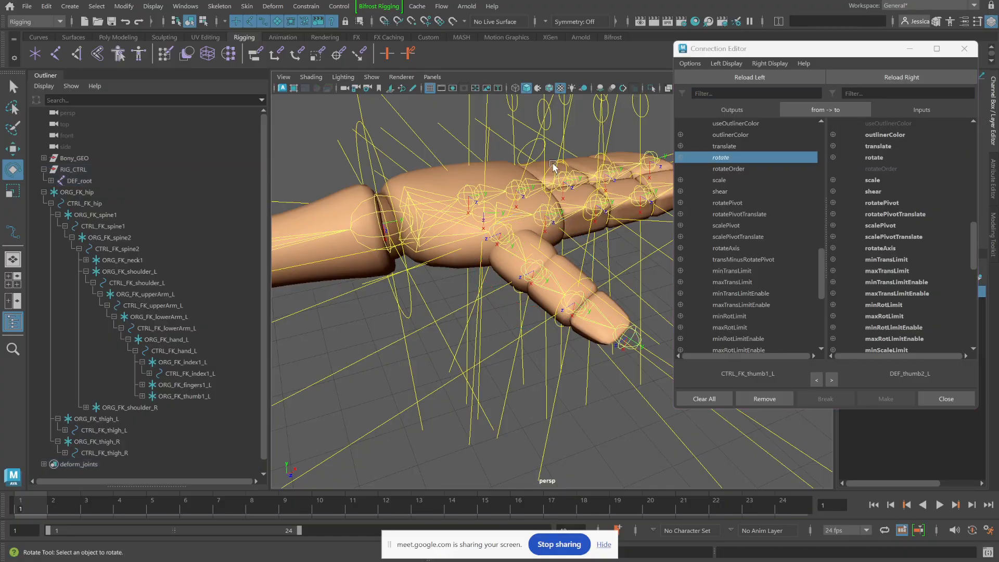
{"action": "left_click", "coordinate": [554, 177]}
{"action": "left_click", "coordinate": [750, 77]}
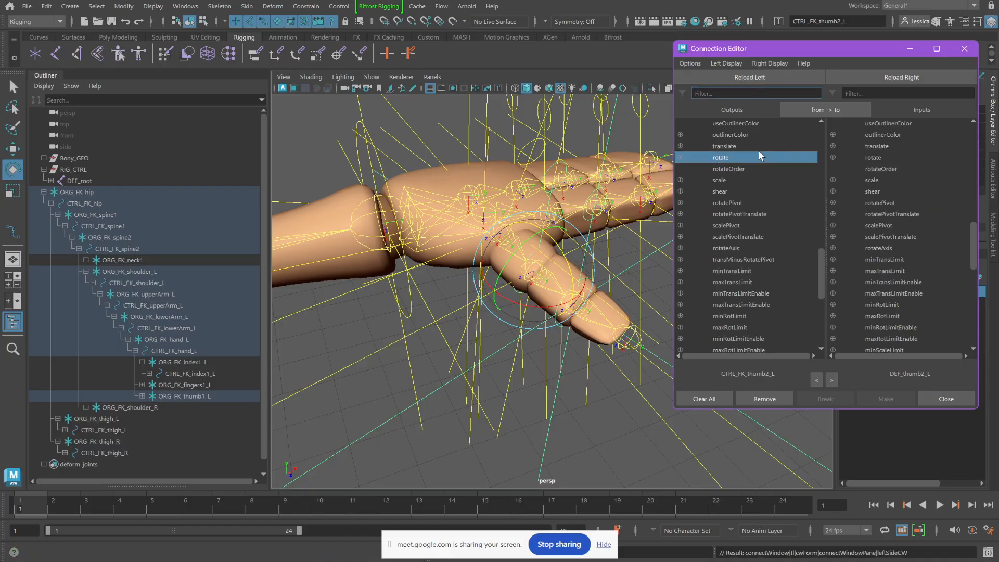
{"action": "left_click", "coordinate": [858, 157]}
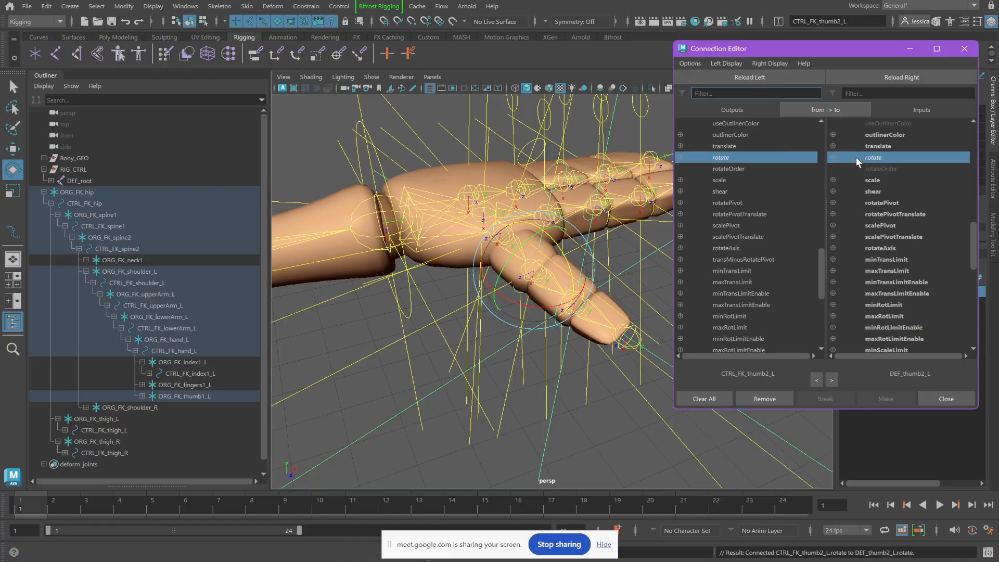
Step: Load DEF_thumb3_L as the target and CTRL_FK_thumb3_L as the source, and connect rotate to rotate
{"action": "left_click", "coordinate": [585, 367]}
{"action": "left_click", "coordinate": [580, 300]}
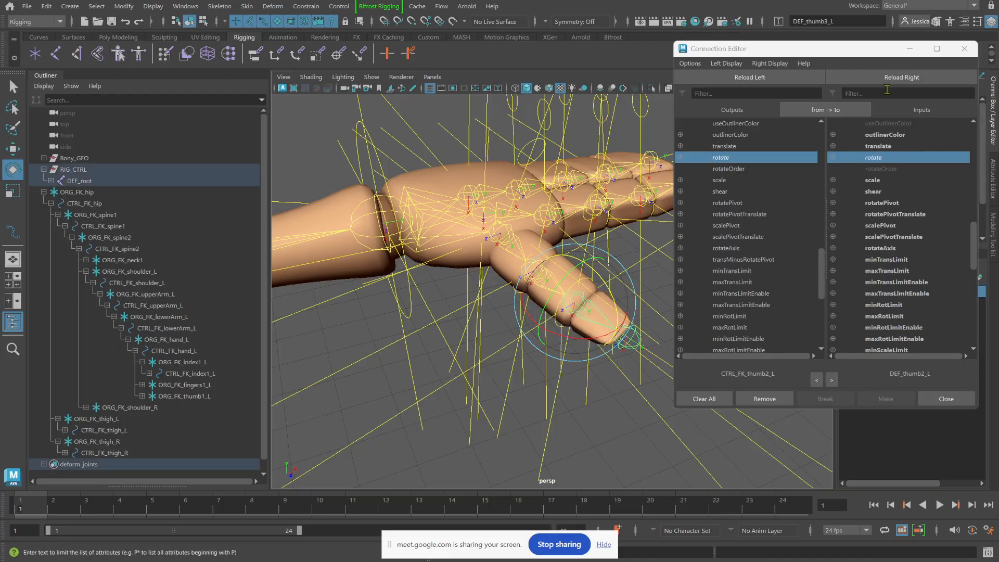
{"action": "left_click", "coordinate": [902, 77]}
{"action": "left_click", "coordinate": [570, 239]}
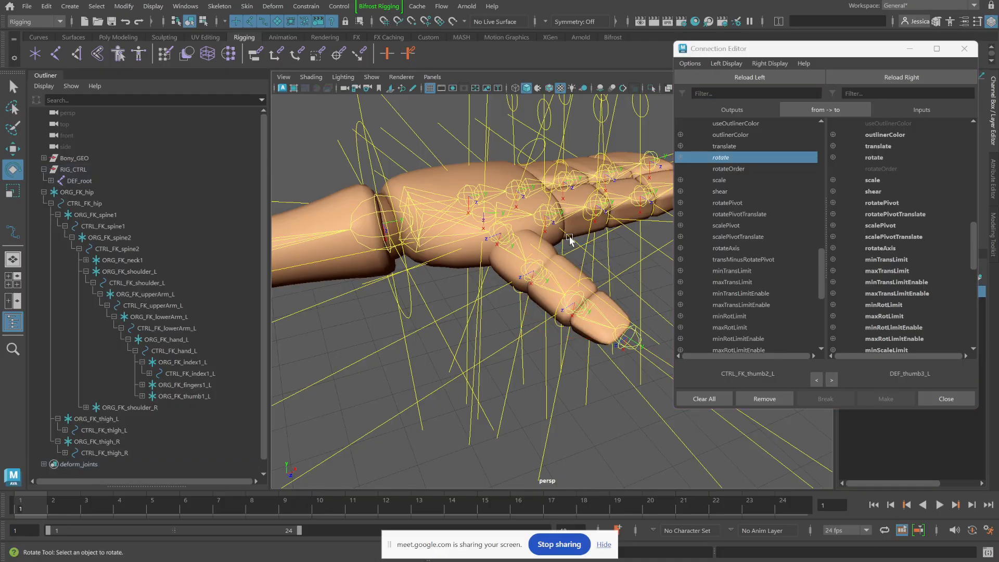
{"action": "left_click", "coordinate": [583, 263]}
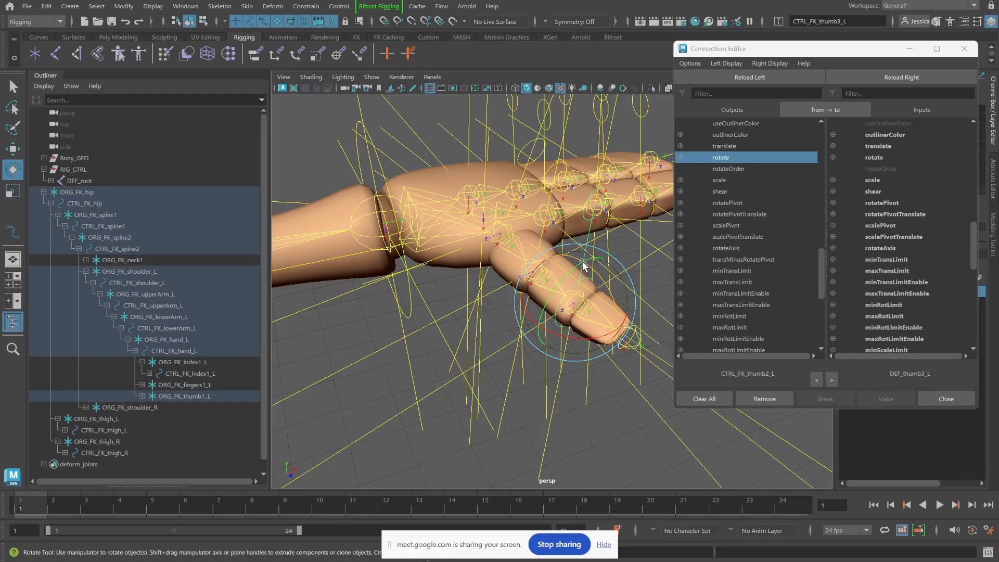
{"action": "left_click", "coordinate": [734, 78]}
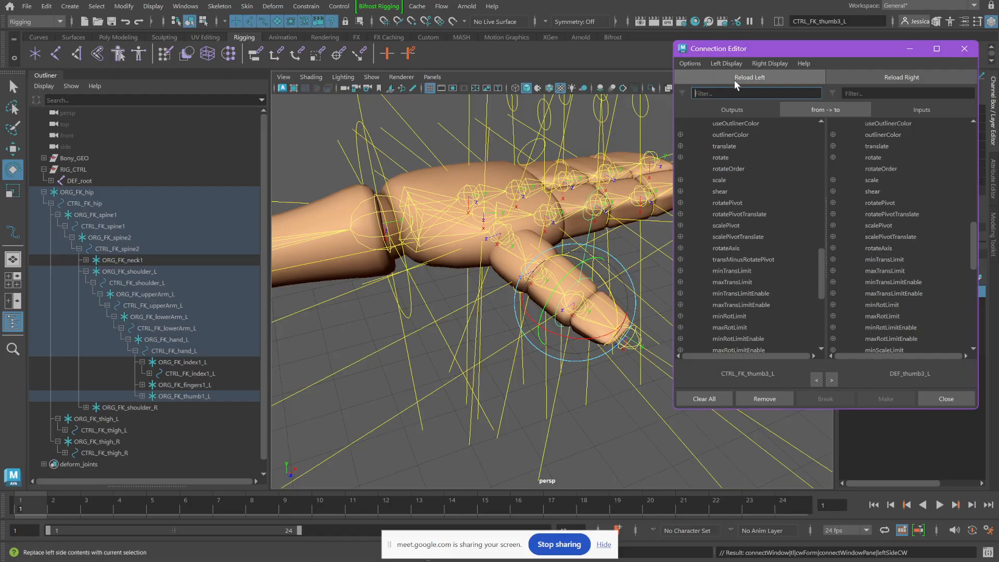
{"action": "left_click", "coordinate": [771, 159]}
{"action": "left_click", "coordinate": [862, 156]}
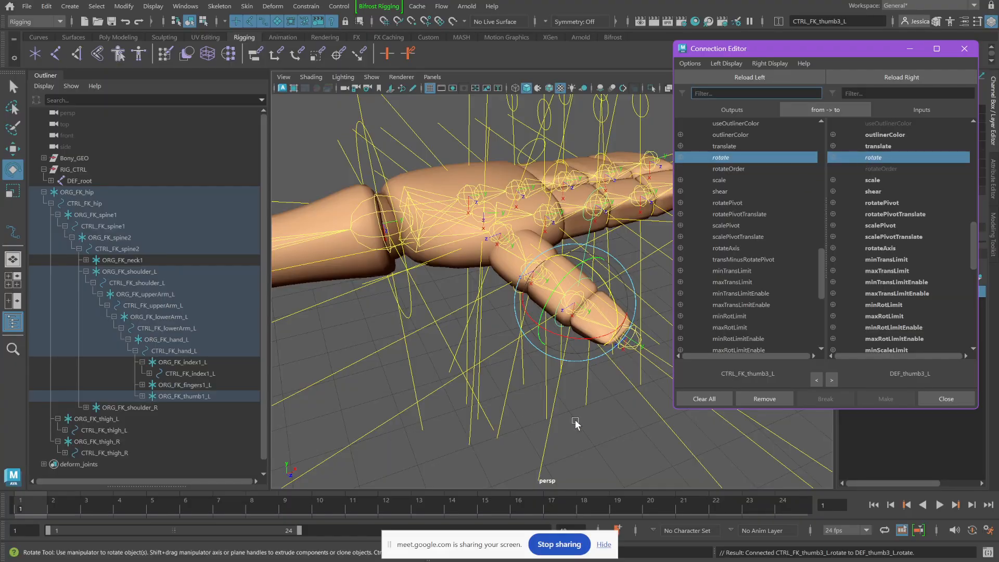
Step: Test the left thumb's middle control, CTRL_FK_thumb2_L, by rotating it freely about 69, -10 and 51 degrees in X, Y and Z, and undo the rotation
{"action": "left_click_drag", "start_coordinate": [552, 428], "coordinate": [556, 431], "text": "alt"}
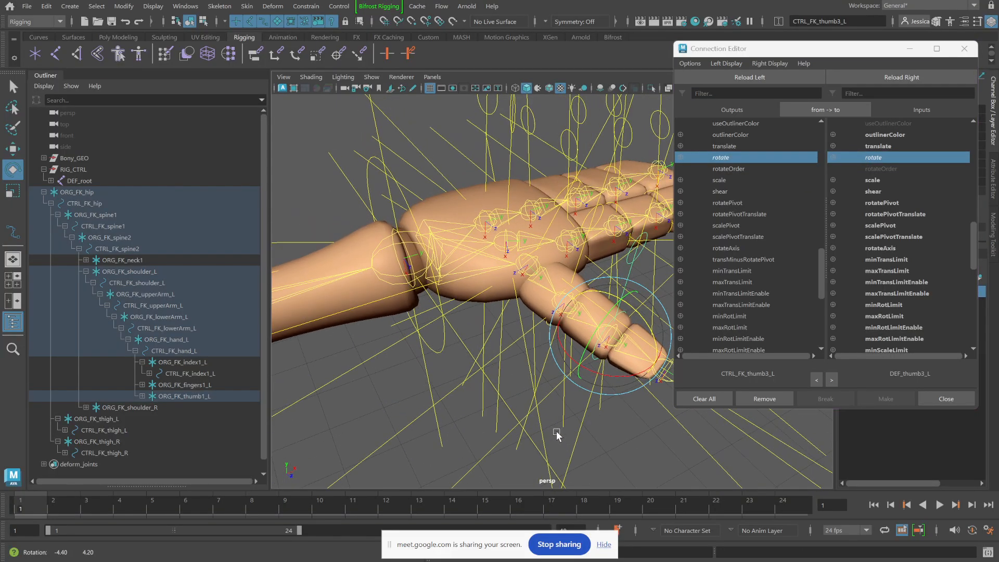
{"action": "left_click", "coordinate": [577, 273]}
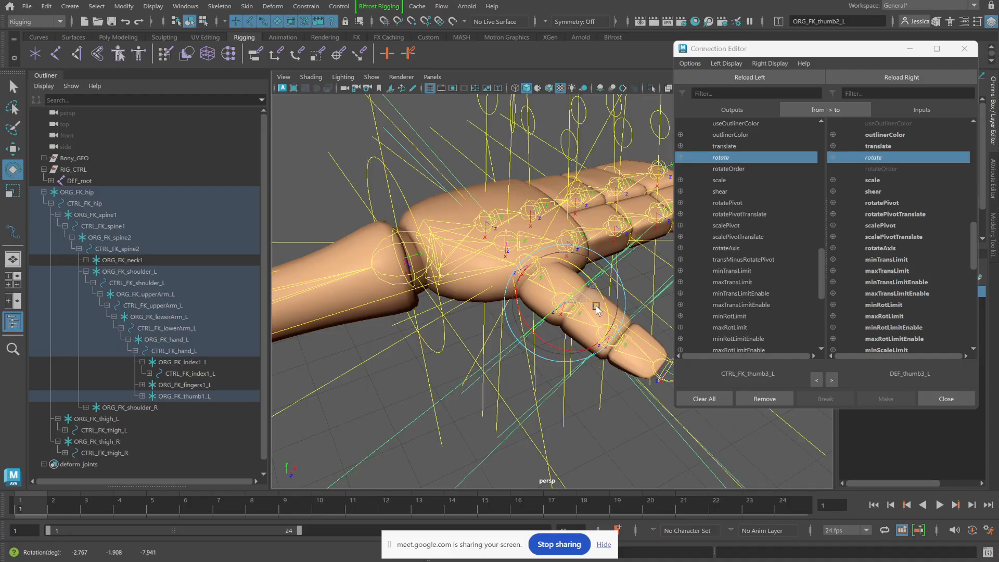
{"action": "left_click_drag", "start_coordinate": [601, 391], "coordinate": [529, 371], "text": "alt"}
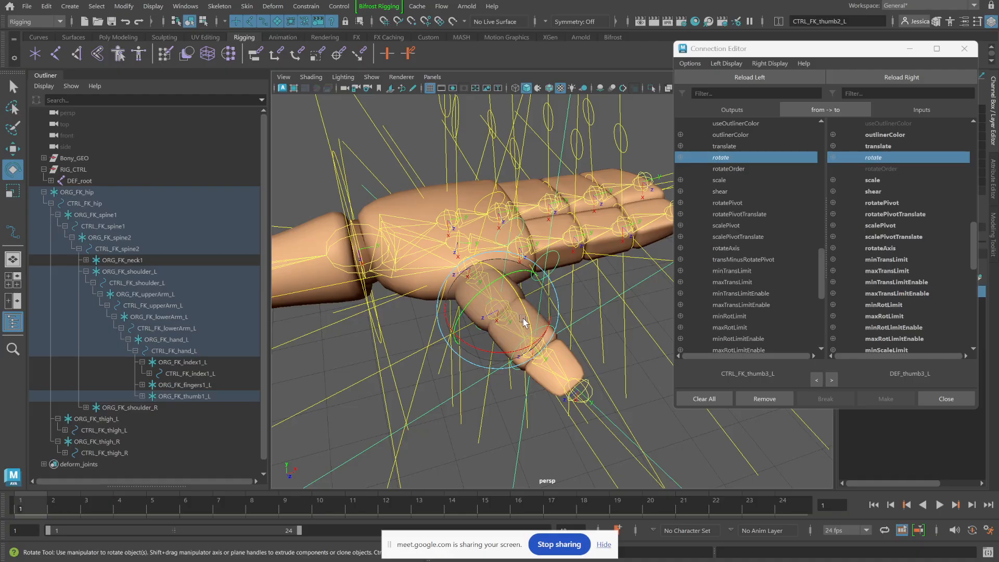
{"action": "left_click_drag", "start_coordinate": [521, 301], "coordinate": [450, 280]}
{"action": "key", "text": "ctrl+z"}
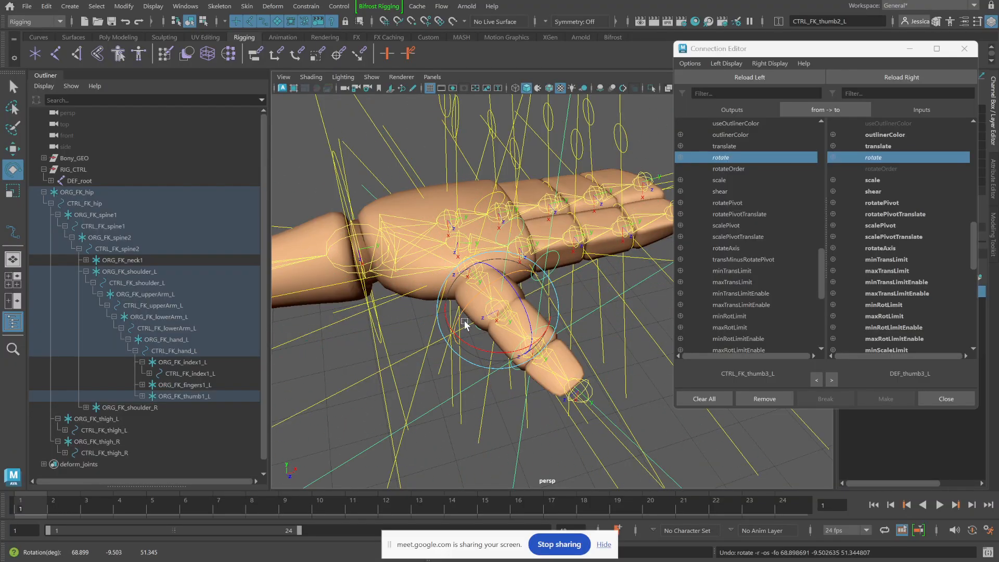
Step: Test the thumb tip control, CTRL_FK_thumb3_L, by rotating it freely about -8, -4 and -43 degrees in X, Y and Z, and undo the rotation
{"action": "left_click", "coordinate": [578, 286]}
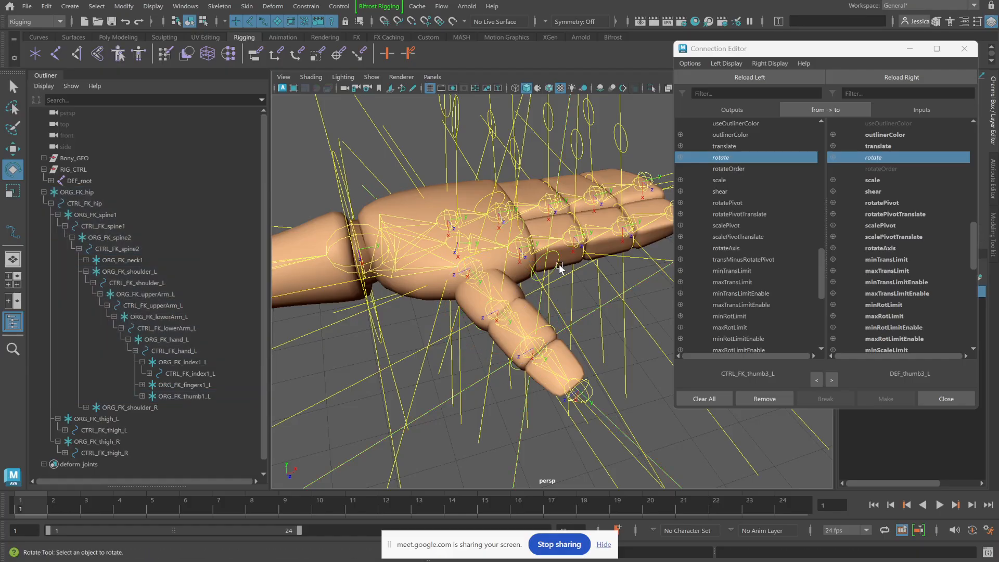
{"action": "left_click", "coordinate": [558, 262]}
{"action": "left_click_drag", "start_coordinate": [534, 345], "coordinate": [560, 387]}
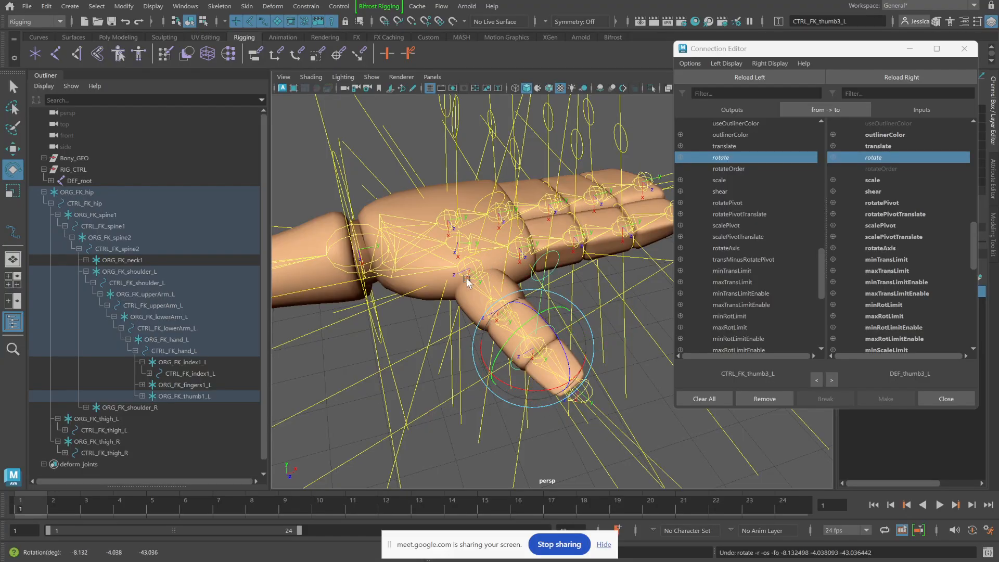
Step: Load CTRL_FK_fingers1_L as the source and DEF_fingers1_L as the target, and connect rotate to rotate
{"action": "left_click", "coordinate": [466, 271]}
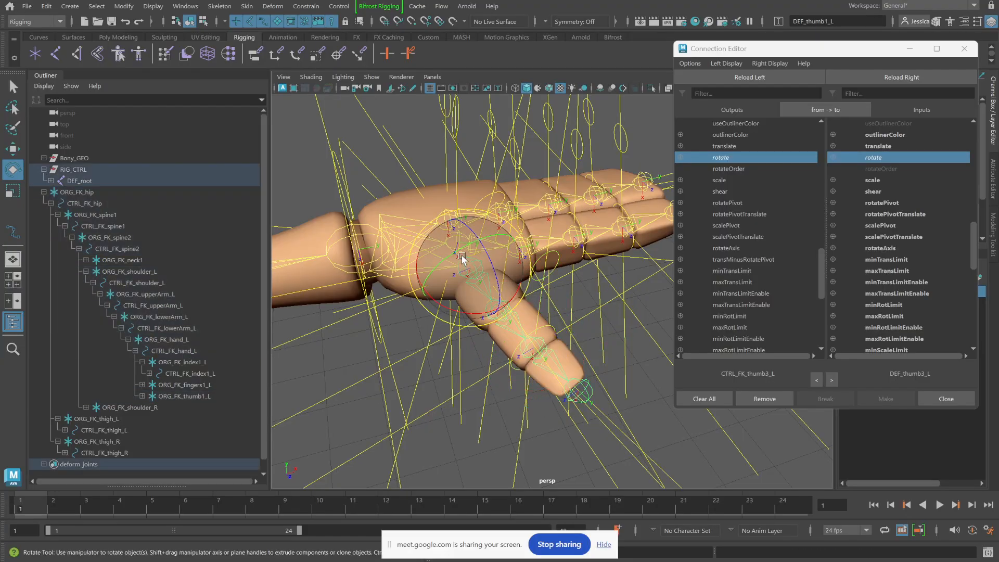
{"action": "left_click", "coordinate": [460, 173]}
{"action": "left_click_drag", "start_coordinate": [440, 247], "coordinate": [548, 297]}
{"action": "mouse_move", "coordinate": [523, 214]}
{"action": "middle_mouse_down", "text": "alt"}
{"action": "mouse_move", "coordinate": [416, 331]}
{"action": "mouse_move", "coordinate": [376, 337]}
{"action": "middle_mouse_up", "text": "alt"}
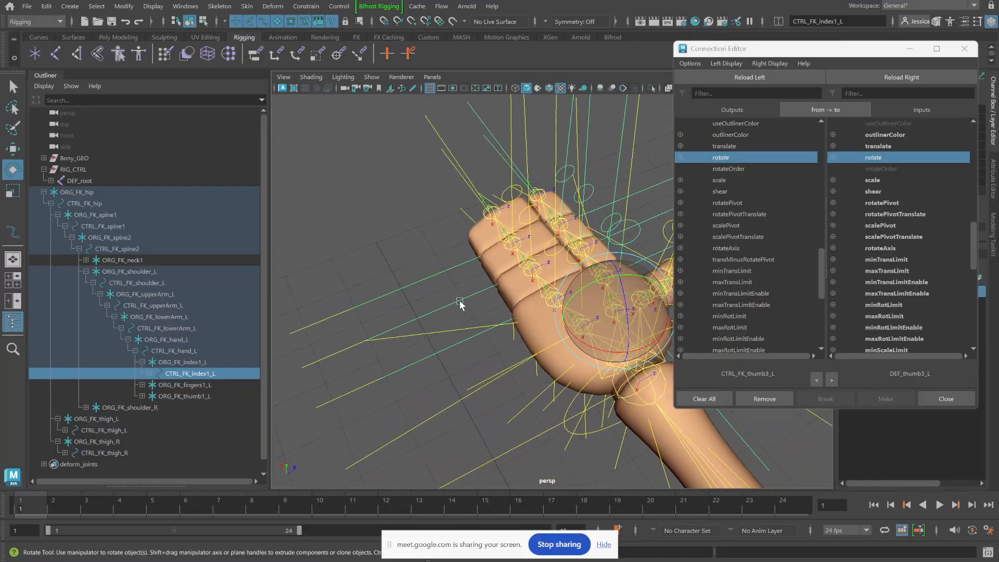
{"action": "left_click", "coordinate": [568, 259]}
{"action": "left_click", "coordinate": [761, 76]}
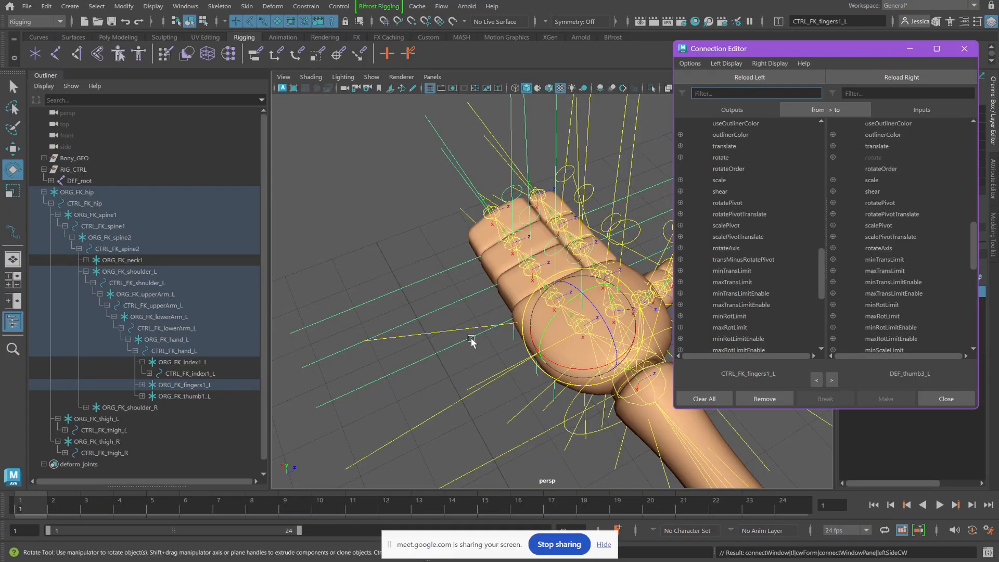
{"action": "left_click", "coordinate": [448, 380]}
{"action": "left_click", "coordinate": [578, 333]}
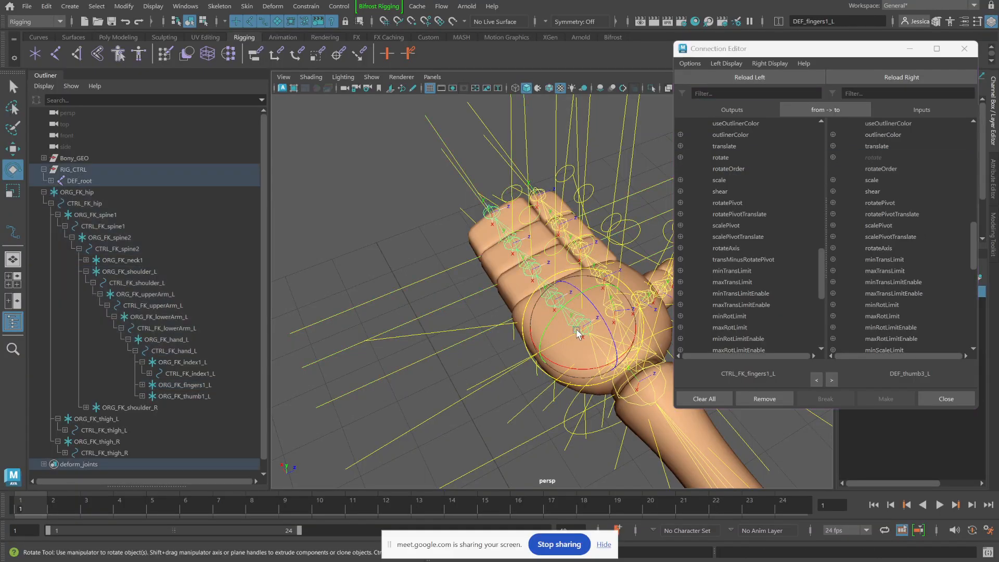
{"action": "left_click", "coordinate": [876, 78]}
{"action": "left_click", "coordinate": [723, 157]}
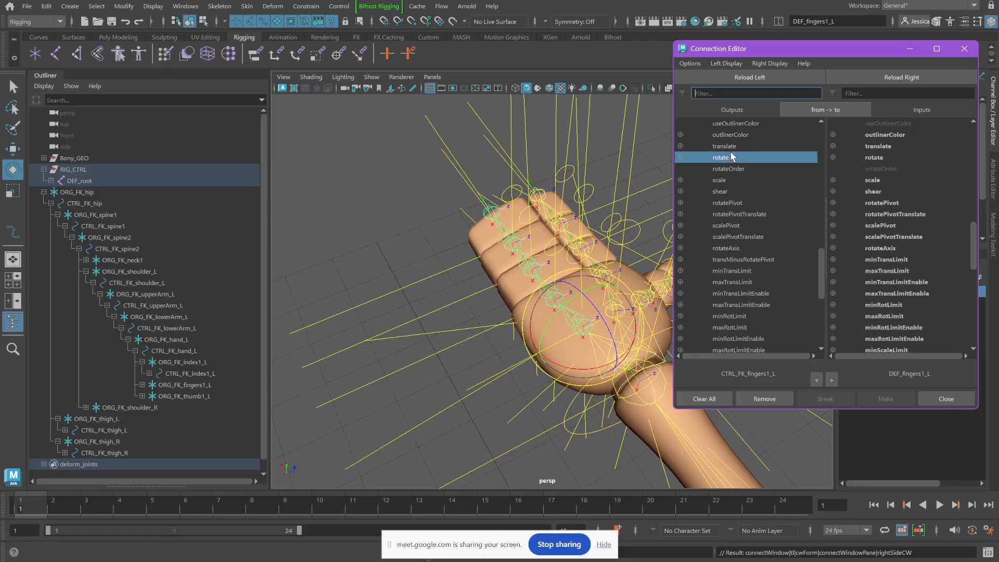
{"action": "left_click", "coordinate": [873, 156]}
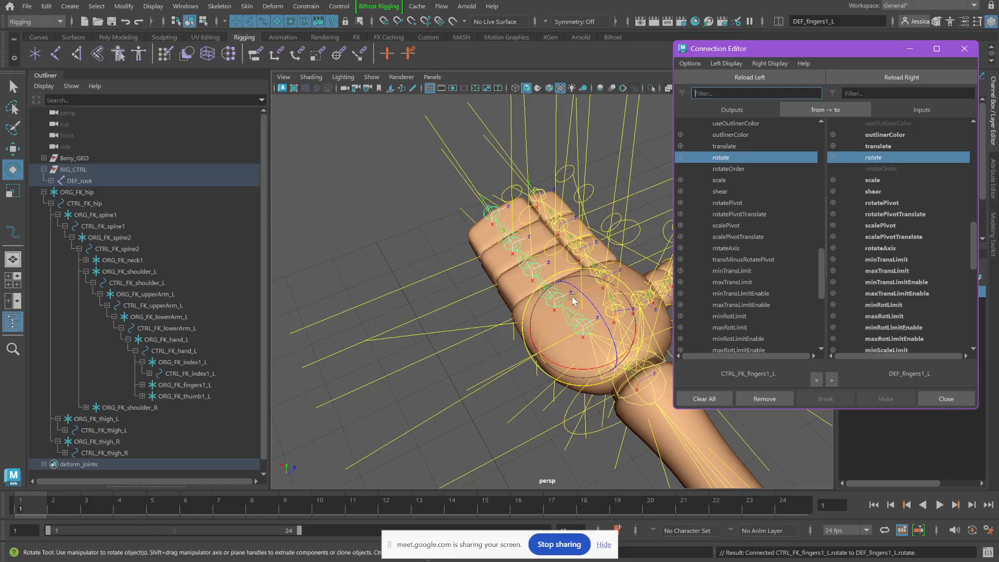
Step: Load CTRL_FK_fingers2_L as the source and DEF_fingers2_L as the target, and connect rotate to rotate
{"action": "left_click", "coordinate": [549, 255]}
{"action": "left_click", "coordinate": [544, 247]}
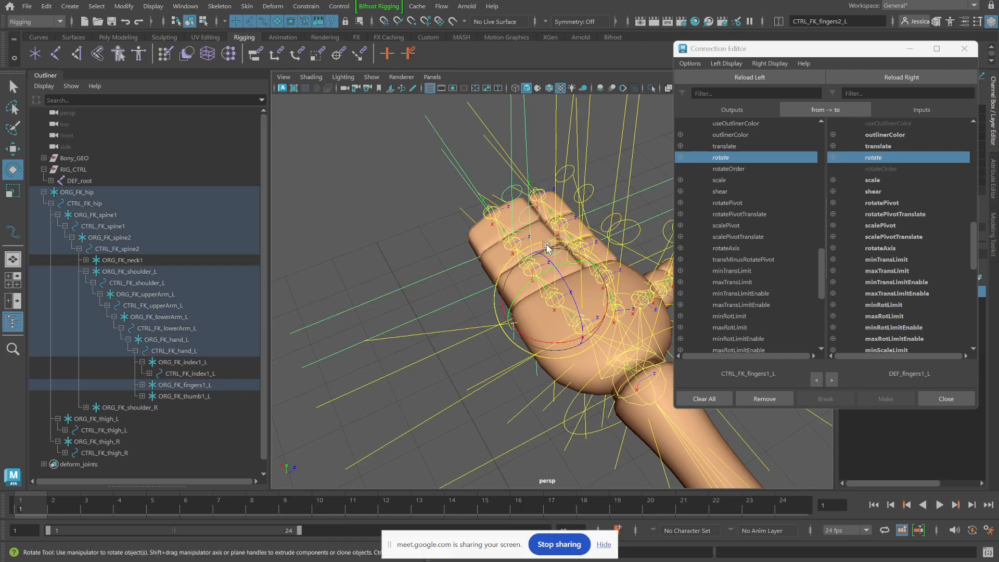
{"action": "left_click", "coordinate": [728, 78]}
{"action": "left_click", "coordinate": [466, 379]}
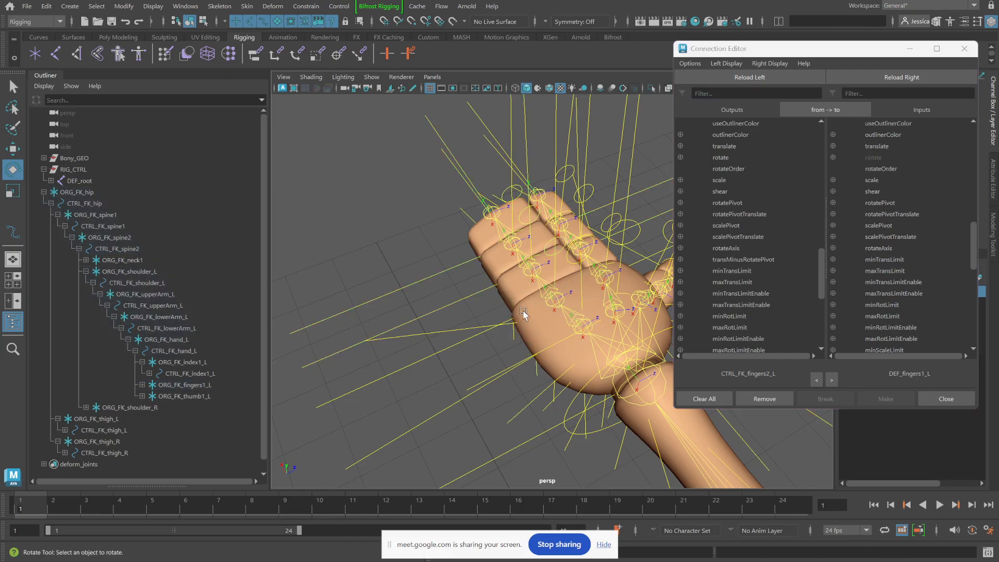
{"action": "left_click", "coordinate": [550, 303]}
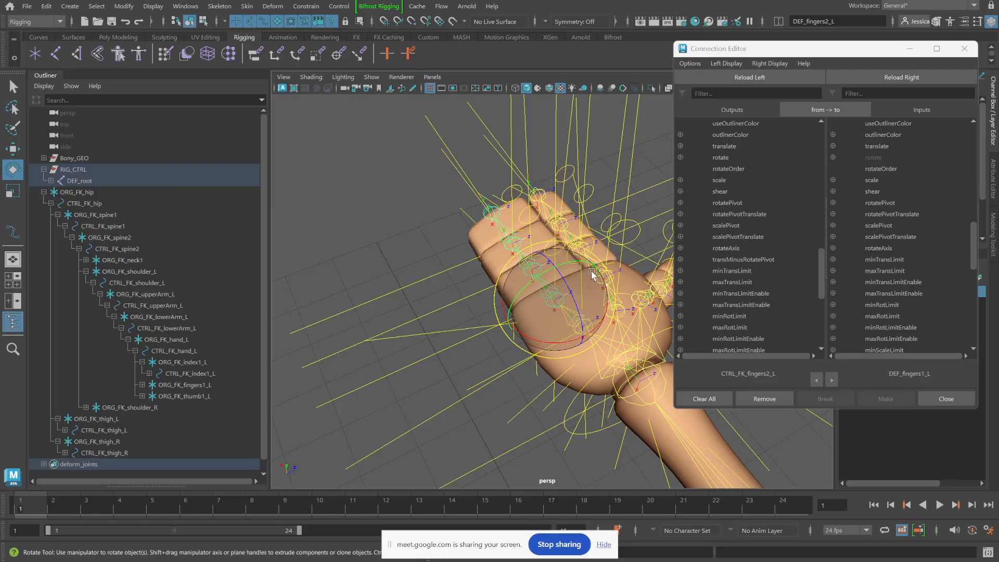
{"action": "left_click", "coordinate": [879, 78]}
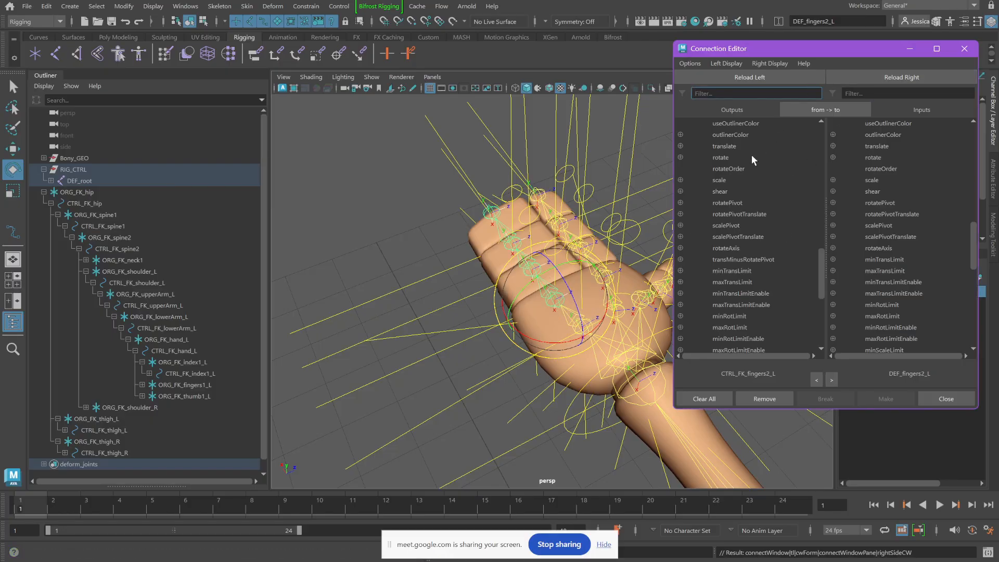
{"action": "left_click", "coordinate": [768, 158]}
{"action": "left_click", "coordinate": [866, 157]}
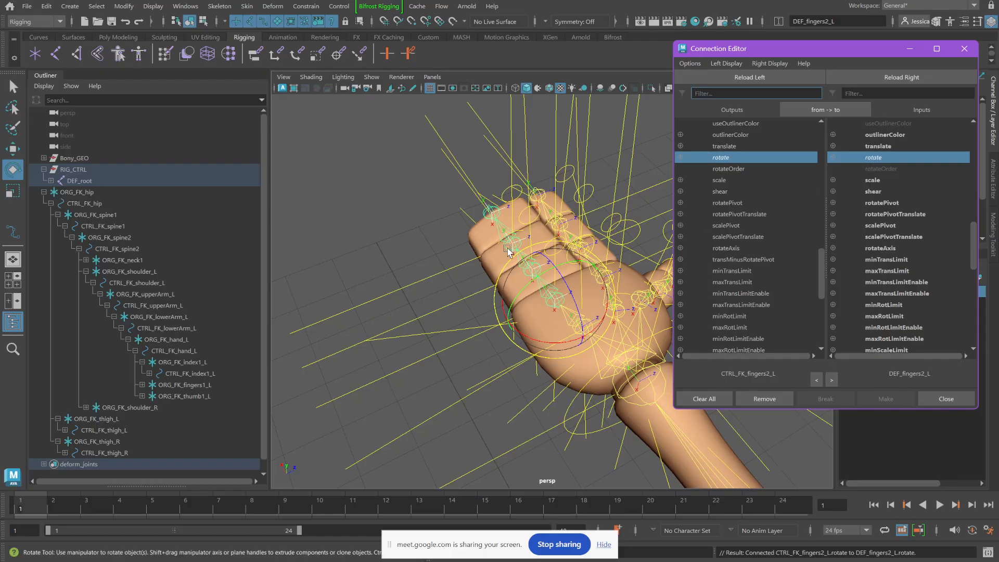
Step: Load DEF_fingers3_L as the target and CTRL_FK_fingers3_L as the source, and connect rotate to rotate
{"action": "left_click", "coordinate": [404, 219]}
{"action": "left_click", "coordinate": [517, 275]}
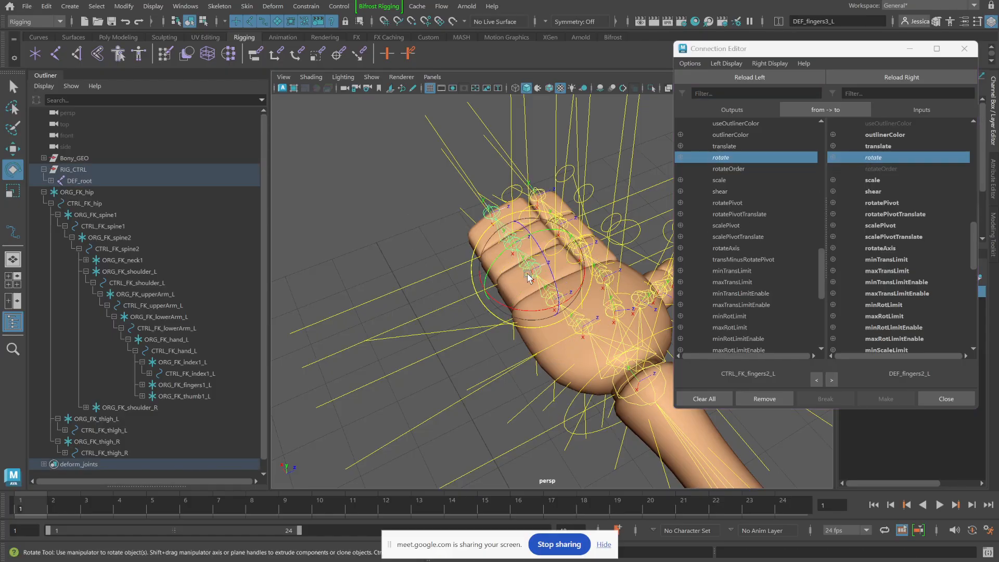
{"action": "left_click", "coordinate": [901, 77]}
{"action": "left_click", "coordinate": [411, 211]}
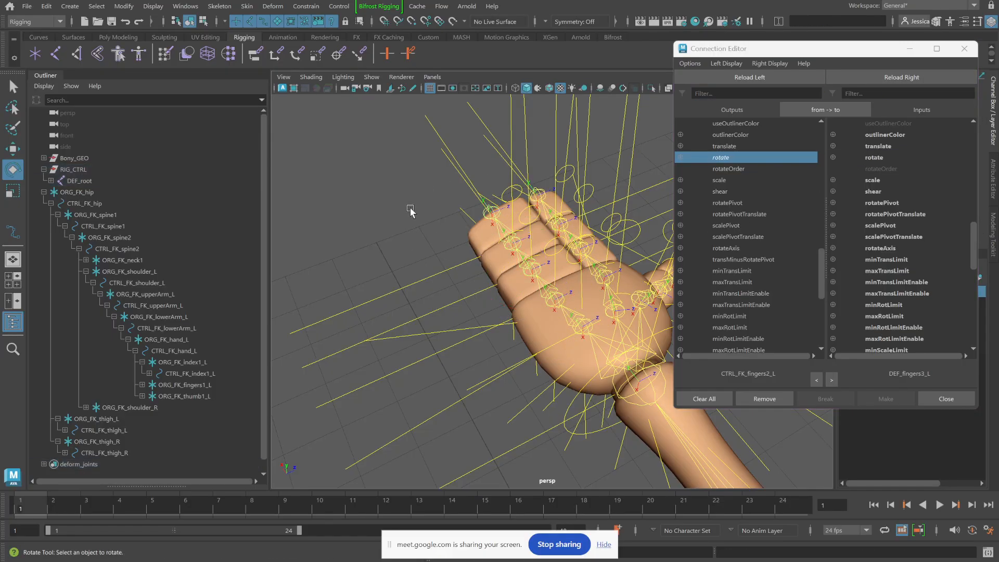
{"action": "left_click", "coordinate": [518, 218]}
{"action": "left_click", "coordinate": [749, 77]}
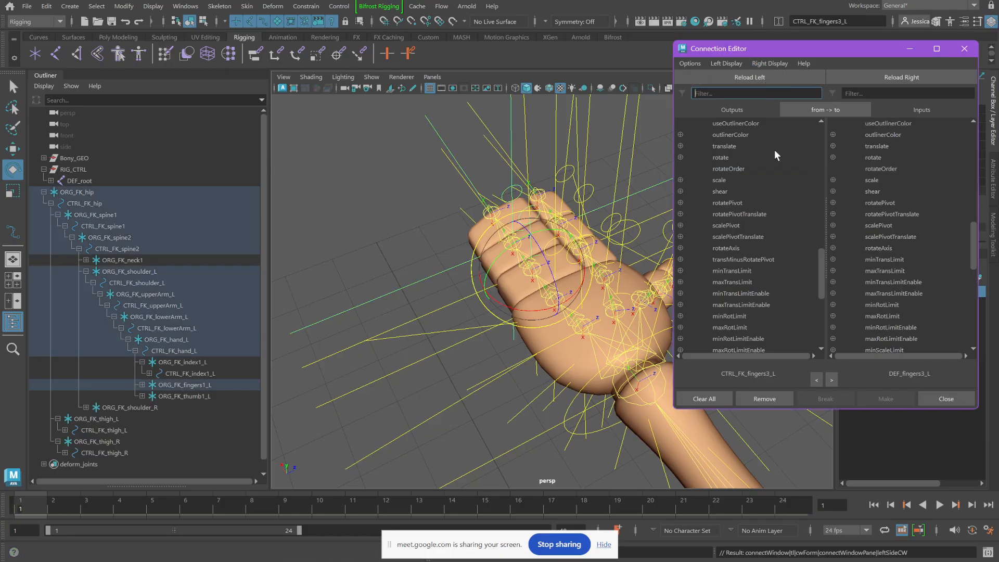
{"action": "left_click", "coordinate": [768, 156]}
{"action": "left_click", "coordinate": [874, 157]}
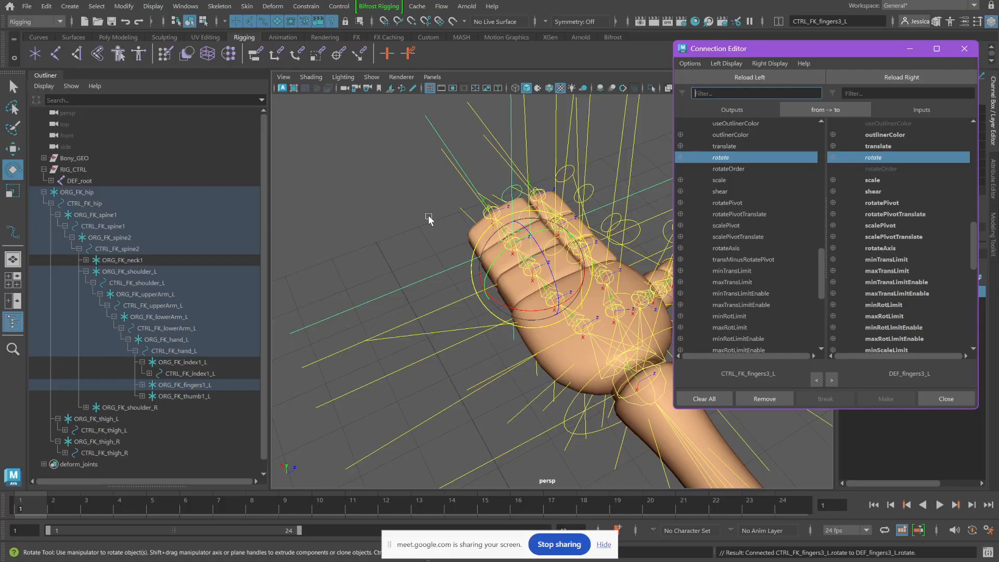
Step: Load CTRL_FK_fingers4_L as the source and DEF_fingers4_L as the target, and connect rotate to rotate
{"action": "left_click", "coordinate": [430, 219]}
{"action": "left_click", "coordinate": [505, 196]}
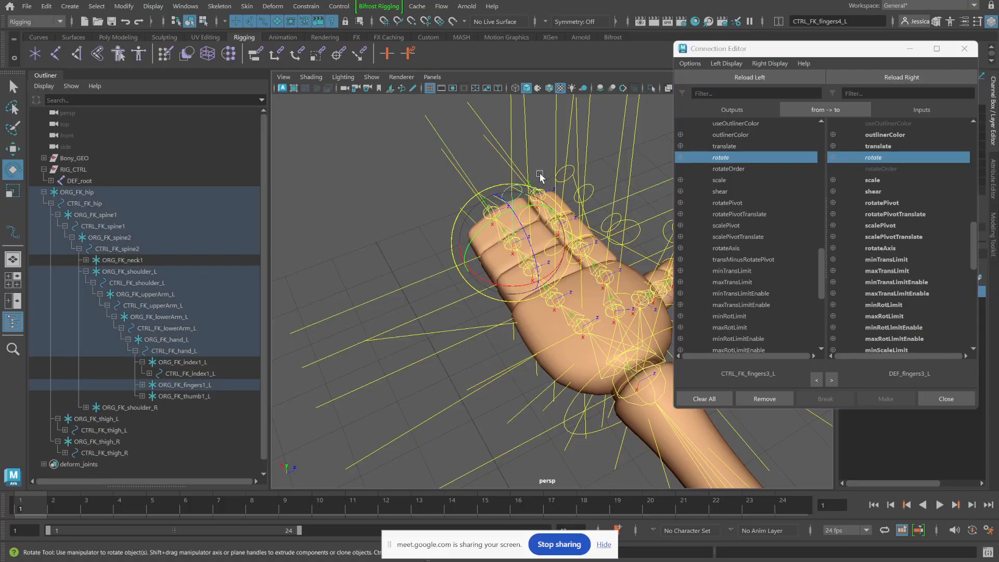
{"action": "left_click", "coordinate": [743, 77]}
{"action": "left_click", "coordinate": [414, 208]}
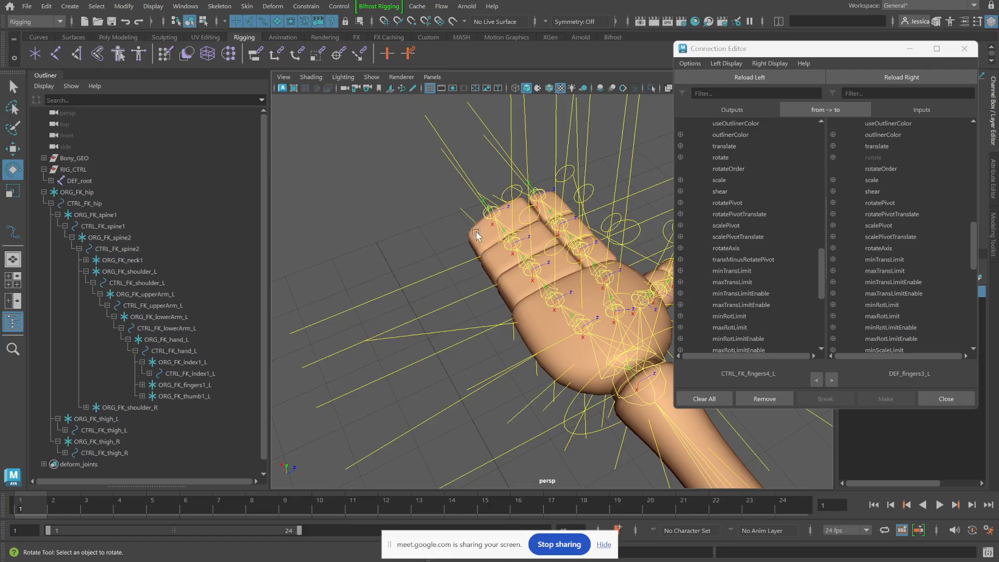
{"action": "left_click", "coordinate": [509, 252]}
{"action": "left_click", "coordinate": [869, 76]}
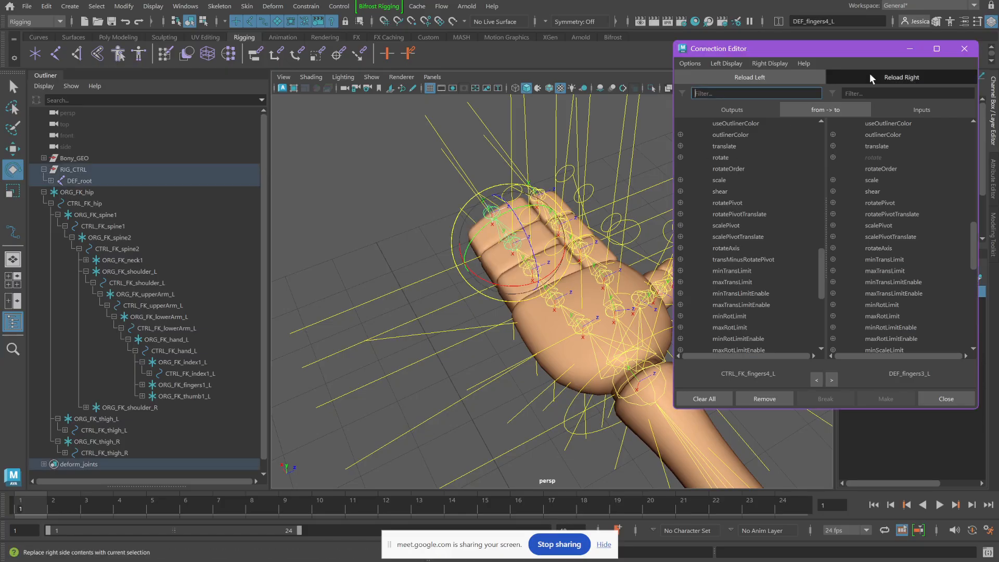
{"action": "left_click", "coordinate": [874, 157]}
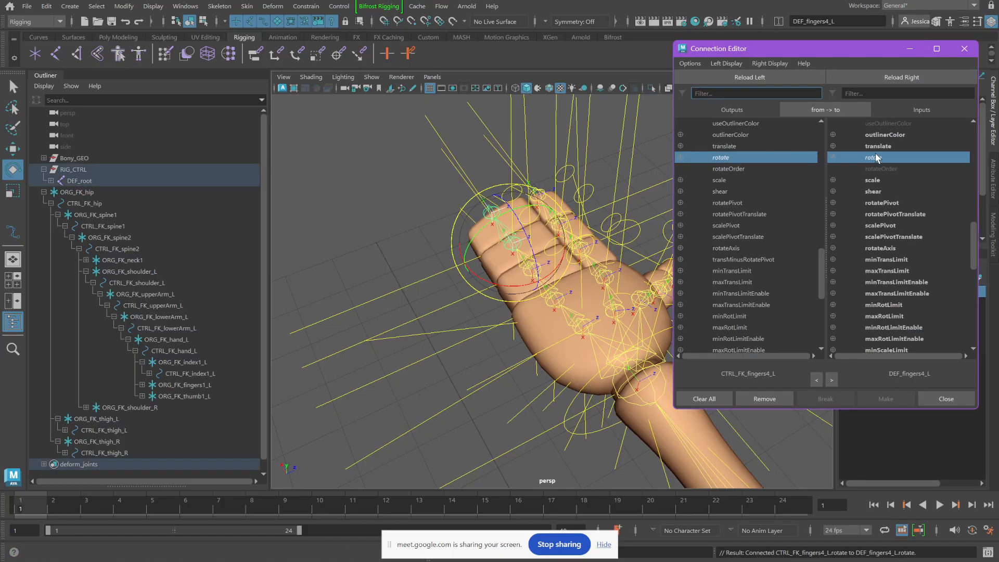
Step: Test the left fingertips by rotating CTRL_FK_fingers4_L about -66 degrees around Z, and undo the rotation
{"action": "left_click", "coordinate": [399, 182]}
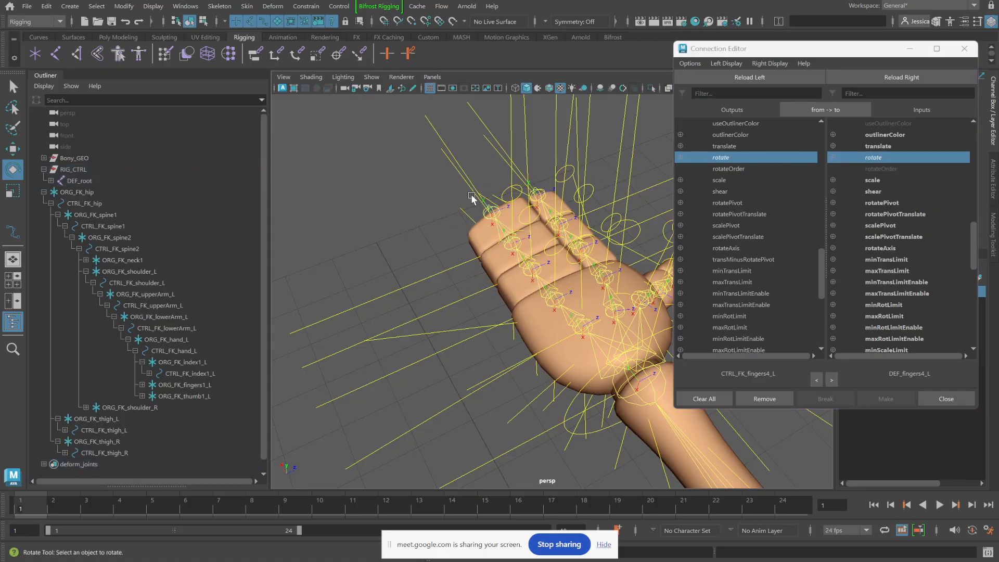
{"action": "left_click", "coordinate": [506, 197]}
{"action": "left_click_drag", "start_coordinate": [519, 224], "coordinate": [493, 203]}
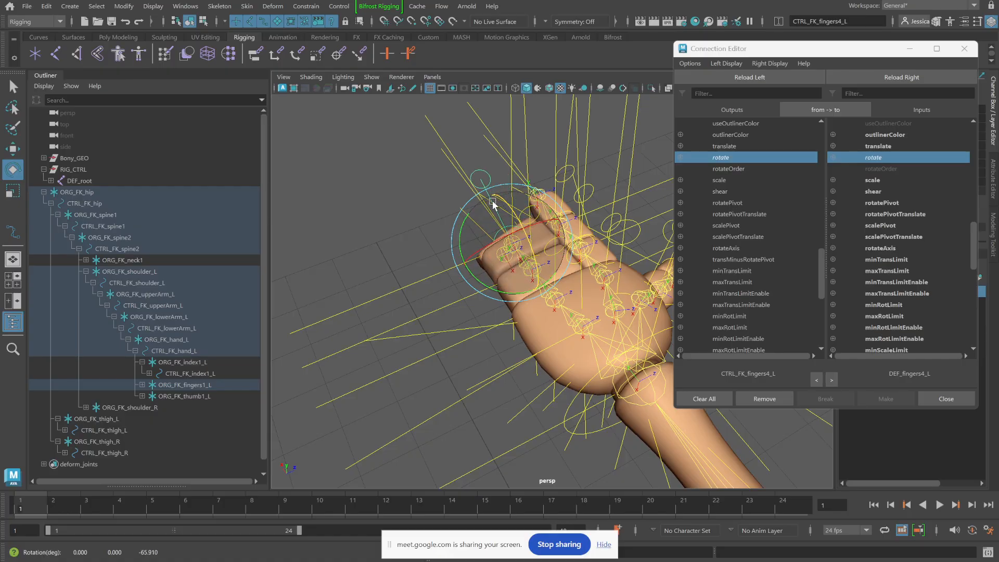
{"action": "key", "text": "ctrl+z"}
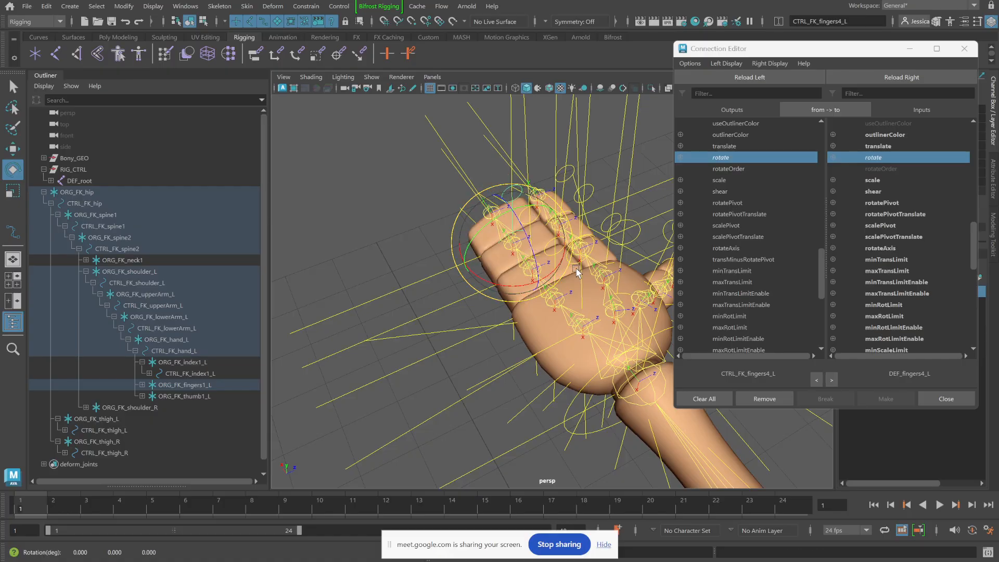
Step: Test the left finger base by rotating CTRL_FK_fingers1_L about 54 degrees around Z, undo the rotation and clear the selection
{"action": "left_click", "coordinate": [577, 266]}
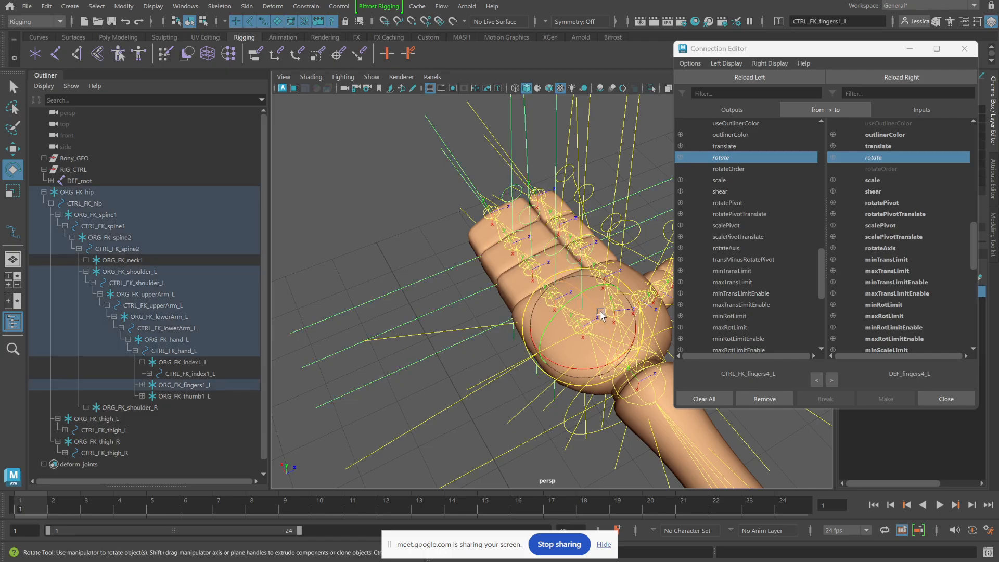
{"action": "left_click_drag", "start_coordinate": [601, 315], "coordinate": [612, 361]}
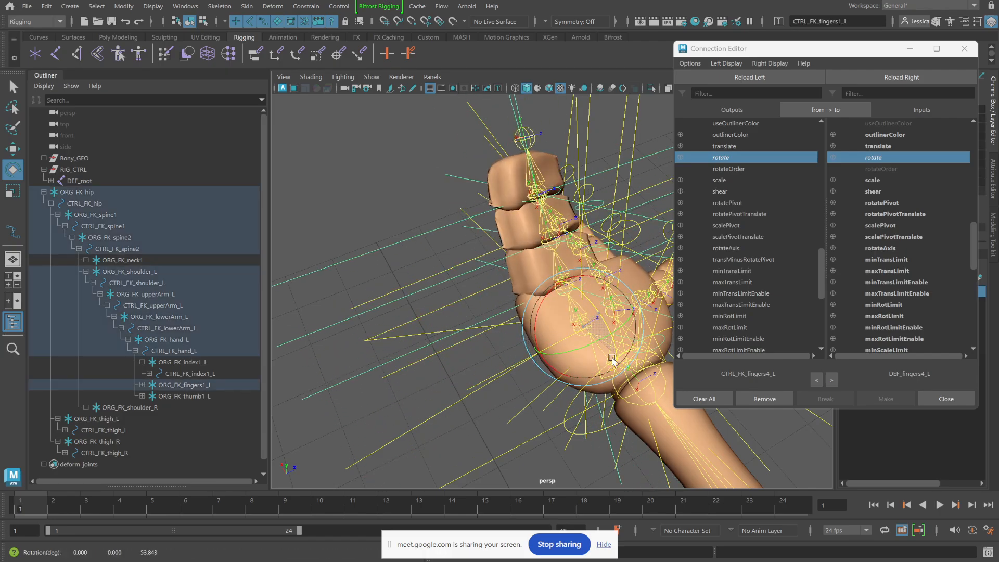
{"action": "key", "text": "ctrl+z"}
{"action": "left_click", "coordinate": [408, 217]}
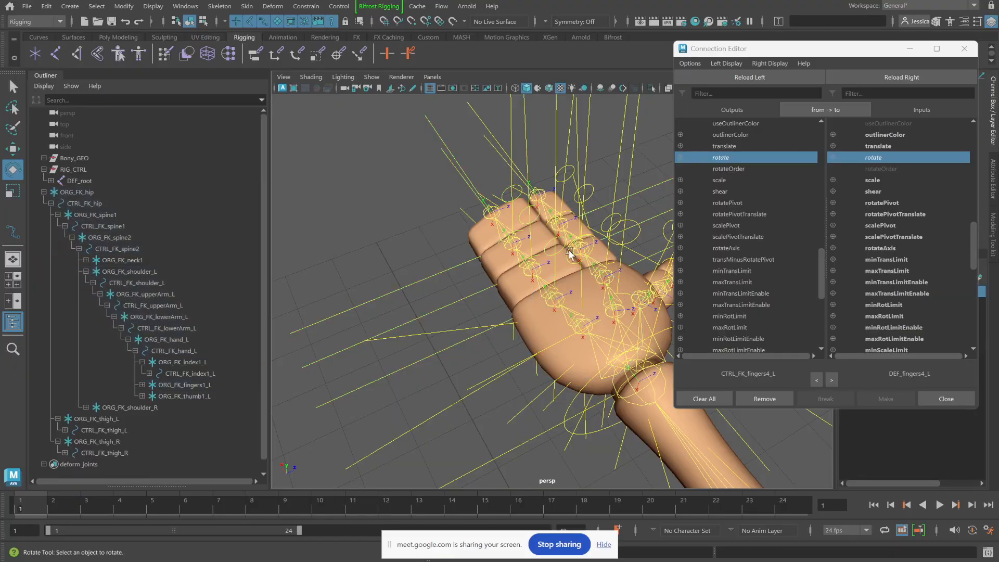
Step: Test the left grouped fingers by rotating CTRL_FK_fingers2_L, and undo the rotation
{"action": "left_click", "coordinate": [547, 255]}
{"action": "left_click_drag", "start_coordinate": [546, 253], "coordinate": [478, 296]}
{"action": "key", "text": "ctrl+z"}
Step: Load the right hand's CTRL_FK_fingers1_R control as the connection source
{"action": "middle_click_drag", "start_coordinate": [478, 297], "coordinate": [553, 341], "text": "alt"}
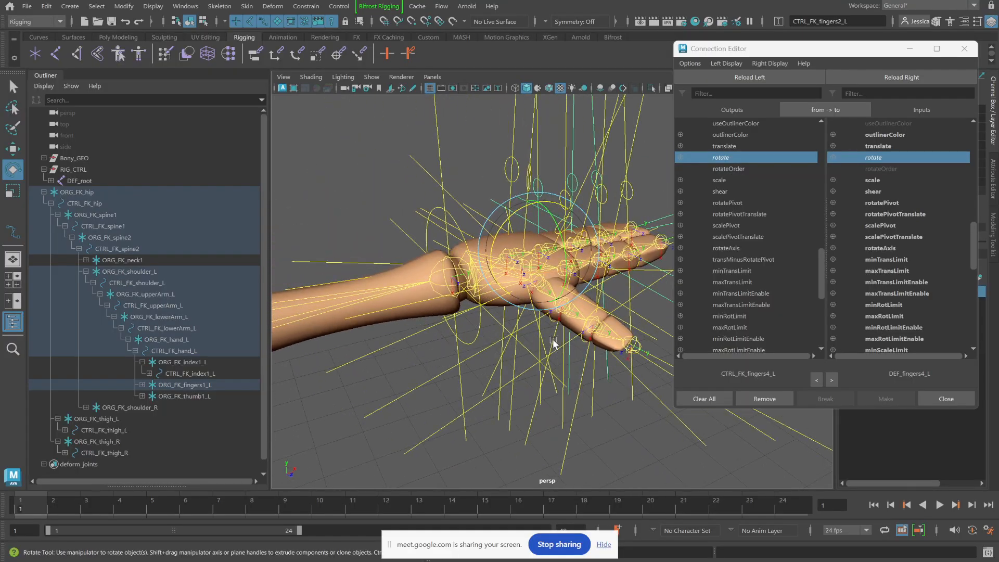
{"action": "right_click_drag", "start_coordinate": [553, 341], "coordinate": [423, 308], "text": "alt"}
{"action": "middle_click_drag", "start_coordinate": [424, 308], "coordinate": [548, 307], "text": "alt"}
{"action": "middle_click_drag", "start_coordinate": [383, 293], "coordinate": [448, 294], "text": "alt"}
{"action": "right_click_drag", "start_coordinate": [448, 295], "coordinate": [495, 311], "text": "alt"}
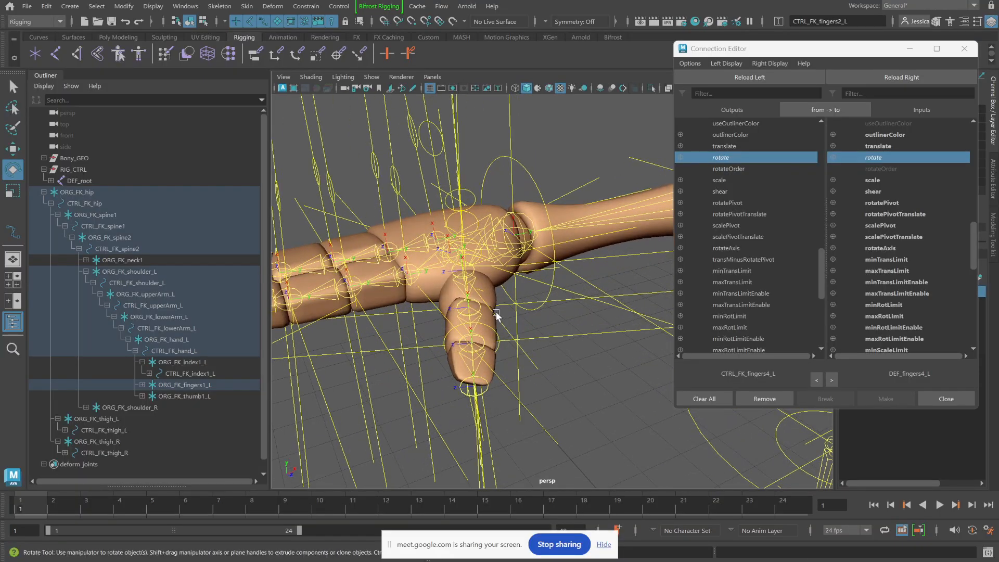
{"action": "left_click_drag", "start_coordinate": [495, 311], "coordinate": [518, 320], "text": "alt"}
{"action": "right_click_drag", "start_coordinate": [519, 320], "coordinate": [548, 356], "text": "alt"}
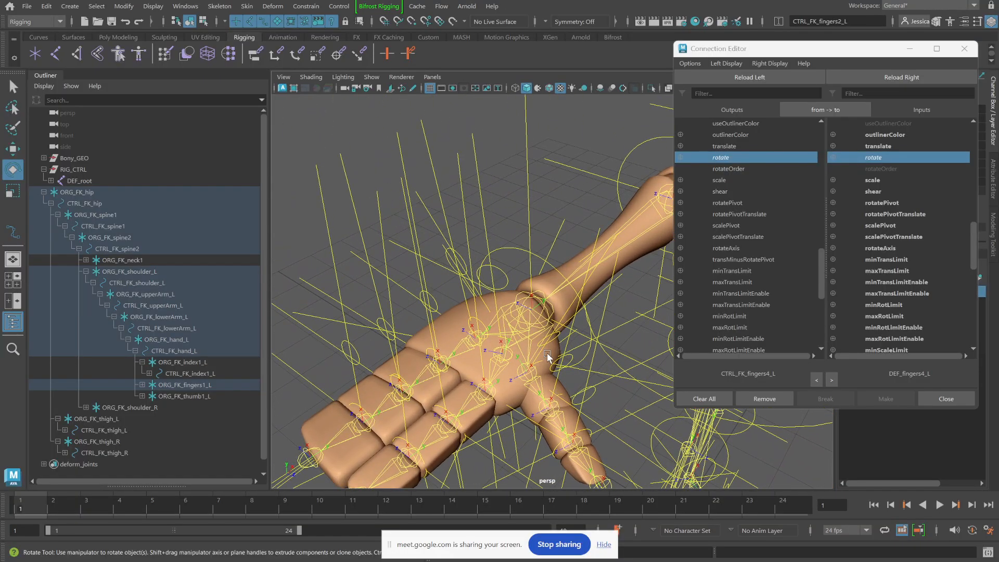
{"action": "left_click_drag", "start_coordinate": [555, 334], "coordinate": [533, 323], "text": "alt"}
{"action": "middle_click_drag", "start_coordinate": [462, 276], "coordinate": [493, 276], "text": "alt"}
{"action": "mouse_move", "coordinate": [492, 277]}
{"action": "left_mouse_down", "text": "alt"}
{"action": "mouse_move", "coordinate": [454, 277]}
{"action": "mouse_move", "coordinate": [499, 286]}
{"action": "left_mouse_up", "text": "alt"}
{"action": "right_click_drag", "start_coordinate": [499, 286], "coordinate": [485, 272], "text": "alt"}
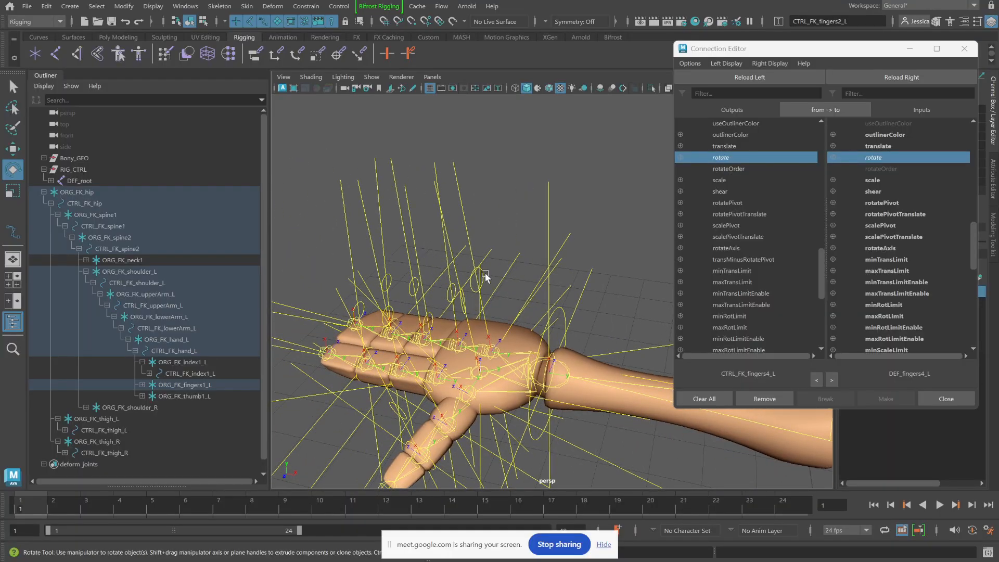
{"action": "left_click", "coordinate": [485, 277]}
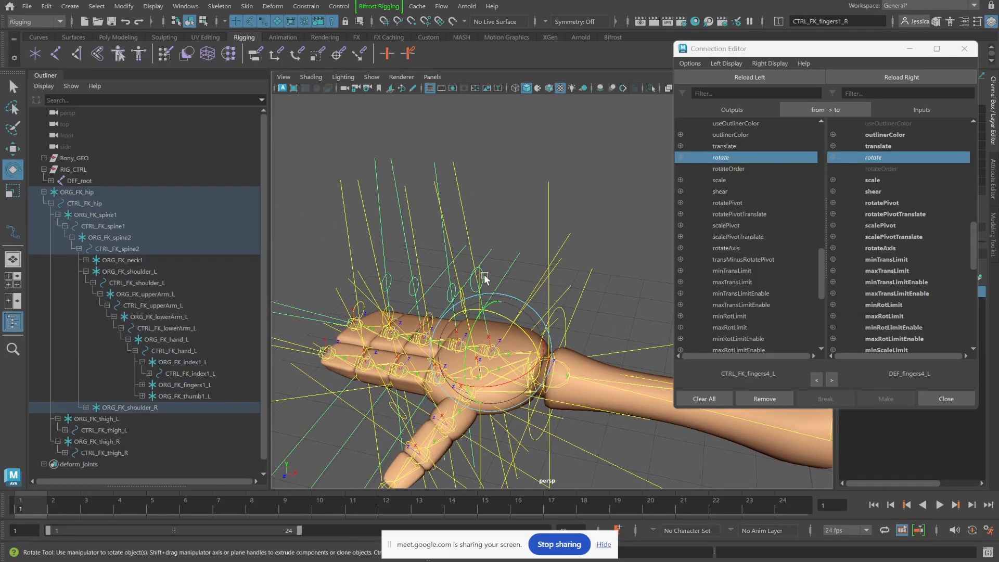
{"action": "left_click", "coordinate": [744, 78]}
Step: Load DEF_fingers1_R as the target and connect the rotate of CTRL_FK_fingers1_R to its rotate
{"action": "left_click", "coordinate": [529, 186]}
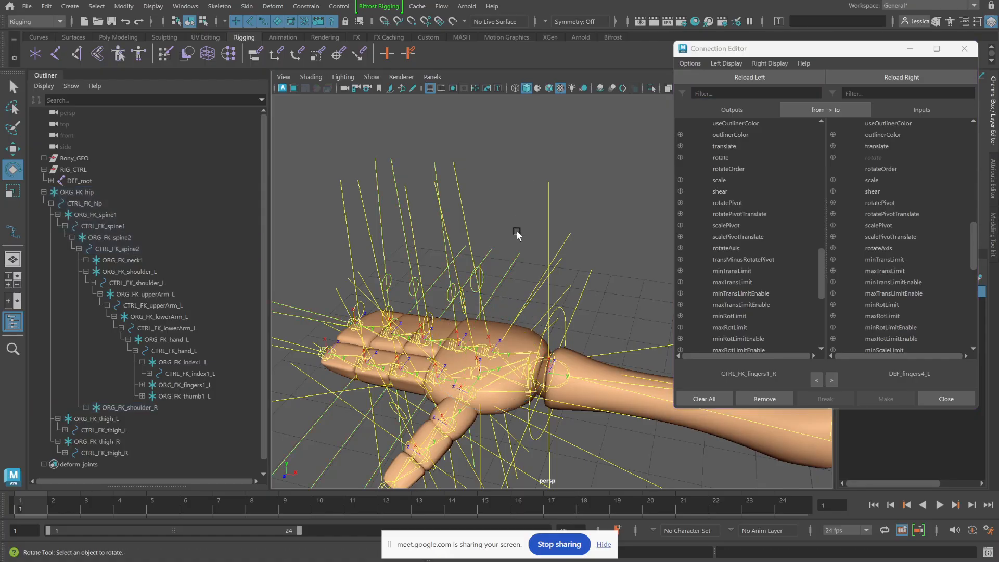
{"action": "left_click", "coordinate": [493, 364]}
{"action": "left_click", "coordinate": [508, 246]}
{"action": "left_click", "coordinate": [487, 357]}
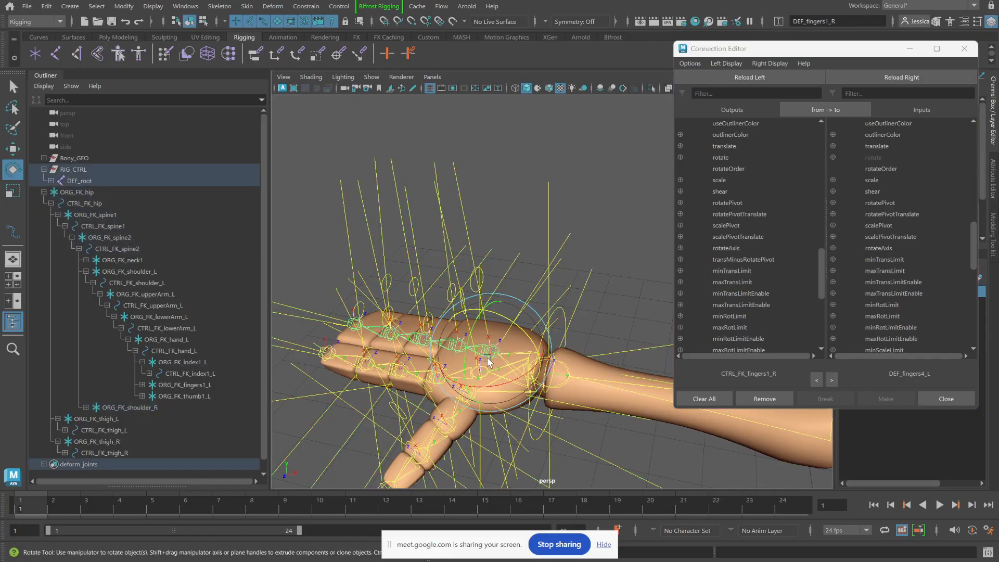
{"action": "left_click", "coordinate": [886, 77]}
{"action": "left_click", "coordinate": [719, 156]}
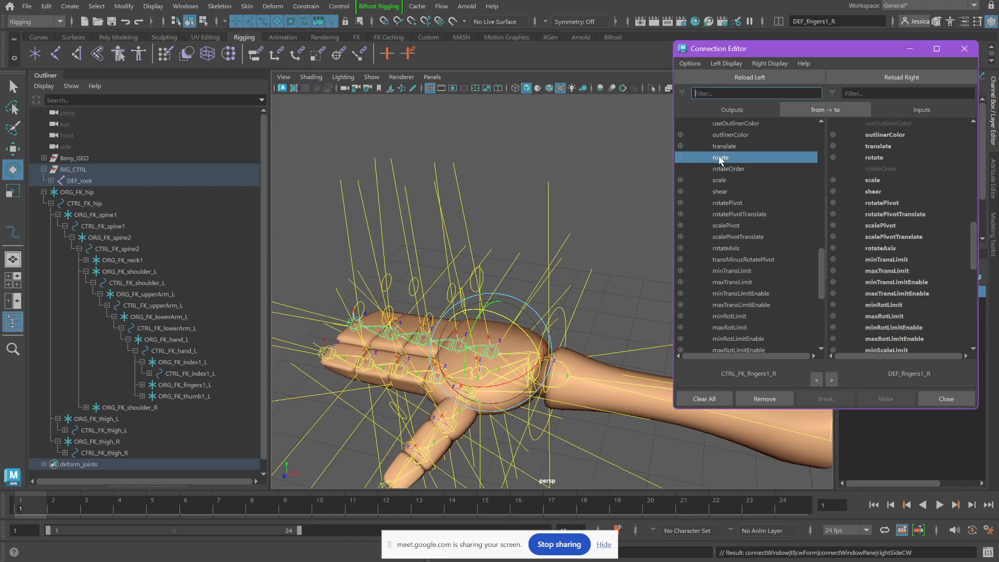
{"action": "left_click", "coordinate": [874, 157]}
{"action": "left_click", "coordinate": [503, 152]}
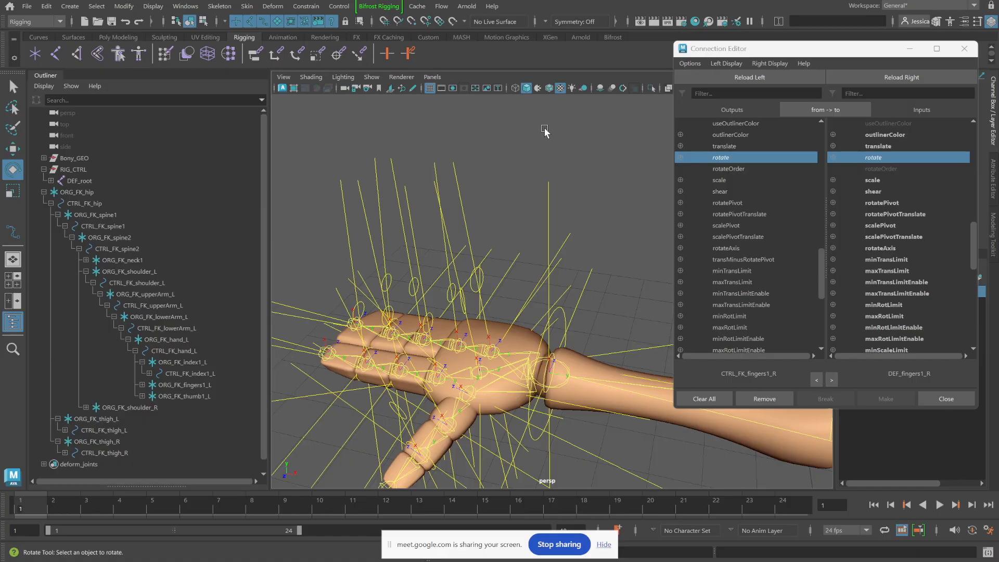
Step: Load CTRL_FK_fingers2_R as the source and DEF_fingers2_R as the target, and connect rotate to rotate
{"action": "left_click", "coordinate": [447, 298]}
{"action": "left_click", "coordinate": [739, 77]}
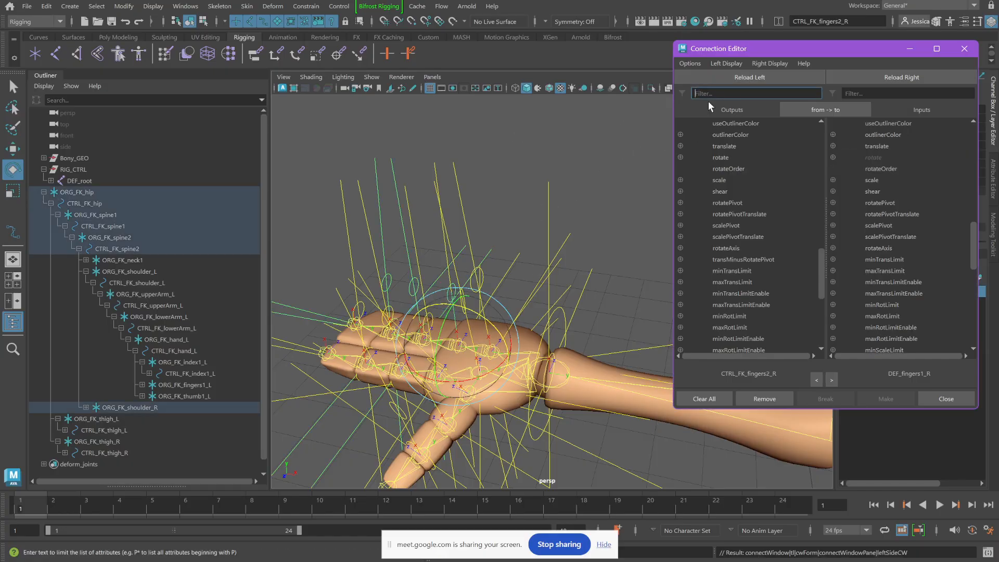
{"action": "left_click", "coordinate": [520, 155]}
{"action": "left_click", "coordinate": [453, 356]}
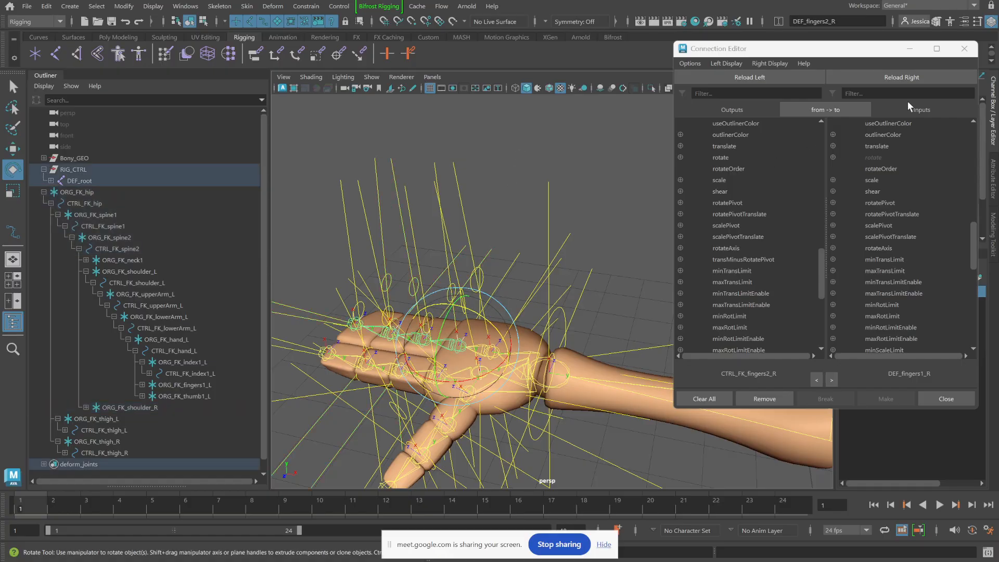
{"action": "left_click", "coordinate": [903, 76]}
{"action": "left_click", "coordinate": [728, 157]}
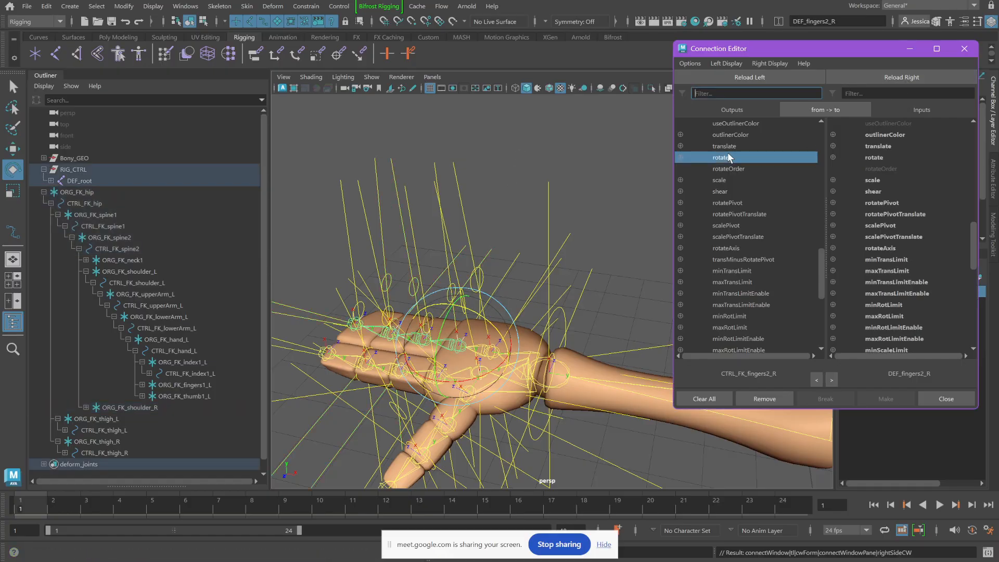
{"action": "left_click", "coordinate": [887, 158]}
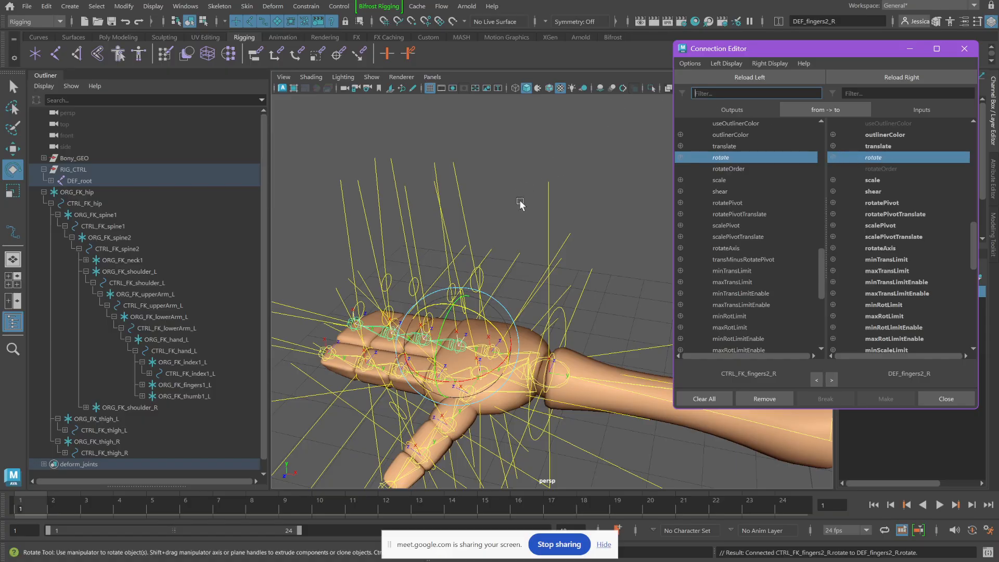
{"action": "left_click", "coordinate": [432, 242]}
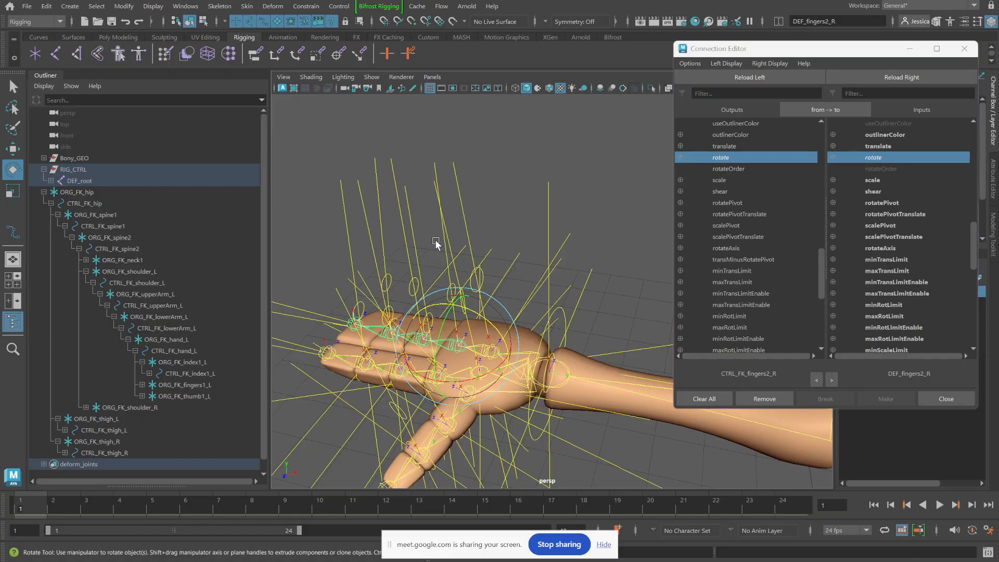
Step: Load CTRL_FK_fingers3_R as the source and DEF_fingers3_R as the target, and connect rotate to rotate
{"action": "left_click", "coordinate": [419, 286]}
{"action": "left_click", "coordinate": [750, 77]}
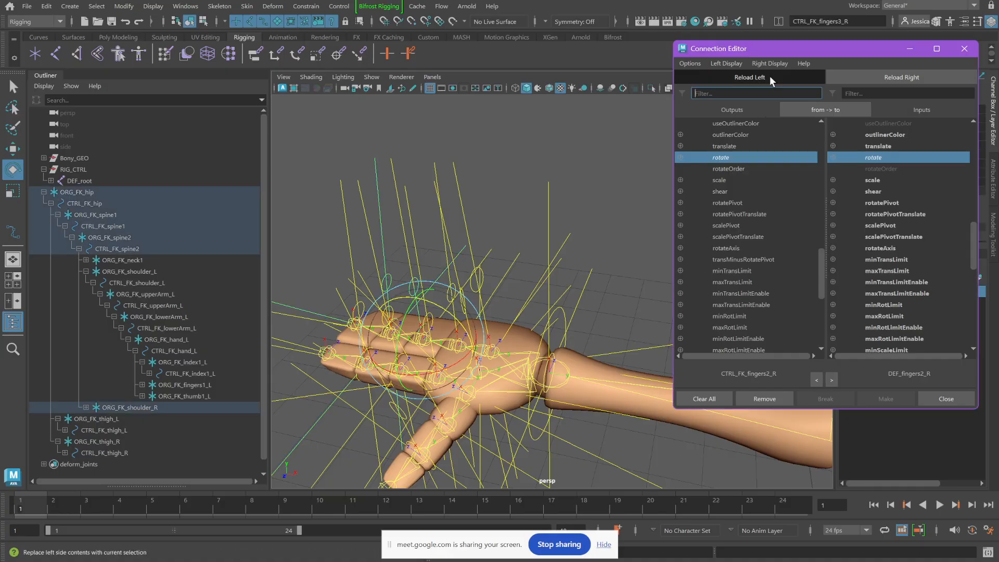
{"action": "left_click", "coordinate": [395, 237]}
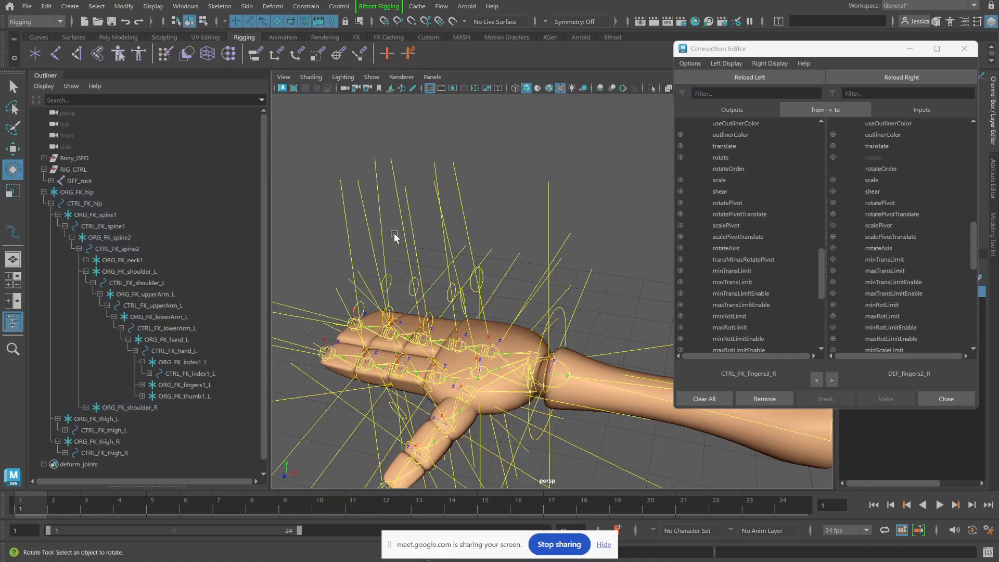
{"action": "left_click", "coordinate": [421, 345]}
{"action": "left_click", "coordinate": [902, 77]}
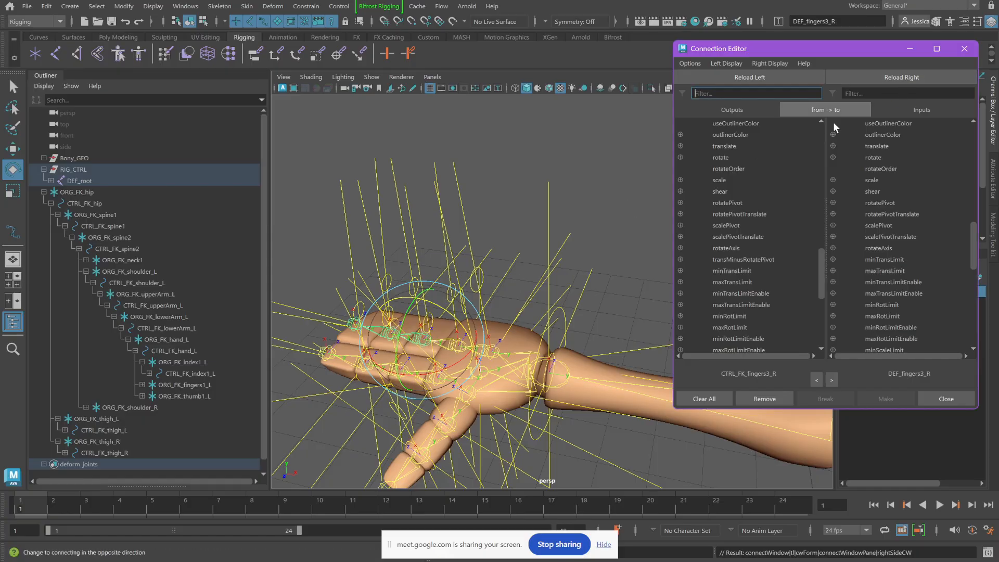
{"action": "left_click", "coordinate": [811, 157]}
{"action": "left_click", "coordinate": [874, 157]}
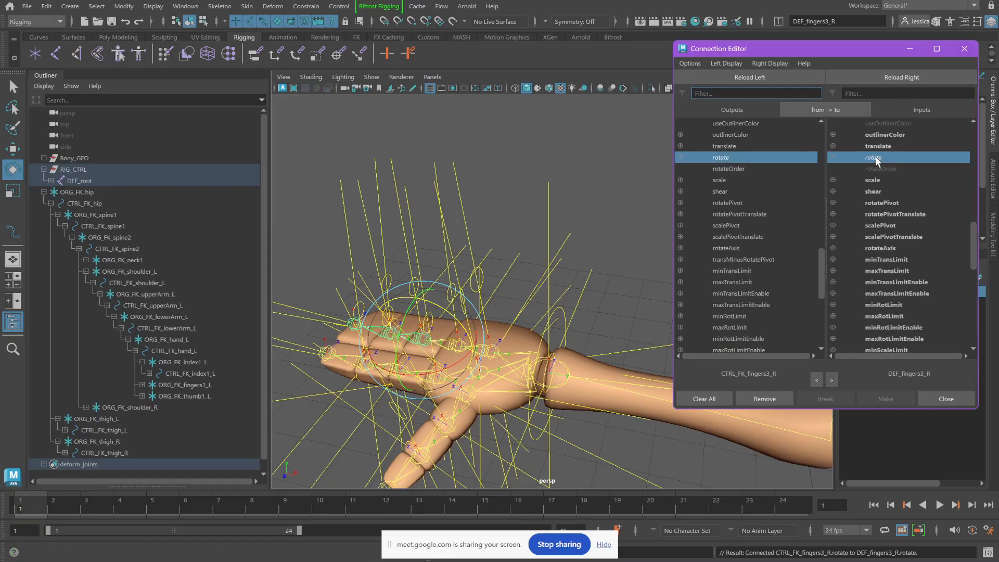
{"action": "left_click", "coordinate": [465, 135]}
Step: Load CTRL_FK_fingers4_R as the source and DEF_fingers4_R as the target, and connect rotate to rotate
{"action": "left_click", "coordinate": [391, 286]}
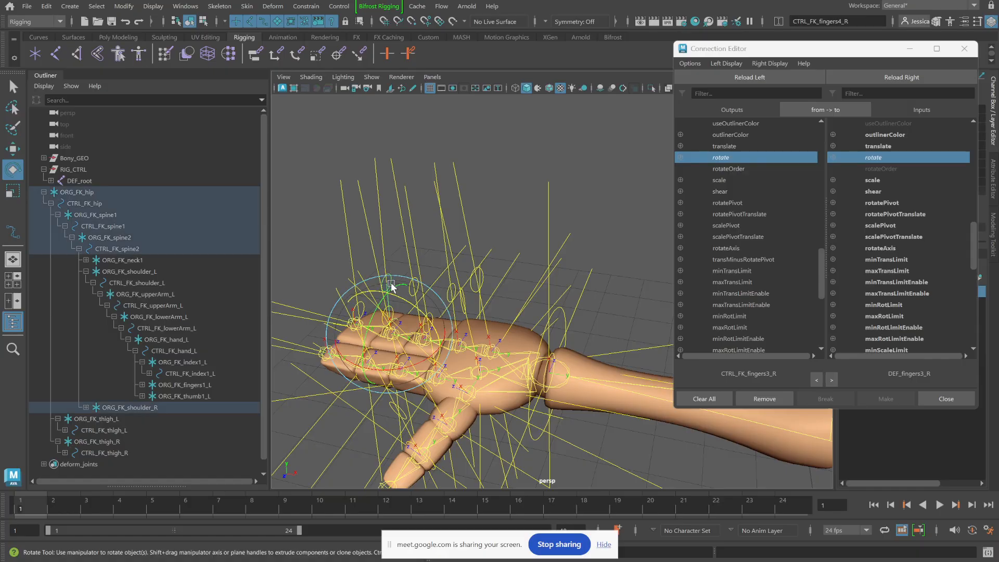
{"action": "left_click", "coordinate": [750, 77]}
{"action": "left_click", "coordinate": [364, 141]}
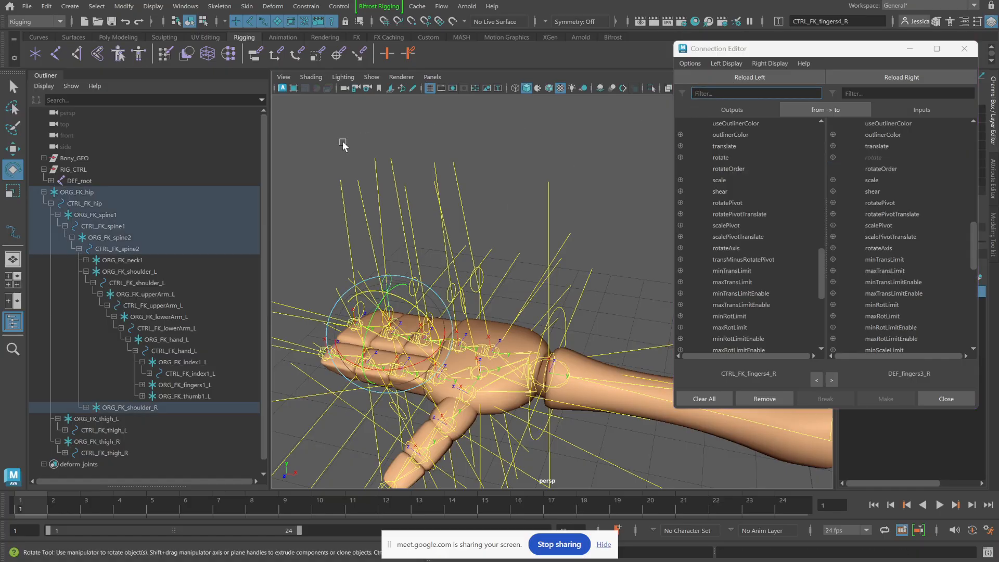
{"action": "left_click_drag", "start_coordinate": [392, 342], "coordinate": [438, 343], "text": "alt"}
{"action": "left_click", "coordinate": [468, 327]}
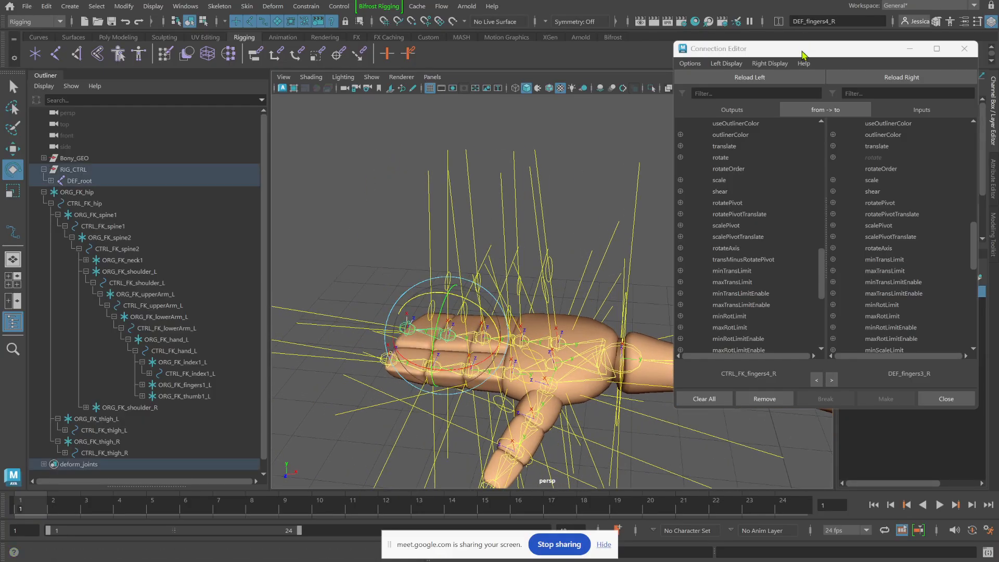
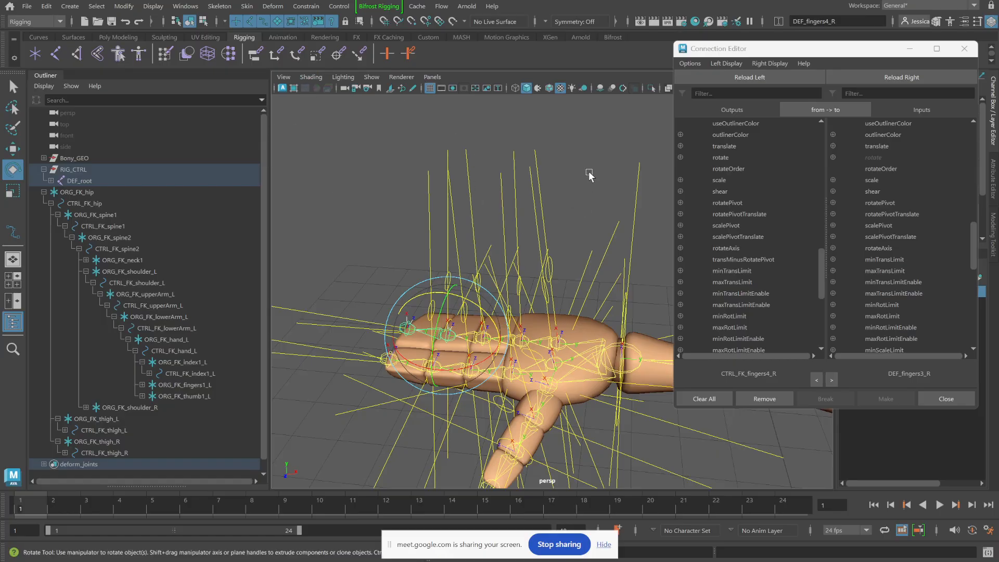
{"action": "left_click_drag", "start_coordinate": [372, 370], "coordinate": [394, 364], "text": "alt"}
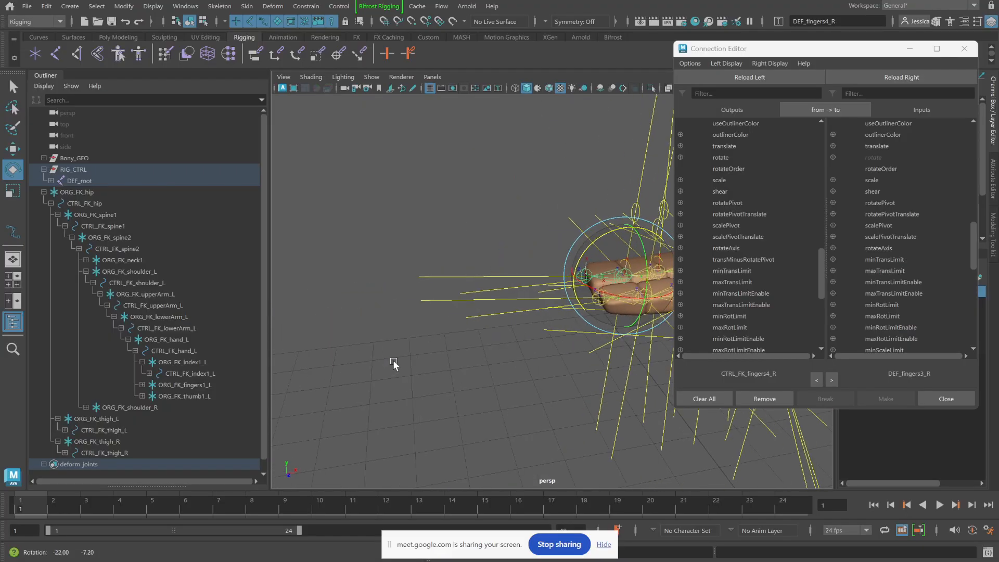
{"action": "right_click_drag", "start_coordinate": [394, 364], "coordinate": [511, 368], "text": "alt"}
{"action": "middle_click_drag", "start_coordinate": [489, 357], "coordinate": [513, 337], "text": "alt"}
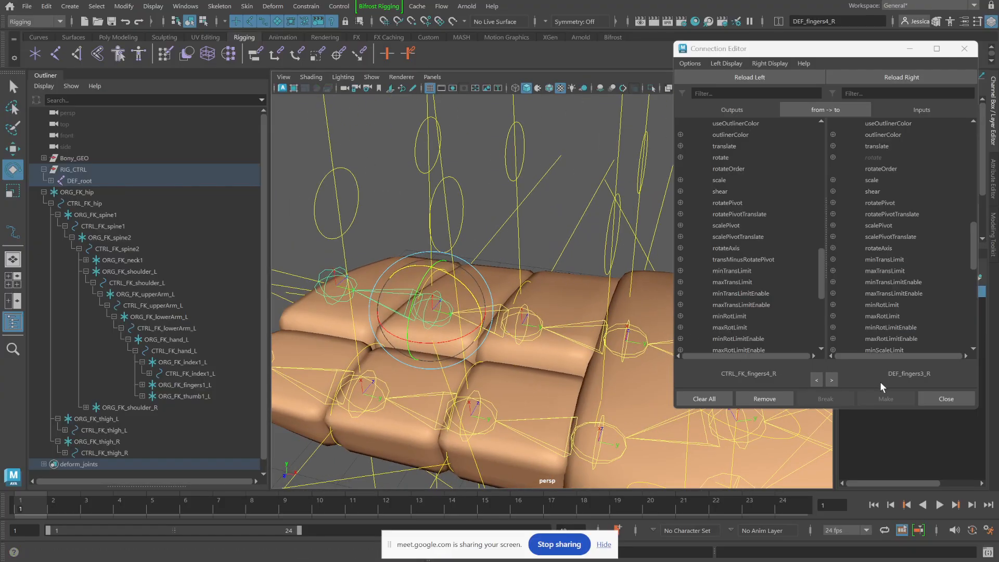
{"action": "left_click", "coordinate": [917, 77]}
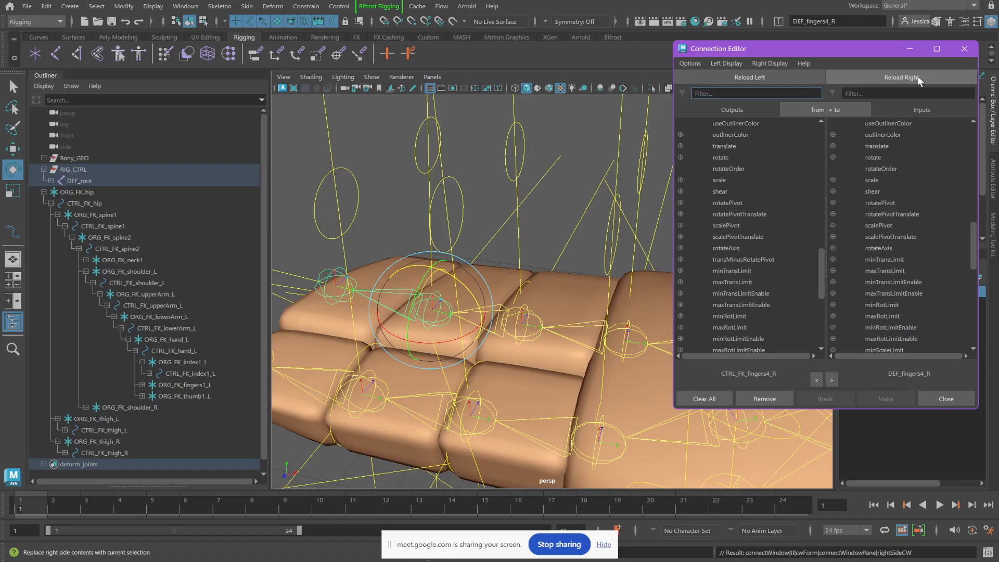
{"action": "left_click", "coordinate": [723, 158]}
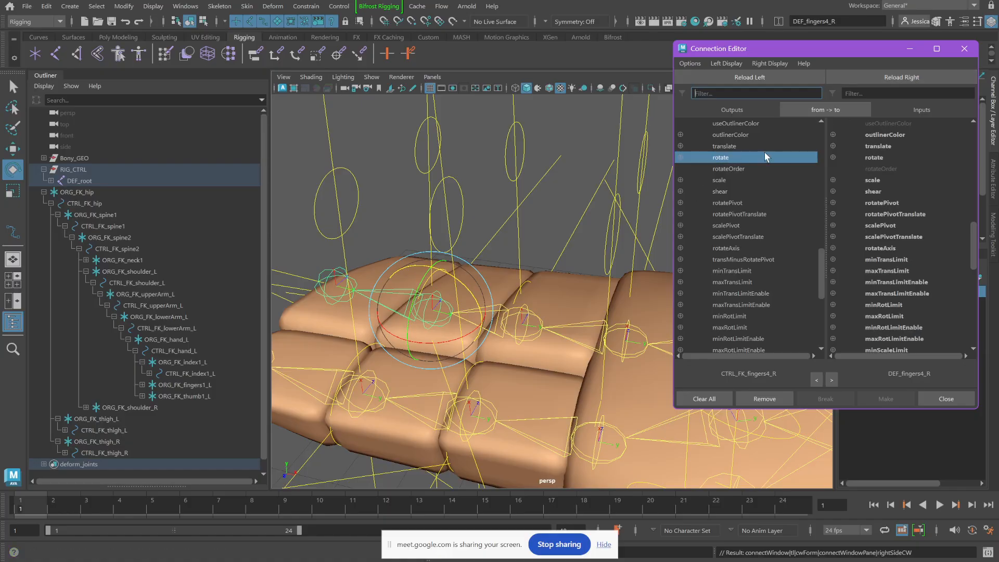
{"action": "left_click", "coordinate": [883, 157]}
Step: Test the right index control CTRL_FK_index2_R by rotating it about -34 degrees around Z, and undo the rotation
{"action": "left_click_drag", "start_coordinate": [493, 235], "coordinate": [458, 223], "text": "alt"}
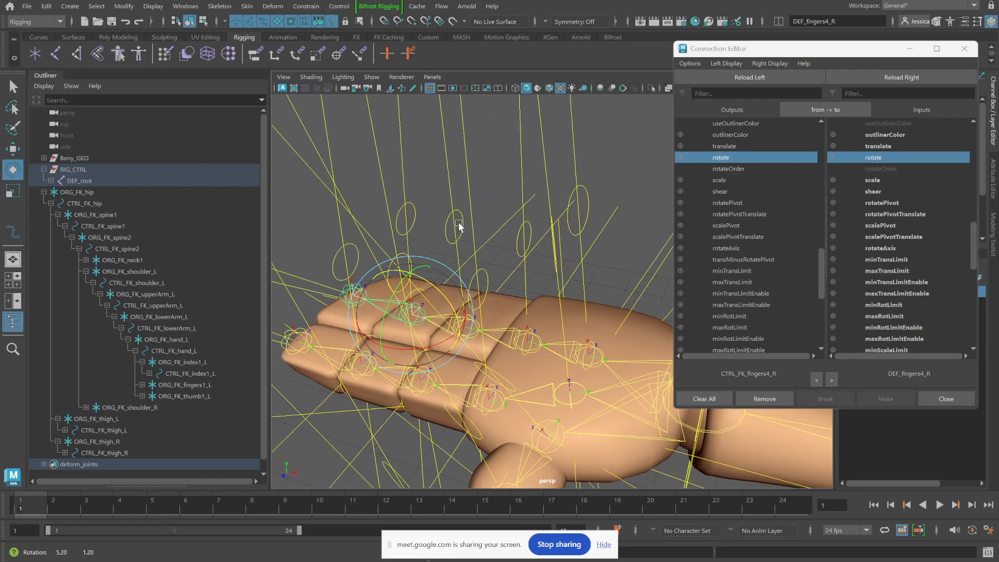
{"action": "left_click", "coordinate": [483, 270]}
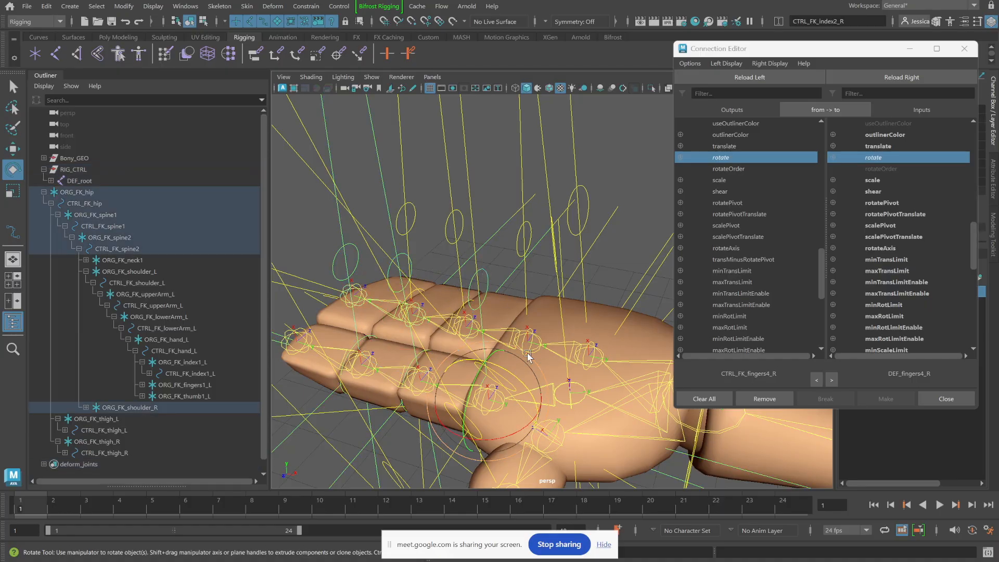
{"action": "left_click_drag", "start_coordinate": [515, 377], "coordinate": [486, 365]}
{"action": "key", "text": "ctrl+z"}
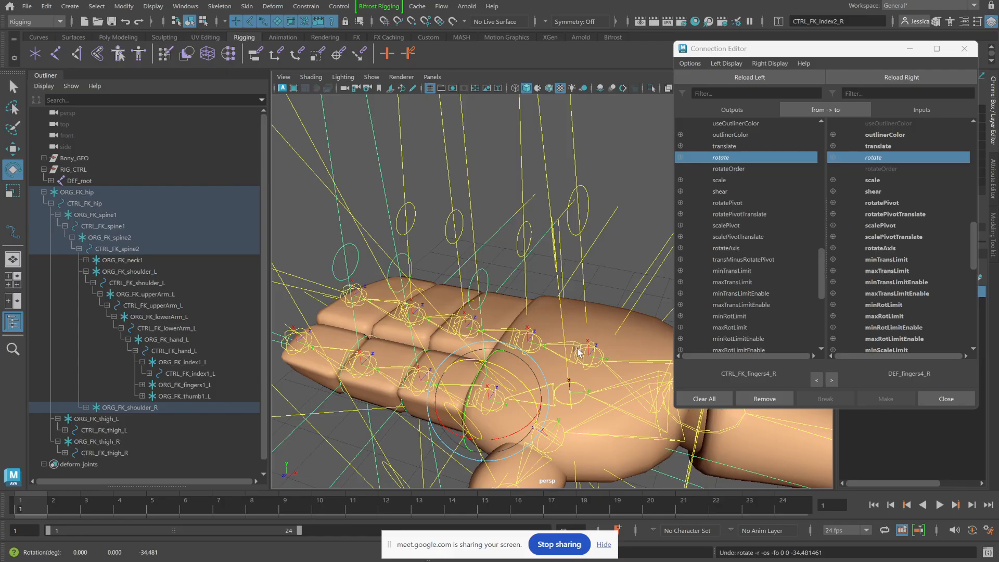
Step: Load CTRL_FK_index1_R as the source and DEF_index1_R as the target, and connect rotate to rotate
{"action": "left_click_drag", "start_coordinate": [575, 375], "coordinate": [557, 361], "text": "alt"}
{"action": "middle_click_drag", "start_coordinate": [557, 362], "coordinate": [578, 366], "text": "alt"}
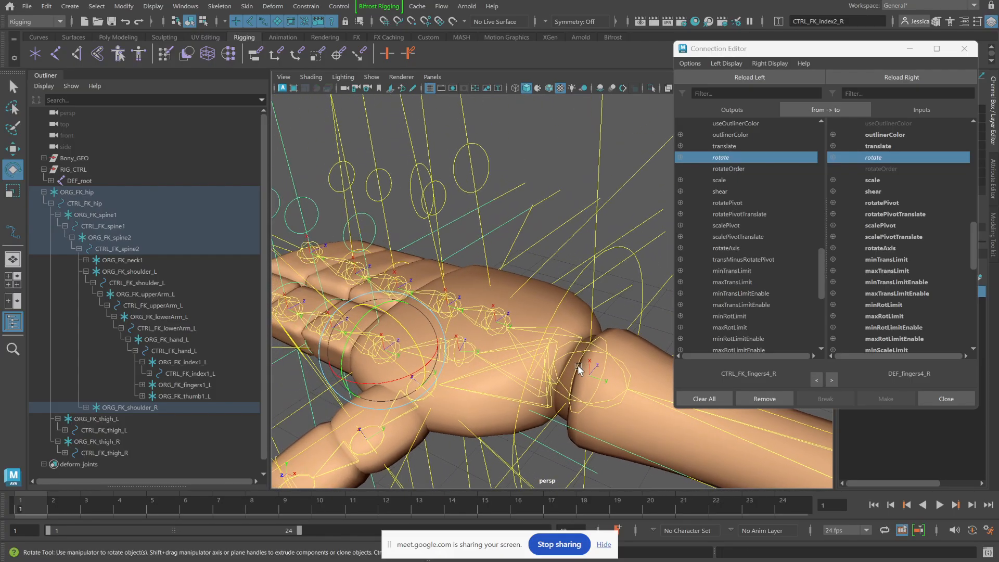
{"action": "left_click", "coordinate": [408, 197]}
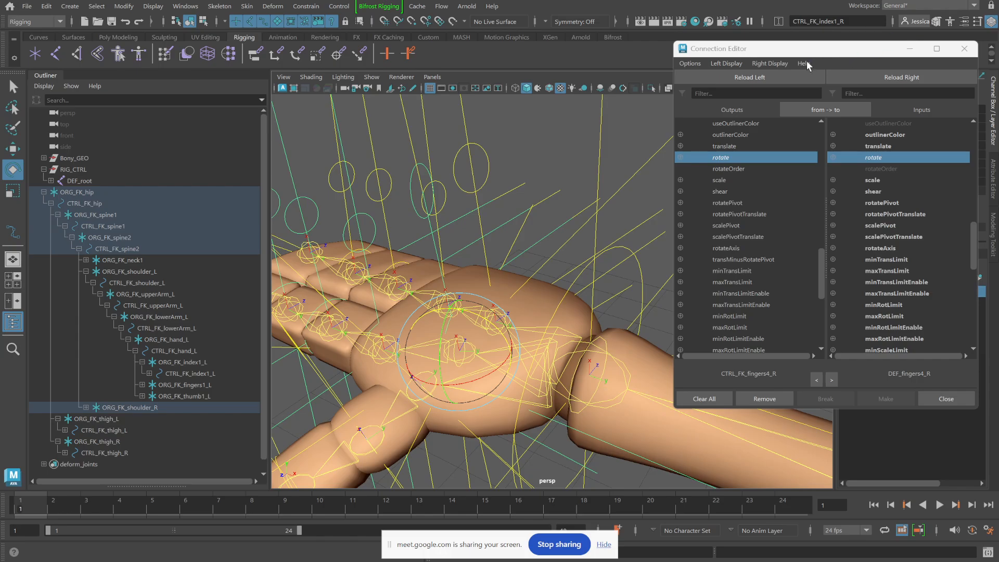
{"action": "left_click", "coordinate": [750, 77]}
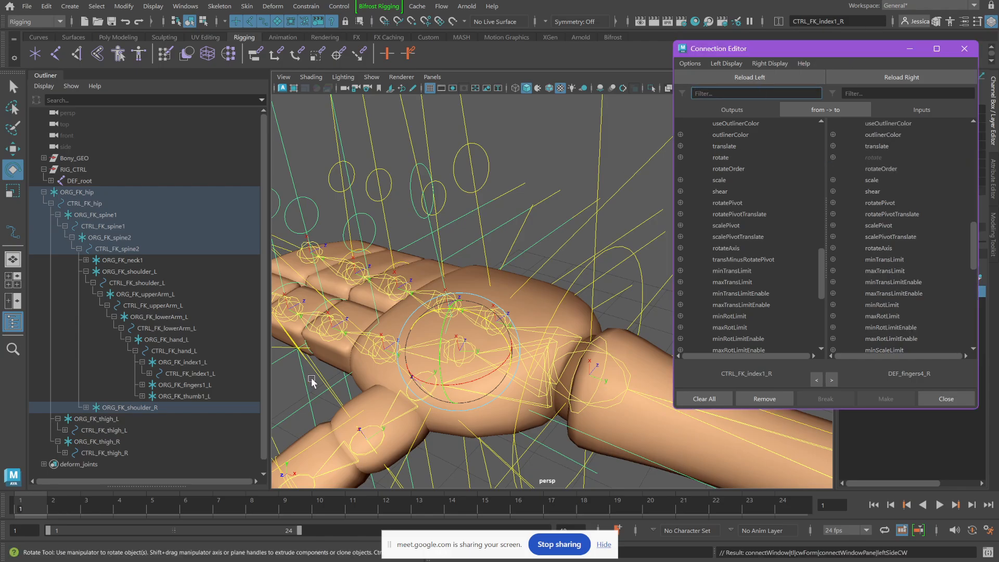
{"action": "left_click", "coordinate": [410, 461]}
{"action": "left_click", "coordinate": [455, 363]}
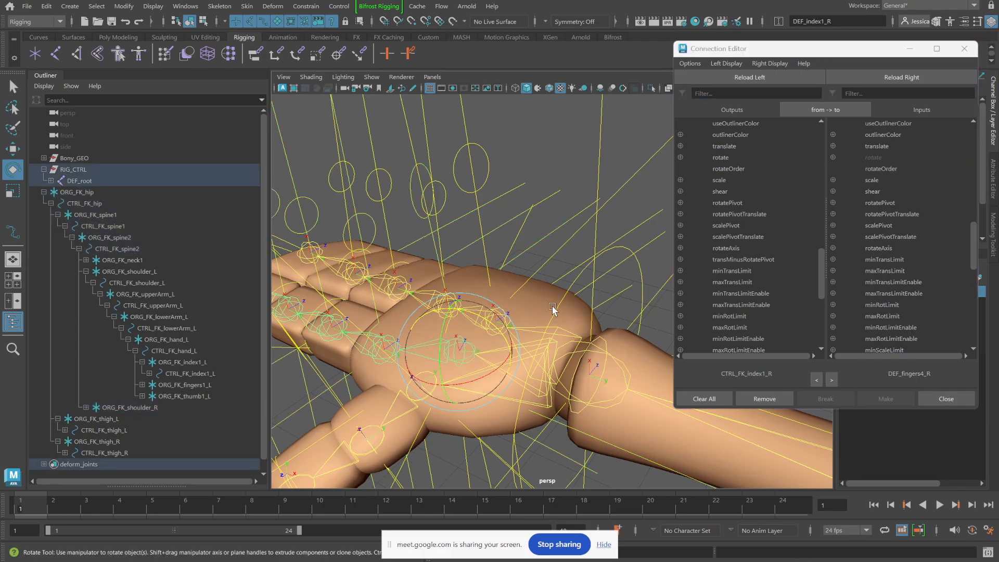
{"action": "left_click", "coordinate": [857, 79]}
{"action": "left_click", "coordinate": [775, 157]}
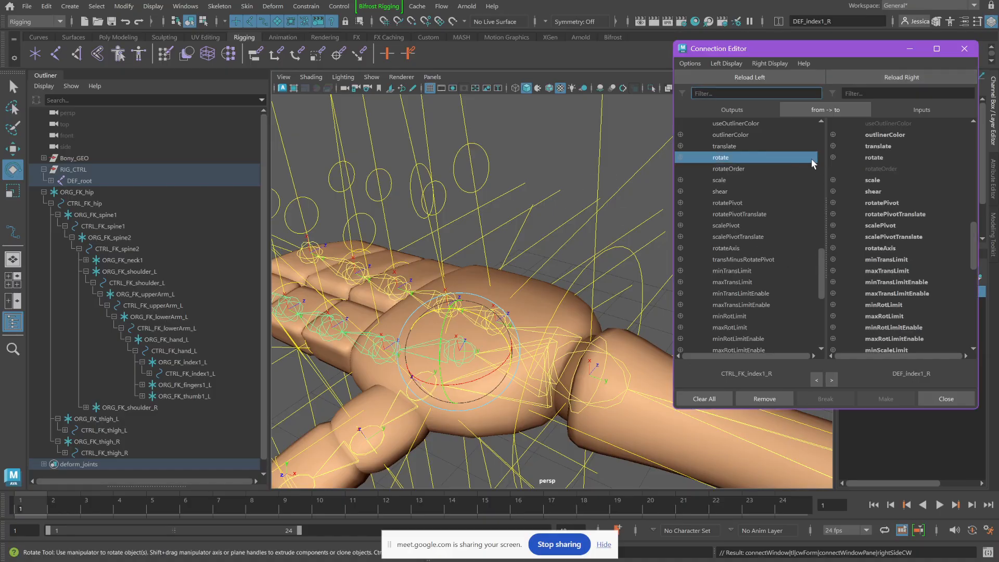
{"action": "left_click", "coordinate": [861, 156]}
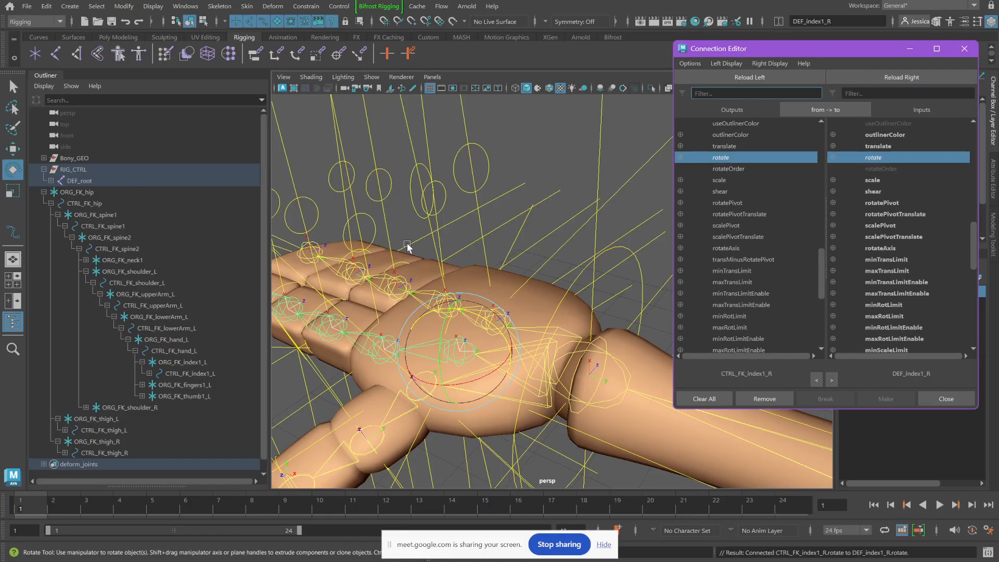
Step: Load DEF_index2_R as the target and CTRL_FK_index2_R as the source, and connect rotate to rotate
{"action": "left_click_drag", "start_coordinate": [409, 263], "coordinate": [437, 312], "text": "alt"}
{"action": "left_click", "coordinate": [437, 325]}
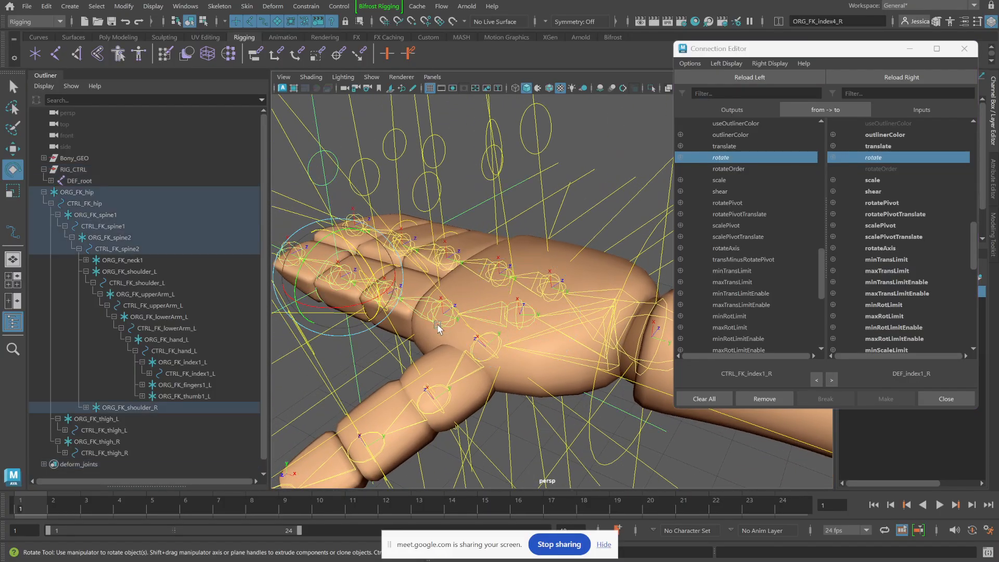
{"action": "left_click", "coordinate": [439, 327]}
{"action": "left_click", "coordinate": [940, 81]}
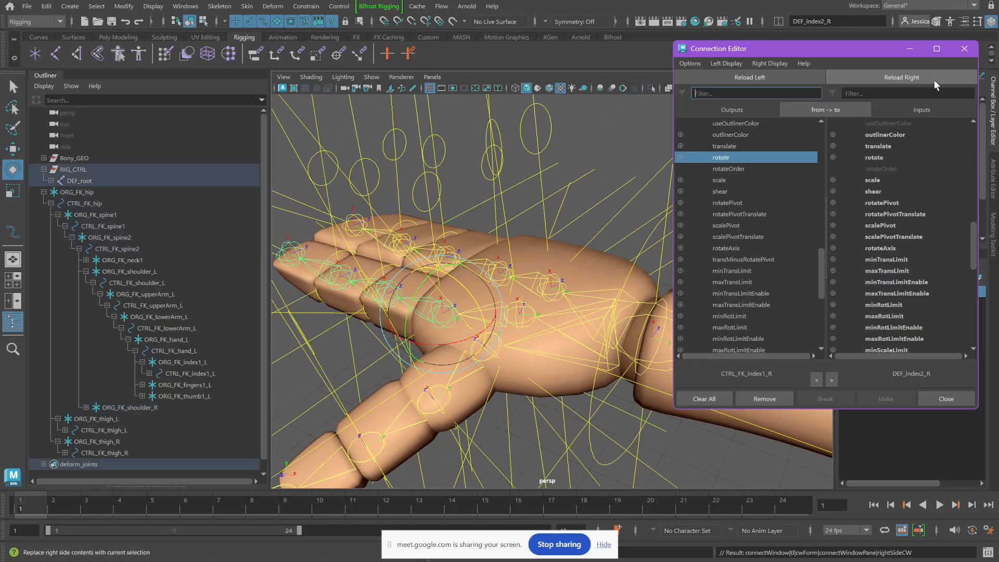
{"action": "left_click", "coordinate": [416, 183]}
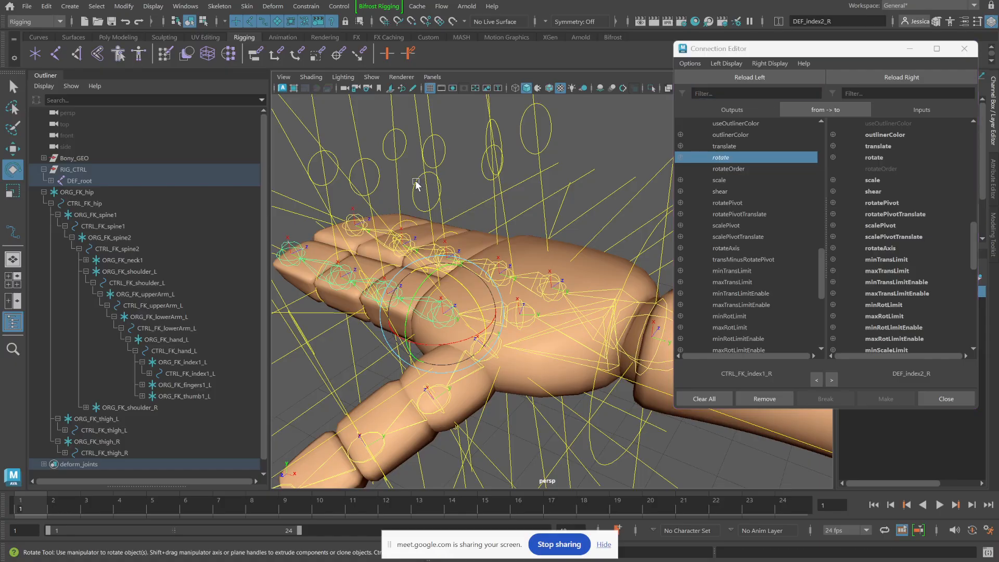
{"action": "left_click", "coordinate": [747, 79]}
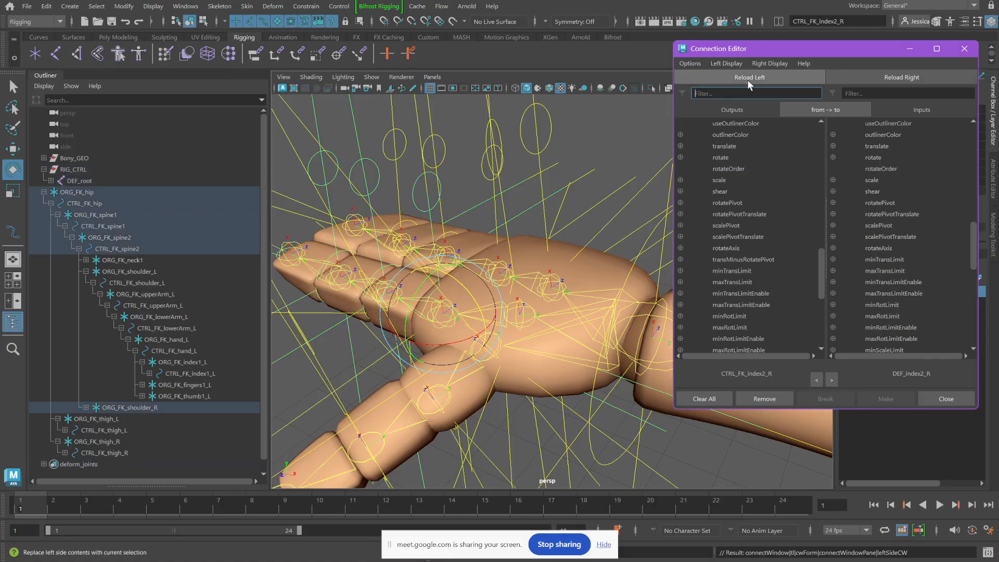
{"action": "left_click", "coordinate": [728, 158]}
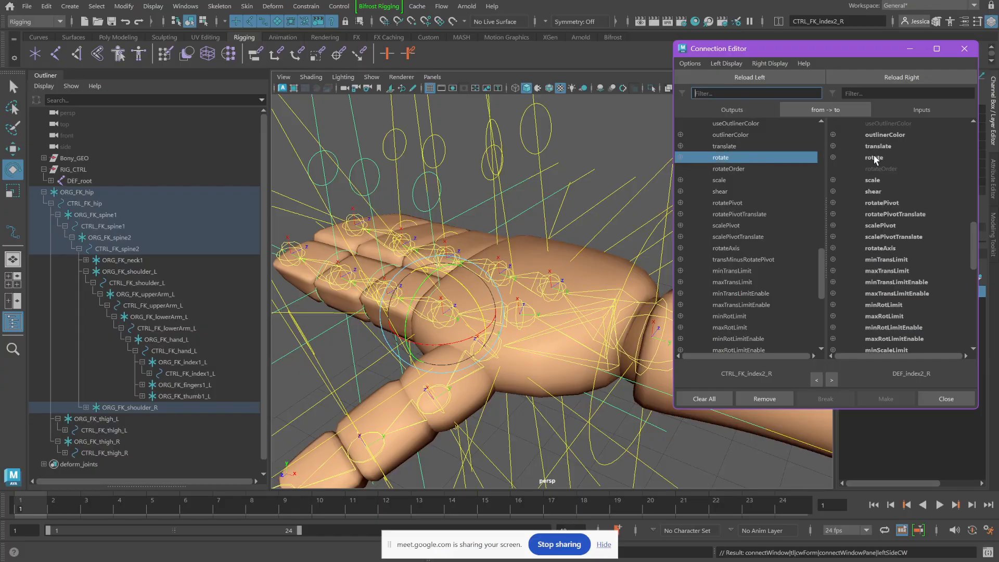
{"action": "left_click", "coordinate": [873, 158]}
Step: Load CTRL_FK_index3_R as the source and DEF_index3_R as the target, and connect rotate to rotate
{"action": "left_click", "coordinate": [381, 181]}
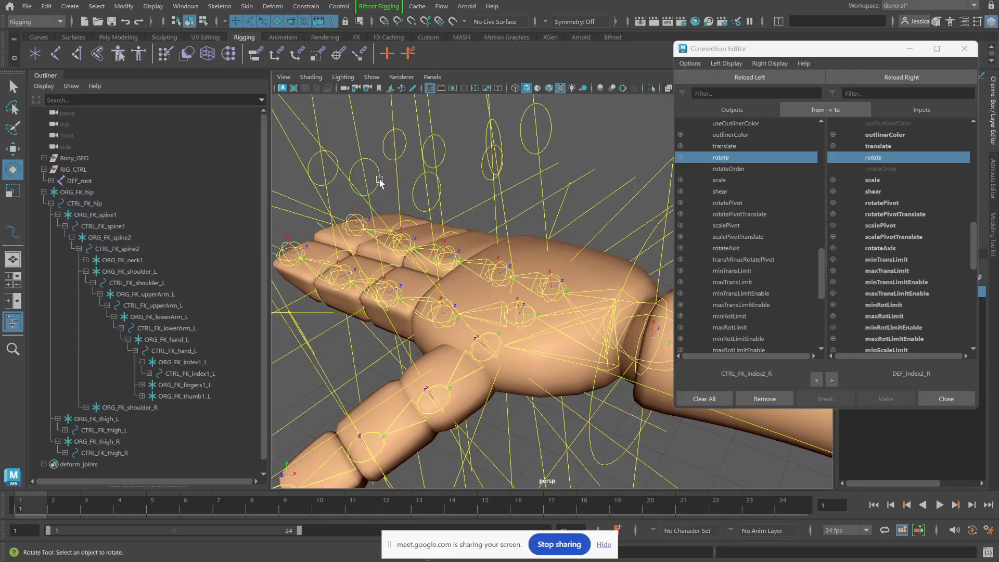
{"action": "left_click", "coordinate": [379, 180]}
{"action": "left_click", "coordinate": [725, 79]}
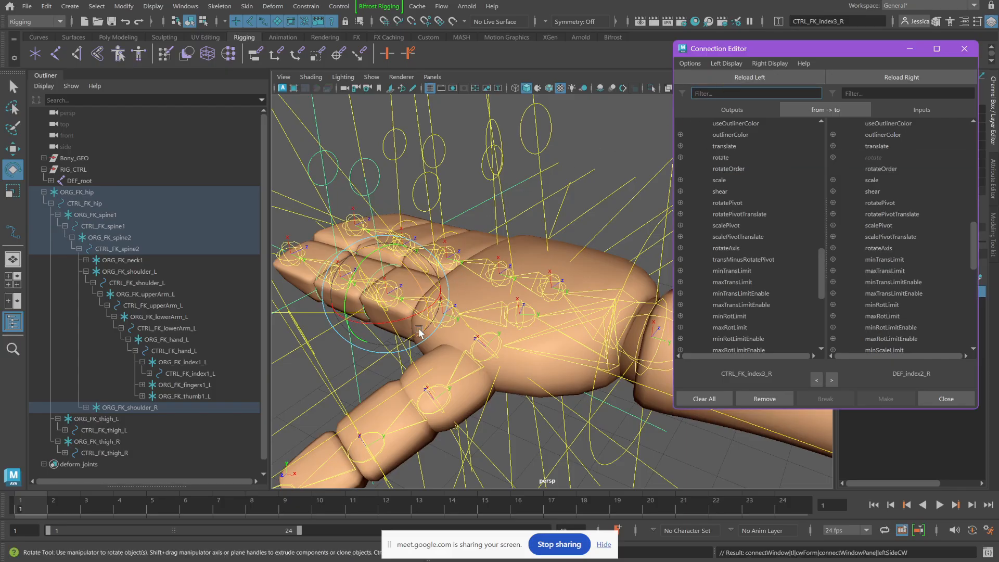
{"action": "left_click_drag", "start_coordinate": [424, 333], "coordinate": [445, 341], "text": "alt"}
{"action": "left_click", "coordinate": [452, 366]}
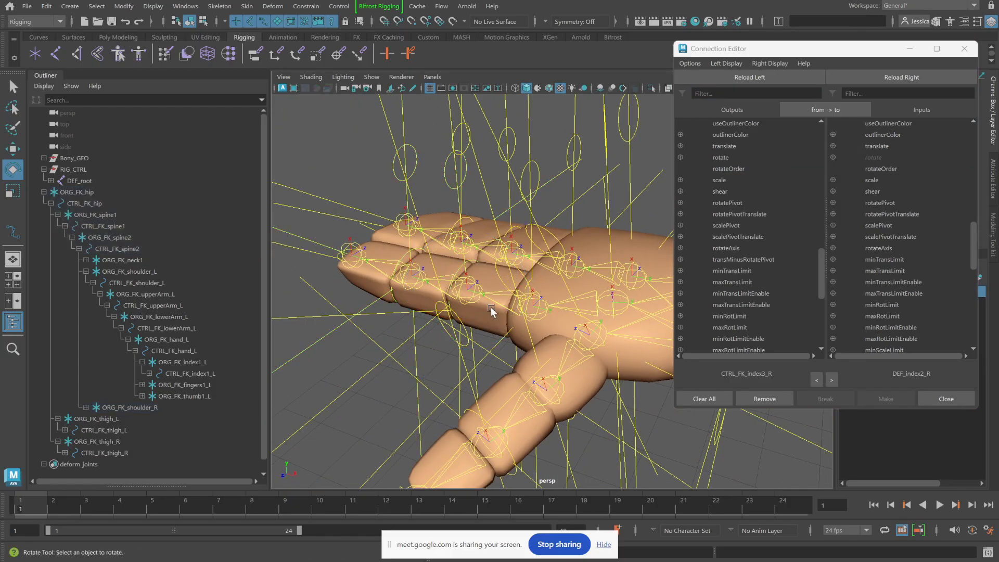
{"action": "left_click", "coordinate": [478, 305]}
{"action": "left_click", "coordinate": [901, 77]}
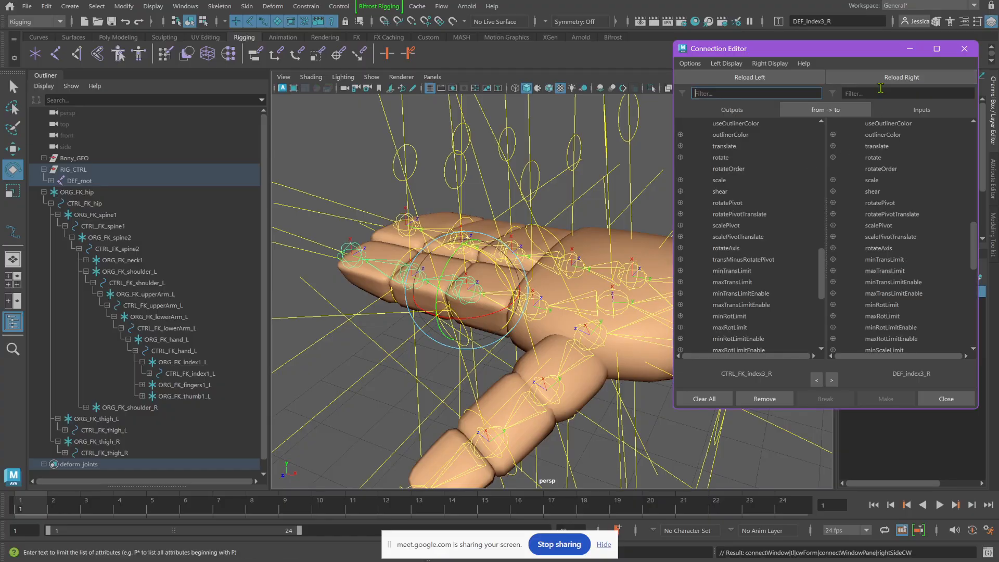
{"action": "left_click", "coordinate": [742, 158]}
{"action": "left_click", "coordinate": [879, 158]}
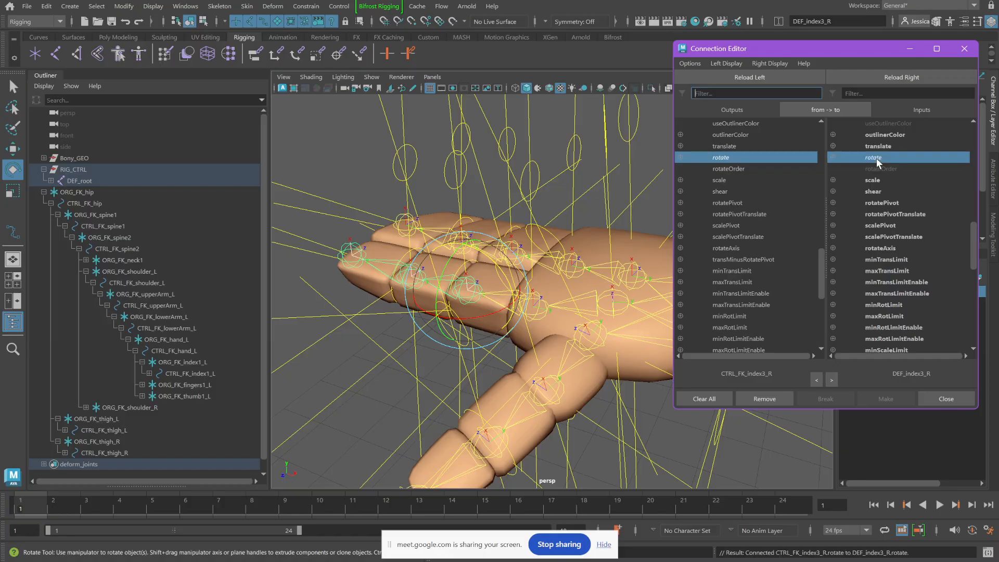
Step: Load CTRL_FK_index4_R as the source and DEF_index4_R as the target, and connect rotate to rotate
{"action": "left_click", "coordinate": [415, 155]}
{"action": "left_click", "coordinate": [765, 77]}
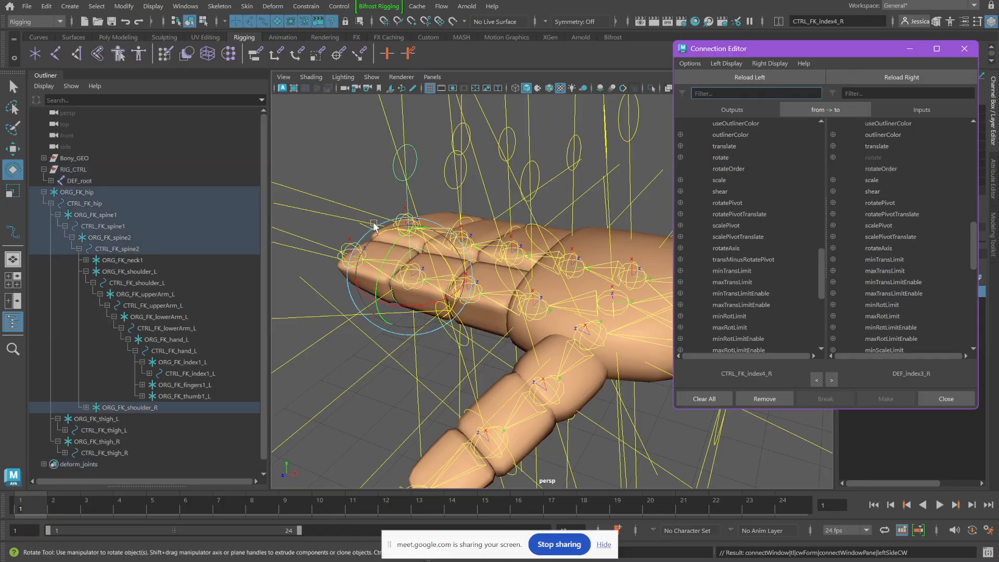
{"action": "left_click", "coordinate": [376, 341]}
{"action": "left_click", "coordinate": [405, 290]}
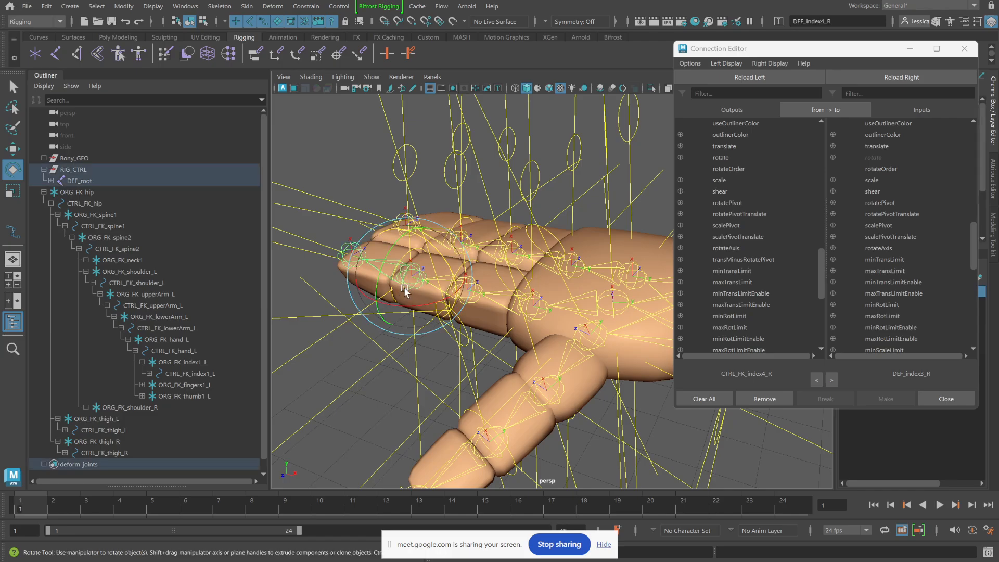
{"action": "left_click", "coordinate": [875, 79]}
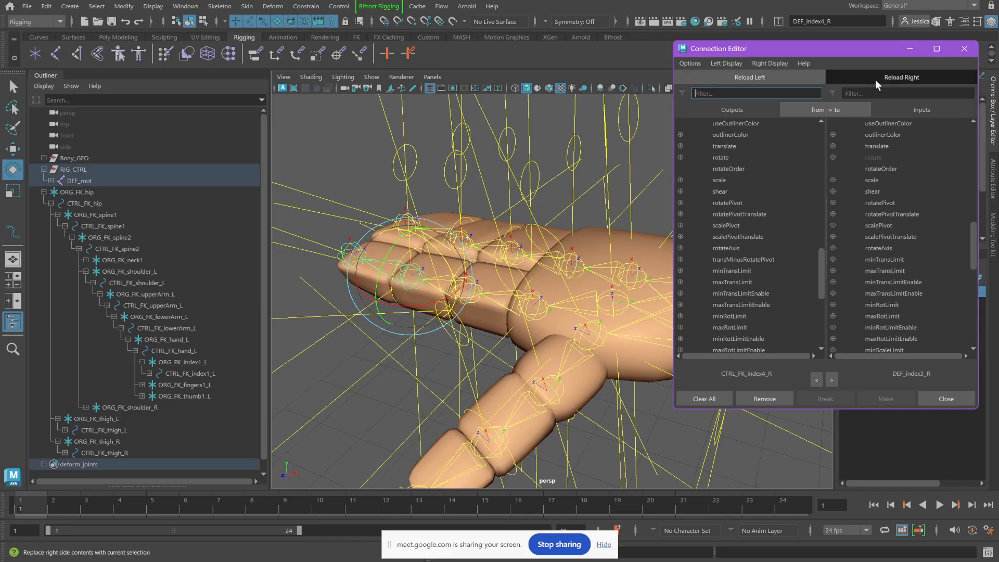
{"action": "left_click", "coordinate": [752, 156]}
{"action": "left_click", "coordinate": [875, 156]}
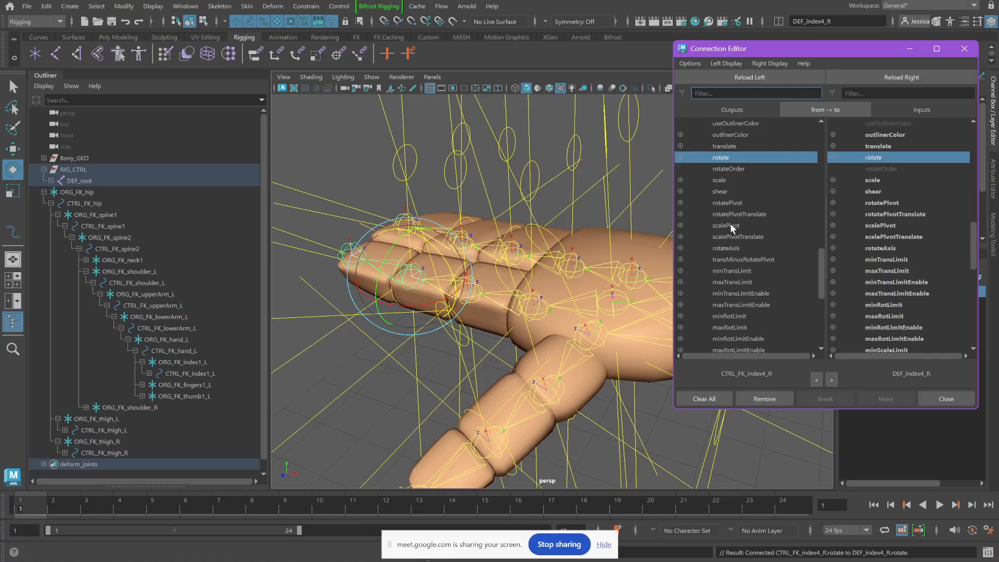
Step: Load the right thumb joint DEF_thumb3_R as the connection target and clear the selection
{"action": "scroll", "coordinate": [582, 283], "scroll_direction": "up", "scroll_amount": 2}
{"action": "scroll", "coordinate": [581, 284], "scroll_direction": "down", "scroll_amount": 1}
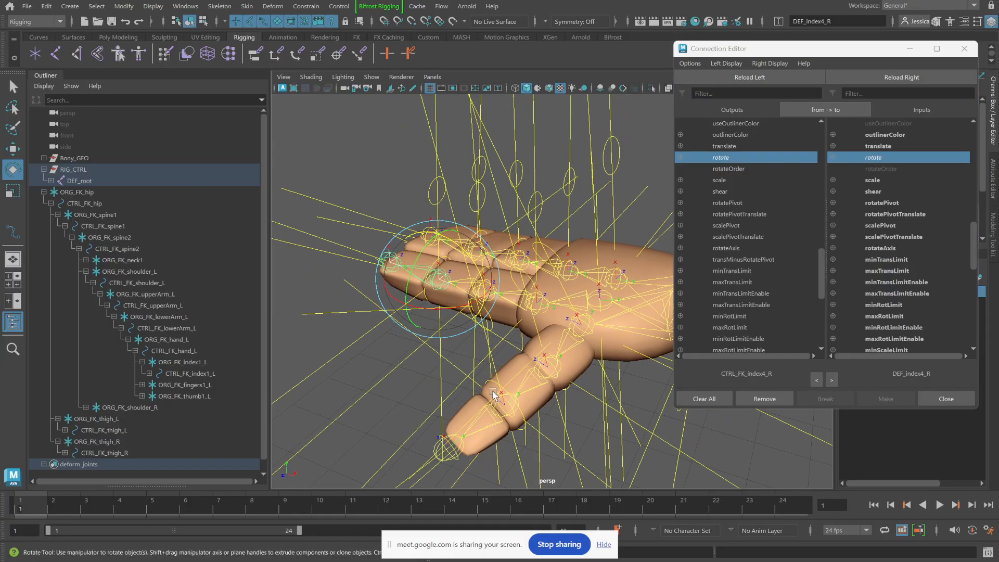
{"action": "left_click", "coordinate": [502, 414]}
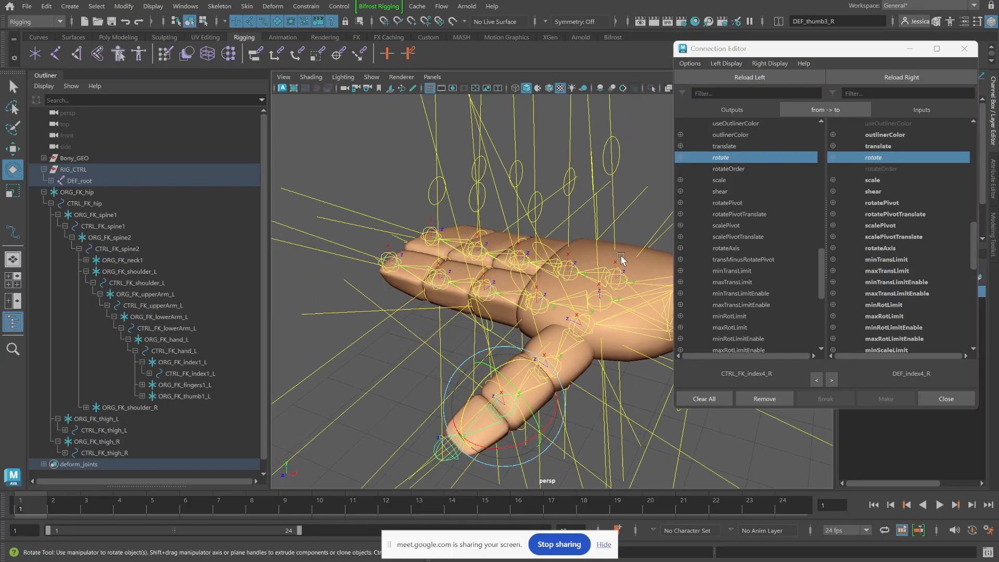
{"action": "left_click", "coordinate": [875, 73]}
{"action": "left_click", "coordinate": [590, 364]}
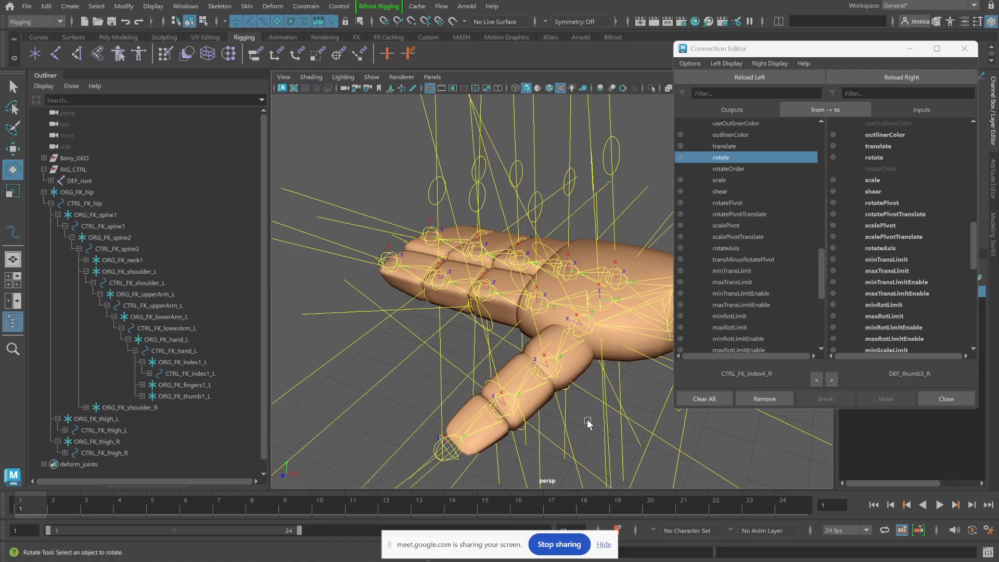
Step: Close the Outlook window and return to the hand rig in Maya
{"action": "mouse_move", "coordinate": [512, 551]}
{"action": "right_click_drag", "start_coordinate": [559, 291], "coordinate": [486, 270], "text": "alt"}
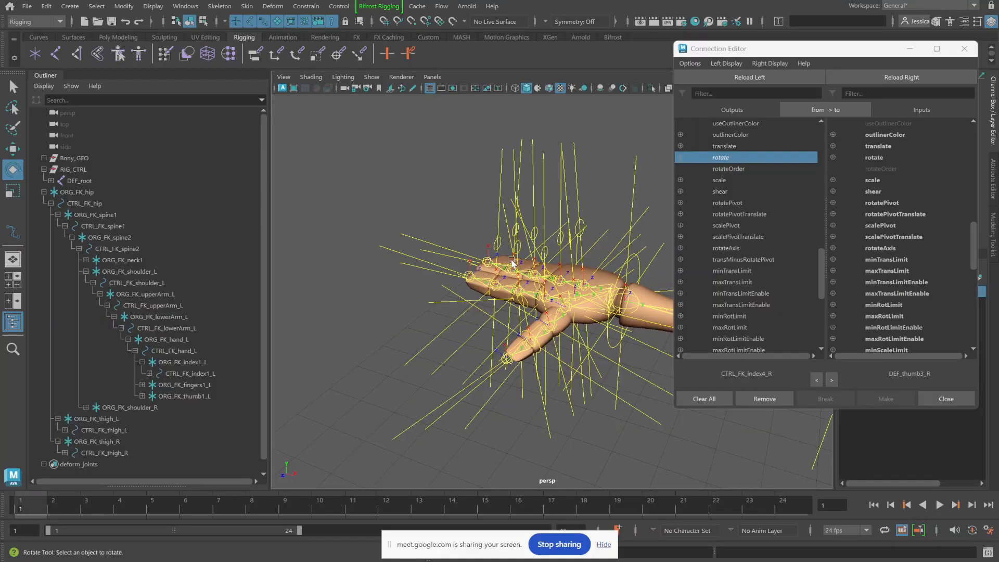
{"action": "middle_click_drag", "start_coordinate": [562, 266], "coordinate": [493, 282], "text": "alt"}
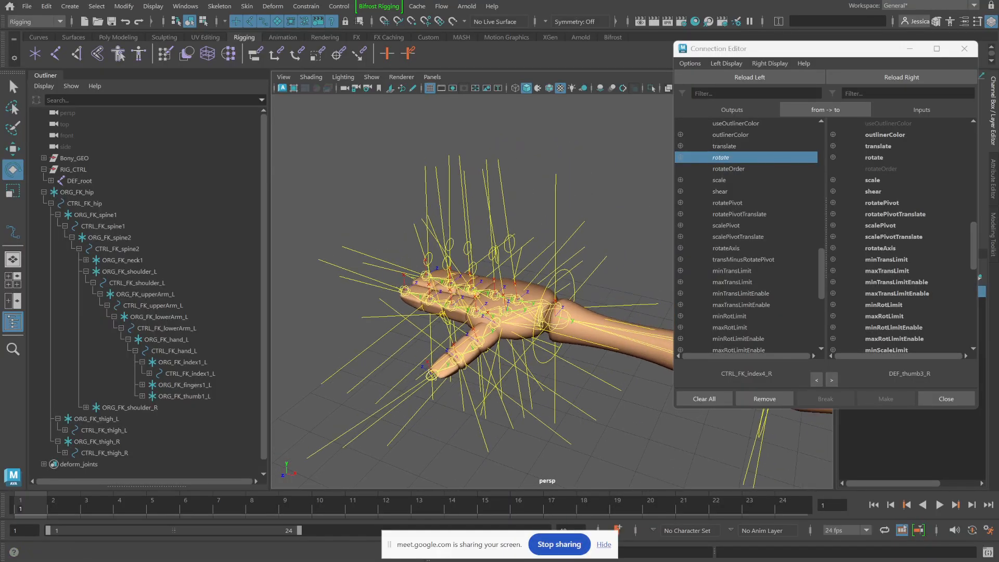
{"action": "mouse_move", "coordinate": [487, 530]}
{"action": "left_click_drag", "start_coordinate": [697, 561], "coordinate": [780, 561]}
{"action": "mouse_move", "coordinate": [540, 561]}
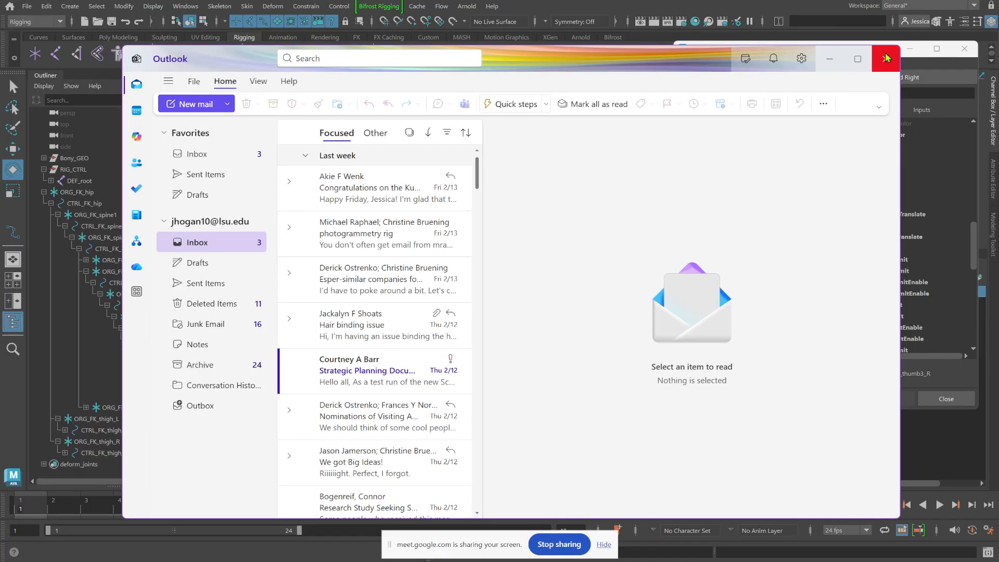
{"action": "left_click", "coordinate": [887, 58]}
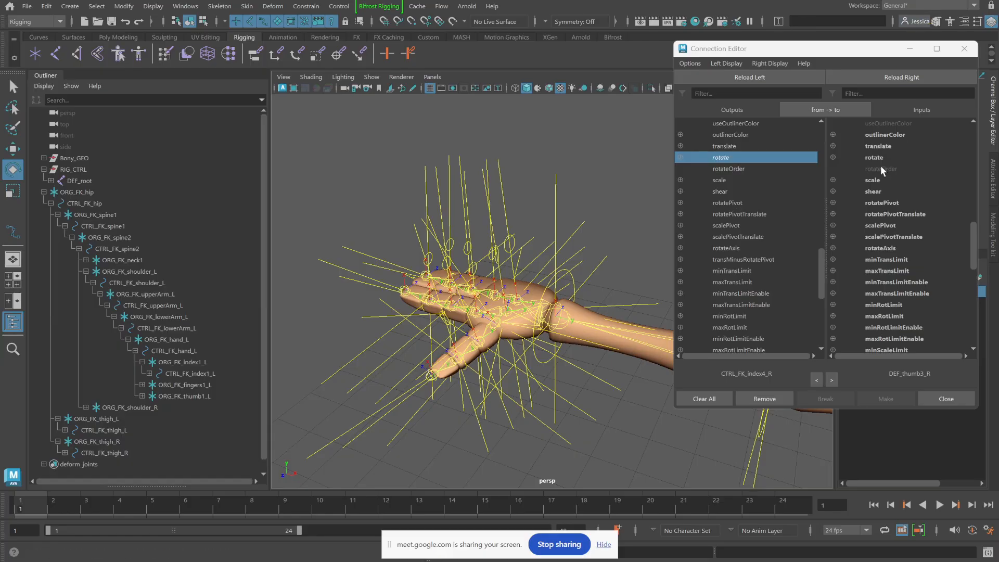
Step: Move the ORG_FK_hand_R group away from the right hand by about -3.56, 7.12, 1.77 cm and deselect it
{"action": "scroll", "coordinate": [573, 245], "scroll_direction": "down", "scroll_amount": 3}
{"action": "left_click", "coordinate": [554, 224]}
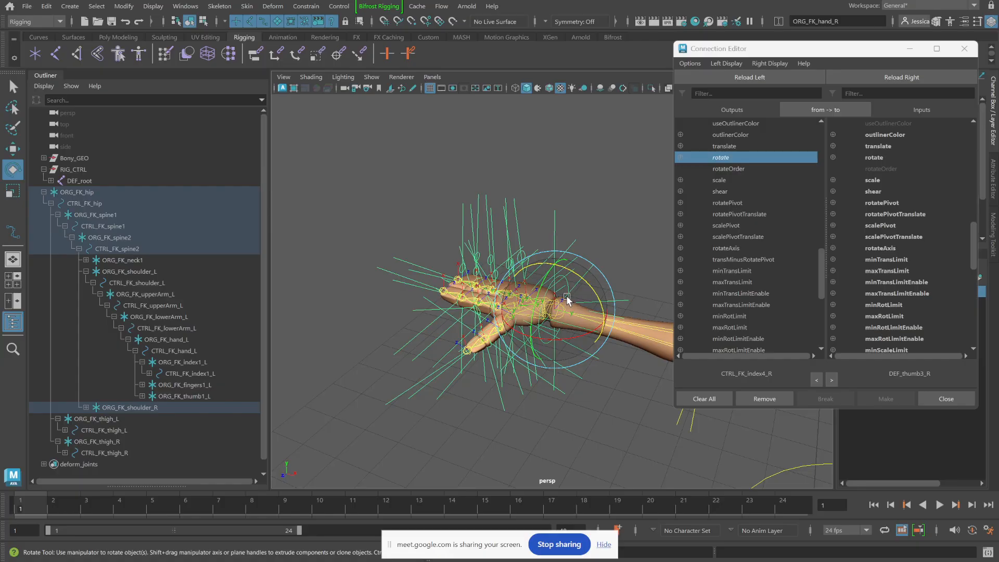
{"action": "key", "text": "w"}
{"action": "left_click_drag", "start_coordinate": [549, 318], "coordinate": [602, 382]}
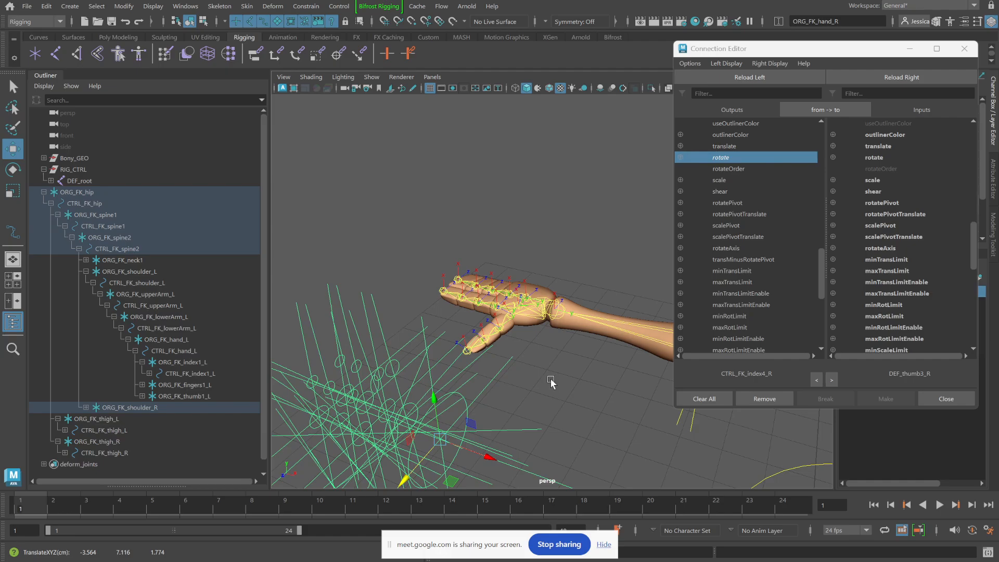
{"action": "left_click_drag", "start_coordinate": [596, 403], "coordinate": [571, 401], "text": "alt"}
{"action": "middle_click_drag", "start_coordinate": [571, 401], "coordinate": [640, 366], "text": "alt"}
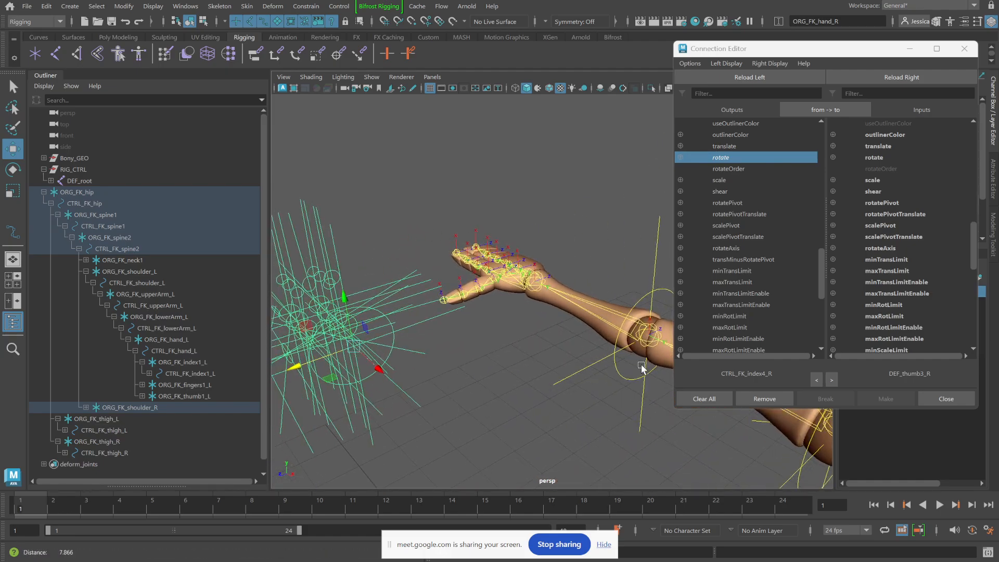
{"action": "right_click_drag", "start_coordinate": [639, 366], "coordinate": [544, 343], "text": "alt"}
{"action": "left_click", "coordinate": [519, 377]}
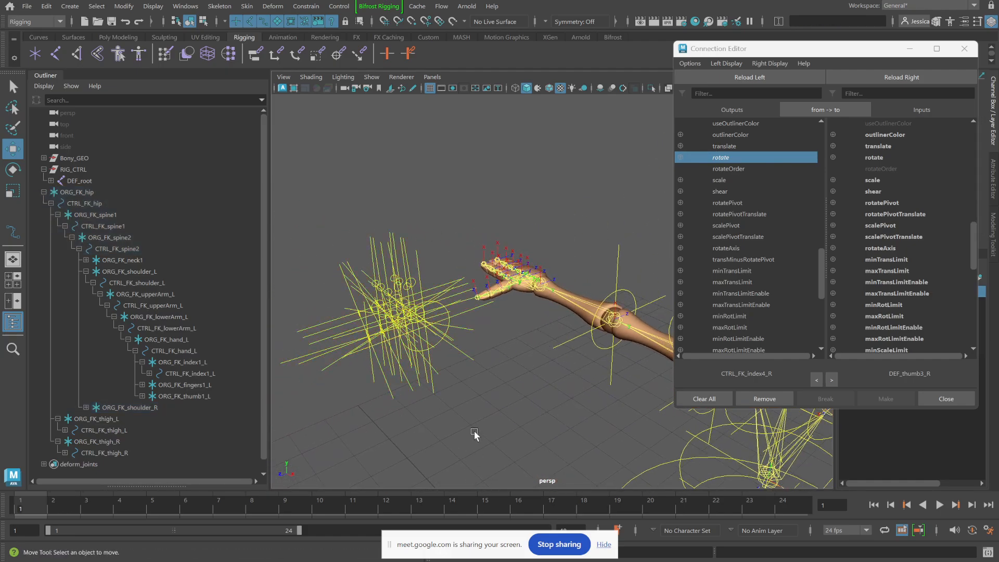
Step: Match all transforms of the ORG_FK_hand_R group to the DEF_hand_R joint and clear the selection
{"action": "left_click", "coordinate": [416, 261]}
{"action": "scroll", "coordinate": [556, 284], "scroll_direction": "up", "scroll_amount": 4}
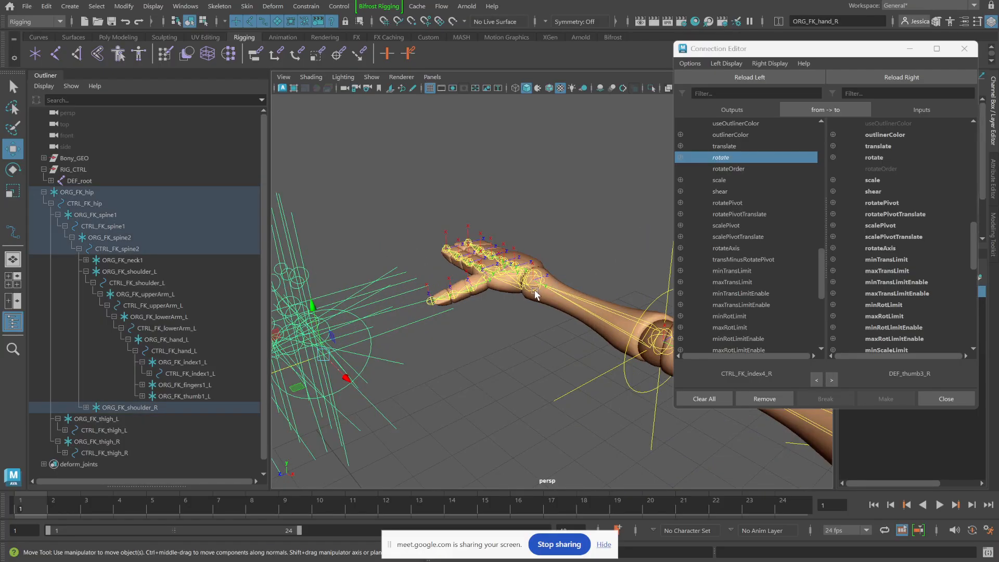
{"action": "left_click", "coordinate": [535, 294]}
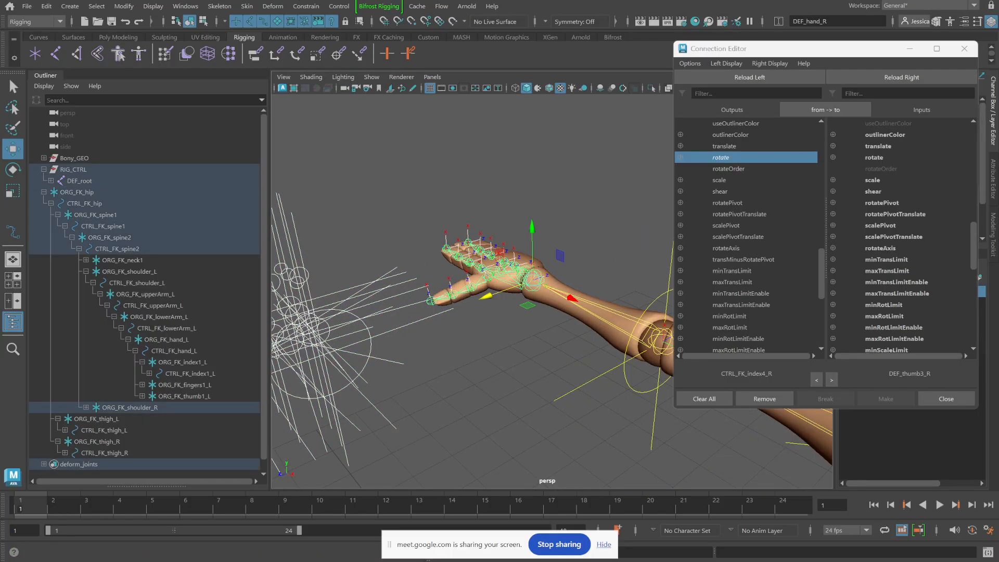
{"action": "left_click", "coordinate": [123, 6]}
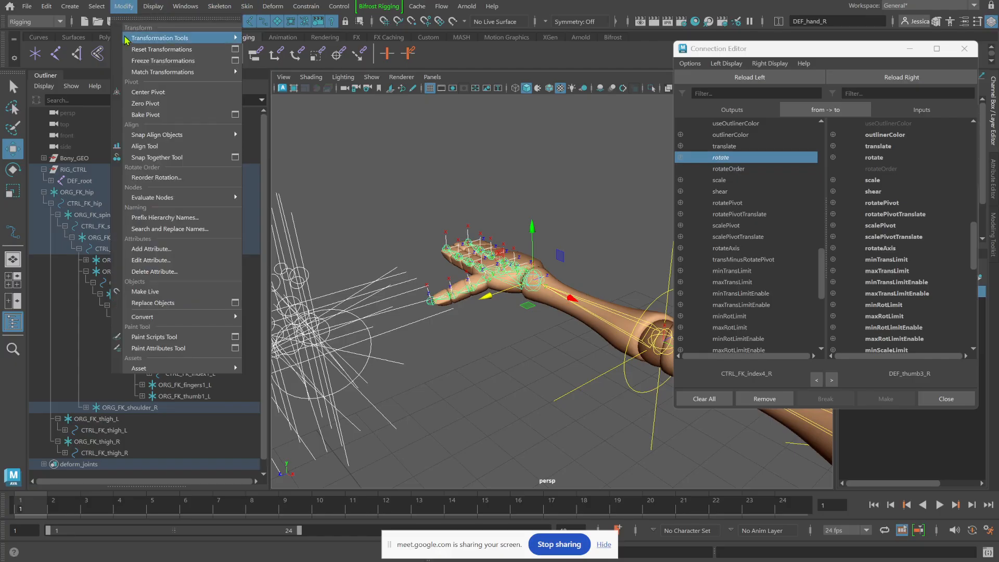
{"action": "mouse_move", "coordinate": [180, 73]}
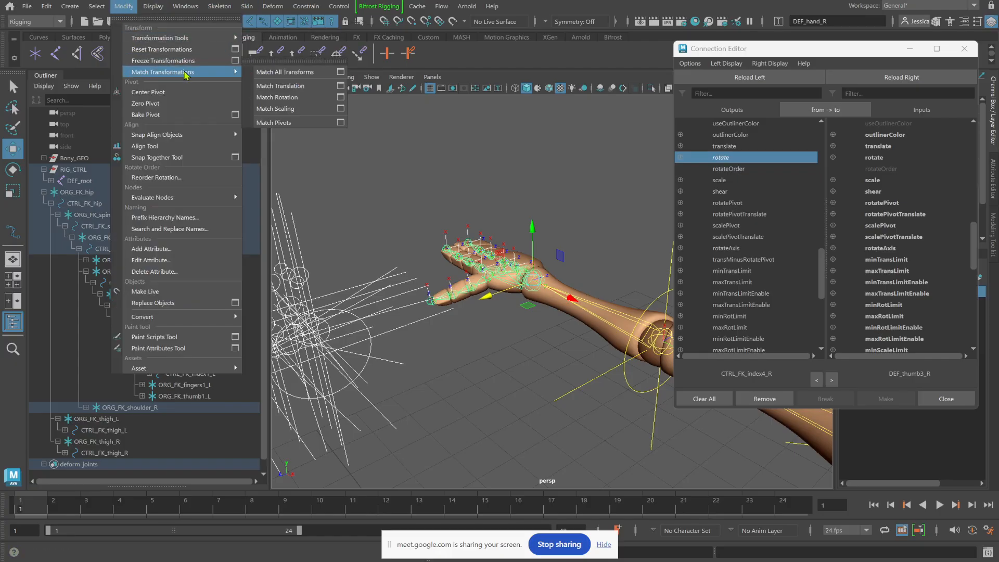
{"action": "left_click", "coordinate": [292, 73]}
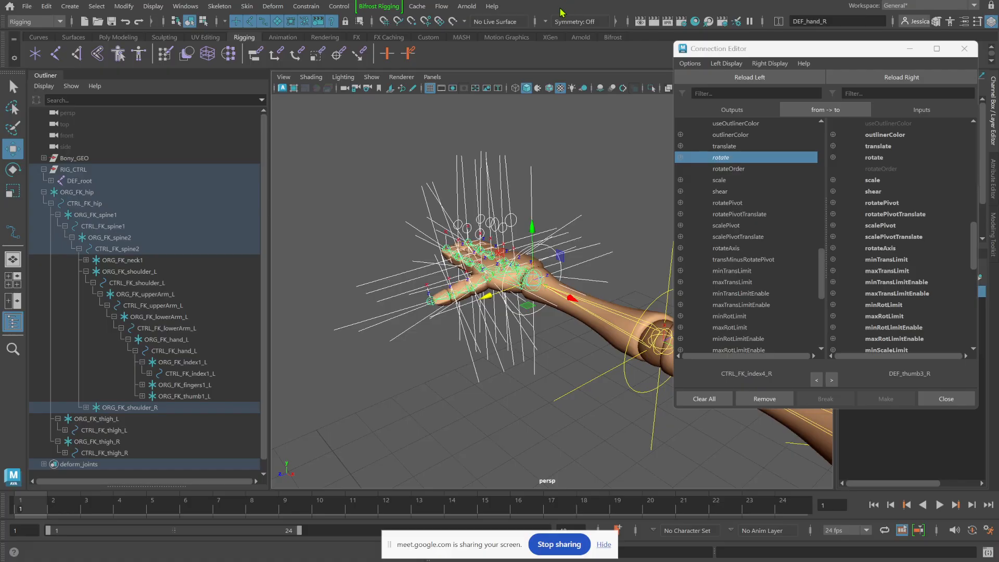
{"action": "left_click_drag", "start_coordinate": [335, 258], "coordinate": [364, 254], "text": "alt"}
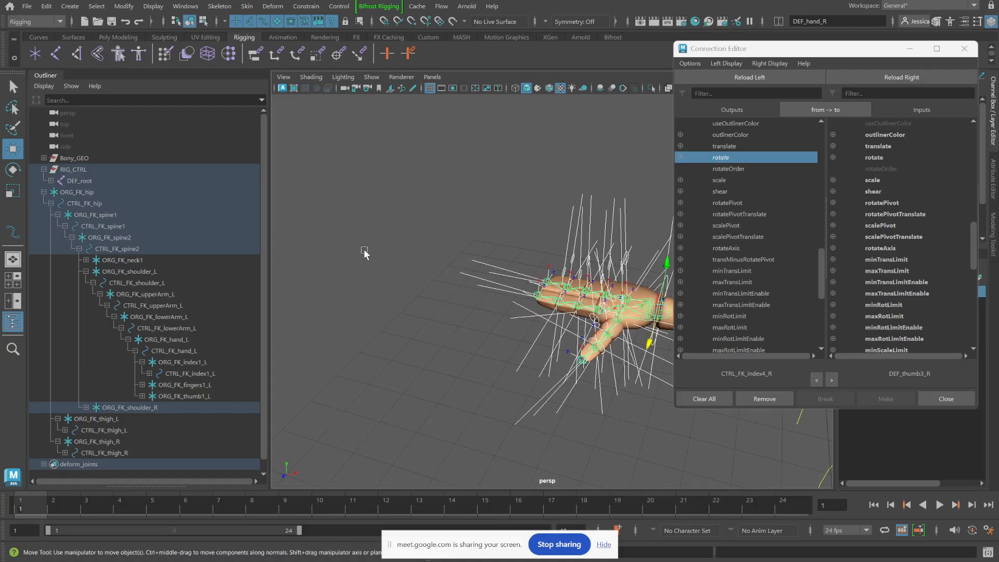
{"action": "middle_click_drag", "start_coordinate": [397, 211], "coordinate": [342, 205], "text": "alt"}
{"action": "right_click_drag", "start_coordinate": [342, 205], "coordinate": [455, 226], "text": "alt"}
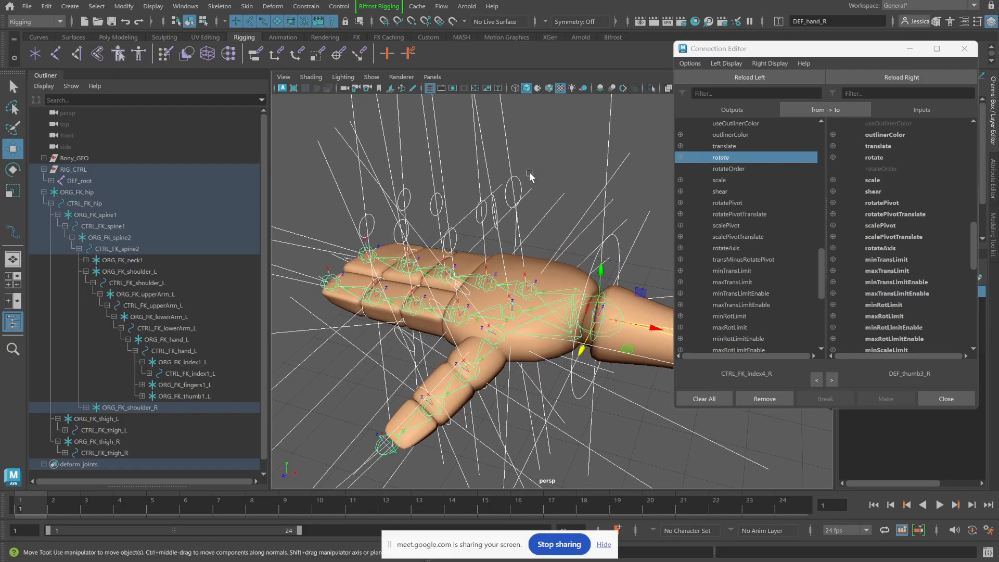
{"action": "left_click", "coordinate": [546, 168]}
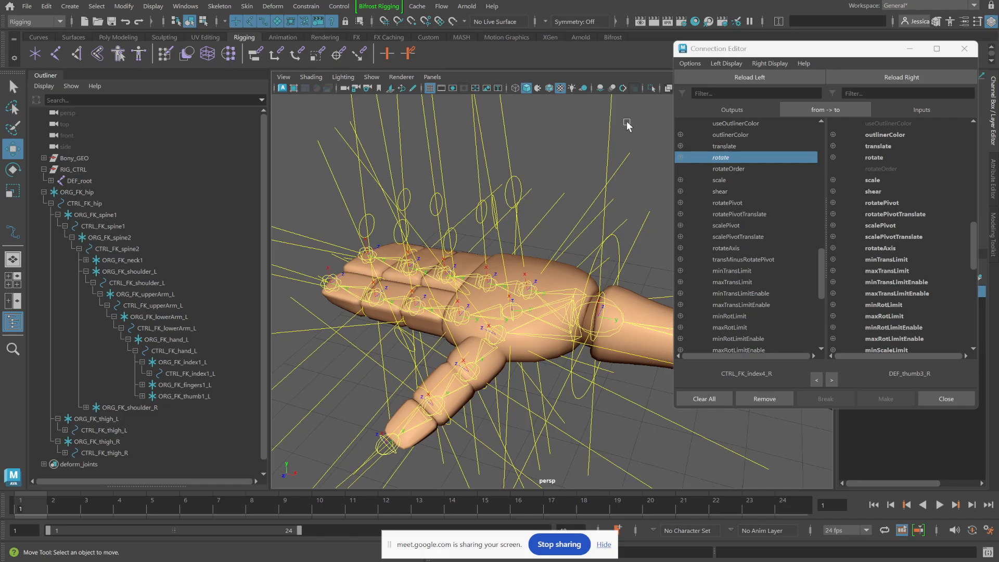
Step: Move the ORG_FK_thigh_L group away from the left leg and deselect it
{"action": "scroll", "coordinate": [442, 281], "scroll_direction": "down", "scroll_amount": 5}
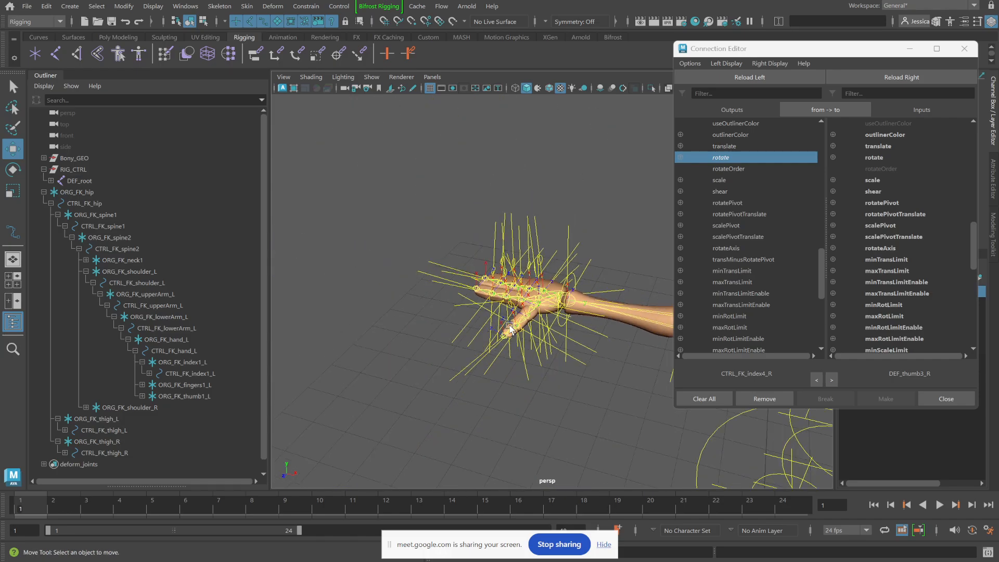
{"action": "middle_click_drag", "start_coordinate": [502, 307], "coordinate": [422, 261], "text": "alt"}
{"action": "right_click_drag", "start_coordinate": [421, 261], "coordinate": [335, 254], "text": "alt"}
{"action": "middle_click_drag", "start_coordinate": [437, 300], "coordinate": [388, 289], "text": "alt"}
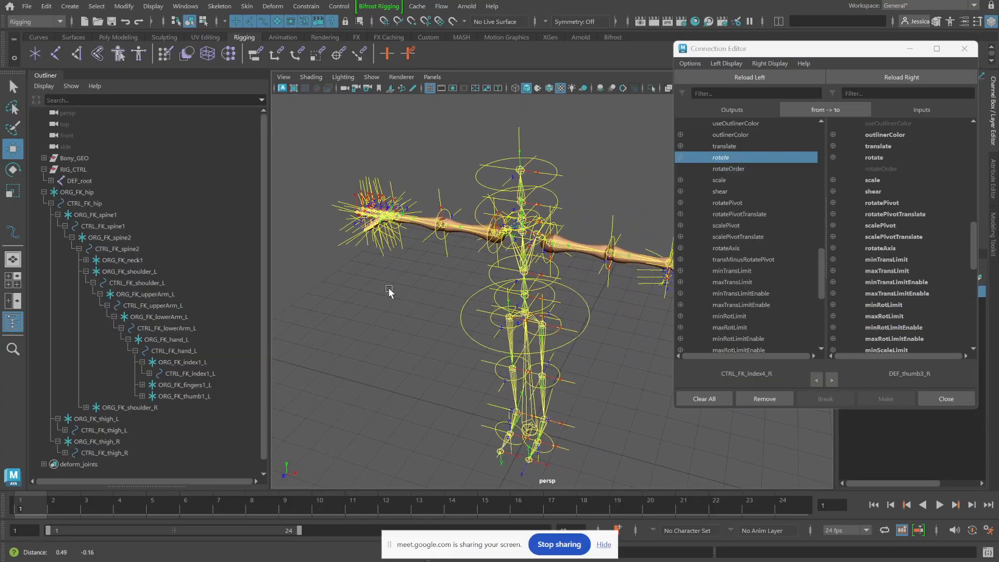
{"action": "left_click", "coordinate": [571, 332]}
{"action": "left_click_drag", "start_coordinate": [515, 363], "coordinate": [375, 383]}
{"action": "middle_click_drag", "start_coordinate": [390, 380], "coordinate": [419, 281], "text": "alt"}
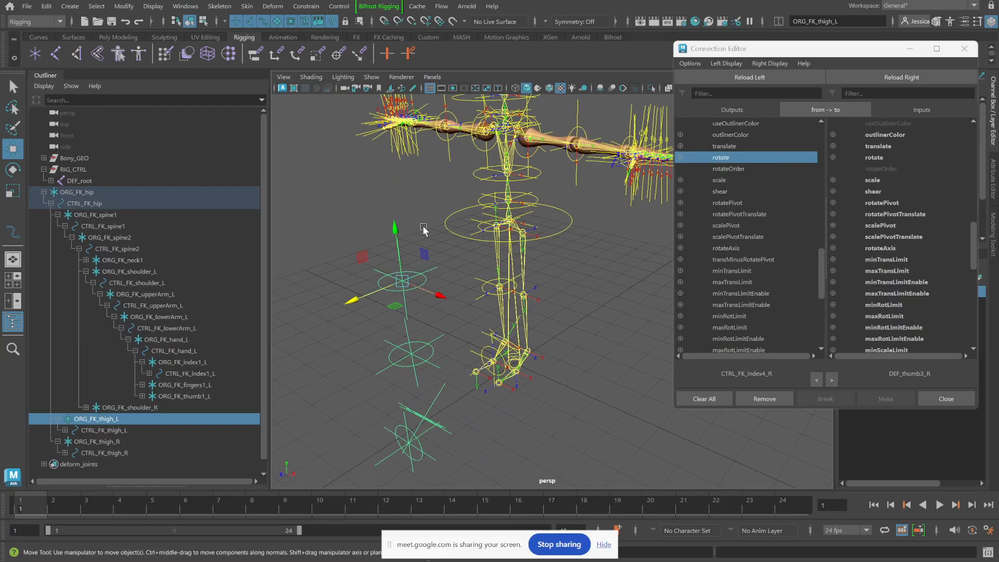
{"action": "left_click", "coordinate": [343, 195]}
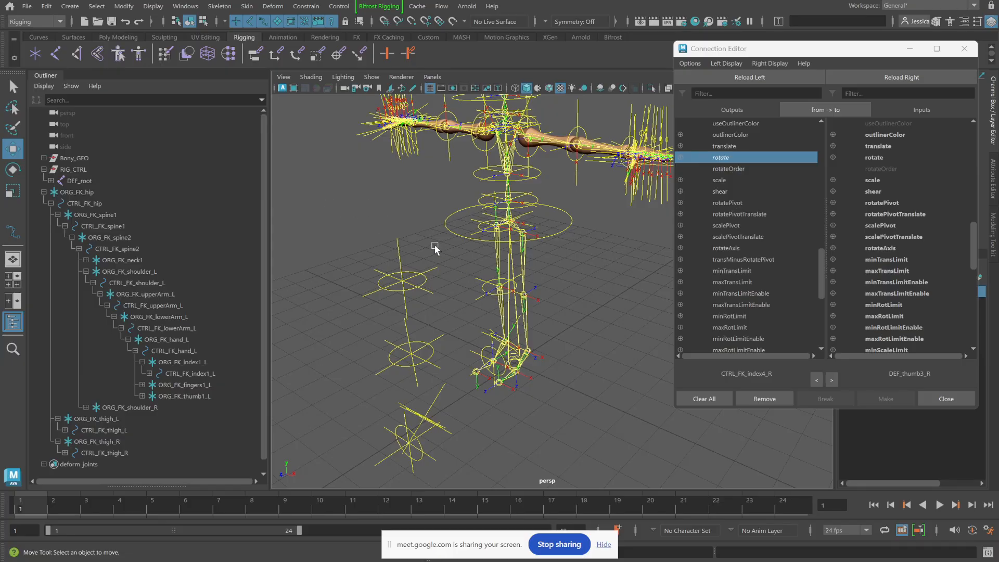
Step: Match the translate and rotate transforms of ORG_FK_thigh_L to the DEF_thigh_L joint and clear the selection
{"action": "left_click", "coordinate": [398, 246]}
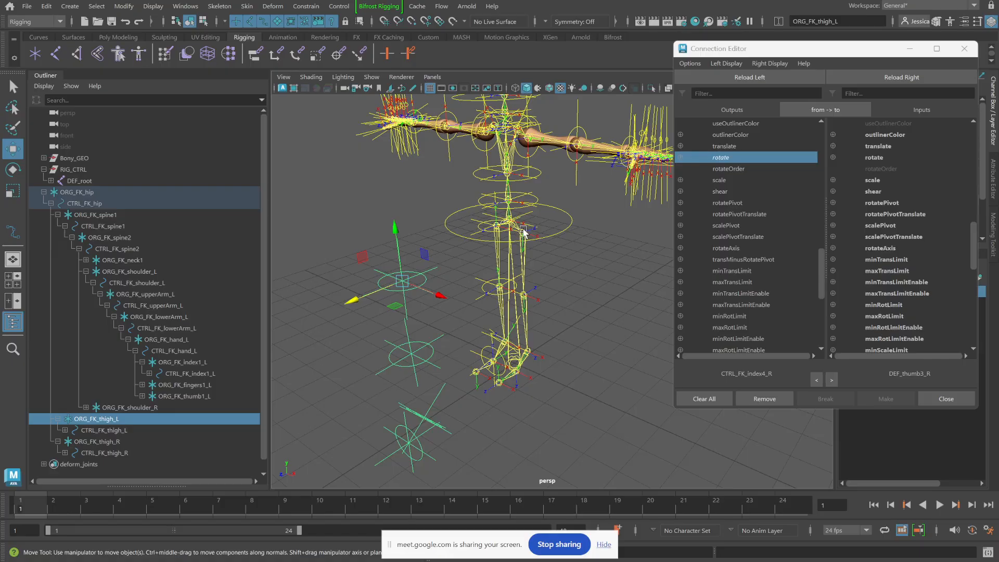
{"action": "left_click", "coordinate": [522, 232]}
{"action": "left_click", "coordinate": [137, 9]}
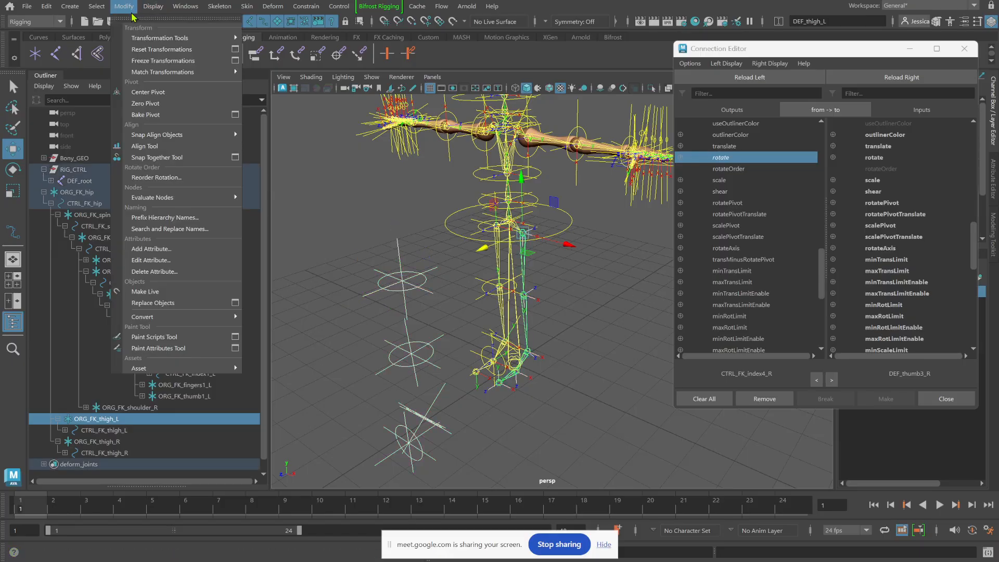
{"action": "mouse_move", "coordinate": [190, 72]}
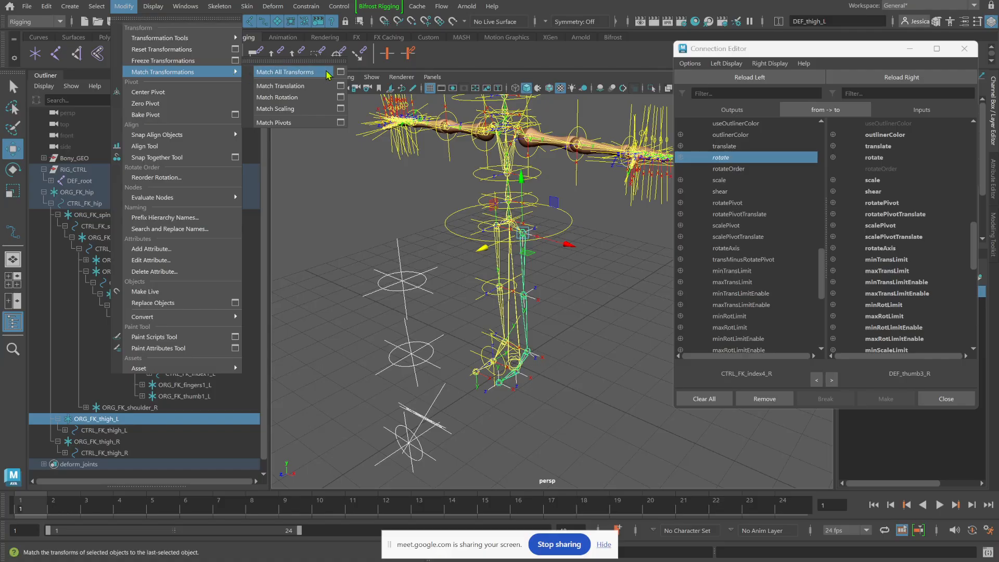
{"action": "left_click", "coordinate": [341, 73]}
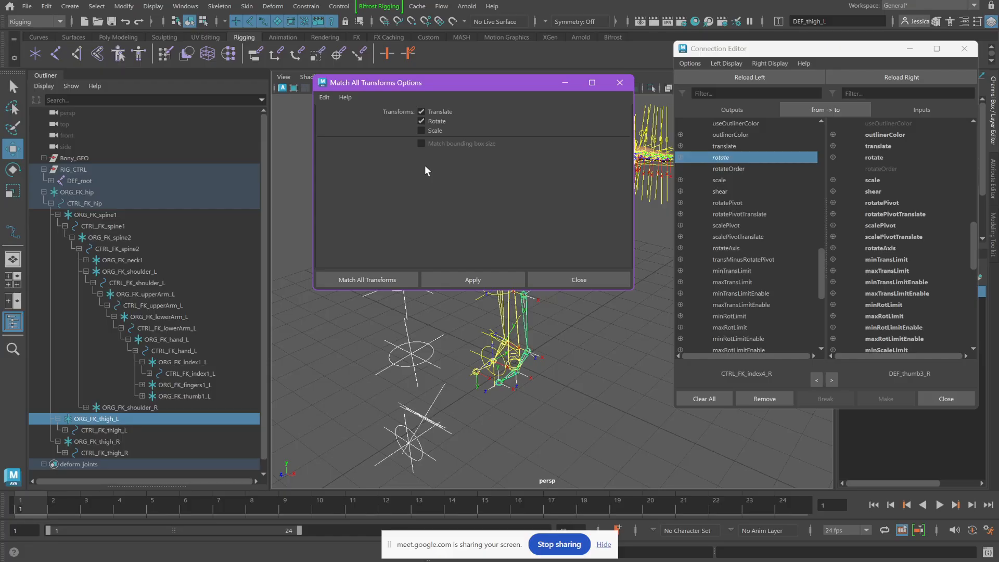
{"action": "left_click", "coordinate": [400, 275]}
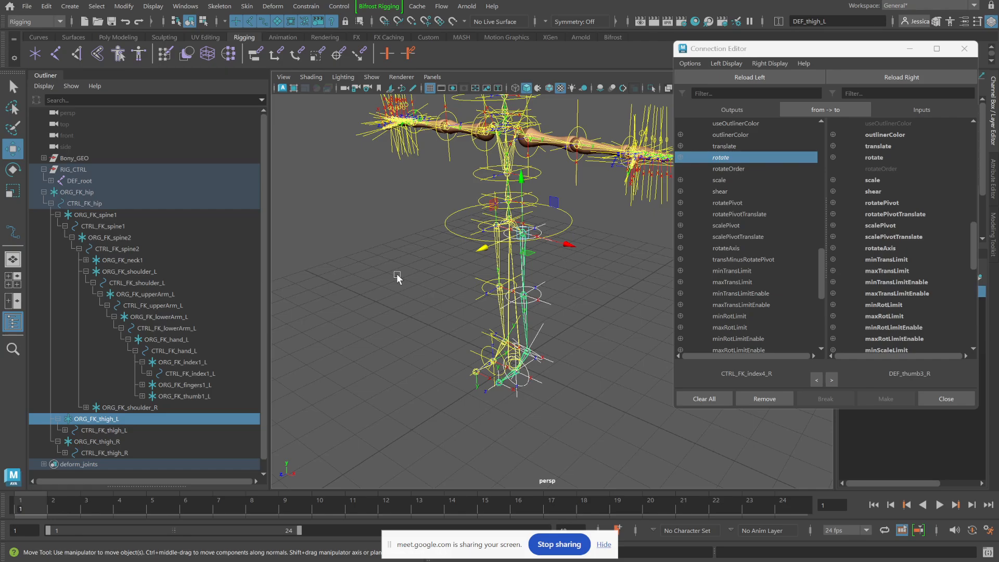
{"action": "left_click", "coordinate": [394, 271]}
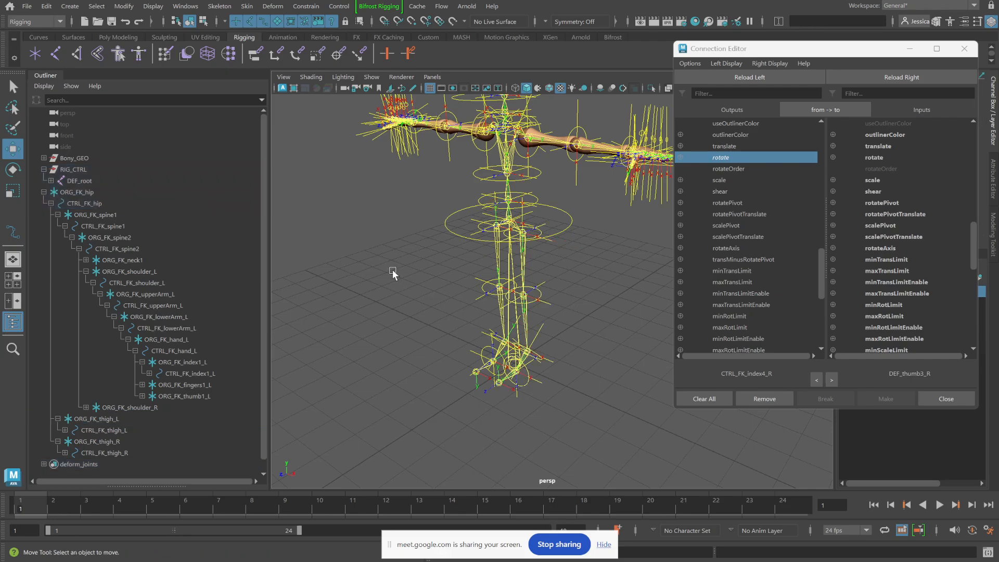
Step: Test-rotate the left thigh control CTRL_FK_thigh_L about -9.14 degrees around X and undo the rotation
{"action": "left_click", "coordinate": [541, 235]}
{"action": "key", "text": "e"}
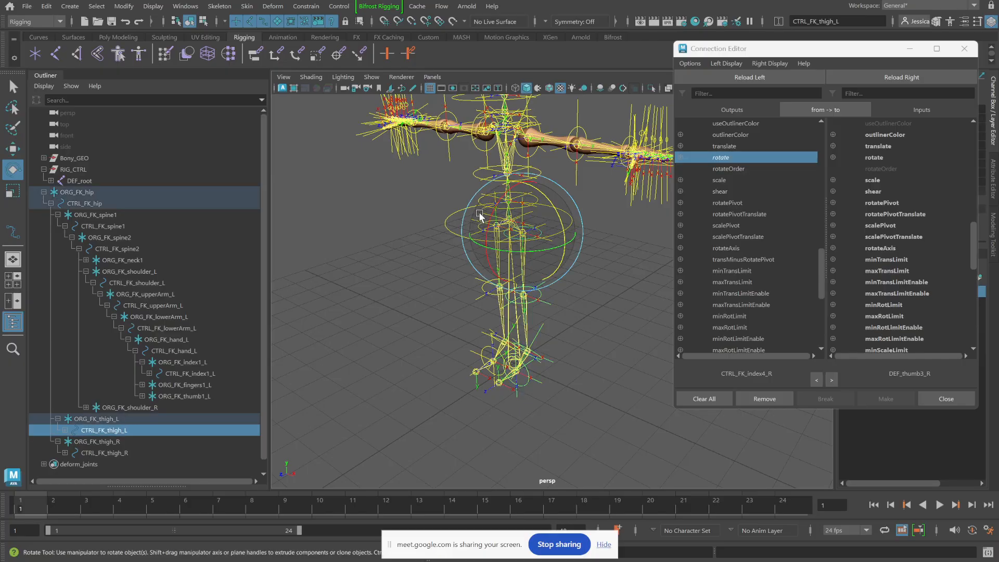
{"action": "left_click_drag", "start_coordinate": [491, 219], "coordinate": [513, 218]}
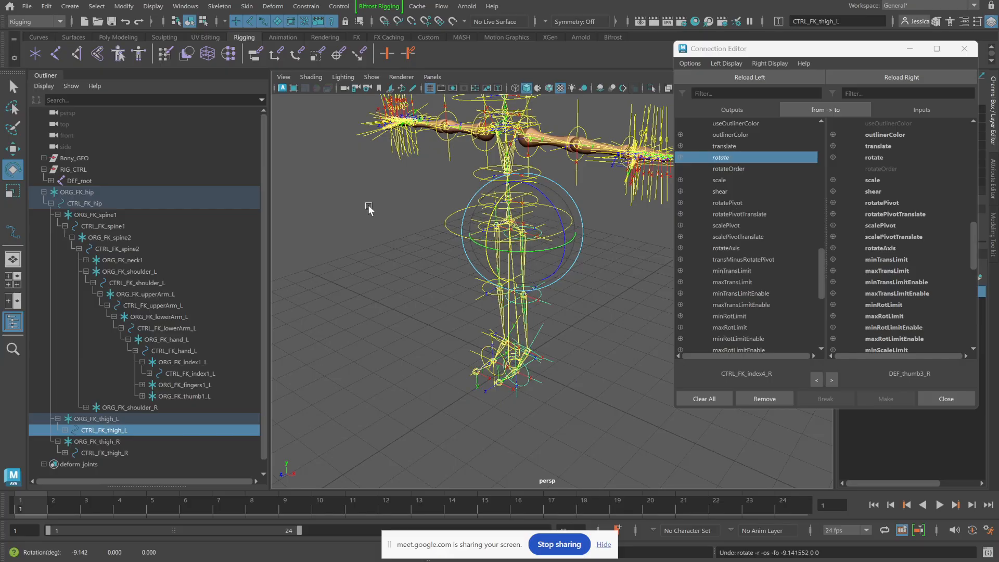
Step: Reload the right thumb joint DEF_thumb3_R as the connection target
{"action": "left_click_drag", "start_coordinate": [371, 223], "coordinate": [459, 280], "text": "alt"}
{"action": "right_click_drag", "start_coordinate": [459, 280], "coordinate": [568, 311], "text": "alt"}
{"action": "mouse_move", "coordinate": [437, 292]}
{"action": "left_mouse_down", "text": "alt"}
{"action": "mouse_move", "coordinate": [551, 297]}
{"action": "mouse_move", "coordinate": [579, 310]}
{"action": "mouse_move", "coordinate": [437, 282]}
{"action": "left_mouse_up", "text": "alt"}
{"action": "middle_click_drag", "start_coordinate": [438, 281], "coordinate": [551, 307], "text": "alt"}
{"action": "right_click_drag", "start_coordinate": [473, 289], "coordinate": [504, 302], "text": "alt"}
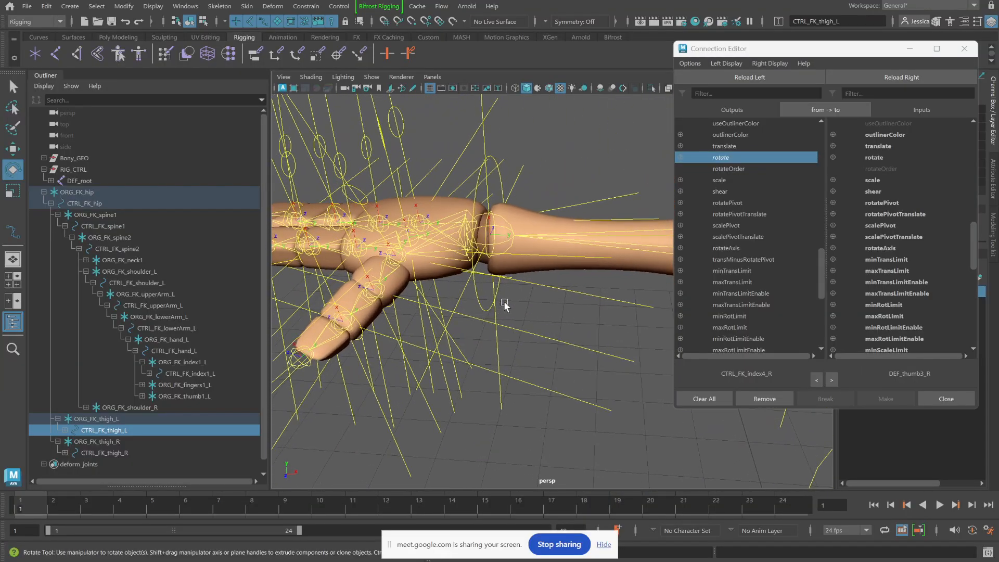
{"action": "left_click", "coordinate": [337, 332]}
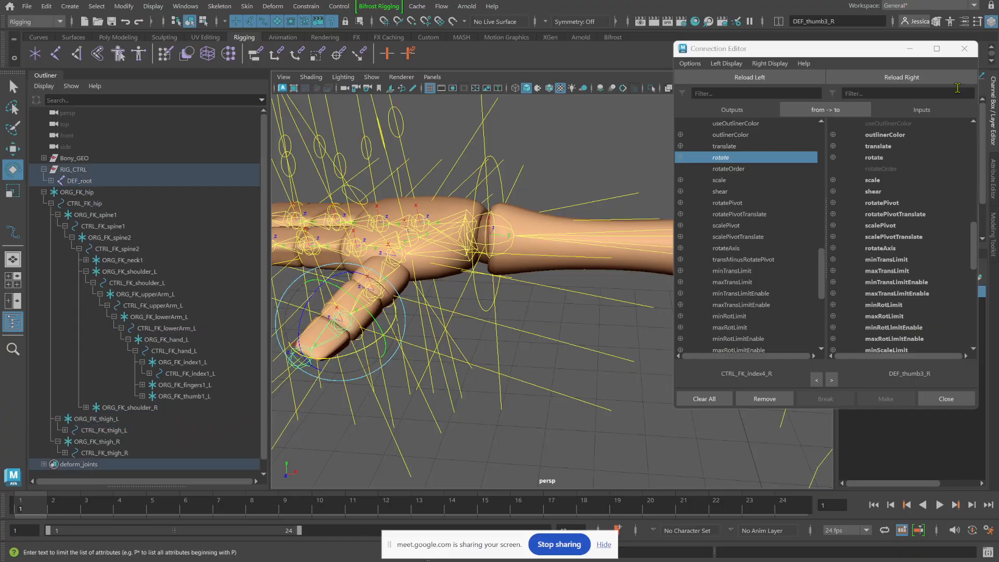
{"action": "left_click", "coordinate": [941, 78]}
Step: Load the right thumb control CTRL_FK_thumb3_R as the source and connect its rotate to the rotate of DEF_thumb3_R
{"action": "left_click", "coordinate": [317, 260]}
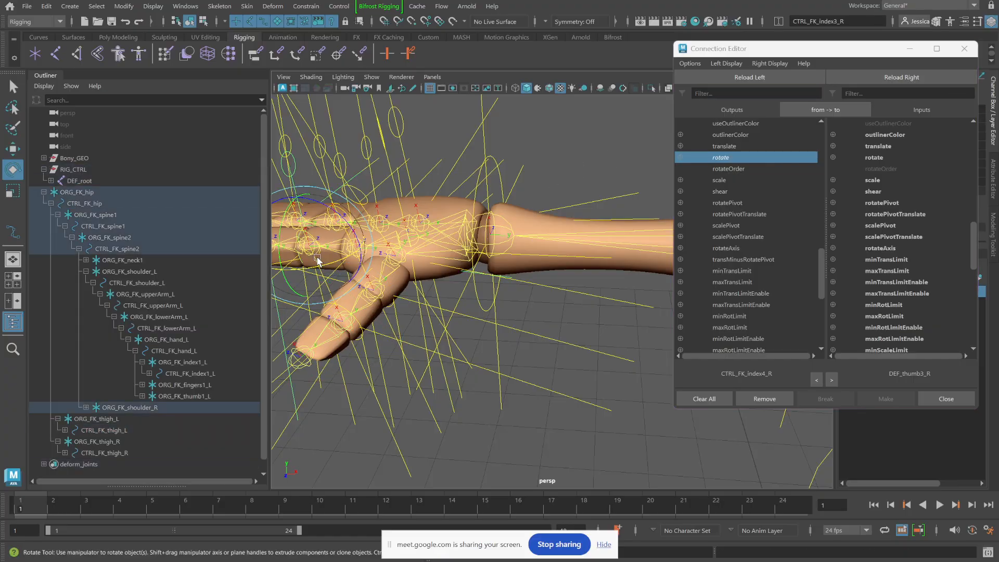
{"action": "left_click_drag", "start_coordinate": [339, 276], "coordinate": [361, 265], "text": "alt"}
{"action": "middle_click_drag", "start_coordinate": [361, 265], "coordinate": [379, 312], "text": "alt"}
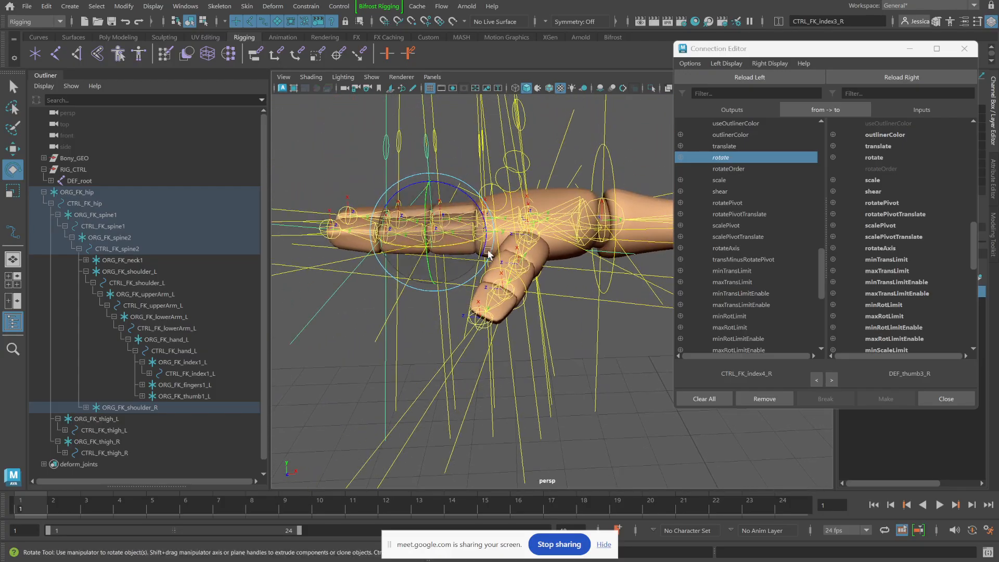
{"action": "left_click", "coordinate": [503, 206]}
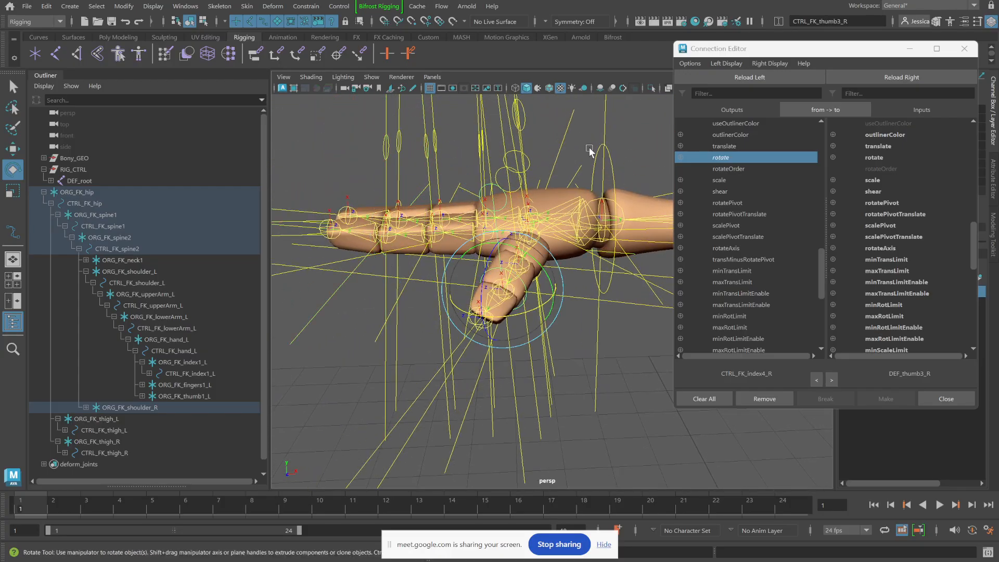
{"action": "left_click", "coordinate": [772, 79]}
{"action": "left_click", "coordinate": [741, 157]}
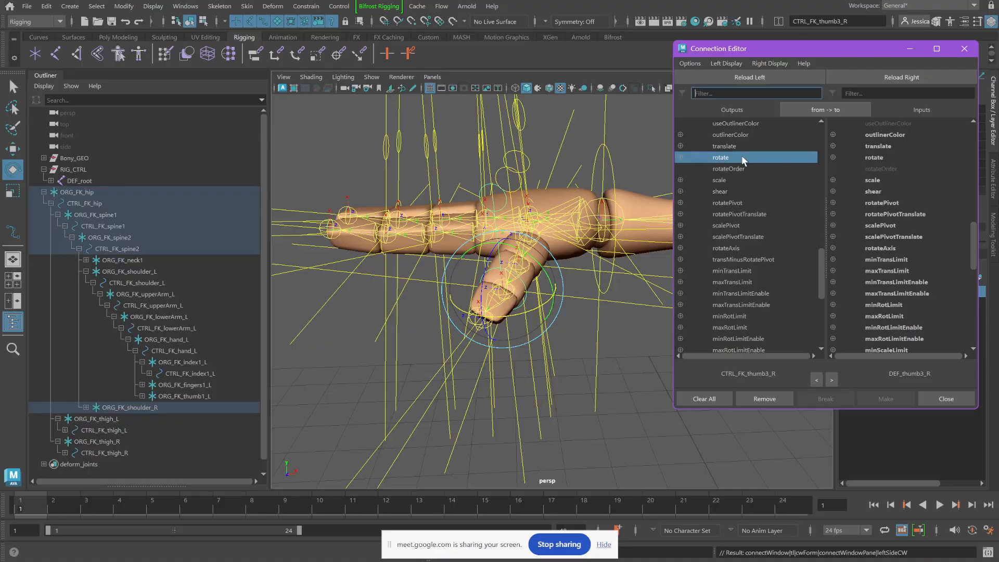
{"action": "left_click", "coordinate": [880, 158]}
Step: Load DEF_thumb2_R as the target and CTRL_FK_thumb2_R as the source, and connect rotate to rotate
{"action": "left_click_drag", "start_coordinate": [611, 207], "coordinate": [511, 217], "text": "alt"}
{"action": "middle_click_drag", "start_coordinate": [511, 217], "coordinate": [628, 234], "text": "alt"}
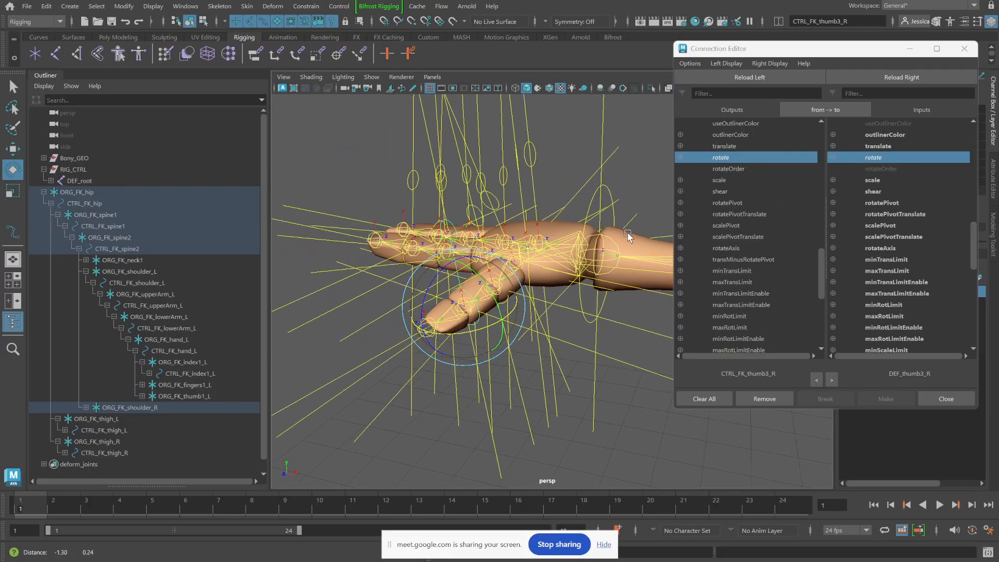
{"action": "scroll", "coordinate": [624, 238], "scroll_direction": "up", "scroll_amount": 5}
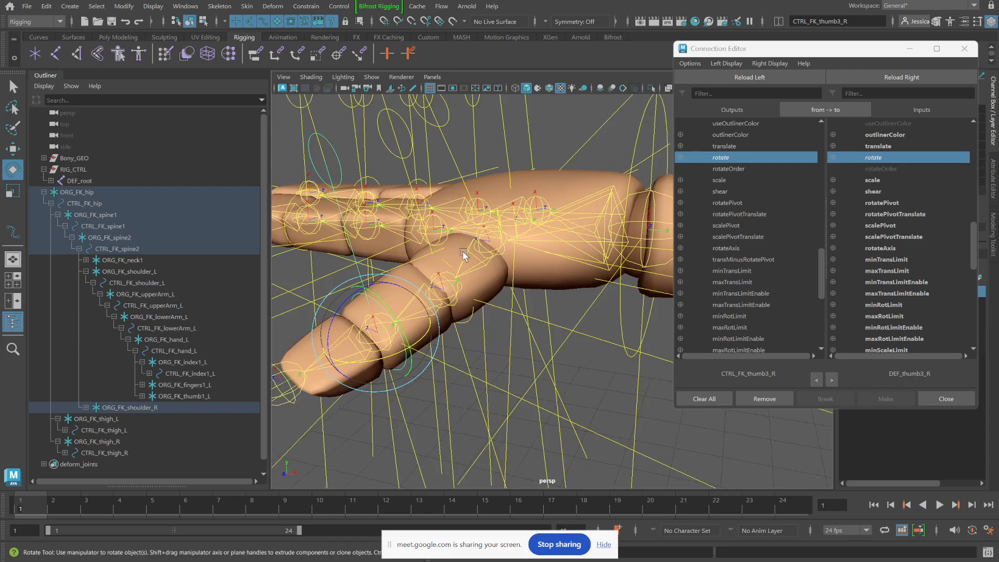
{"action": "left_click", "coordinate": [455, 297]}
{"action": "left_click", "coordinate": [904, 81]}
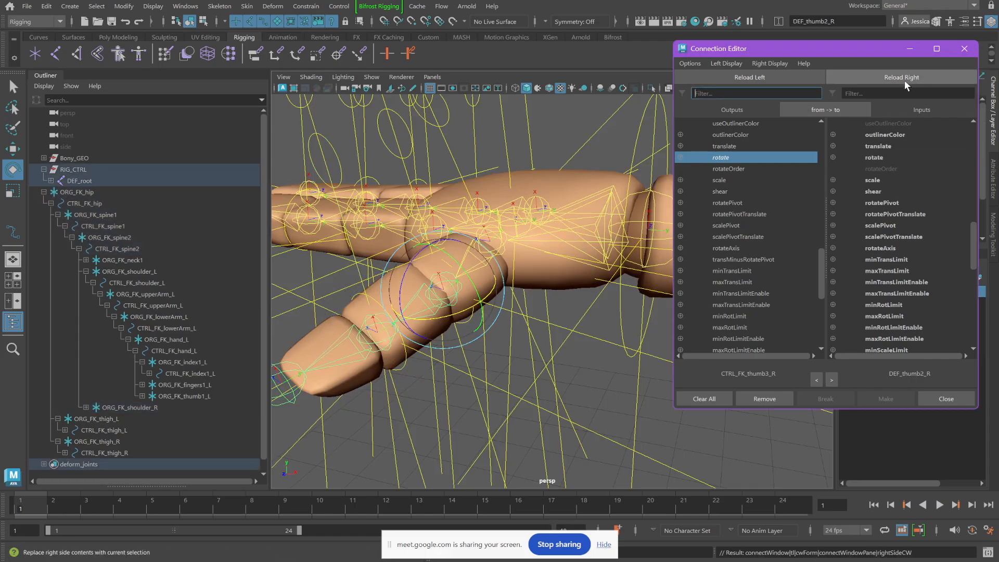
{"action": "left_click", "coordinate": [405, 121]}
{"action": "left_click", "coordinate": [747, 79]}
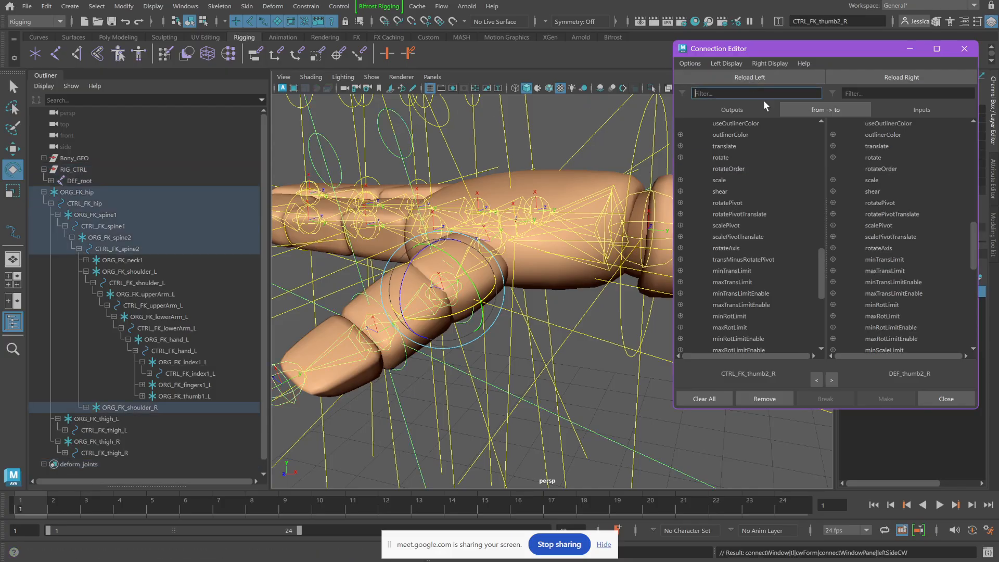
{"action": "left_click", "coordinate": [770, 157]}
{"action": "left_click", "coordinate": [866, 157]}
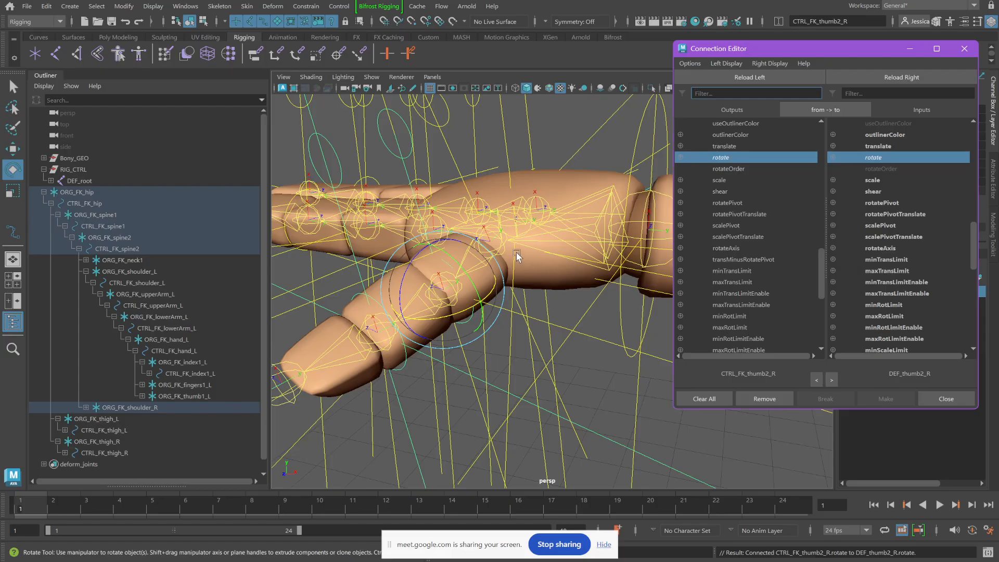
Step: Load DEF_thumb1_R as the target and CTRL_FK_thumb1_R as the source, and connect rotate to rotate
{"action": "left_click", "coordinate": [502, 247]}
{"action": "left_click", "coordinate": [901, 78]}
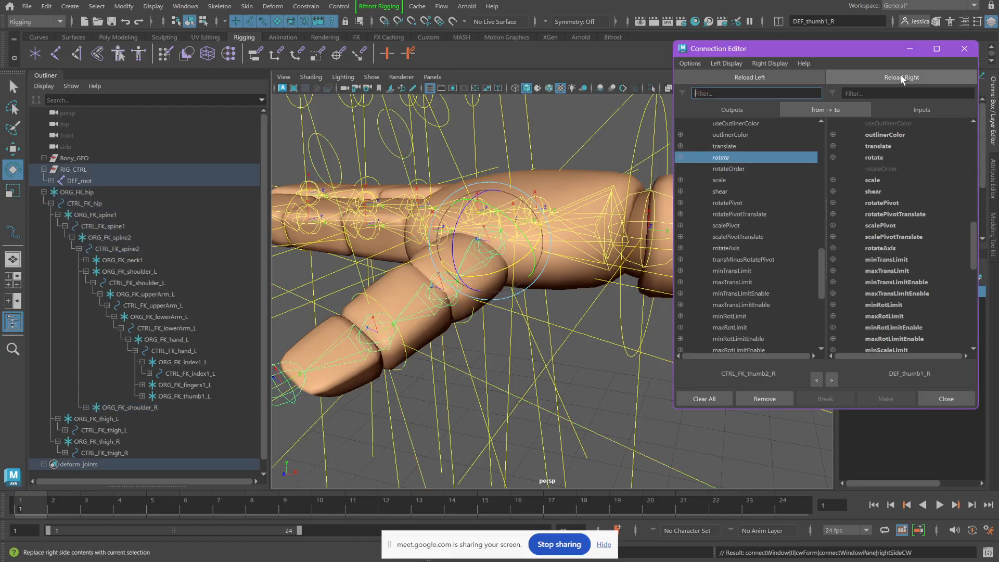
{"action": "left_click", "coordinate": [449, 152]}
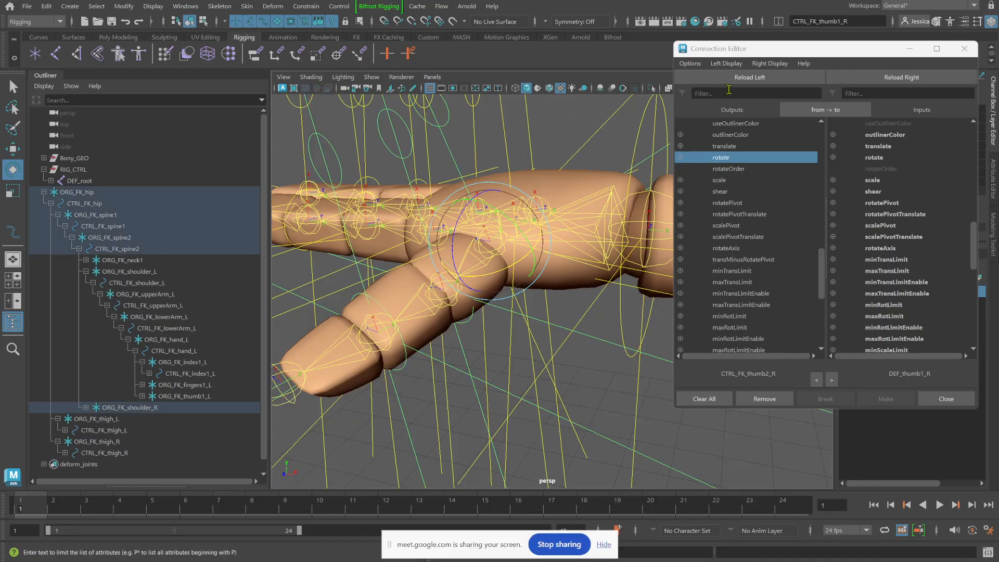
{"action": "left_click", "coordinate": [751, 77]}
{"action": "left_click", "coordinate": [756, 157]}
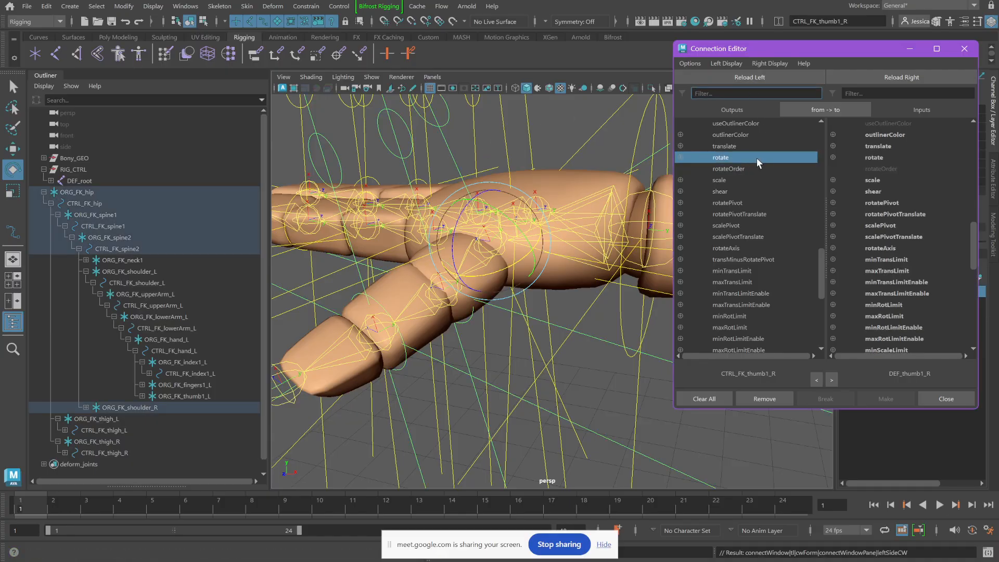
{"action": "left_click", "coordinate": [872, 158]}
{"action": "right_click_drag", "start_coordinate": [553, 220], "coordinate": [502, 202], "text": "alt"}
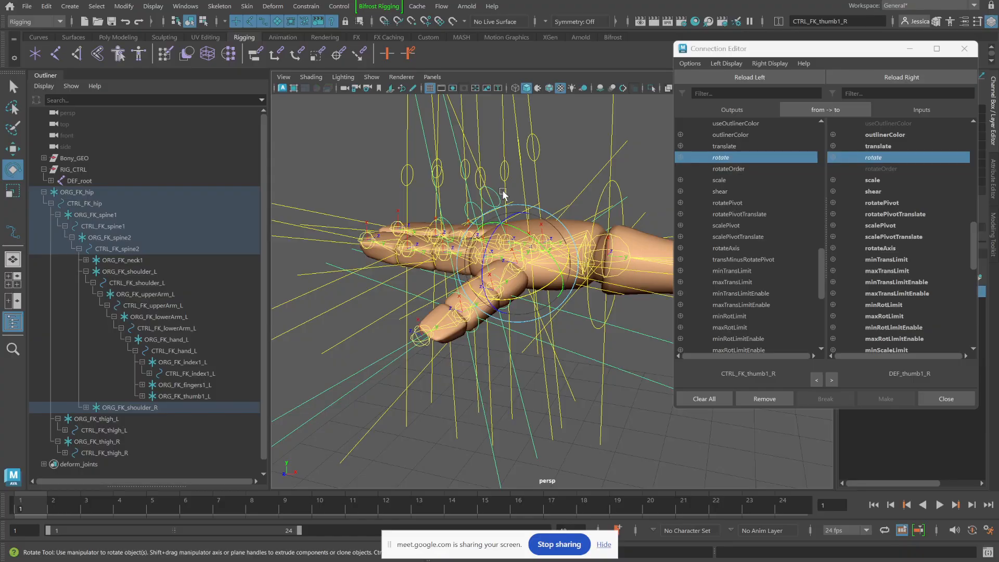
Step: Test-rotate the right thumb controls CTRL_FK_thumb1_R and CTRL_FK_thumb3_R to check their joints follow, undoing each rotation
{"action": "left_click_drag", "start_coordinate": [485, 244], "coordinate": [477, 328]}
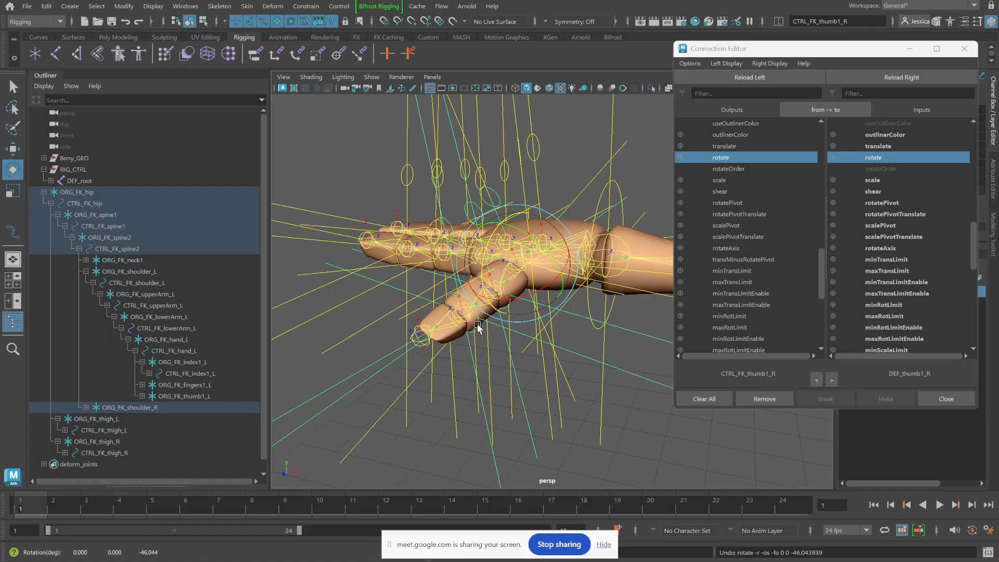
{"action": "left_click", "coordinate": [478, 327]}
{"action": "left_click_drag", "start_coordinate": [432, 286], "coordinate": [426, 312]}
{"action": "key", "text": "ctrl+z"}
Step: Test-rotate the right hand's finger controls, including CTRL_FK_index2_R and CTRL_FK_index3_R, and undo each rotation
{"action": "left_click_drag", "start_coordinate": [422, 277], "coordinate": [379, 286], "text": "alt"}
{"action": "left_click_drag", "start_coordinate": [510, 239], "coordinate": [537, 241], "text": "alt"}
{"action": "middle_click_drag", "start_coordinate": [537, 241], "coordinate": [357, 266], "text": "alt"}
{"action": "right_click_drag", "start_coordinate": [357, 265], "coordinate": [497, 229], "text": "alt"}
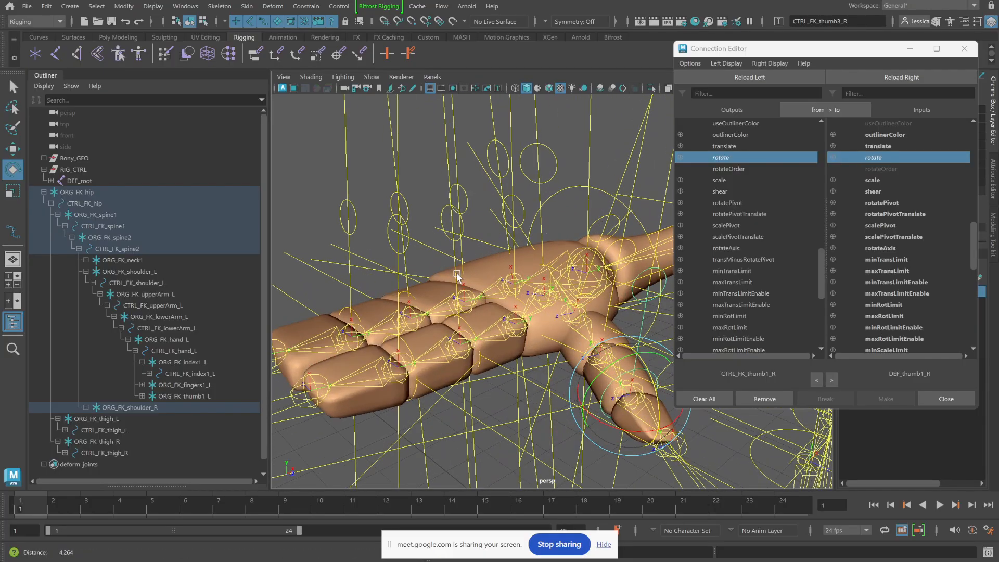
{"action": "left_click", "coordinate": [523, 204]}
{"action": "left_click_drag", "start_coordinate": [488, 297], "coordinate": [529, 249]}
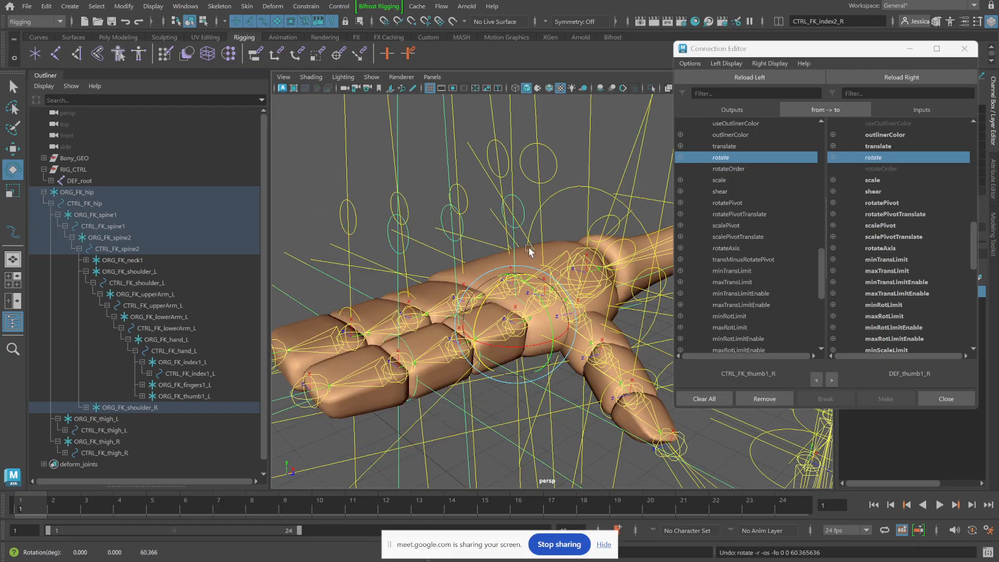
{"action": "left_click", "coordinate": [465, 229]}
{"action": "left_click", "coordinate": [432, 342]}
{"action": "left_click_drag", "start_coordinate": [432, 343], "coordinate": [393, 372]}
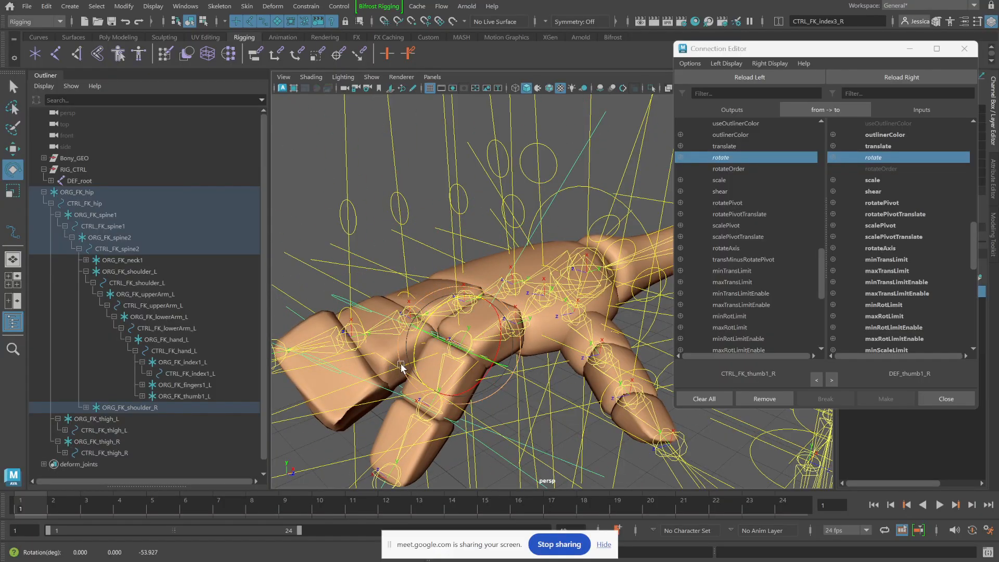
{"action": "key", "text": "ctrl+z"}
Step: Test-rotate the head control CTRL_FK_head by about 18.6 degrees in X and undo it
{"action": "right_click_drag", "start_coordinate": [563, 349], "coordinate": [451, 327], "text": "alt"}
{"action": "left_click_drag", "start_coordinate": [451, 327], "coordinate": [436, 297], "text": "alt"}
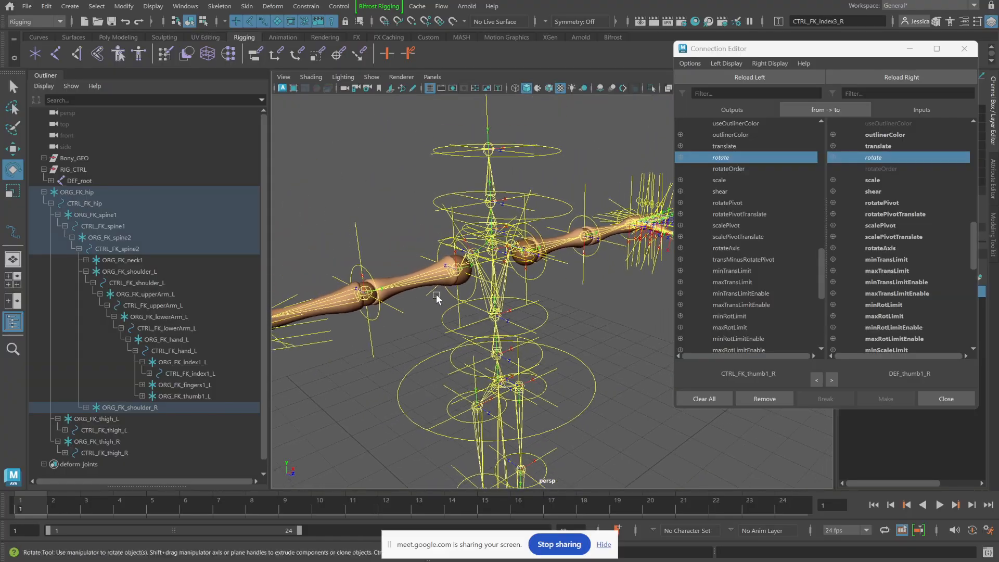
{"action": "left_click", "coordinate": [561, 221]}
{"action": "left_click", "coordinate": [561, 216]}
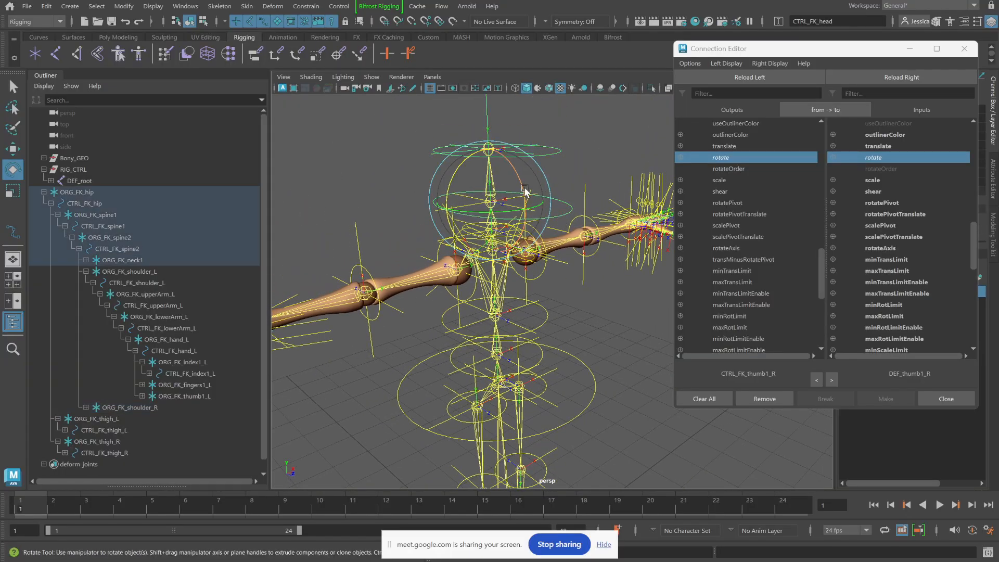
{"action": "left_click_drag", "start_coordinate": [541, 193], "coordinate": [531, 225]}
{"action": "key", "text": "ctrl+z"}
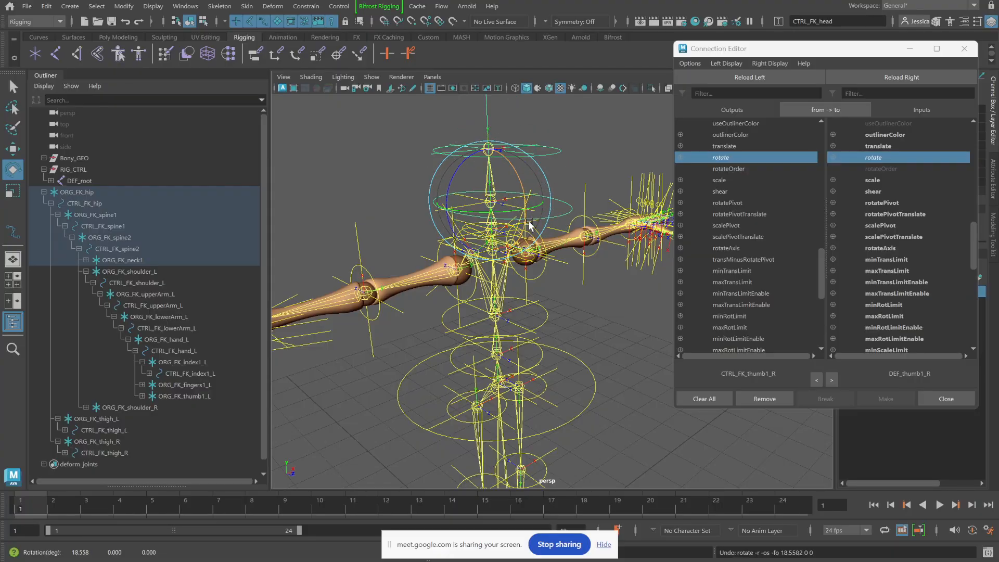
Step: Test-rotate the spine control CTRL_FK_spine1 by about -36.7 degrees in X and undo the rotation
{"action": "left_click_drag", "start_coordinate": [549, 307], "coordinate": [475, 304], "text": "alt"}
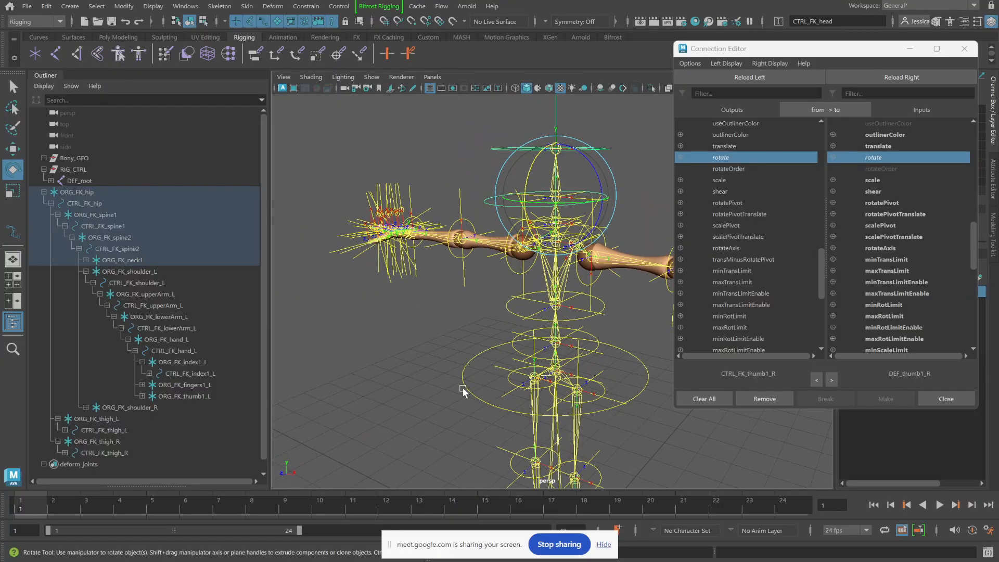
{"action": "left_click", "coordinate": [516, 352]}
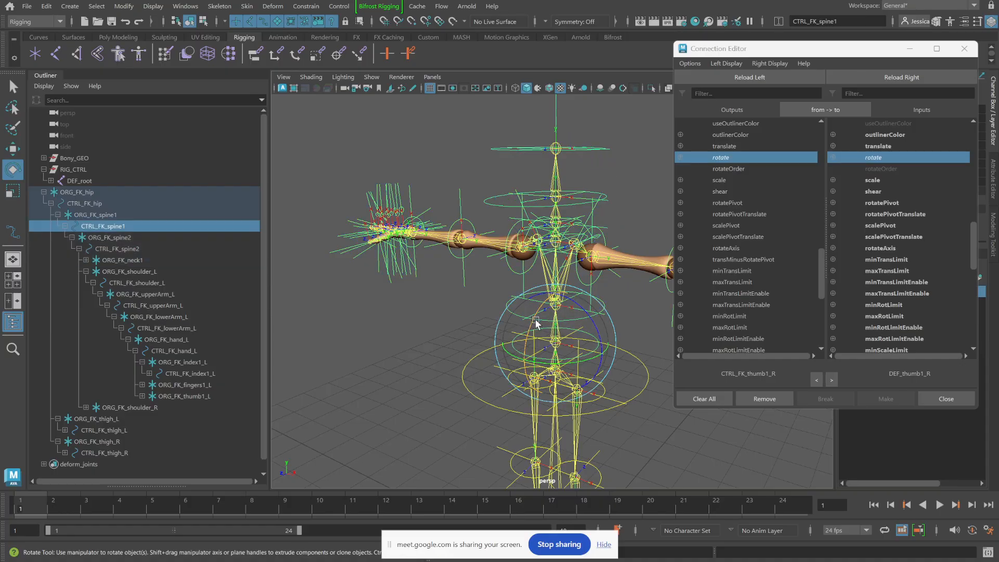
{"action": "left_click_drag", "start_coordinate": [536, 323], "coordinate": [560, 307]}
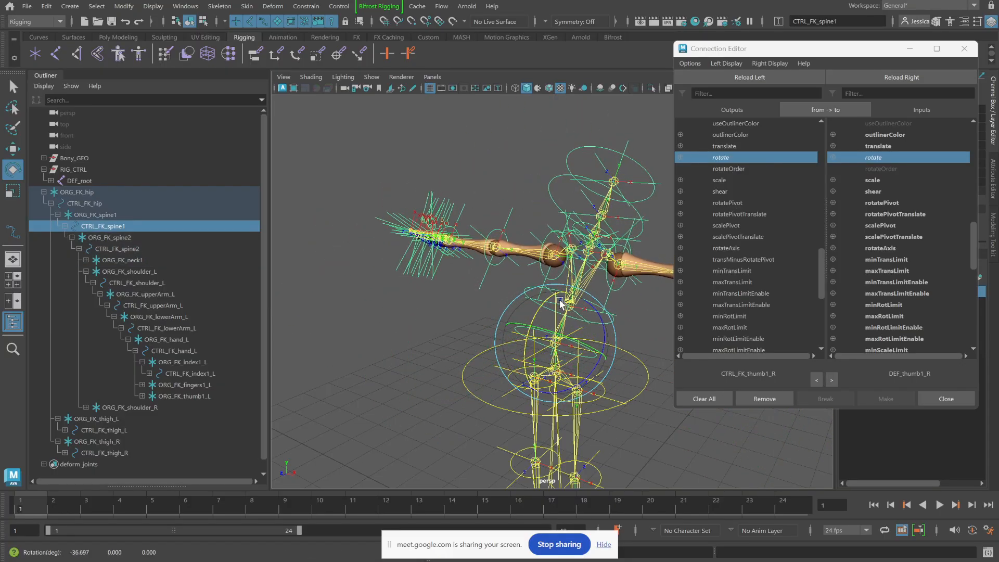
{"action": "key", "text": "ctrl+z"}
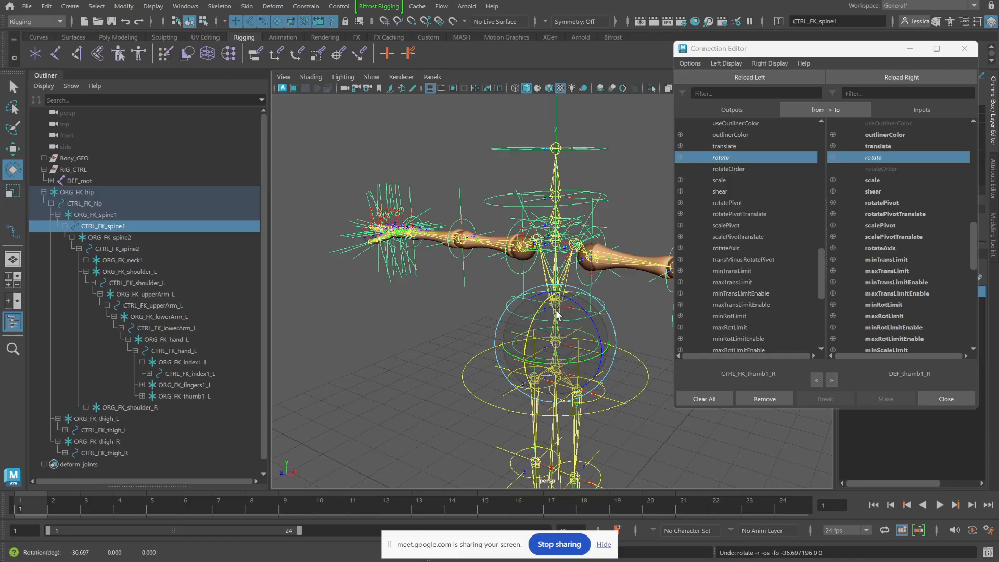
Step: Close the Connection Editor and save the scene
{"action": "left_click", "coordinate": [946, 399]}
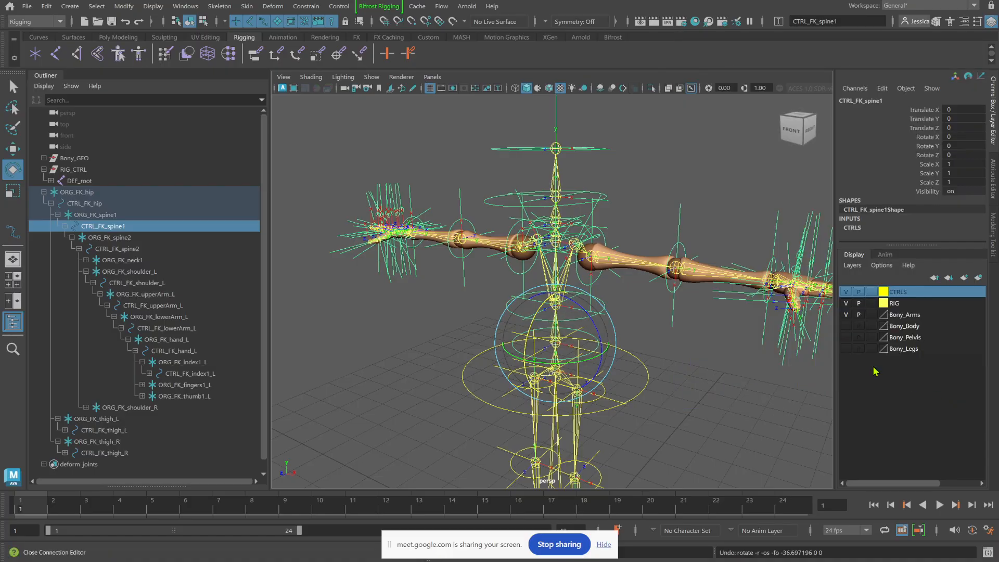
{"action": "left_click", "coordinate": [27, 6]}
{"action": "left_click", "coordinate": [52, 54]}
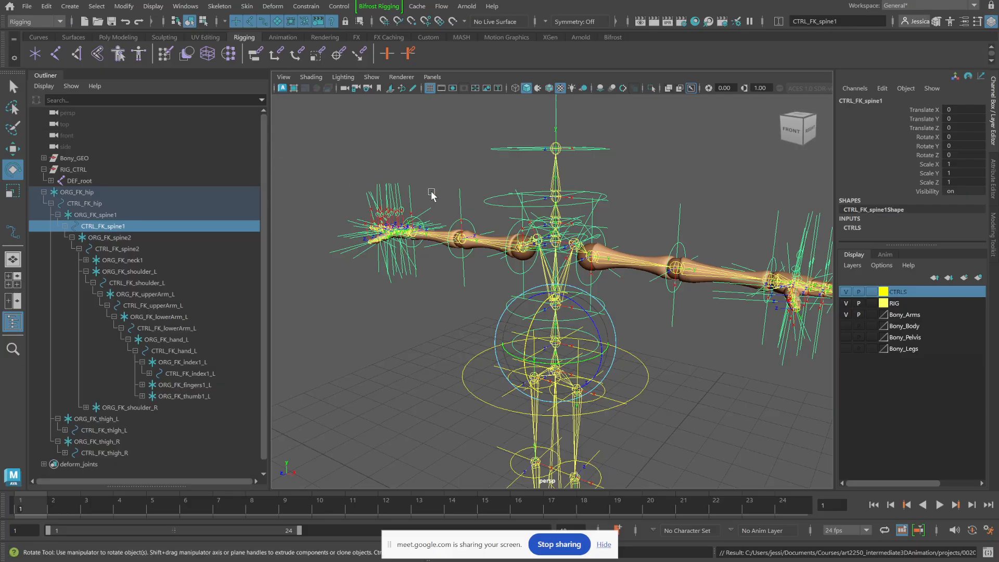
{"action": "middle_click_drag", "start_coordinate": [433, 196], "coordinate": [176, 205], "text": "alt"}
{"action": "right_click_drag", "start_coordinate": [339, 197], "coordinate": [468, 245], "text": "alt"}
{"action": "middle_click_drag", "start_coordinate": [383, 195], "coordinate": [440, 188], "text": "alt"}
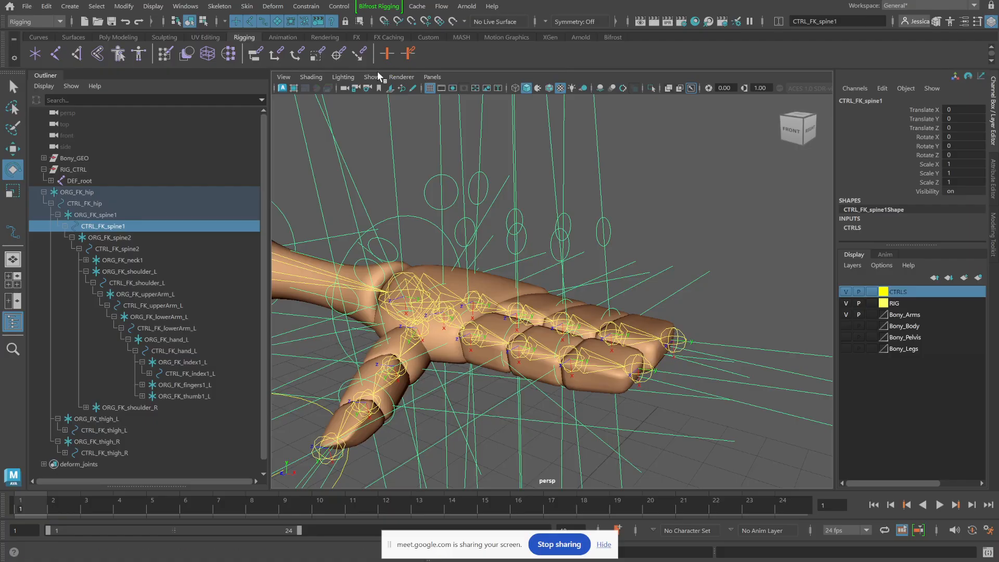
{"action": "left_click_drag", "start_coordinate": [505, 376], "coordinate": [488, 371], "text": "alt"}
{"action": "right_click_drag", "start_coordinate": [488, 371], "coordinate": [405, 332], "text": "alt"}
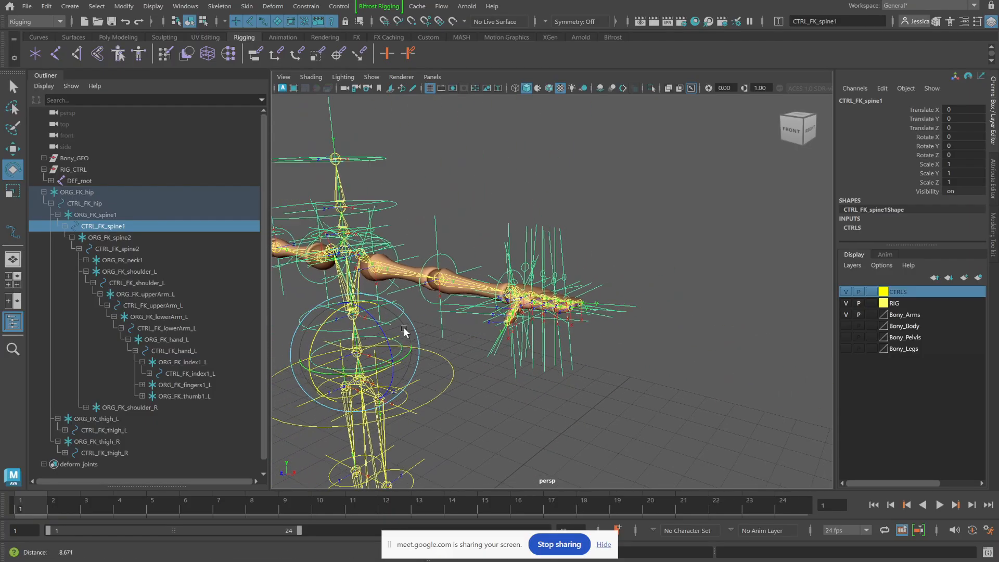
{"action": "middle_click_drag", "start_coordinate": [406, 332], "coordinate": [540, 306], "text": "alt"}
{"action": "left_click_drag", "start_coordinate": [539, 306], "coordinate": [597, 356], "text": "alt"}
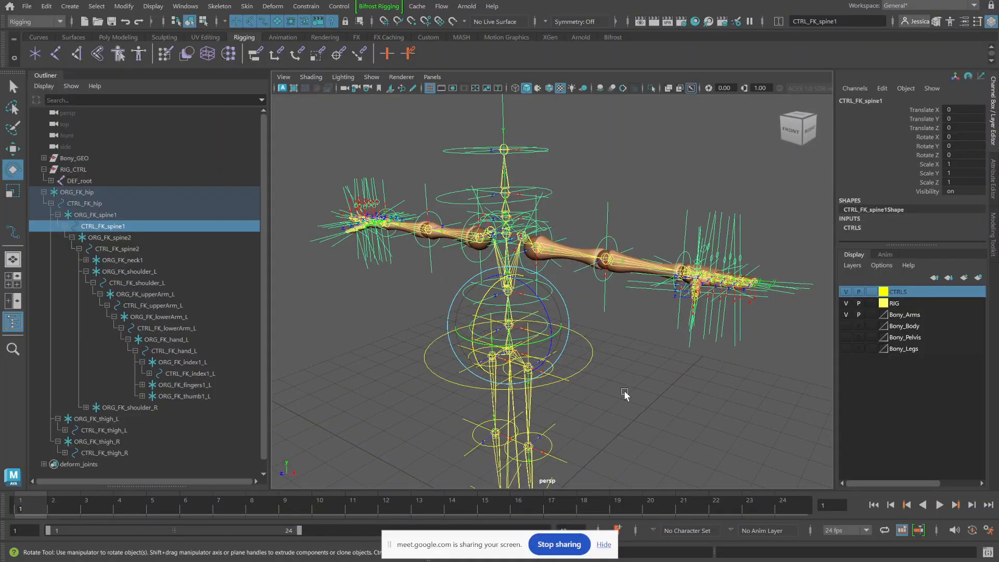
Step: Move the left thigh offset group ORG_FK_thigh_L about 2.7 units forward in Z, away from its joint
{"action": "left_click", "coordinate": [559, 379]}
{"action": "left_click", "coordinate": [542, 373]}
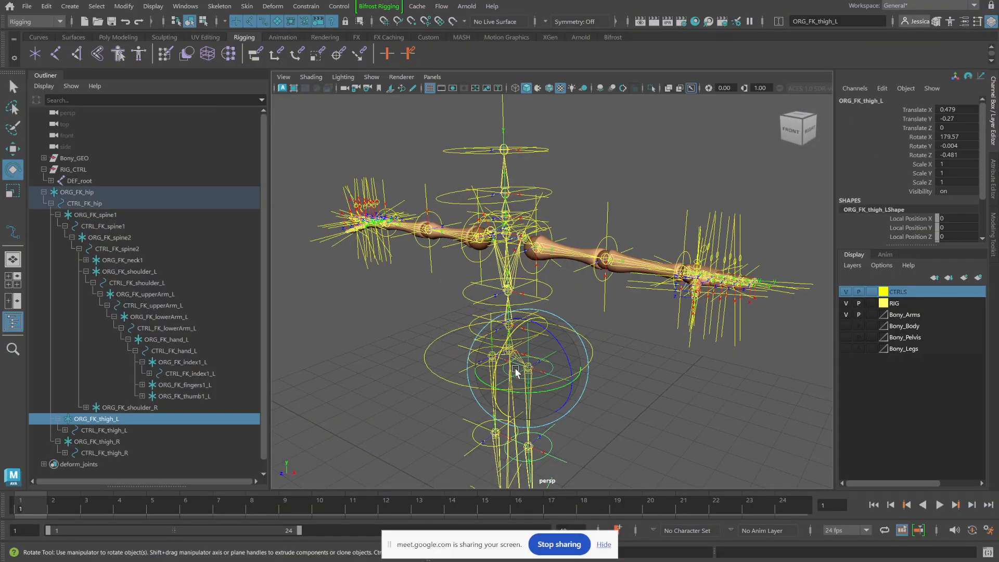
{"action": "key", "text": "w"}
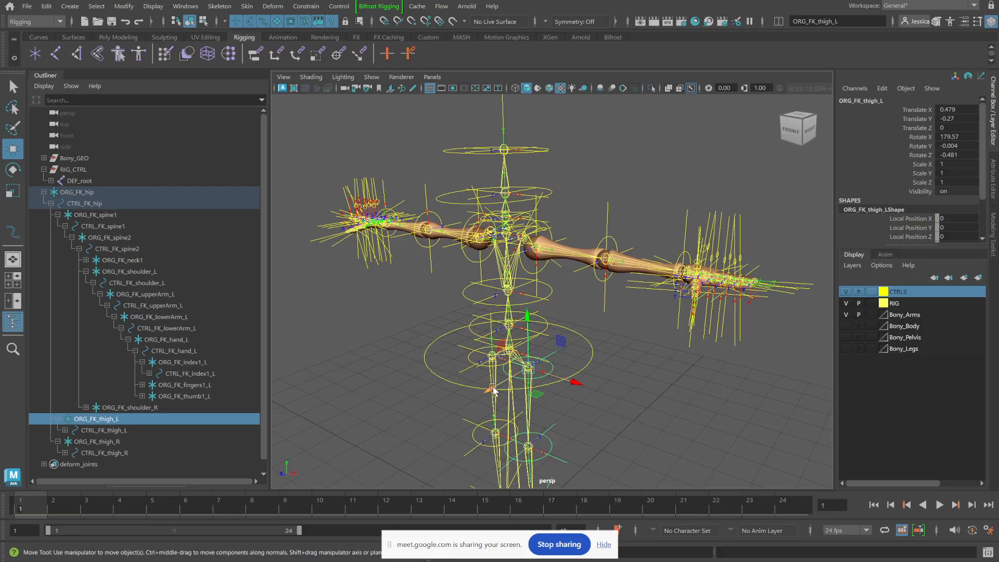
{"action": "left_click_drag", "start_coordinate": [492, 389], "coordinate": [373, 460]}
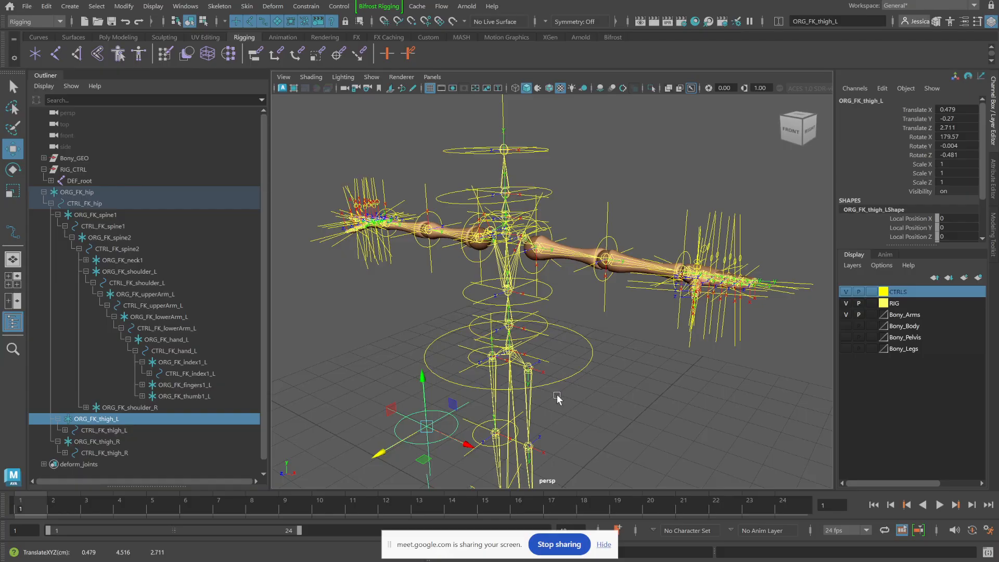
{"action": "left_click_drag", "start_coordinate": [558, 398], "coordinate": [531, 341], "text": "alt"}
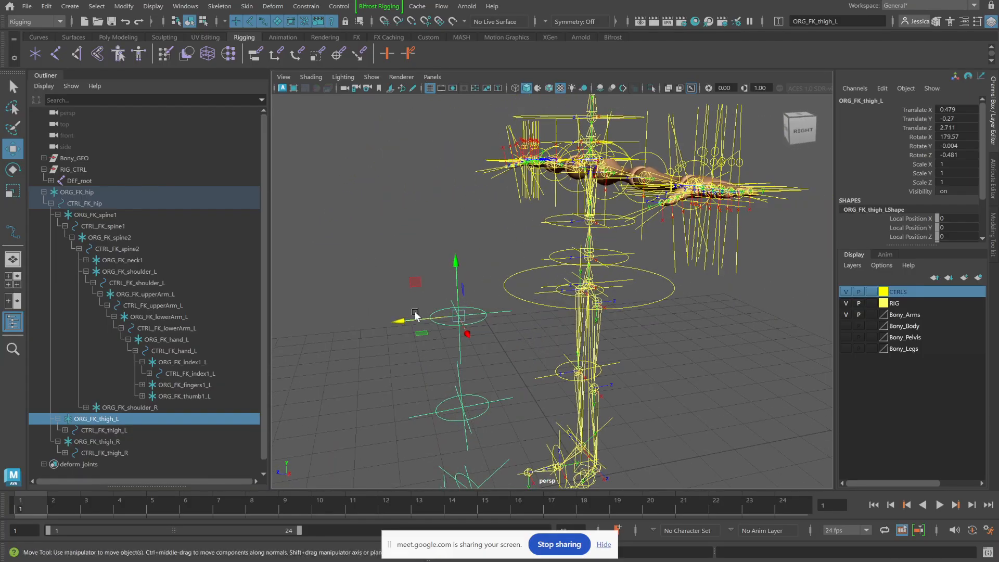
Step: Select CTRL_FK_thigh_L and expand its child hierarchy down to ORG_FK_foot_L to inspect the leg controls
{"action": "left_click", "coordinate": [446, 326]}
{"action": "left_click", "coordinate": [447, 323]}
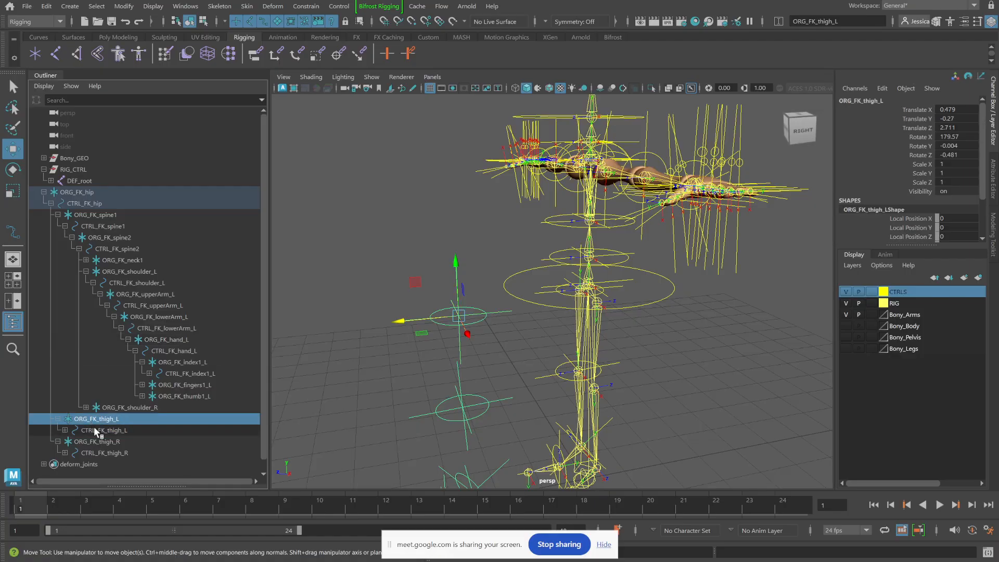
{"action": "scroll", "coordinate": [385, 336], "scroll_direction": "up", "scroll_amount": 5}
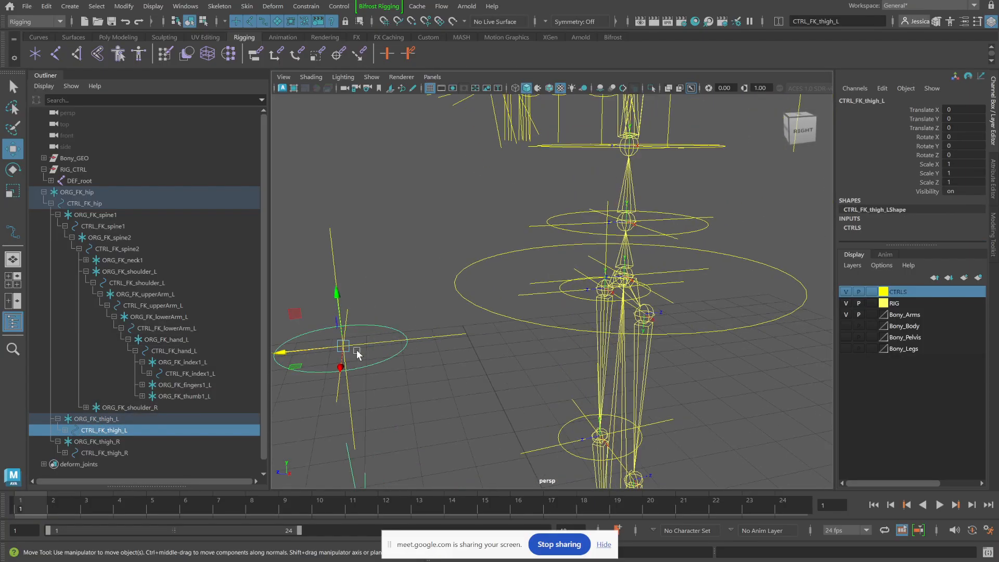
{"action": "middle_click_drag", "start_coordinate": [357, 350], "coordinate": [445, 320], "text": "alt"}
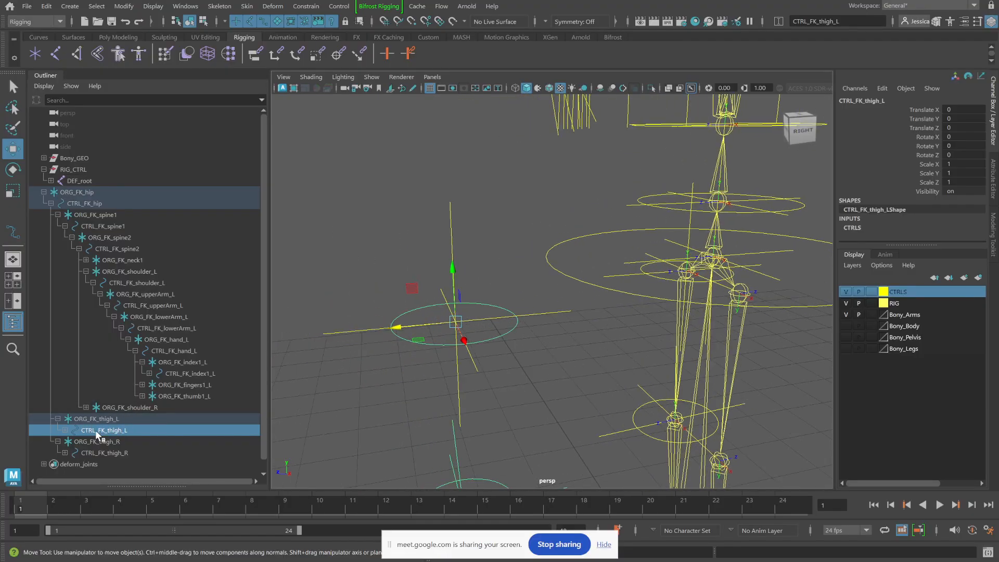
{"action": "left_click", "coordinate": [65, 430]}
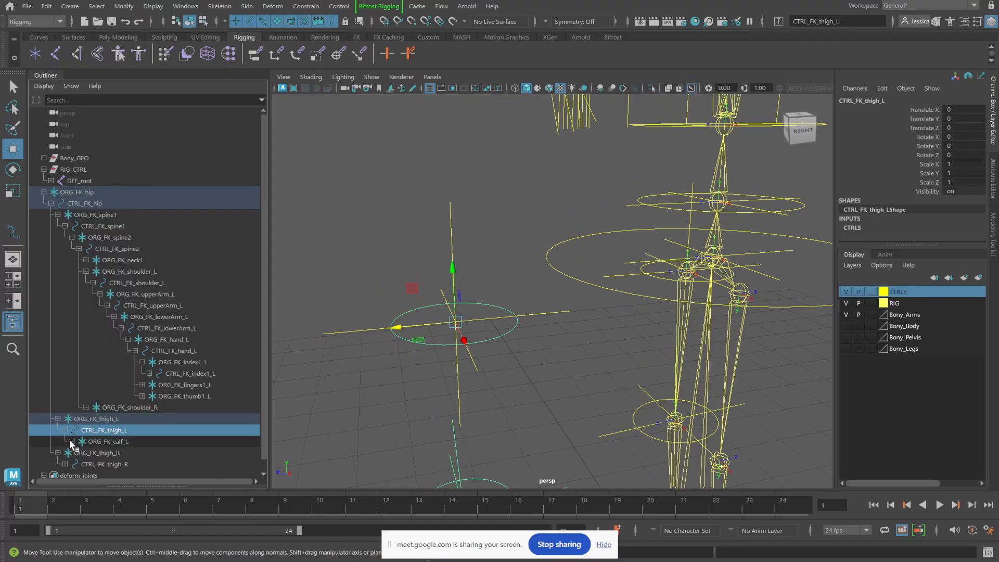
{"action": "left_click", "coordinate": [72, 441]}
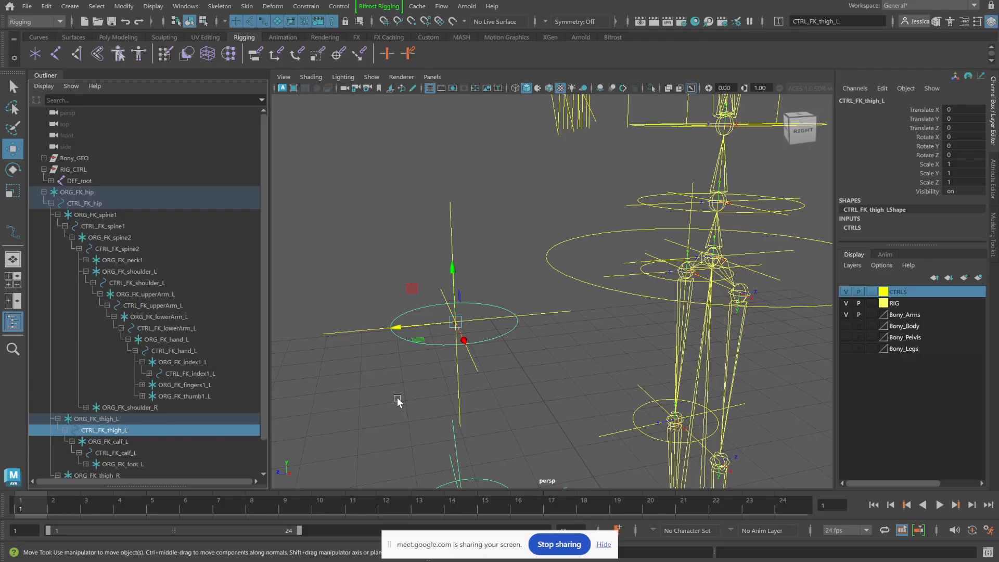
{"action": "left_click_drag", "start_coordinate": [397, 400], "coordinate": [434, 350], "text": "alt"}
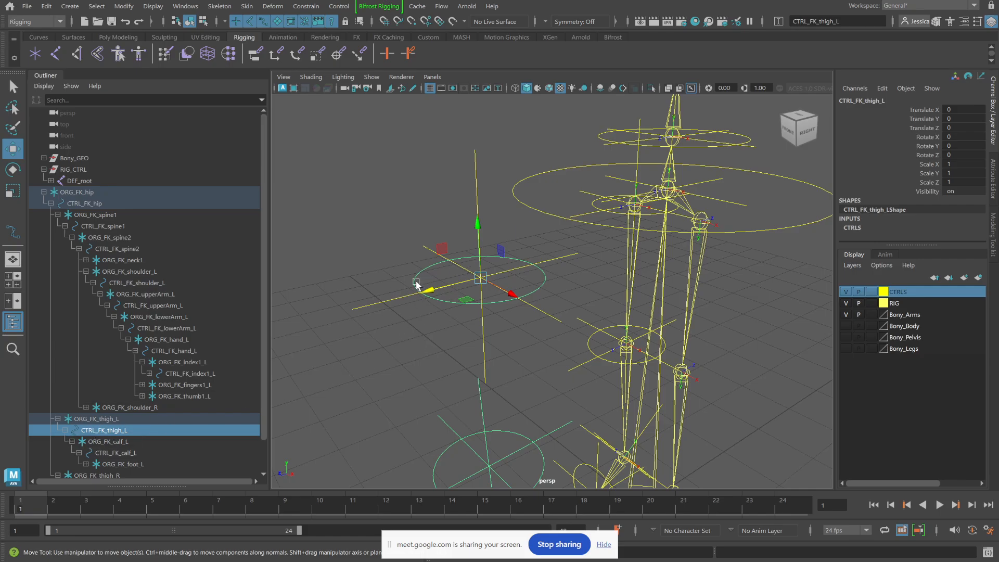
Step: Try moving CTRL_FK_thigh_L and its parent ORG_FK_thigh_L along Z, undoing each move
{"action": "left_click_drag", "start_coordinate": [421, 282], "coordinate": [463, 294]}
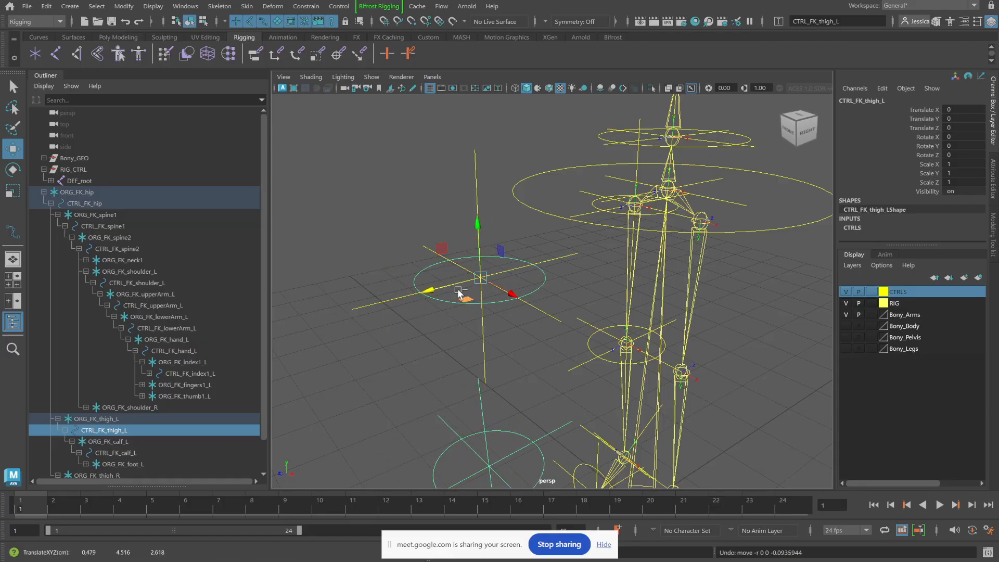
{"action": "left_click", "coordinate": [479, 189]}
{"action": "left_click", "coordinate": [476, 191]}
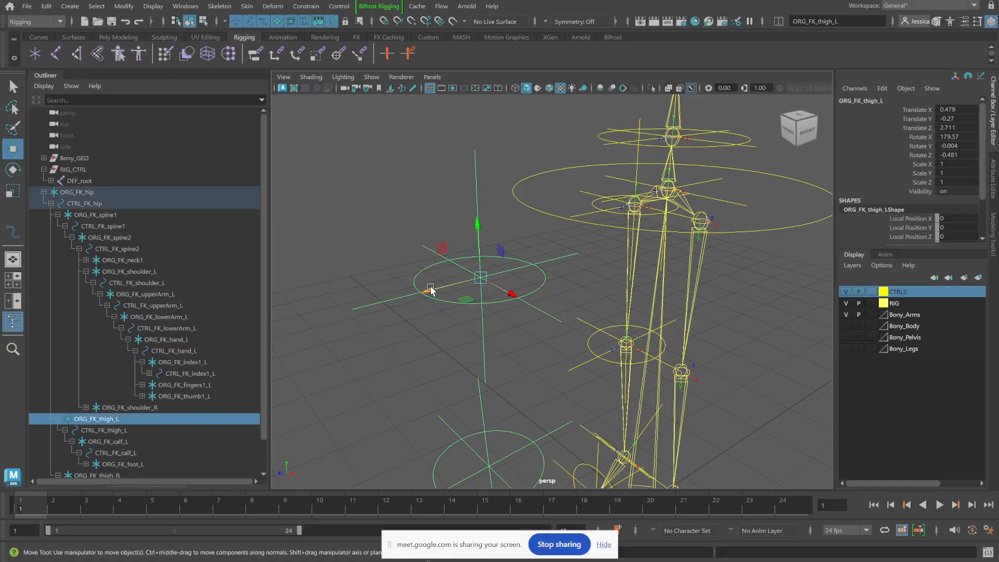
{"action": "mouse_move", "coordinate": [431, 288]}
{"action": "left_mouse_down"}
{"action": "mouse_move", "coordinate": [437, 281]}
{"action": "mouse_move", "coordinate": [417, 299]}
{"action": "left_mouse_up"}
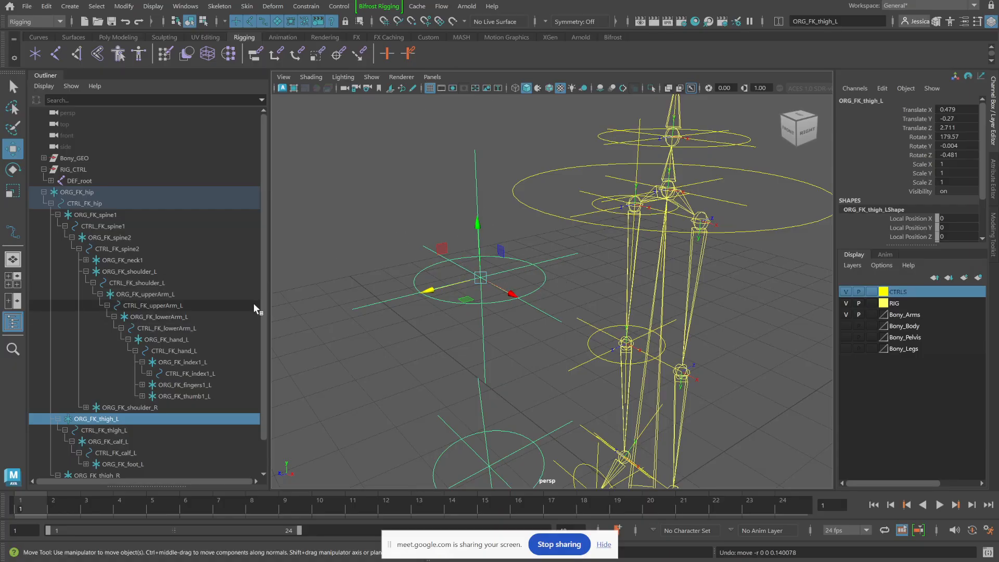
Step: Pull CTRL_FK_thigh_L away from its offset group and undo, repeating the test move and undo on the parent ORG_FK_thigh_L
{"action": "left_click", "coordinate": [432, 295]}
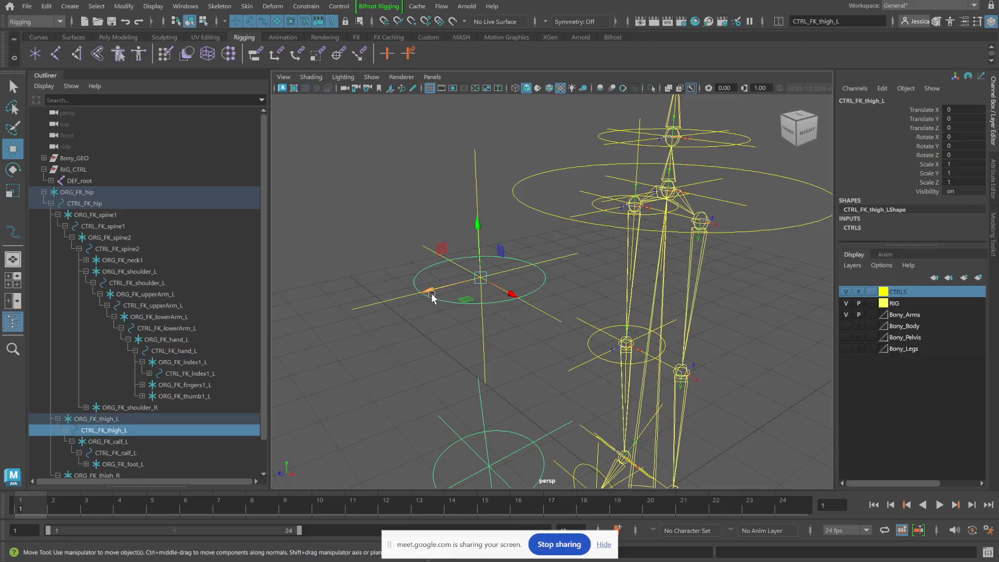
{"action": "left_click_drag", "start_coordinate": [431, 295], "coordinate": [390, 327]}
{"action": "key", "text": "ctrl+z"}
{"action": "key", "text": "Up"}
{"action": "mouse_move", "coordinate": [435, 290]}
{"action": "left_mouse_down"}
{"action": "mouse_move", "coordinate": [462, 286]}
{"action": "mouse_move", "coordinate": [437, 296]}
{"action": "mouse_move", "coordinate": [444, 302]}
{"action": "left_mouse_up"}
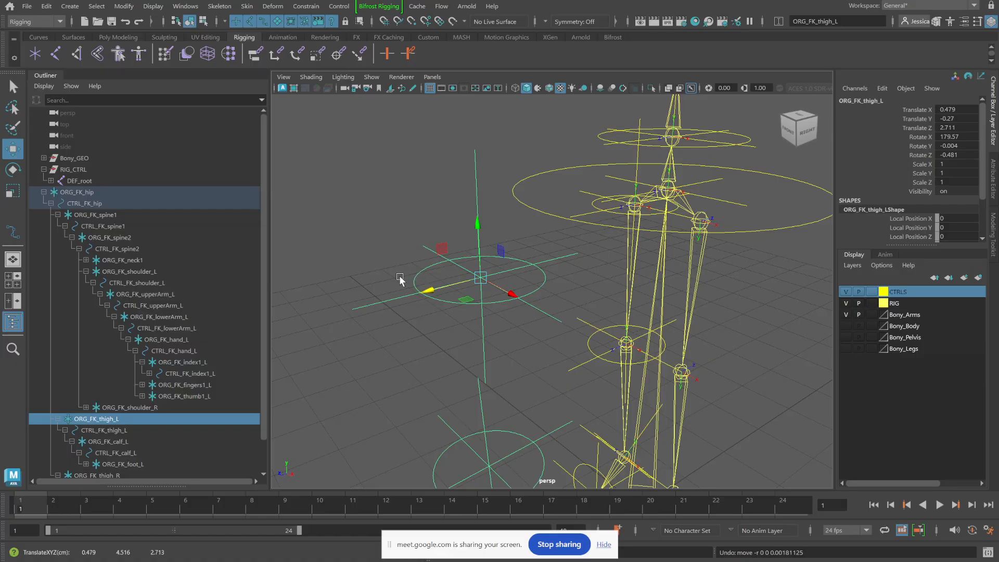
Step: Offset CTRL_FK_thigh_L about -0.86 in Z from its parent, undo that move, and reselect ORG_FK_thigh_L
{"action": "left_click_drag", "start_coordinate": [395, 266], "coordinate": [320, 346]}
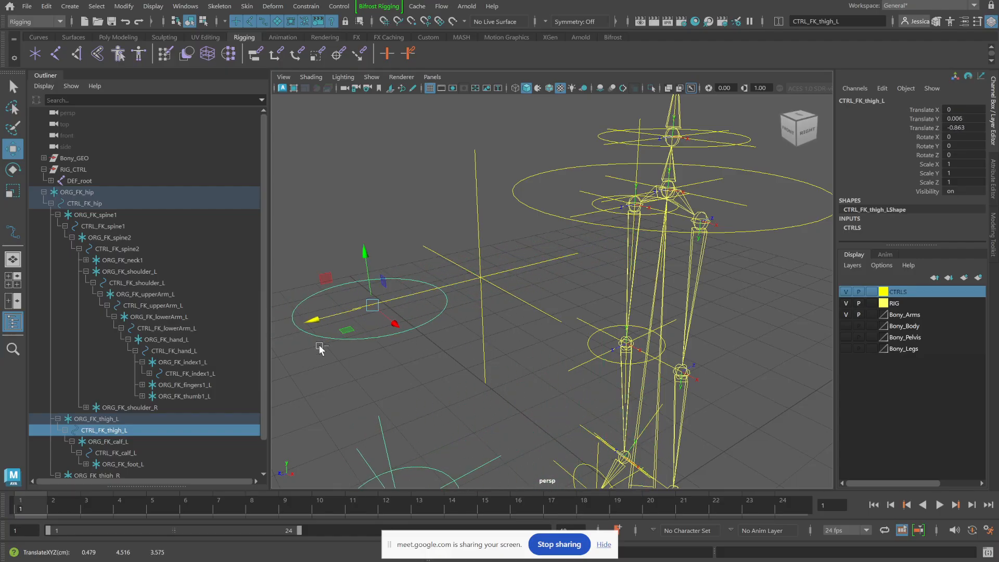
{"action": "key", "text": "ctrl+z"}
{"action": "left_click_drag", "start_coordinate": [451, 176], "coordinate": [504, 191]}
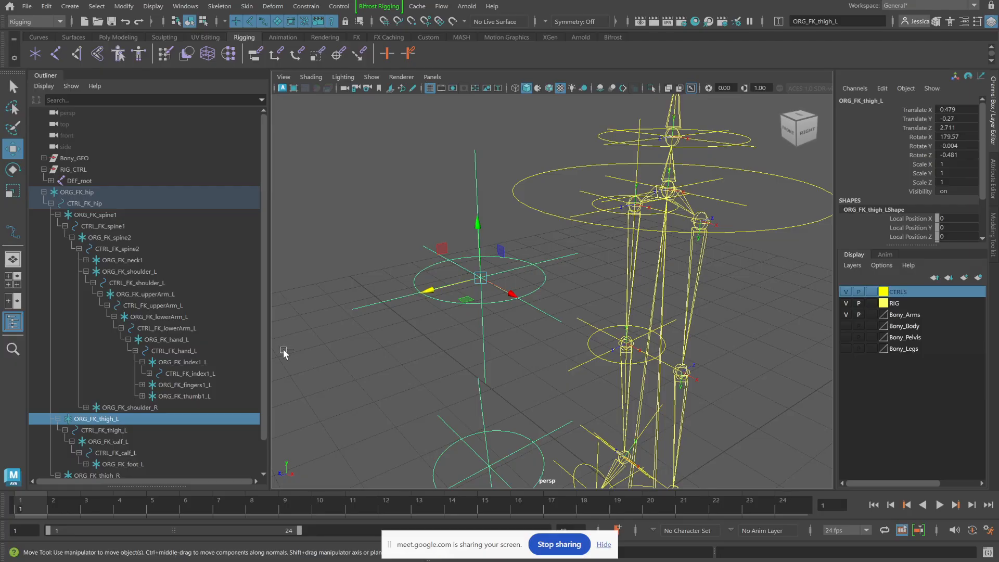
Step: Undo the demonstration moves until ORG_FK_thigh_L is back at the left thigh joint
{"action": "key", "text": "ctrl+z"}
{"action": "key", "text": "ctrl+z"}
{"action": "key", "text": "ctrl+z"}
{"action": "key", "text": "ctrl+z"}
{"action": "key", "text": "ctrl+z"}
{"action": "key", "text": "ctrl+z"}
{"action": "key", "text": "ctrl+z"}
{"action": "key", "text": "ctrl+z"}
{"action": "key", "text": "ctrl+z"}
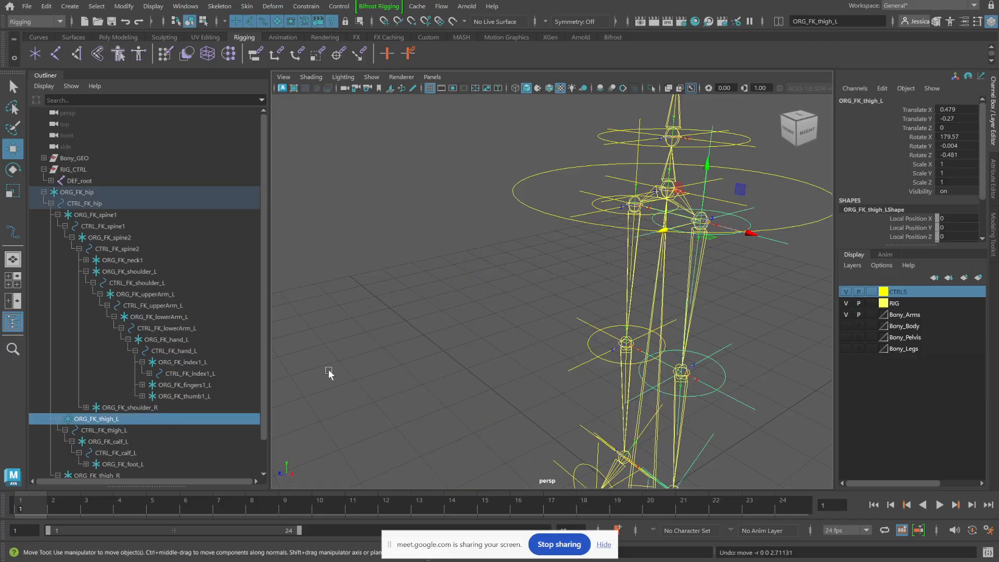
{"action": "left_click_drag", "start_coordinate": [329, 374], "coordinate": [493, 372], "text": "alt"}
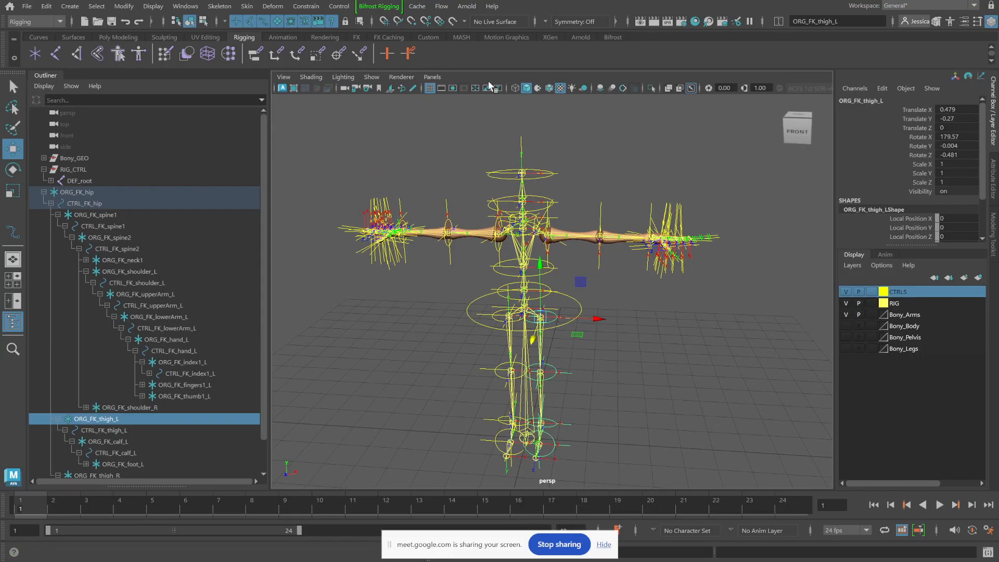
Step: Select Bony_GEO and start the Paint Skin Weights tool with its settings open, viewing the left hand up close
{"action": "right_click_drag", "start_coordinate": [634, 227], "coordinate": [709, 225], "text": "alt"}
{"action": "middle_click_drag", "start_coordinate": [689, 247], "coordinate": [500, 318], "text": "alt"}
{"action": "left_click_drag", "start_coordinate": [677, 255], "coordinate": [572, 283], "text": "alt"}
{"action": "right_click_drag", "start_coordinate": [624, 307], "coordinate": [750, 349], "text": "alt"}
{"action": "left_click_drag", "start_coordinate": [676, 307], "coordinate": [498, 196], "text": "alt"}
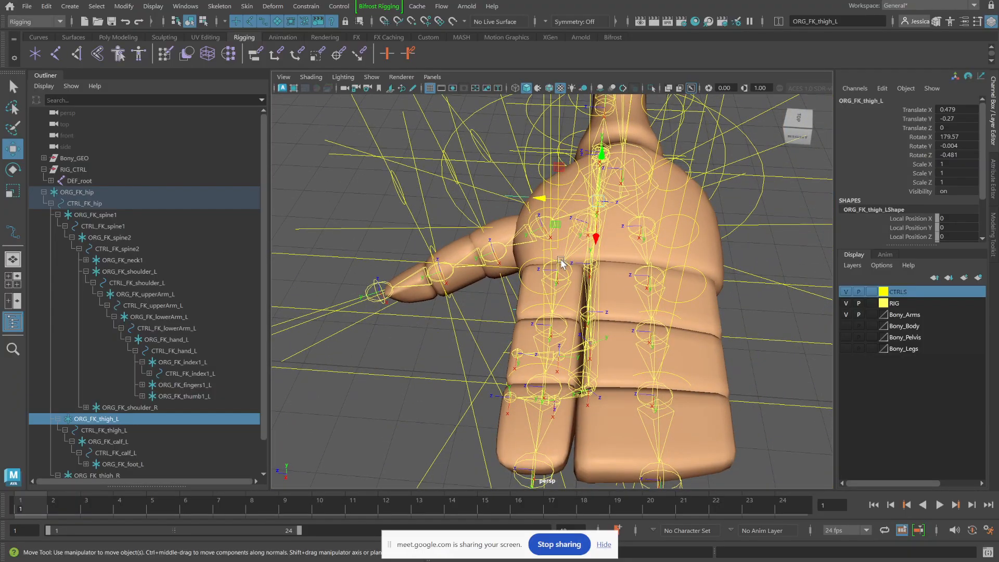
{"action": "left_click", "coordinate": [630, 329]}
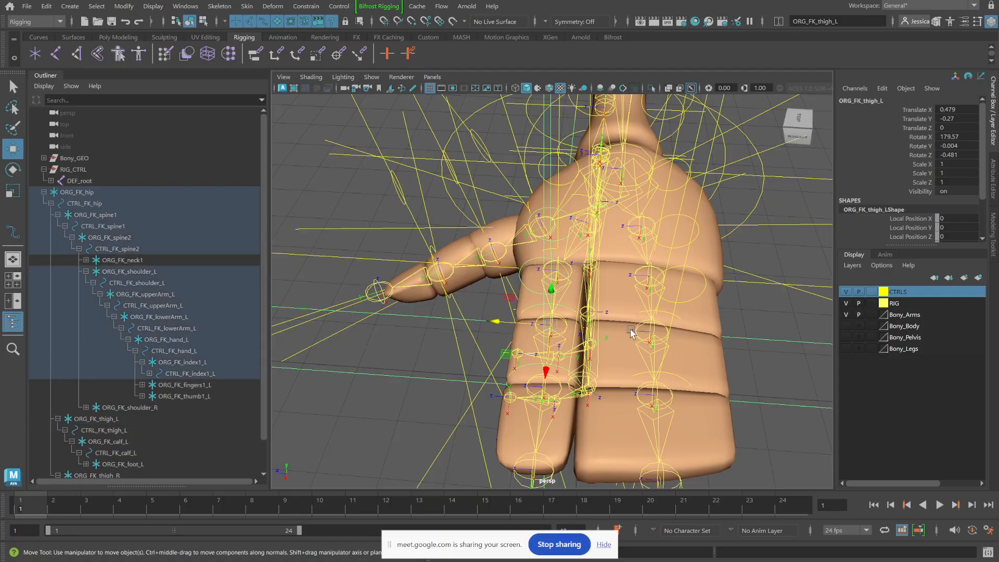
{"action": "left_click", "coordinate": [612, 355]}
{"action": "left_click", "coordinate": [83, 158]}
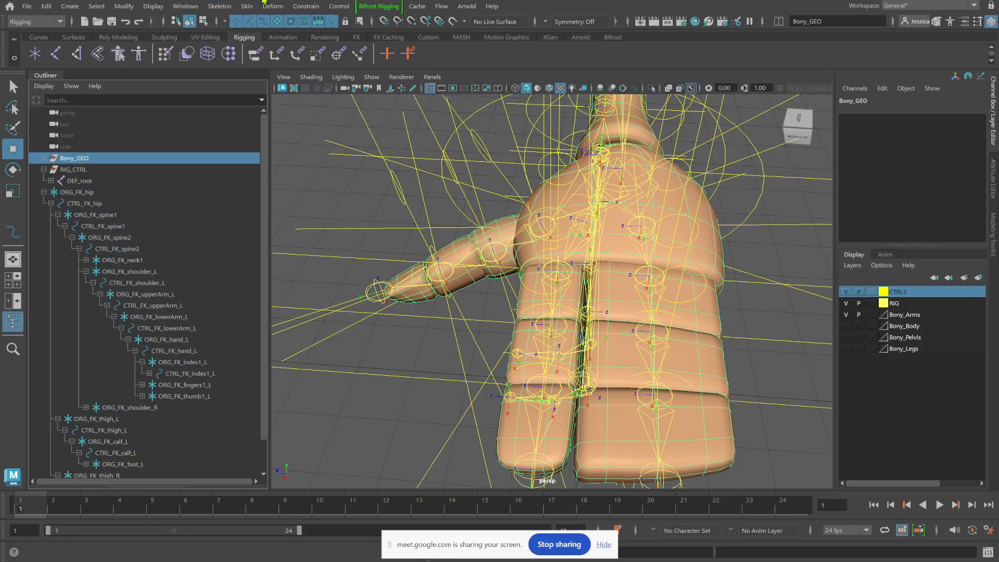
{"action": "left_click", "coordinate": [247, 7]}
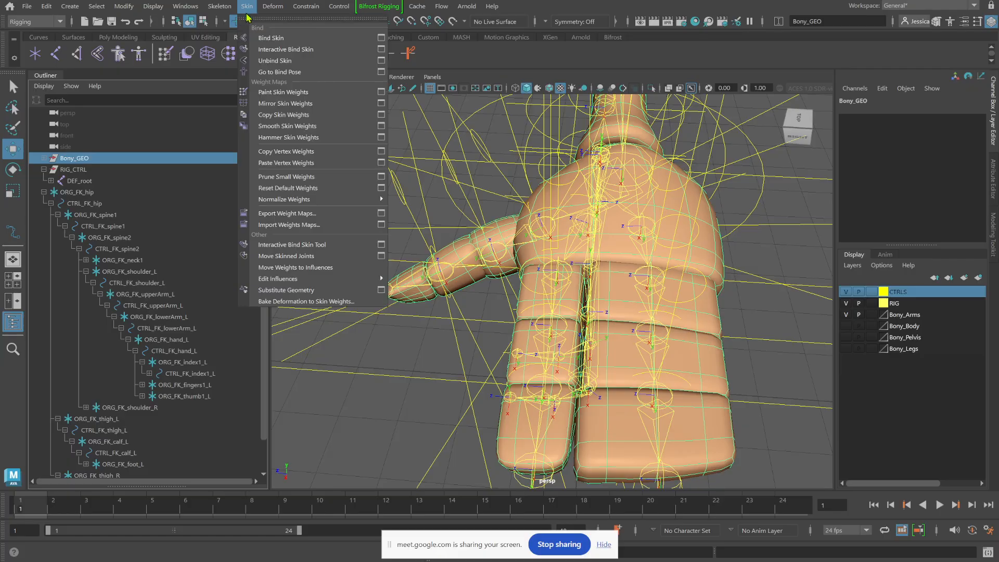
{"action": "left_click", "coordinate": [380, 96]}
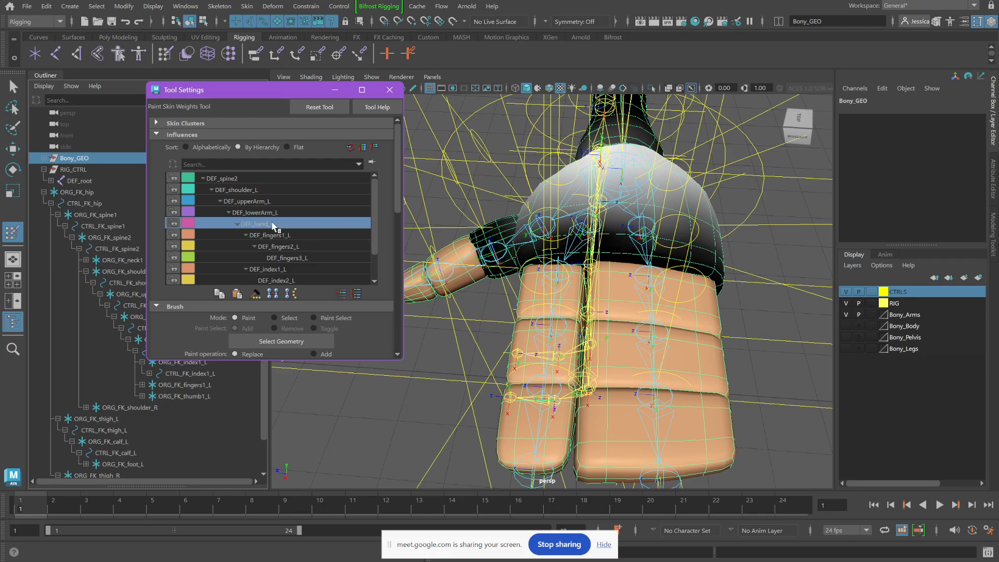
Step: Examine the skin weight maps of DEF_fingers1_L, DEF_fingers2_L and DEF_fingers3_L on the left hand
{"action": "left_click", "coordinate": [275, 236]}
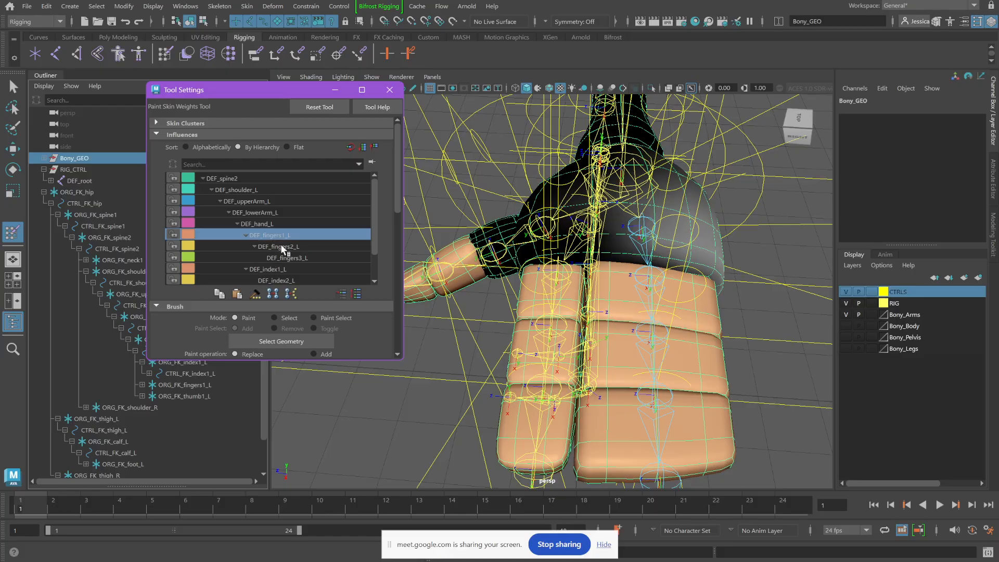
{"action": "left_click", "coordinate": [282, 248]}
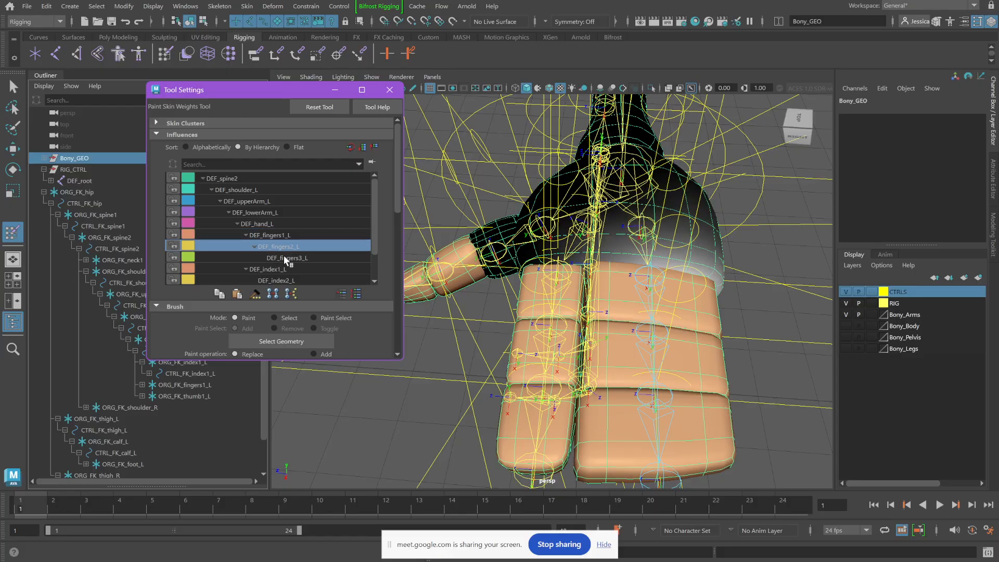
{"action": "left_click", "coordinate": [284, 258]}
{"action": "left_click_drag", "start_coordinate": [563, 257], "coordinate": [606, 274], "text": "alt"}
{"action": "middle_click_drag", "start_coordinate": [654, 237], "coordinate": [562, 309], "text": "alt"}
{"action": "mouse_move", "coordinate": [562, 309]}
{"action": "left_mouse_down", "text": "alt"}
{"action": "mouse_move", "coordinate": [658, 356]}
{"action": "mouse_move", "coordinate": [635, 357]}
{"action": "mouse_move", "coordinate": [486, 286]}
{"action": "mouse_move", "coordinate": [484, 272]}
{"action": "mouse_move", "coordinate": [427, 270]}
{"action": "left_mouse_up", "text": "alt"}
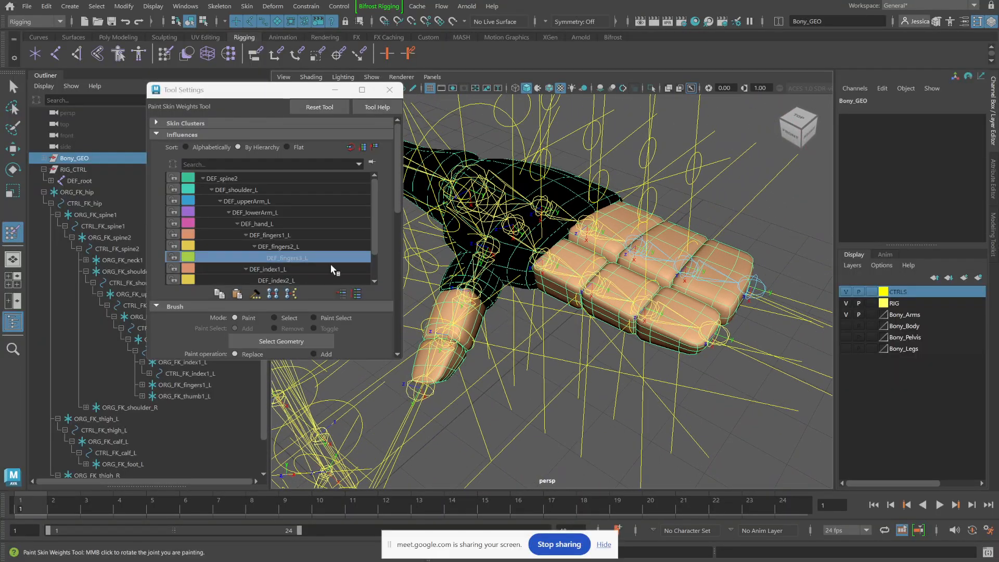
Step: Examine the skin weight maps of DEF_index2_L, DEF_thumb1_L and DEF_thumb3_L on the left hand
{"action": "left_click", "coordinate": [270, 280]}
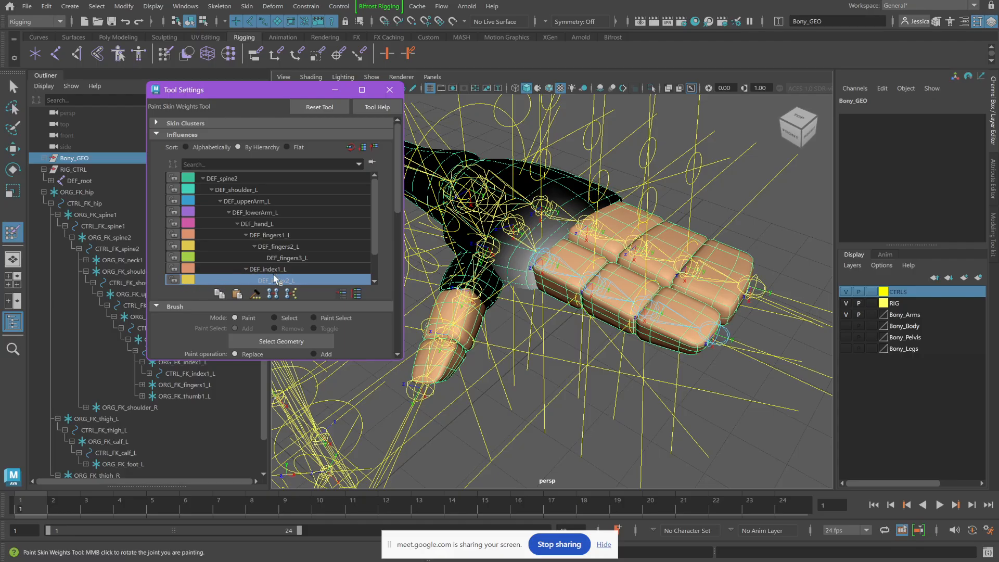
{"action": "scroll", "coordinate": [279, 276], "scroll_direction": "down", "scroll_amount": 3}
{"action": "left_click", "coordinate": [276, 256]}
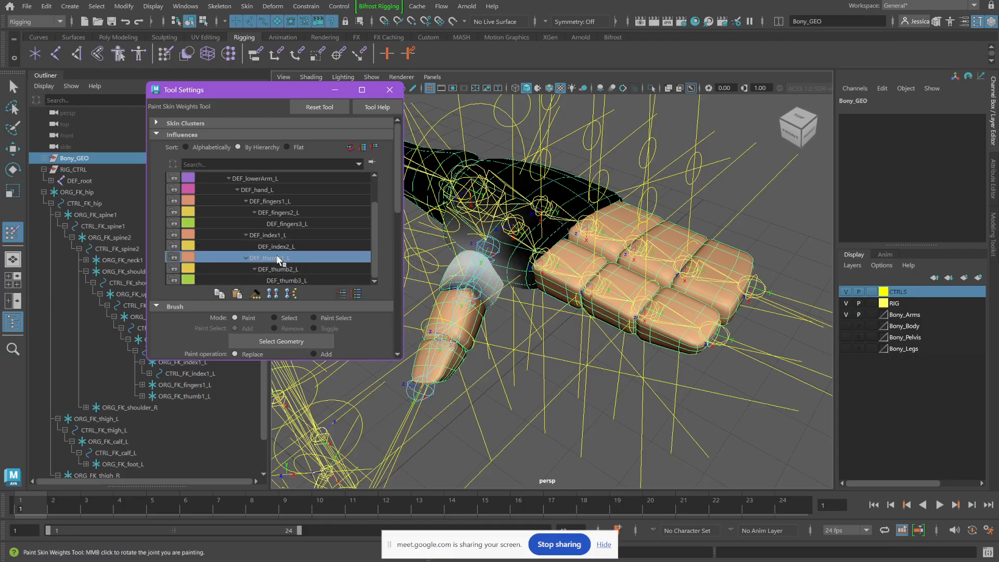
{"action": "left_click", "coordinate": [277, 278]}
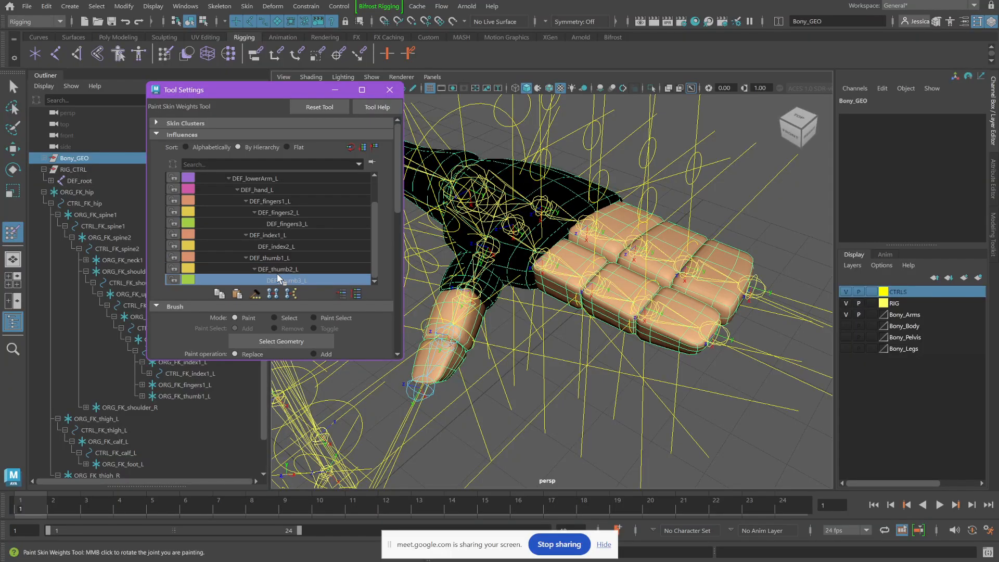
{"action": "scroll", "coordinate": [657, 308], "scroll_direction": "down", "scroll_amount": 10}
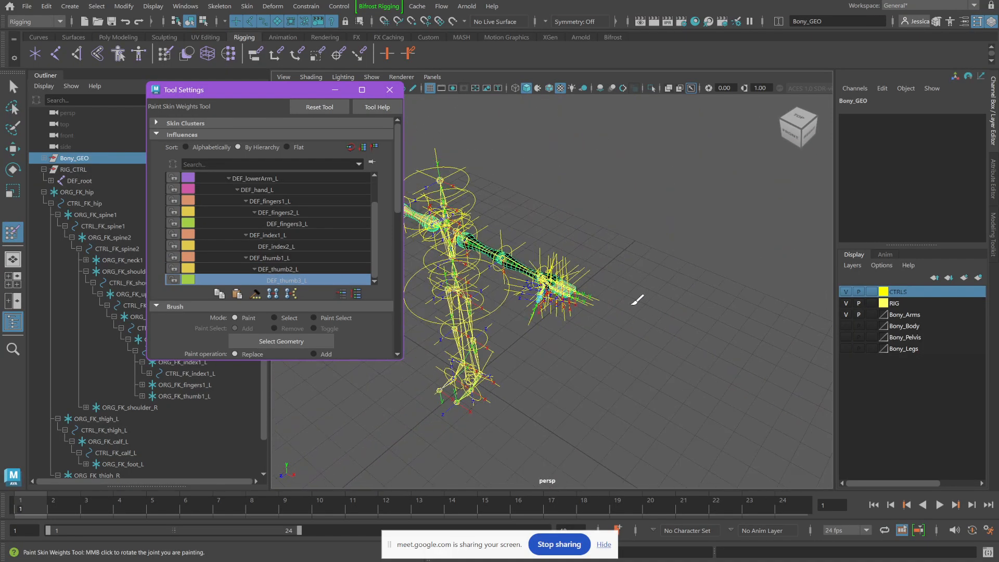
{"action": "scroll", "coordinate": [546, 281], "scroll_direction": "up", "scroll_amount": 10}
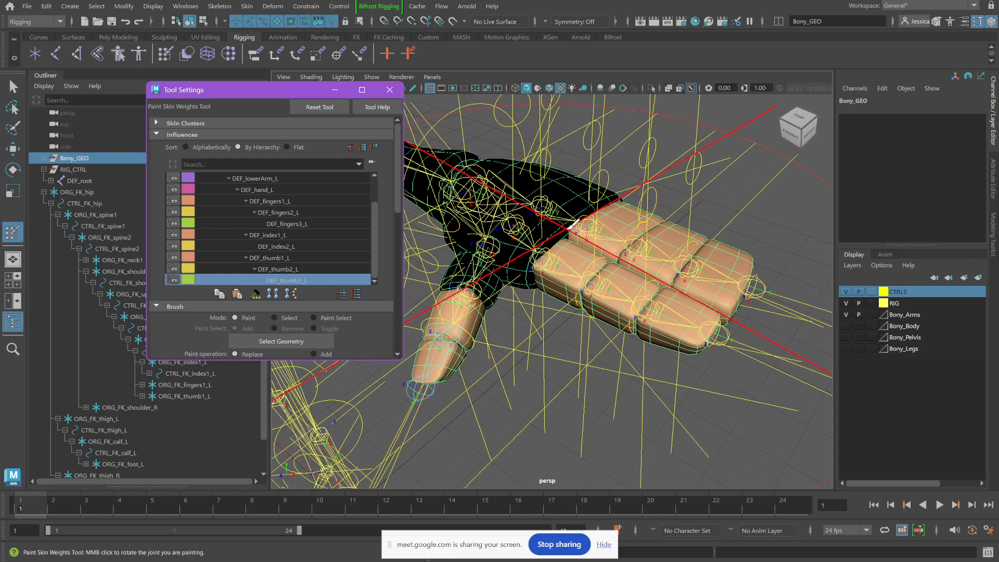
Step: Shrink the weight brush and undo the trial DEF_thumb3_L strokes painted on the left palm
{"action": "left_click", "coordinate": [558, 222]}
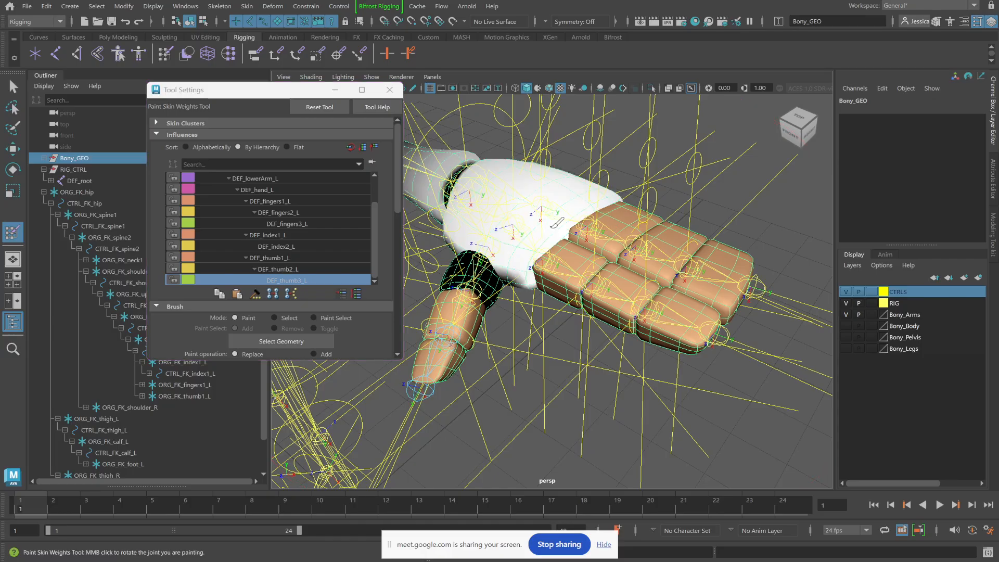
{"action": "key", "text": "ctrl+z"}
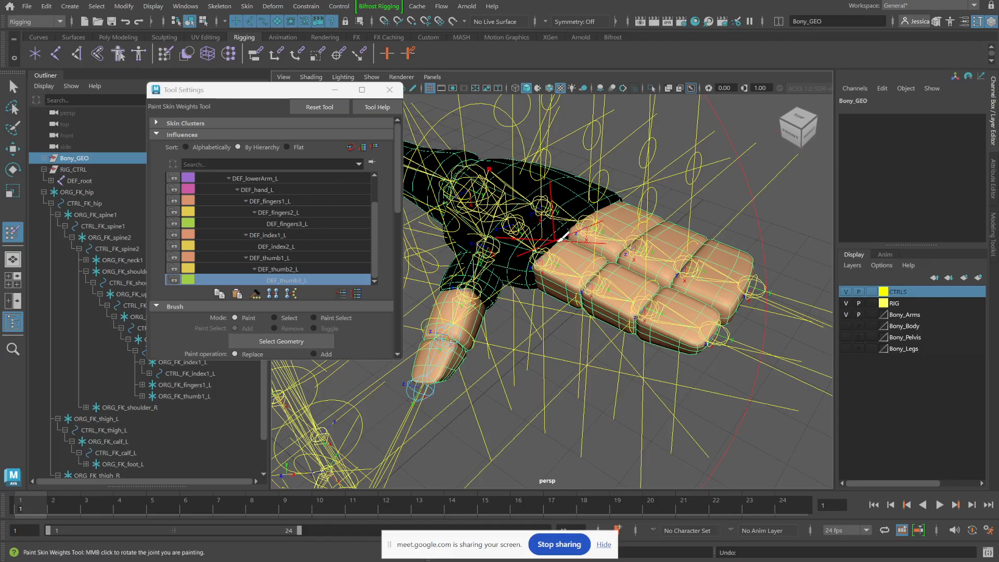
{"action": "left_click_drag", "start_coordinate": [556, 239], "coordinate": [410, 237]}
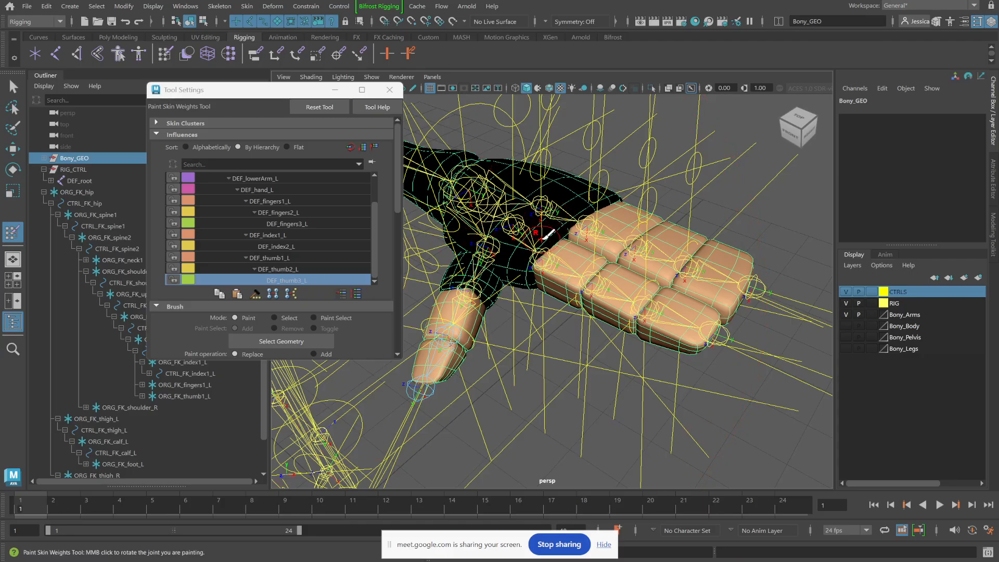
{"action": "left_click_drag", "start_coordinate": [539, 228], "coordinate": [541, 229]}
{"action": "key", "text": "ctrl+z"}
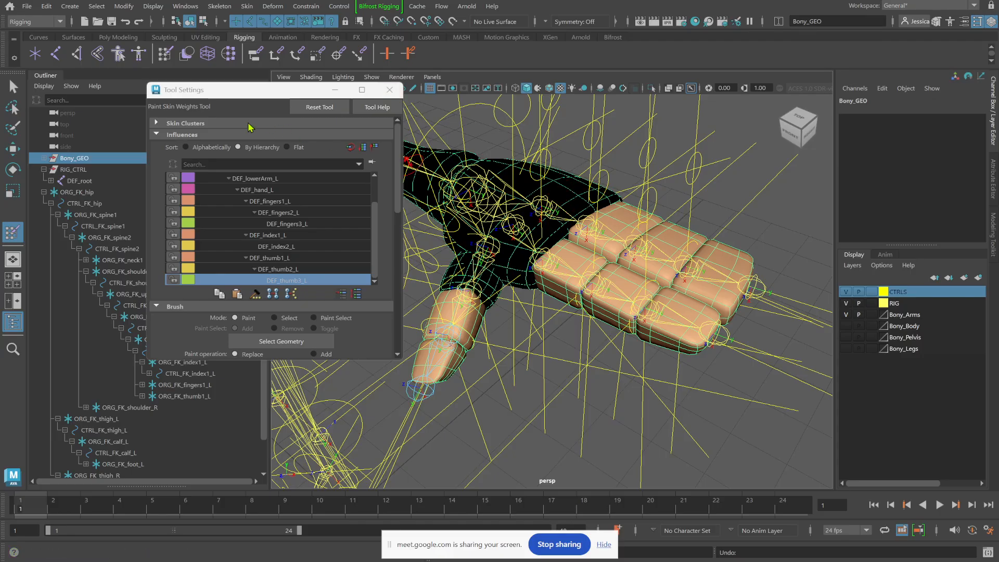
Step: Expand the skin cluster list and select the range of clusters that includes skinCluster14 through skinCluster17
{"action": "left_click", "coordinate": [157, 124]}
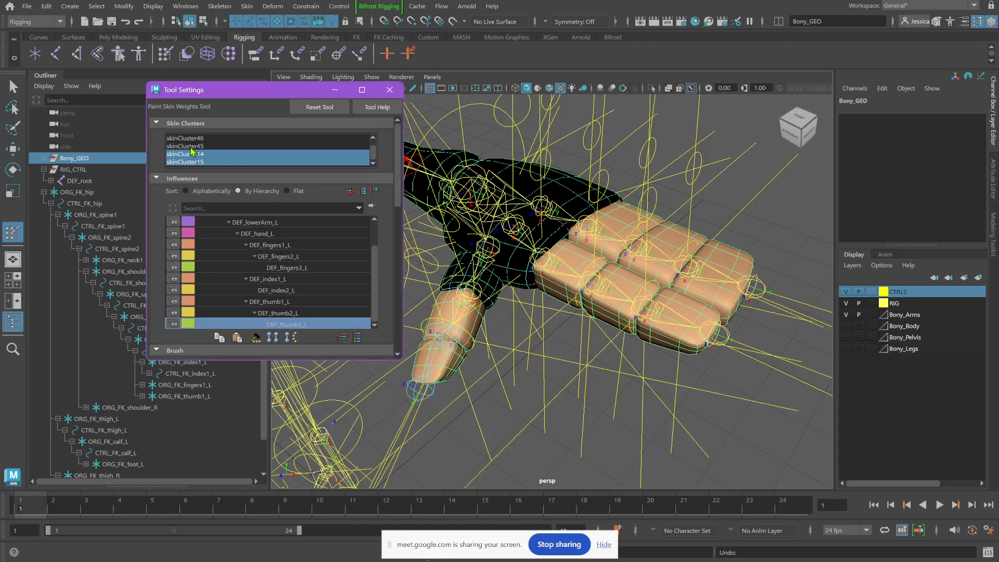
{"action": "left_click", "coordinate": [193, 137]}
{"action": "scroll", "coordinate": [197, 145], "scroll_direction": "up", "scroll_amount": 2}
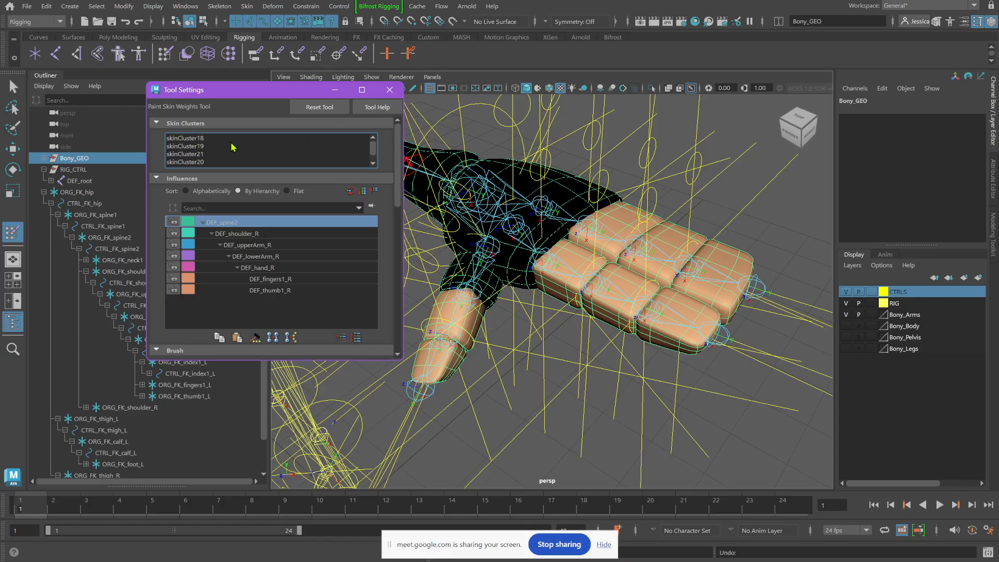
{"action": "left_click", "coordinate": [230, 139]}
{"action": "scroll", "coordinate": [229, 154], "scroll_direction": "down", "scroll_amount": 2}
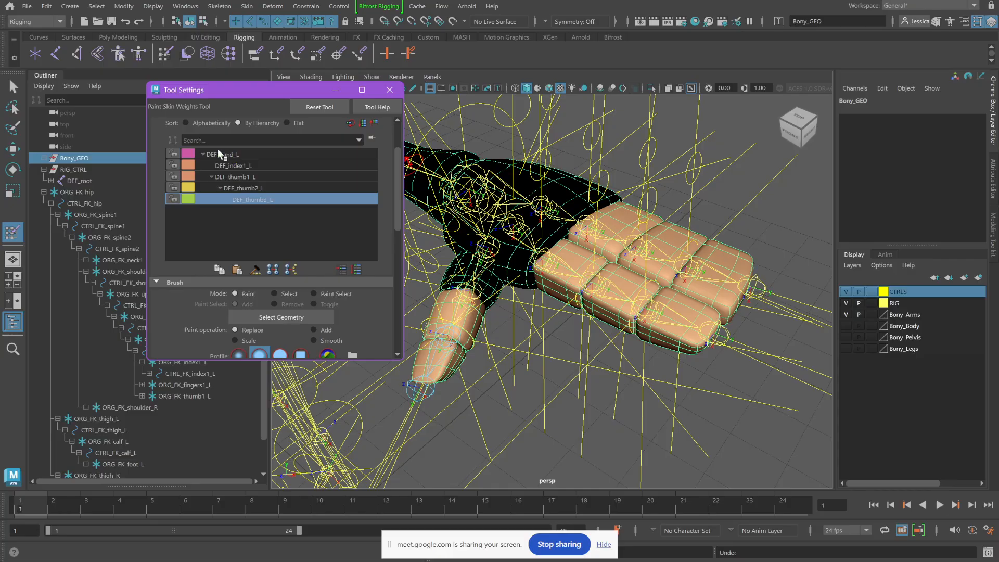
{"action": "scroll", "coordinate": [333, 219], "scroll_direction": "up", "scroll_amount": 1}
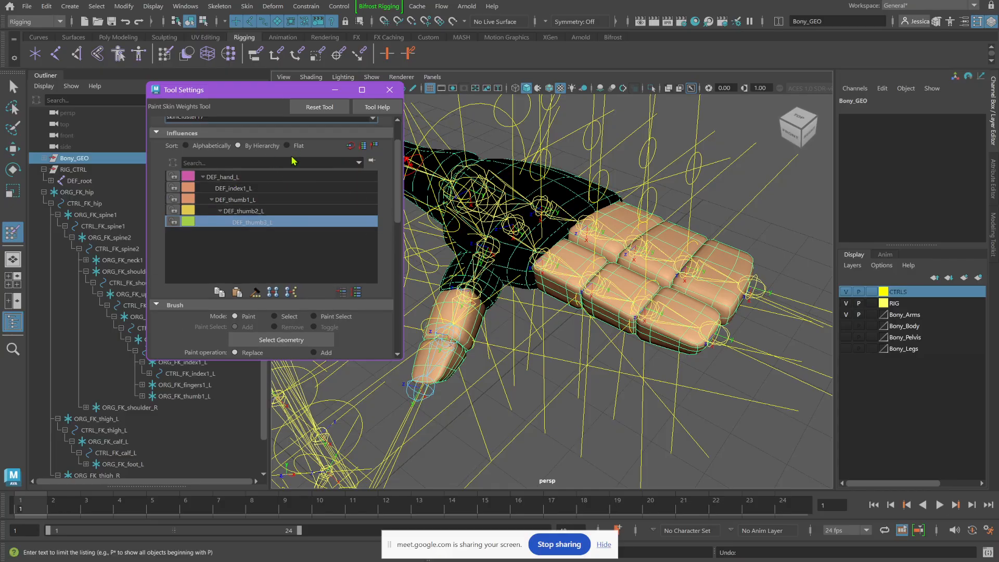
{"action": "scroll", "coordinate": [208, 161], "scroll_direction": "up", "scroll_amount": 1}
{"action": "left_click", "coordinate": [207, 139], "text": "shift"}
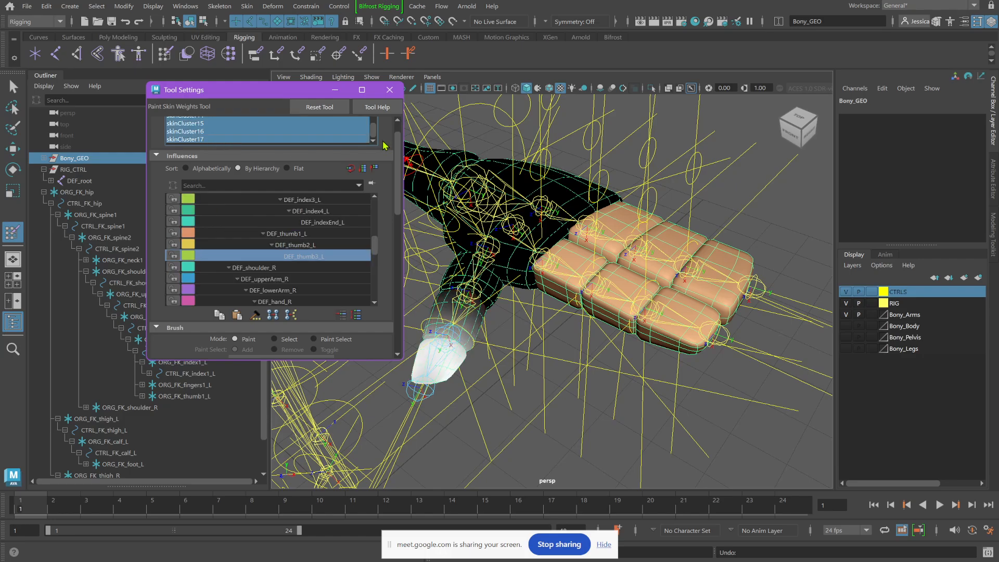
{"action": "scroll", "coordinate": [398, 147], "scroll_direction": "up", "scroll_amount": 1}
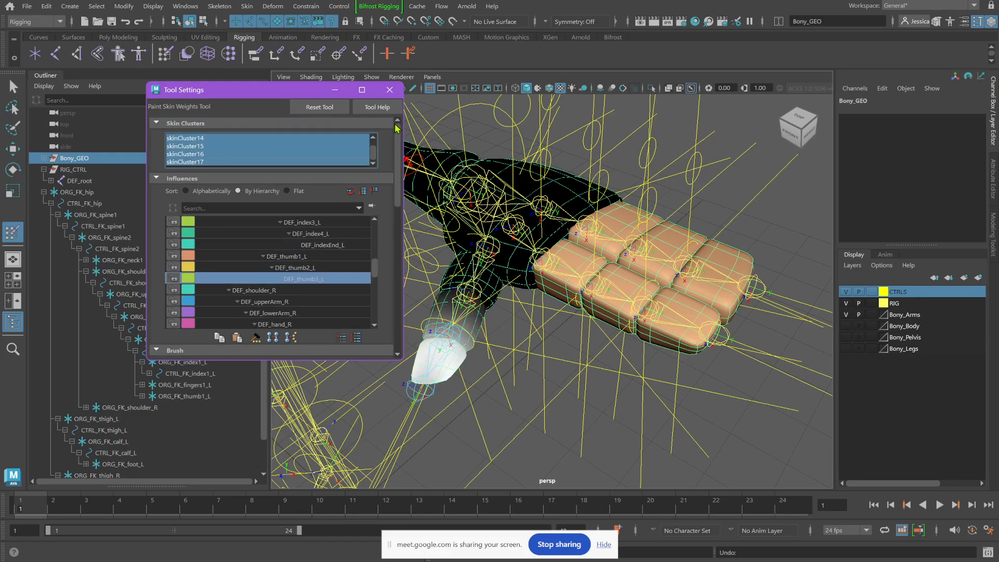
Step: Check the left thumb and index fingertip influences and make DEF_index3_L the active influence for painting
{"action": "left_click", "coordinate": [307, 266]}
{"action": "left_click", "coordinate": [304, 246]}
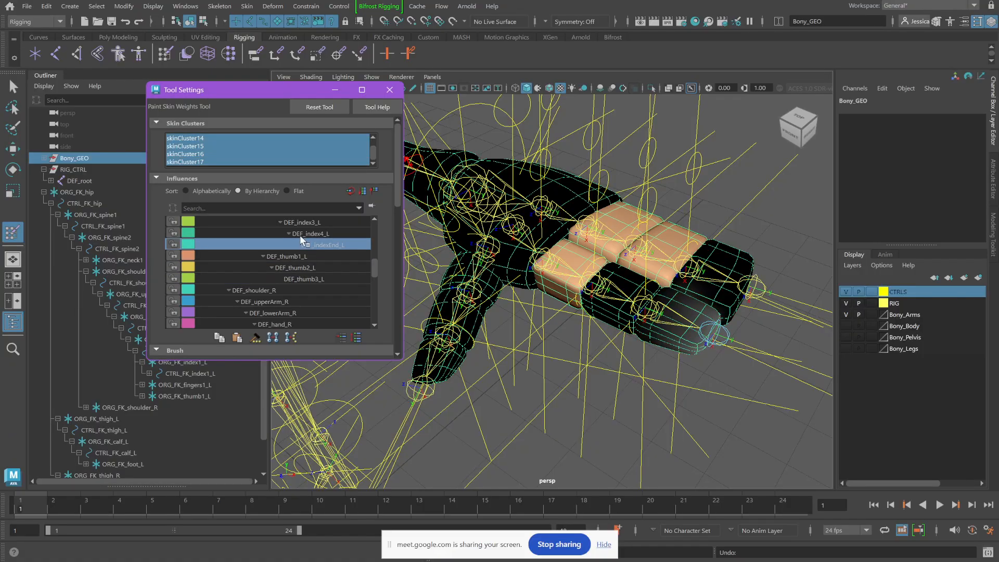
{"action": "left_click", "coordinate": [305, 234]}
{"action": "left_click", "coordinate": [319, 223]}
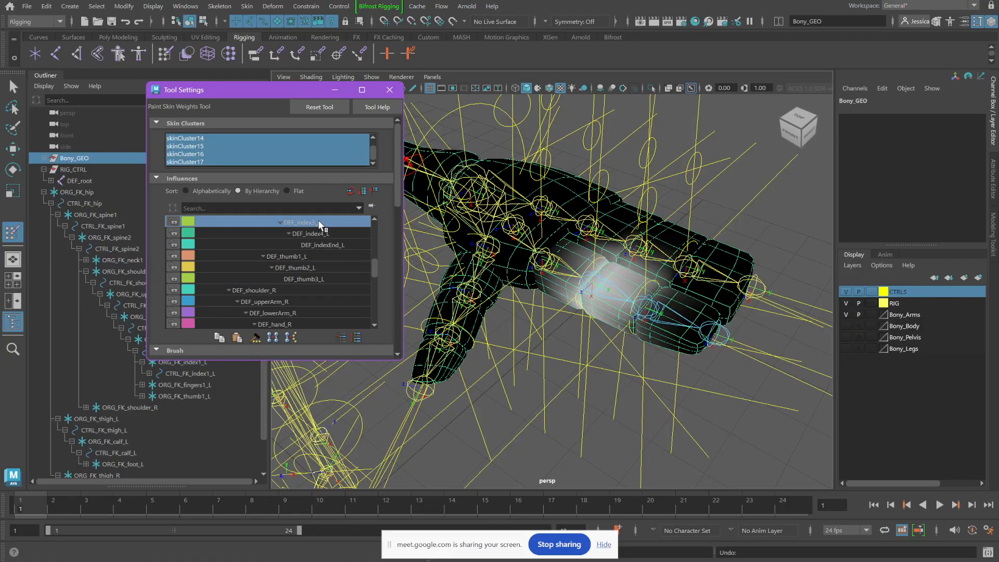
{"action": "left_click_drag", "start_coordinate": [713, 311], "coordinate": [685, 322], "text": "alt"}
{"action": "right_click_drag", "start_coordinate": [685, 322], "coordinate": [773, 357], "text": "alt"}
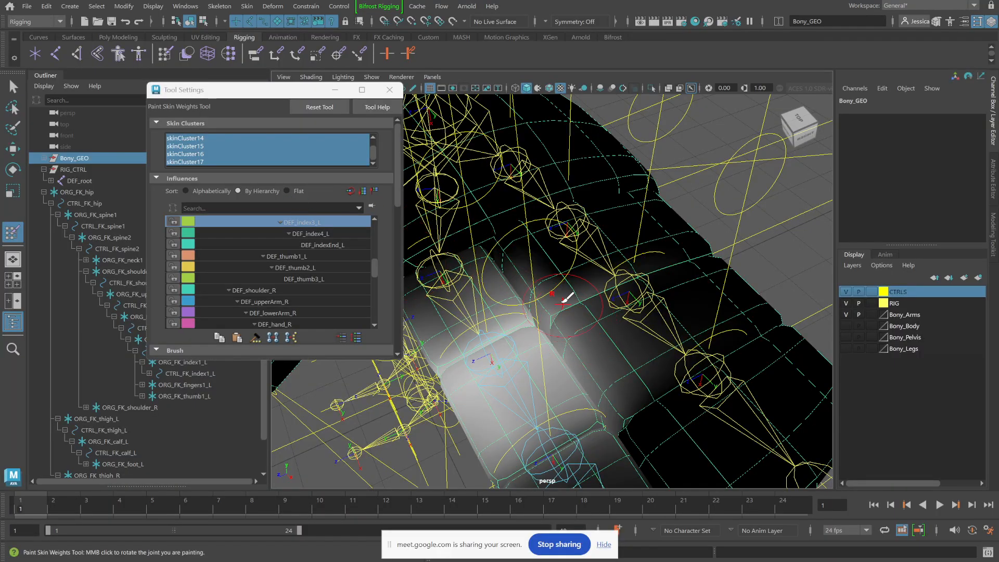
Step: Set the brush value to 0 with Replace and paint DEF_index3_L weight off the finger section beside the left index finger
{"action": "scroll", "coordinate": [366, 221], "scroll_direction": "down", "scroll_amount": 3}
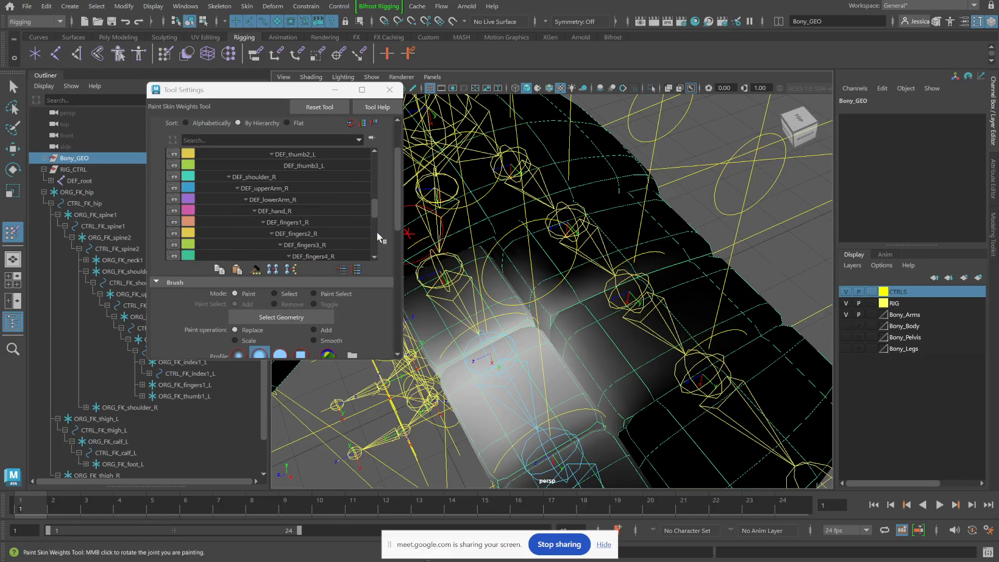
{"action": "scroll", "coordinate": [376, 233], "scroll_direction": "down", "scroll_amount": 5}
{"action": "scroll", "coordinate": [359, 292], "scroll_direction": "down", "scroll_amount": 2}
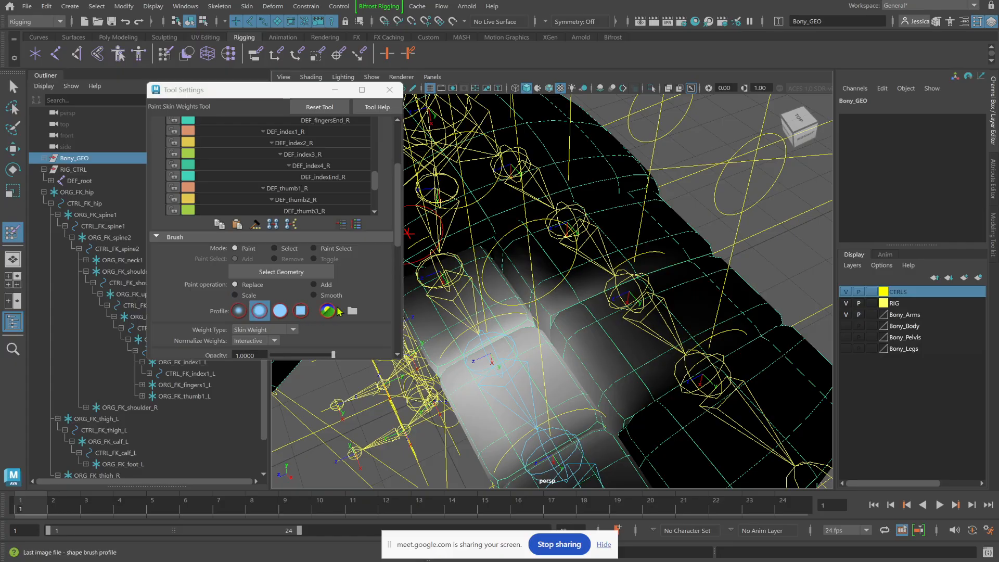
{"action": "scroll", "coordinate": [363, 298], "scroll_direction": "down", "scroll_amount": 2}
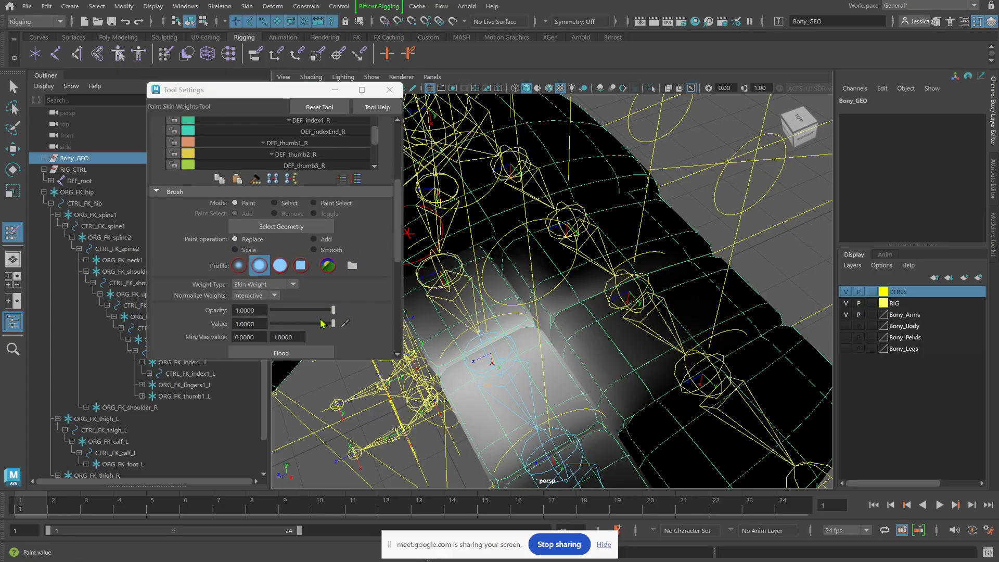
{"action": "left_click_drag", "start_coordinate": [333, 324], "coordinate": [267, 323]}
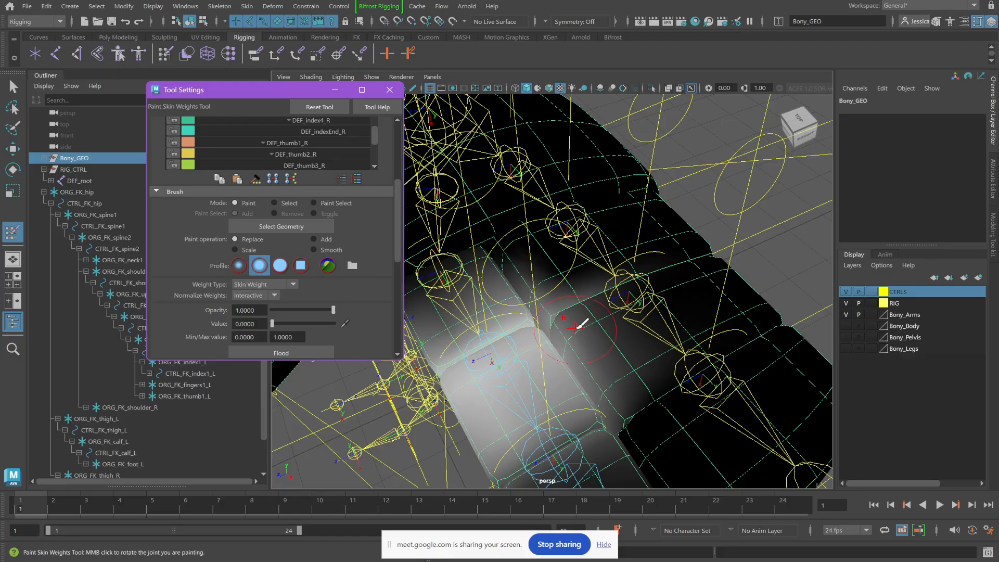
{"action": "mouse_move", "coordinate": [578, 329]}
{"action": "left_mouse_down"}
{"action": "mouse_move", "coordinate": [617, 372]}
{"action": "mouse_move", "coordinate": [602, 335]}
{"action": "mouse_move", "coordinate": [536, 299]}
{"action": "mouse_move", "coordinate": [575, 330]}
{"action": "mouse_move", "coordinate": [602, 376]}
{"action": "left_mouse_up"}
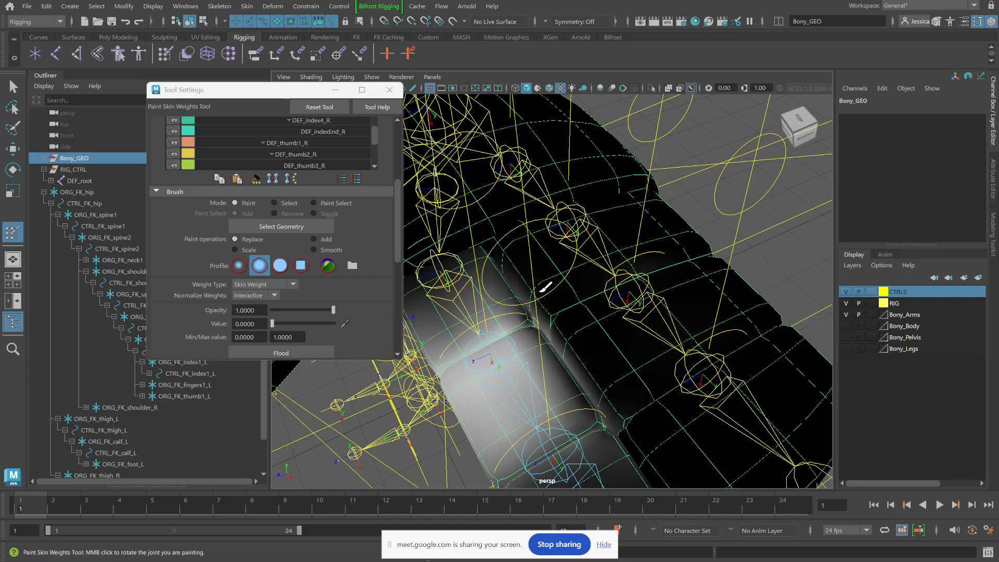
{"action": "scroll", "coordinate": [548, 282], "scroll_direction": "down", "scroll_amount": 7}
{"action": "scroll", "coordinate": [548, 282], "scroll_direction": "up", "scroll_amount": 4}
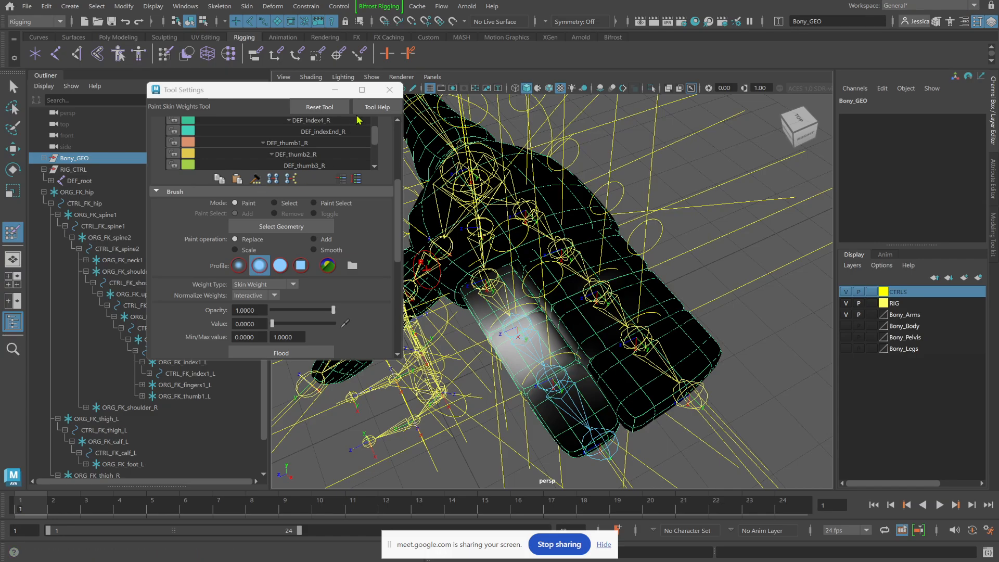
Step: Close the weight painting settings and return to the Move tool to view the left hand shaded normally
{"action": "left_click", "coordinate": [389, 89]}
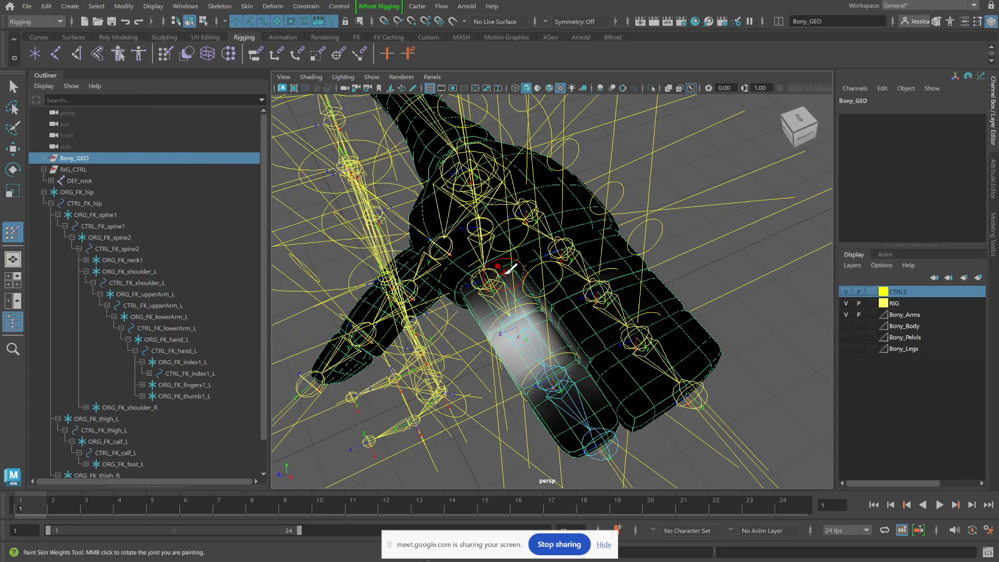
{"action": "key", "text": "w"}
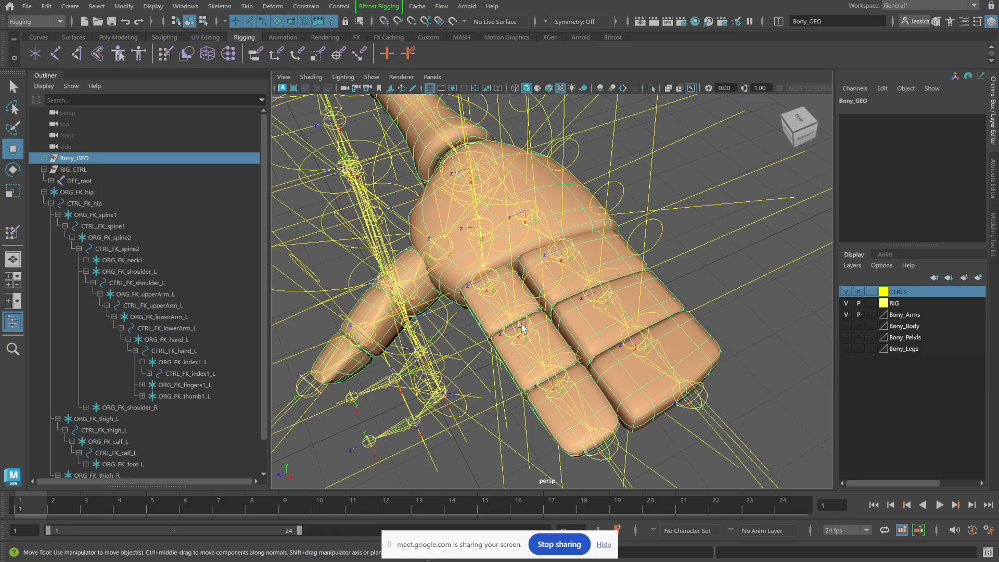
{"action": "mouse_move", "coordinate": [523, 328]}
{"action": "left_mouse_down", "text": "alt"}
{"action": "mouse_move", "coordinate": [515, 339]}
{"action": "mouse_move", "coordinate": [521, 330]}
{"action": "left_mouse_up", "text": "alt"}
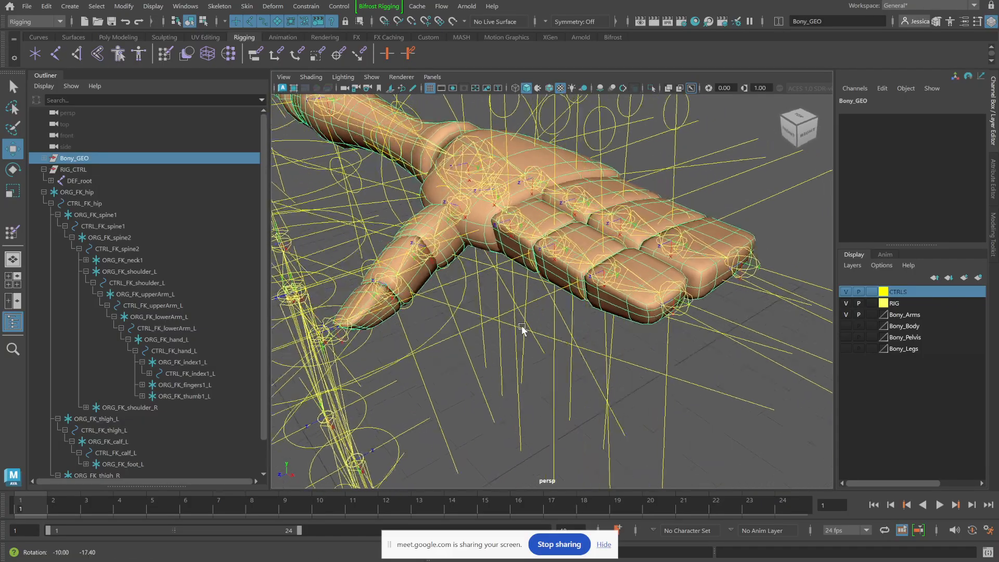
Step: Test-rotate CTRL_FK_index3_L to check how the left index fingertip deforms, and undo the rotation
{"action": "left_click", "coordinate": [560, 135]}
{"action": "key", "text": "e"}
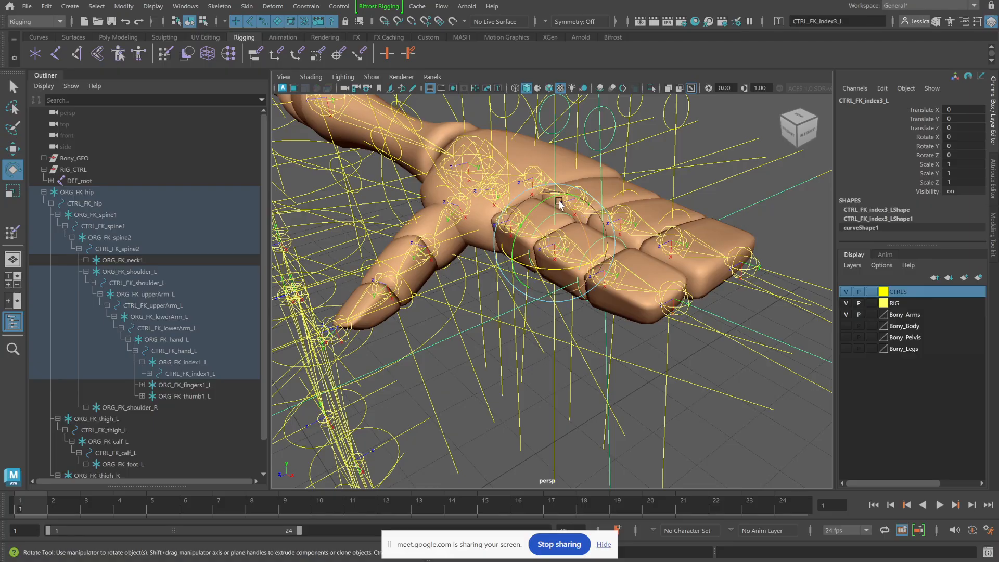
{"action": "mouse_move", "coordinate": [573, 218]}
{"action": "left_mouse_down"}
{"action": "mouse_move", "coordinate": [577, 260]}
{"action": "mouse_move", "coordinate": [568, 212]}
{"action": "left_mouse_up"}
{"action": "key", "text": "ctrl+z"}
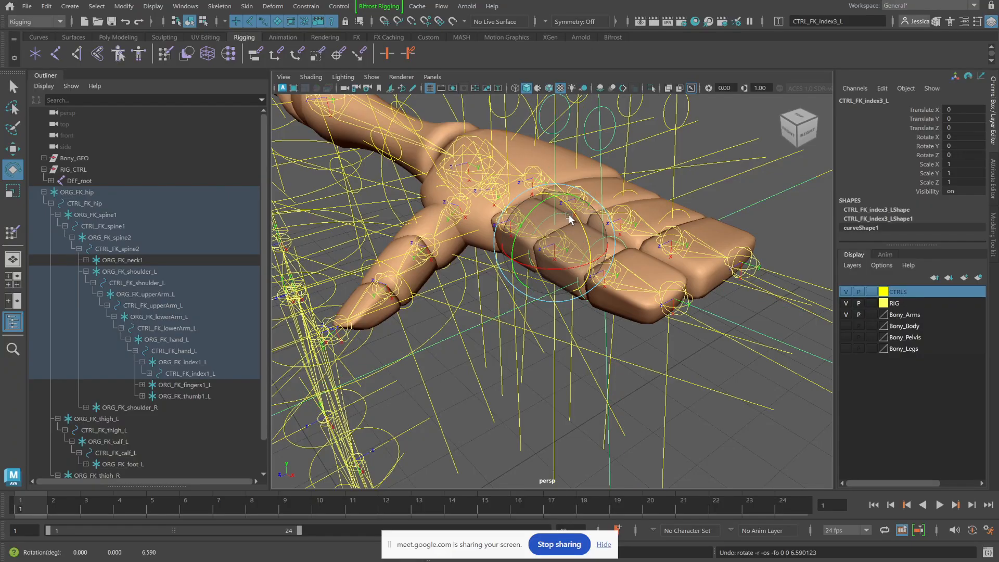
{"action": "left_click", "coordinate": [611, 280]}
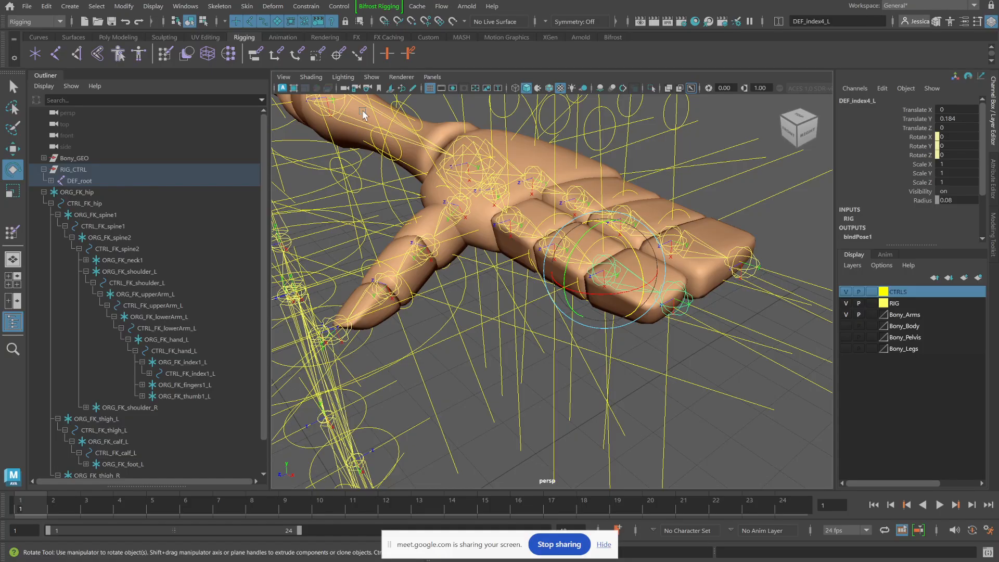
Step: Test-rotate CTRL_FK_spine1 to see the arms follow the lower spine control, and undo the rotation
{"action": "left_click_drag", "start_coordinate": [424, 246], "coordinate": [409, 210], "text": "alt"}
{"action": "middle_click_drag", "start_coordinate": [410, 209], "coordinate": [665, 196], "text": "alt"}
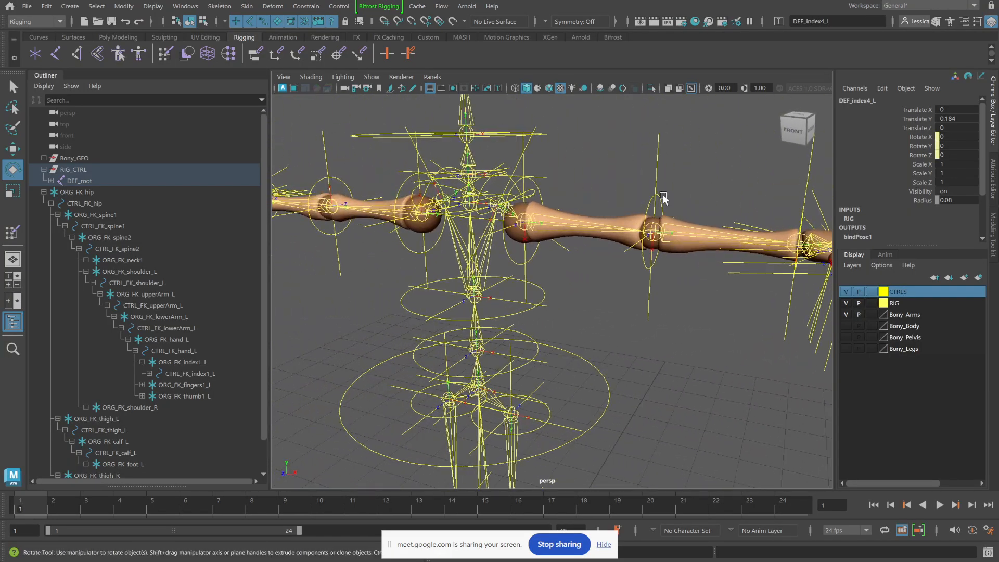
{"action": "right_click_drag", "start_coordinate": [664, 196], "coordinate": [592, 182], "text": "alt"}
{"action": "middle_click_drag", "start_coordinate": [522, 235], "coordinate": [591, 227], "text": "alt"}
{"action": "left_click_drag", "start_coordinate": [592, 227], "coordinate": [525, 213], "text": "alt"}
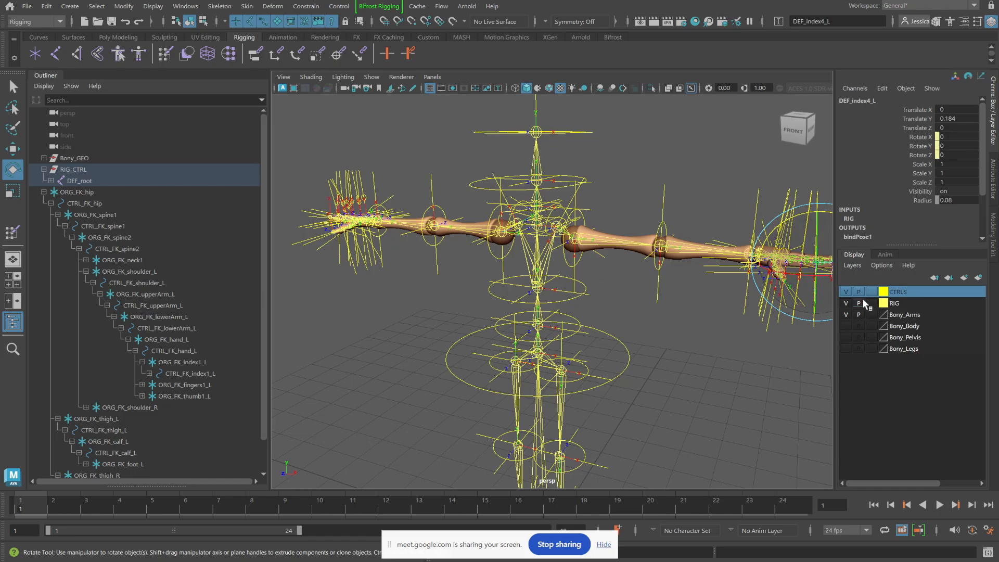
{"action": "middle_click_drag", "start_coordinate": [664, 325], "coordinate": [593, 252], "text": "alt"}
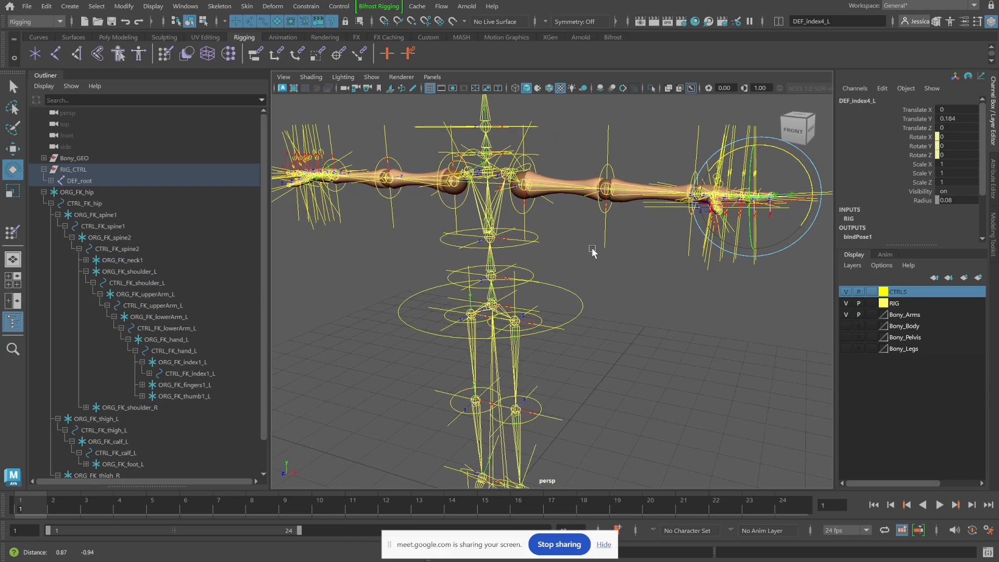
{"action": "right_click_drag", "start_coordinate": [593, 252], "coordinate": [535, 223], "text": "alt"}
{"action": "left_click", "coordinate": [575, 297]}
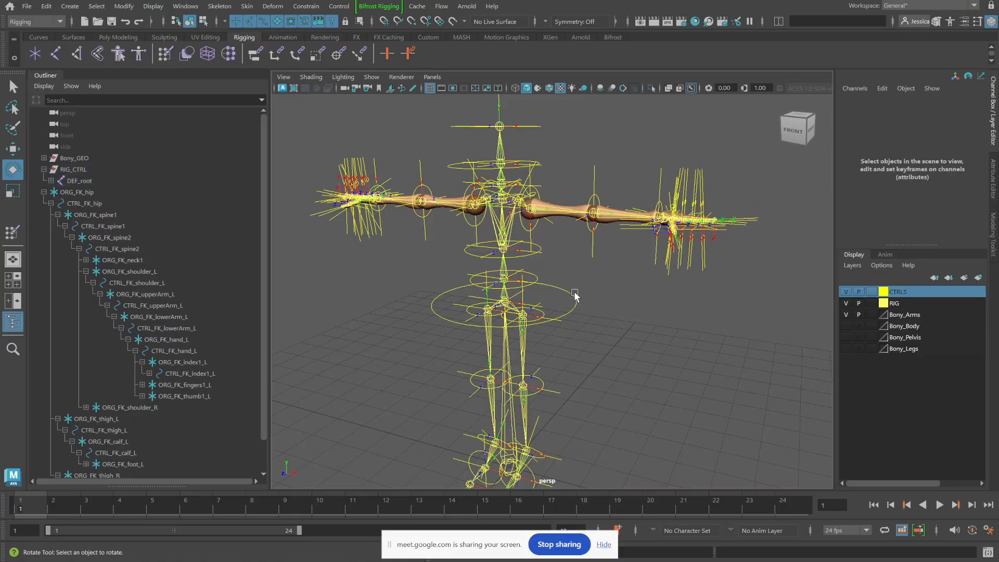
{"action": "left_click", "coordinate": [535, 280]}
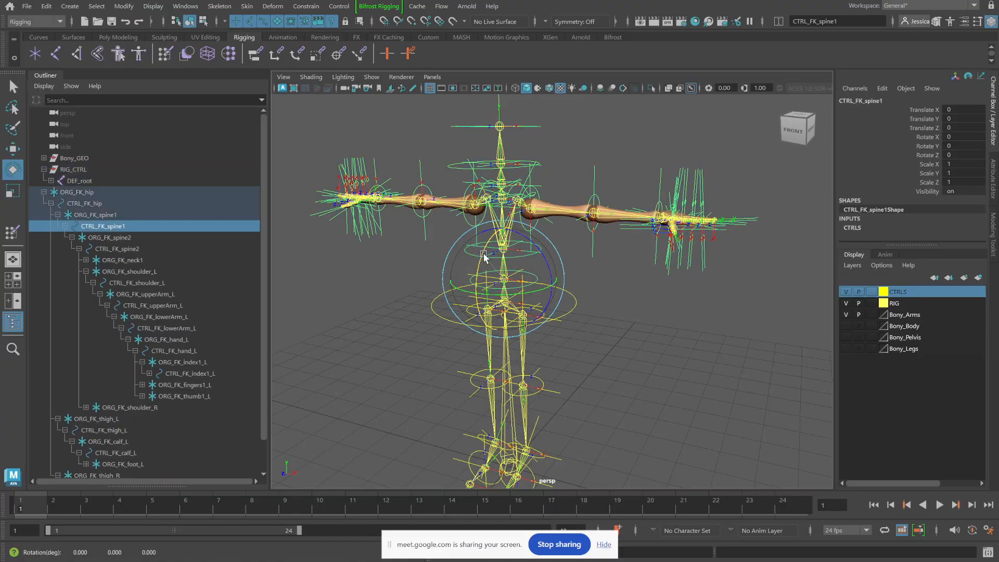
{"action": "left_click_drag", "start_coordinate": [484, 258], "coordinate": [632, 305]}
{"action": "key", "text": "ctrl+z"}
Step: Make the Bony_Body, Bony_Pelvis and Bony_Legs display layers visible
{"action": "right_click_drag", "start_coordinate": [599, 286], "coordinate": [635, 274], "text": "alt"}
{"action": "middle_click_drag", "start_coordinate": [635, 274], "coordinate": [514, 239], "text": "alt"}
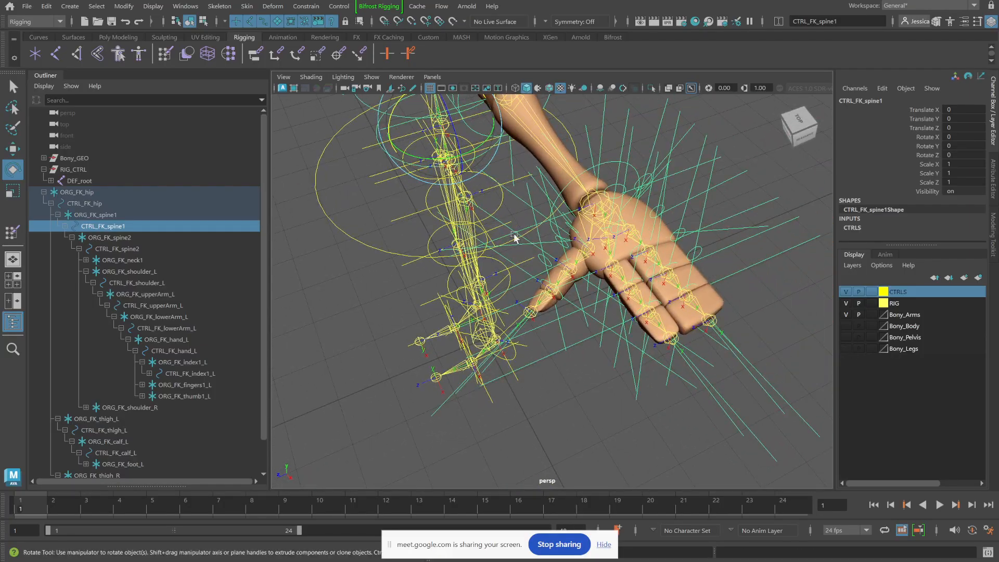
{"action": "left_click", "coordinate": [846, 325]}
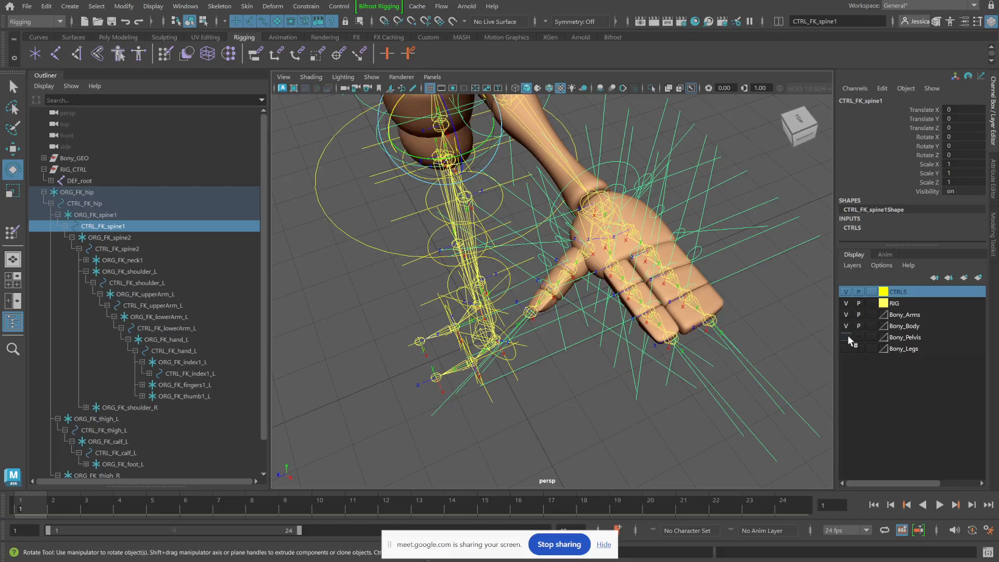
{"action": "left_click", "coordinate": [847, 337]}
{"action": "left_click", "coordinate": [848, 348]}
{"action": "left_click", "coordinate": [846, 349]}
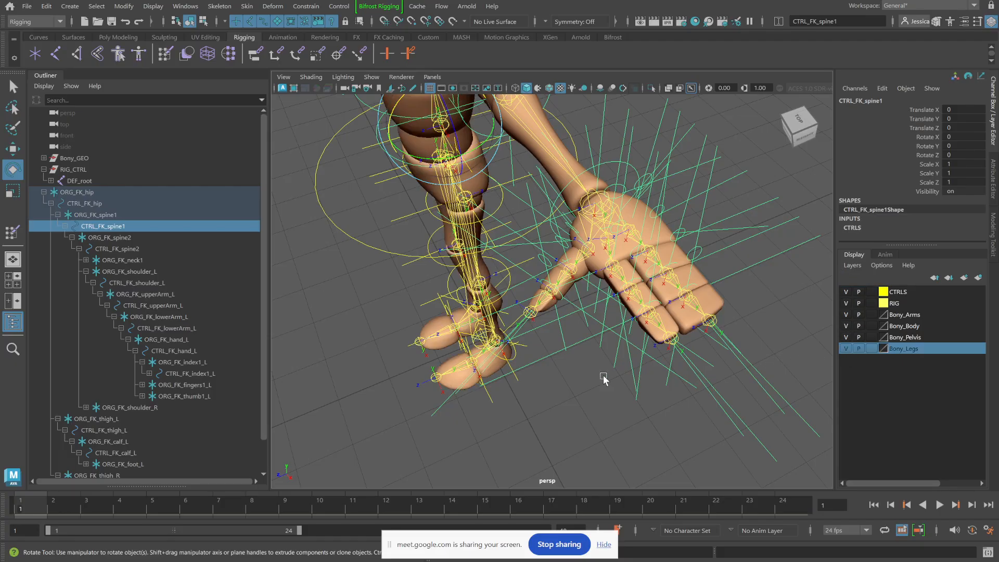
Step: Test-rotate CTRL_FK_spine2 to check the upper body's deformation with the full geometry shown, and undo the rotation
{"action": "left_click_drag", "start_coordinate": [602, 375], "coordinate": [520, 322], "text": "alt"}
{"action": "middle_click_drag", "start_coordinate": [520, 323], "coordinate": [644, 311], "text": "alt"}
{"action": "right_click_drag", "start_coordinate": [644, 311], "coordinate": [518, 277], "text": "alt"}
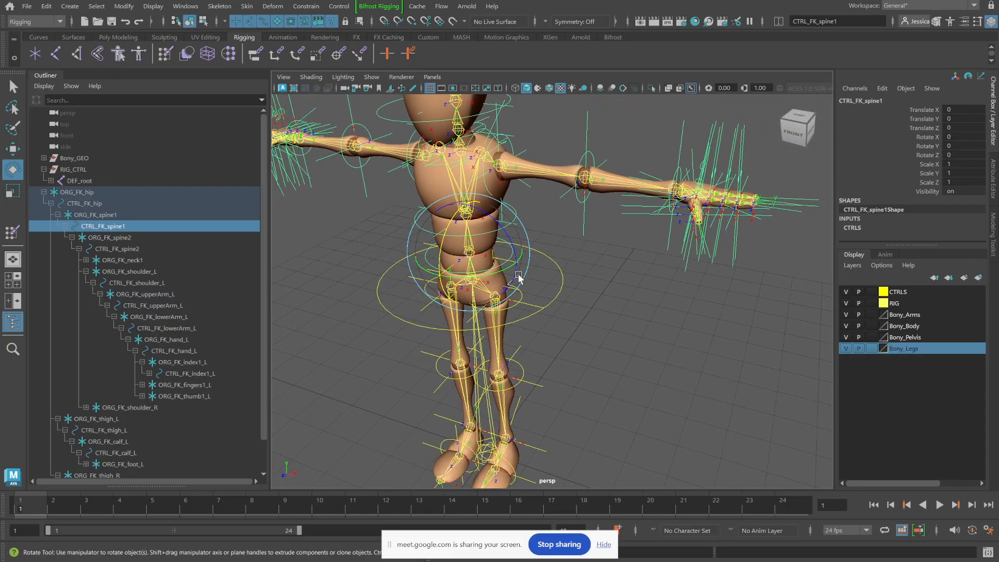
{"action": "left_click", "coordinate": [564, 222]}
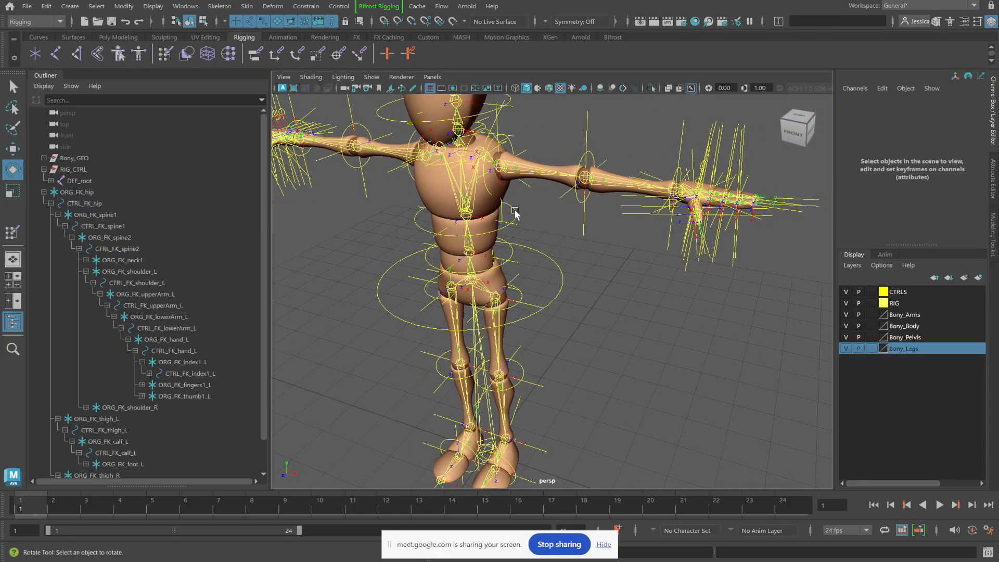
{"action": "left_click", "coordinate": [456, 205]}
{"action": "left_click_drag", "start_coordinate": [438, 197], "coordinate": [523, 195]}
{"action": "key", "text": "ctrl+z"}
Step: Test-rotate CTRL_FK_fingers3_L to check the left fingertips' deformation, and undo the rotation
{"action": "left_click_drag", "start_coordinate": [583, 212], "coordinate": [547, 221], "text": "alt"}
{"action": "right_click_drag", "start_coordinate": [576, 219], "coordinate": [638, 250], "text": "alt"}
{"action": "middle_click_drag", "start_coordinate": [638, 250], "coordinate": [499, 249], "text": "alt"}
{"action": "right_click_drag", "start_coordinate": [499, 249], "coordinate": [638, 254], "text": "alt"}
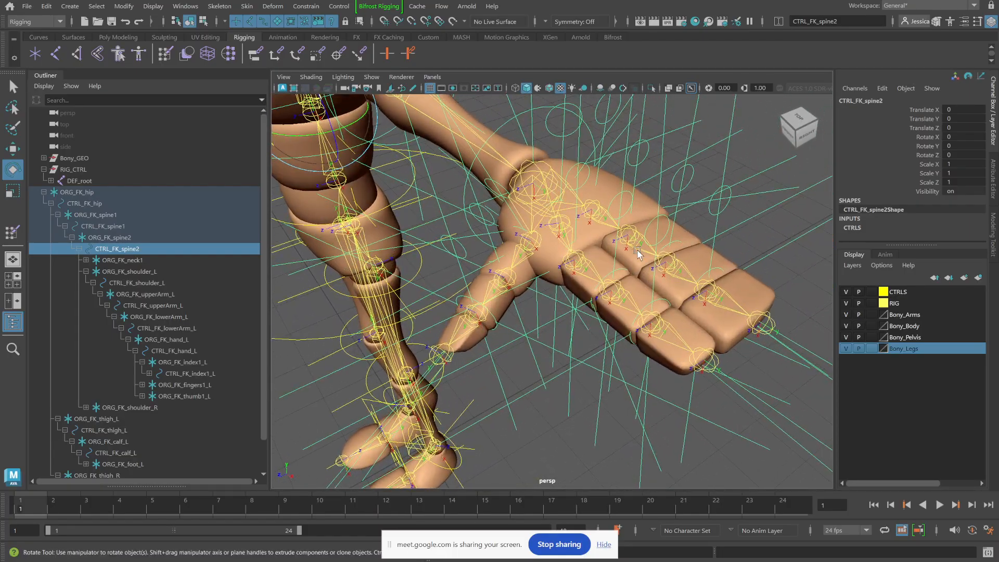
{"action": "left_click", "coordinate": [688, 178]}
{"action": "left_click_drag", "start_coordinate": [689, 235], "coordinate": [655, 247]}
{"action": "key", "text": "ctrl+z"}
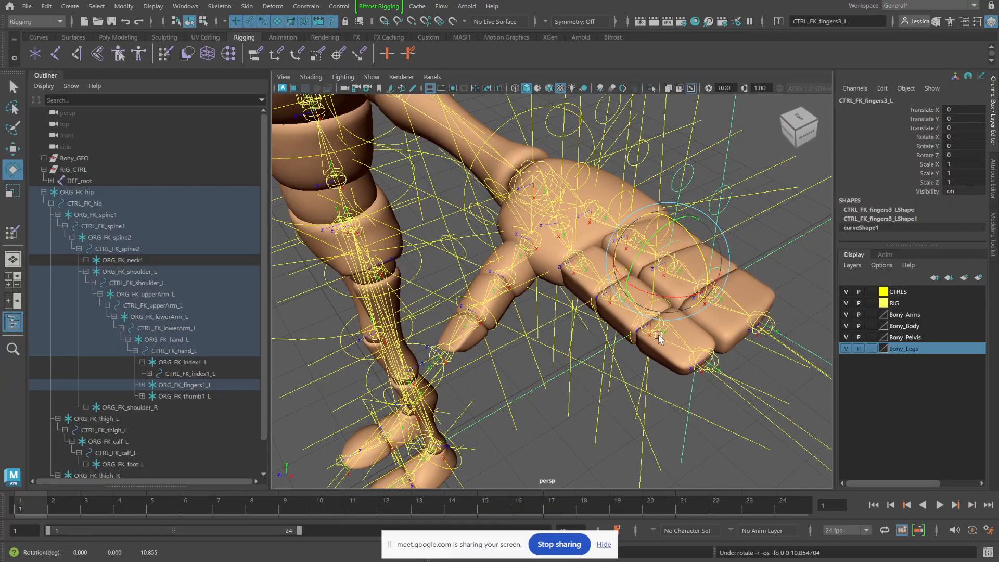
Step: Test-bend the right elbow by rotating CTRL_FK_lowerArm_R about 78° in X, try a second rotation, and undo both
{"action": "middle_click_drag", "start_coordinate": [515, 286], "coordinate": [625, 318], "text": "alt"}
{"action": "middle_click_drag", "start_coordinate": [391, 246], "coordinate": [557, 244], "text": "alt"}
{"action": "mouse_move", "coordinate": [558, 245]}
{"action": "left_mouse_down", "text": "alt"}
{"action": "mouse_move", "coordinate": [523, 337]}
{"action": "mouse_move", "coordinate": [653, 316]}
{"action": "mouse_move", "coordinate": [495, 300]}
{"action": "mouse_move", "coordinate": [563, 258]}
{"action": "left_mouse_up", "text": "alt"}
{"action": "right_click_drag", "start_coordinate": [563, 259], "coordinate": [807, 361], "text": "alt"}
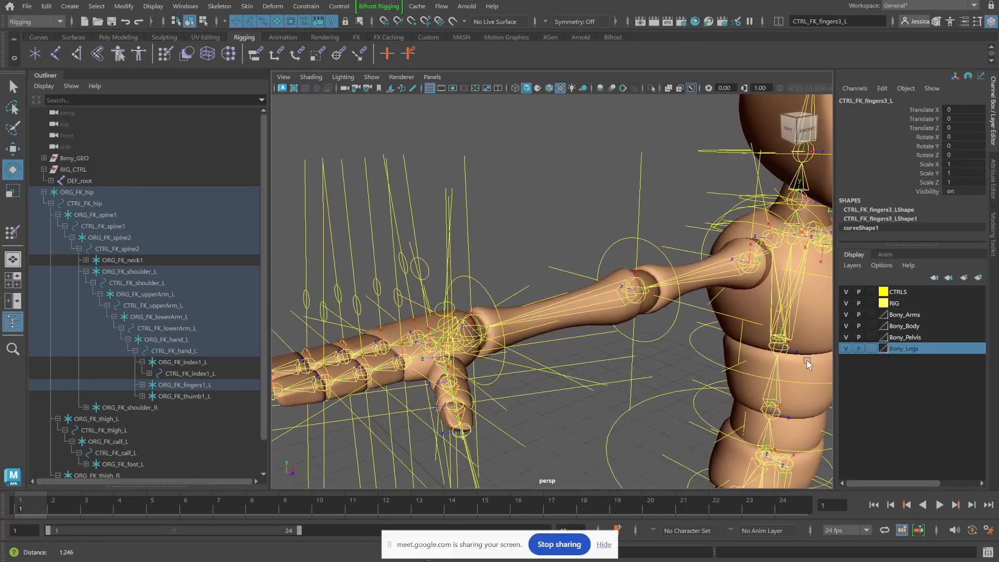
{"action": "middle_click_drag", "start_coordinate": [521, 289], "coordinate": [480, 255], "text": "alt"}
{"action": "left_click", "coordinate": [581, 217]}
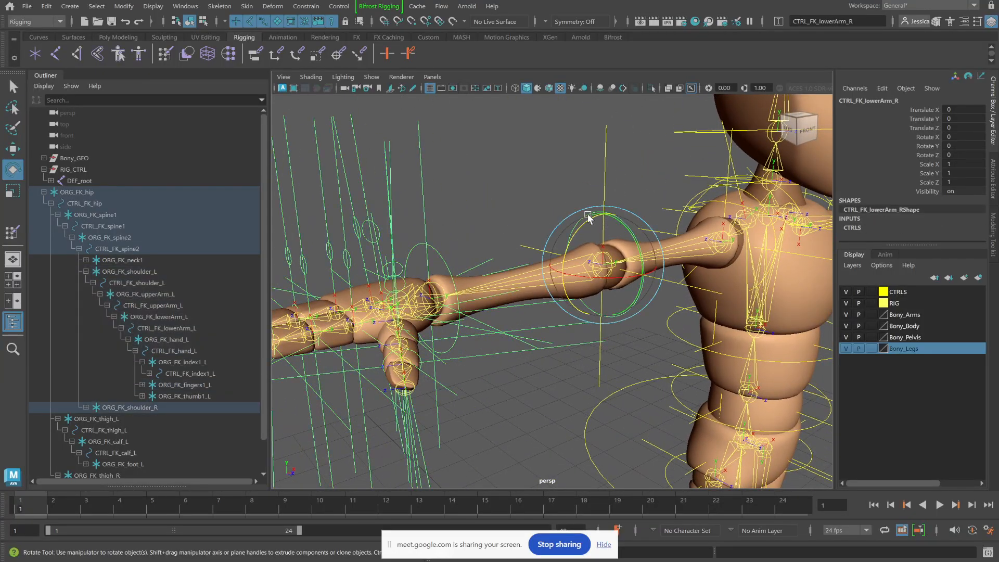
{"action": "left_click_drag", "start_coordinate": [609, 277], "coordinate": [684, 286]}
{"action": "left_click_drag", "start_coordinate": [610, 205], "coordinate": [570, 286], "text": "alt"}
{"action": "right_click_drag", "start_coordinate": [570, 286], "coordinate": [182, 432], "text": "alt"}
{"action": "middle_click_drag", "start_coordinate": [560, 196], "coordinate": [520, 354], "text": "alt"}
{"action": "middle_click_drag", "start_coordinate": [526, 241], "coordinate": [463, 317], "text": "alt"}
{"action": "left_click_drag", "start_coordinate": [414, 345], "coordinate": [450, 277], "text": "alt"}
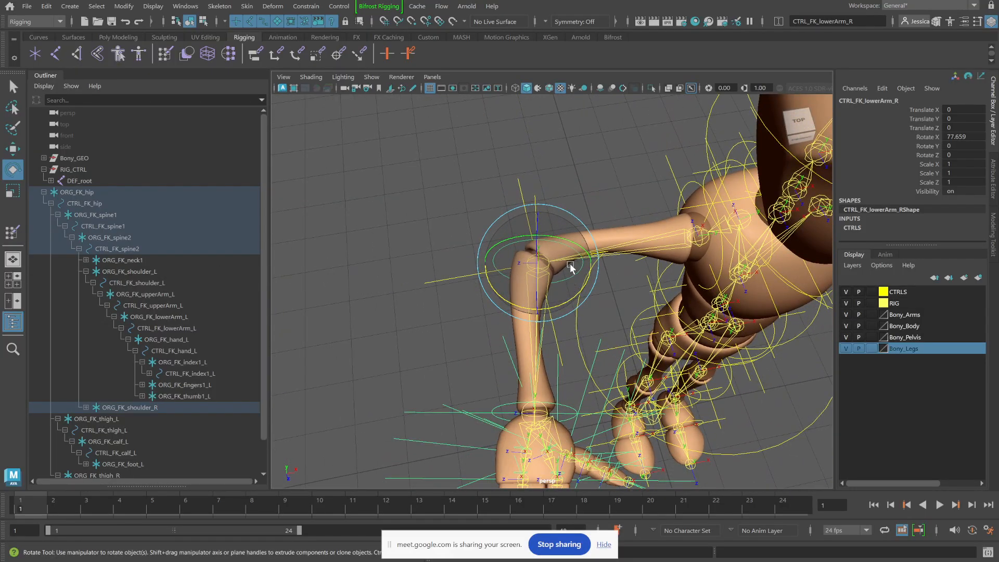
{"action": "key", "text": "ctrl+z"}
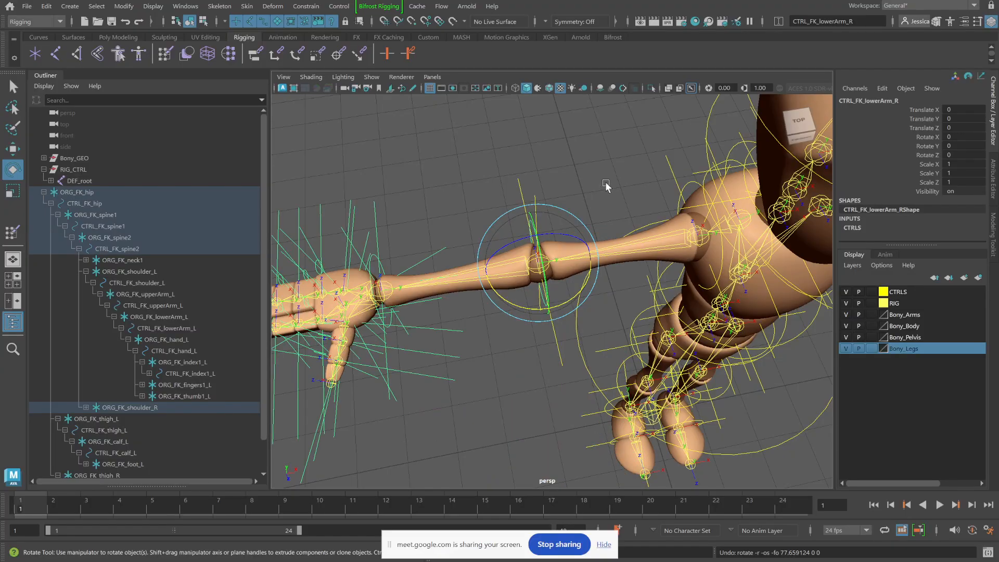
{"action": "left_click_drag", "start_coordinate": [521, 302], "coordinate": [489, 238]}
{"action": "key", "text": "ctrl+z"}
Step: Select the DEF_lowerArm_R joint and view the right elbow from above
{"action": "middle_click_drag", "start_coordinate": [490, 239], "coordinate": [500, 138], "text": "alt"}
{"action": "right_click_drag", "start_coordinate": [499, 139], "coordinate": [608, 272], "text": "alt"}
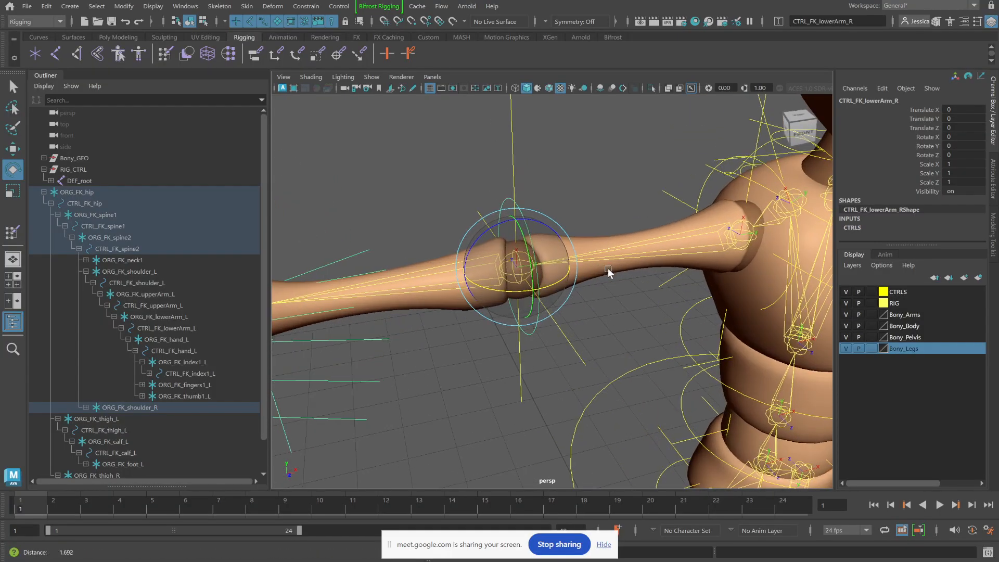
{"action": "left_click", "coordinate": [590, 192]}
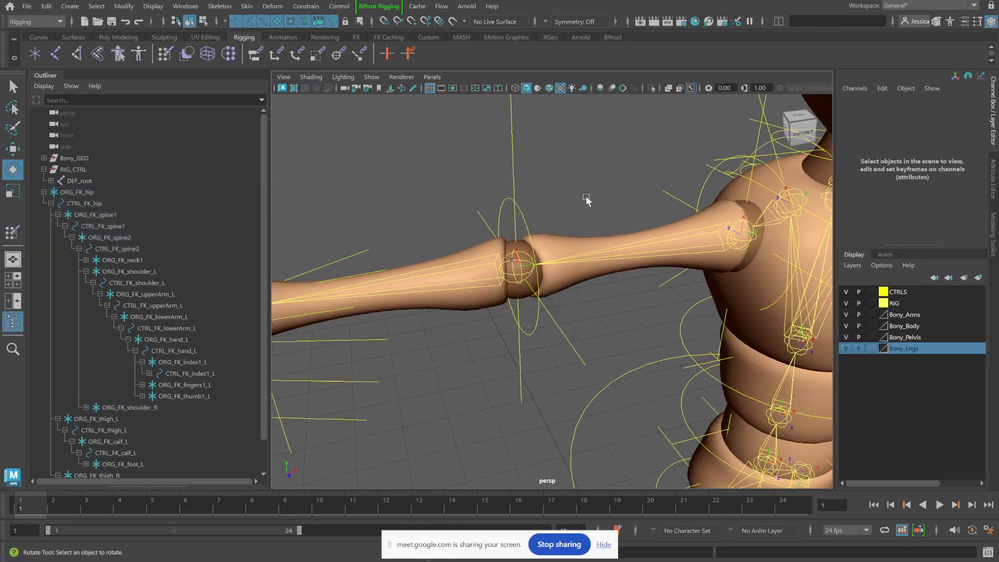
{"action": "left_click", "coordinate": [508, 279]}
{"action": "left_click_drag", "start_coordinate": [651, 194], "coordinate": [357, 384], "text": "alt"}
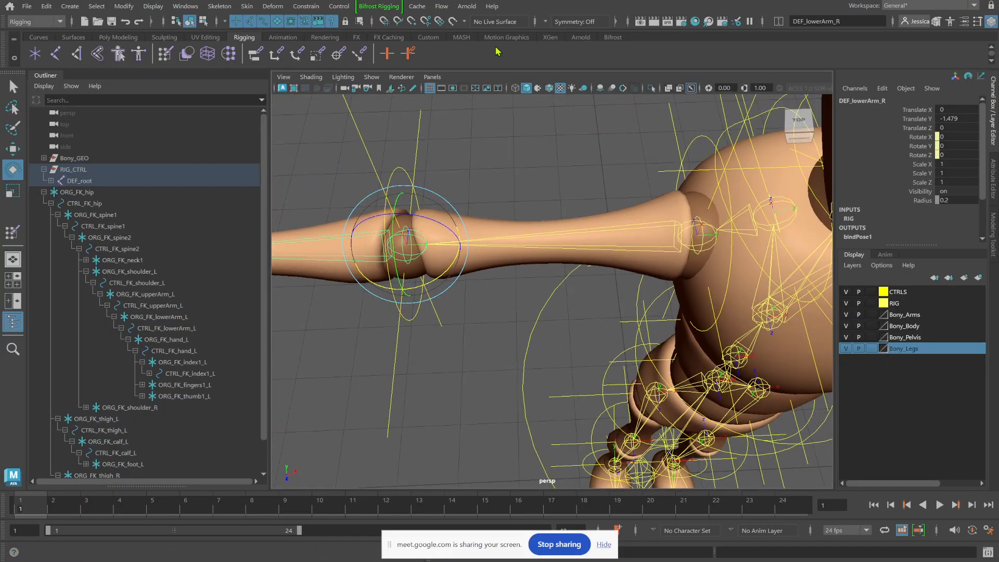
{"action": "left_click", "coordinate": [251, 6]}
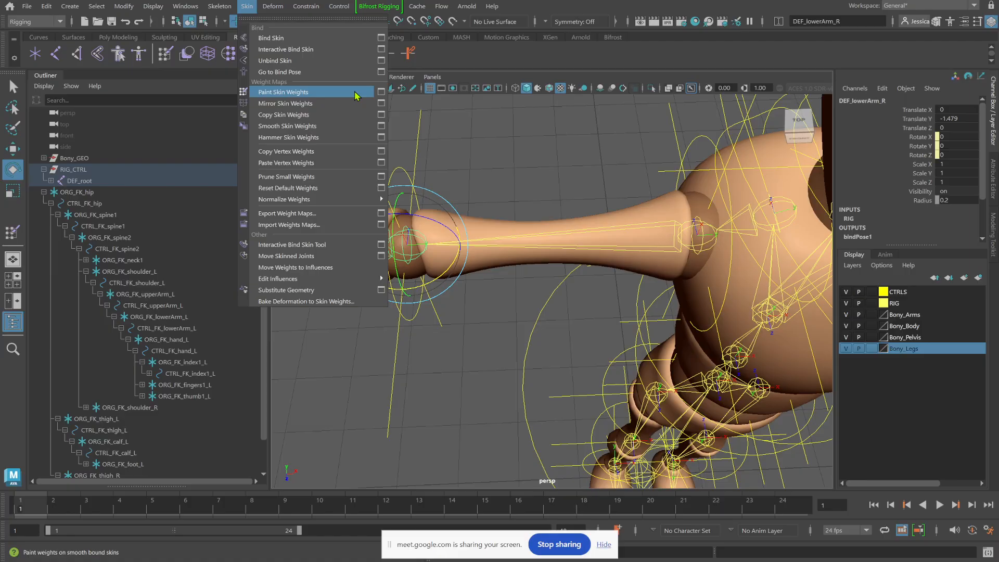
{"action": "left_click", "coordinate": [381, 91]}
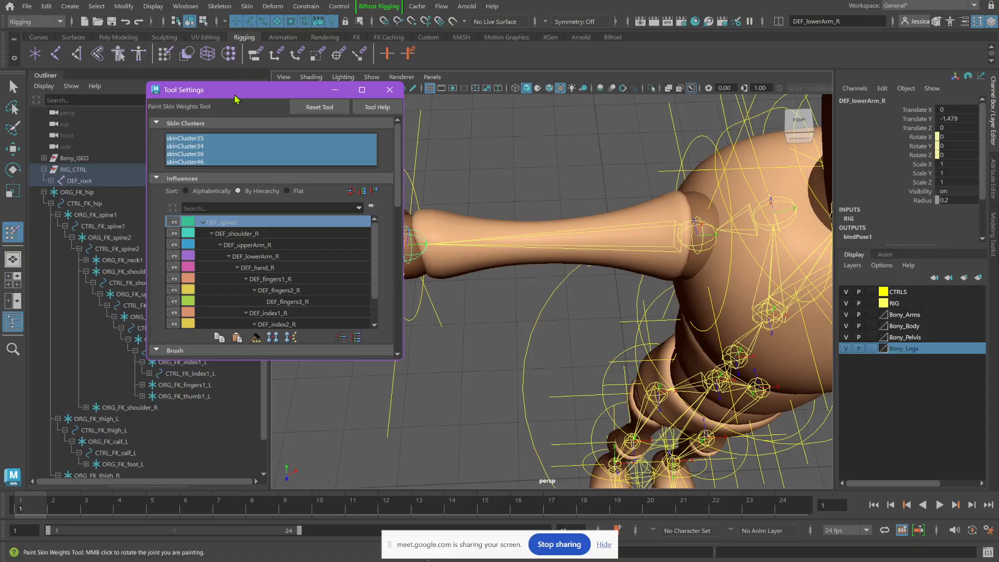
{"action": "left_click_drag", "start_coordinate": [235, 93], "coordinate": [129, 80]}
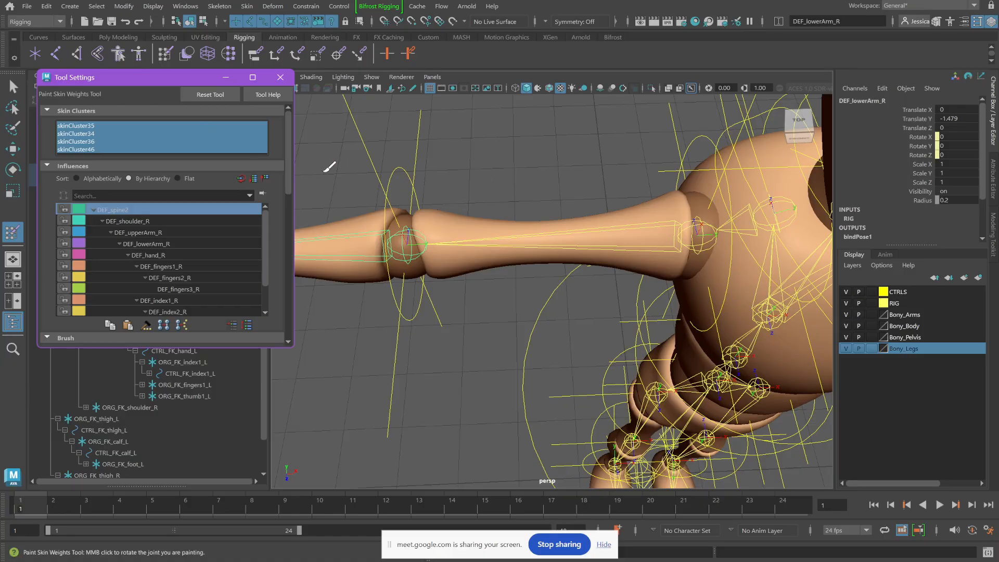
{"action": "key", "text": "q"}
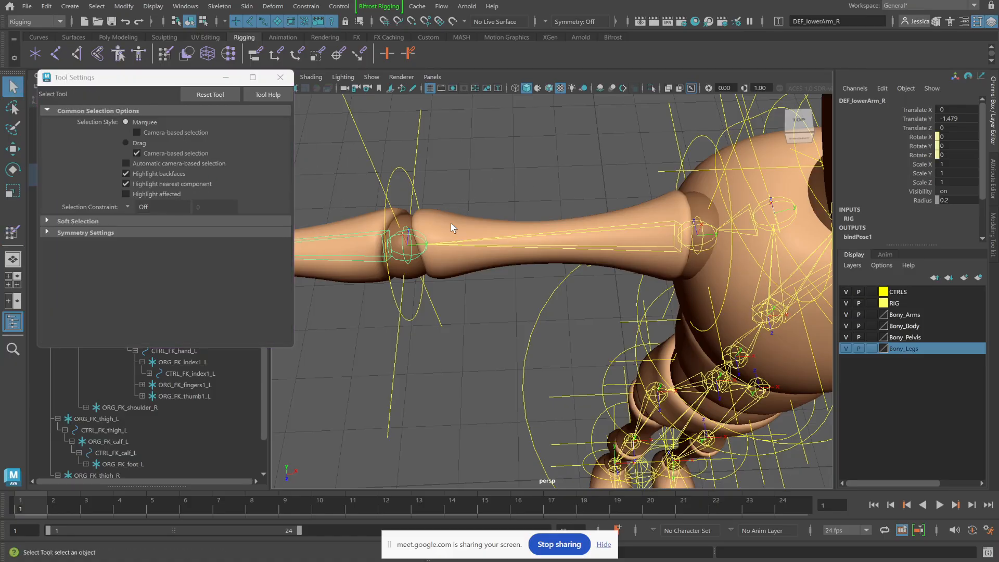
{"action": "left_click", "coordinate": [472, 198]}
{"action": "left_click", "coordinate": [411, 239]}
{"action": "left_click", "coordinate": [280, 78]}
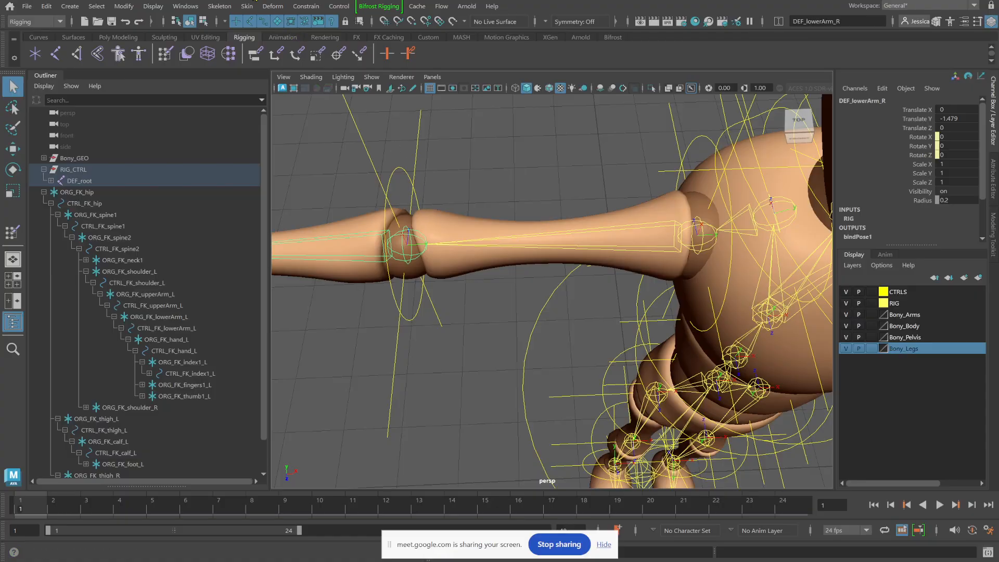
Step: Reselect the DEF_lowerArm_R joint, open the Paint Skin Weights tool settings and enlarge them to show the brush options
{"action": "left_click", "coordinate": [435, 216]}
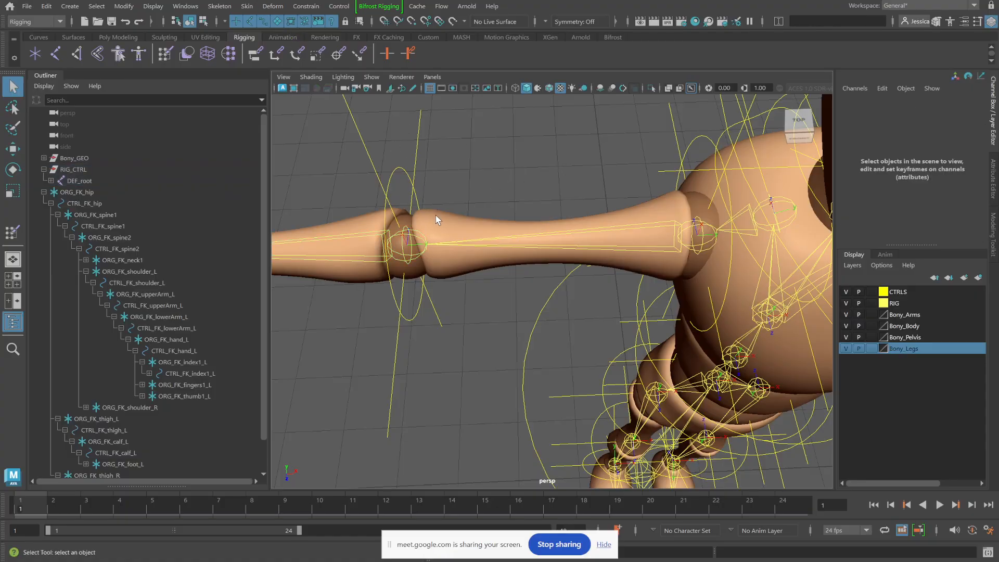
{"action": "left_click", "coordinate": [393, 235]}
{"action": "left_click", "coordinate": [247, 6]}
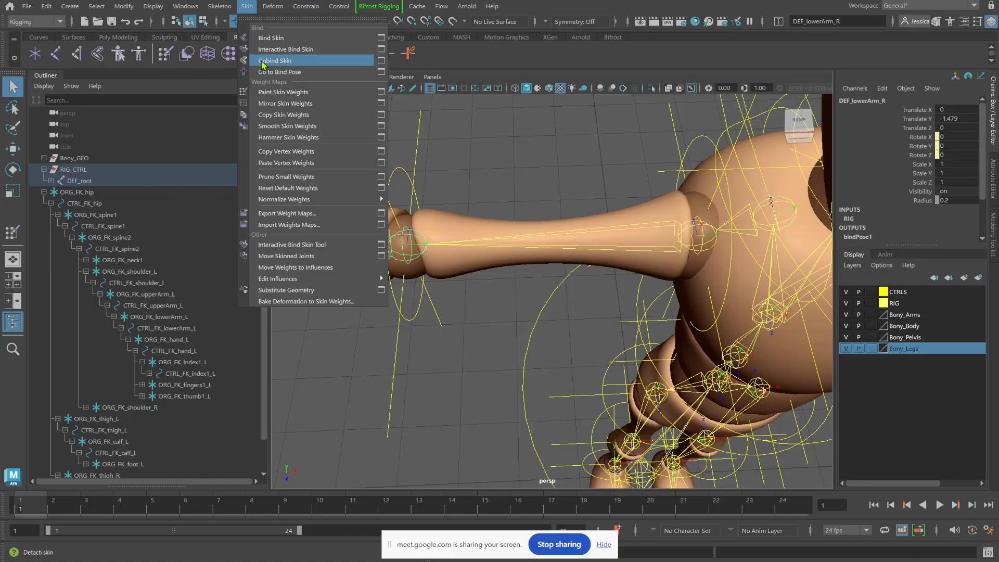
{"action": "left_click", "coordinate": [381, 92]}
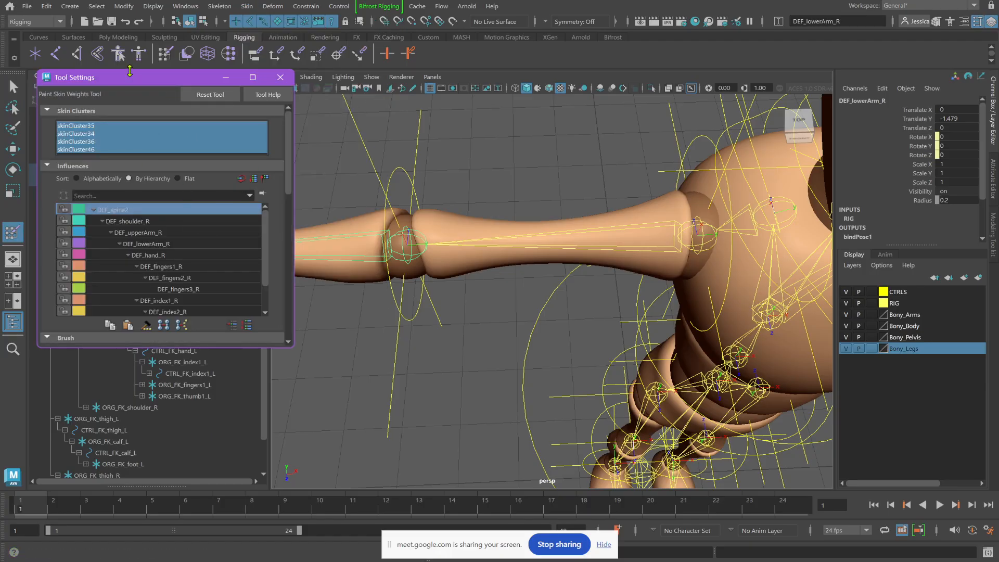
{"action": "left_click_drag", "start_coordinate": [130, 69], "coordinate": [125, 8]}
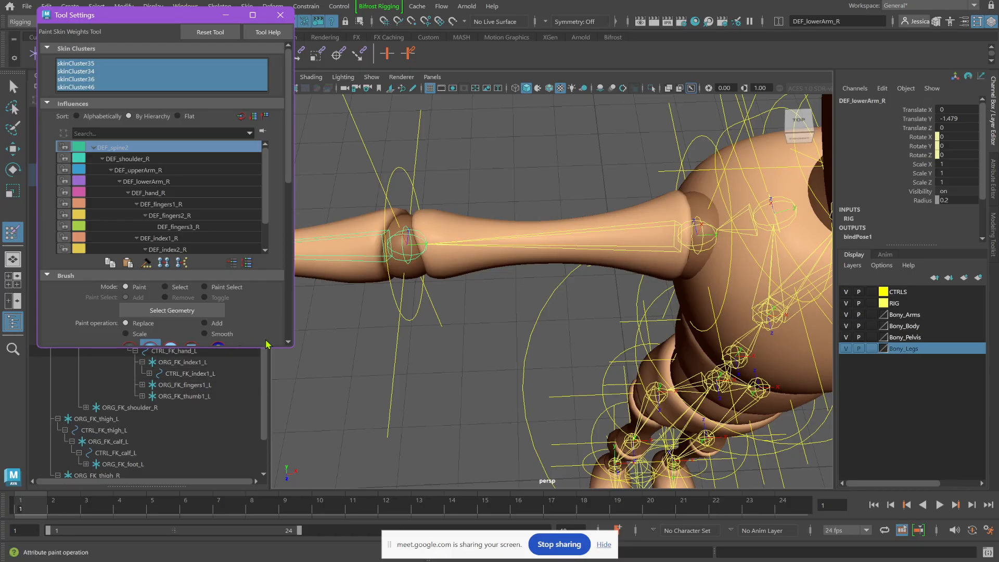
{"action": "left_click_drag", "start_coordinate": [270, 346], "coordinate": [271, 488]}
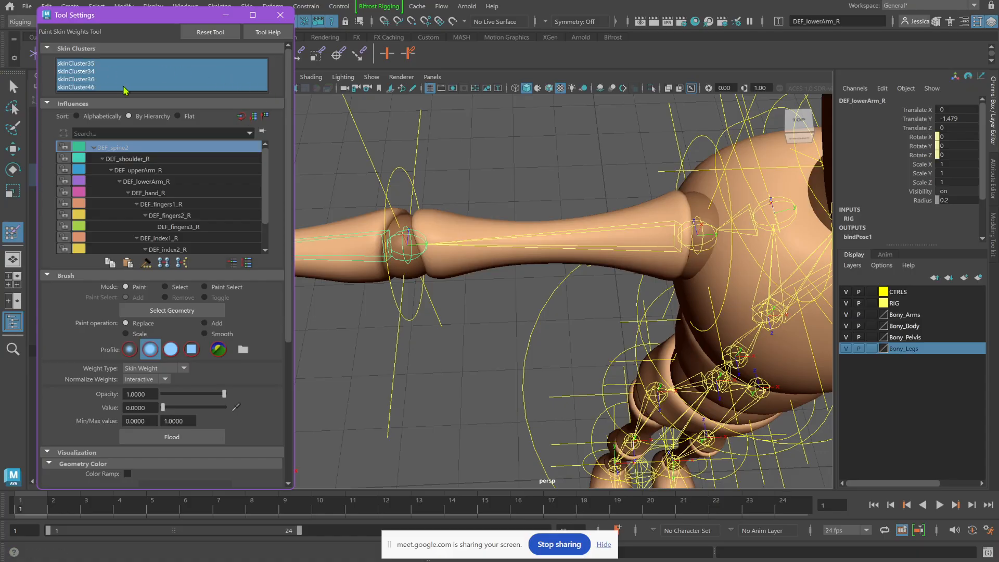
Step: Compare the influences listed for the right arm's skin clusters, including skinCluster35, skinCluster34 and skinCluster36
{"action": "left_click", "coordinate": [159, 80]}
{"action": "left_click", "coordinate": [149, 64]}
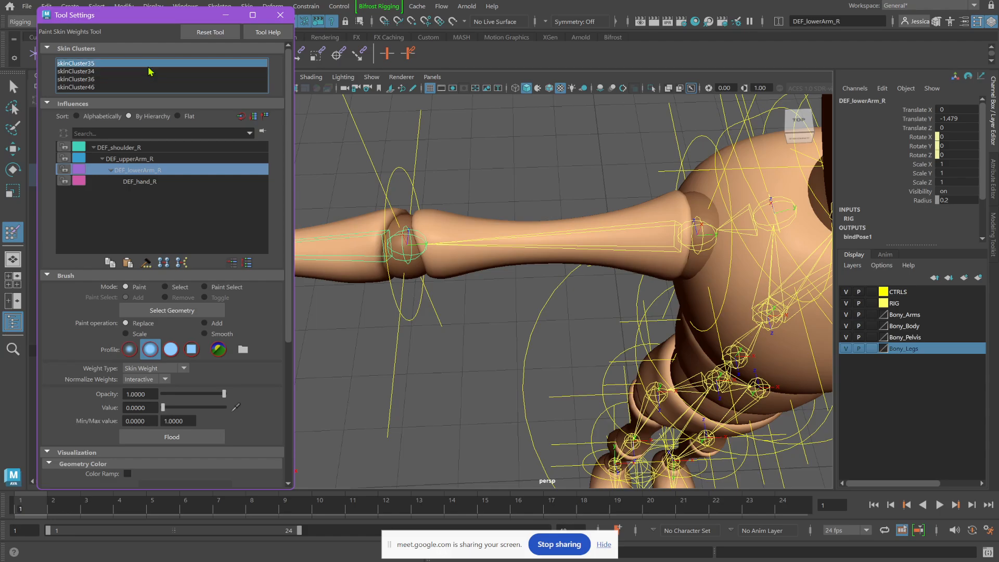
{"action": "left_click", "coordinate": [107, 72]}
{"action": "left_click", "coordinate": [106, 80]}
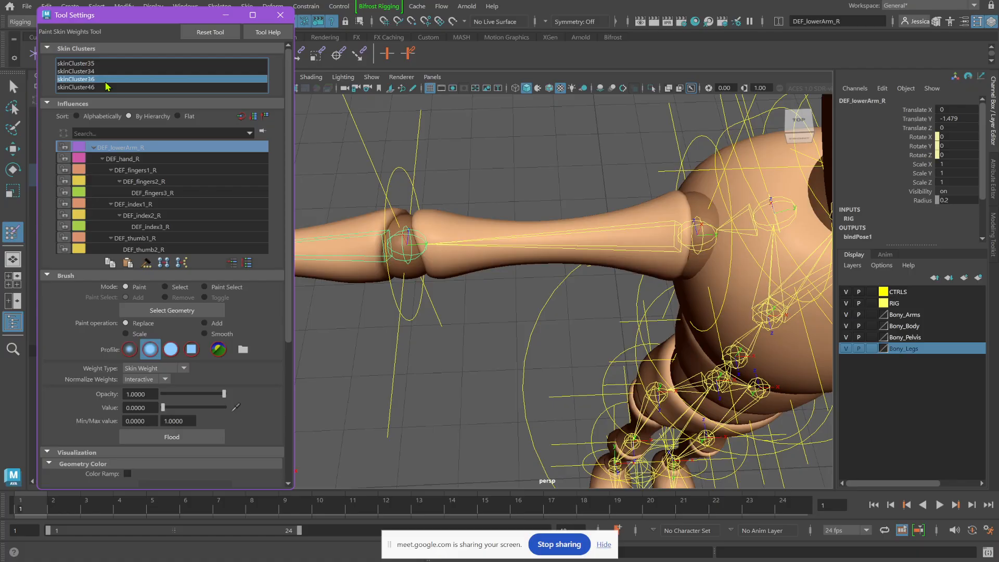
{"action": "left_click", "coordinate": [106, 66]}
{"action": "scroll", "coordinate": [107, 74], "scroll_direction": "down", "scroll_amount": 2}
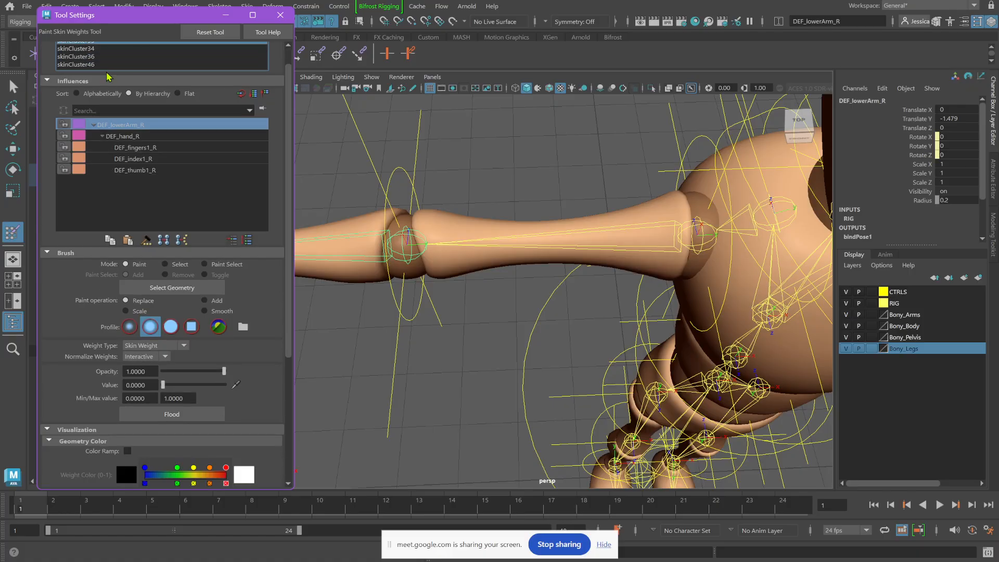
Step: Select skinCluster35, skinCluster34, skinCluster36 and skinCluster46 together and bring the whole right arm into view
{"action": "scroll", "coordinate": [106, 68], "scroll_direction": "up", "scroll_amount": 2}
{"action": "left_click", "coordinate": [86, 88], "text": "shift"}
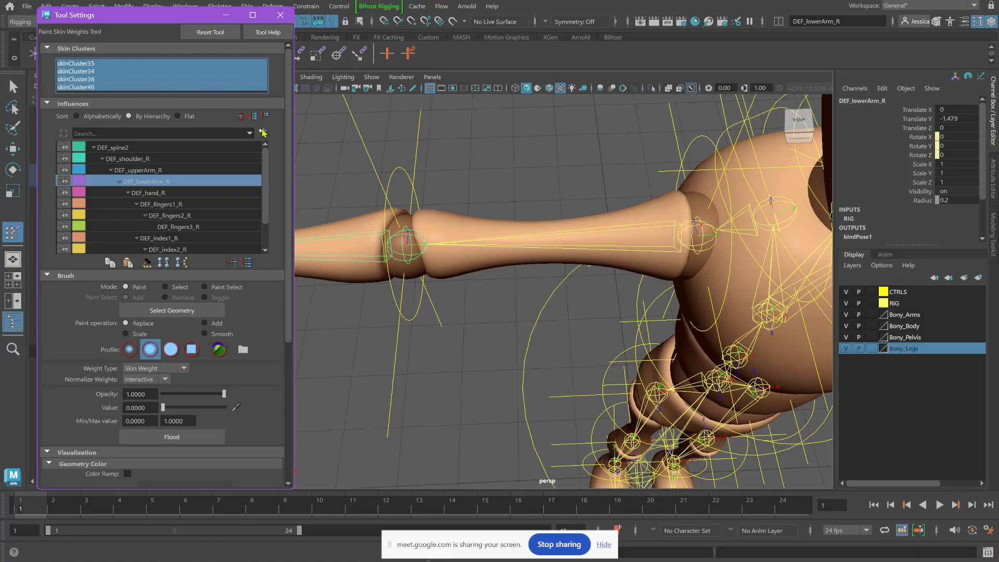
{"action": "left_click_drag", "start_coordinate": [266, 178], "coordinate": [262, 138]}
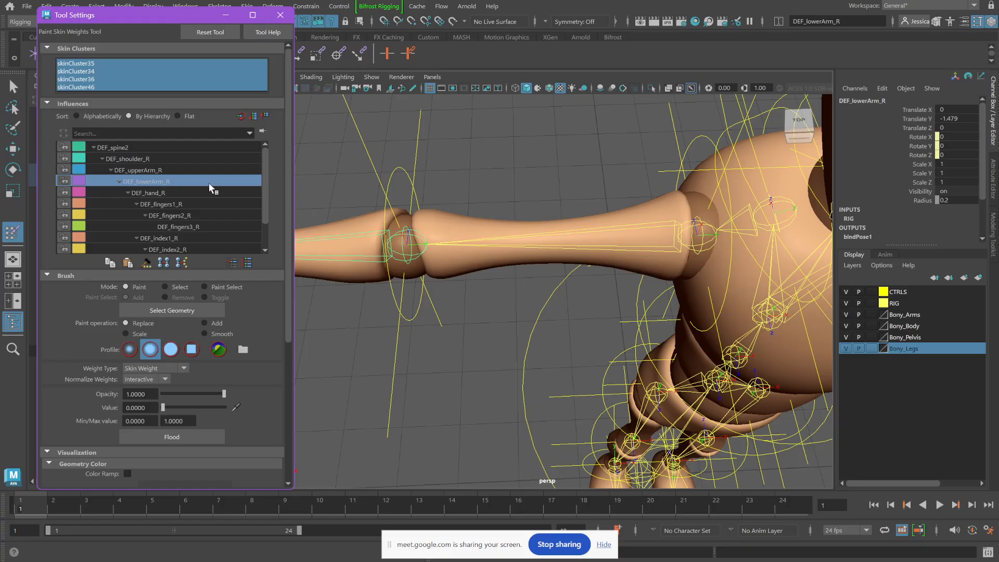
{"action": "middle_click_drag", "start_coordinate": [432, 225], "coordinate": [642, 232], "text": "alt"}
{"action": "right_click_drag", "start_coordinate": [585, 250], "coordinate": [401, 234], "text": "alt"}
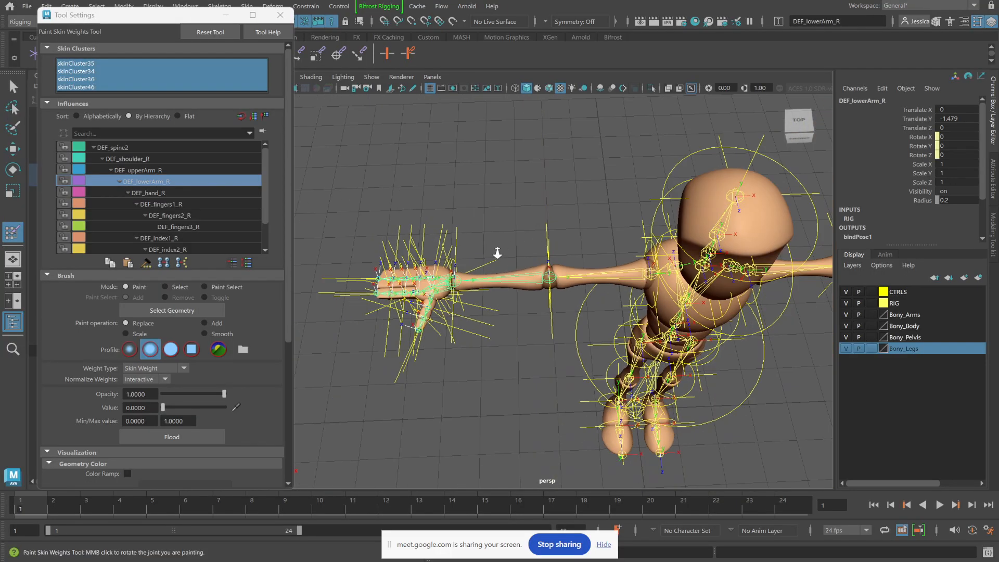
{"action": "middle_click_drag", "start_coordinate": [599, 241], "coordinate": [660, 229], "text": "alt"}
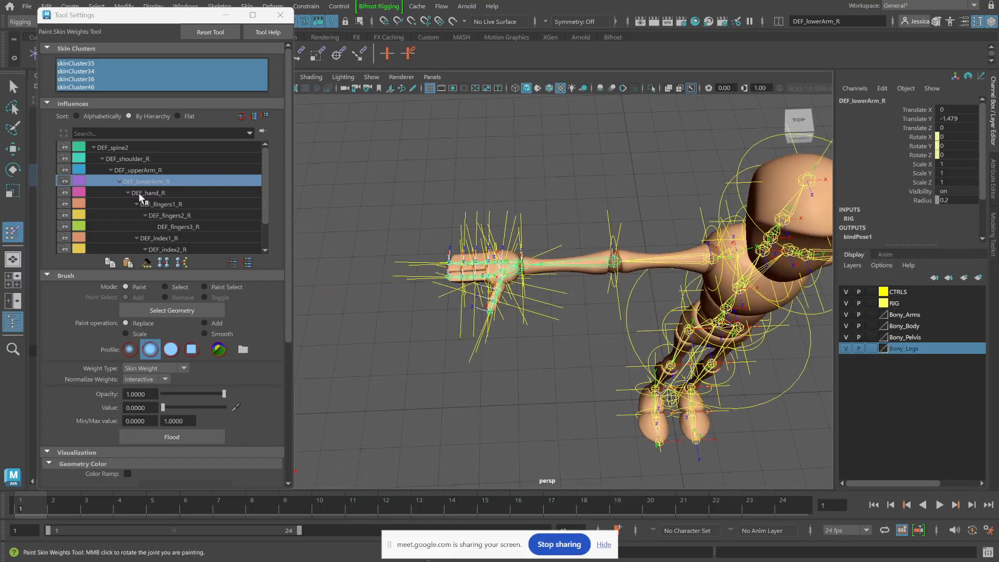
Step: Check the right arm's skin influences from DEF_shoulder_R and DEF_upperArm_R through the DEF_fingers joints to DEF_index1_R
{"action": "left_click", "coordinate": [120, 179]}
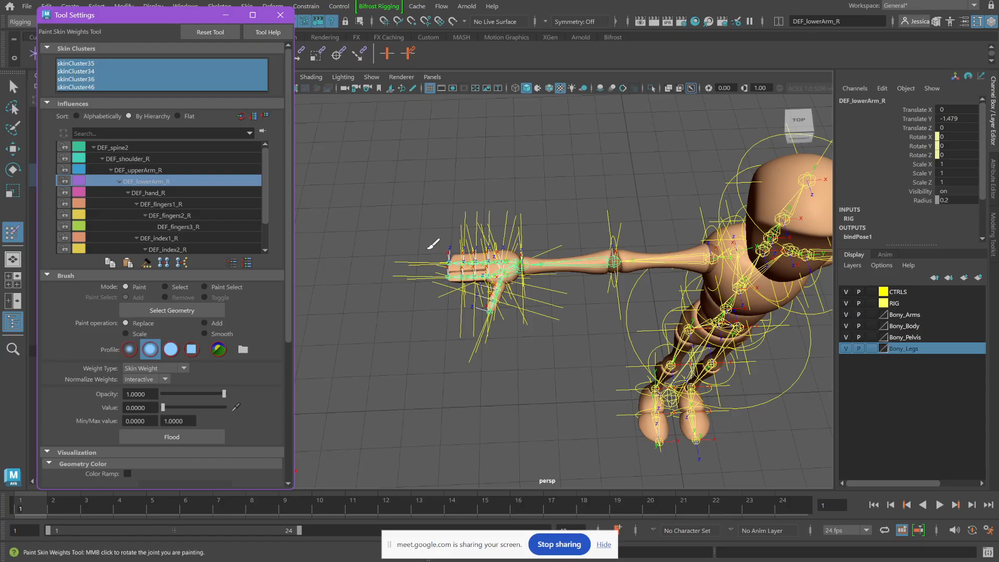
{"action": "left_click", "coordinate": [168, 172]}
{"action": "left_click", "coordinate": [159, 158]}
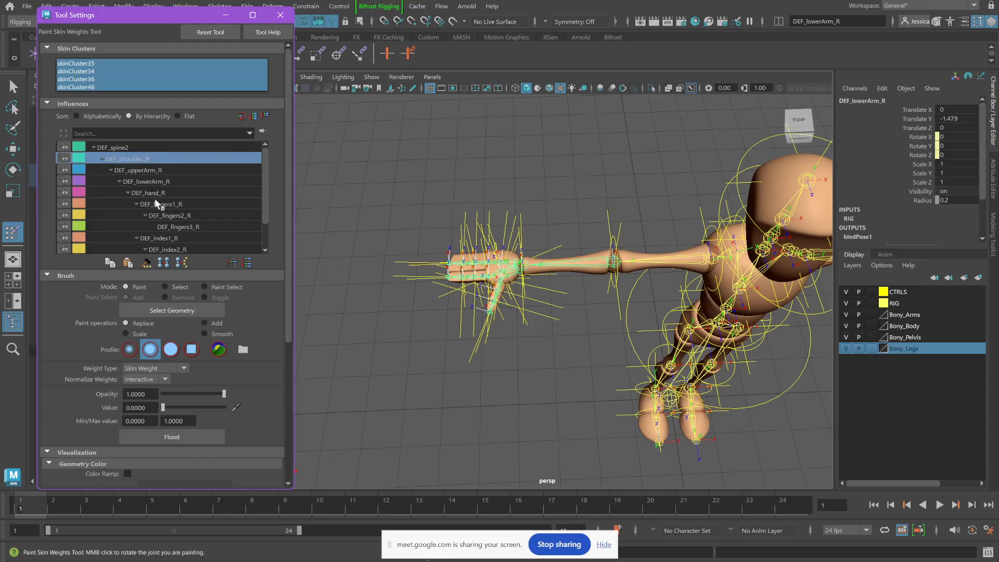
{"action": "left_click", "coordinate": [157, 204]}
{"action": "left_click", "coordinate": [160, 215]}
{"action": "left_click", "coordinate": [183, 229]}
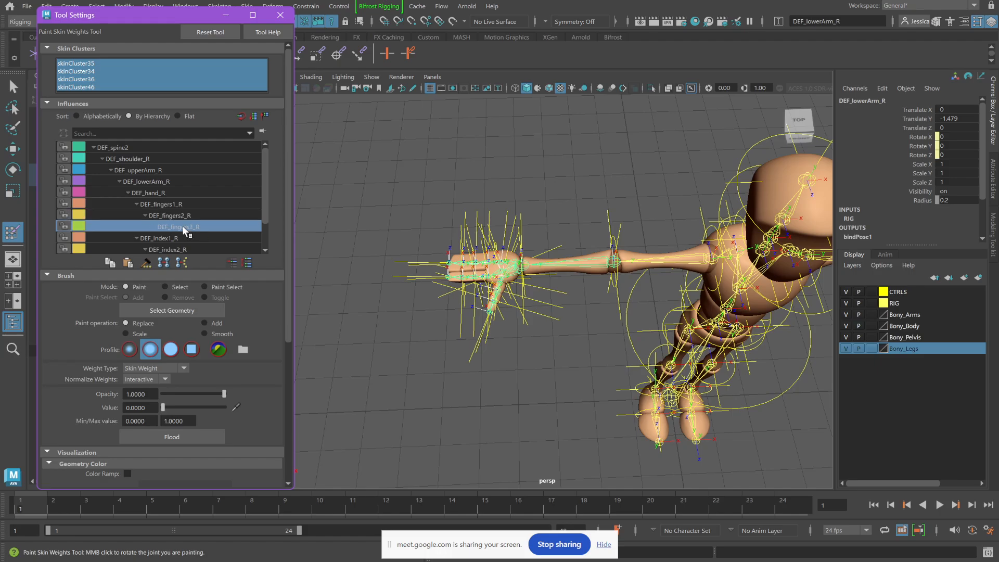
{"action": "left_click", "coordinate": [183, 249]}
{"action": "left_click", "coordinate": [183, 240]}
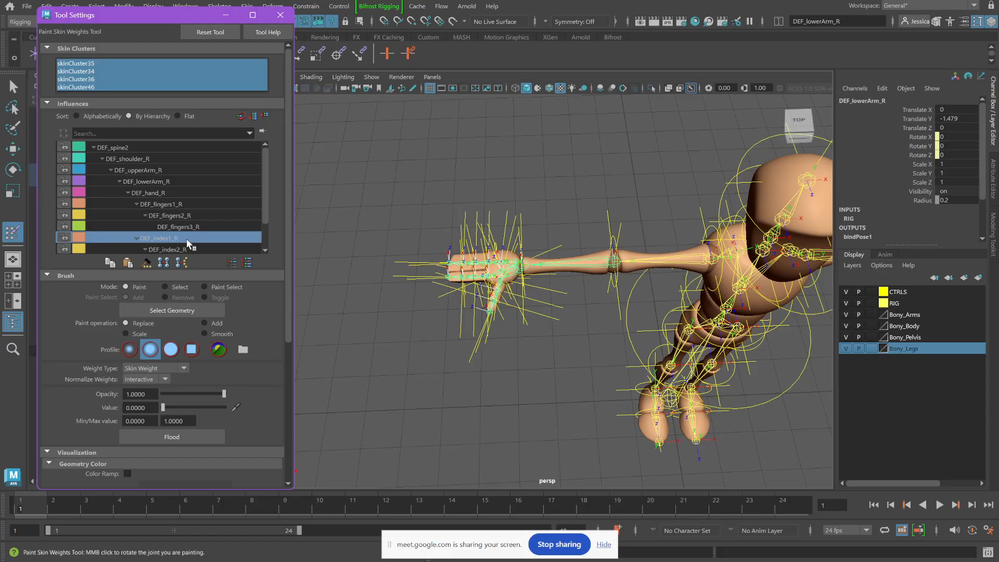
Step: Close the tool settings, select Bony_GEO and reopen the Paint Skin Weights tool settings
{"action": "left_click", "coordinate": [280, 16]}
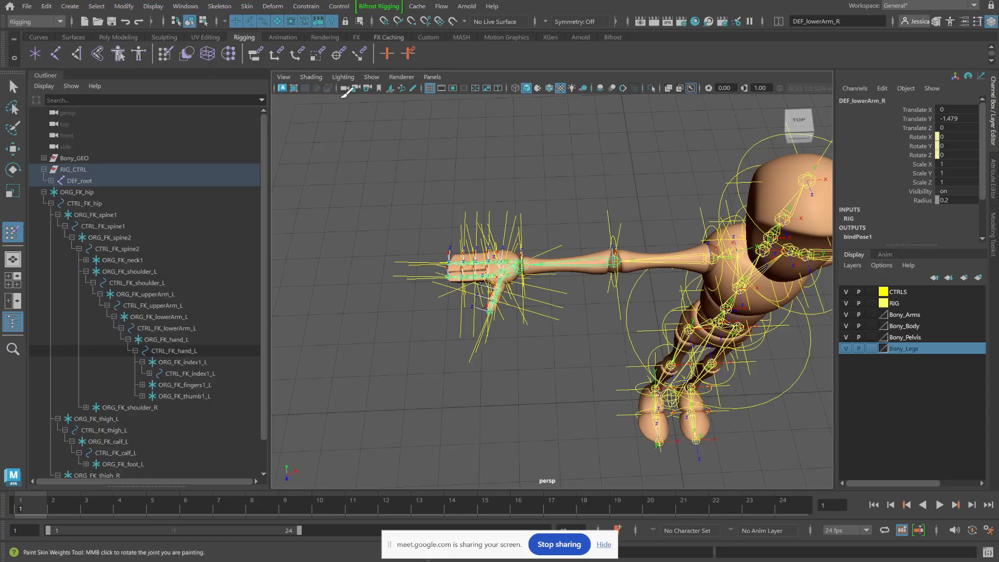
{"action": "left_click", "coordinate": [77, 156]}
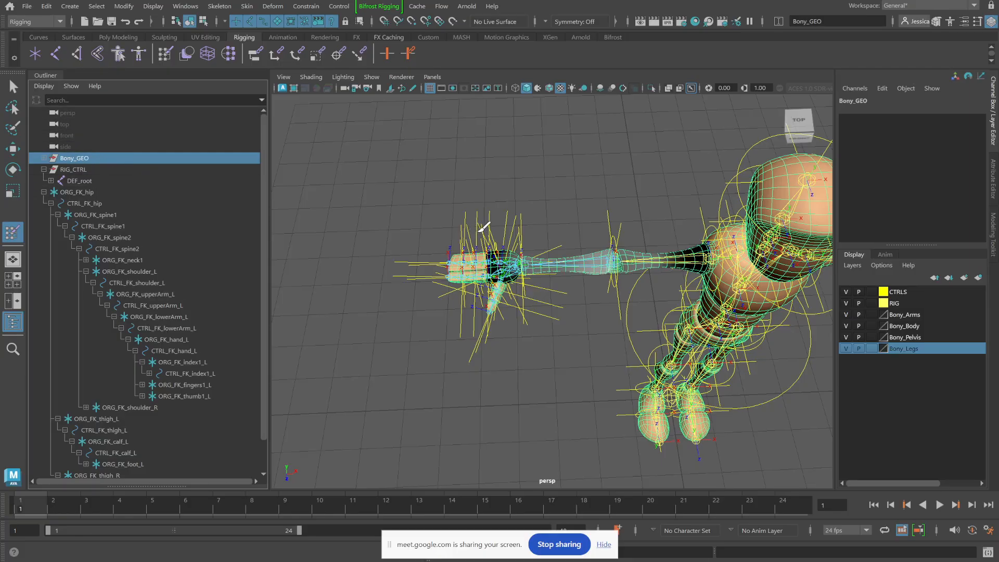
{"action": "left_click", "coordinate": [246, 6]}
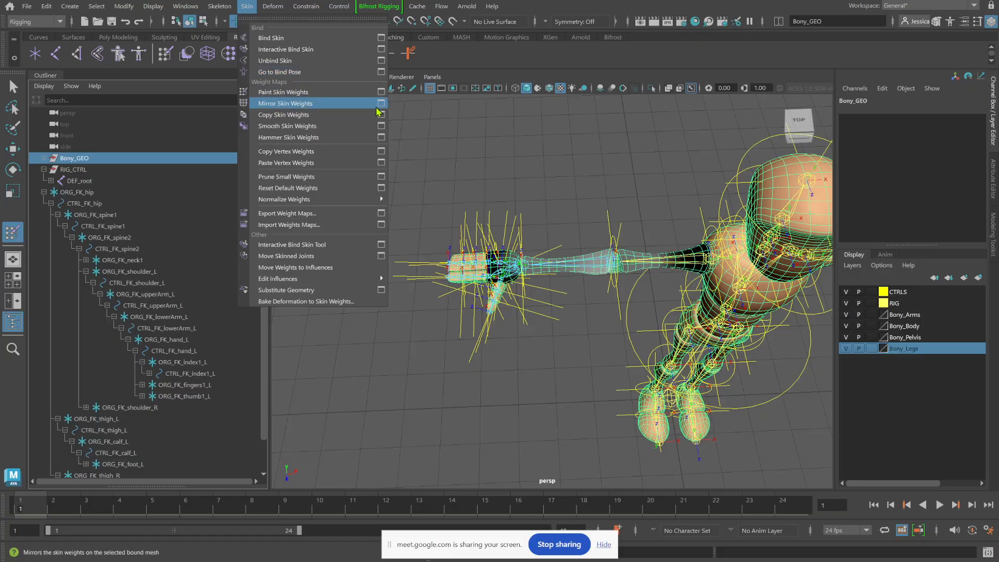
{"action": "left_click", "coordinate": [380, 94]}
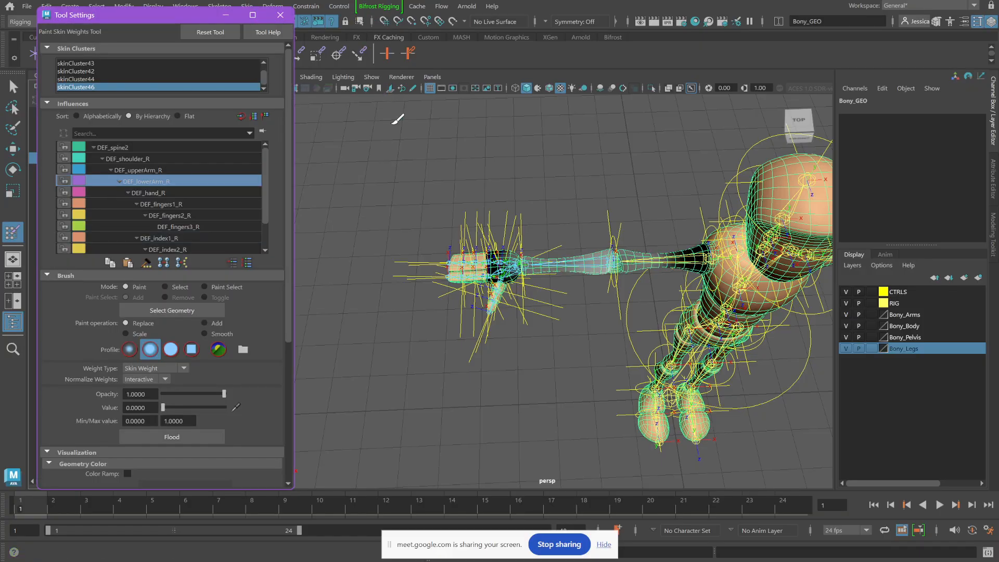
Step: Select all of Bony_GEO's skin clusters and choose DEF_lowerArm_L as the influence to paint
{"action": "scroll", "coordinate": [88, 73], "scroll_direction": "up", "scroll_amount": 3}
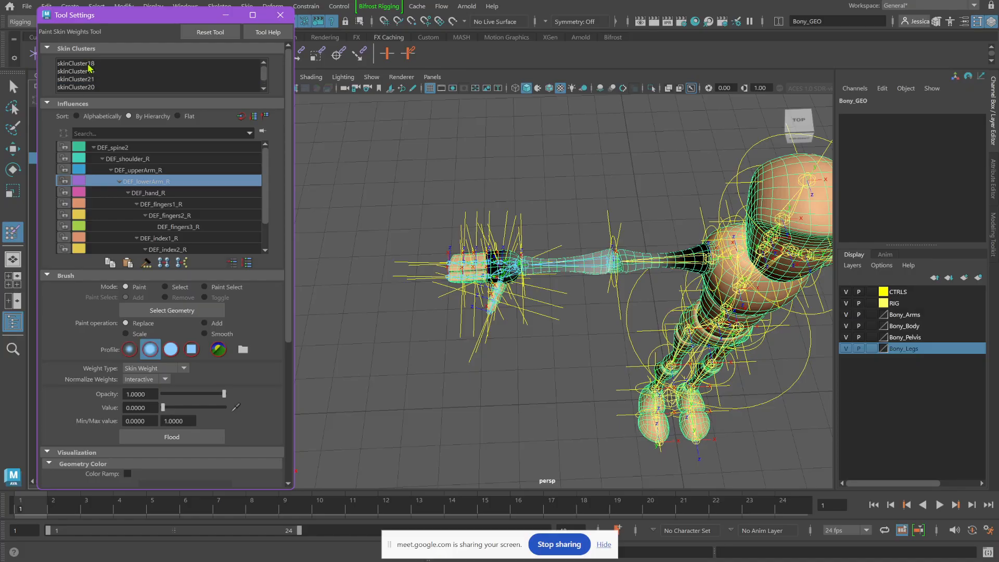
{"action": "left_click", "coordinate": [85, 65]}
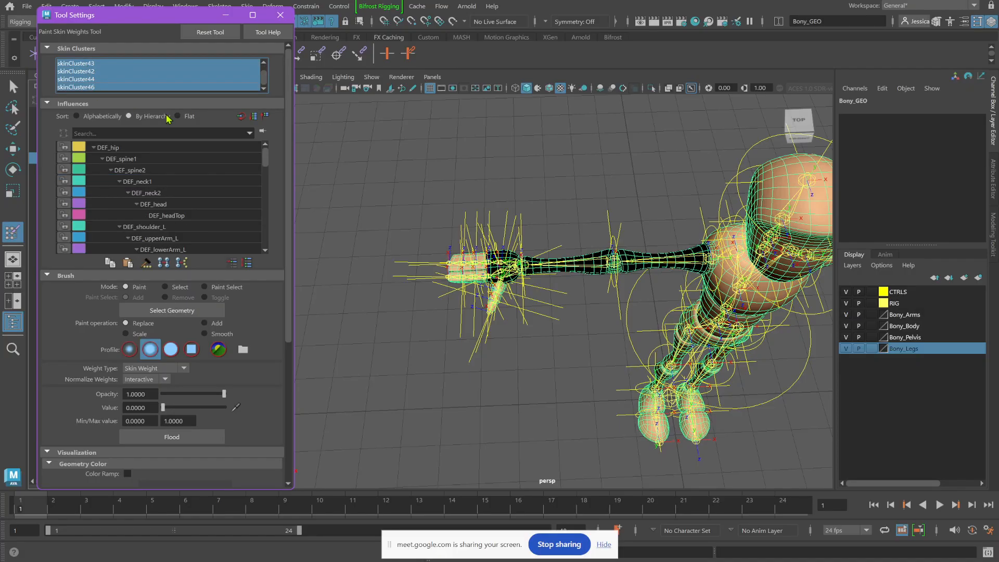
{"action": "mouse_move", "coordinate": [263, 77]}
{"action": "left_mouse_down"}
{"action": "mouse_move", "coordinate": [266, 68]}
{"action": "mouse_move", "coordinate": [265, 83]}
{"action": "left_mouse_up"}
{"action": "left_click", "coordinate": [246, 88]}
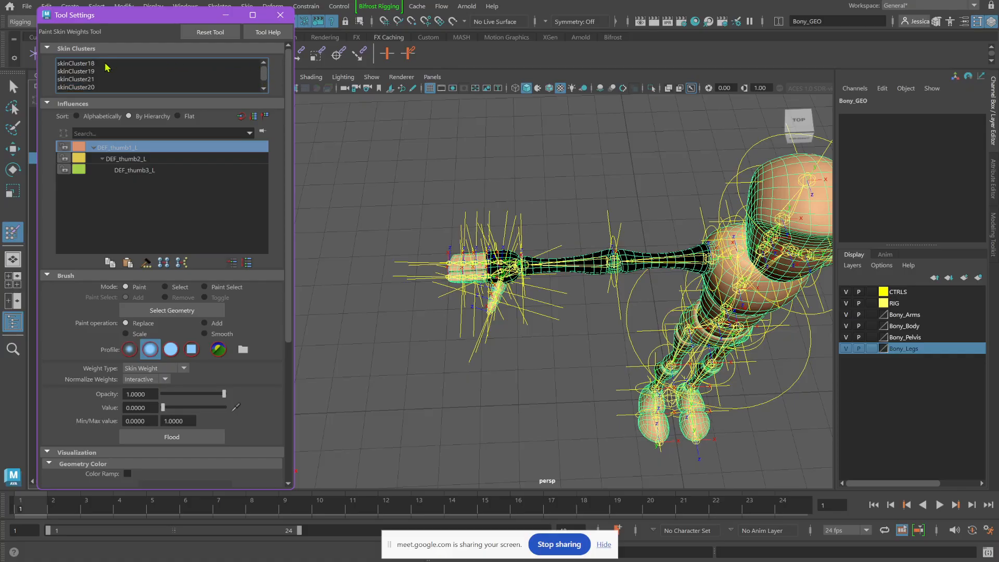
{"action": "left_click", "coordinate": [106, 66], "text": "shift"}
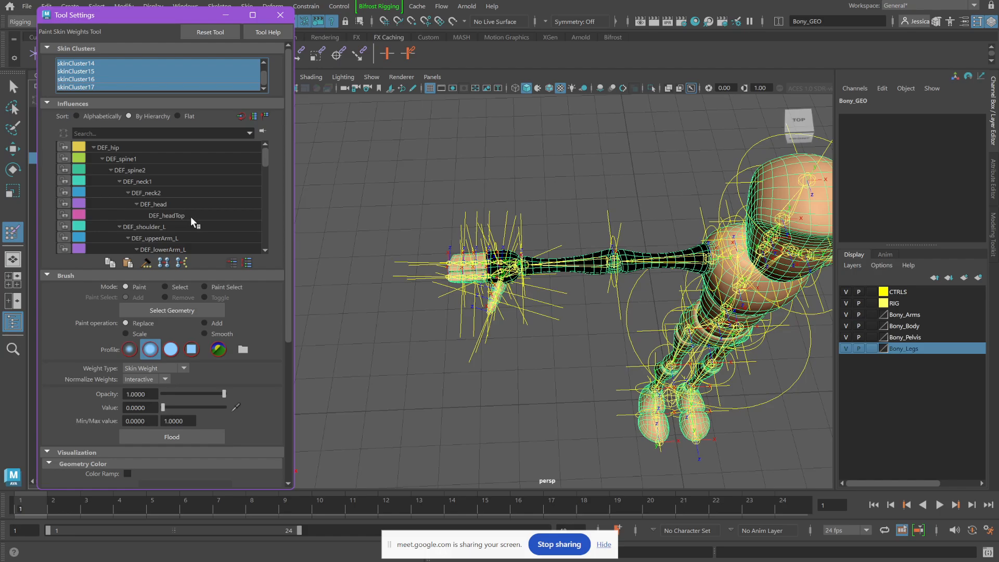
{"action": "scroll", "coordinate": [180, 218], "scroll_direction": "down", "scroll_amount": 1}
{"action": "left_click", "coordinate": [171, 213]}
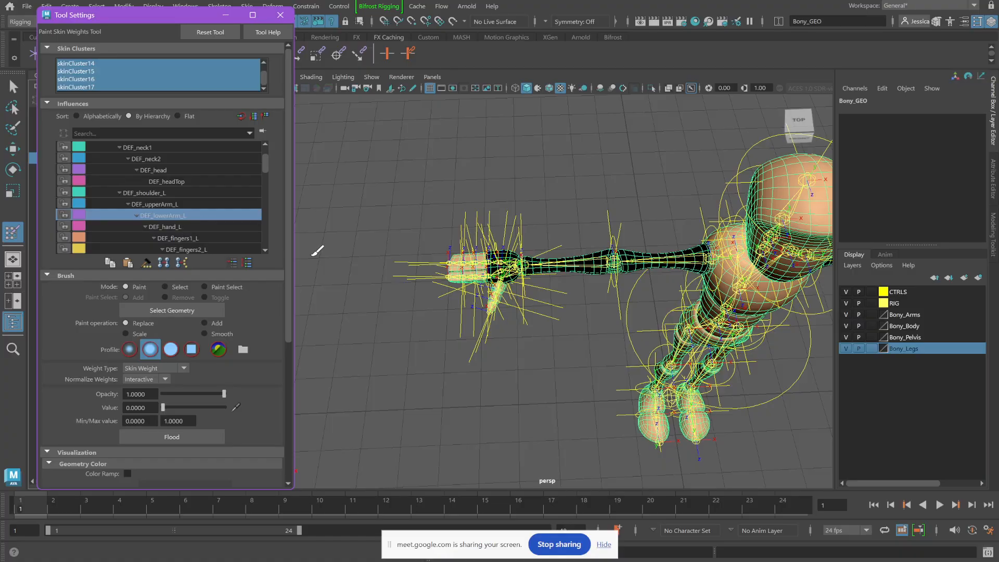
Step: Set the brush value to 1 and paint DEF_lowerArm_L weight over the right elbow ball
{"action": "scroll", "coordinate": [676, 260], "scroll_direction": "up", "scroll_amount": 3}
{"action": "scroll", "coordinate": [673, 263], "scroll_direction": "up", "scroll_amount": 3}
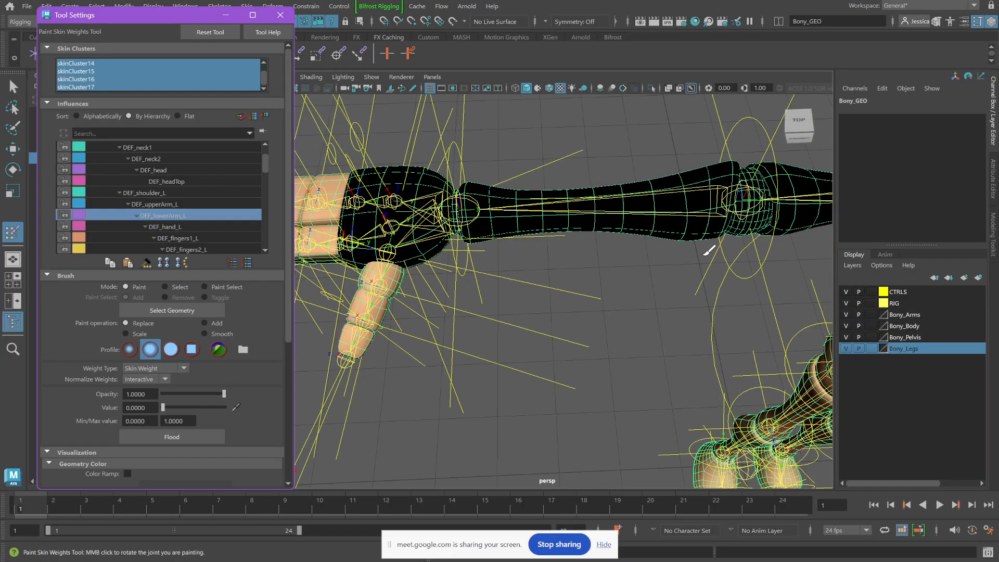
{"action": "middle_click_drag", "start_coordinate": [706, 256], "coordinate": [264, 324], "text": "alt"}
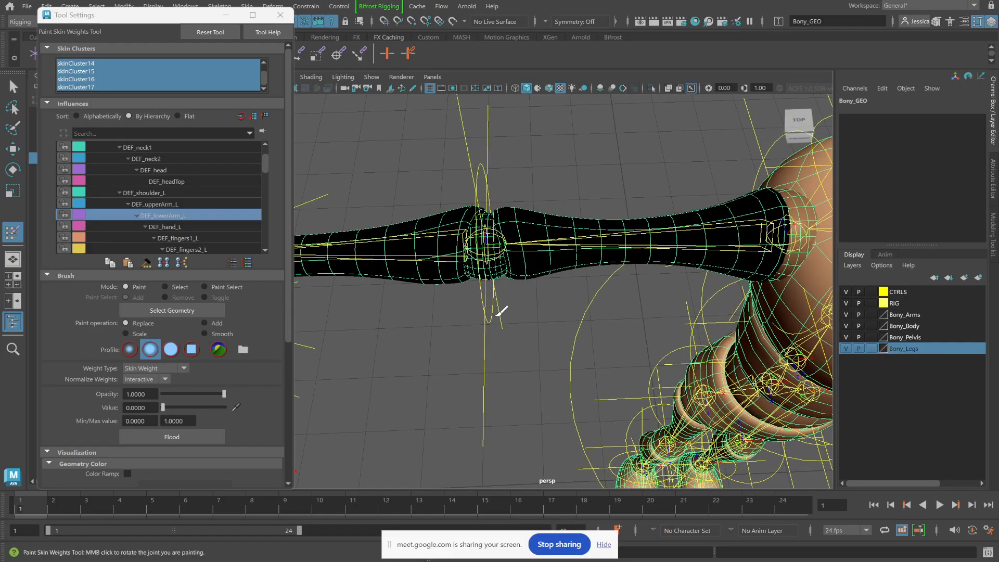
{"action": "scroll", "coordinate": [496, 315], "scroll_direction": "down", "scroll_amount": 5}
{"action": "scroll", "coordinate": [490, 315], "scroll_direction": "up", "scroll_amount": 3}
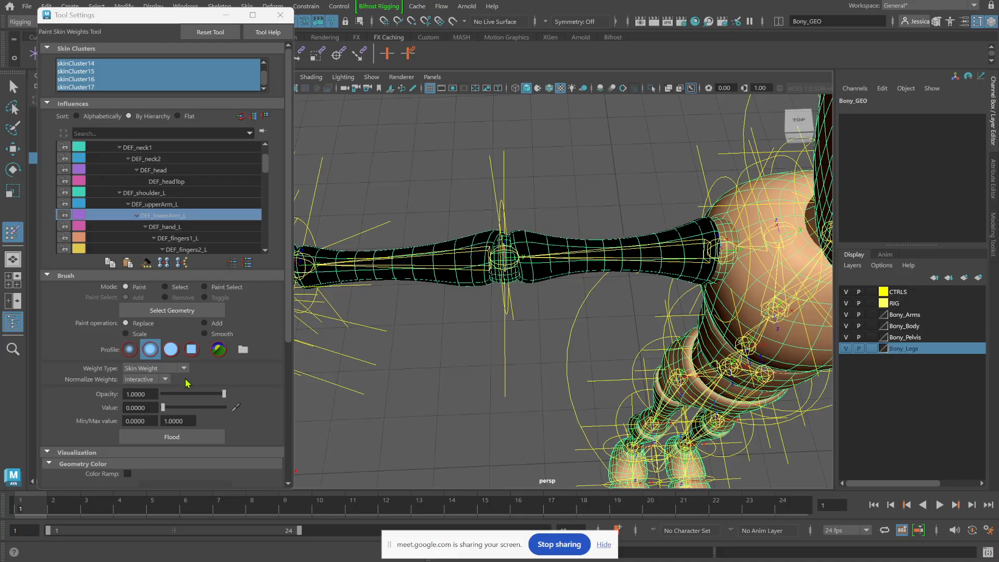
{"action": "left_click_drag", "start_coordinate": [165, 408], "coordinate": [247, 413]}
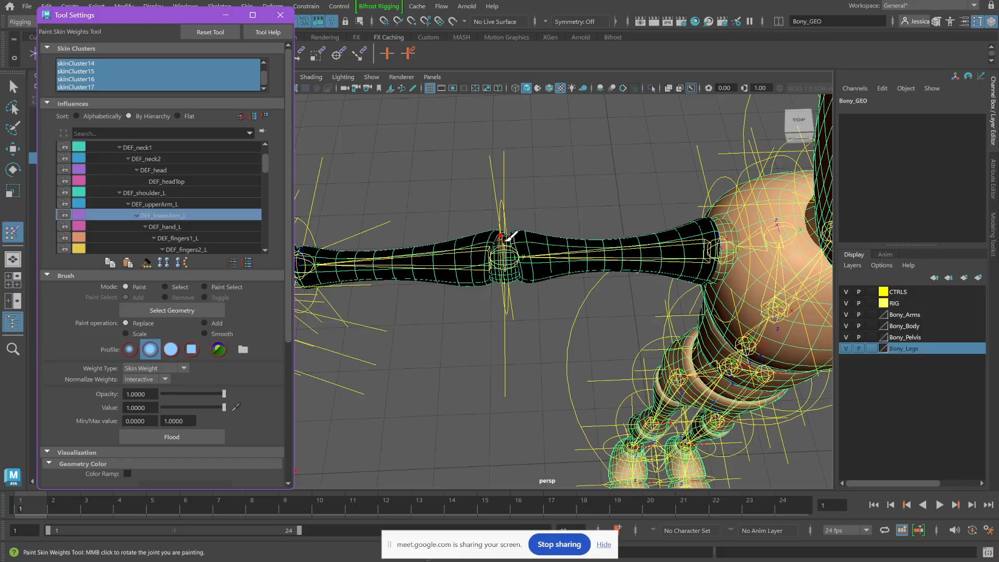
{"action": "left_click_drag", "start_coordinate": [507, 239], "coordinate": [505, 272]}
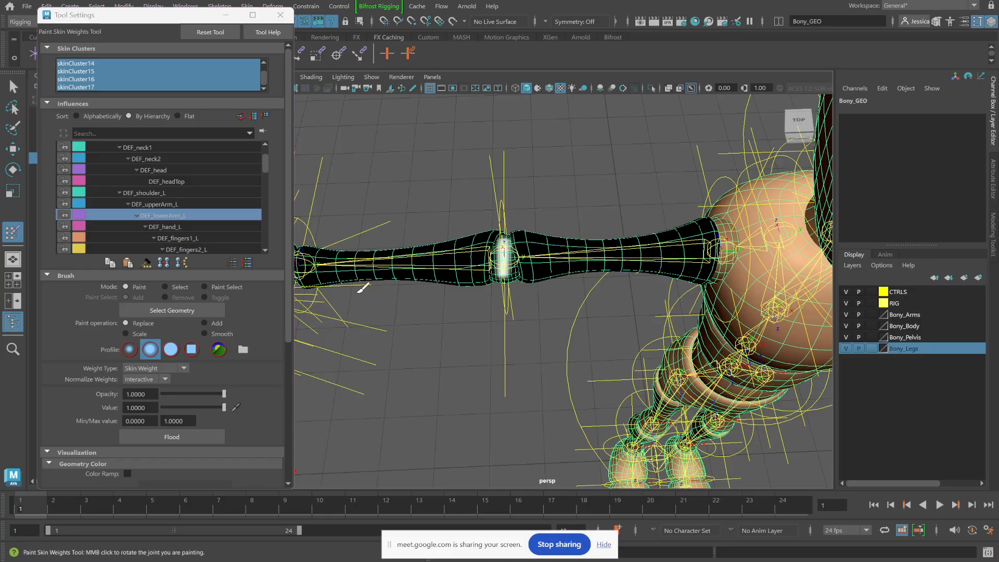
Step: Try to rotate the DEF_lowerArm_L joint from within the paint tool and choose the DEF_hand_L influence
{"action": "key", "text": "b"}
{"action": "right_click", "coordinate": [509, 216]}
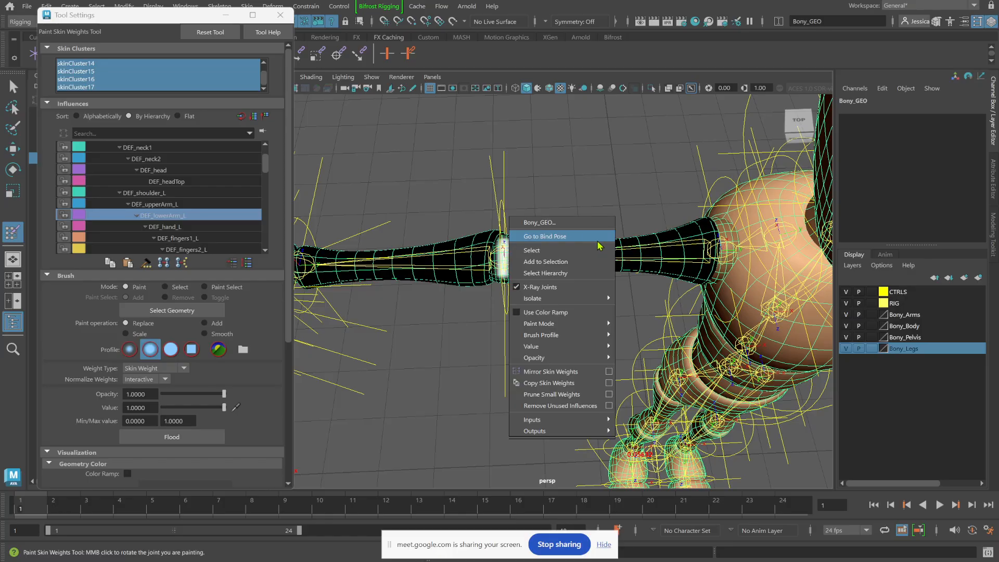
{"action": "left_click", "coordinate": [499, 198]}
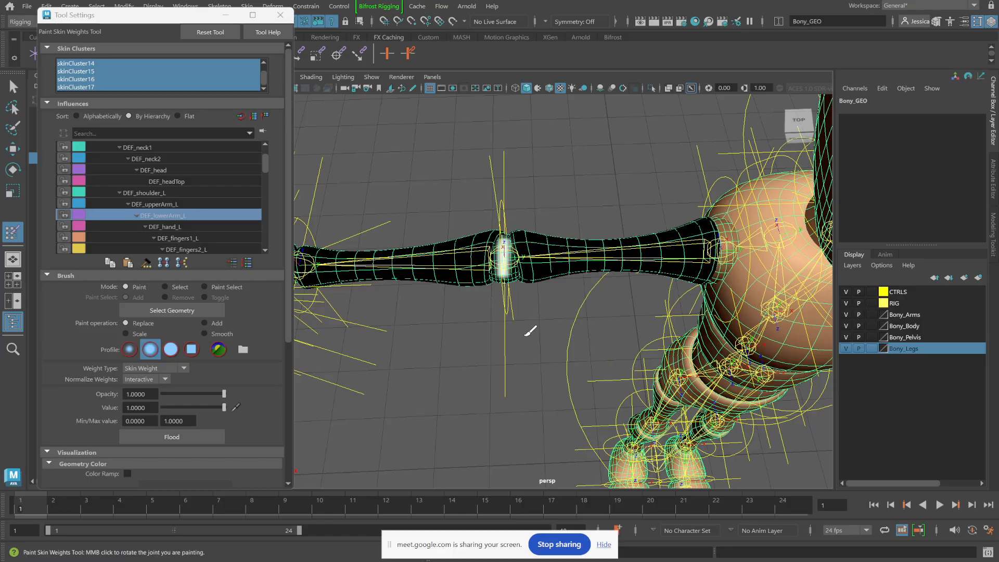
{"action": "middle_click", "coordinate": [532, 250]}
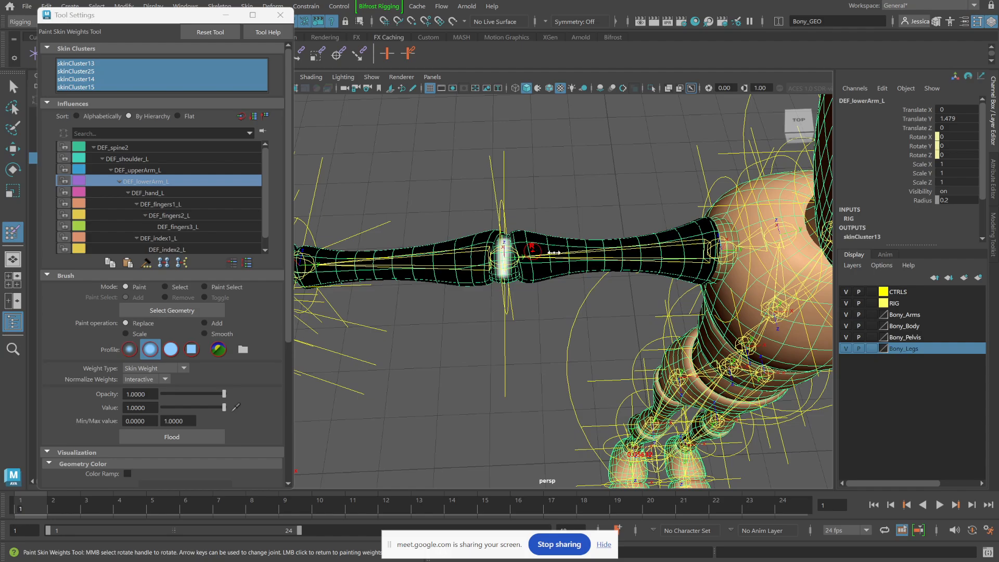
{"action": "middle_click_drag", "start_coordinate": [554, 253], "coordinate": [571, 253]}
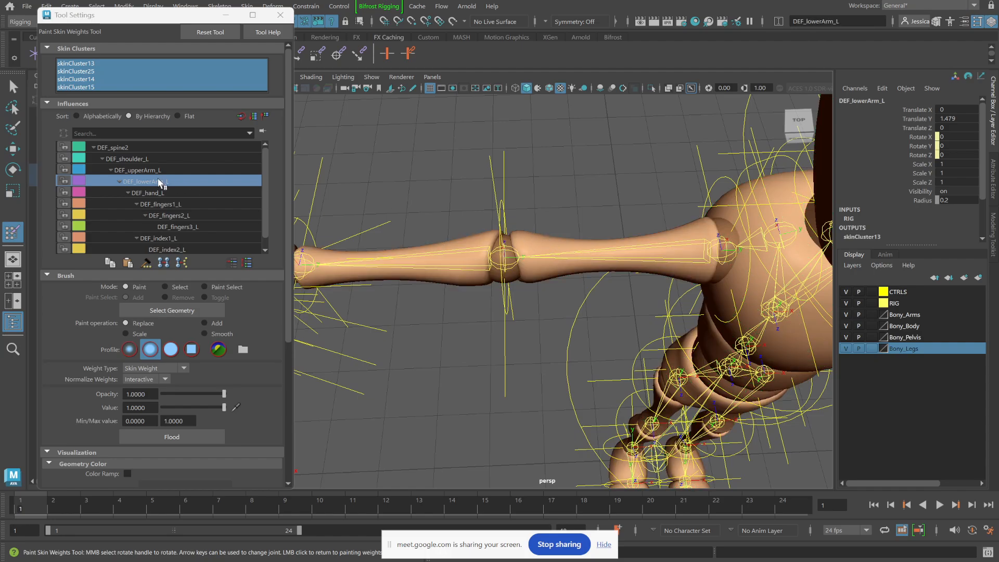
{"action": "left_click", "coordinate": [158, 180]}
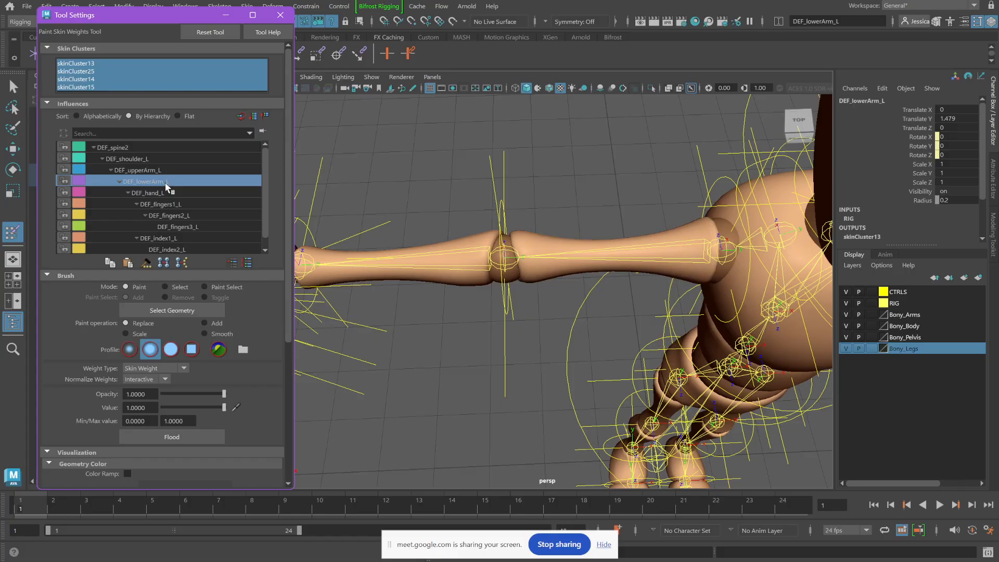
{"action": "left_click", "coordinate": [167, 189]}
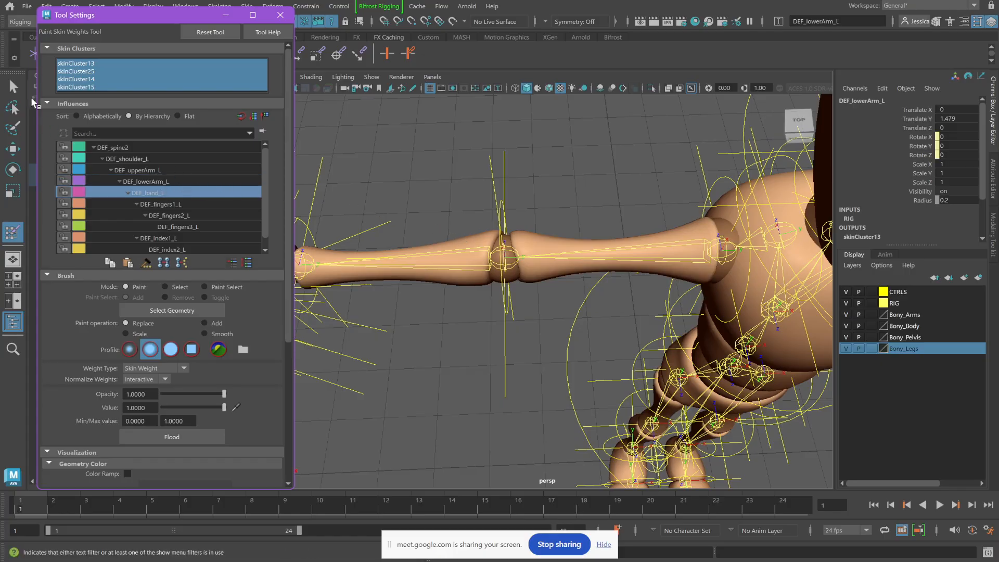
Step: Reselect Bony_GEO and compare the influences listed for its skin clusters, including skinCluster45, skinCluster18 and skinCluster17
{"action": "left_click_drag", "start_coordinate": [116, 16], "coordinate": [214, 49]}
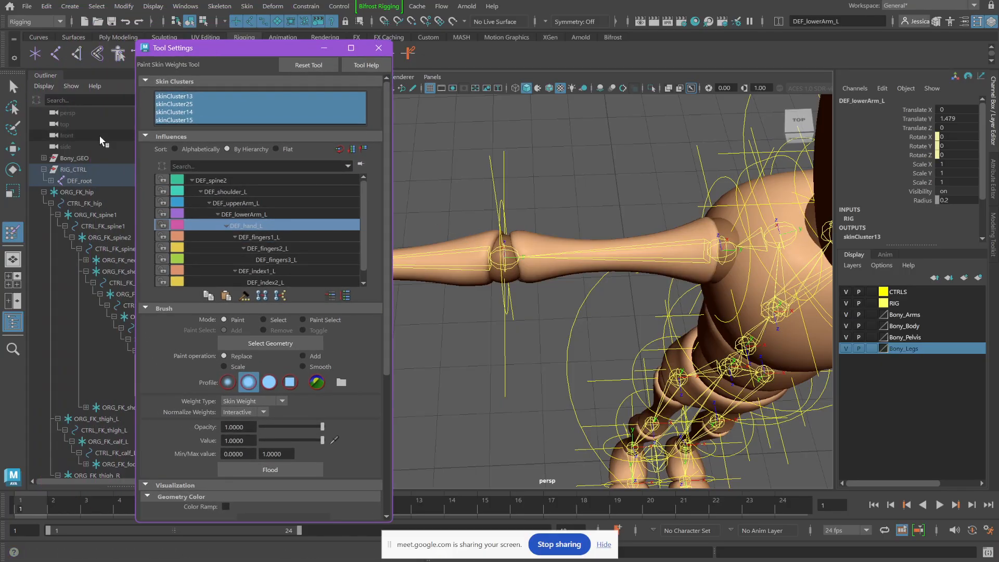
{"action": "left_click", "coordinate": [86, 156]}
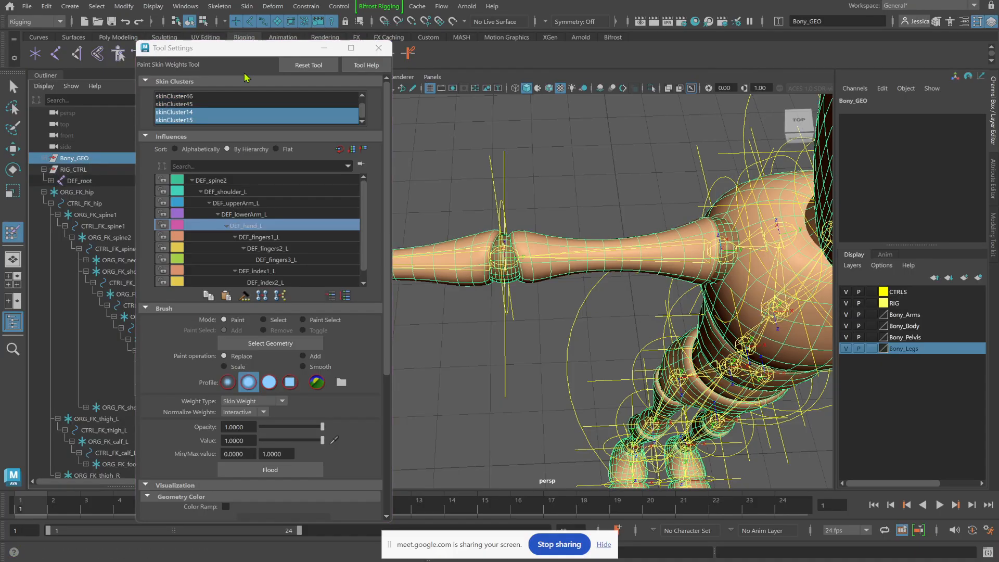
{"action": "left_click", "coordinate": [232, 113]}
{"action": "left_click", "coordinate": [233, 106]}
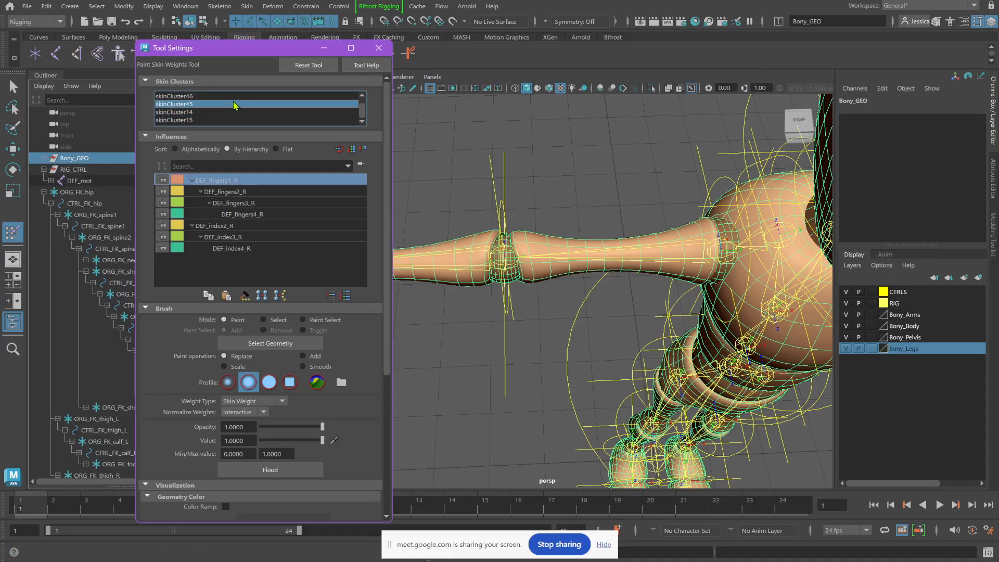
{"action": "scroll", "coordinate": [234, 105], "scroll_direction": "up", "scroll_amount": 2}
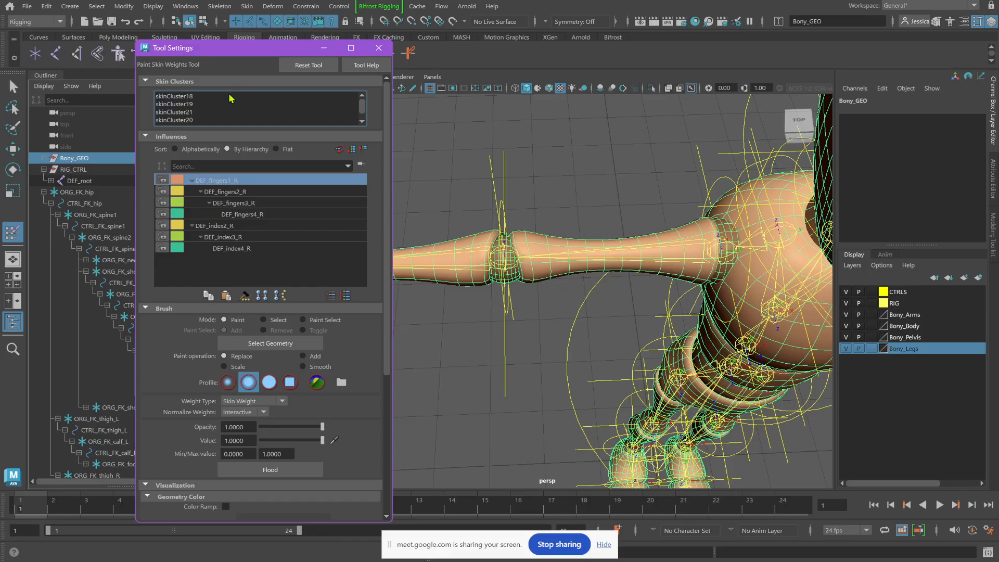
{"action": "left_click", "coordinate": [231, 97]}
{"action": "scroll", "coordinate": [239, 109], "scroll_direction": "down", "scroll_amount": 4}
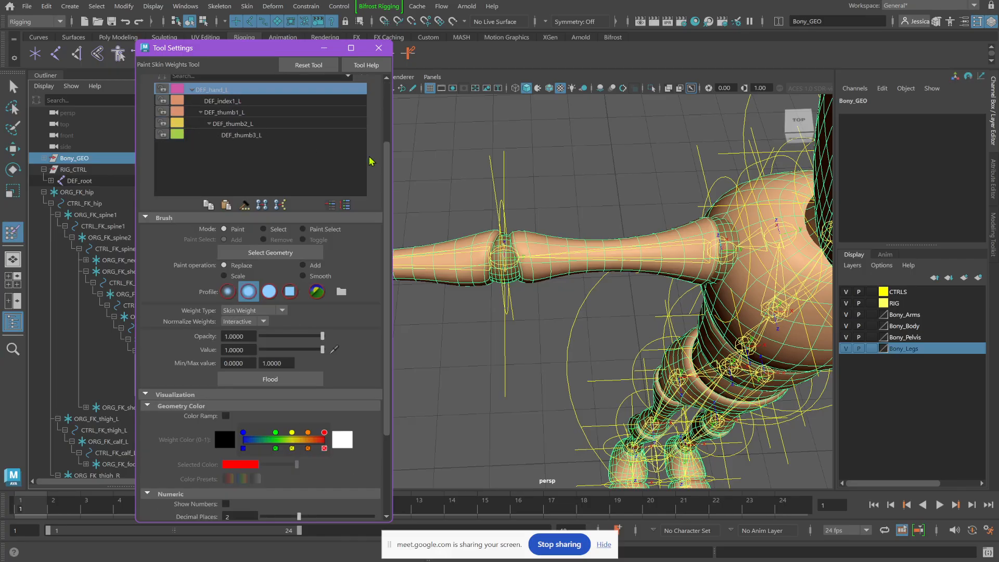
{"action": "scroll", "coordinate": [371, 160], "scroll_direction": "up", "scroll_amount": 4}
{"action": "key", "text": "Caps_Lock"}
{"action": "left_click", "coordinate": [283, 120]}
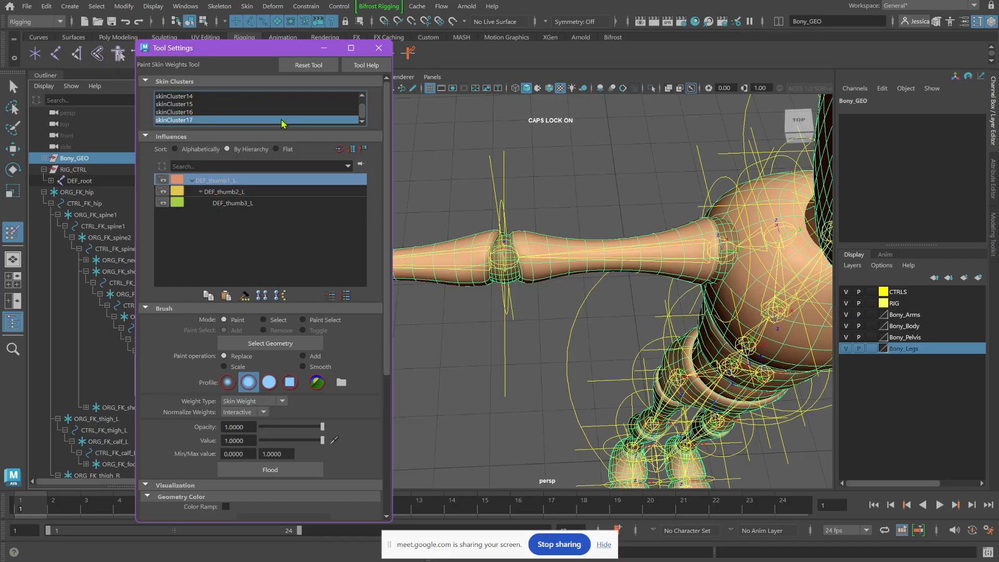
{"action": "scroll", "coordinate": [284, 119], "scroll_direction": "down", "scroll_amount": 3}
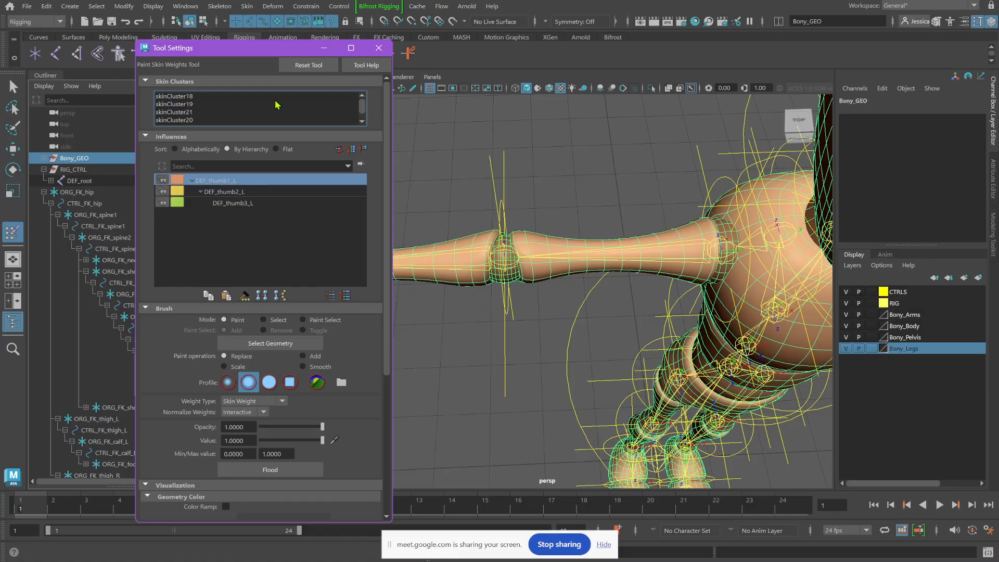
Step: Choose the DEF_lowerArm_L influence across all of Bony_GEO's skin clusters, then narrow the selection to skinCluster14 to inspect its influences
{"action": "left_click", "coordinate": [276, 97], "text": "shift"}
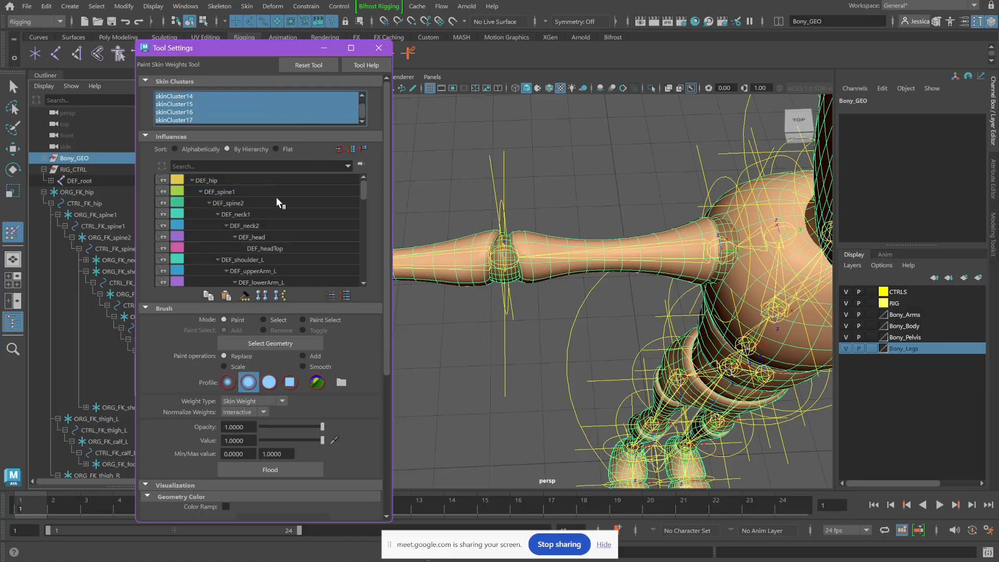
{"action": "scroll", "coordinate": [275, 254], "scroll_direction": "down", "scroll_amount": 1}
{"action": "left_click", "coordinate": [276, 260]}
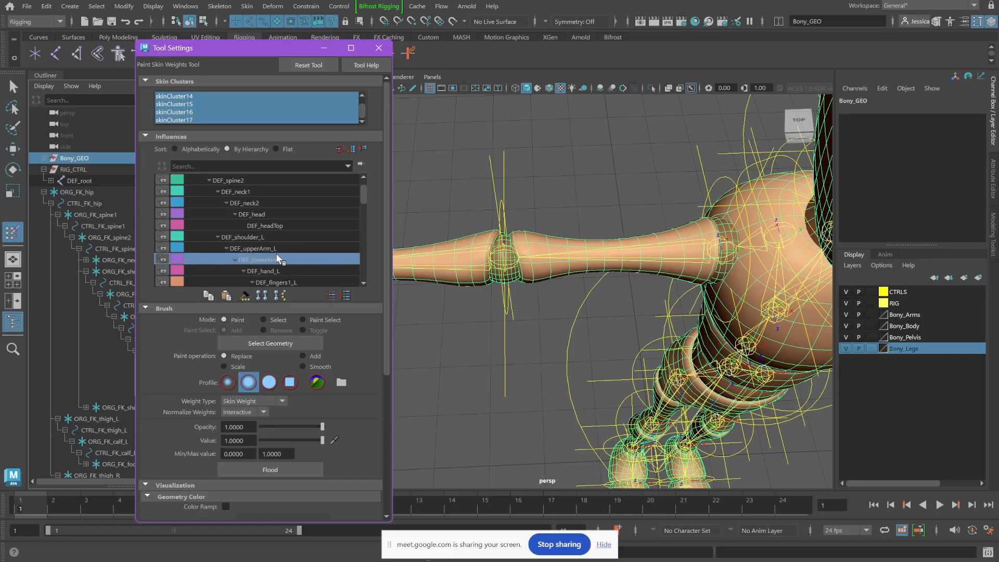
{"action": "left_click", "coordinate": [87, 159]}
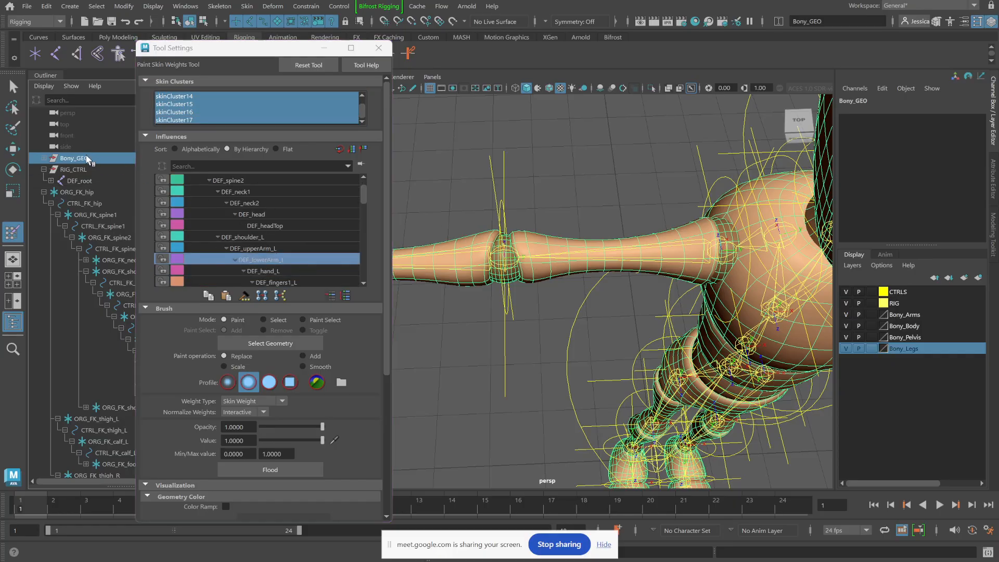
{"action": "left_click", "coordinate": [233, 257]}
{"action": "left_click", "coordinate": [224, 103]}
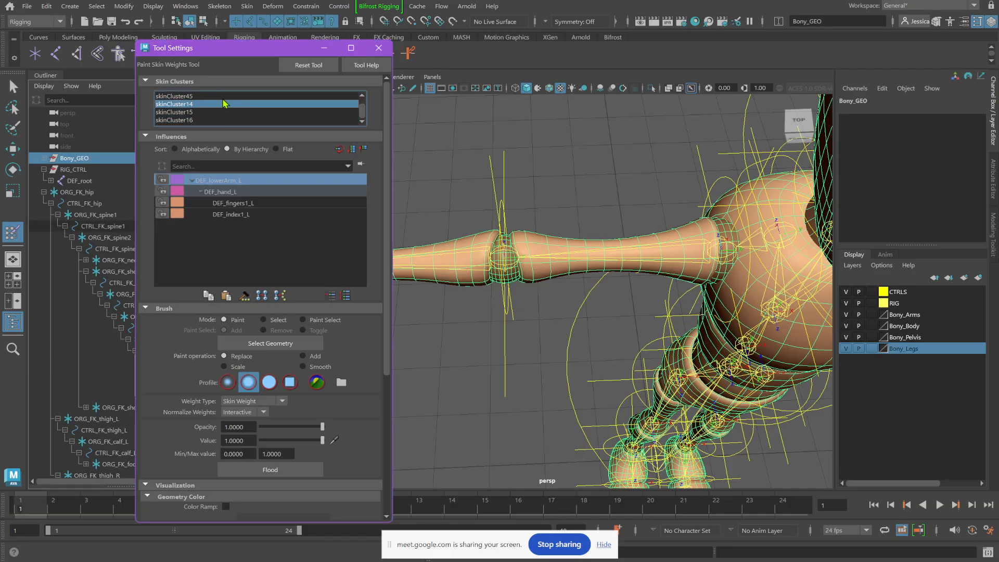
{"action": "scroll", "coordinate": [479, 271], "scroll_direction": "up", "scroll_amount": 2}
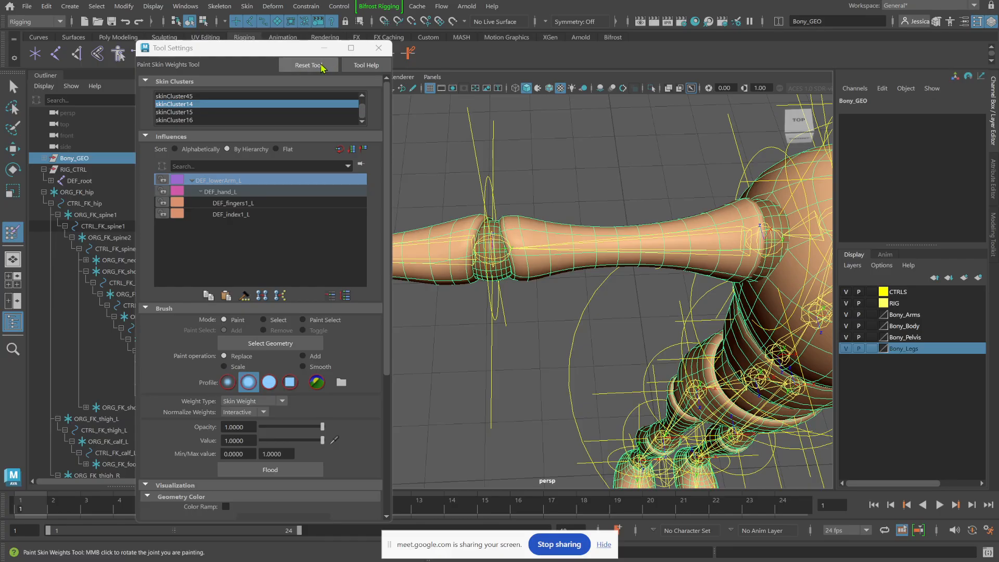
Step: Exit the weight painting tool, reselect Bony_GEO and reopen the Paint Skin Weights tool with its settings
{"action": "left_click", "coordinate": [379, 48]}
{"action": "left_click", "coordinate": [82, 181]}
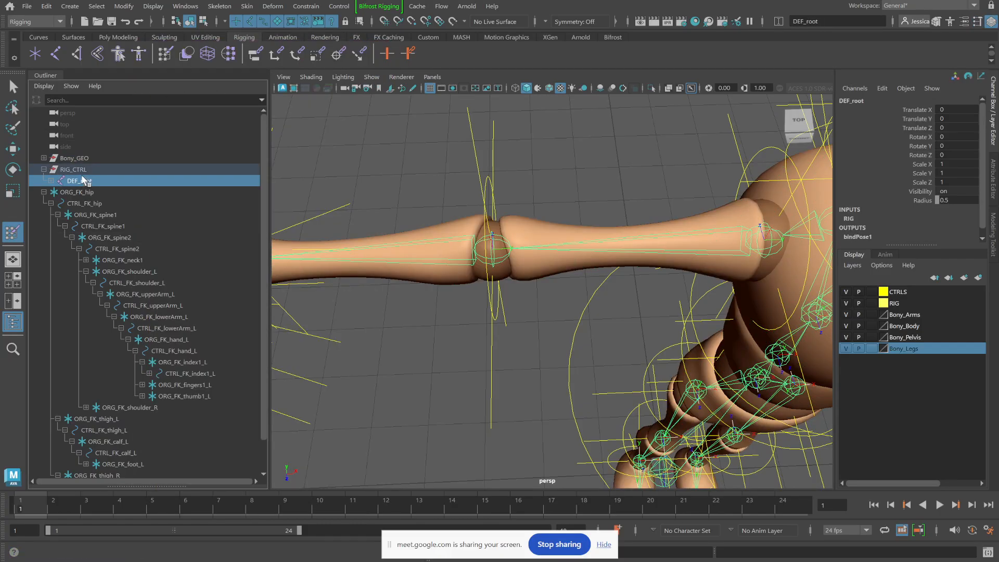
{"action": "left_click", "coordinate": [79, 158]}
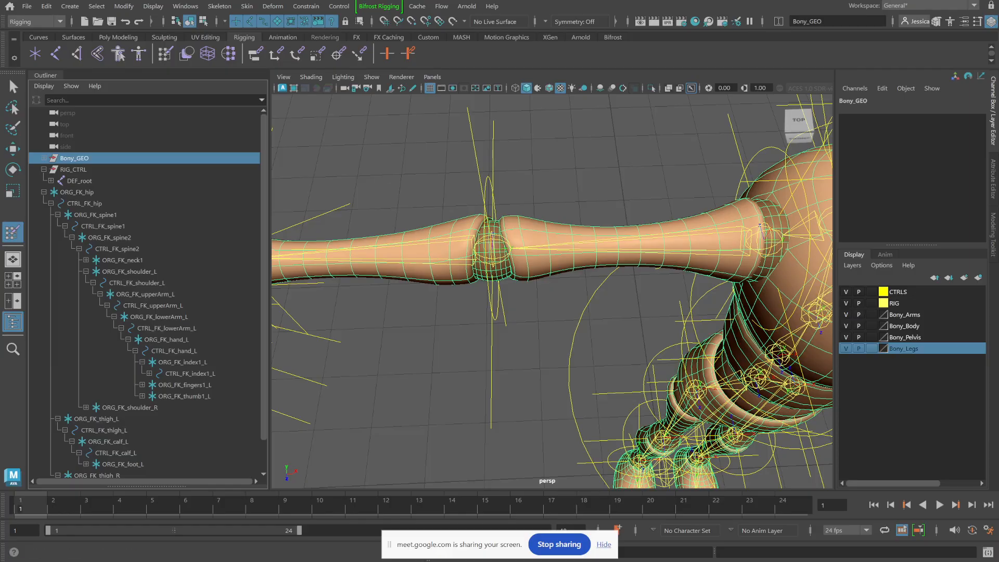
{"action": "key", "text": "q"}
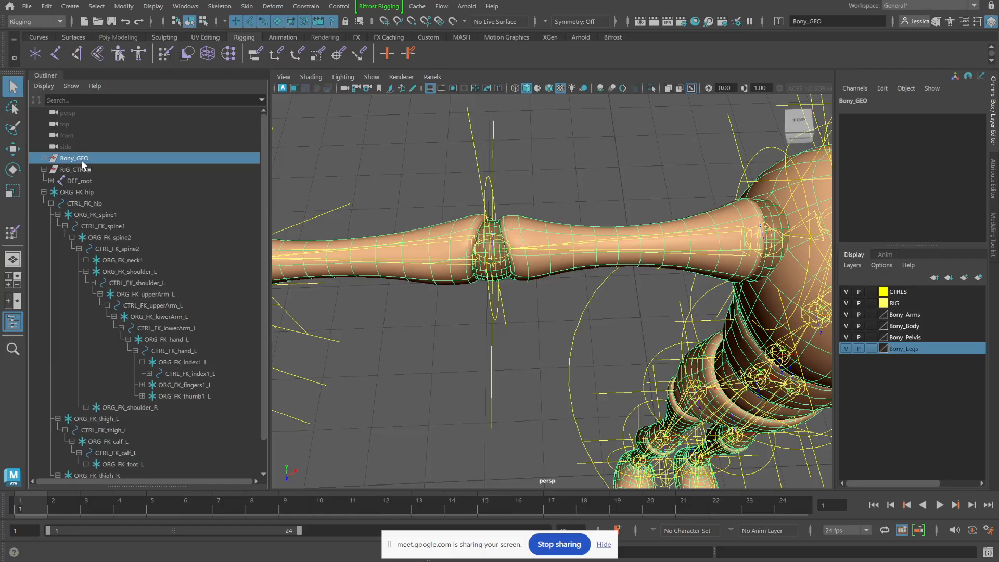
{"action": "left_click", "coordinate": [246, 6]}
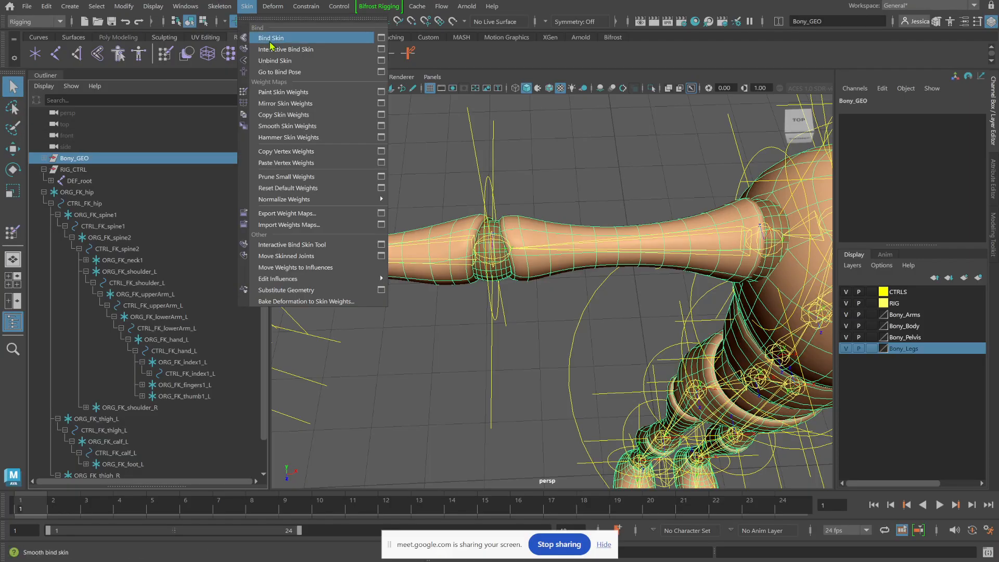
{"action": "left_click", "coordinate": [383, 92]}
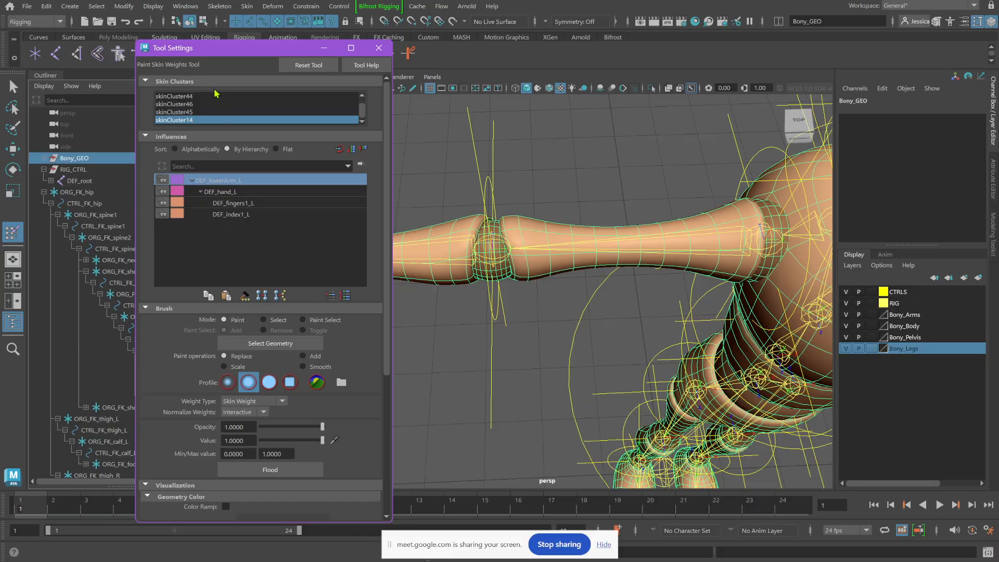
Step: Select the range of skin clusters from skinCluster14 up to skinCluster18, keeping DEF_lowerArm_L as the influence to paint
{"action": "left_click", "coordinate": [203, 106]}
{"action": "left_click", "coordinate": [205, 118]}
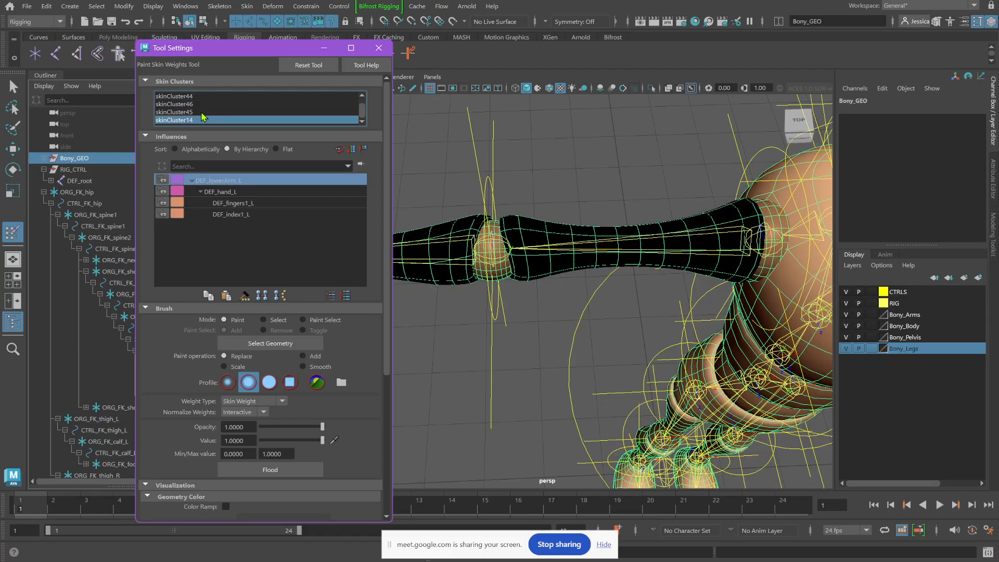
{"action": "left_click", "coordinate": [201, 112]}
{"action": "left_click", "coordinate": [197, 120]}
{"action": "scroll", "coordinate": [199, 111], "scroll_direction": "up", "scroll_amount": 2}
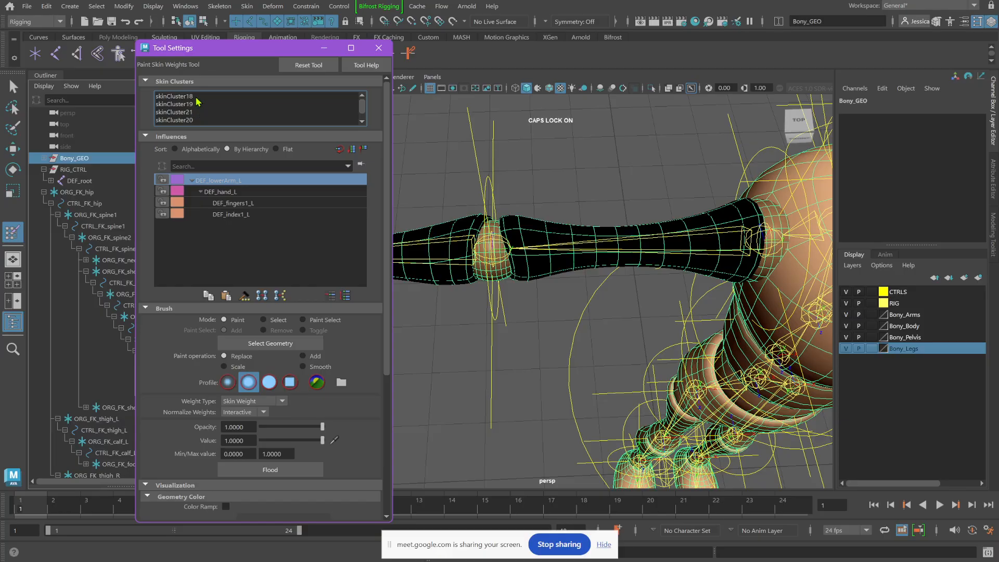
{"action": "left_click", "coordinate": [196, 97], "text": "shift"}
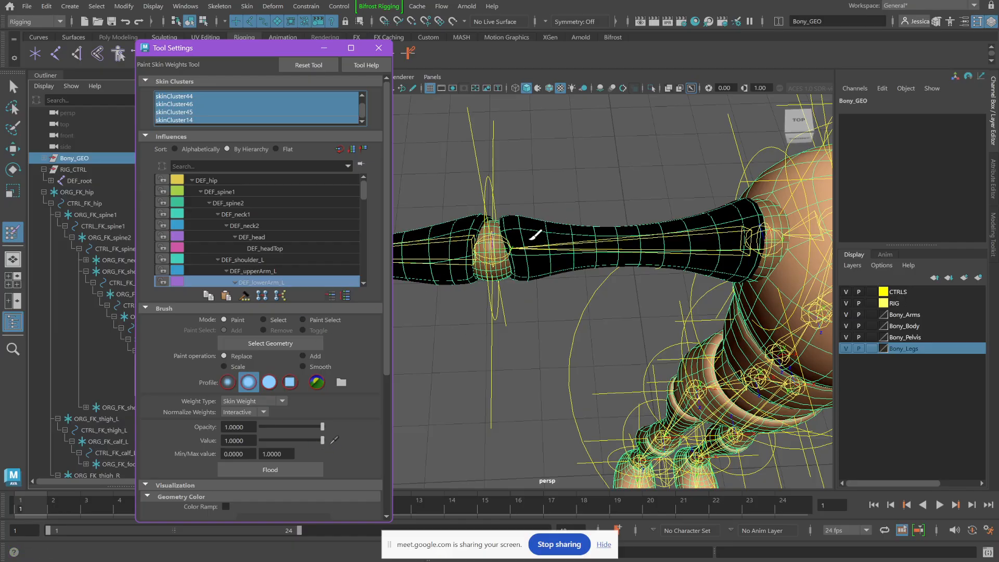
Step: Paint DEF_lowerArm_L weight along the upper arm bone and try to rotate that joint from within the paint tool
{"action": "mouse_move", "coordinate": [536, 233]}
{"action": "left_mouse_down"}
{"action": "mouse_move", "coordinate": [722, 236]}
{"action": "mouse_move", "coordinate": [615, 232]}
{"action": "left_mouse_up"}
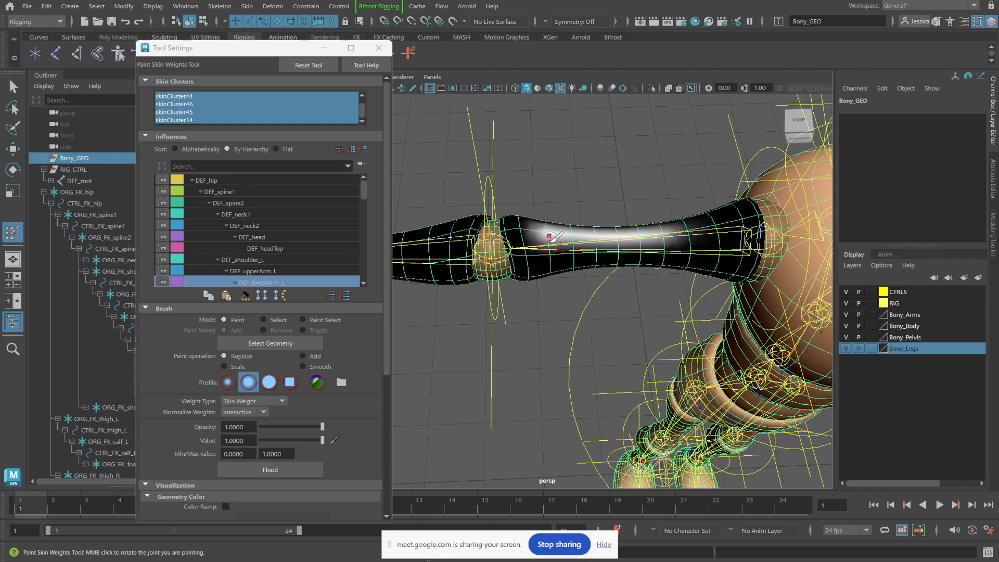
{"action": "left_click_drag", "start_coordinate": [552, 237], "coordinate": [692, 246]}
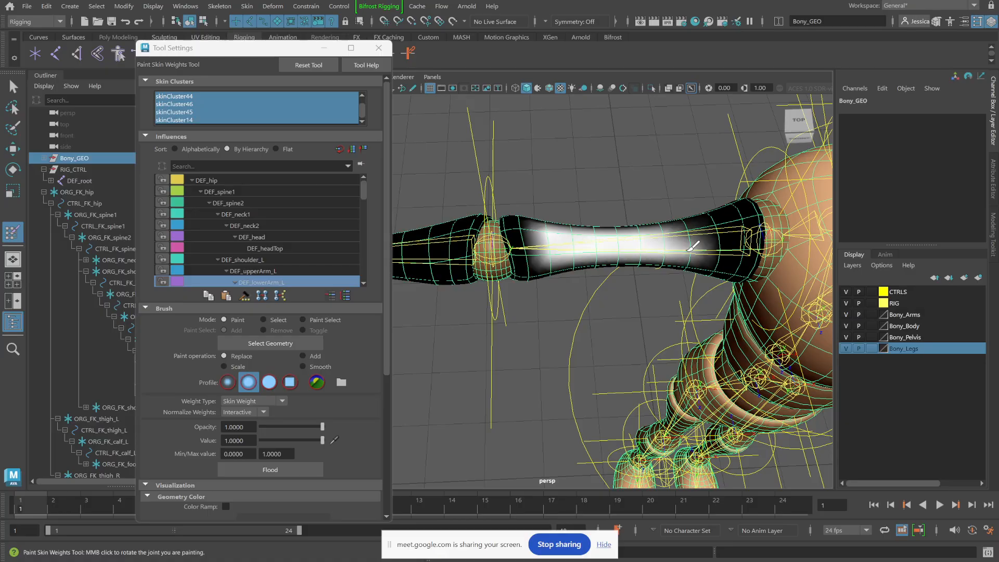
{"action": "middle_click", "coordinate": [553, 245]}
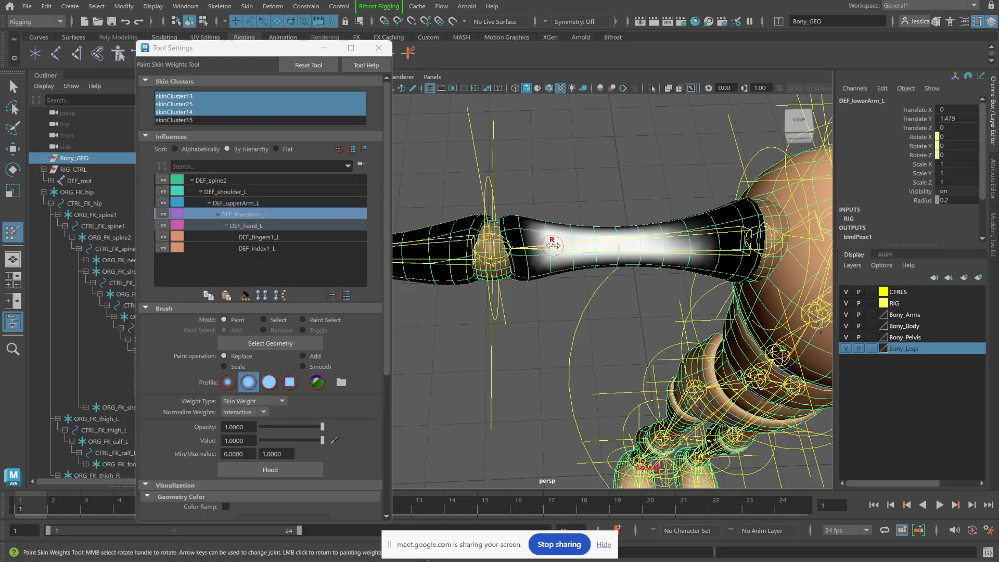
{"action": "left_click", "coordinate": [556, 248]}
{"action": "left_click", "coordinate": [558, 230]}
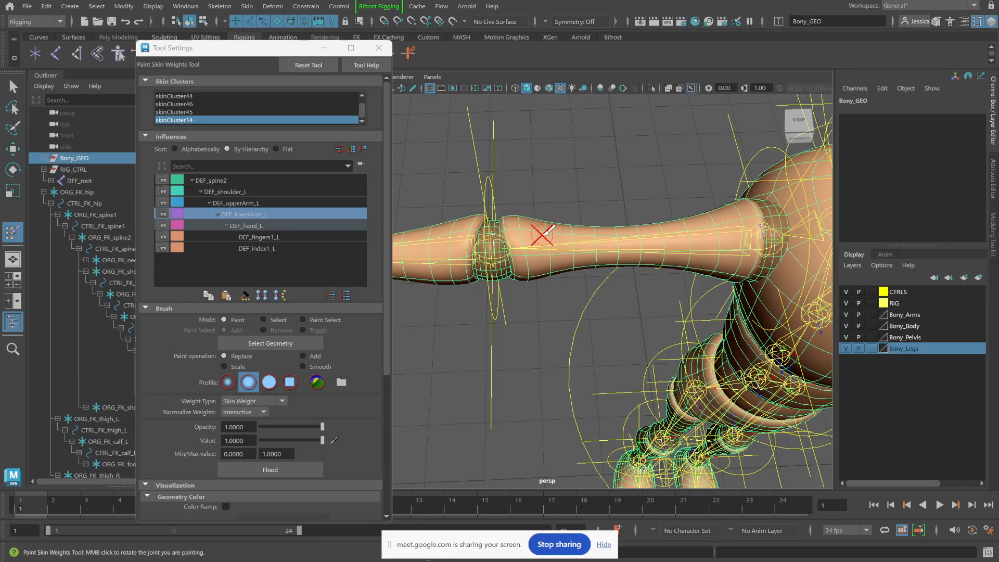
{"action": "mouse_move", "coordinate": [543, 237]}
{"action": "left_mouse_down"}
{"action": "mouse_move", "coordinate": [624, 240]}
{"action": "mouse_move", "coordinate": [555, 241]}
{"action": "mouse_move", "coordinate": [609, 239]}
{"action": "left_mouse_up"}
{"action": "left_click_drag", "start_coordinate": [612, 238], "coordinate": [542, 234]}
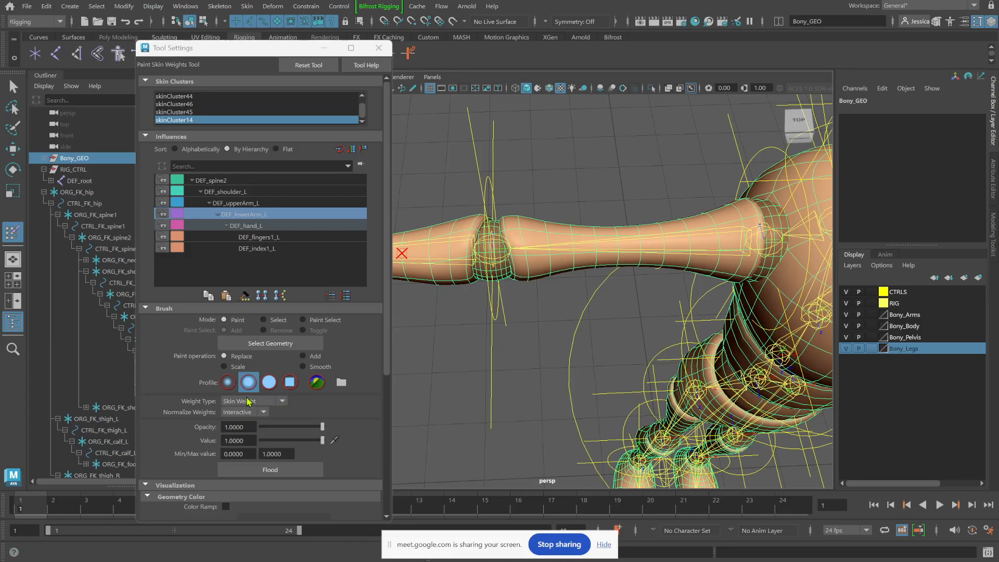
{"action": "left_click", "coordinate": [243, 414]}
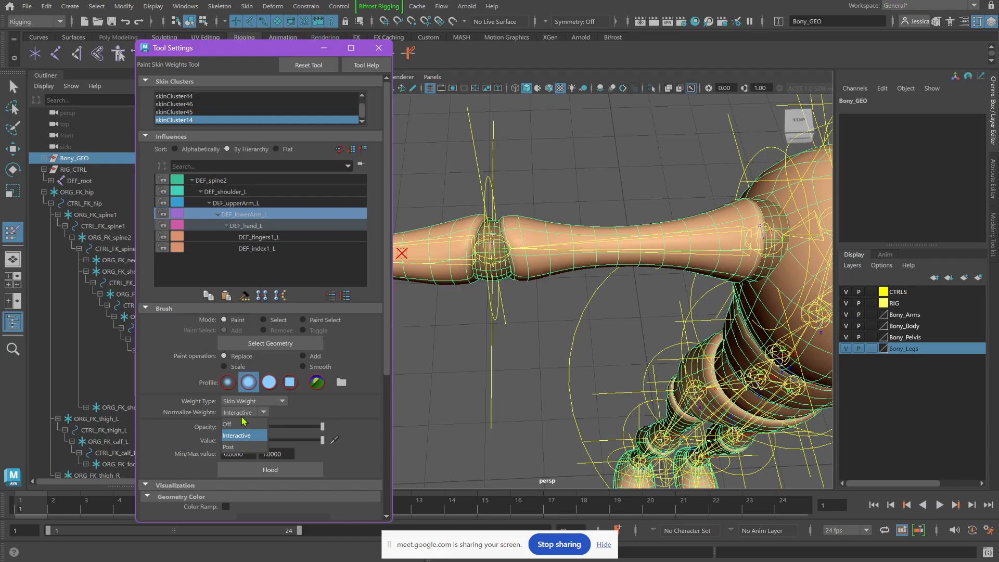
{"action": "left_click", "coordinate": [241, 416]}
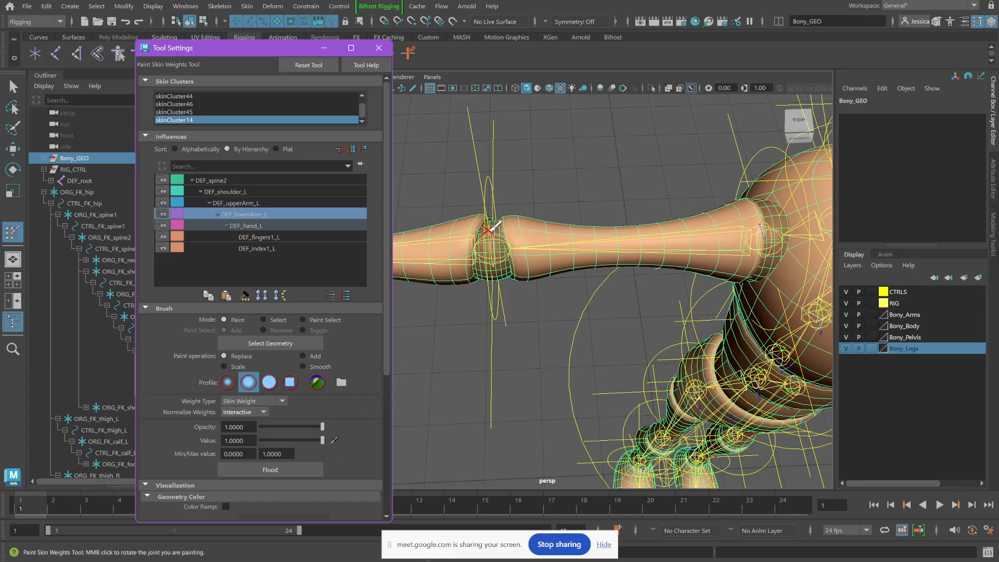
{"action": "left_click_drag", "start_coordinate": [281, 440], "coordinate": [455, 437]}
Step: Try to pick the DEF_fingers1_L influence and its joint in the viewport for weight painting on the left hand
{"action": "left_click", "coordinate": [268, 237]}
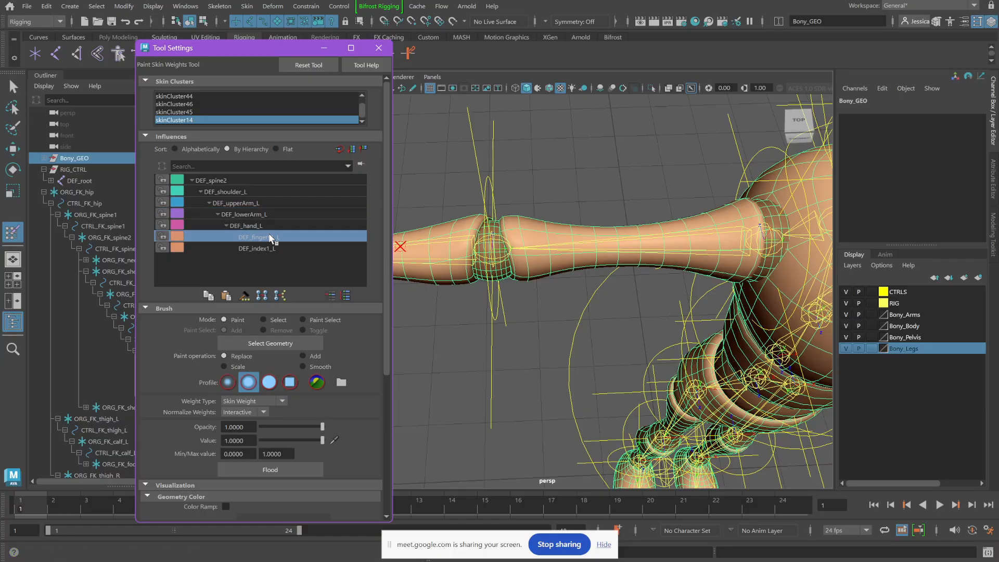
{"action": "middle_click", "coordinate": [531, 248]}
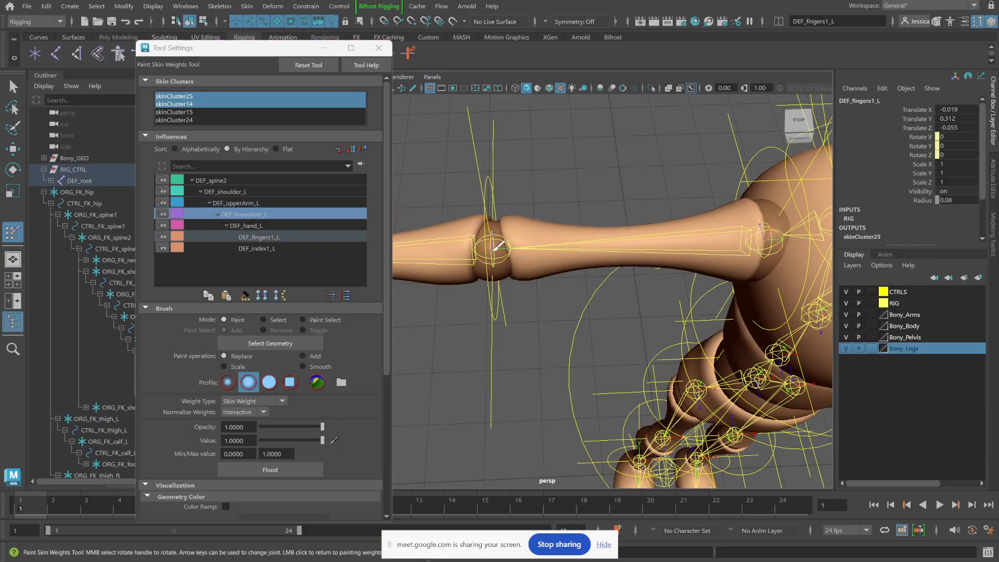
{"action": "left_click_drag", "start_coordinate": [498, 245], "coordinate": [688, 229], "text": "alt"}
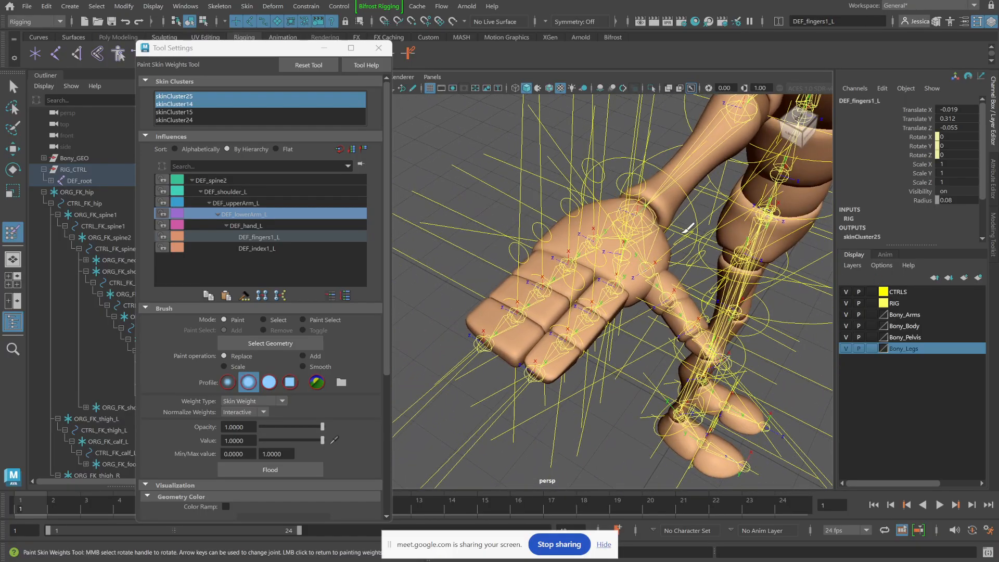
{"action": "scroll", "coordinate": [560, 322], "scroll_direction": "up", "scroll_amount": 3}
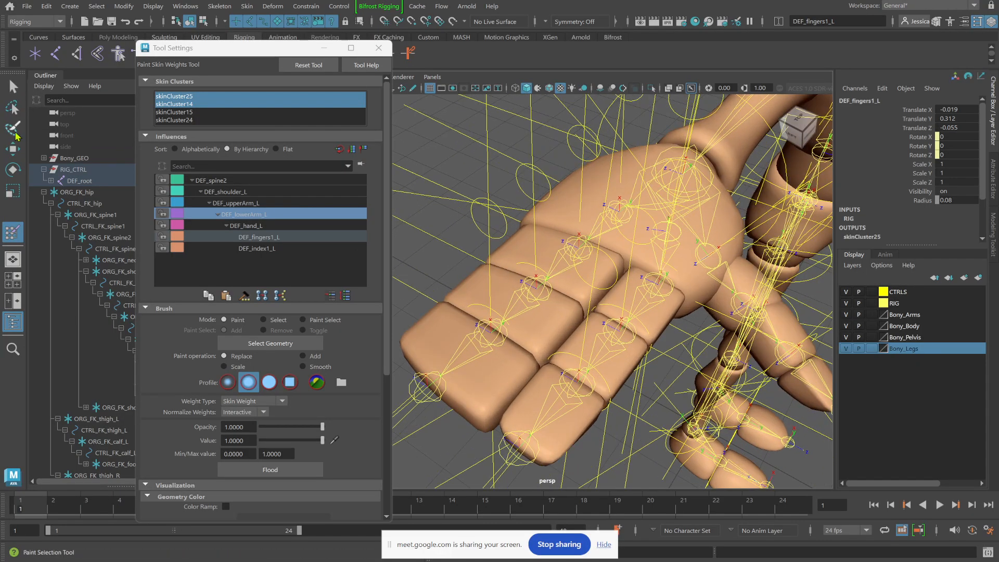
Step: Reselect Bony_GEO and select the range of its skin clusters from skinCluster17 to skinCluster18
{"action": "left_click", "coordinate": [75, 158]}
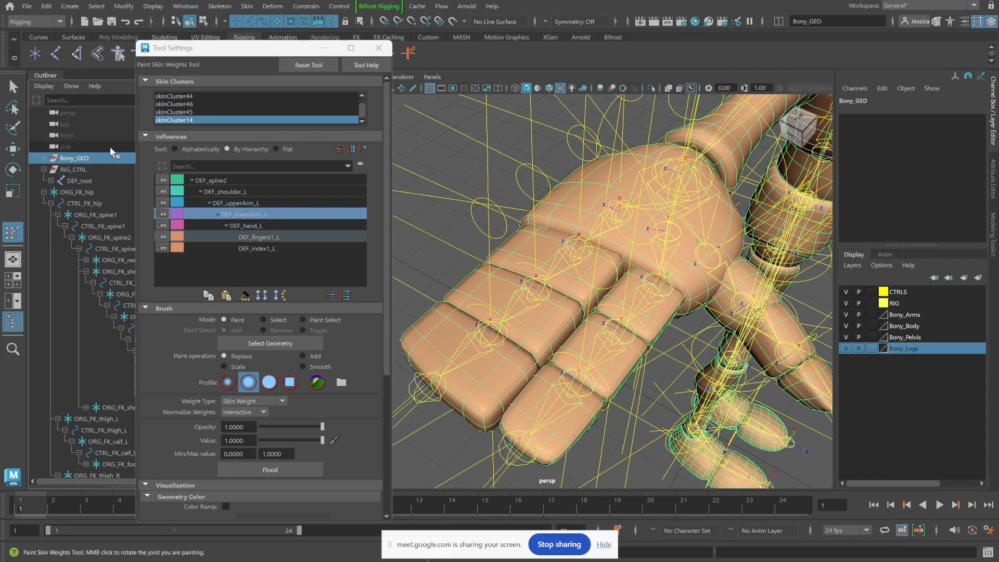
{"action": "scroll", "coordinate": [182, 109], "scroll_direction": "down", "scroll_amount": 1}
{"action": "scroll", "coordinate": [182, 109], "scroll_direction": "up", "scroll_amount": 3}
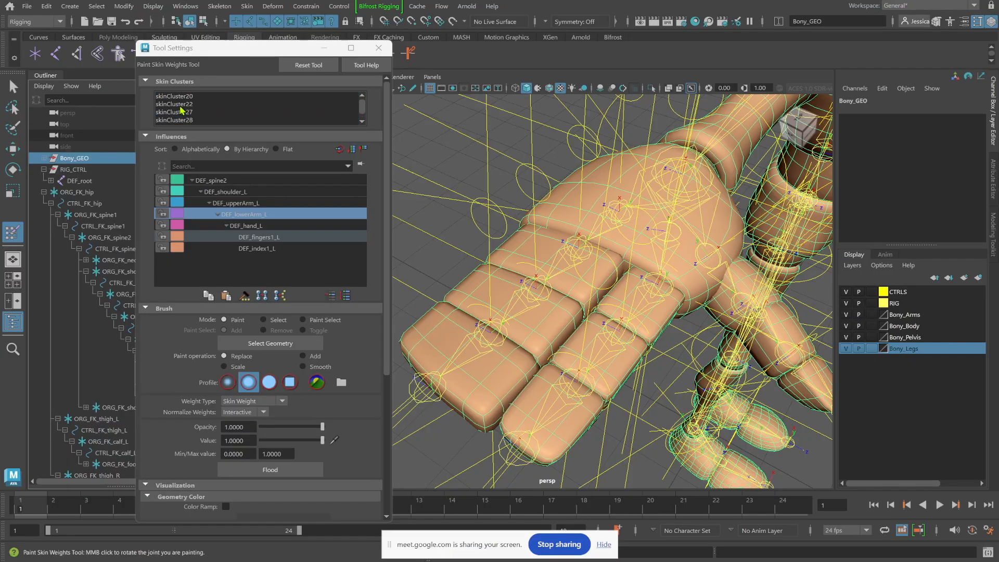
{"action": "key", "text": "Caps_Lock"}
{"action": "left_click", "coordinate": [180, 108]}
{"action": "scroll", "coordinate": [181, 103], "scroll_direction": "down", "scroll_amount": 1}
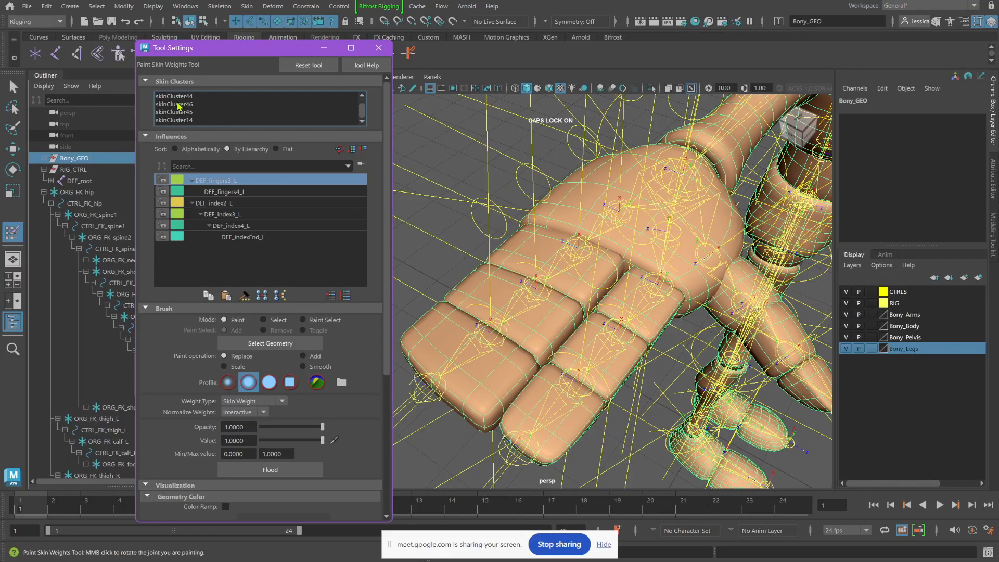
{"action": "scroll", "coordinate": [177, 103], "scroll_direction": "down", "scroll_amount": 5}
{"action": "scroll", "coordinate": [144, 133], "scroll_direction": "up", "scroll_amount": 4}
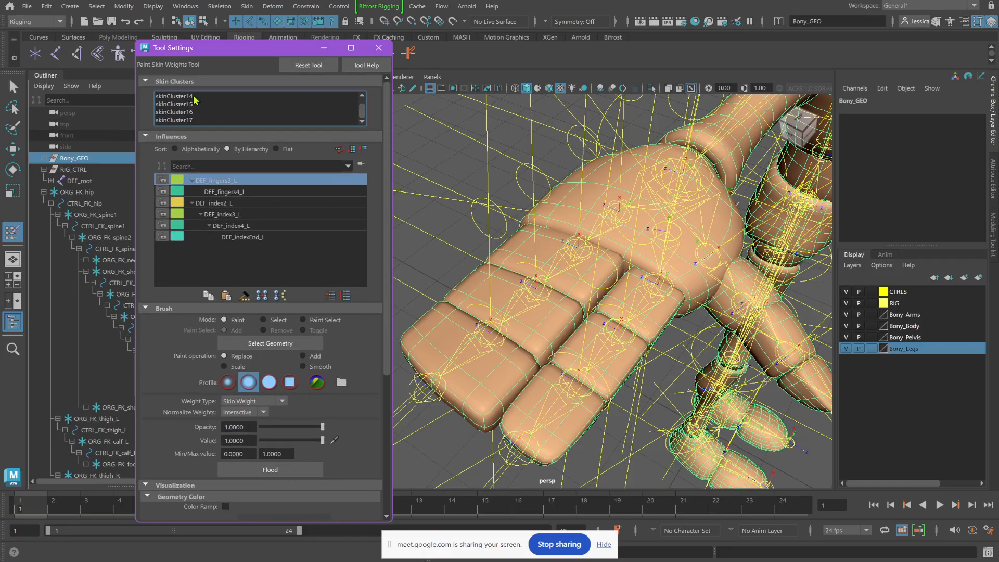
{"action": "left_click", "coordinate": [186, 120]}
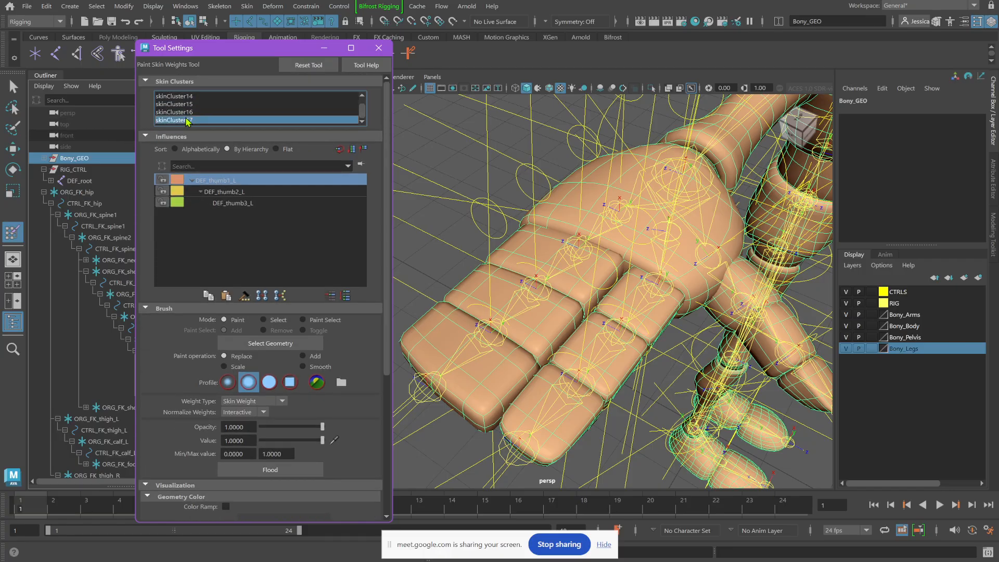
{"action": "scroll", "coordinate": [186, 116], "scroll_direction": "down", "scroll_amount": 7}
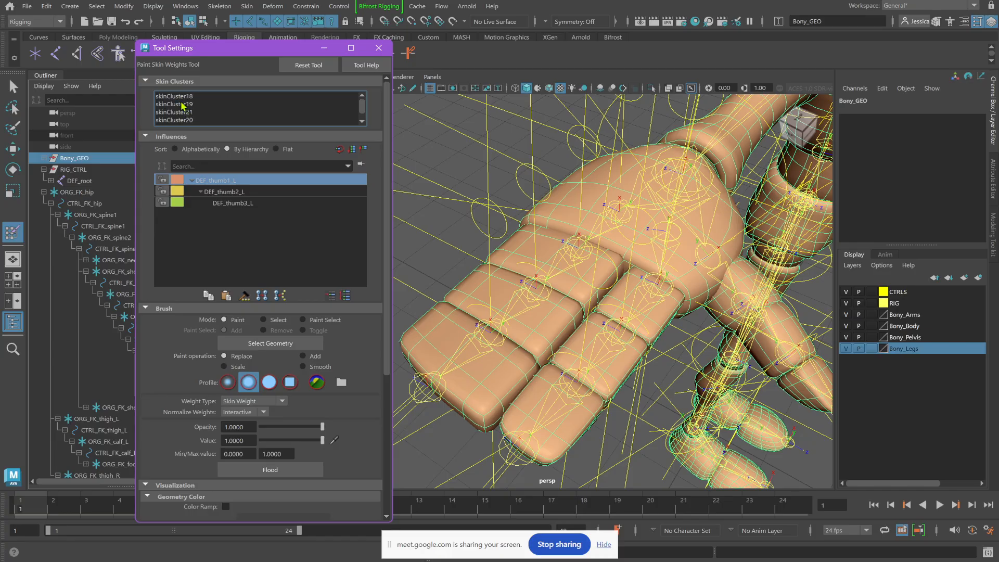
{"action": "left_click", "coordinate": [180, 98], "text": "shift"}
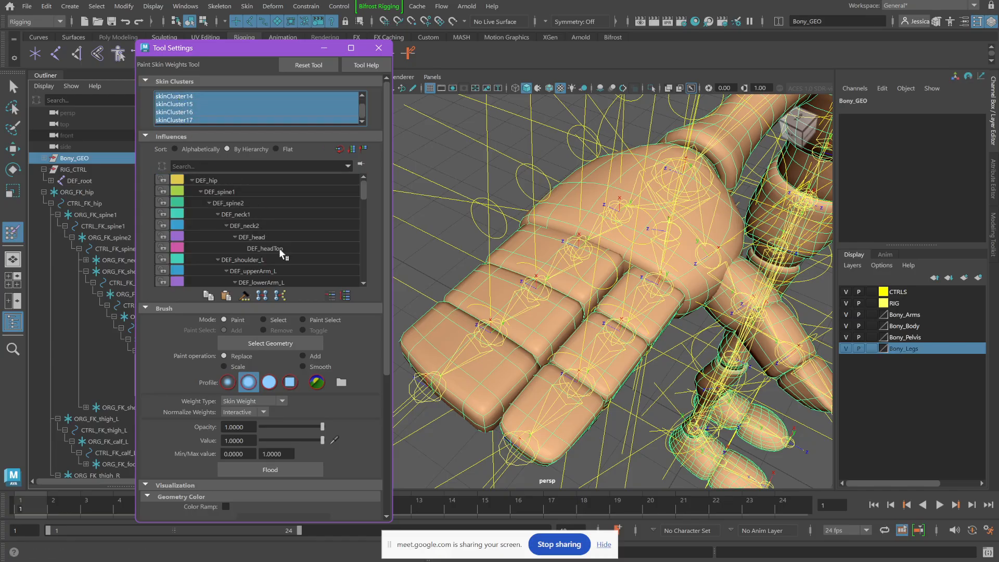
Step: Choose DEF_fingers3_L as the influence to paint, with the left hand's fingers in close view
{"action": "scroll", "coordinate": [507, 246], "scroll_direction": "down", "scroll_amount": 10}
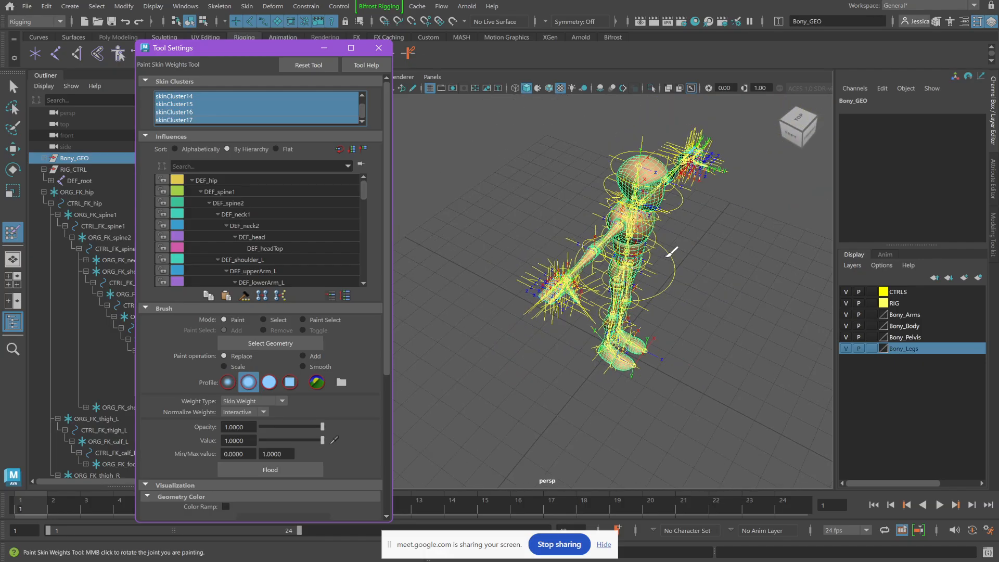
{"action": "left_click_drag", "start_coordinate": [669, 252], "coordinate": [676, 229], "text": "alt"}
{"action": "middle_click_drag", "start_coordinate": [677, 229], "coordinate": [475, 203], "text": "alt"}
{"action": "scroll", "coordinate": [597, 281], "scroll_direction": "up", "scroll_amount": 3}
{"action": "middle_click_drag", "start_coordinate": [598, 281], "coordinate": [668, 274], "text": "alt"}
{"action": "scroll", "coordinate": [609, 255], "scroll_direction": "up", "scroll_amount": 4}
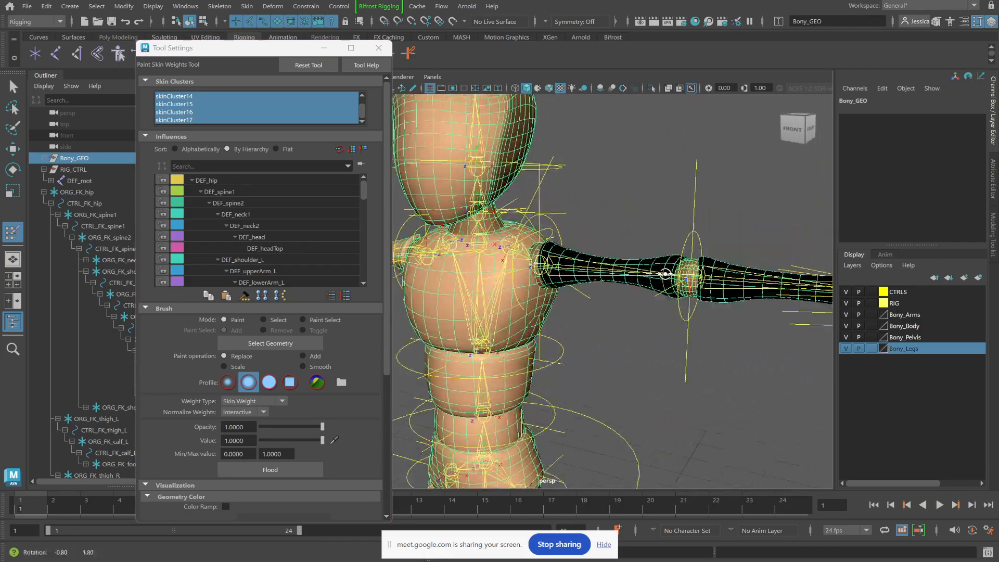
{"action": "left_click_drag", "start_coordinate": [669, 208], "coordinate": [665, 286], "text": "alt"}
{"action": "middle_click_drag", "start_coordinate": [665, 286], "coordinate": [446, 183], "text": "alt"}
{"action": "right_click_drag", "start_coordinate": [445, 183], "coordinate": [729, 338], "text": "alt"}
{"action": "middle_click_drag", "start_coordinate": [729, 339], "coordinate": [629, 275], "text": "alt"}
{"action": "scroll", "coordinate": [197, 168], "scroll_direction": "down", "scroll_amount": 1}
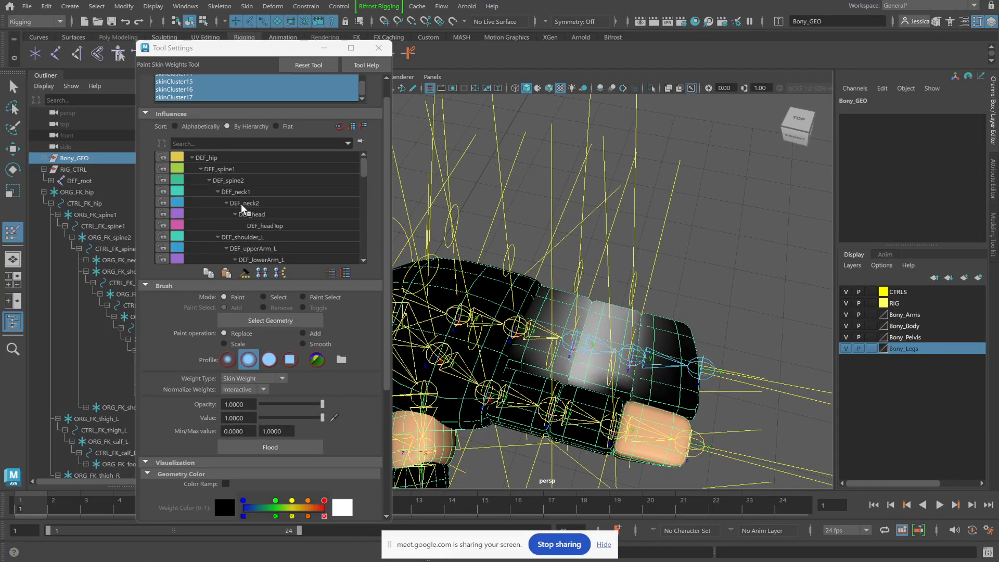
{"action": "scroll", "coordinate": [286, 207], "scroll_direction": "down", "scroll_amount": 2}
{"action": "left_click", "coordinate": [281, 227]}
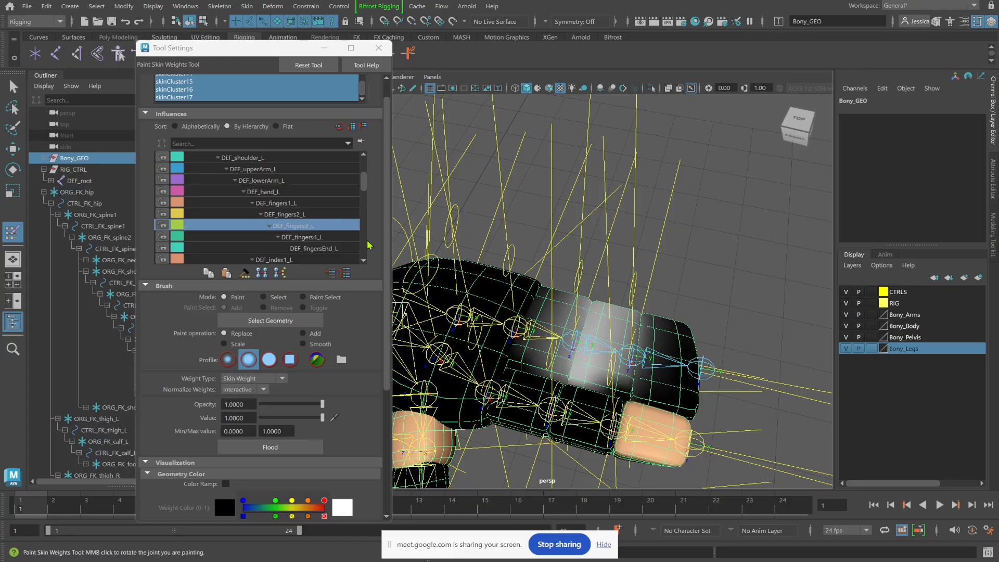
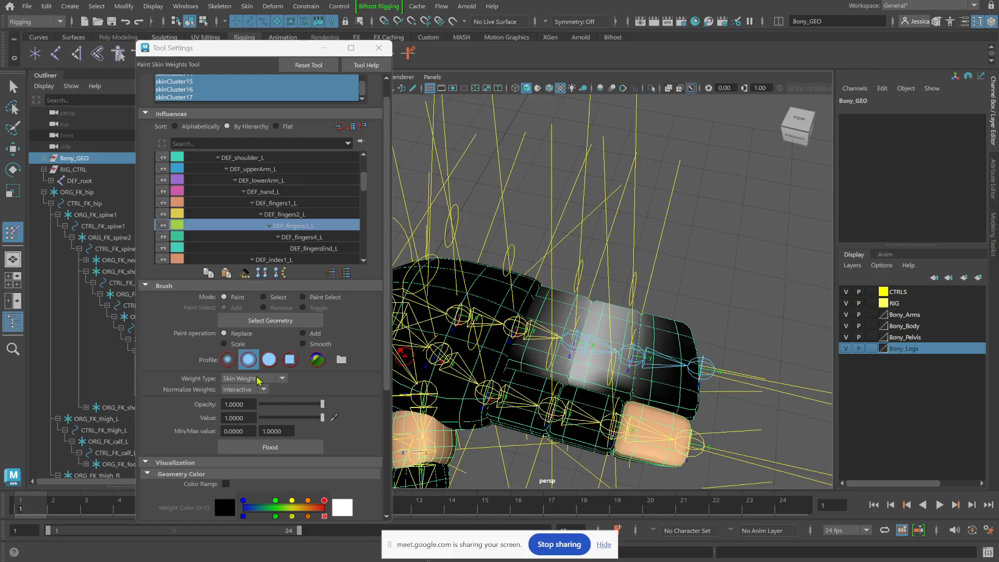
Step: Set the brush value to 0 and replace the DEF_fingers3_L weights along the edge and tip of the wide left finger block
{"action": "left_click_drag", "start_coordinate": [322, 417], "coordinate": [243, 419]}
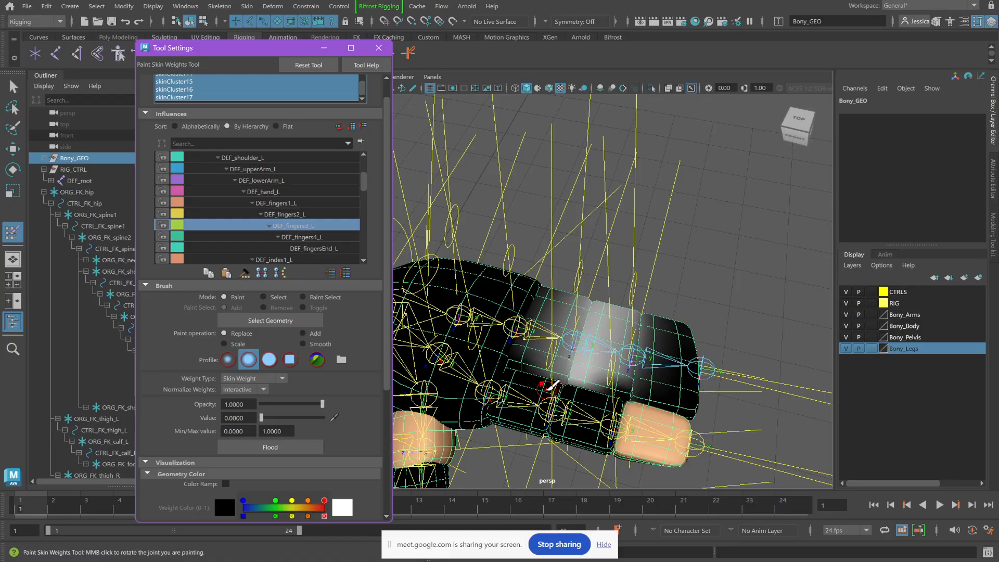
{"action": "left_click", "coordinate": [571, 385]}
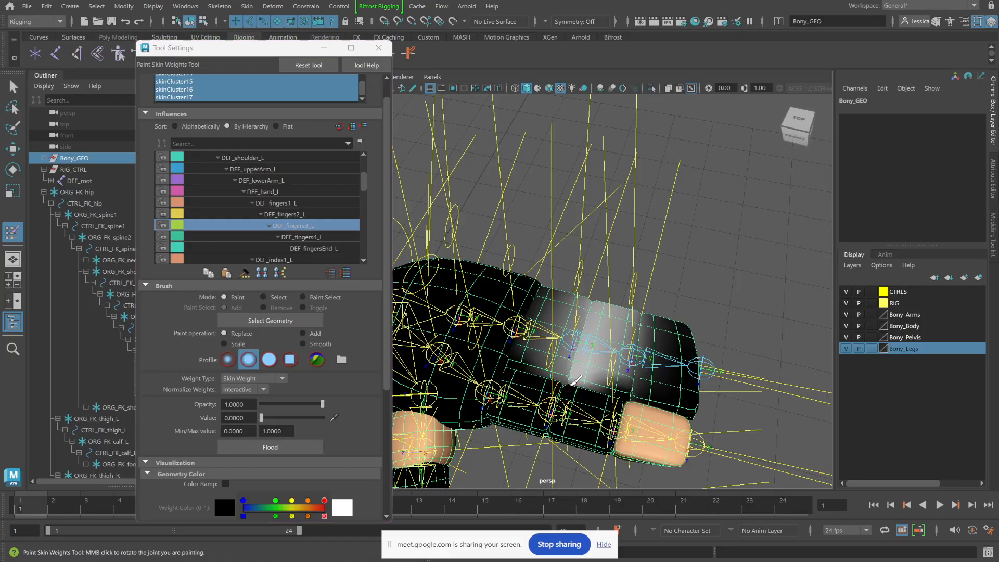
{"action": "mouse_move", "coordinate": [595, 386]}
{"action": "left_mouse_down"}
{"action": "mouse_move", "coordinate": [556, 368]}
{"action": "mouse_move", "coordinate": [598, 378]}
{"action": "mouse_move", "coordinate": [568, 383]}
{"action": "mouse_move", "coordinate": [576, 368]}
{"action": "mouse_move", "coordinate": [631, 353]}
{"action": "mouse_move", "coordinate": [595, 332]}
{"action": "mouse_move", "coordinate": [680, 313]}
{"action": "mouse_move", "coordinate": [674, 331]}
{"action": "mouse_move", "coordinate": [698, 324]}
{"action": "left_mouse_up"}
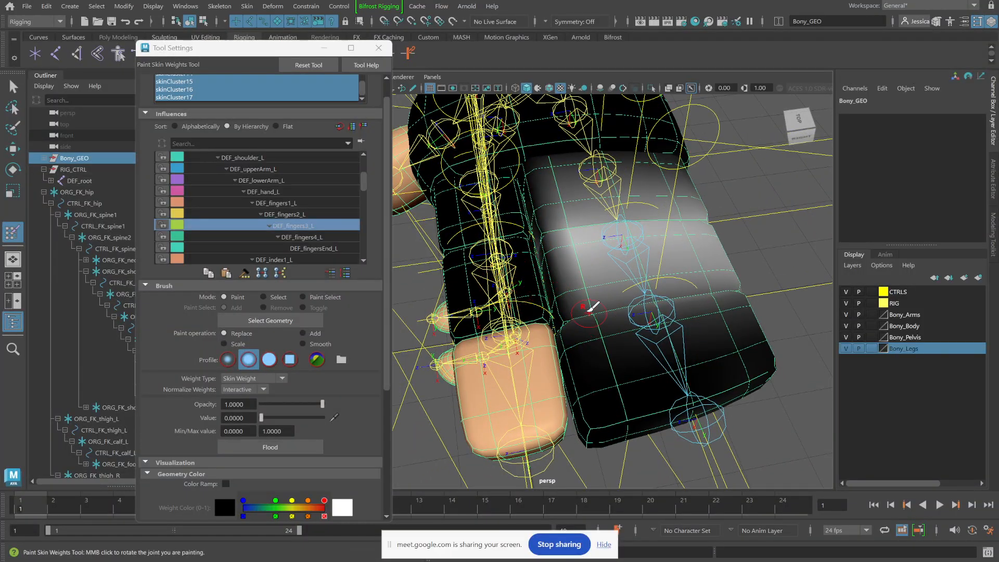
Step: Set the brush value to 1 and paint DEF_fingers3_L weights across the middle segments of the wide left finger block
{"action": "mouse_move", "coordinate": [529, 290]}
{"action": "left_mouse_down", "text": "alt"}
{"action": "mouse_move", "coordinate": [531, 266]}
{"action": "mouse_move", "coordinate": [537, 367]}
{"action": "mouse_move", "coordinate": [552, 380]}
{"action": "left_mouse_up", "text": "alt"}
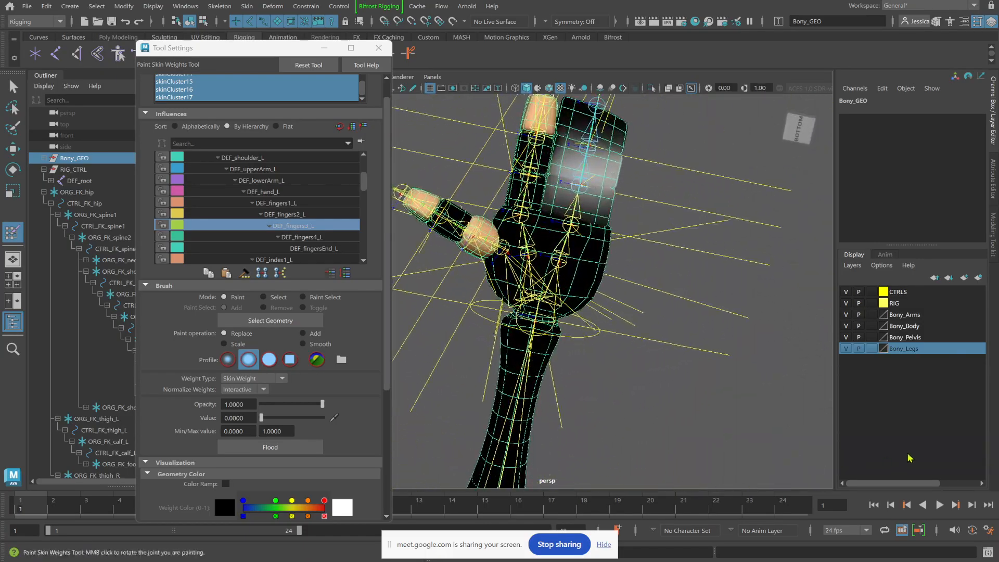
{"action": "left_click_drag", "start_coordinate": [472, 200], "coordinate": [571, 341], "text": "alt"}
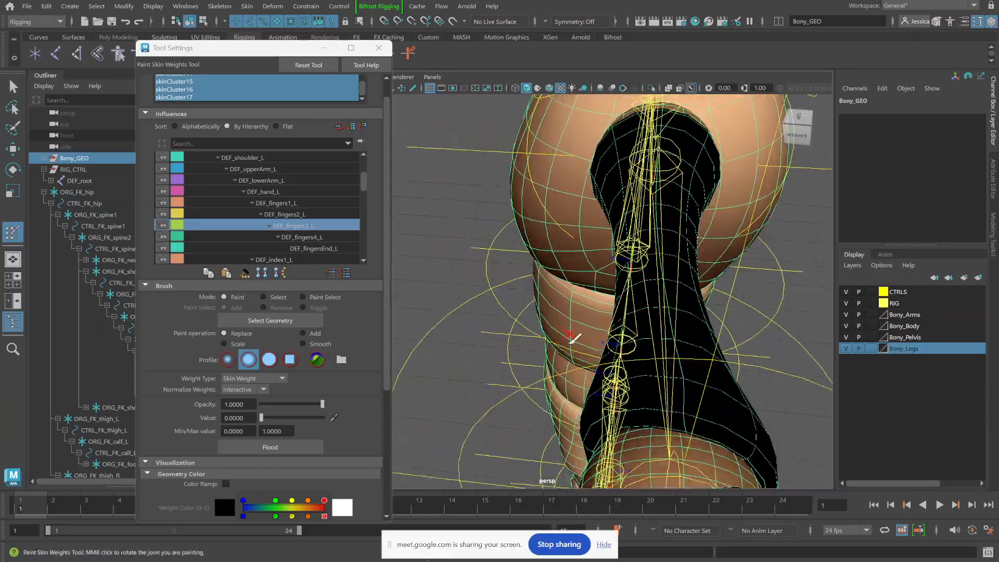
{"action": "middle_click_drag", "start_coordinate": [564, 267], "coordinate": [557, 232], "text": "alt"}
{"action": "right_click_drag", "start_coordinate": [557, 232], "coordinate": [653, 295], "text": "alt"}
{"action": "middle_click_drag", "start_coordinate": [531, 345], "coordinate": [546, 130], "text": "alt"}
{"action": "right_click_drag", "start_coordinate": [625, 286], "coordinate": [640, 305], "text": "alt"}
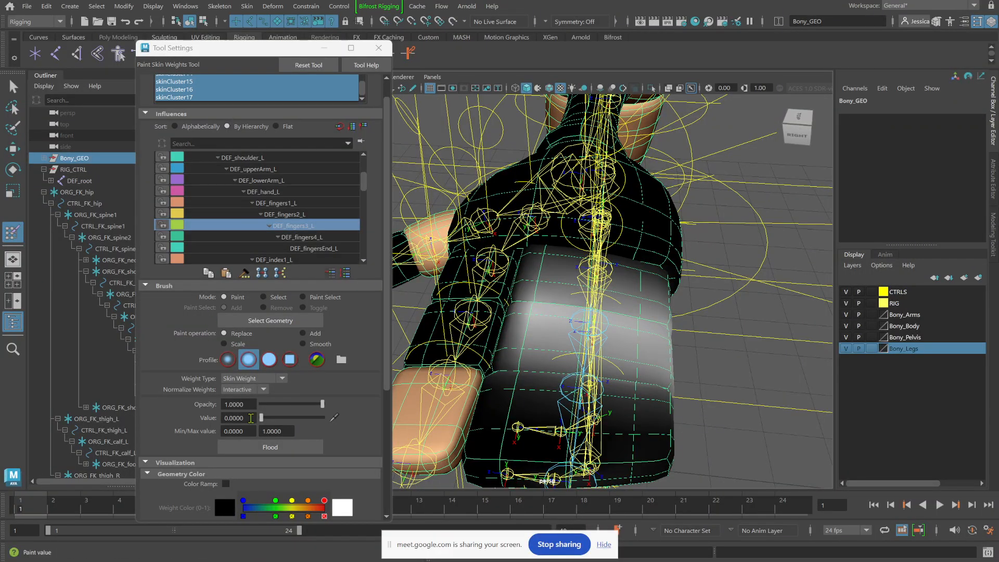
{"action": "left_click_drag", "start_coordinate": [275, 418], "coordinate": [325, 418]}
{"action": "mouse_move", "coordinate": [554, 313]}
{"action": "left_mouse_down"}
{"action": "mouse_move", "coordinate": [535, 328]}
{"action": "mouse_move", "coordinate": [531, 364]}
{"action": "mouse_move", "coordinate": [546, 296]}
{"action": "mouse_move", "coordinate": [537, 302]}
{"action": "left_mouse_up"}
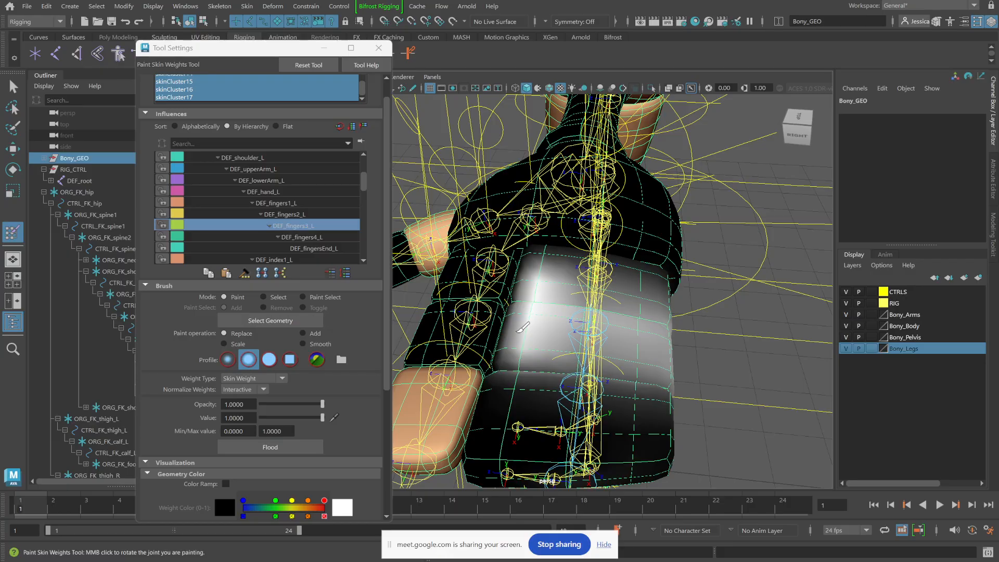
{"action": "mouse_move", "coordinate": [594, 325]}
{"action": "left_mouse_down"}
{"action": "mouse_move", "coordinate": [597, 337]}
{"action": "mouse_move", "coordinate": [625, 352]}
{"action": "mouse_move", "coordinate": [569, 340]}
{"action": "mouse_move", "coordinate": [656, 316]}
{"action": "mouse_move", "coordinate": [511, 357]}
{"action": "left_mouse_up"}
{"action": "right_click_drag", "start_coordinate": [594, 287], "coordinate": [668, 364], "text": "alt"}
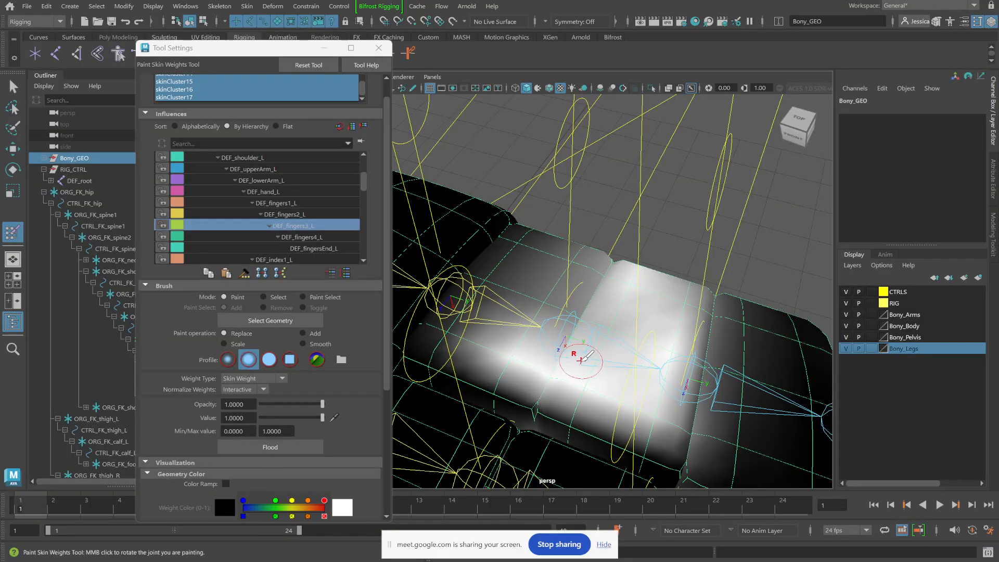
{"action": "mouse_move", "coordinate": [572, 355]}
{"action": "left_mouse_down"}
{"action": "mouse_move", "coordinate": [615, 253]}
{"action": "mouse_move", "coordinate": [601, 335]}
{"action": "mouse_move", "coordinate": [556, 382]}
{"action": "left_mouse_up"}
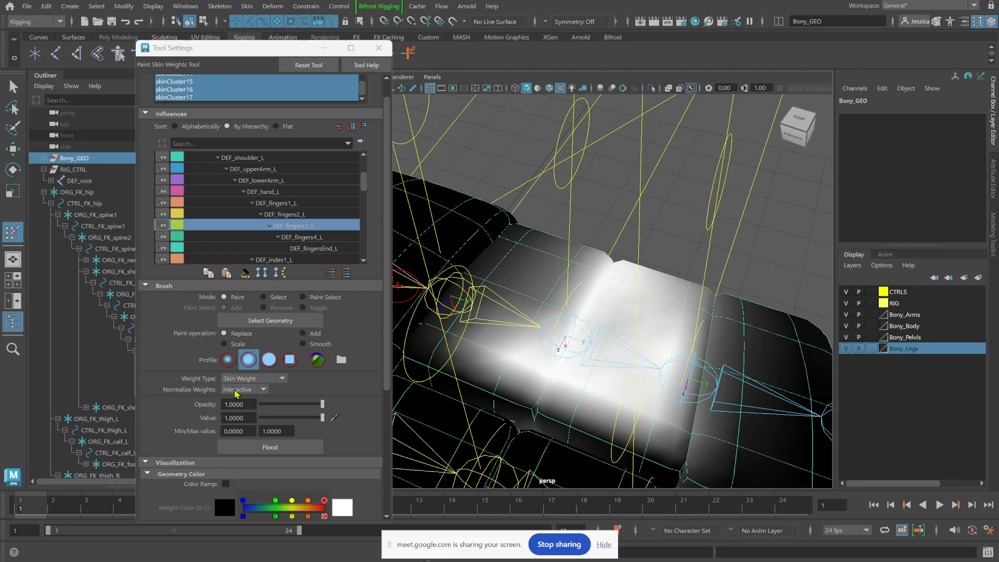
Step: Set the brush value to 0 and paint away DEF_fingers3_L weights toward the fingertip and knuckle sides of its joint
{"action": "left_click_drag", "start_coordinate": [322, 418], "coordinate": [259, 419]}
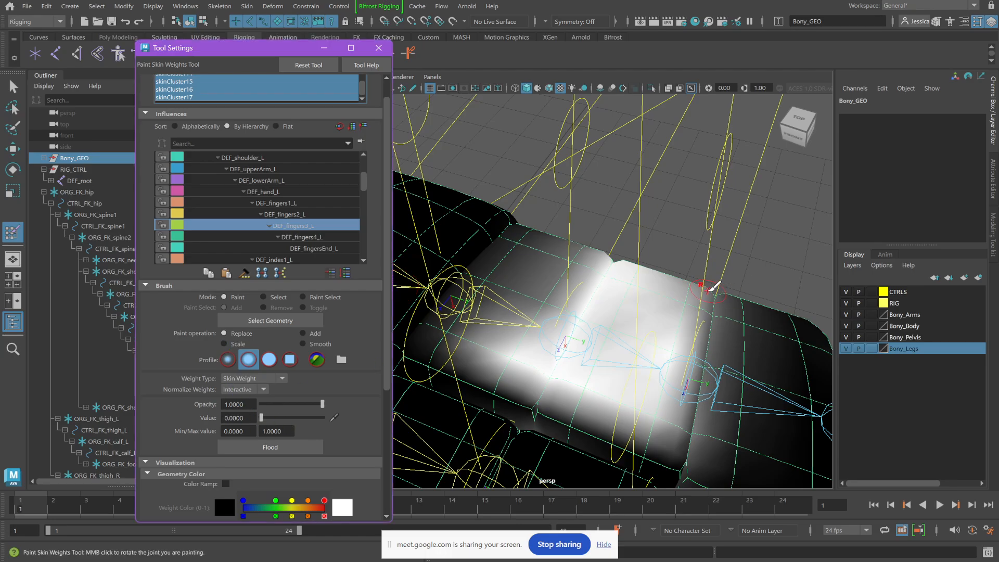
{"action": "mouse_move", "coordinate": [713, 286]}
{"action": "left_mouse_down"}
{"action": "mouse_move", "coordinate": [710, 343]}
{"action": "mouse_move", "coordinate": [685, 424]}
{"action": "mouse_move", "coordinate": [722, 279]}
{"action": "mouse_move", "coordinate": [677, 415]}
{"action": "left_mouse_up"}
{"action": "left_click_drag", "start_coordinate": [687, 283], "coordinate": [672, 391]}
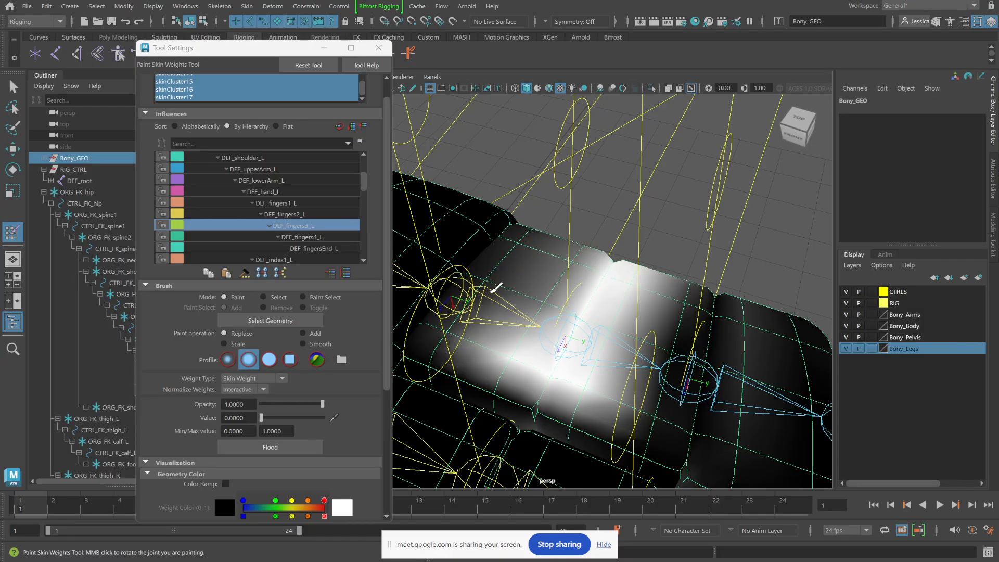
{"action": "mouse_move", "coordinate": [499, 310]}
{"action": "left_mouse_down"}
{"action": "mouse_move", "coordinate": [473, 352]}
{"action": "mouse_move", "coordinate": [541, 283]}
{"action": "left_mouse_up"}
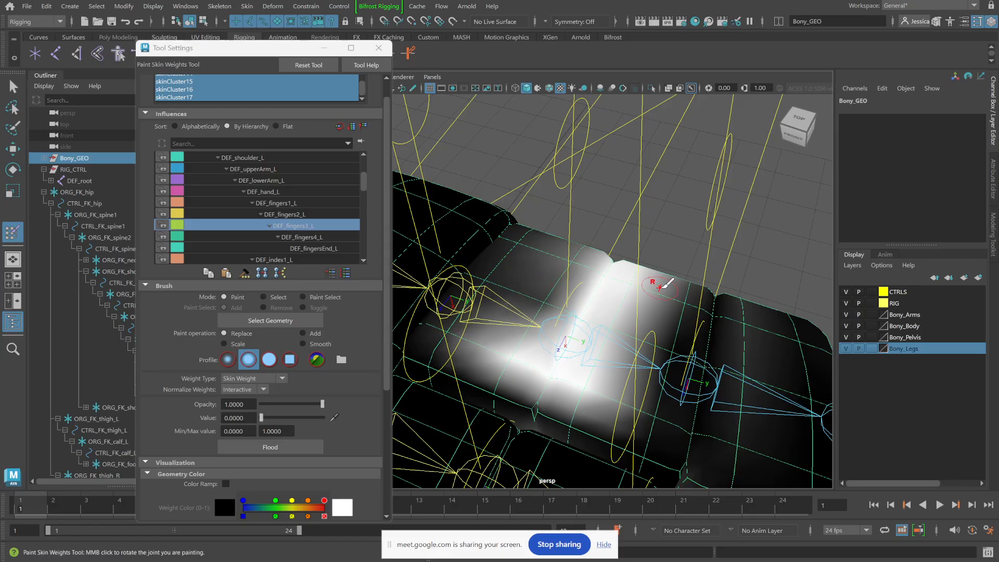
{"action": "mouse_move", "coordinate": [606, 394]}
{"action": "left_mouse_down"}
{"action": "mouse_move", "coordinate": [591, 364]}
{"action": "mouse_move", "coordinate": [666, 272]}
{"action": "mouse_move", "coordinate": [547, 335]}
{"action": "mouse_move", "coordinate": [723, 319]}
{"action": "mouse_move", "coordinate": [717, 268]}
{"action": "left_mouse_up"}
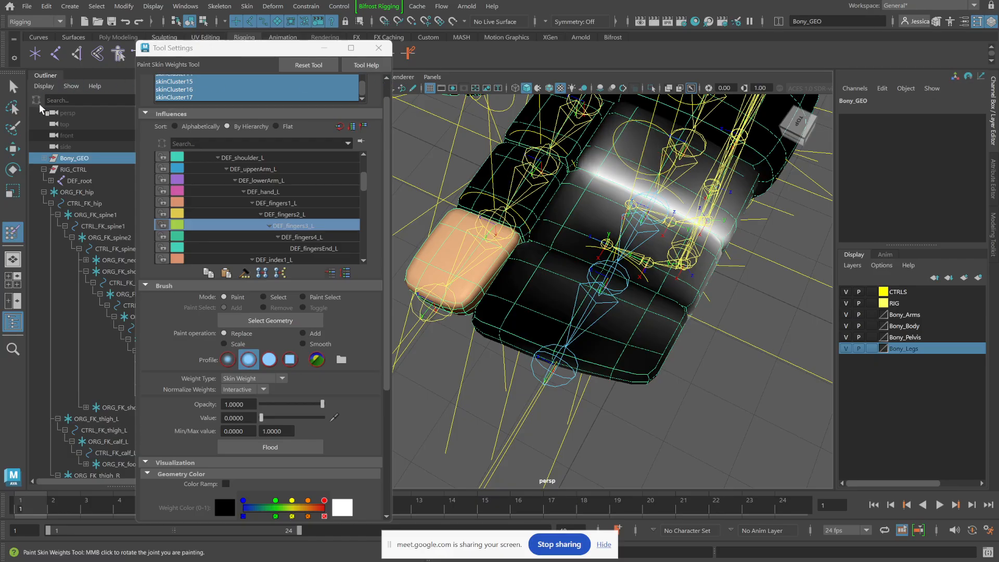
Step: Test the finger bend by rotating the CTRL_FK_fingers3_L control, and undo the rotation
{"action": "left_click", "coordinate": [13, 88]}
{"action": "left_click_drag", "start_coordinate": [735, 254], "coordinate": [627, 239], "text": "alt"}
{"action": "left_click", "coordinate": [624, 254]}
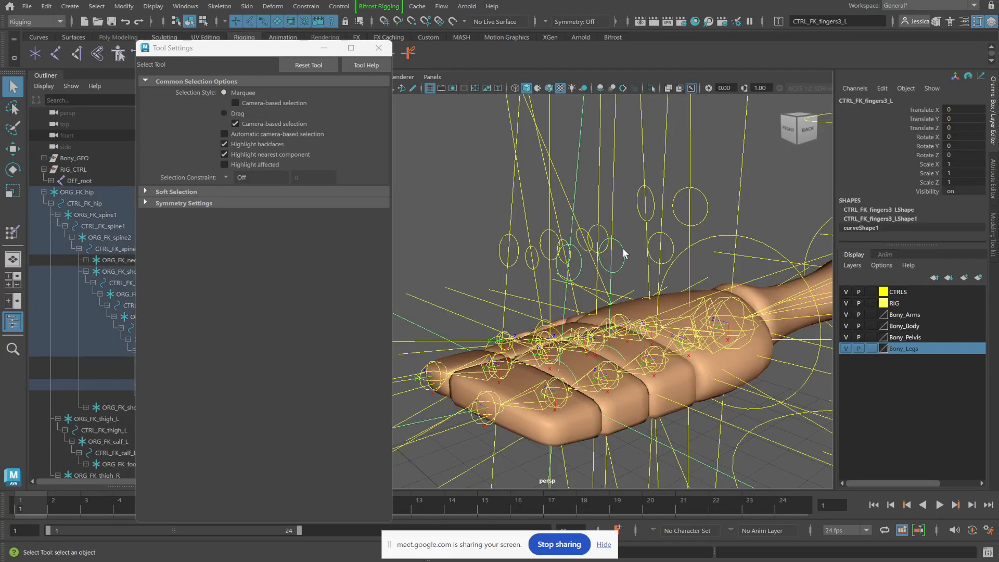
{"action": "key", "text": "e"}
{"action": "left_click_drag", "start_coordinate": [579, 355], "coordinate": [492, 300]}
{"action": "key", "text": "ctrl+z"}
{"action": "middle_click_drag", "start_coordinate": [493, 301], "coordinate": [535, 301], "text": "alt"}
{"action": "left_click_drag", "start_coordinate": [488, 205], "coordinate": [565, 234], "text": "alt"}
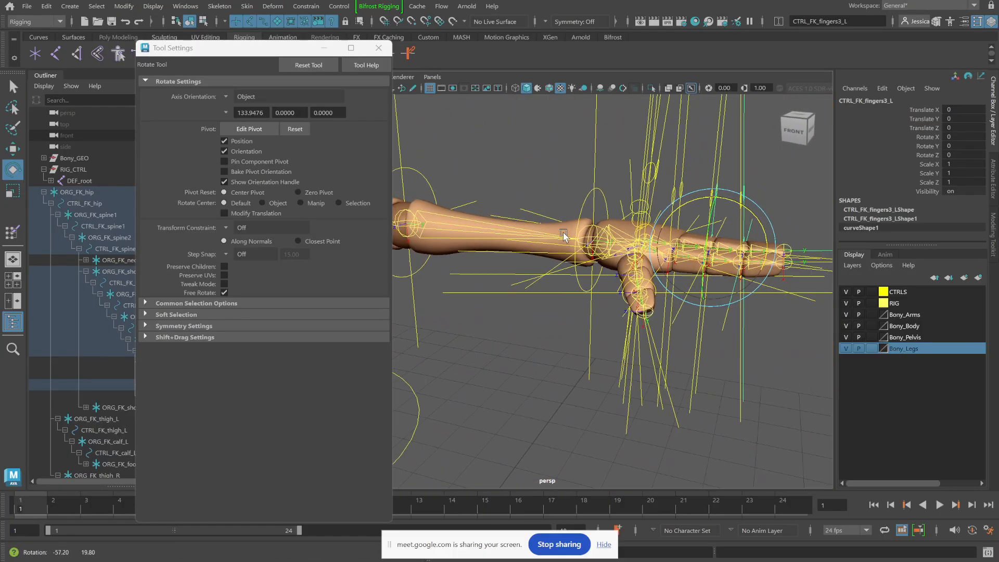
{"action": "right_click_drag", "start_coordinate": [566, 234], "coordinate": [517, 242], "text": "alt"}
{"action": "middle_click_drag", "start_coordinate": [518, 242], "coordinate": [806, 300], "text": "alt"}
{"action": "middle_click_drag", "start_coordinate": [629, 306], "coordinate": [600, 267], "text": "alt"}
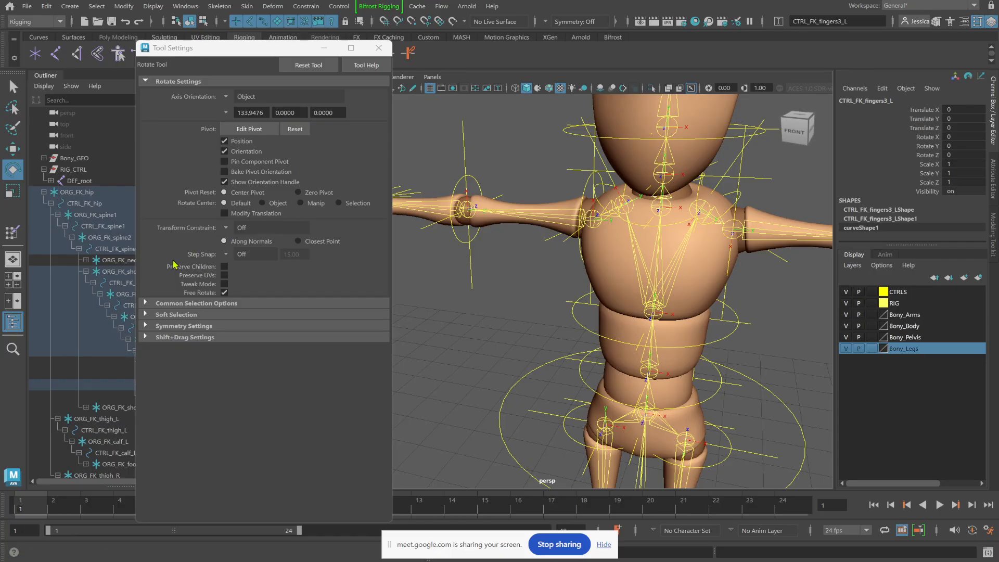
Step: Close the Rotate tool settings, select Bony_GEO with the Select tool and check the whole character from the front
{"action": "left_click", "coordinate": [379, 47]}
{"action": "left_click", "coordinate": [75, 158]}
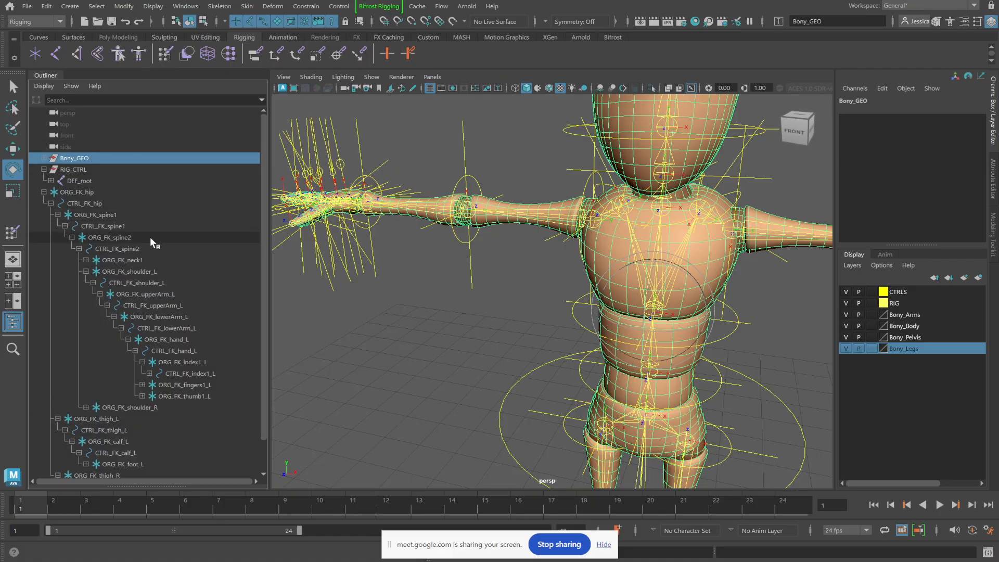
{"action": "left_click", "coordinate": [13, 86]}
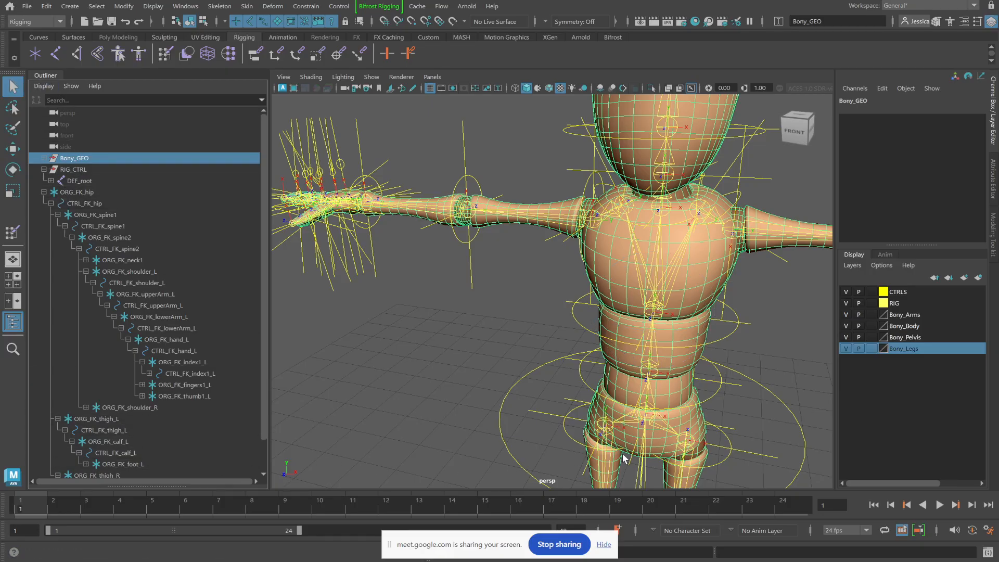
{"action": "right_click_drag", "start_coordinate": [518, 333], "coordinate": [336, 307], "text": "alt"}
{"action": "middle_click_drag", "start_coordinate": [556, 363], "coordinate": [526, 324], "text": "alt"}
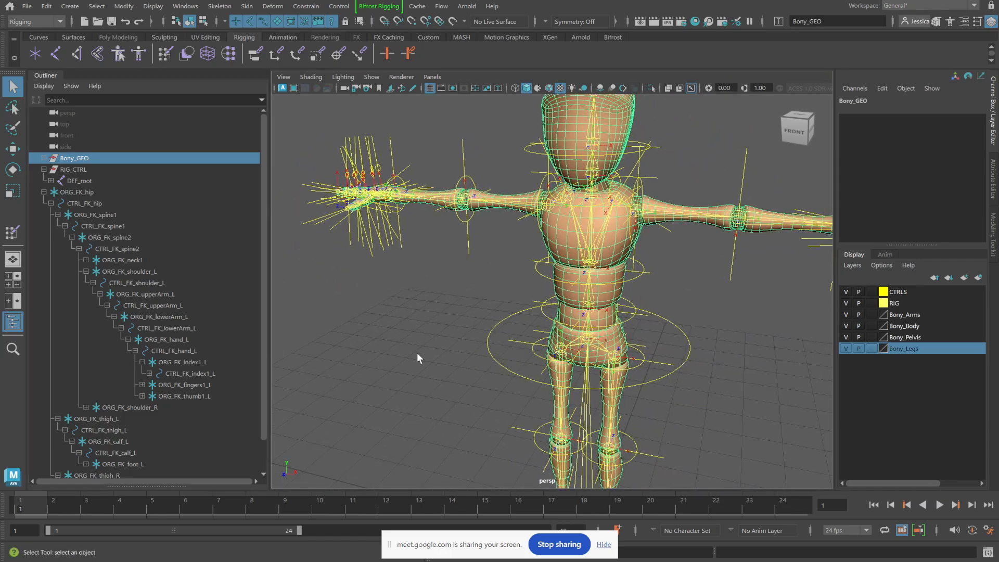
{"action": "left_click_drag", "start_coordinate": [475, 286], "coordinate": [406, 284], "text": "alt"}
{"action": "middle_click_drag", "start_coordinate": [475, 290], "coordinate": [323, 313], "text": "alt"}
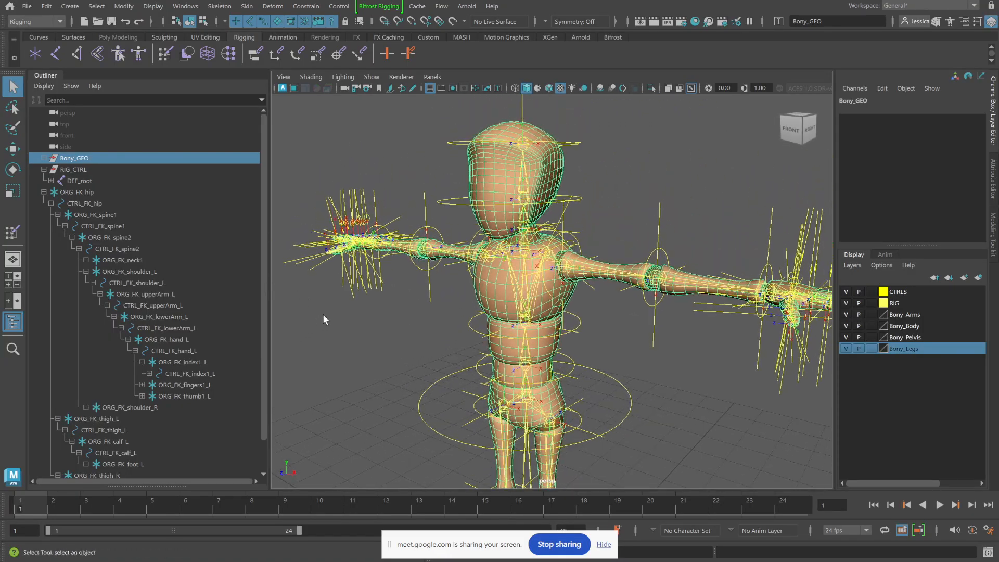
{"action": "left_click_drag", "start_coordinate": [322, 314], "coordinate": [407, 298], "text": "alt"}
{"action": "middle_click_drag", "start_coordinate": [411, 292], "coordinate": [656, 358], "text": "alt"}
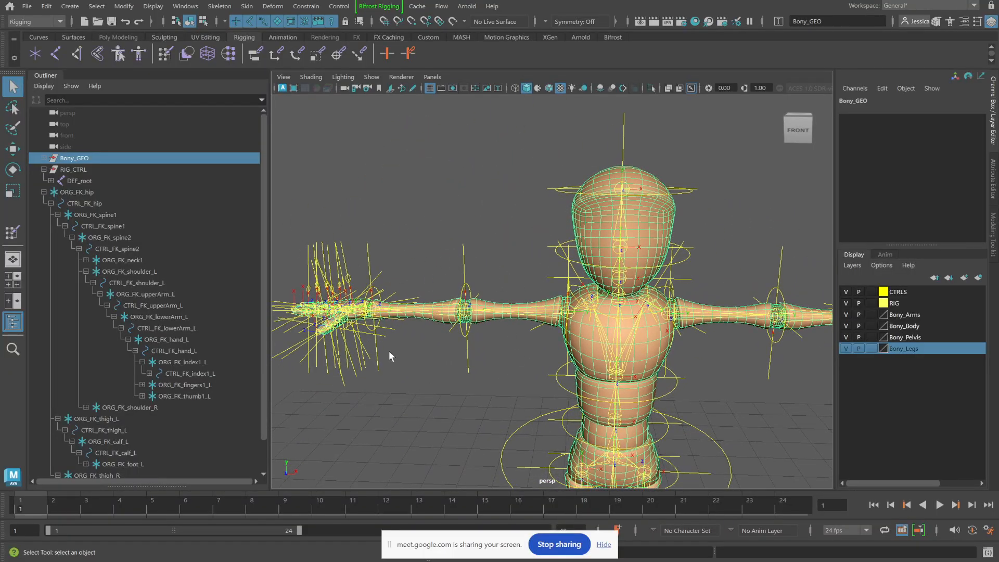
Step: Select the ORG_FK_lowerArm_R locator and turn off the visibility of its shape
{"action": "left_click_drag", "start_coordinate": [436, 240], "coordinate": [484, 258]}
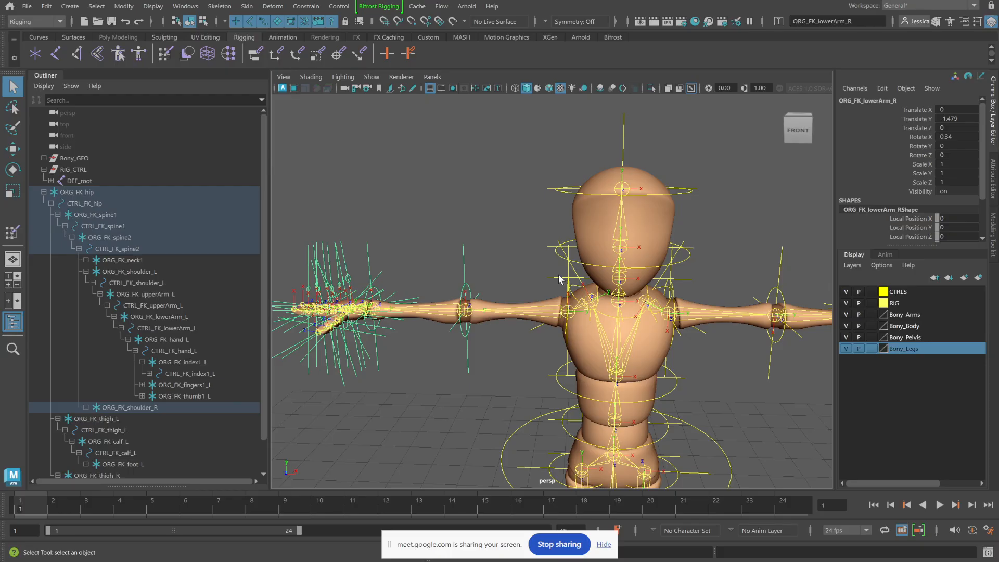
{"action": "left_click", "coordinate": [993, 179]}
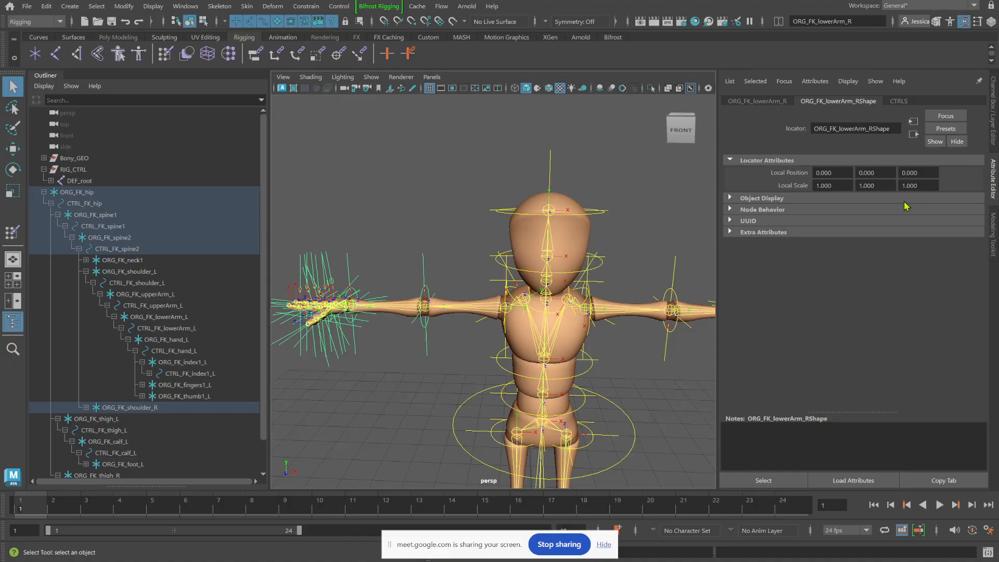
{"action": "left_click", "coordinate": [730, 199]}
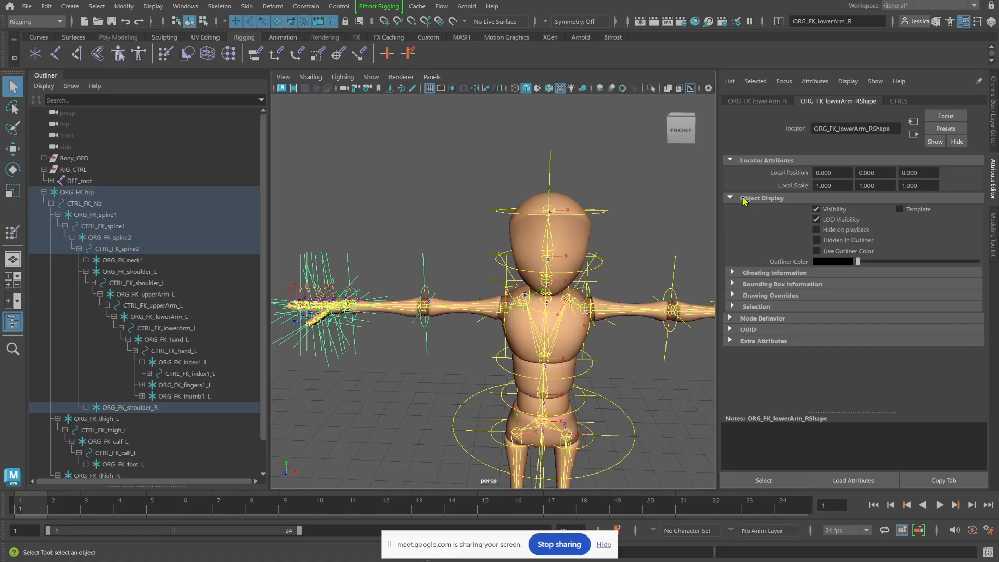
{"action": "left_click", "coordinate": [991, 109]}
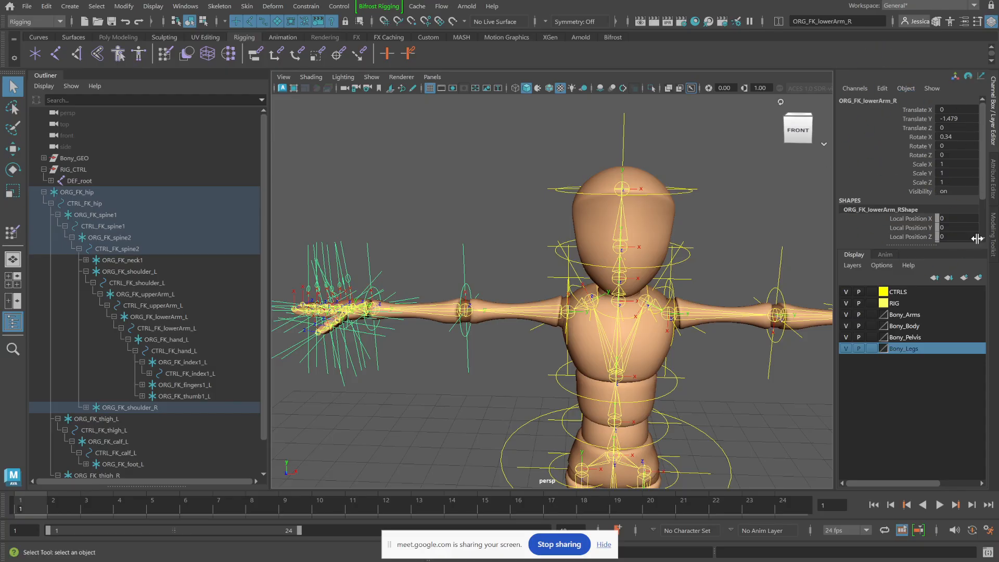
{"action": "left_click", "coordinate": [993, 179]}
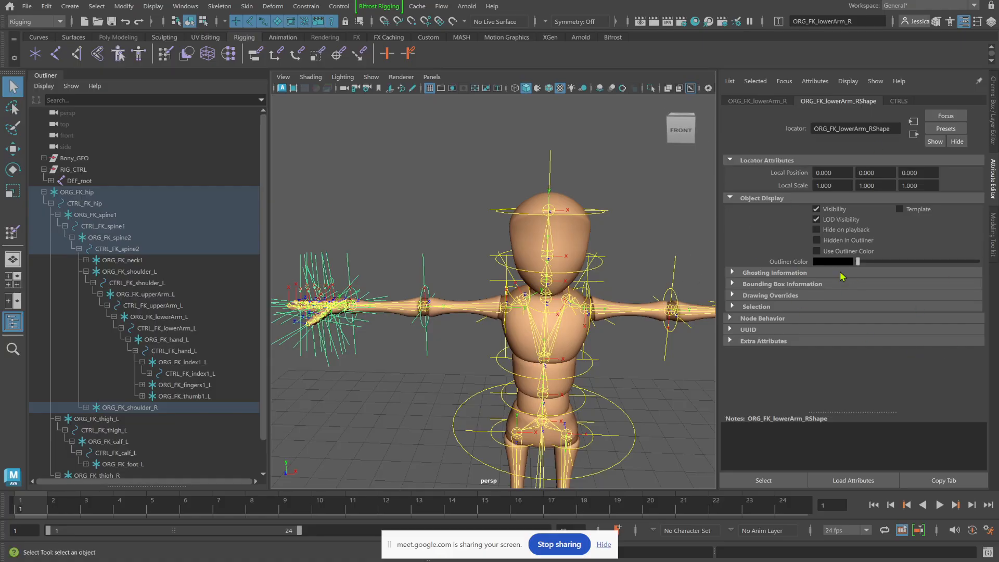
{"action": "left_click", "coordinate": [816, 211]}
{"action": "left_click", "coordinate": [729, 199]}
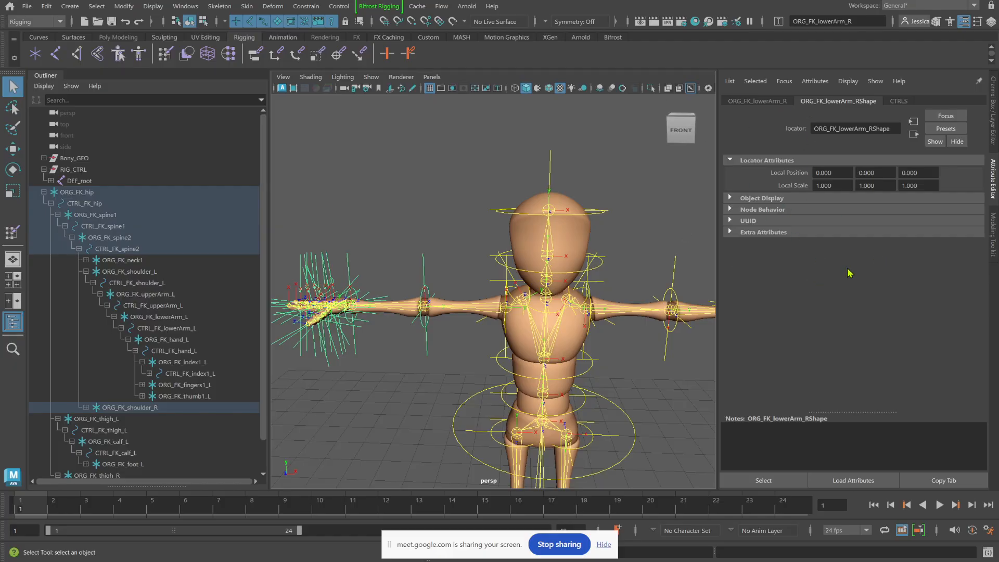
{"action": "left_click", "coordinate": [730, 200]}
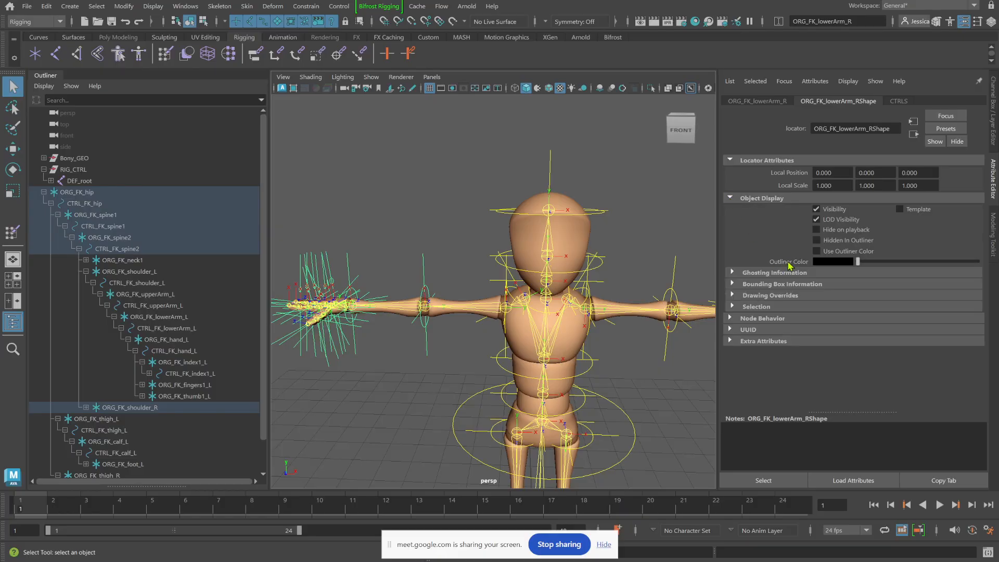
{"action": "left_click", "coordinate": [816, 209]}
Step: Try to select all the locators around the character's right hand together
{"action": "left_click", "coordinate": [122, 408]}
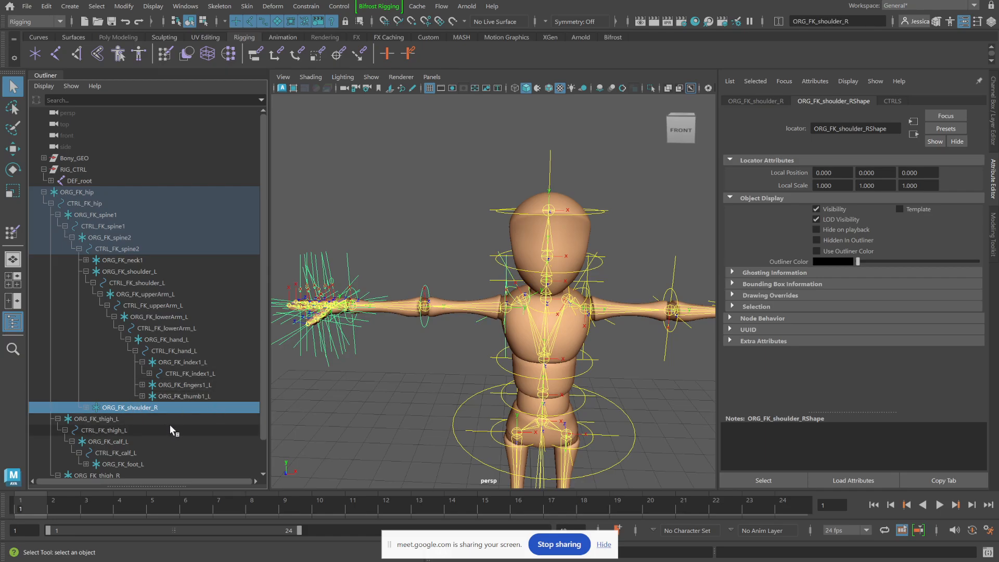
{"action": "left_click", "coordinate": [445, 267]}
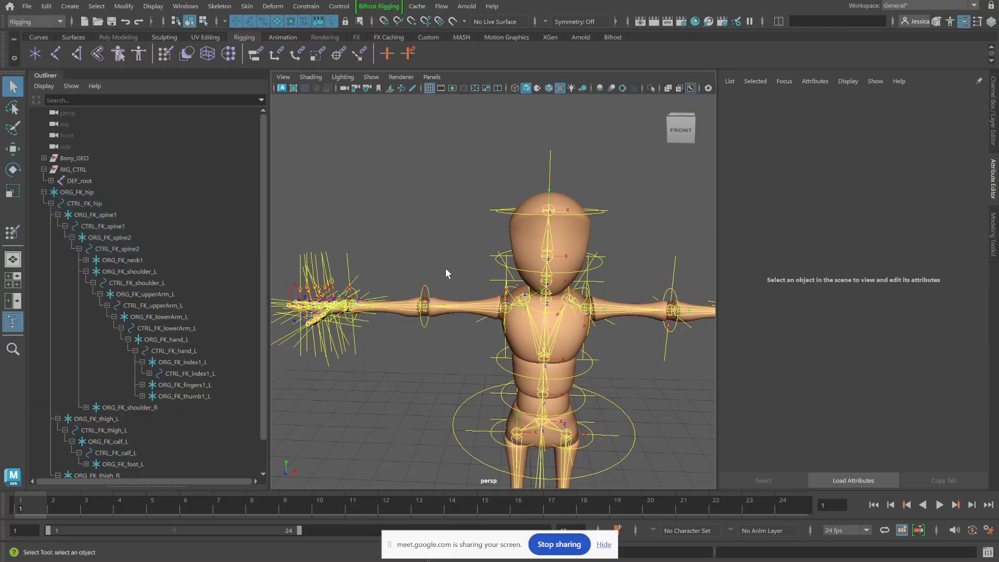
{"action": "left_click_drag", "start_coordinate": [479, 260], "coordinate": [451, 275]}
{"action": "left_click", "coordinate": [448, 259]}
{"action": "left_click_drag", "start_coordinate": [451, 268], "coordinate": [466, 245], "text": "alt"}
{"action": "left_click_drag", "start_coordinate": [402, 226], "coordinate": [341, 228]}
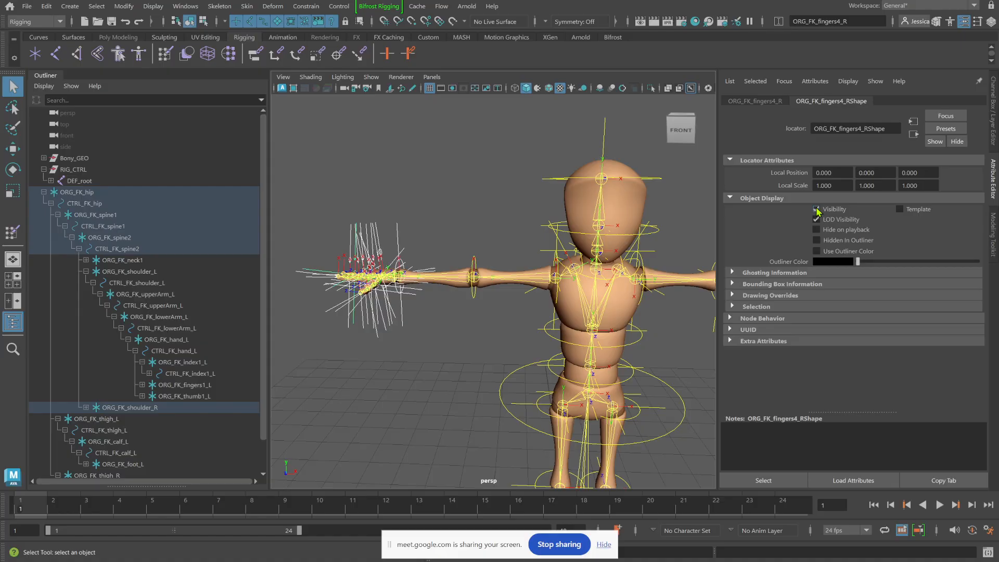
{"action": "middle_click_drag", "start_coordinate": [346, 231], "coordinate": [446, 200], "text": "alt"}
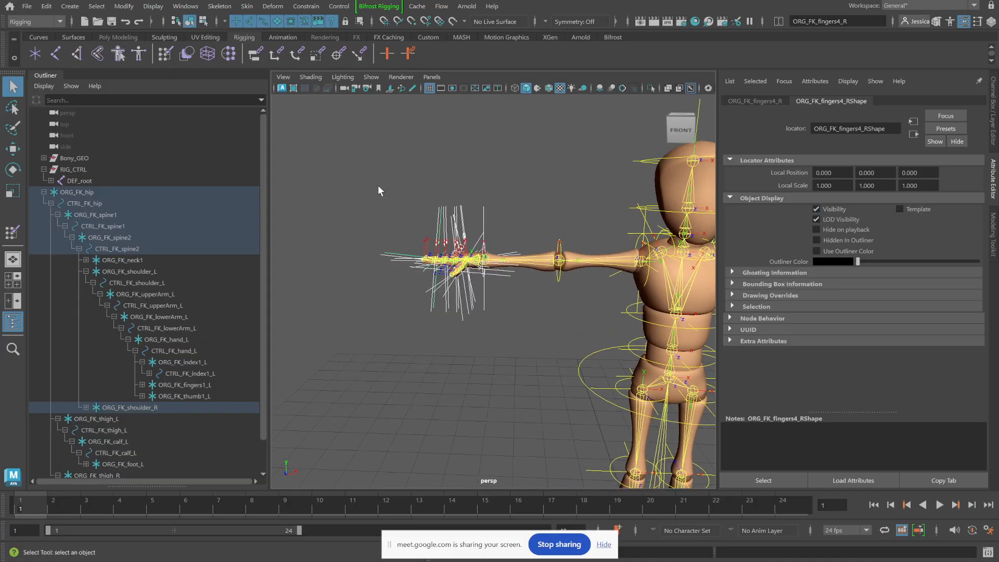
{"action": "scroll", "coordinate": [381, 185], "scroll_direction": "up", "scroll_amount": 3}
{"action": "middle_click_drag", "start_coordinate": [383, 186], "coordinate": [407, 251], "text": "alt"}
{"action": "left_click_drag", "start_coordinate": [376, 166], "coordinate": [638, 248]}
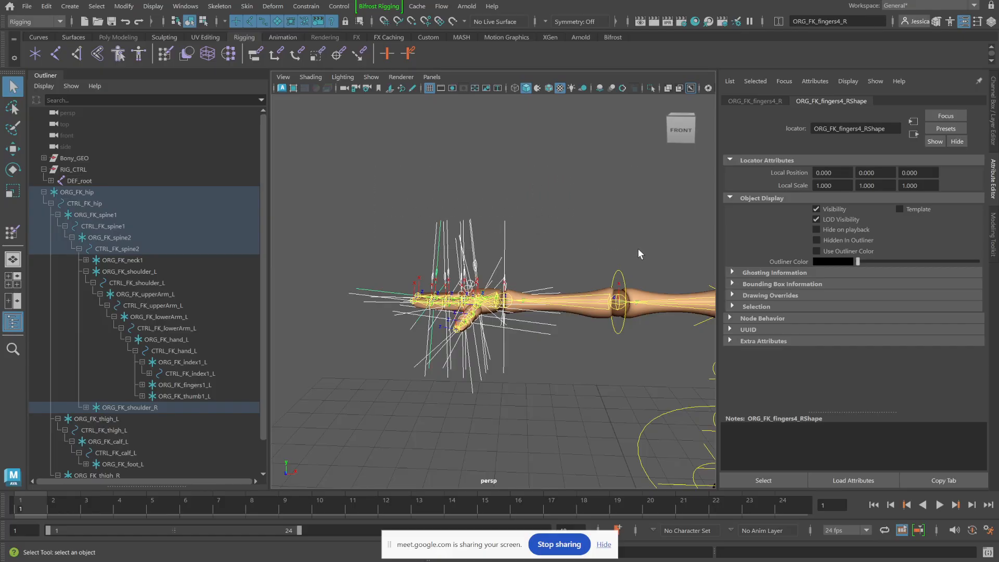
Step: Turn off the visibility of the ORG_FK_hand_R and ORG_FK_index1_R locator shapes
{"action": "left_click_drag", "start_coordinate": [328, 160], "coordinate": [568, 243]}
{"action": "left_click", "coordinate": [558, 214]}
{"action": "key", "text": "ctrl+z"}
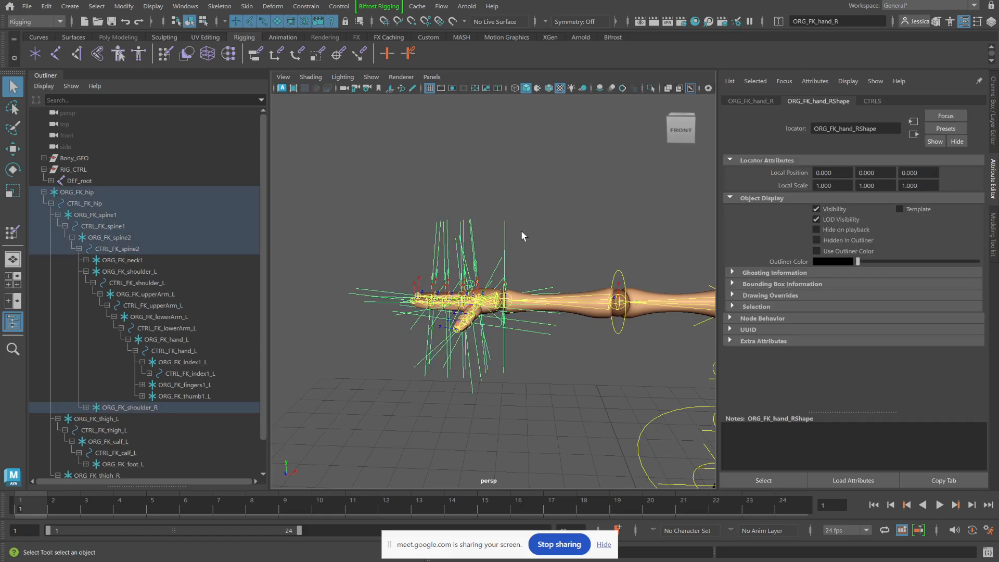
{"action": "left_click", "coordinate": [816, 209]}
{"action": "left_click", "coordinate": [475, 229]}
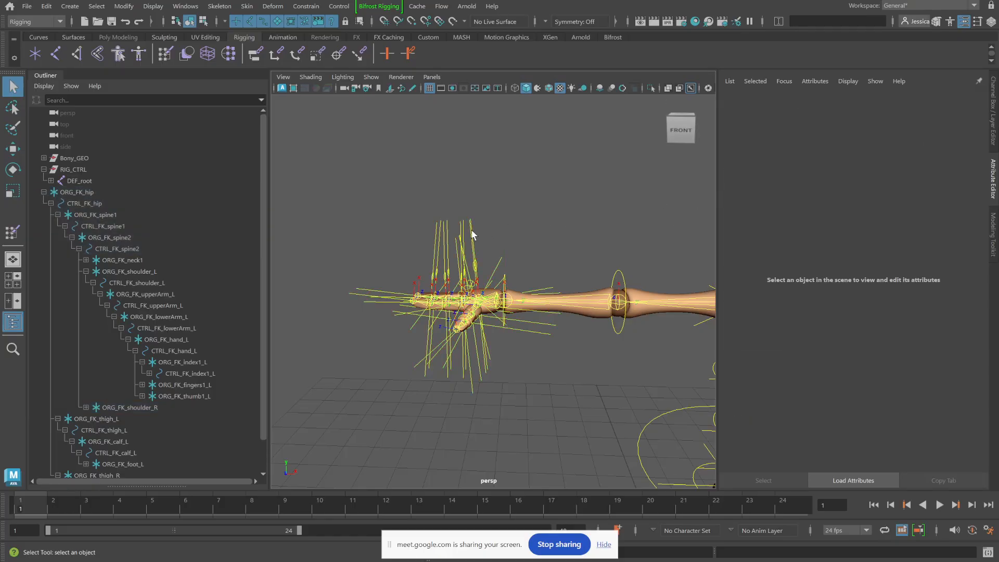
{"action": "left_click", "coordinate": [473, 236]}
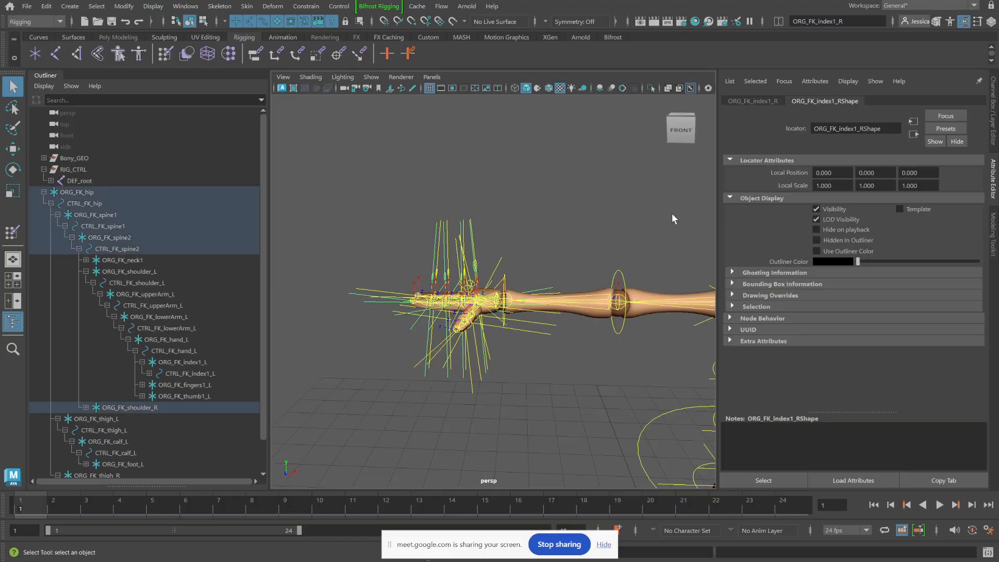
{"action": "left_click", "coordinate": [816, 210]}
Step: Hide the locator shapes of ORG_FK_fingers1_R and ORG_FK_index2_R by turning off their visibility
{"action": "left_click", "coordinate": [470, 235]}
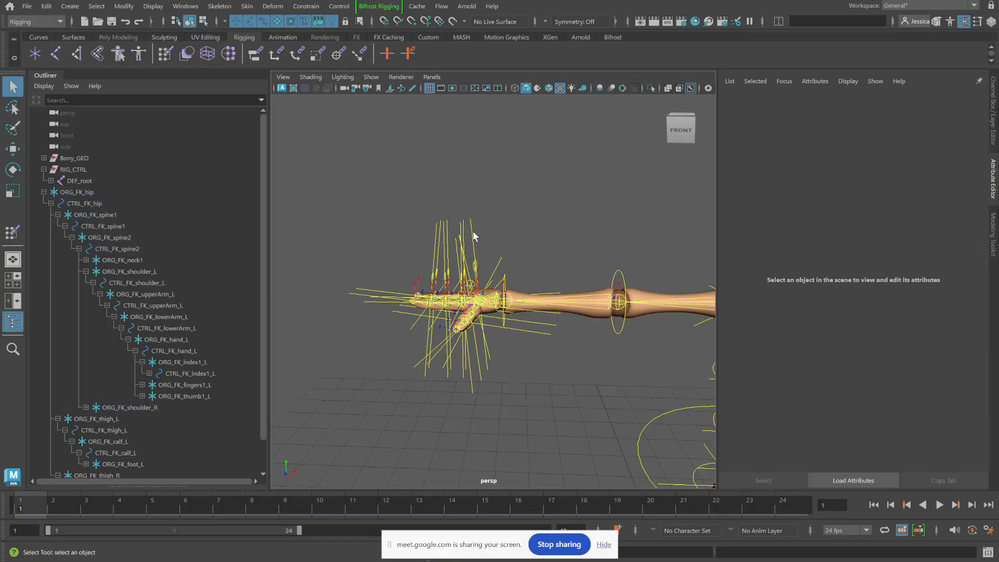
{"action": "left_click", "coordinate": [472, 236]}
{"action": "left_click", "coordinate": [816, 209]}
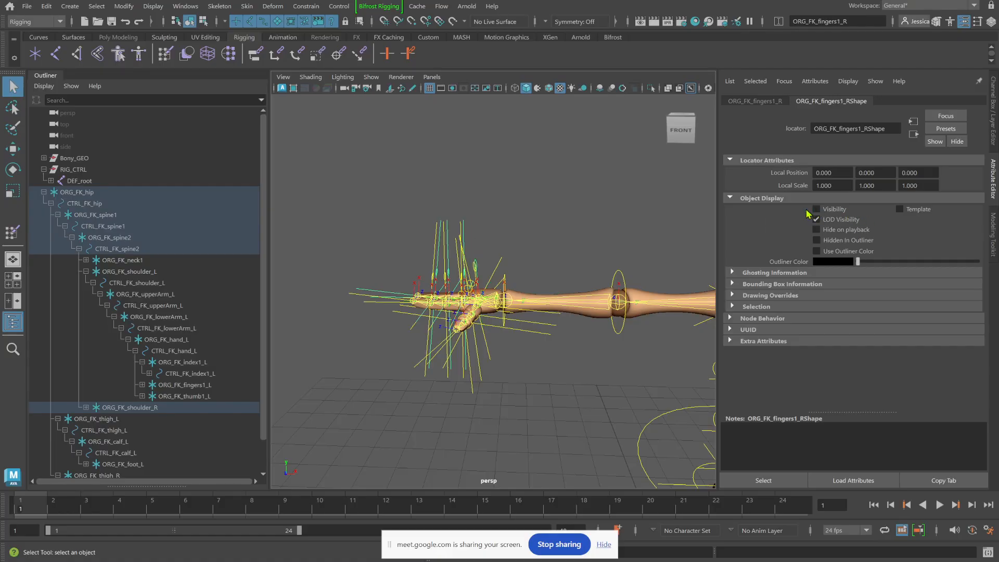
{"action": "left_click", "coordinate": [464, 235]}
{"action": "left_click", "coordinate": [462, 230]}
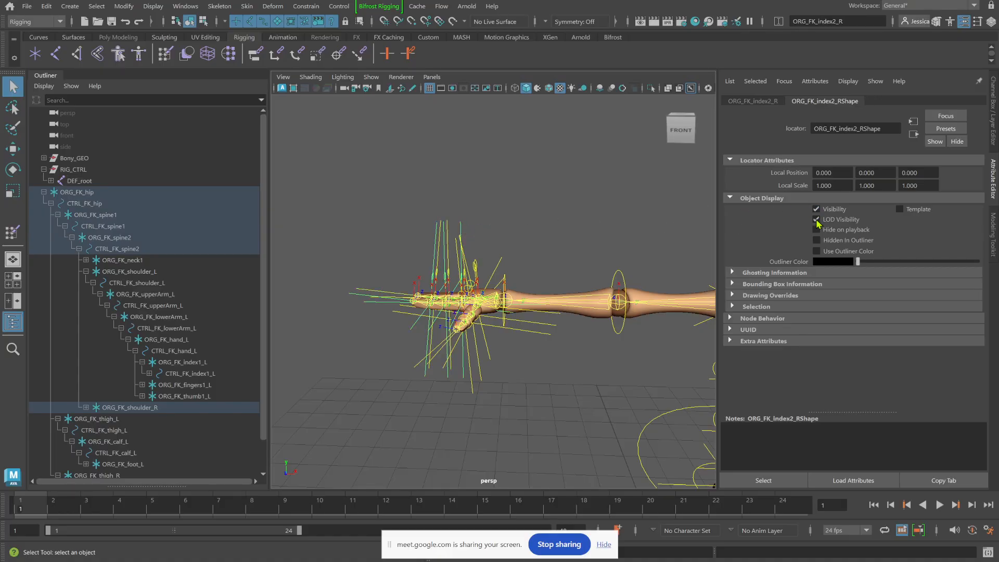
{"action": "left_click", "coordinate": [815, 210]}
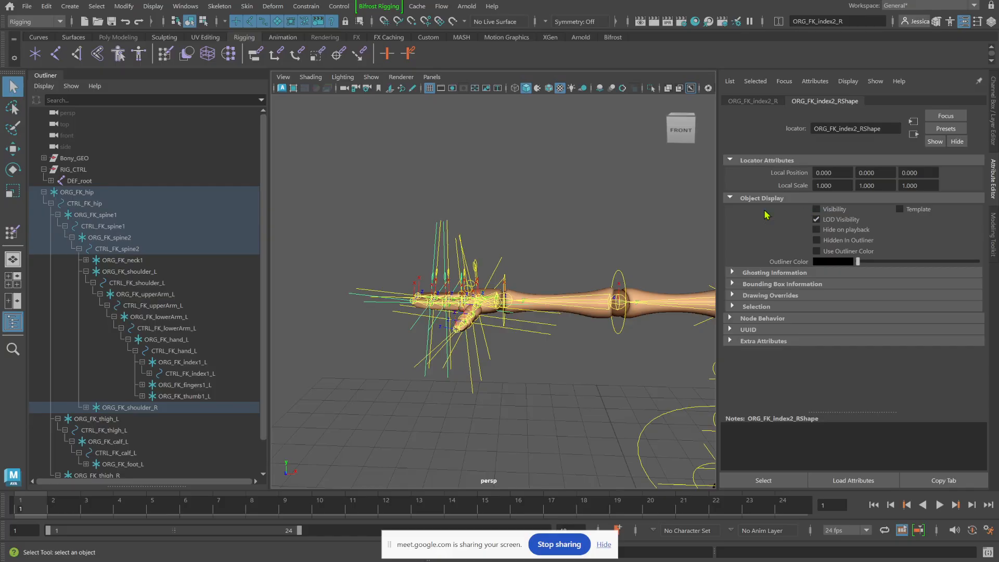
Step: Turn off the visibility of the ORG_FK_thumb1_R and ORG_FK_fingers3_R locator shapes
{"action": "left_click", "coordinate": [461, 243]}
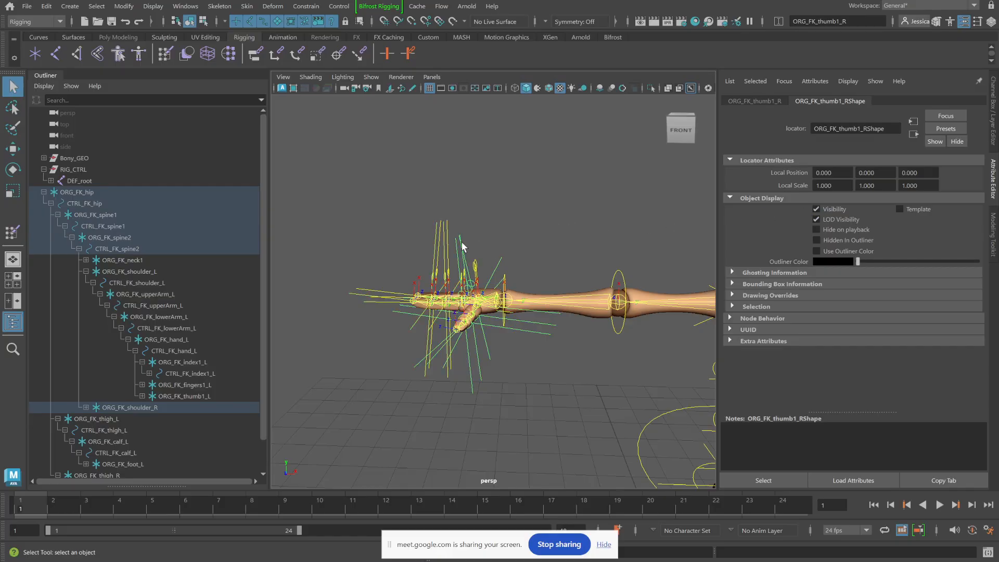
{"action": "left_click", "coordinate": [816, 209]}
{"action": "left_click", "coordinate": [483, 183]}
{"action": "left_click", "coordinate": [448, 241]}
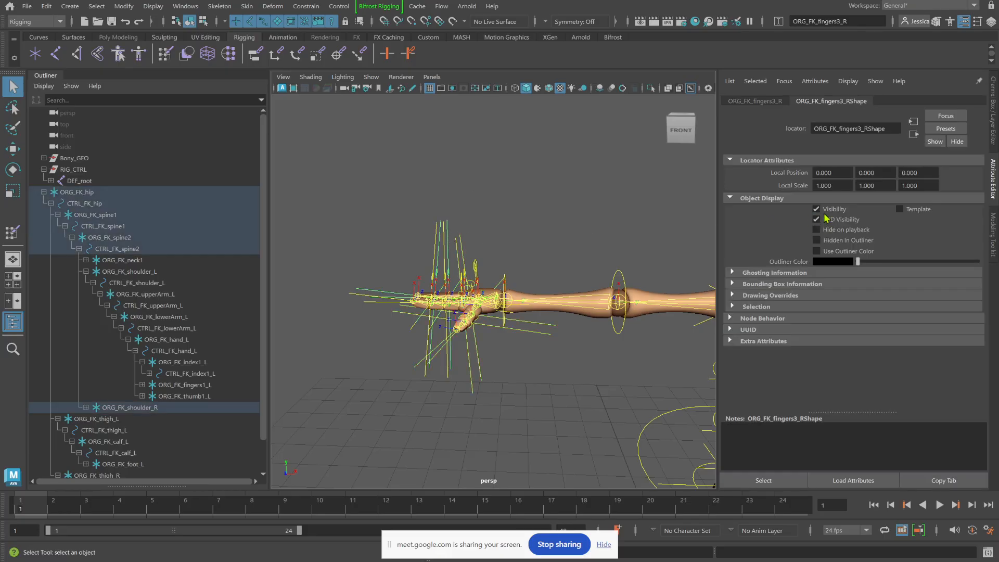
{"action": "left_click", "coordinate": [816, 209]}
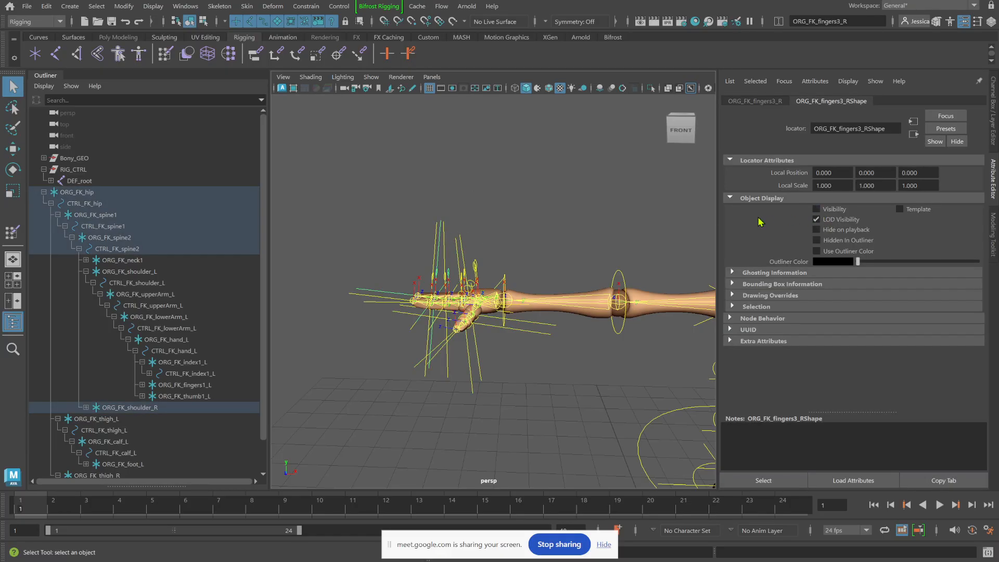
Step: Hide the locator shapes of ORG_FK_index3_R and ORG_FK_fingers4_R by turning off their visibility
{"action": "left_click", "coordinate": [461, 222]}
{"action": "left_click", "coordinate": [443, 243]}
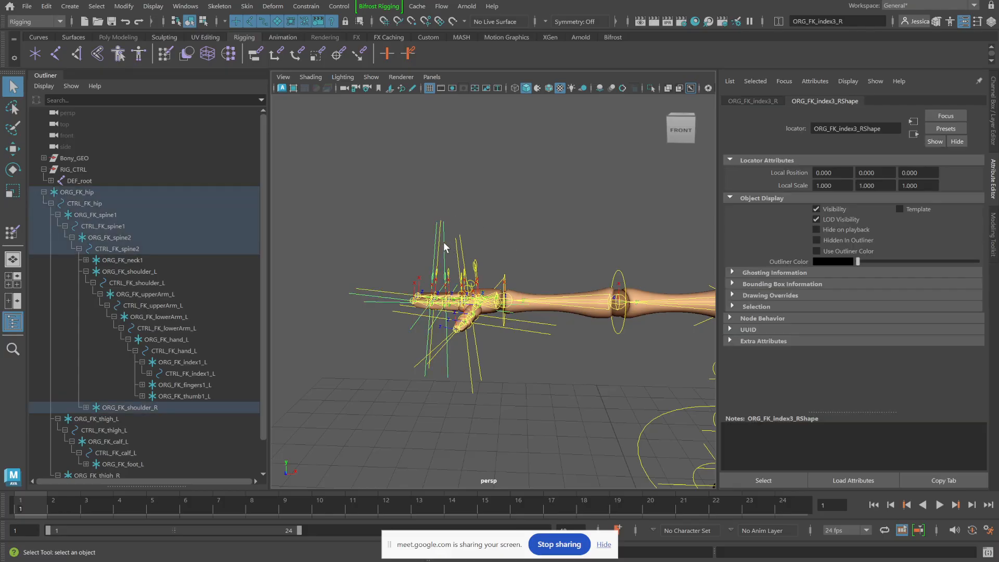
{"action": "left_click", "coordinate": [816, 210]}
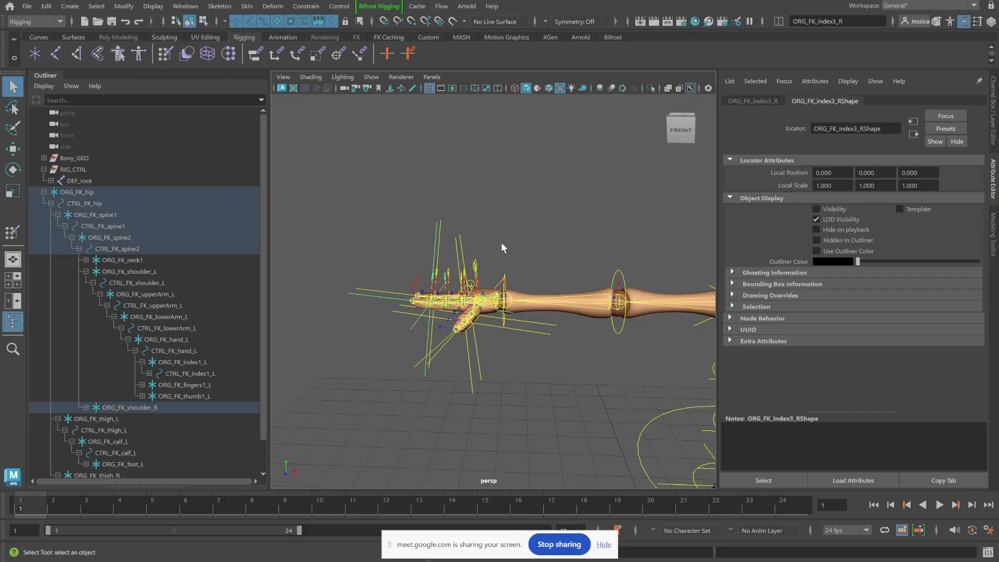
{"action": "left_click", "coordinate": [439, 232]}
{"action": "left_click", "coordinate": [816, 209]}
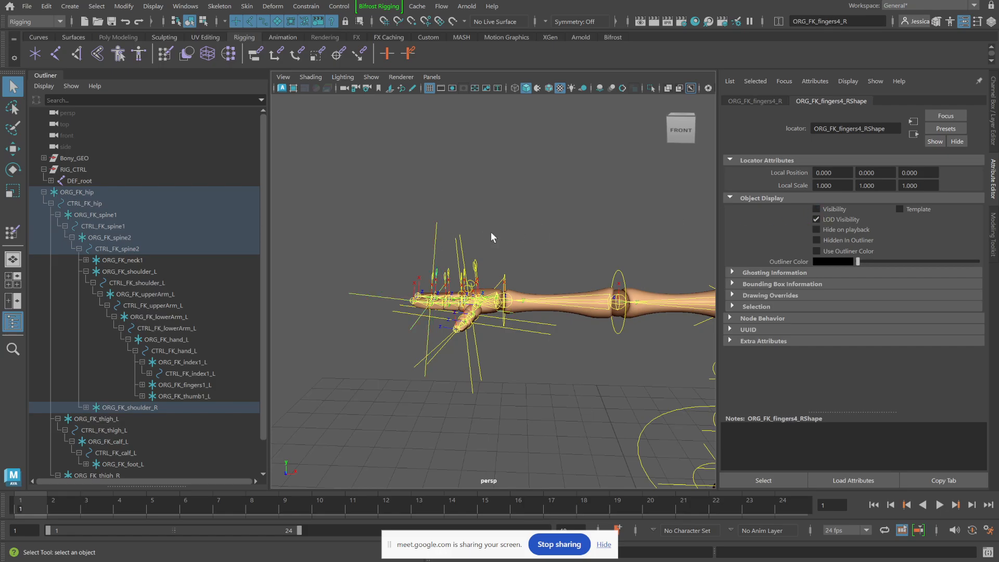
Step: Turn off the visibility of the remaining right-hand locator shapes: ORG_FK_index4_R, ORG_FK_thumb3_R and ORG_FK_thumb2_R
{"action": "left_click", "coordinate": [437, 241]}
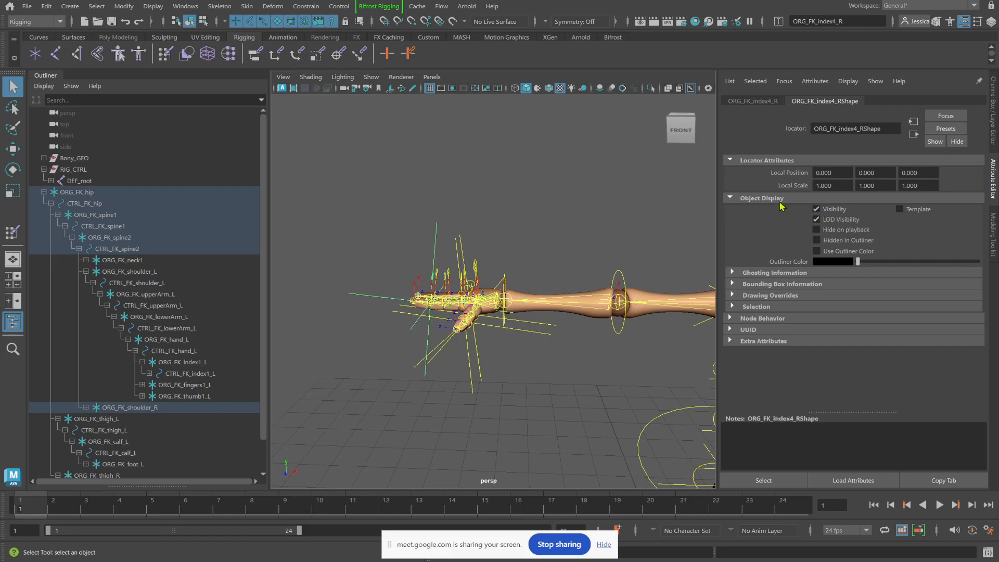
{"action": "left_click", "coordinate": [816, 209]}
{"action": "left_click", "coordinate": [457, 252]}
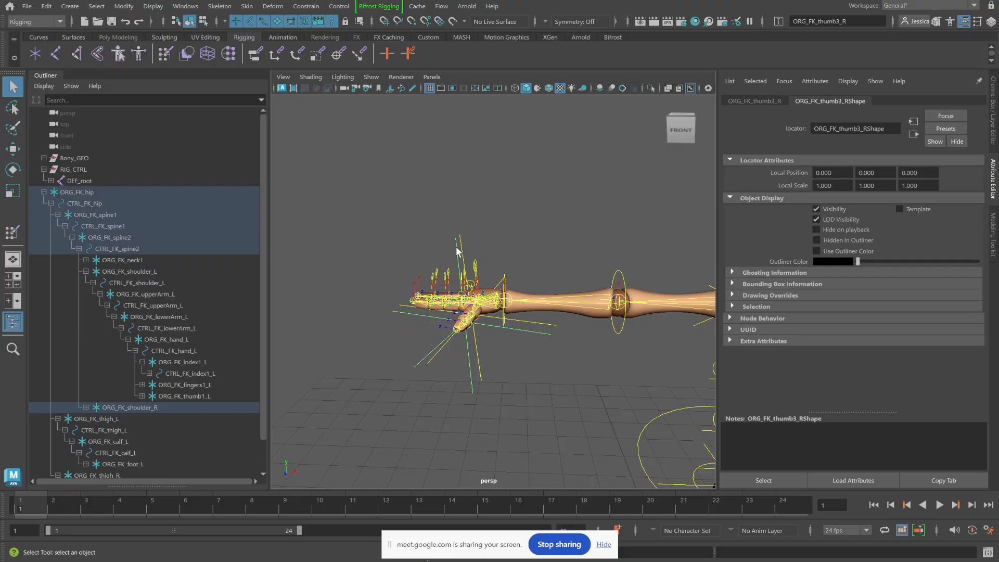
{"action": "left_click", "coordinate": [816, 210]}
{"action": "left_click", "coordinate": [816, 209]}
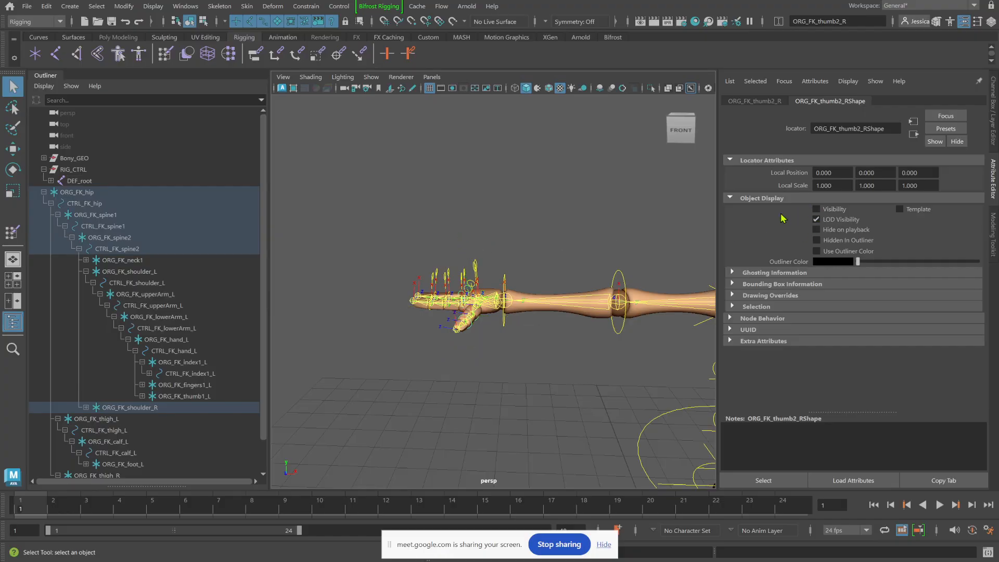
Step: Check the cleaned-up right hand from several angles and examine the locators around the left hand
{"action": "left_click_drag", "start_coordinate": [575, 270], "coordinate": [791, 241], "text": "alt"}
{"action": "middle_click_drag", "start_coordinate": [790, 241], "coordinate": [631, 257], "text": "alt"}
{"action": "left_click_drag", "start_coordinate": [631, 256], "coordinate": [526, 238], "text": "alt"}
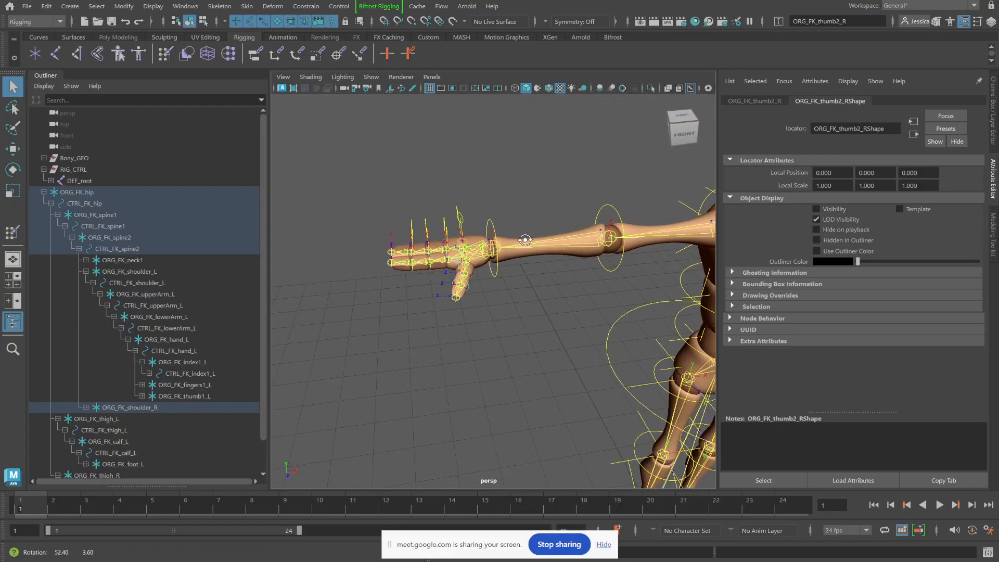
{"action": "middle_click_drag", "start_coordinate": [526, 239], "coordinate": [511, 195], "text": "alt"}
{"action": "left_click_drag", "start_coordinate": [511, 194], "coordinate": [753, 281], "text": "alt"}
{"action": "left_click_drag", "start_coordinate": [658, 261], "coordinate": [432, 286], "text": "alt"}
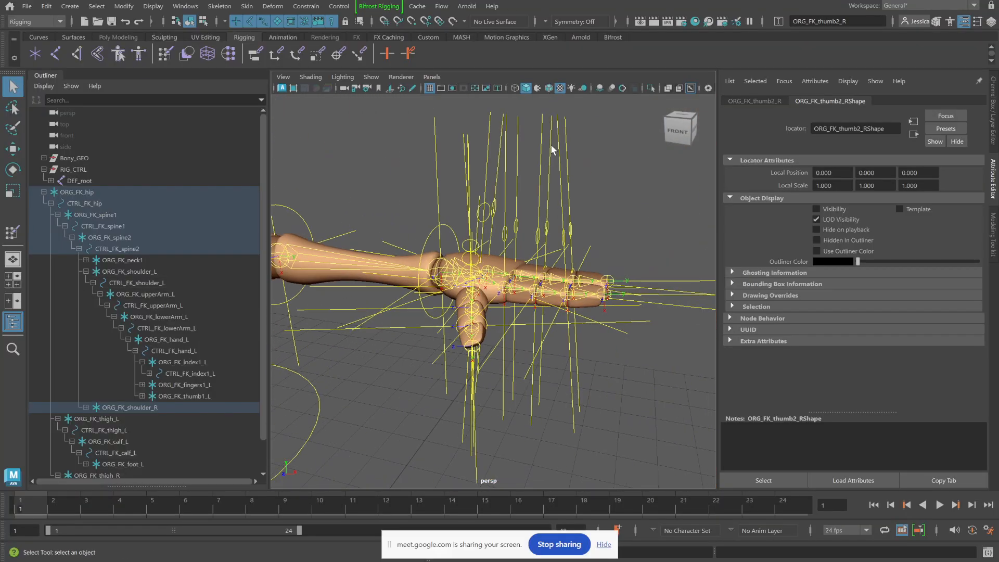
Step: Turn off the visibility of the ORG_FK_fingers4_L, ORG_FK_index4_L and ORG_FK_fingers3_L locator shapes on the left hand
{"action": "left_click", "coordinate": [567, 155]}
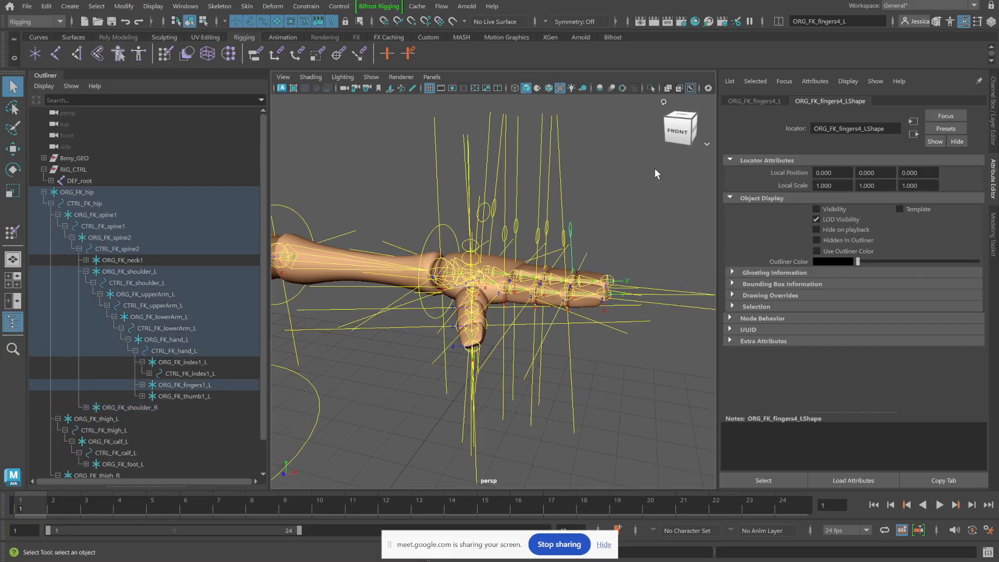
{"action": "left_click", "coordinate": [558, 160]}
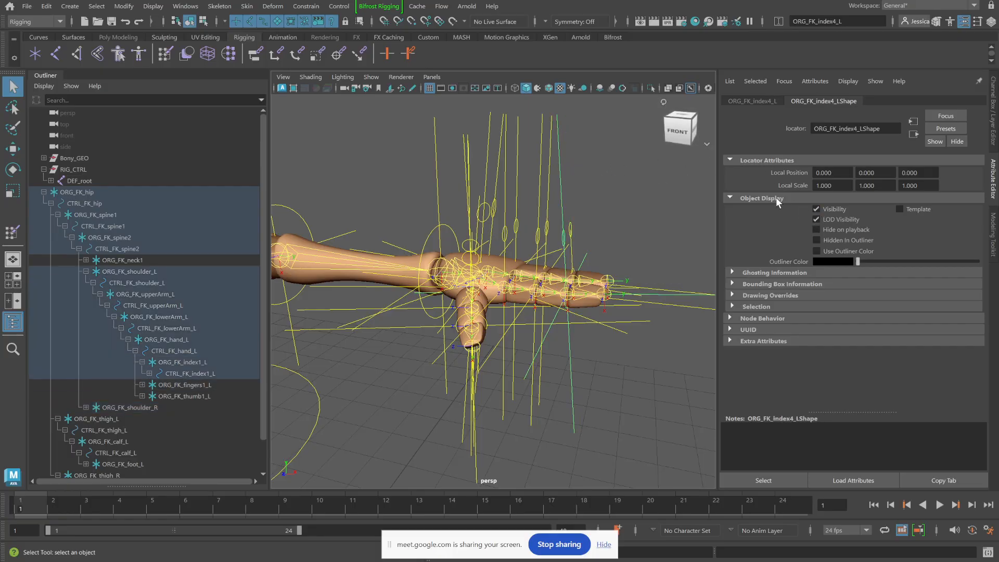
{"action": "left_click", "coordinate": [817, 209]}
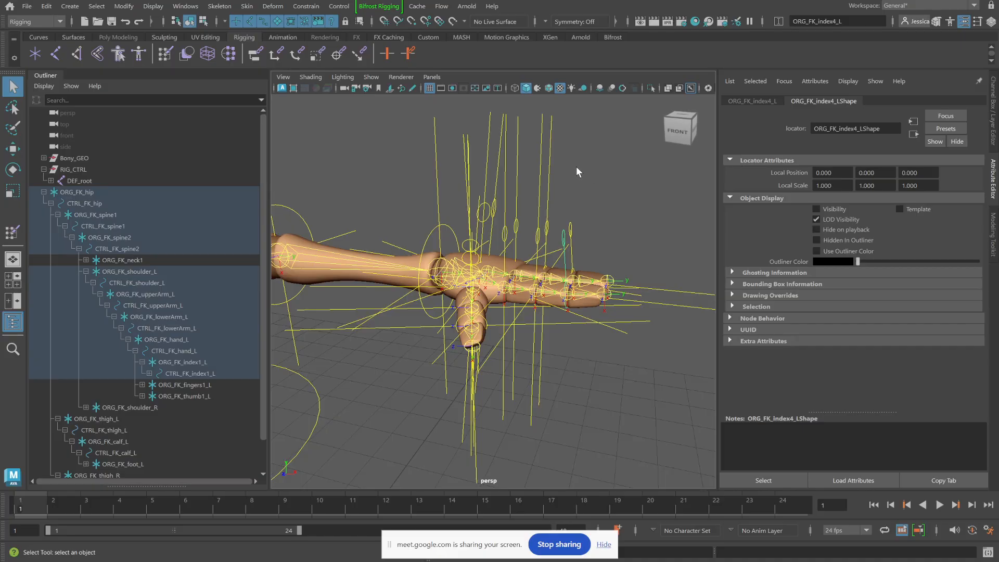
{"action": "left_click", "coordinate": [567, 177]}
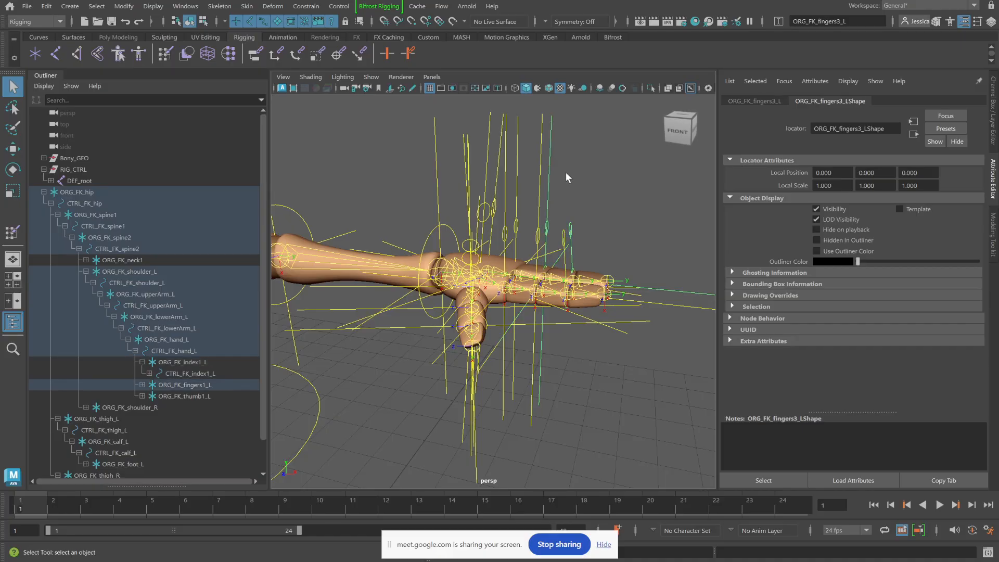
{"action": "left_click", "coordinate": [817, 209]}
Step: Hide the ORG_FK_index3_L and ORG_FK_fingers2_L locator shapes by turning off their visibility
{"action": "left_click", "coordinate": [539, 160]}
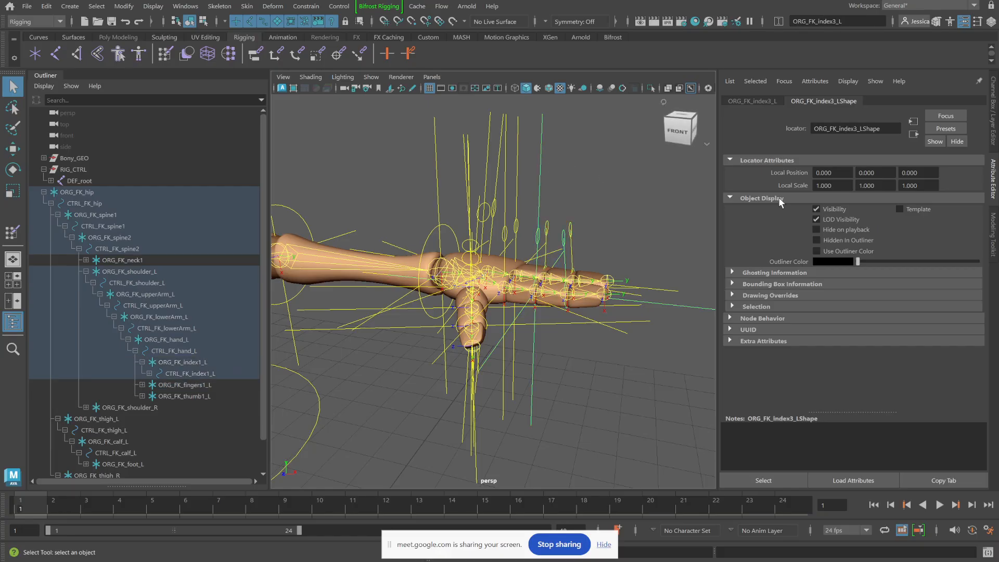
{"action": "left_click", "coordinate": [817, 209]}
{"action": "left_click", "coordinate": [519, 144]}
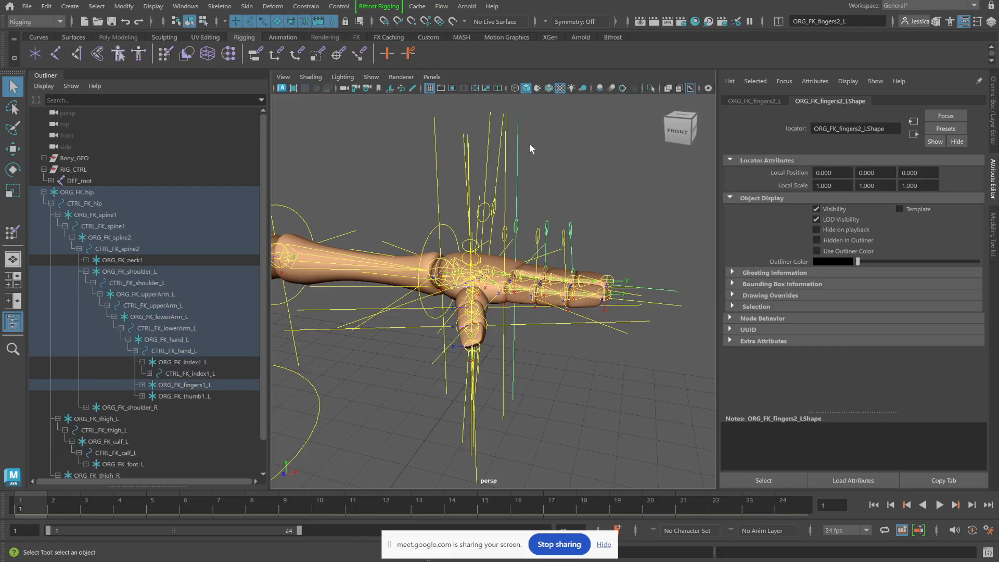
{"action": "left_click", "coordinate": [815, 208]}
Step: Turn off the visibility of the ORG_FK_index1_L, ORG_FK_index2_L and ORG_FK_fingers1_L locator shapes
{"action": "left_click", "coordinate": [486, 157]}
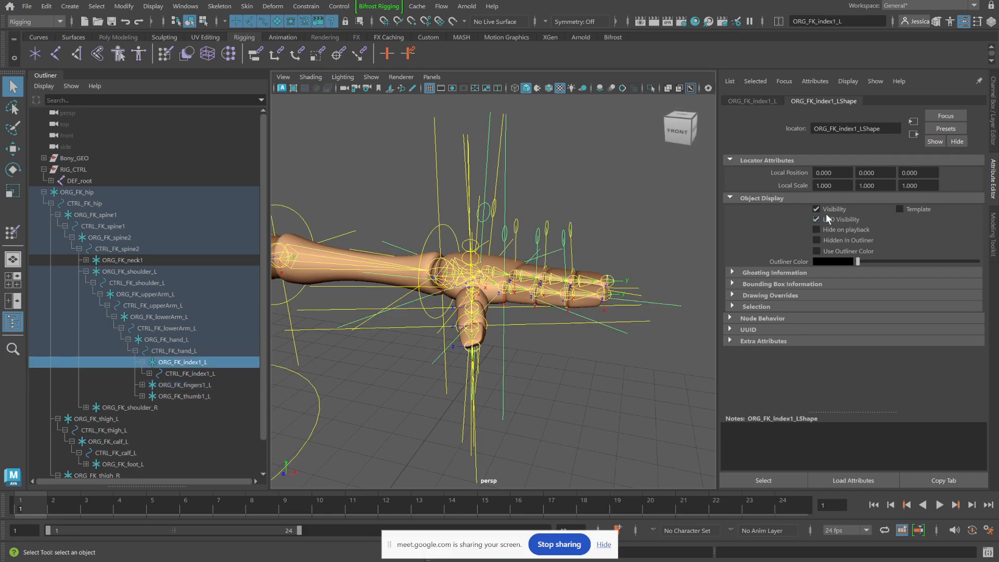
{"action": "left_click", "coordinate": [816, 209]}
{"action": "left_click", "coordinate": [510, 166]}
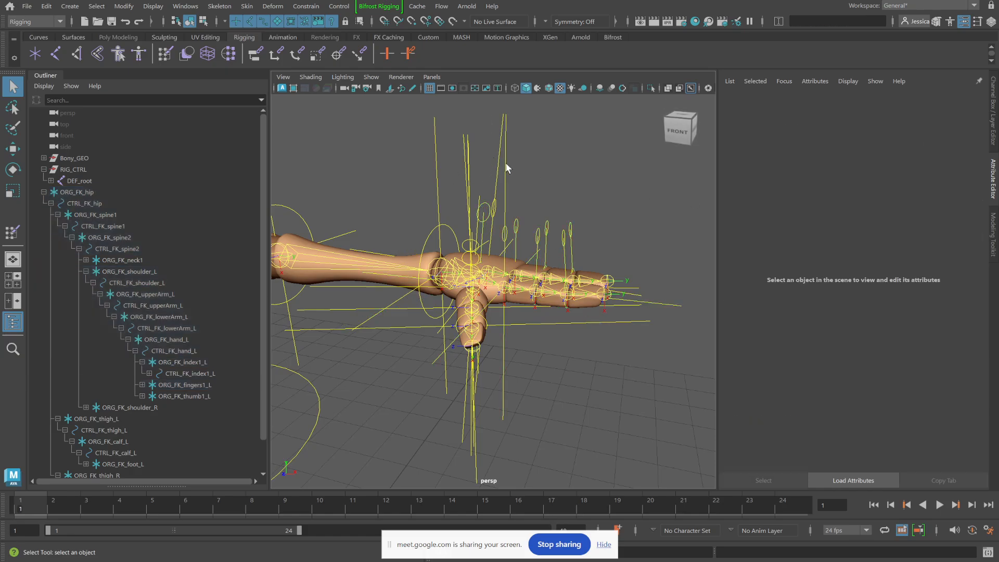
{"action": "left_click", "coordinate": [514, 165]}
{"action": "left_click", "coordinate": [815, 208]}
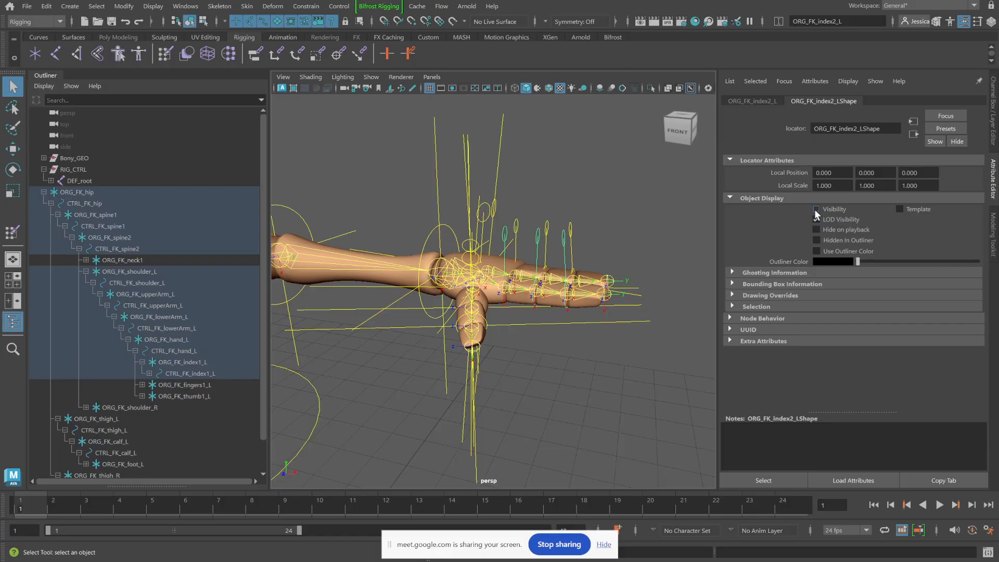
{"action": "left_click", "coordinate": [497, 161]}
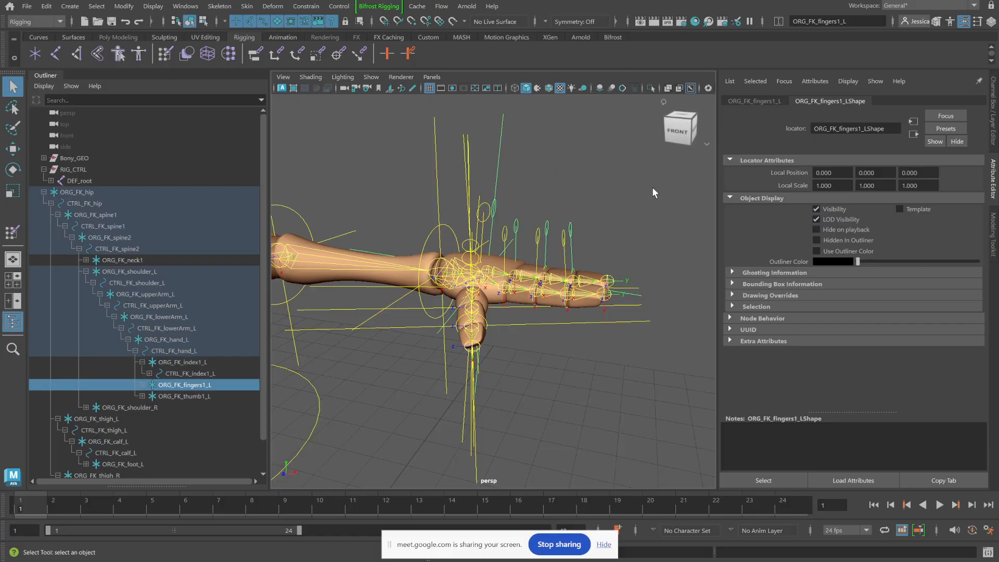
{"action": "left_click", "coordinate": [816, 209]}
Step: Hide the locator shapes of ORG_FK_thumb1_L and ORG_FK_hand_L by turning off their visibility
{"action": "left_click", "coordinate": [472, 166]}
{"action": "left_click", "coordinate": [466, 160]}
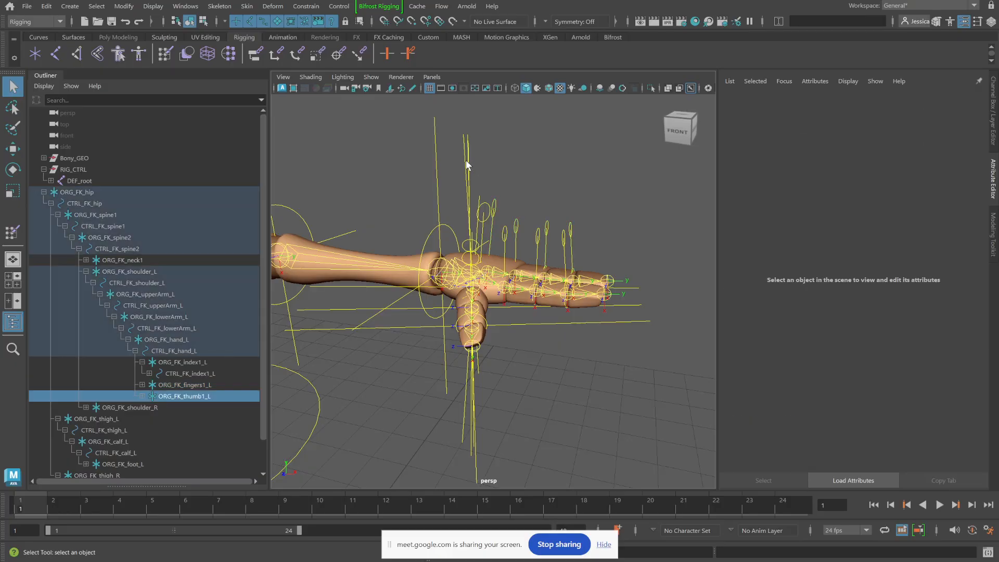
{"action": "left_click", "coordinate": [815, 209]}
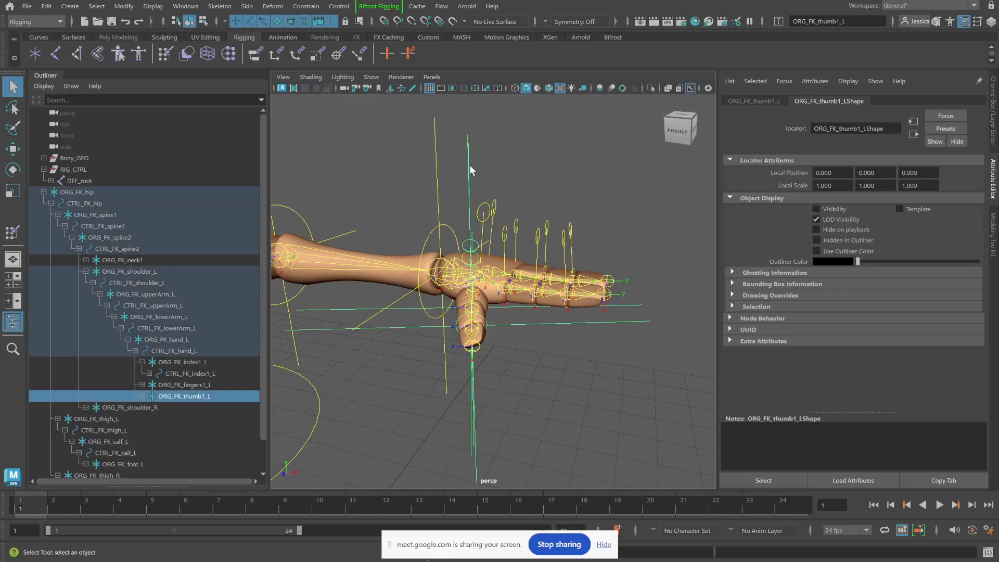
{"action": "left_click", "coordinate": [433, 161]}
{"action": "left_click", "coordinate": [435, 160]}
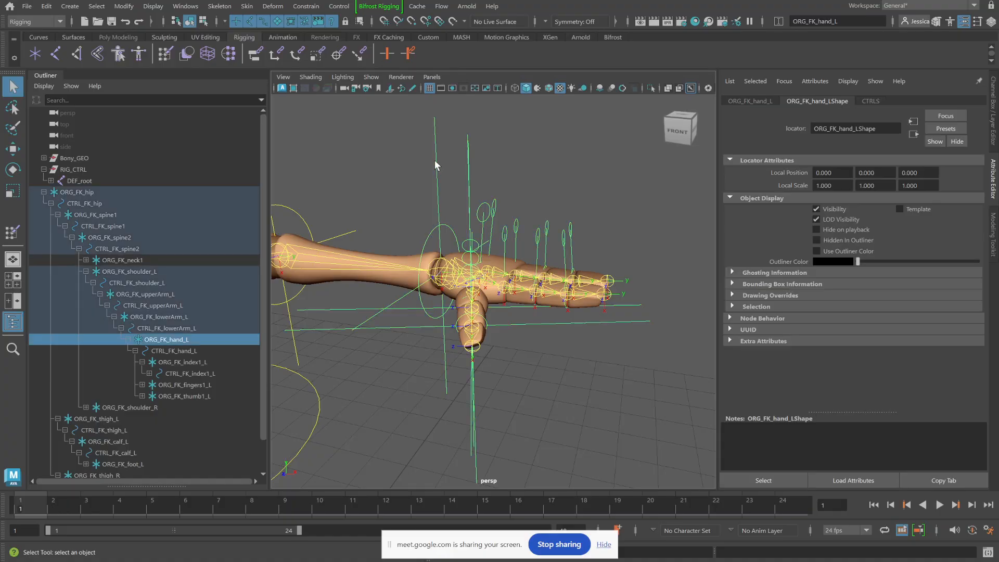
{"action": "left_click", "coordinate": [816, 209]}
Step: Turn off the visibility of the remaining left thumb locator shapes, ORG_FK_thumb3_L and ORG_FK_thumb2_L
{"action": "left_click", "coordinate": [469, 163]}
{"action": "left_click", "coordinate": [816, 209]}
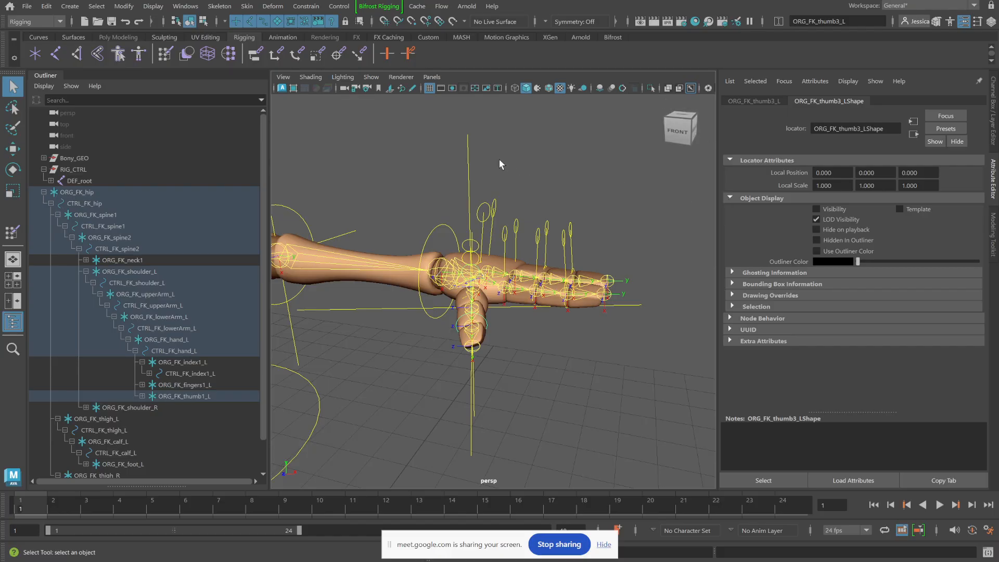
{"action": "left_click", "coordinate": [468, 166]}
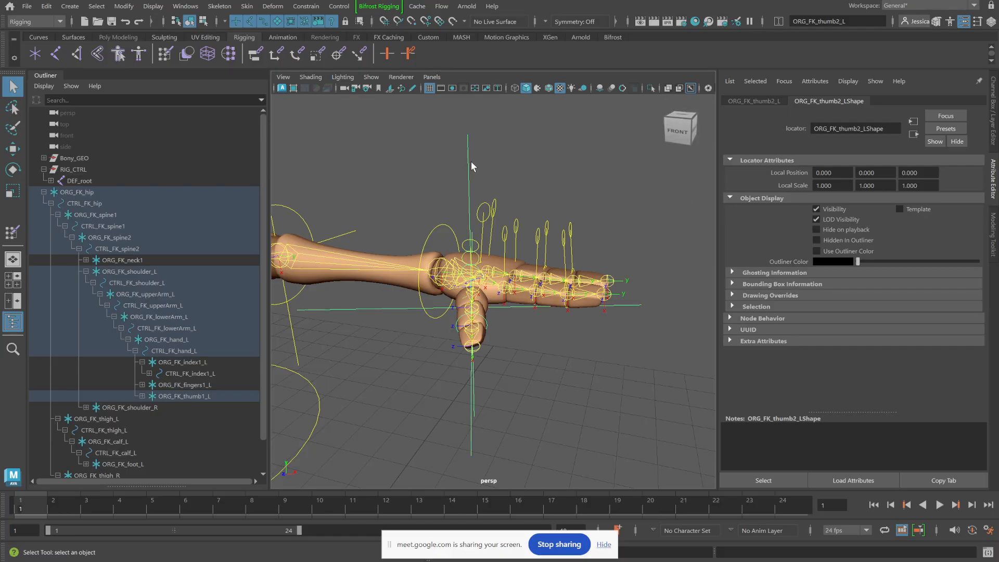
{"action": "left_click", "coordinate": [816, 209]}
Step: Hide the left arm's locator shapes by turning off visibility for ORG_FK_lowerArm_L, ORG_FK_upperArm_L and ORG_FK_shoulder_L
{"action": "middle_click_drag", "start_coordinate": [404, 244], "coordinate": [564, 226], "text": "alt"}
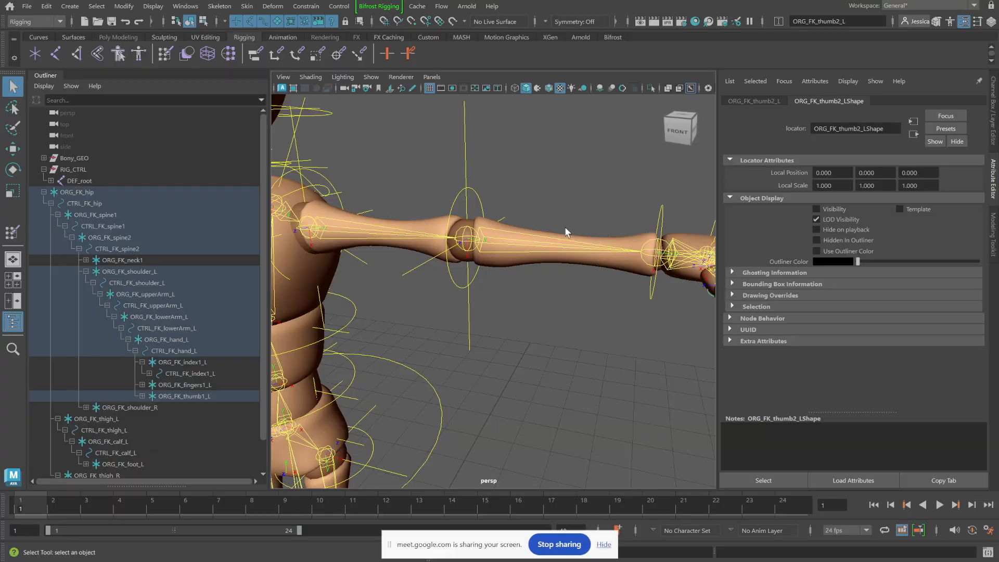
{"action": "scroll", "coordinate": [565, 226], "scroll_direction": "down", "scroll_amount": 5}
{"action": "left_click", "coordinate": [470, 183]}
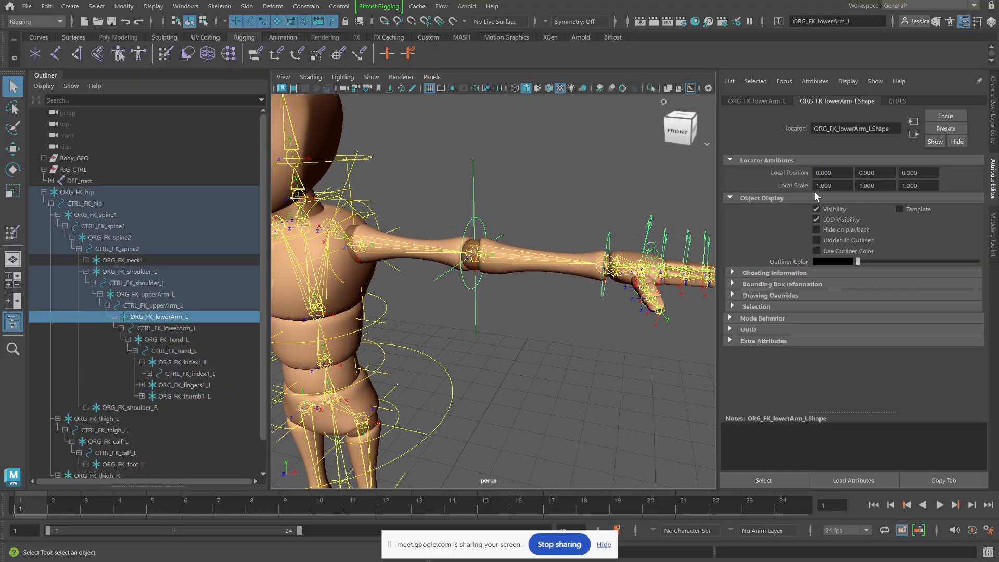
{"action": "left_click", "coordinate": [817, 209]}
{"action": "middle_click_drag", "start_coordinate": [474, 207], "coordinate": [679, 207], "text": "alt"}
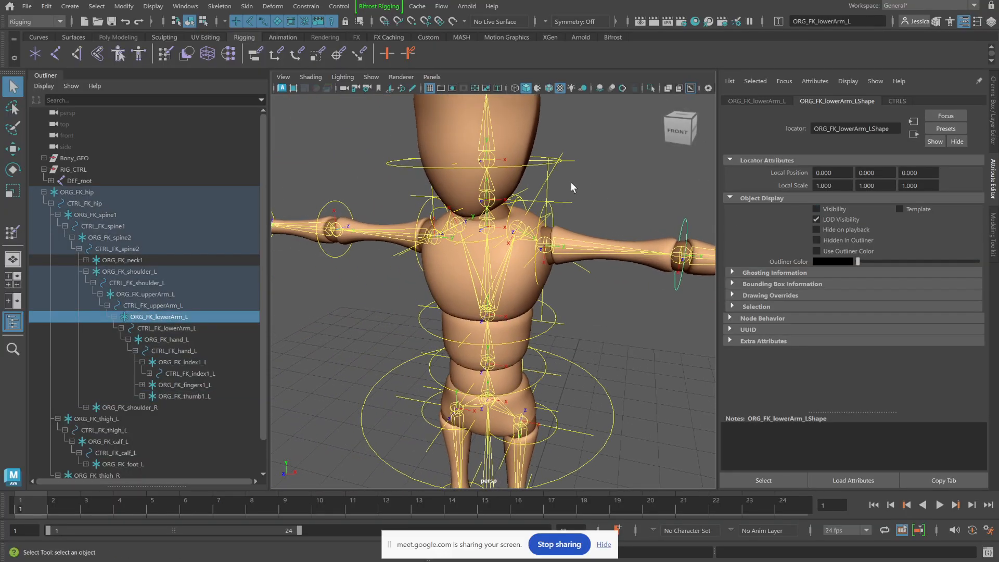
{"action": "left_click", "coordinate": [547, 194]}
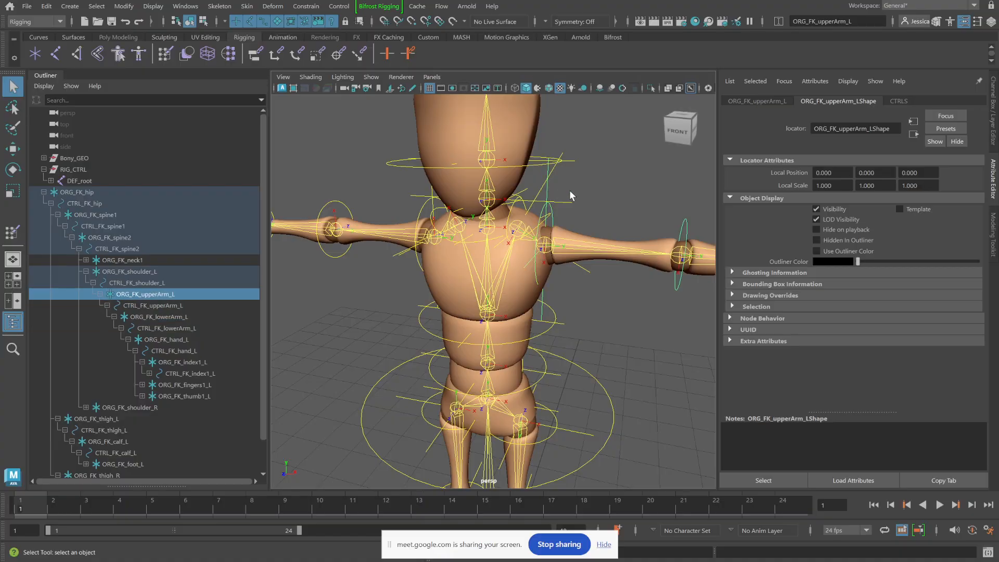
{"action": "left_click", "coordinate": [816, 210]}
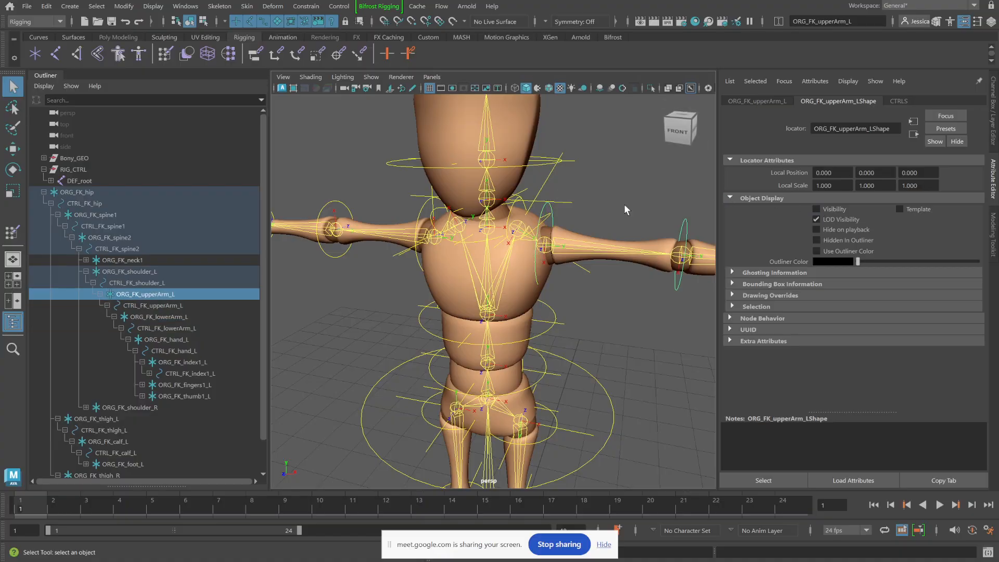
{"action": "left_click", "coordinate": [543, 190]}
{"action": "left_click", "coordinate": [816, 209]}
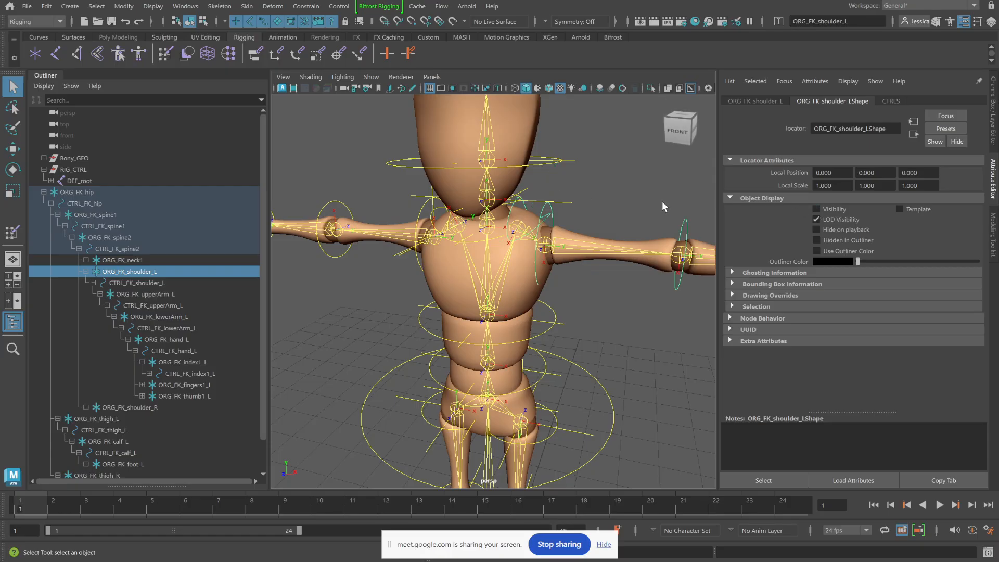
Step: Turn off the visibility of the ORG_FK_neck2, ORG_FK_shoulder_R and ORG_FK_head locator shapes
{"action": "left_click", "coordinate": [569, 204]}
{"action": "left_click", "coordinate": [816, 210]}
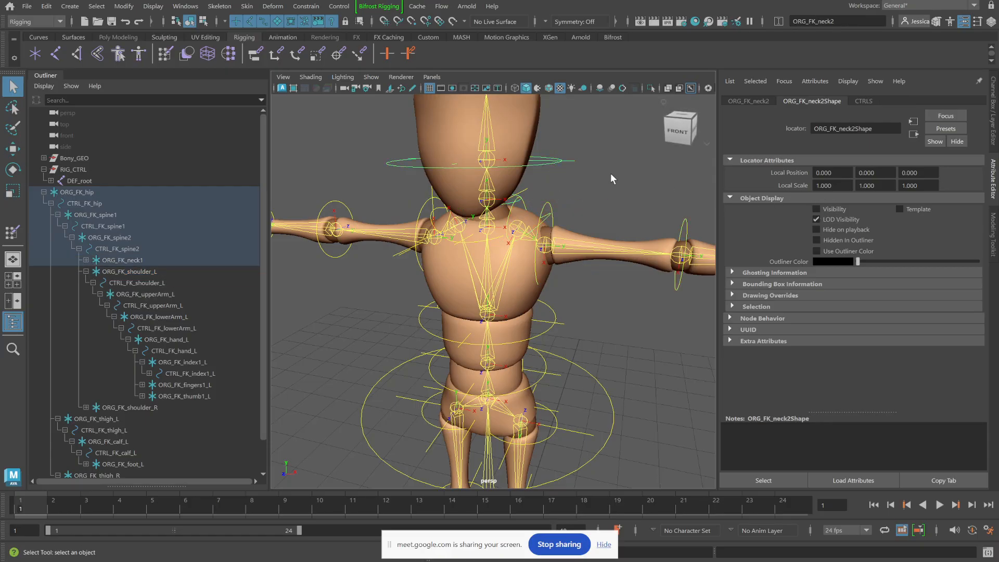
{"action": "left_click", "coordinate": [525, 189]}
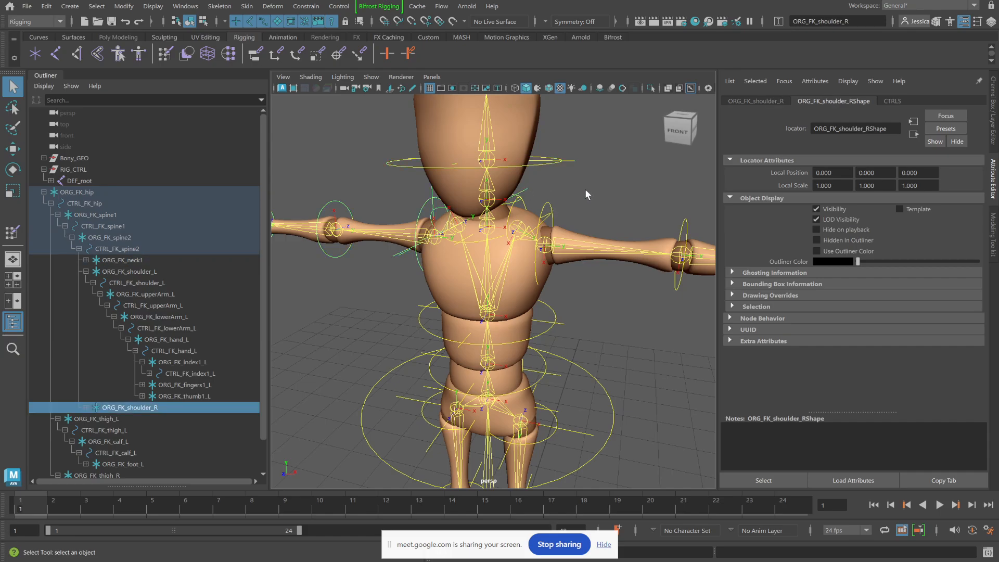
{"action": "left_click", "coordinate": [573, 161]}
{"action": "left_click", "coordinate": [814, 209]}
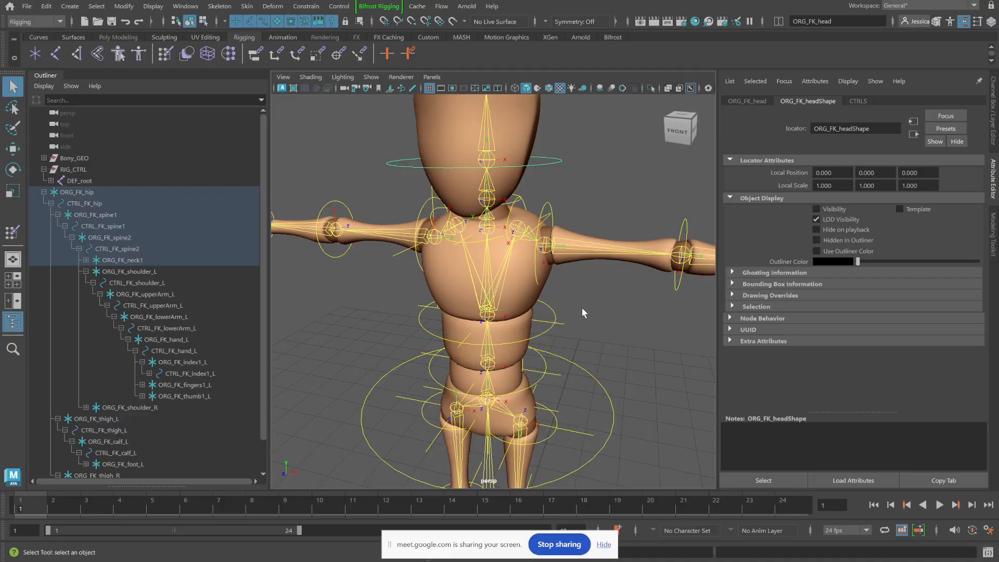
Step: Hide the torso locator shapes of ORG_FK_spine2 and ORG_FK_spine1 by turning off their visibility
{"action": "left_click", "coordinate": [561, 326]}
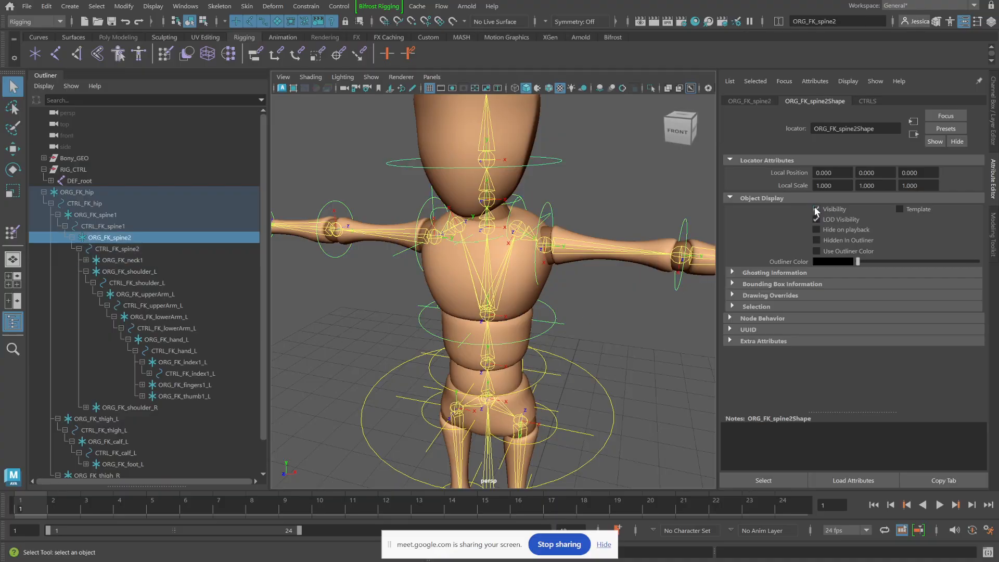
{"action": "left_click", "coordinate": [556, 378]}
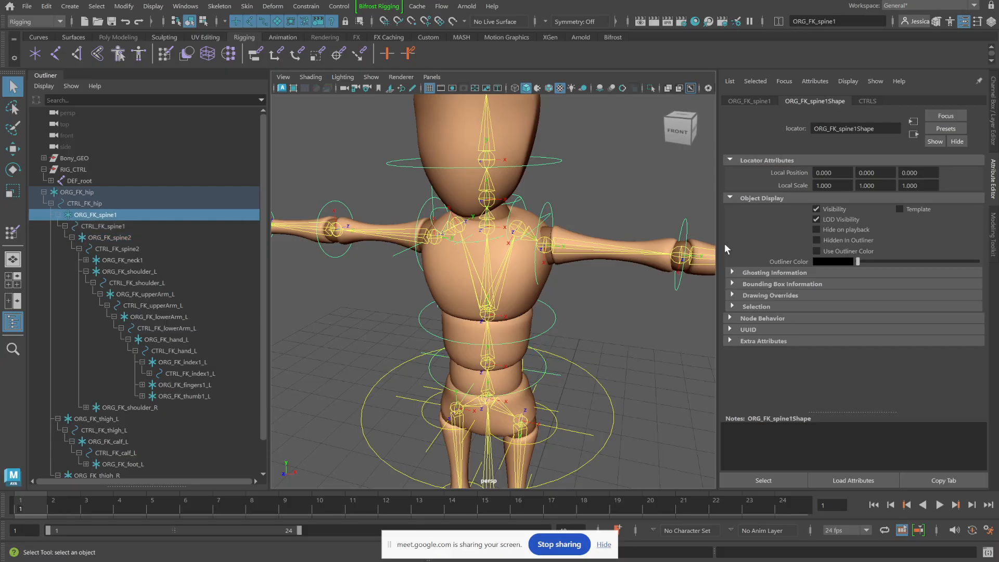
{"action": "left_click", "coordinate": [815, 208]}
Step: Turn off the visibility of the ORG_FK_thigh_L, ORG_FK_hip and ORG_FK_thigh_R locator shapes around the pelvis
{"action": "left_click", "coordinate": [579, 433]}
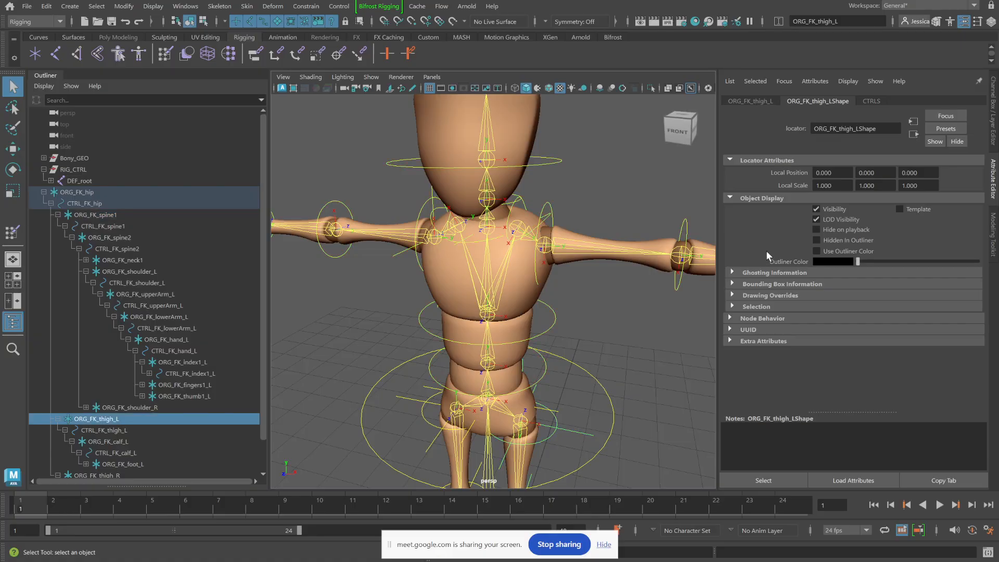
{"action": "left_click", "coordinate": [815, 208]}
{"action": "left_click", "coordinate": [555, 413]}
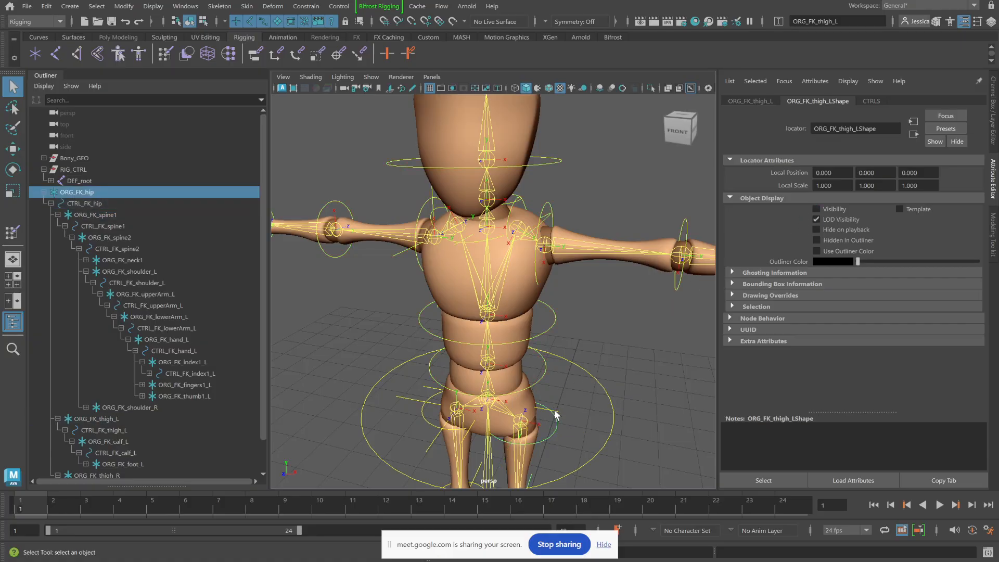
{"action": "left_click", "coordinate": [816, 209]}
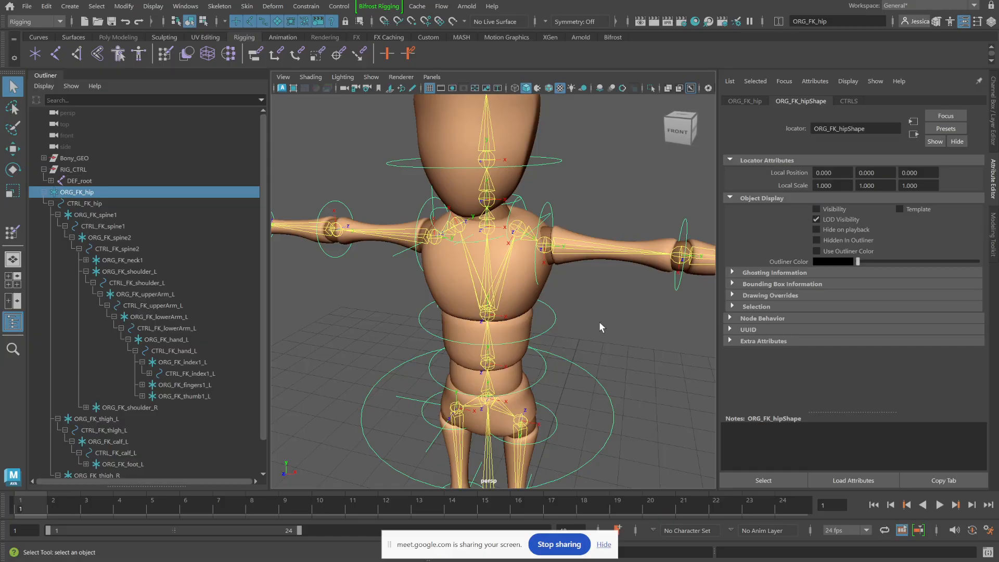
{"action": "left_click", "coordinate": [414, 401]}
{"action": "left_click", "coordinate": [816, 208]}
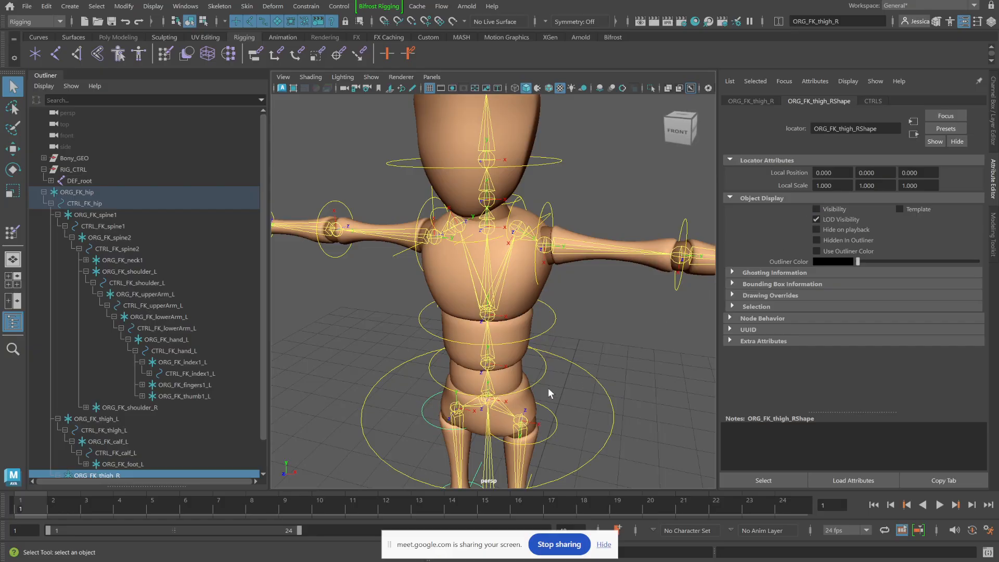
Step: Find the locator still showing at the right shoulder and turn off the visibility of the ORG_FK_upperArm_R shape
{"action": "middle_click_drag", "start_coordinate": [448, 408], "coordinate": [497, 403], "text": "alt"}
{"action": "left_click_drag", "start_coordinate": [492, 369], "coordinate": [525, 352], "text": "alt"}
{"action": "middle_click_drag", "start_coordinate": [524, 351], "coordinate": [558, 265], "text": "alt"}
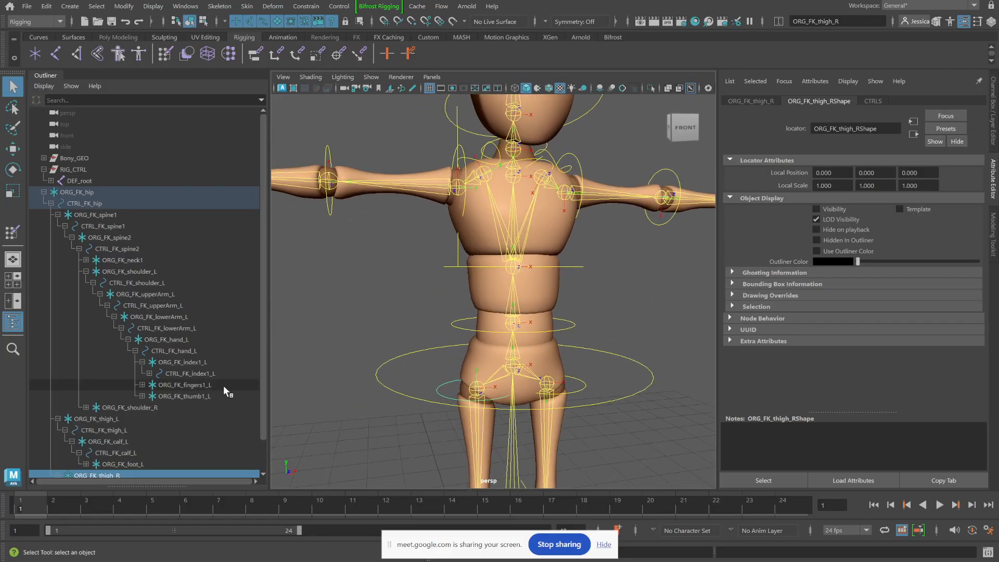
{"action": "left_click", "coordinate": [119, 408]}
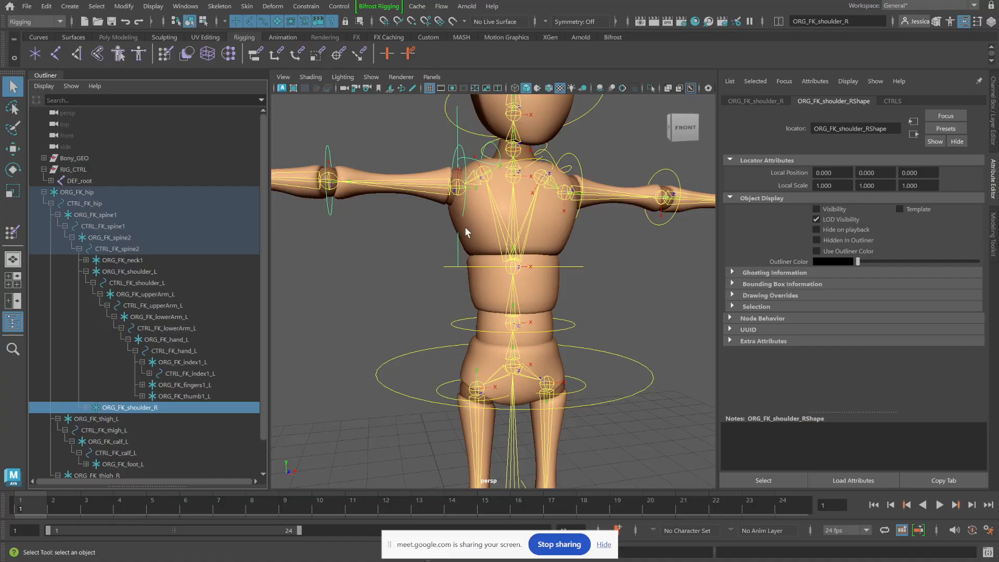
{"action": "left_click", "coordinate": [458, 247]}
{"action": "left_click", "coordinate": [628, 213]}
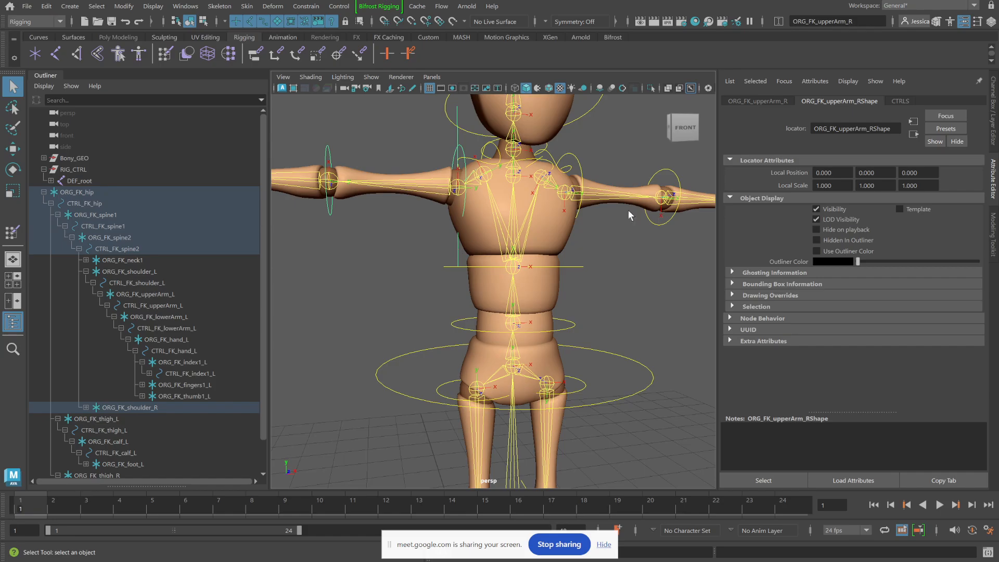
{"action": "left_click", "coordinate": [816, 209]}
Step: Hide the ORG_FK_head1 locator shape above the head by turning off its visibility
{"action": "middle_click_drag", "start_coordinate": [469, 279], "coordinate": [488, 315], "text": "alt"}
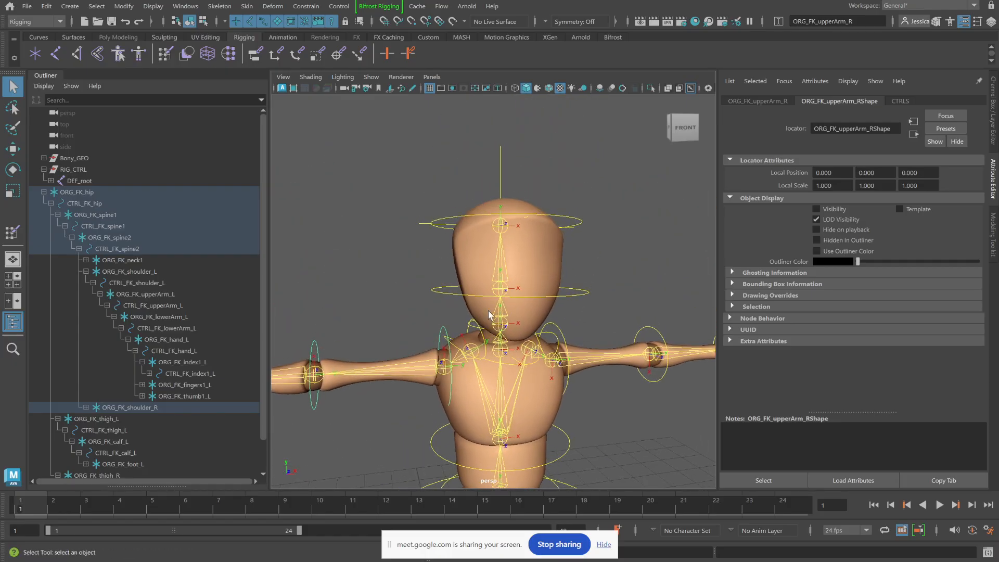
{"action": "left_click", "coordinate": [498, 156]}
{"action": "left_click", "coordinate": [816, 210]}
{"action": "left_click_drag", "start_coordinate": [651, 252], "coordinate": [550, 327], "text": "alt"}
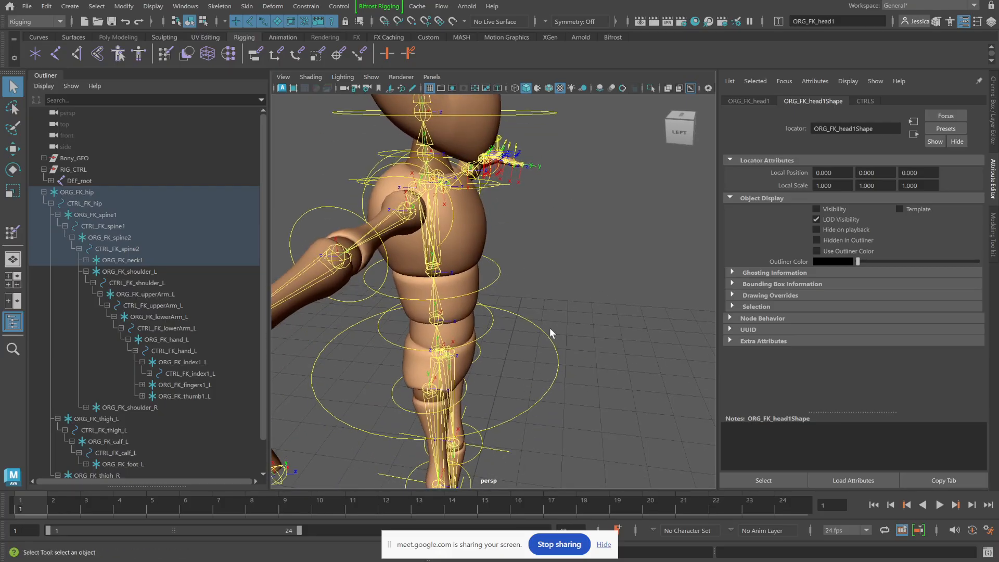
Step: Hide the ORG_FK_neck1 locator shape by turning off its visibility
{"action": "left_click", "coordinate": [504, 183]}
{"action": "left_click", "coordinate": [816, 211]}
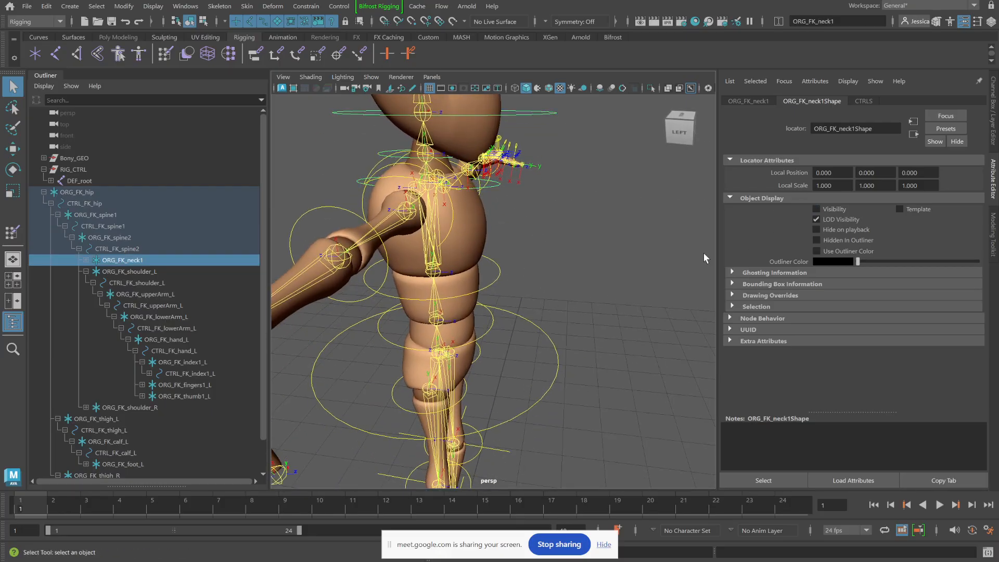
{"action": "left_click_drag", "start_coordinate": [703, 252], "coordinate": [455, 265], "text": "alt"}
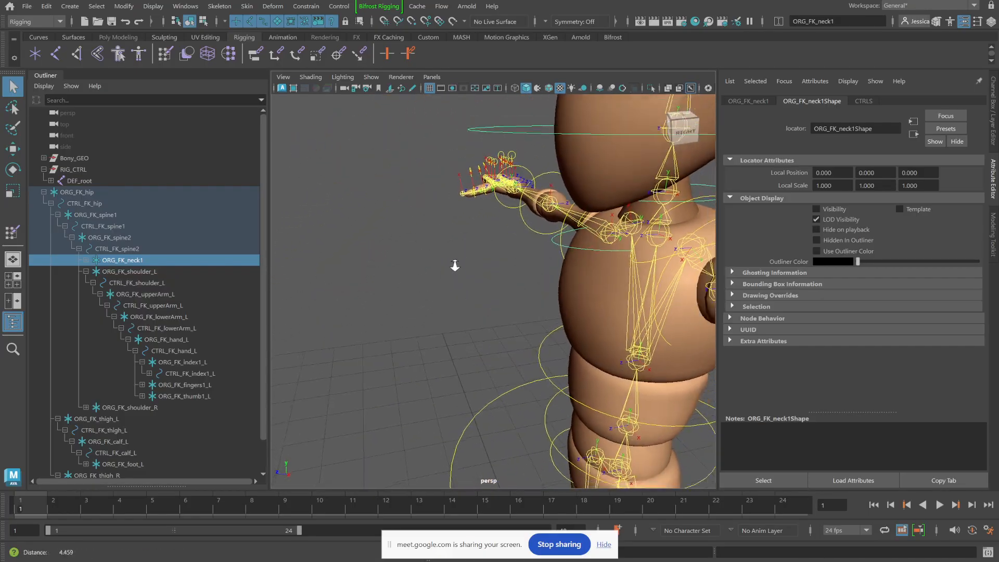
Step: Hide the knee locators by turning off the visibility of the ORG_FK_calf_L and ORG_FK_calf_R shapes
{"action": "right_click_drag", "start_coordinate": [454, 265], "coordinate": [423, 348], "text": "alt"}
{"action": "middle_click_drag", "start_coordinate": [422, 349], "coordinate": [504, 193], "text": "alt"}
{"action": "left_click_drag", "start_coordinate": [504, 193], "coordinate": [620, 227], "text": "alt"}
{"action": "left_click_drag", "start_coordinate": [473, 243], "coordinate": [535, 250], "text": "alt"}
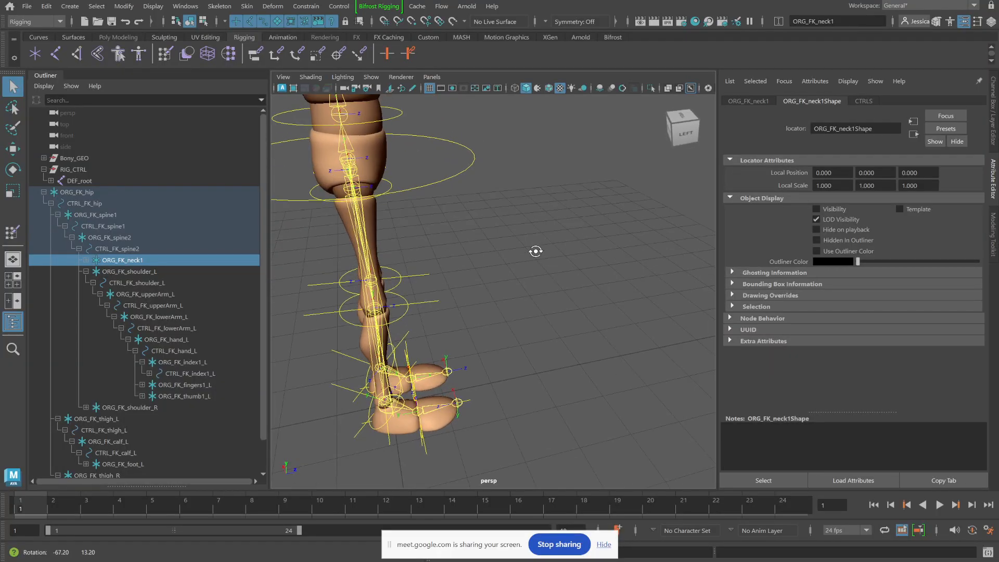
{"action": "left_click", "coordinate": [420, 282]}
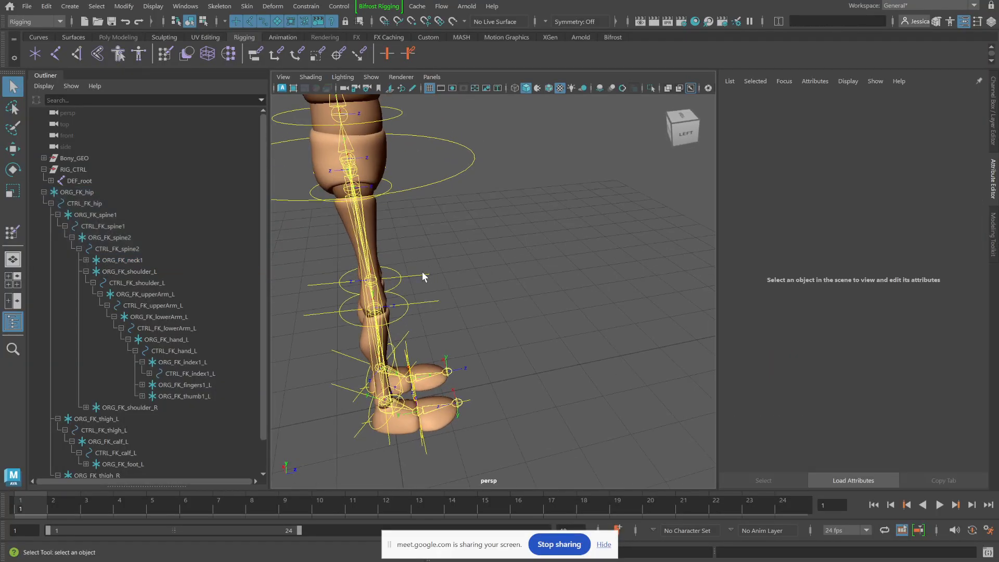
{"action": "left_click", "coordinate": [423, 277]}
{"action": "left_click", "coordinate": [815, 209]}
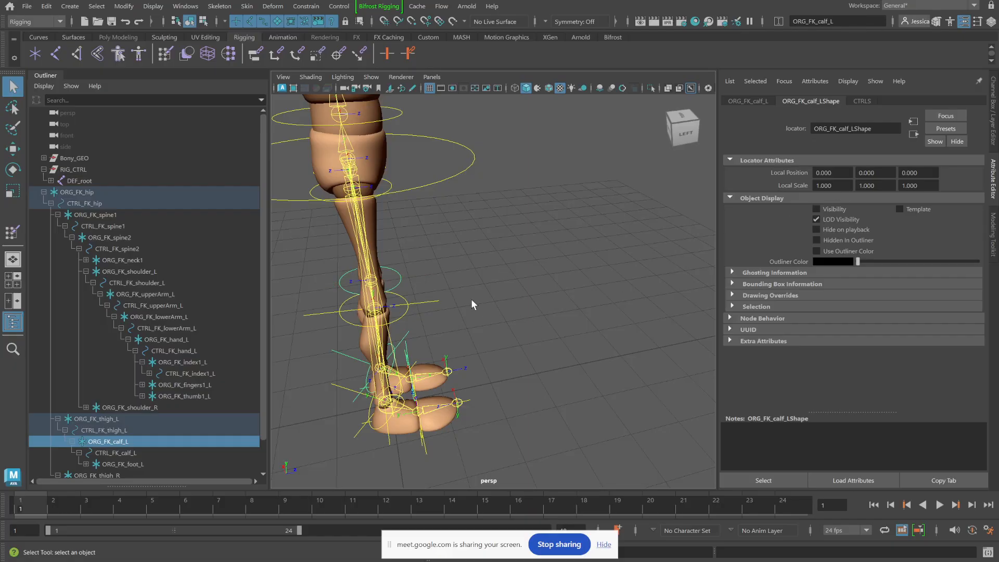
{"action": "left_click_drag", "start_coordinate": [431, 305], "coordinate": [432, 307]}
{"action": "left_click", "coordinate": [815, 209]}
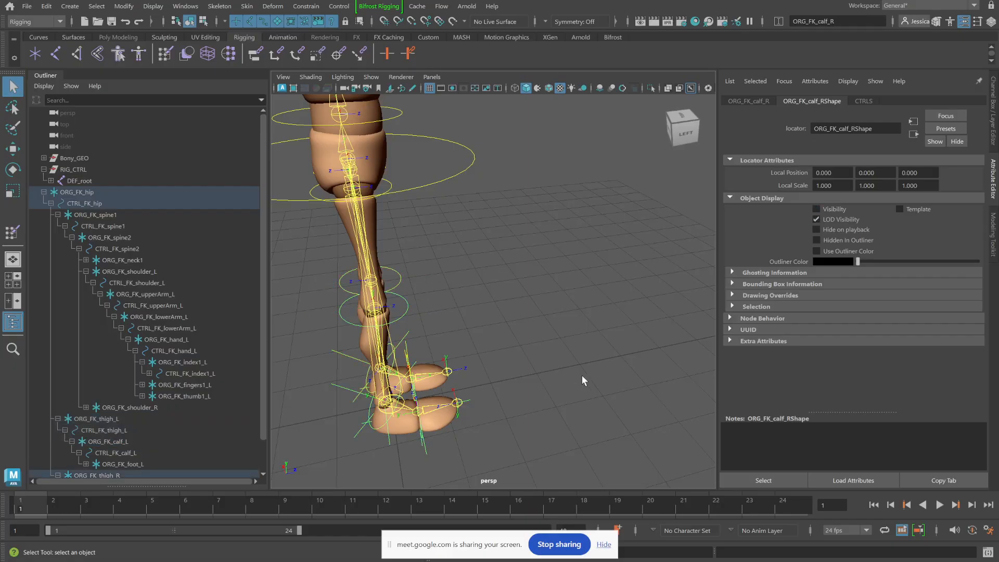
Step: Turn off the visibility of the right toe locator shape and the ORG_FK_foot_R locator shape
{"action": "left_click_drag", "start_coordinate": [467, 408], "coordinate": [467, 409]}
{"action": "left_click", "coordinate": [817, 208]}
{"action": "left_click_drag", "start_coordinate": [364, 439], "coordinate": [364, 440]}
{"action": "left_click", "coordinate": [816, 209]}
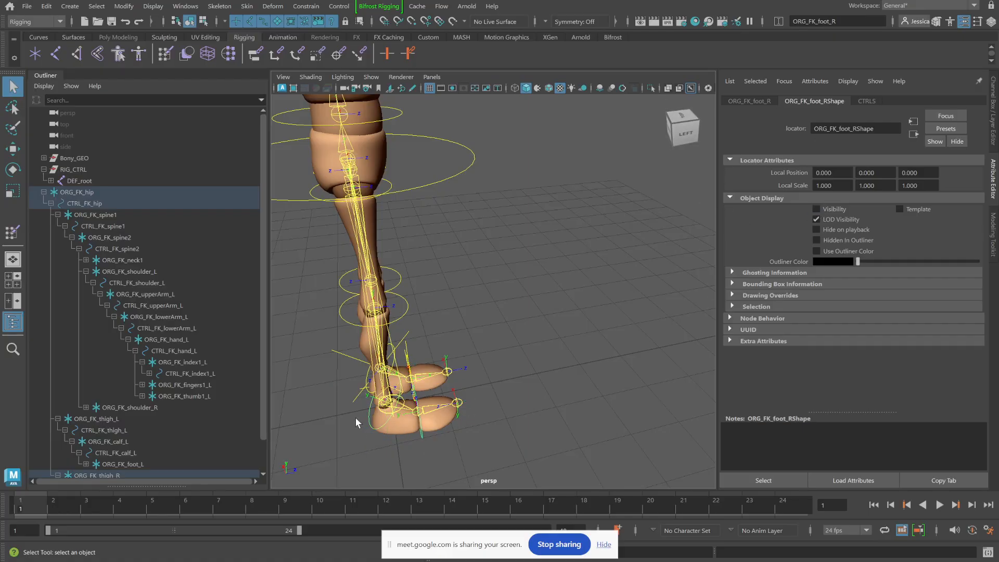
Step: Turn off the visibility of the ORG_FK_foot_L and ORG_FK_toes_L locator shapes on the left foot
{"action": "left_click", "coordinate": [329, 348]}
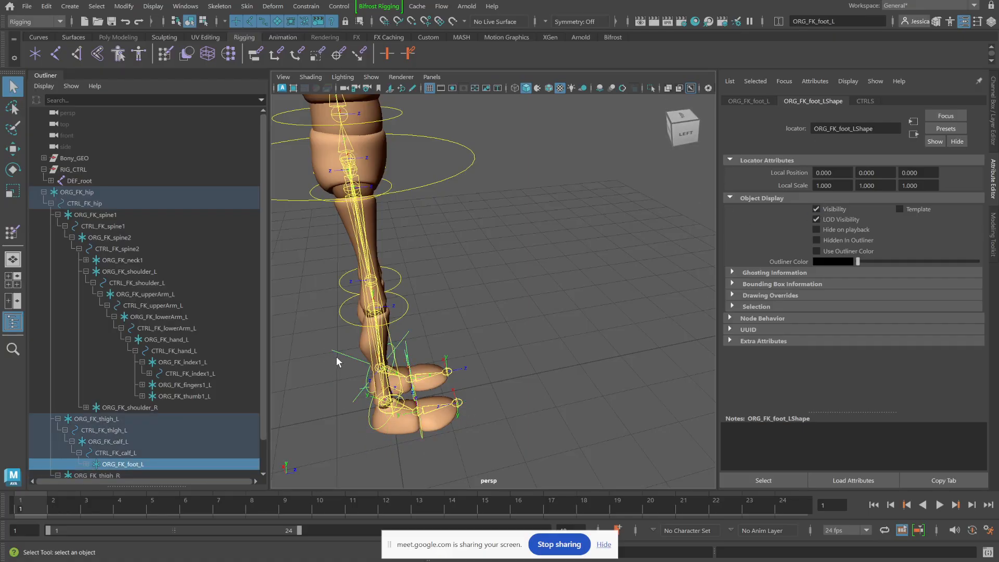
{"action": "left_click", "coordinate": [816, 210]}
{"action": "left_click_drag", "start_coordinate": [638, 269], "coordinate": [517, 311], "text": "alt"}
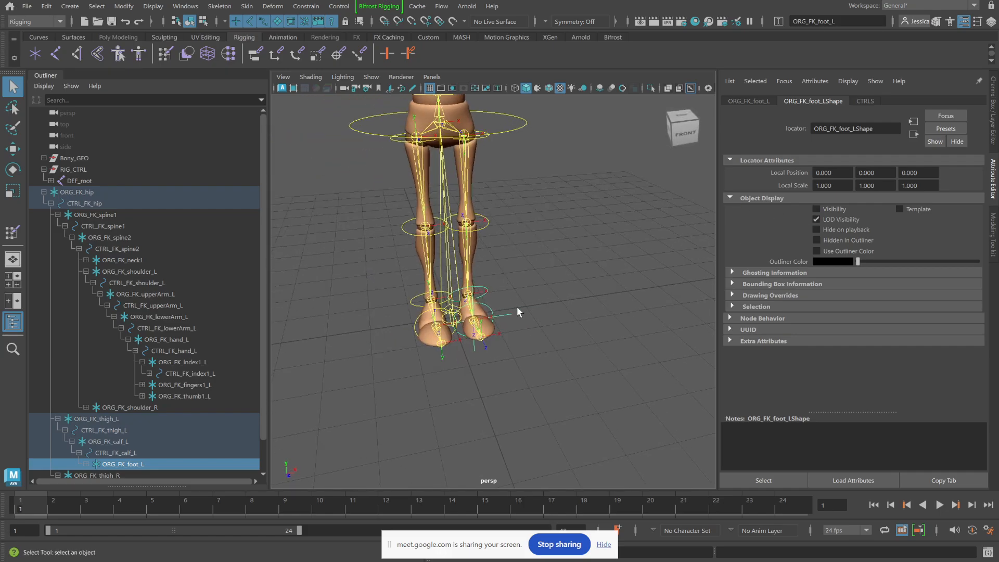
{"action": "left_click", "coordinate": [503, 318]}
{"action": "left_click", "coordinate": [815, 210]}
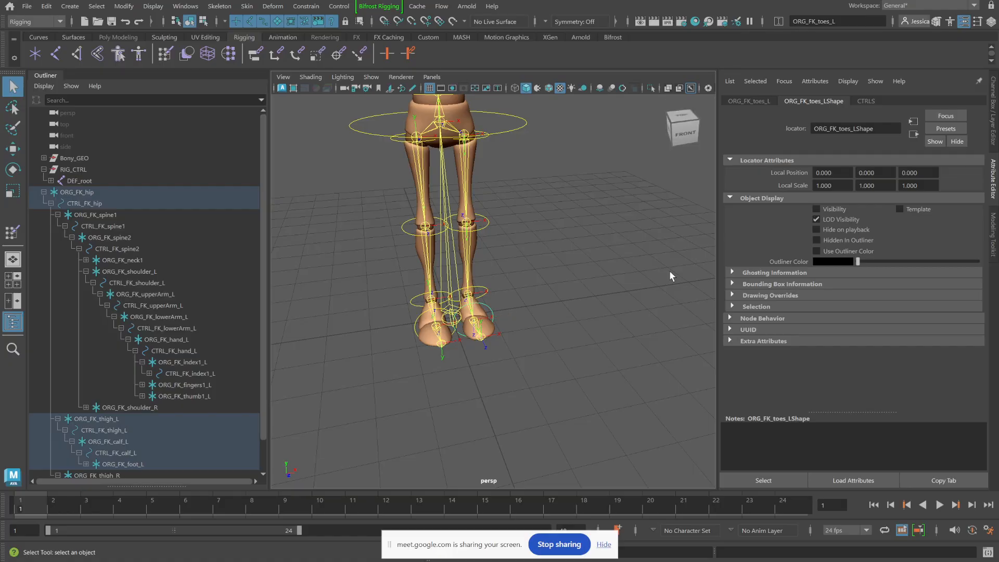
Step: Inspect the whole rig from several sides for locator shapes that are still showing
{"action": "left_click_drag", "start_coordinate": [669, 270], "coordinate": [482, 282], "text": "alt"}
{"action": "middle_click_drag", "start_coordinate": [481, 282], "coordinate": [504, 140], "text": "alt"}
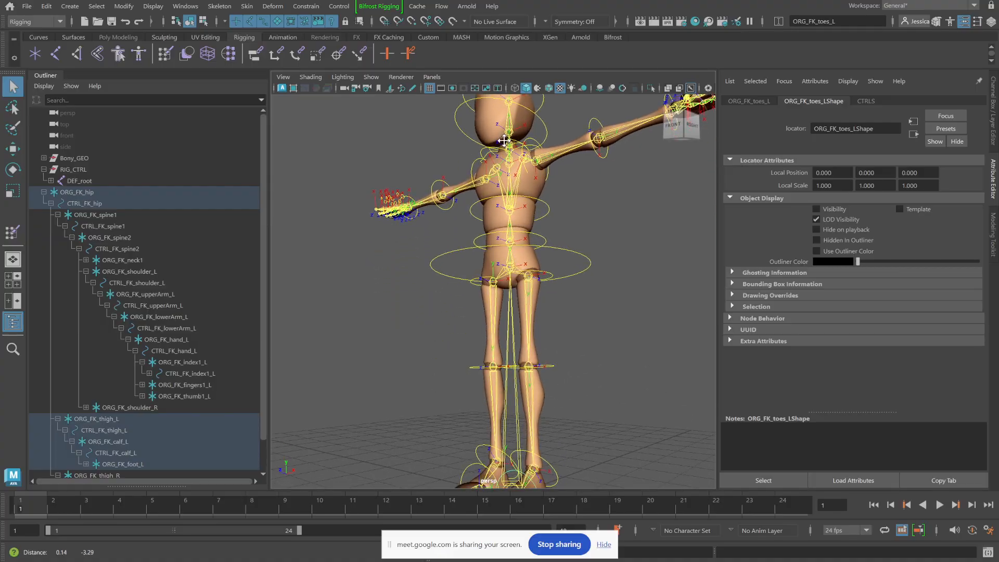
{"action": "left_click_drag", "start_coordinate": [490, 220], "coordinate": [527, 258], "text": "alt"}
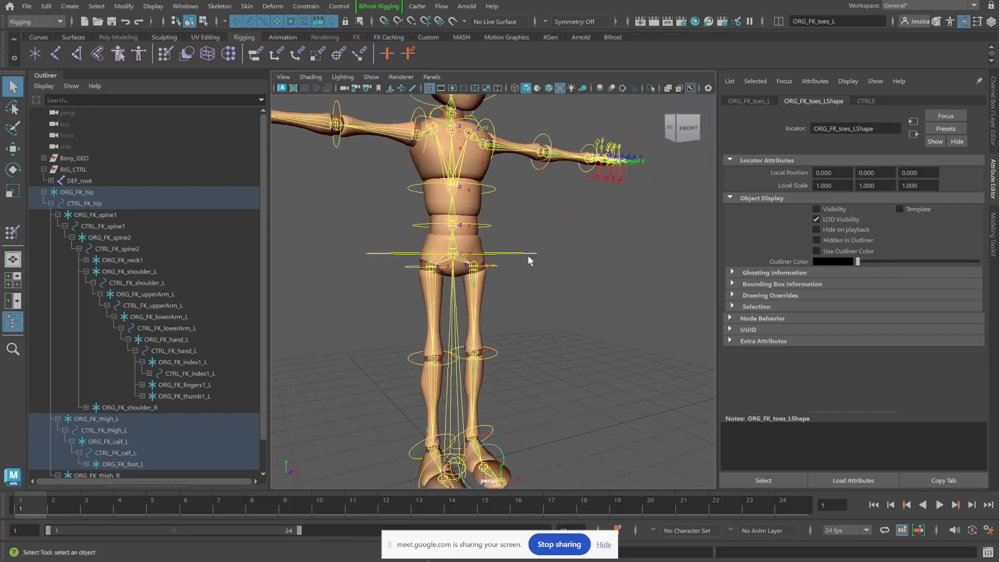
{"action": "middle_click_drag", "start_coordinate": [527, 258], "coordinate": [580, 245], "text": "alt"}
{"action": "left_click_drag", "start_coordinate": [543, 262], "coordinate": [493, 248], "text": "alt"}
{"action": "middle_click_drag", "start_coordinate": [493, 248], "coordinate": [431, 353], "text": "alt"}
{"action": "scroll", "coordinate": [545, 306], "scroll_direction": "down", "scroll_amount": 5}
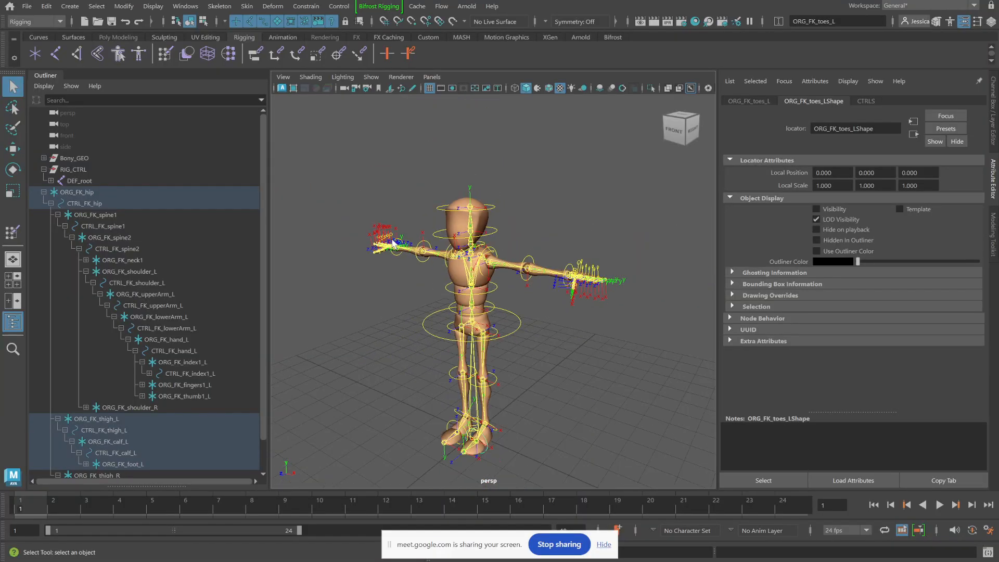
Step: Select the entire joint hierarchy under DEF_root and turn off the joints' local rotation axes display
{"action": "left_click", "coordinate": [88, 180]}
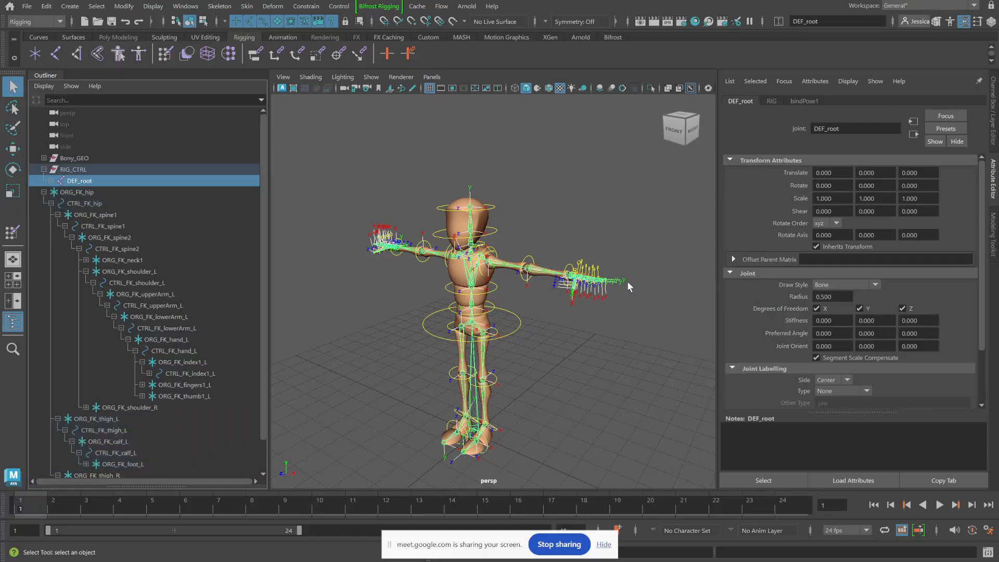
{"action": "scroll", "coordinate": [637, 270], "scroll_direction": "up", "scroll_amount": 5}
{"action": "scroll", "coordinate": [631, 269], "scroll_direction": "down", "scroll_amount": 5}
{"action": "scroll", "coordinate": [582, 283], "scroll_direction": "up", "scroll_amount": 3}
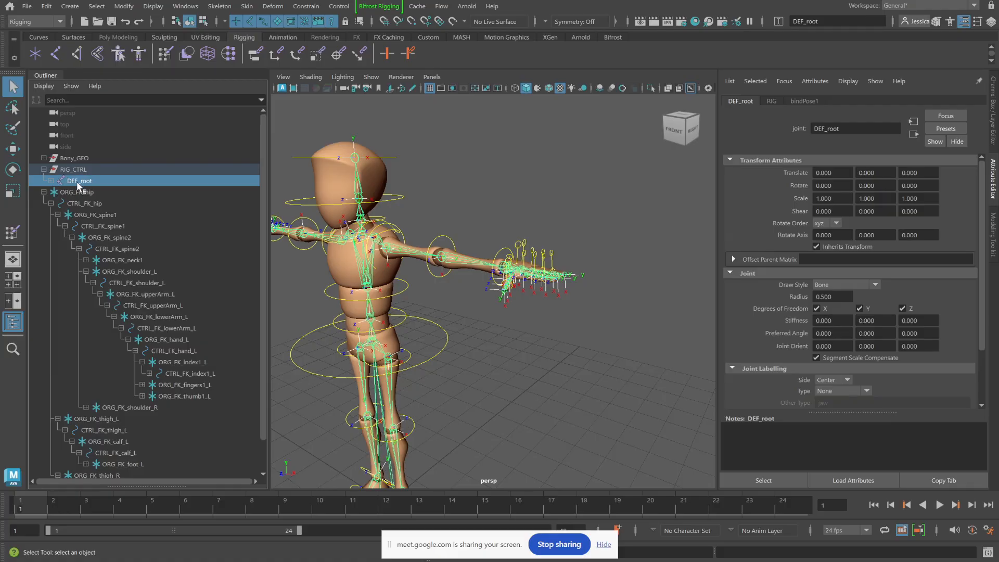
{"action": "left_click", "coordinate": [96, 5]}
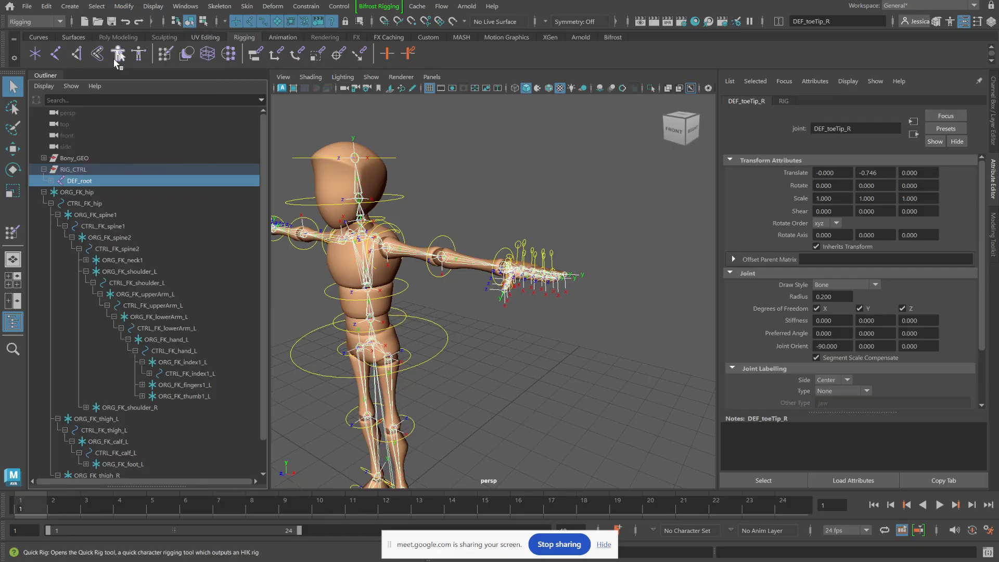
{"action": "left_click", "coordinate": [154, 9]}
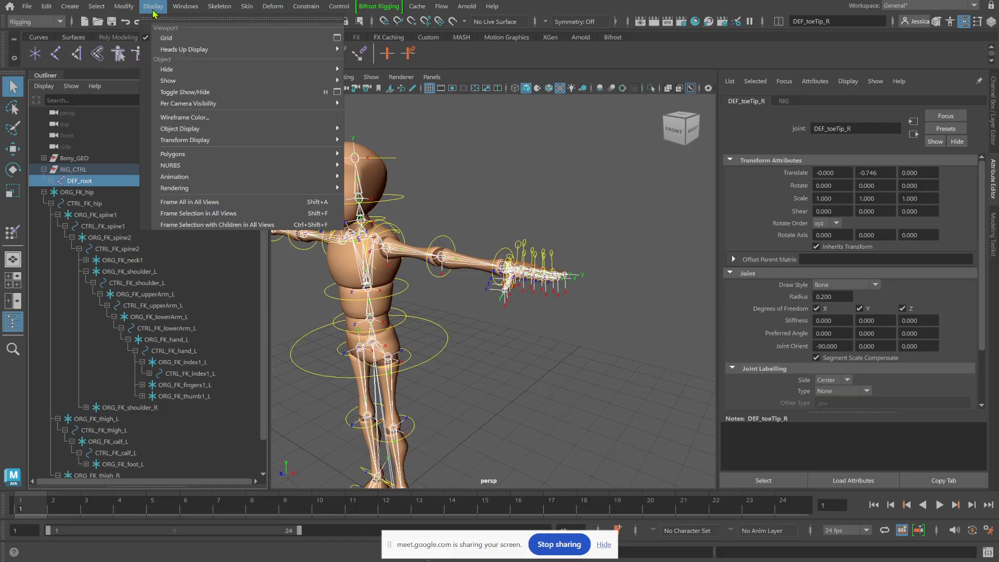
{"action": "mouse_move", "coordinate": [304, 140]}
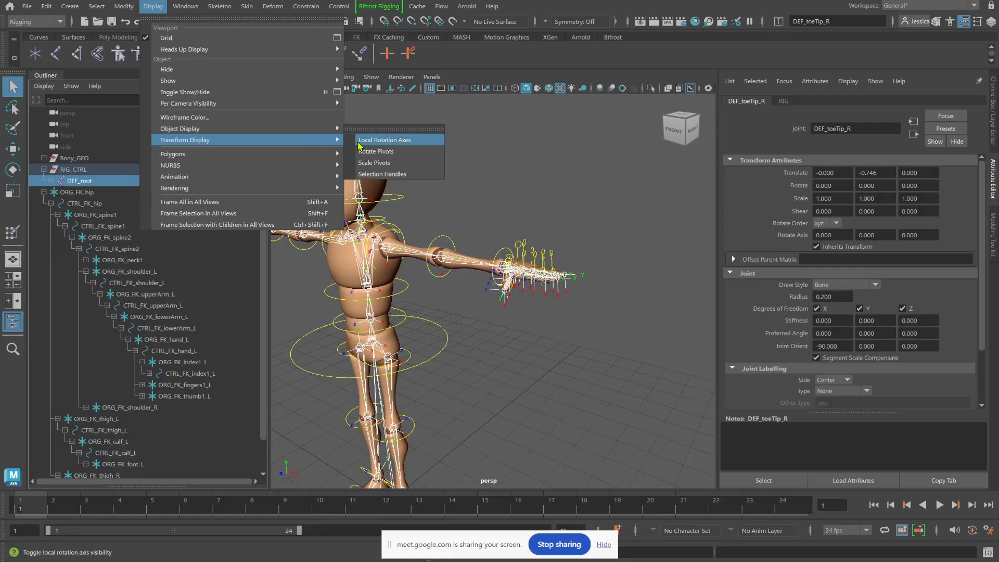
{"action": "left_click", "coordinate": [375, 141]}
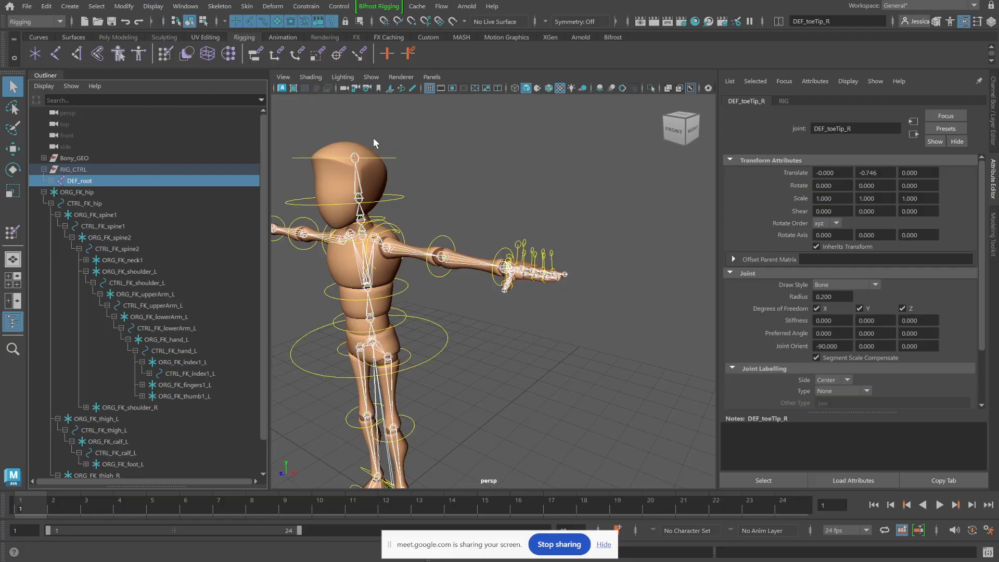
{"action": "key", "text": "f"}
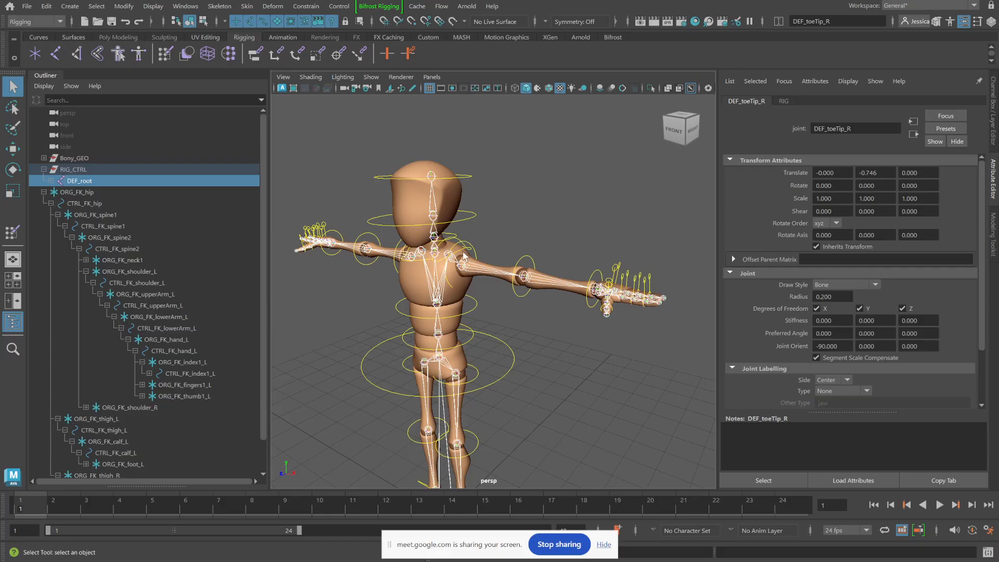
Step: Toggle the local rotation axes of the selected joints on and off again
{"action": "left_click", "coordinate": [153, 6]}
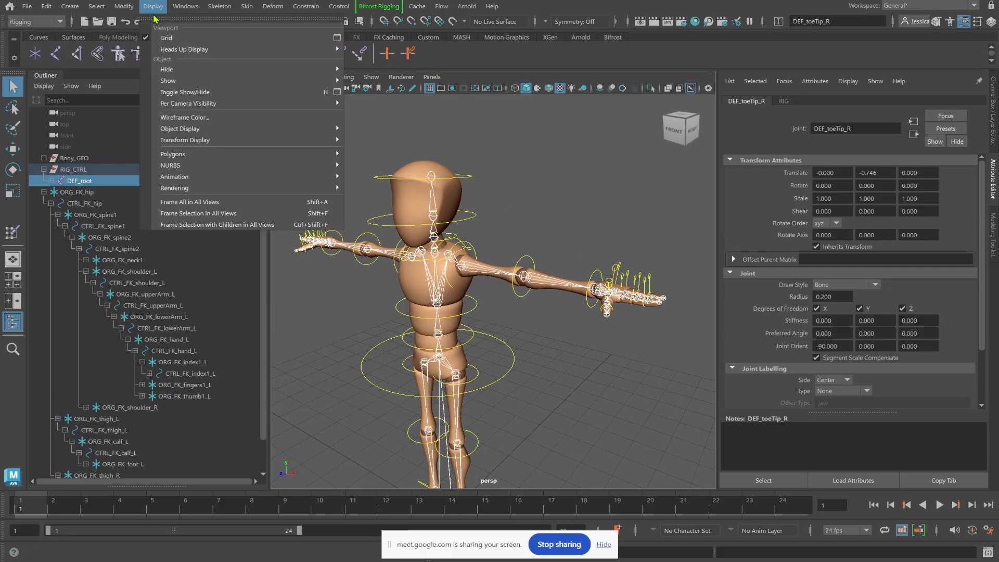
{"action": "mouse_move", "coordinate": [333, 144]}
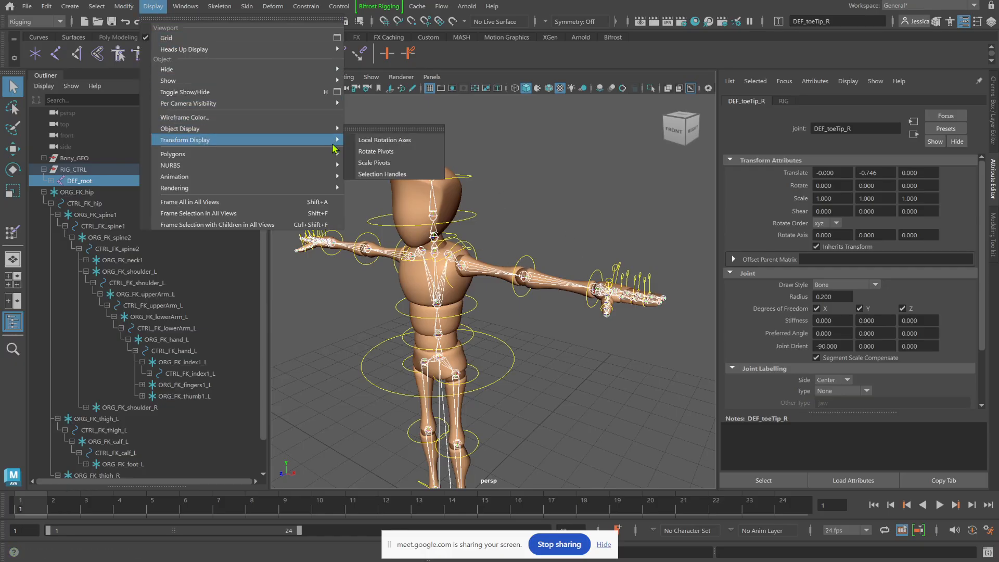
{"action": "left_click", "coordinate": [392, 141]}
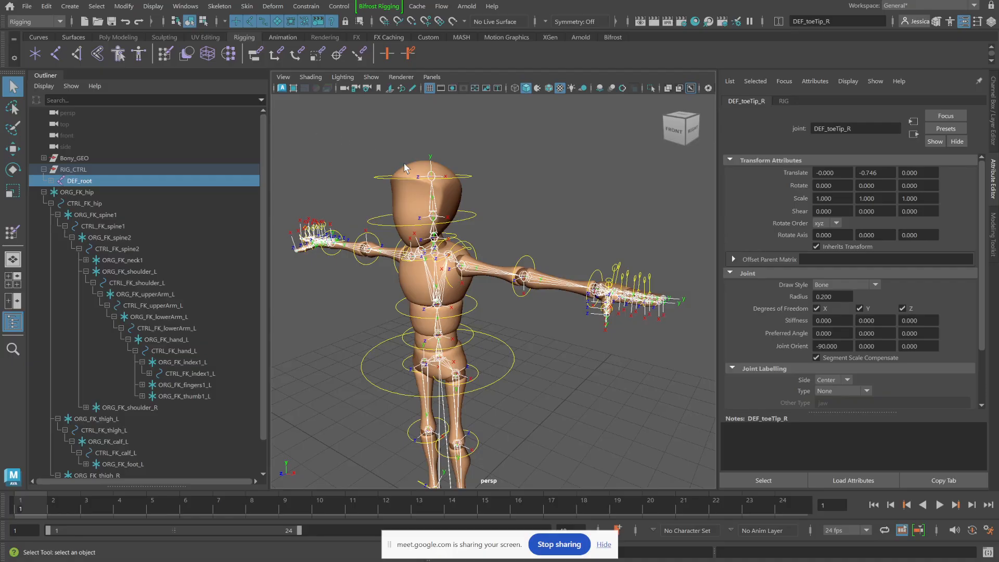
{"action": "left_click", "coordinate": [153, 5]}
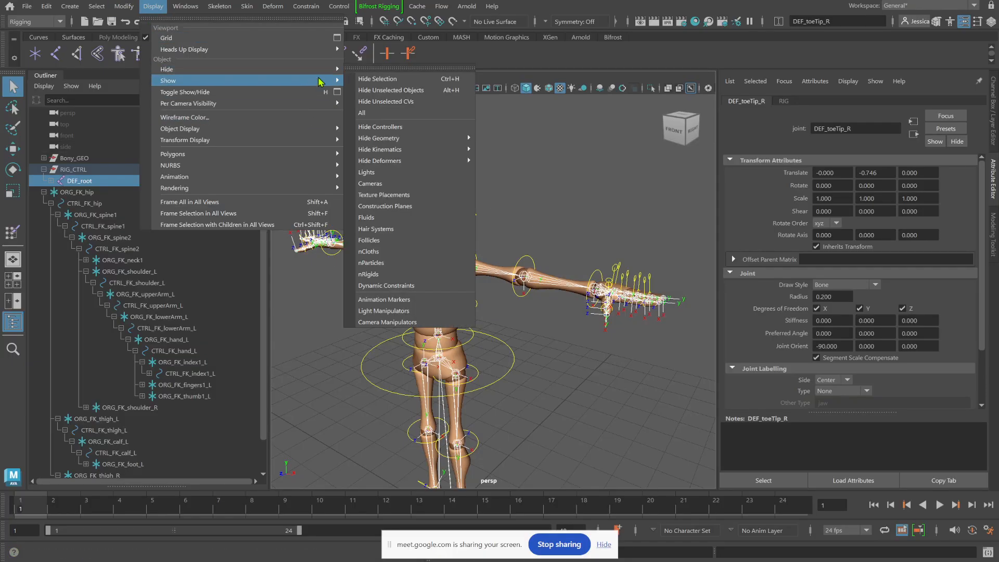
{"action": "mouse_move", "coordinate": [333, 140]}
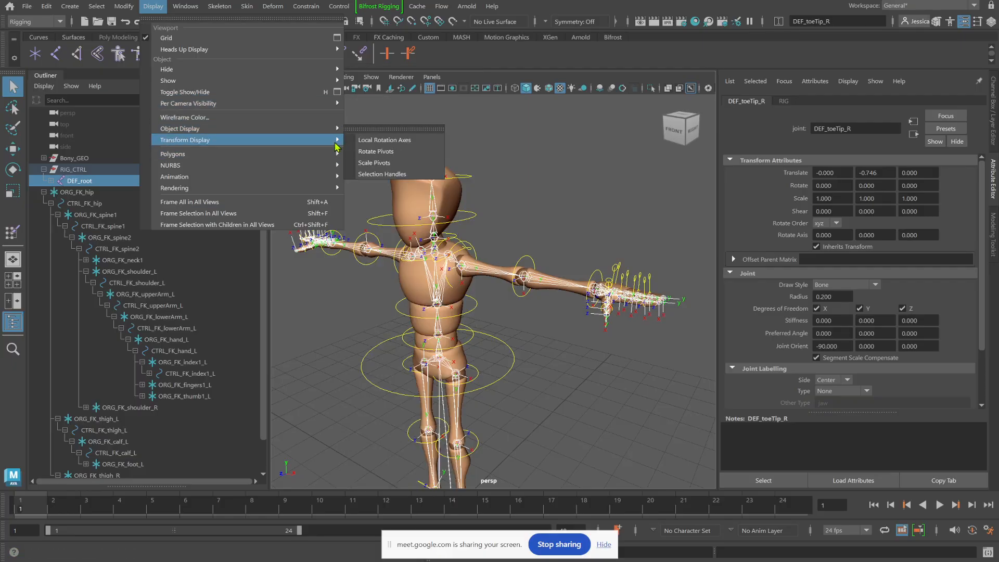
{"action": "left_click", "coordinate": [380, 141]}
Step: Clear the joint selection and look over the cleaned-up rig from above and from the front
{"action": "left_click", "coordinate": [512, 175]}
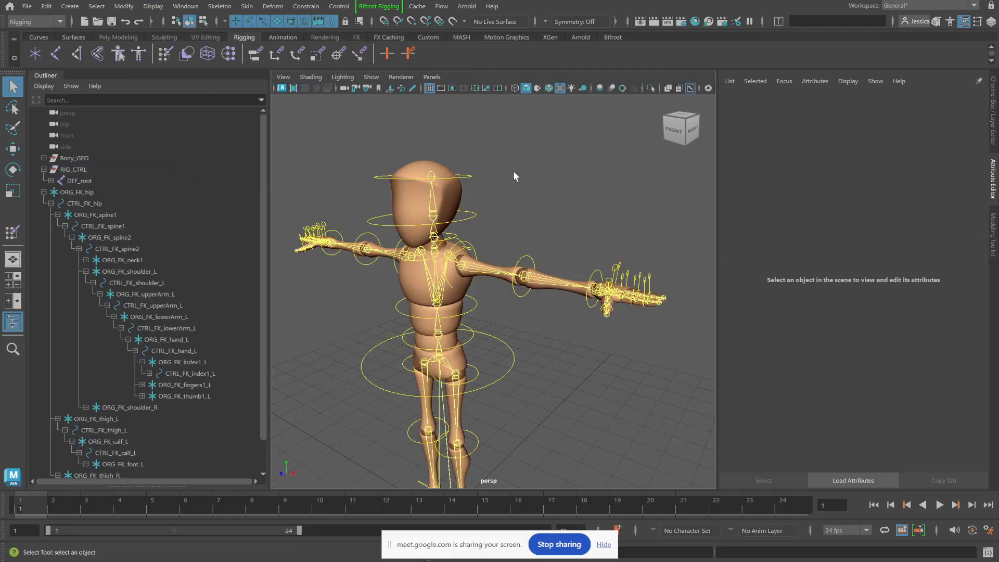
{"action": "left_click_drag", "start_coordinate": [496, 175], "coordinate": [432, 188], "text": "alt"}
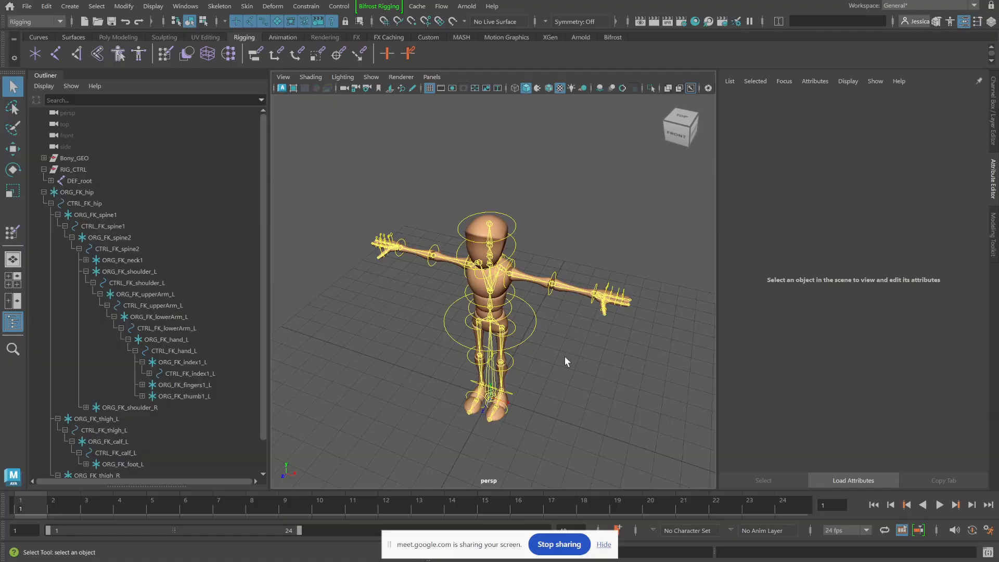
{"action": "left_click_drag", "start_coordinate": [567, 361], "coordinate": [569, 340], "text": "alt"}
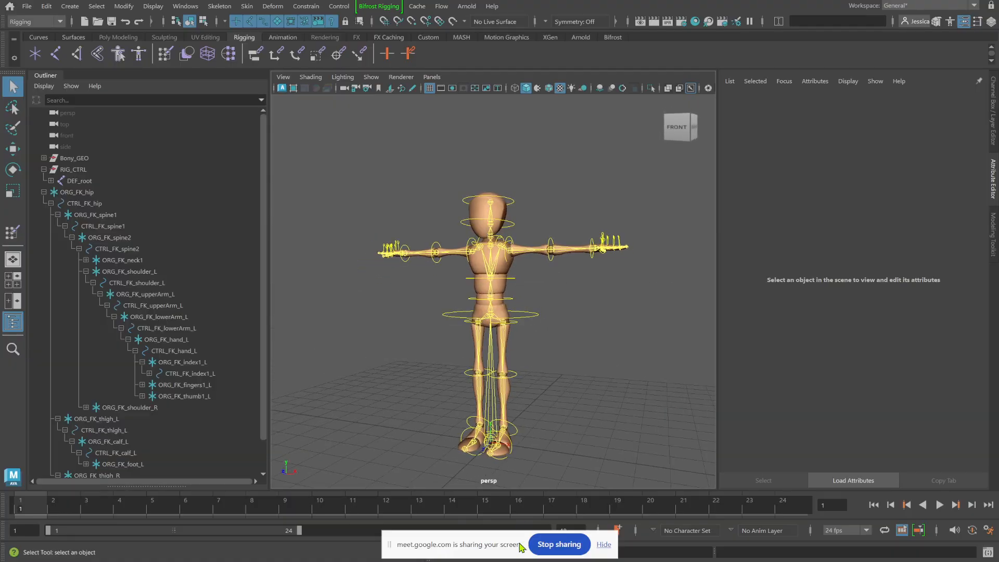
Step: Switch to the web browser and bring up the Moodle course page with the rigging guide
{"action": "mouse_move", "coordinate": [412, 560]}
{"action": "left_click", "coordinate": [413, 523]}
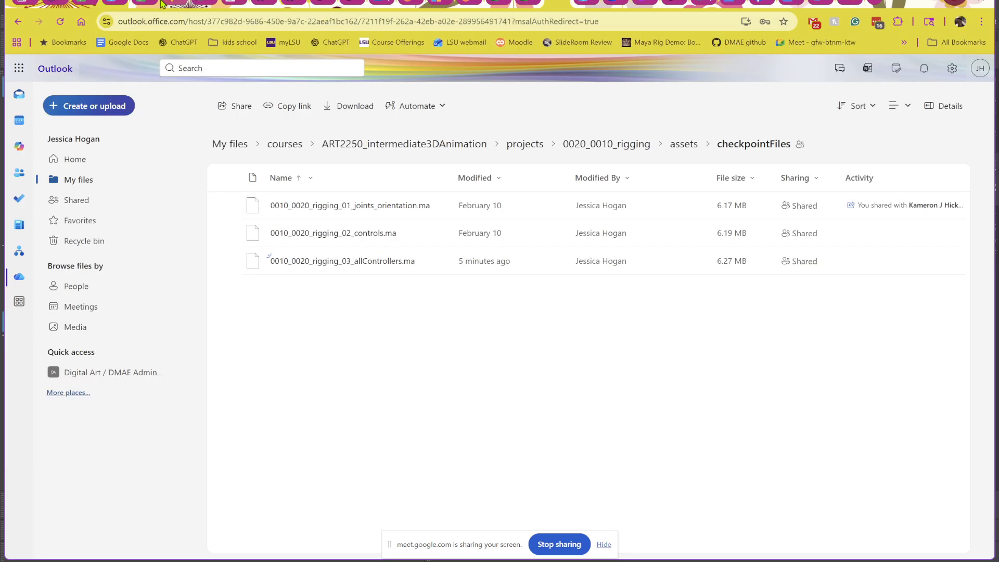
{"action": "left_click", "coordinate": [348, 6]}
Step: Open How to Use a Rig from the course contents and sign back in through LSU Office 365 Authentication
{"action": "scroll", "coordinate": [318, 204], "scroll_direction": "up", "scroll_amount": 10}
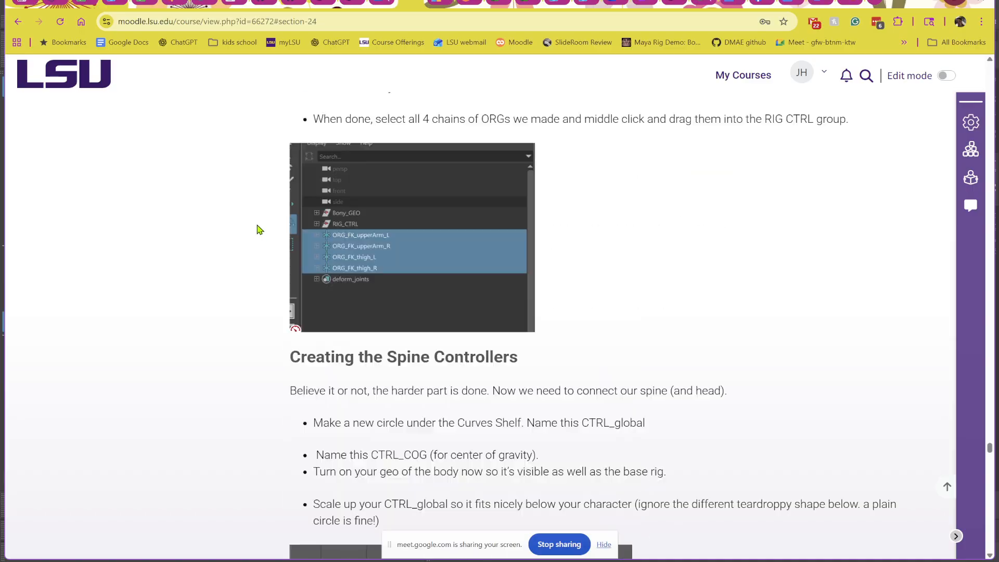
{"action": "scroll", "coordinate": [213, 206], "scroll_direction": "up", "scroll_amount": 20}
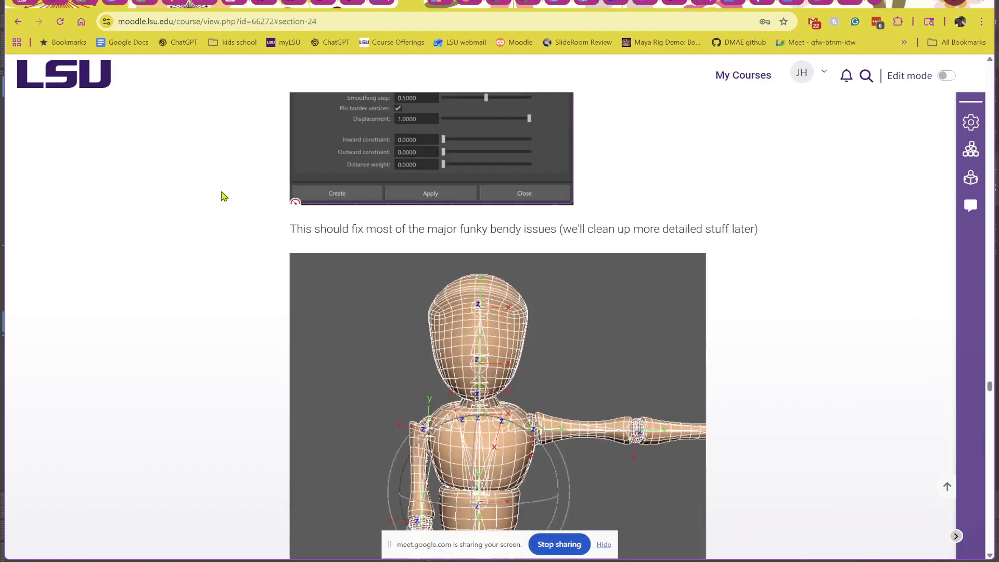
{"action": "scroll", "coordinate": [222, 197], "scroll_direction": "up", "scroll_amount": 5}
{"action": "left_click_drag", "start_coordinate": [988, 383], "coordinate": [987, 69]}
{"action": "scroll", "coordinate": [504, 386], "scroll_direction": "down", "scroll_amount": 5}
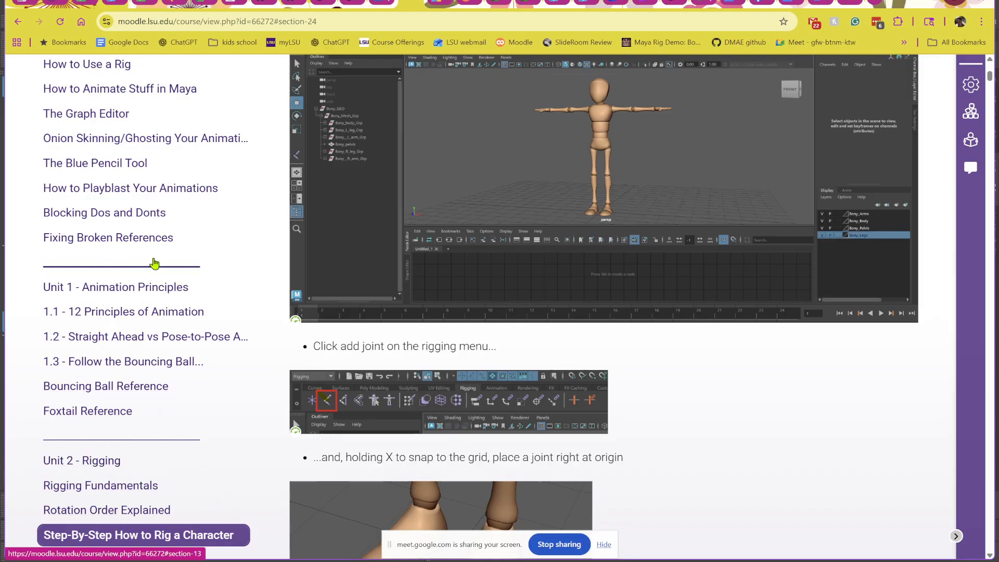
{"action": "scroll", "coordinate": [135, 271], "scroll_direction": "up", "scroll_amount": 1}
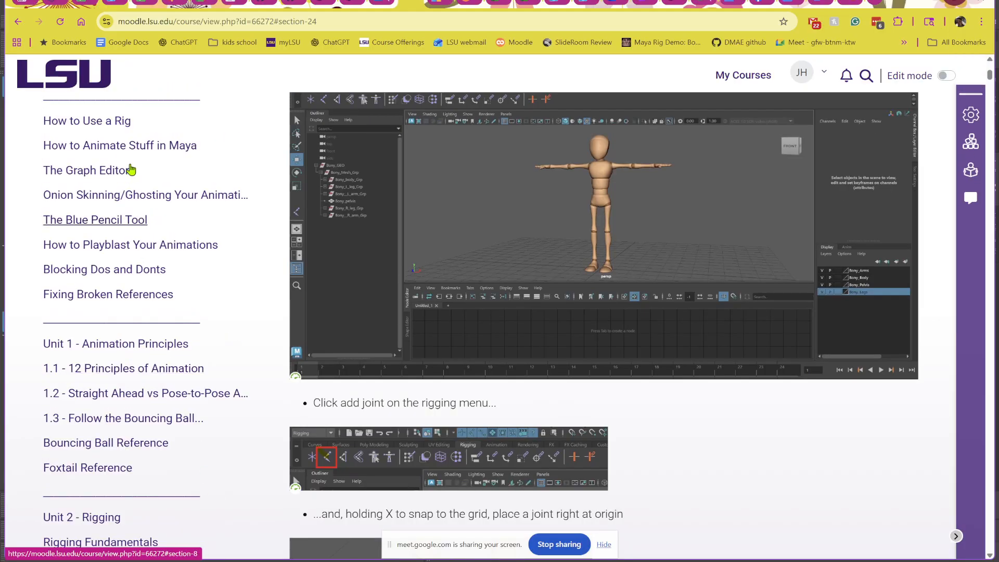
{"action": "left_click", "coordinate": [123, 121]}
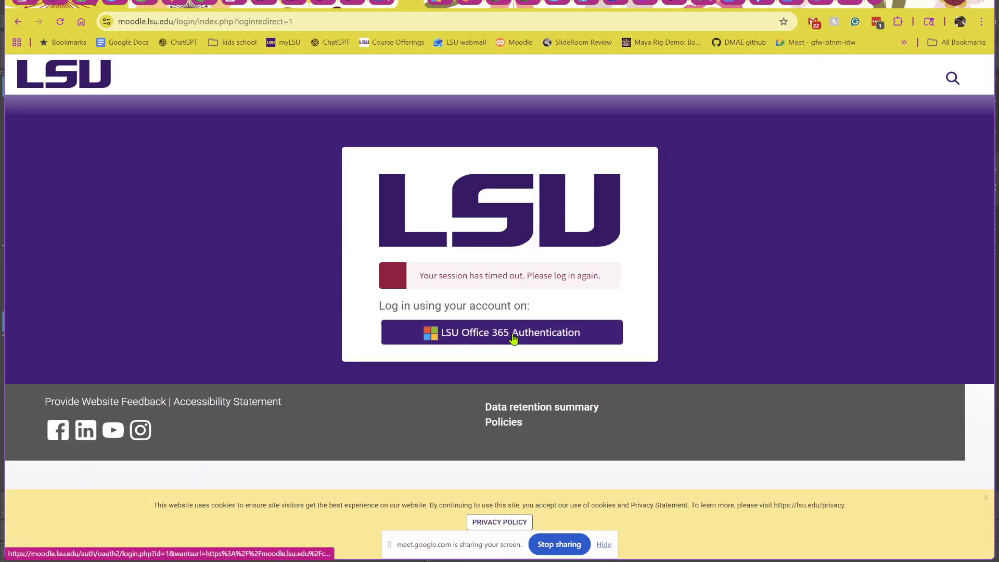
{"action": "left_click", "coordinate": [518, 337]}
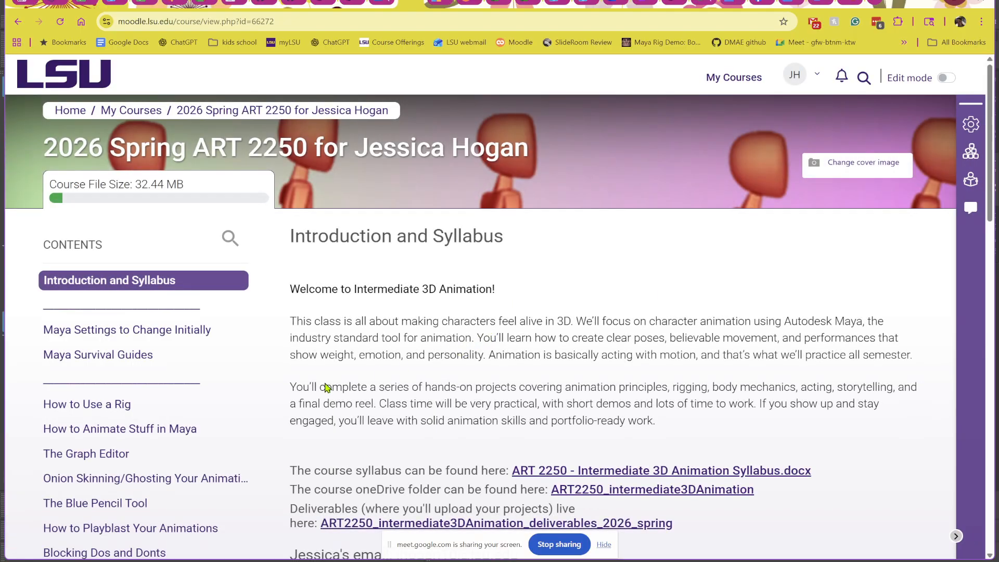
Step: Open the How to Use a Rig section and read its guidance on control curves, posing, animating and control colour coding
{"action": "scroll", "coordinate": [325, 388], "scroll_direction": "down", "scroll_amount": 3}
{"action": "left_click", "coordinate": [127, 232]}
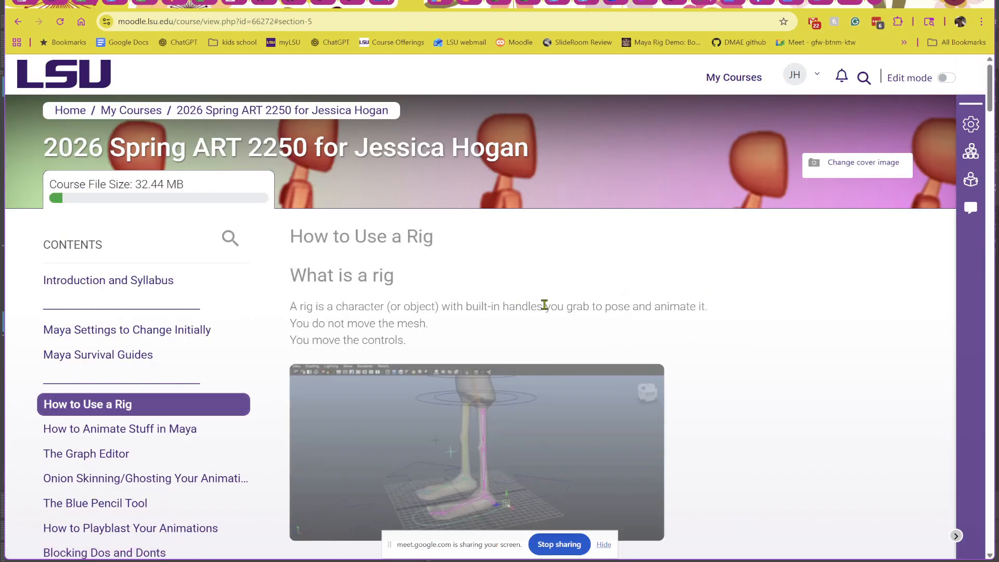
{"action": "scroll", "coordinate": [544, 307], "scroll_direction": "down", "scroll_amount": 12}
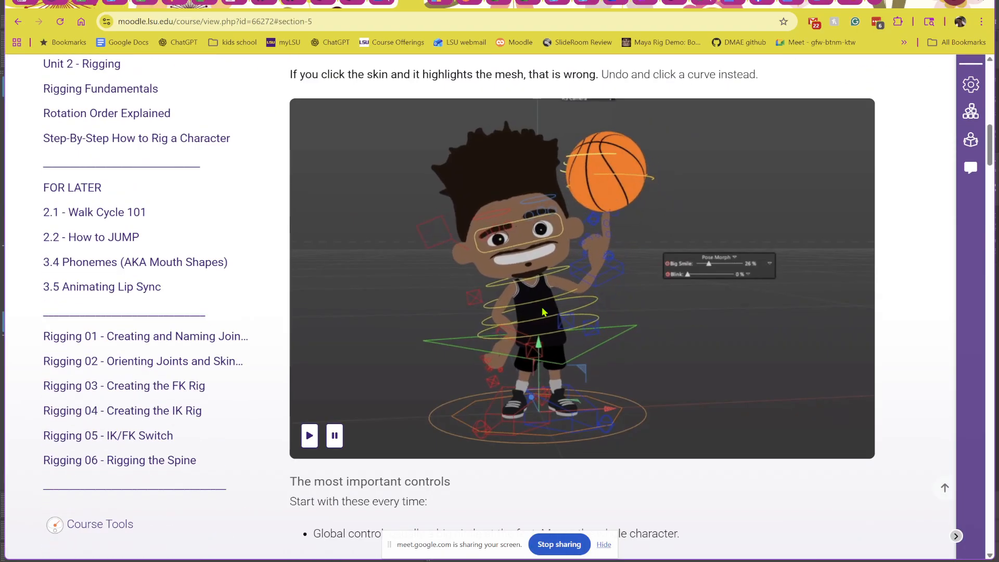
{"action": "scroll", "coordinate": [542, 311], "scroll_direction": "down", "scroll_amount": 3}
{"action": "scroll", "coordinate": [542, 312], "scroll_direction": "up", "scroll_amount": 4}
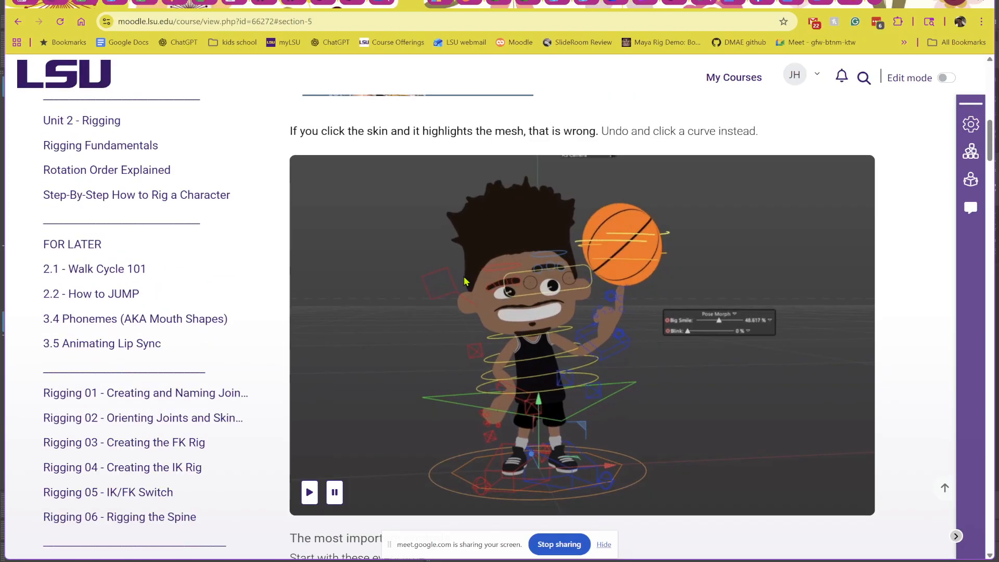
{"action": "scroll", "coordinate": [508, 375], "scroll_direction": "down", "scroll_amount": 1}
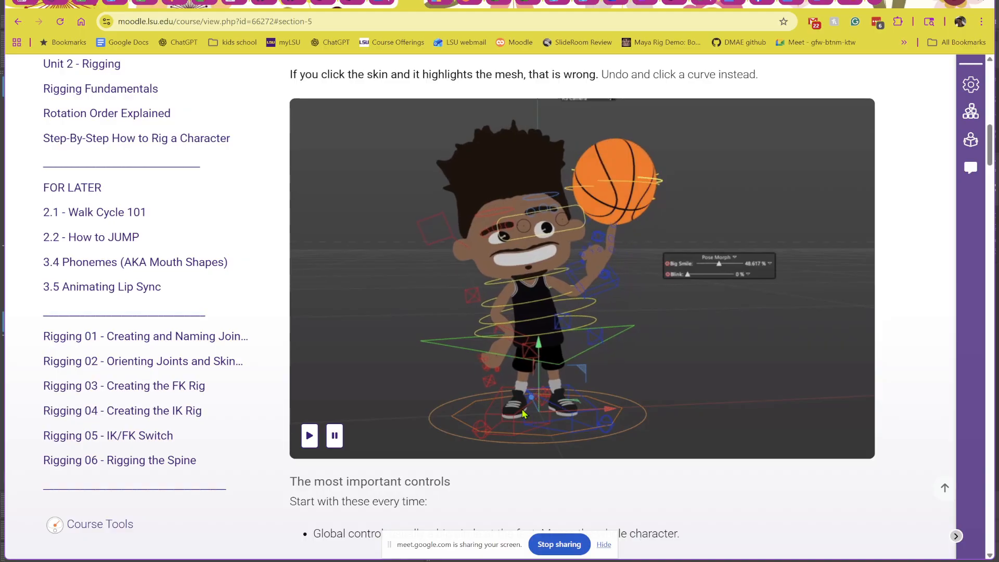
{"action": "scroll", "coordinate": [524, 400], "scroll_direction": "down", "scroll_amount": 12}
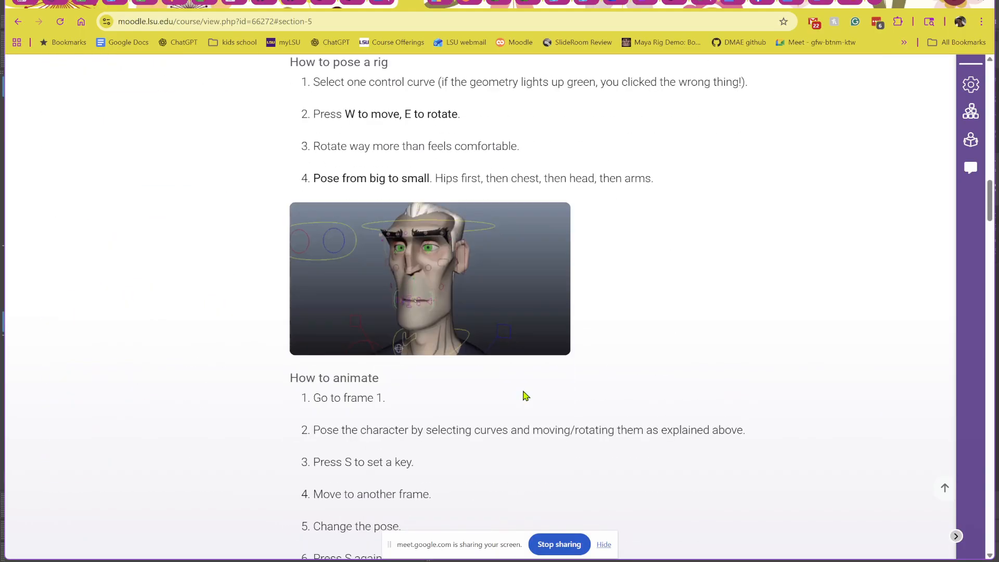
{"action": "scroll", "coordinate": [522, 398], "scroll_direction": "down", "scroll_amount": 6}
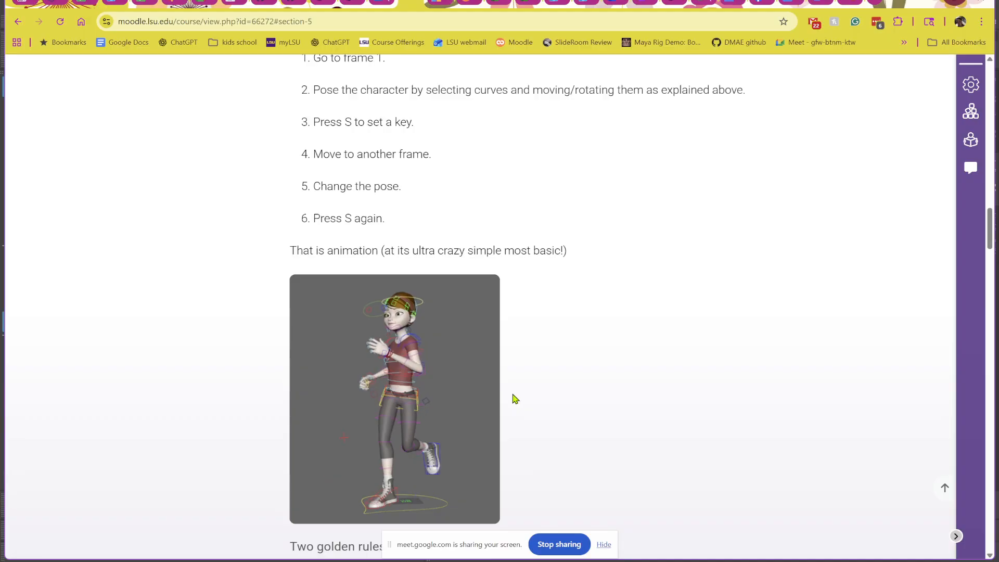
{"action": "mouse_move", "coordinate": [410, 390]}
{"action": "scroll", "coordinate": [461, 399], "scroll_direction": "down", "scroll_amount": 15}
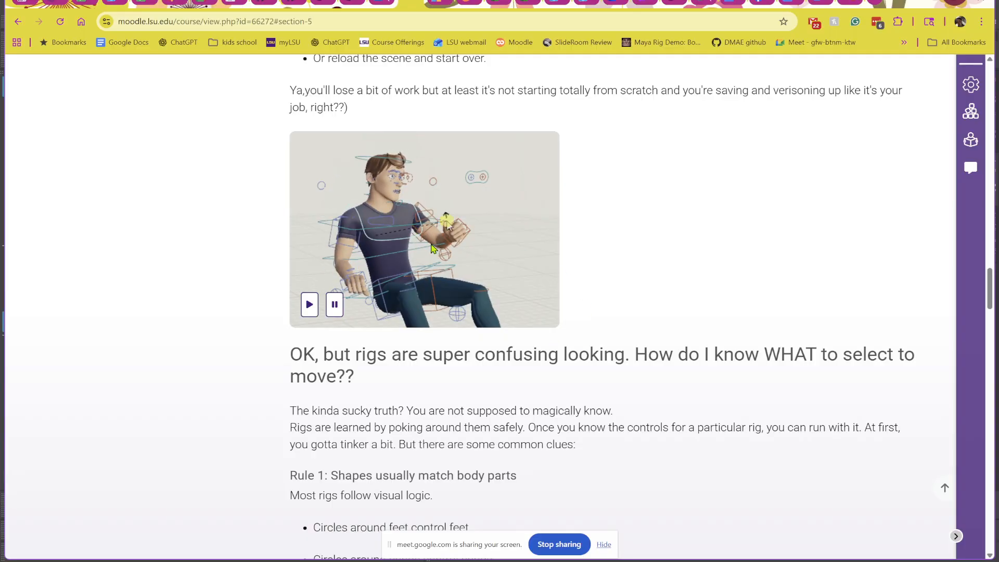
{"action": "scroll", "coordinate": [411, 298], "scroll_direction": "down", "scroll_amount": 15}
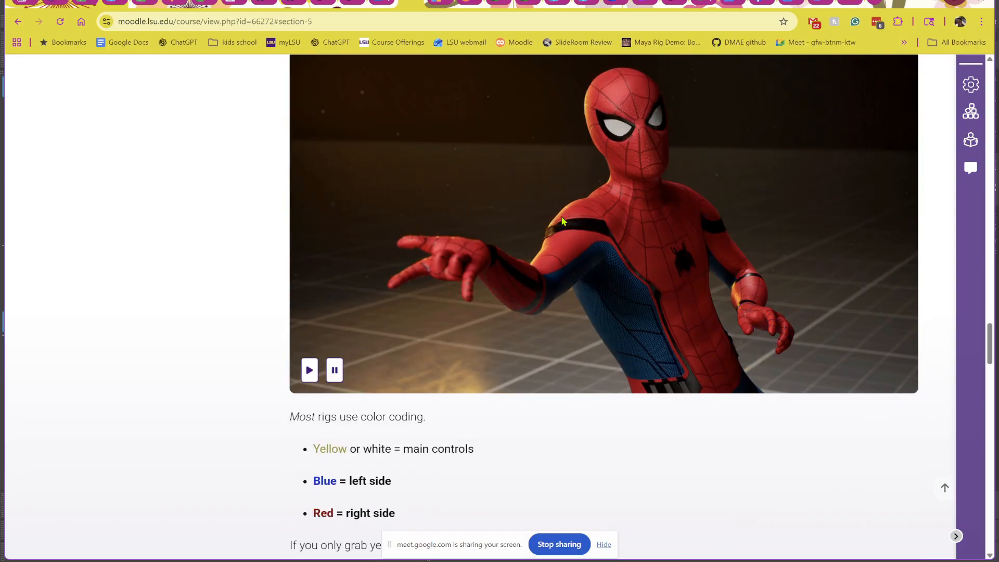
{"action": "scroll", "coordinate": [541, 232], "scroll_direction": "up", "scroll_amount": 20}
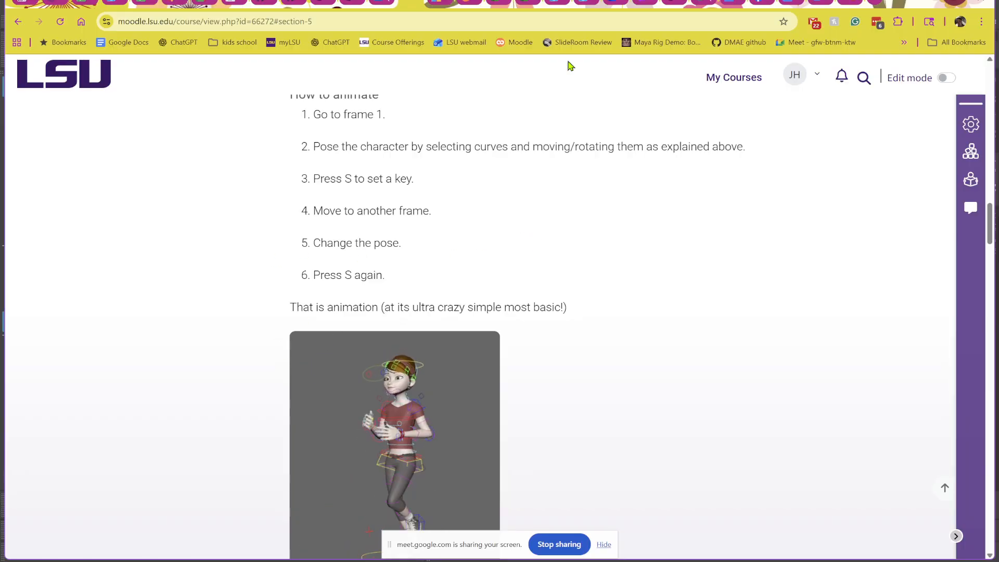
Step: Switch back to Maya and look over the rig's FK controls on the upper body and left arm
{"action": "left_click", "coordinate": [925, 2]}
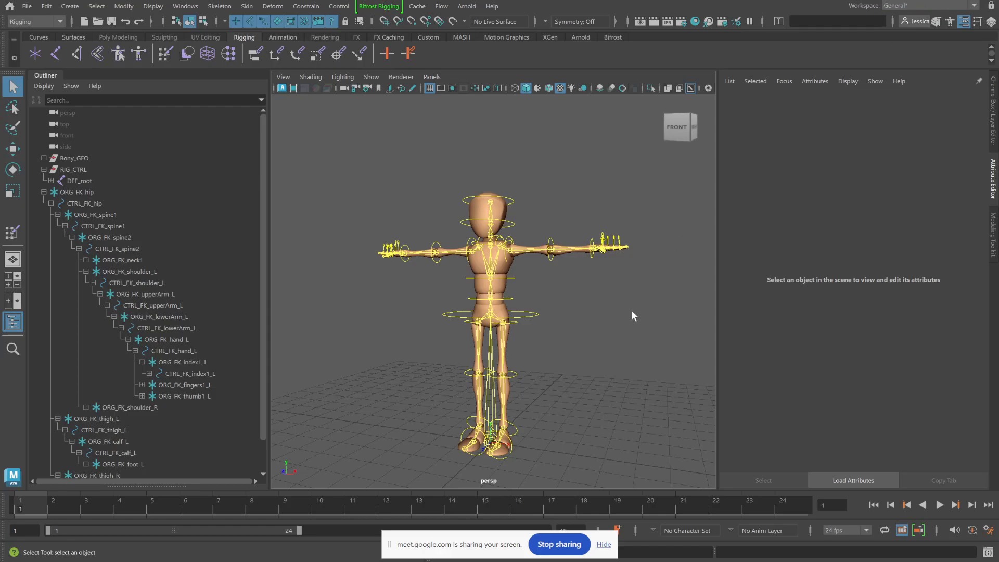
{"action": "left_click_drag", "start_coordinate": [595, 319], "coordinate": [545, 271], "text": "alt"}
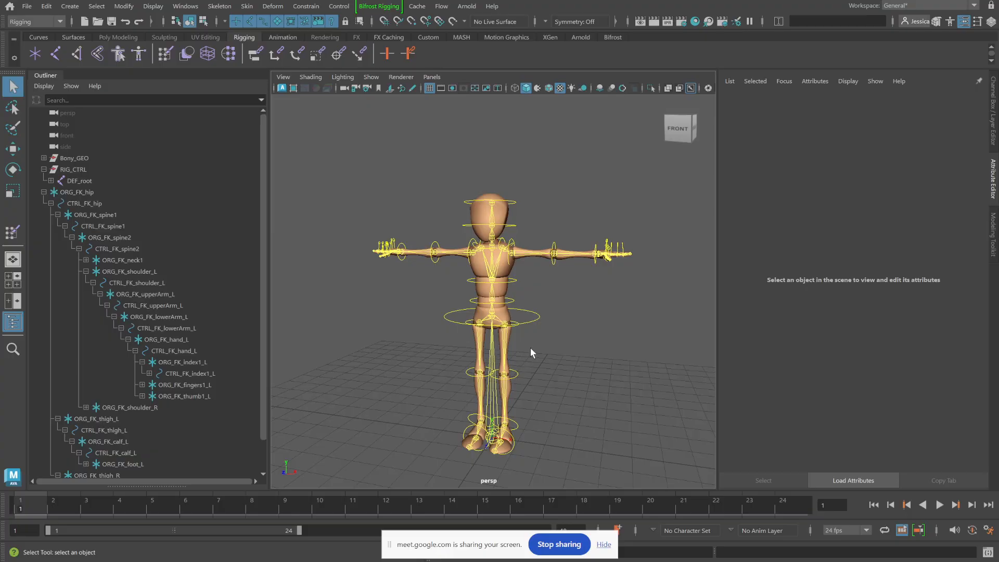
{"action": "right_click_drag", "start_coordinate": [533, 345], "coordinate": [589, 380], "text": "alt"}
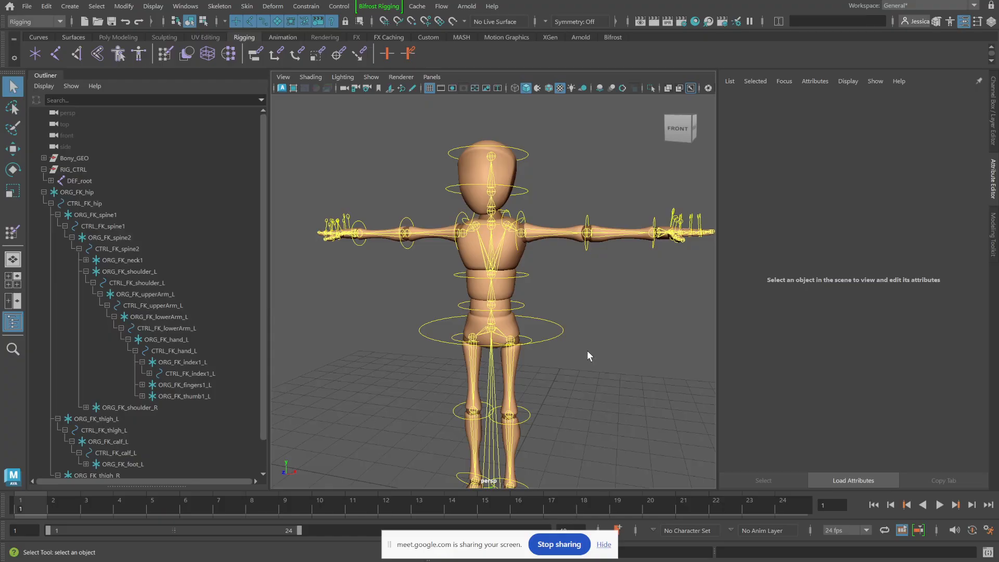
{"action": "middle_click_drag", "start_coordinate": [590, 354], "coordinate": [539, 372], "text": "alt"}
{"action": "left_click_drag", "start_coordinate": [584, 330], "coordinate": [555, 305], "text": "alt"}
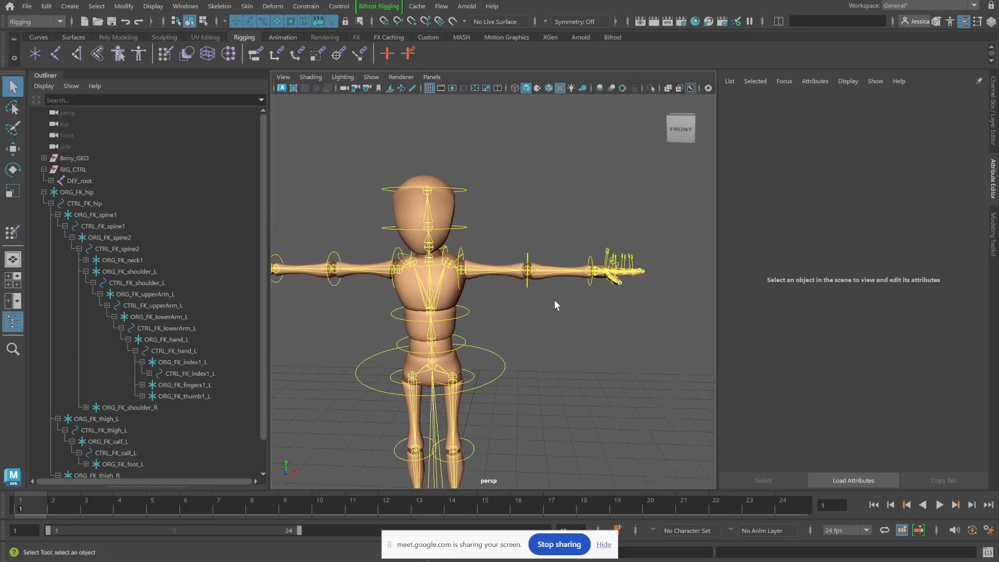
Step: Inspect the left upper-arm control and the left-hand finger controls by selecting them, and clear the selection
{"action": "left_click", "coordinate": [461, 252]}
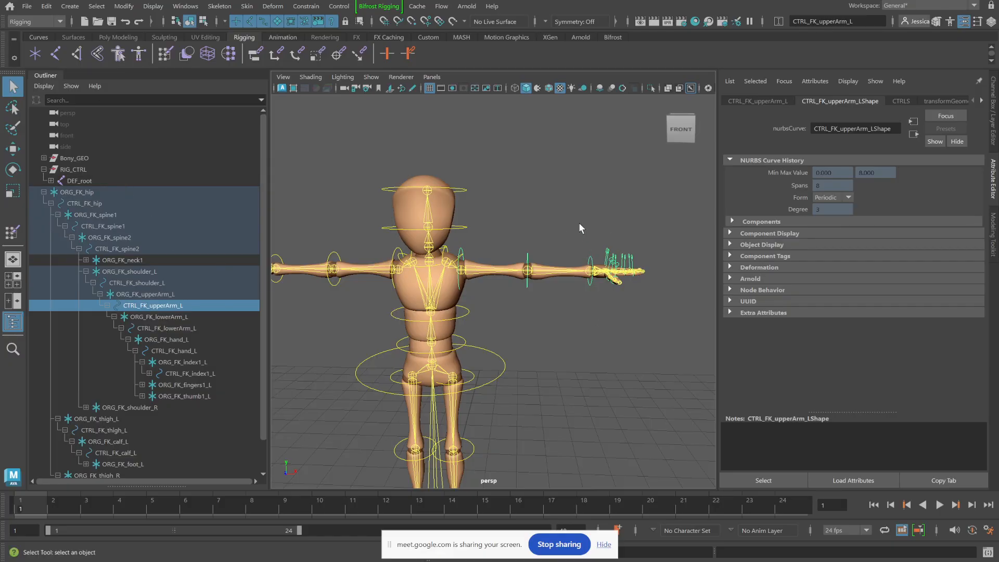
{"action": "right_click_drag", "start_coordinate": [602, 250], "coordinate": [664, 321], "text": "alt"}
{"action": "middle_click_drag", "start_coordinate": [664, 321], "coordinate": [537, 326], "text": "alt"}
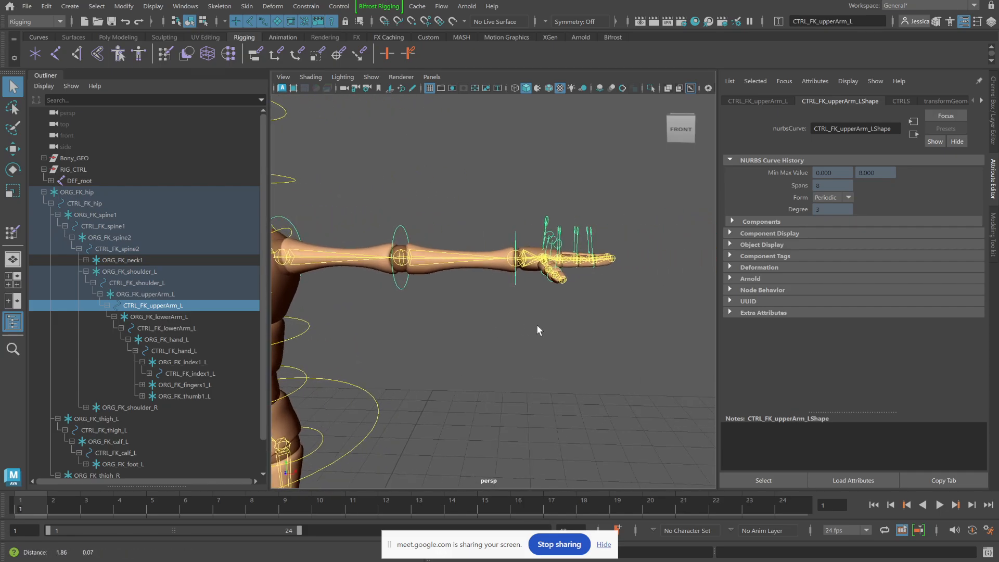
{"action": "mouse_move", "coordinate": [538, 327]}
{"action": "left_mouse_down", "text": "alt"}
{"action": "mouse_move", "coordinate": [499, 359]}
{"action": "mouse_move", "coordinate": [537, 324]}
{"action": "left_mouse_up", "text": "alt"}
{"action": "right_click_drag", "start_coordinate": [537, 323], "coordinate": [624, 357], "text": "alt"}
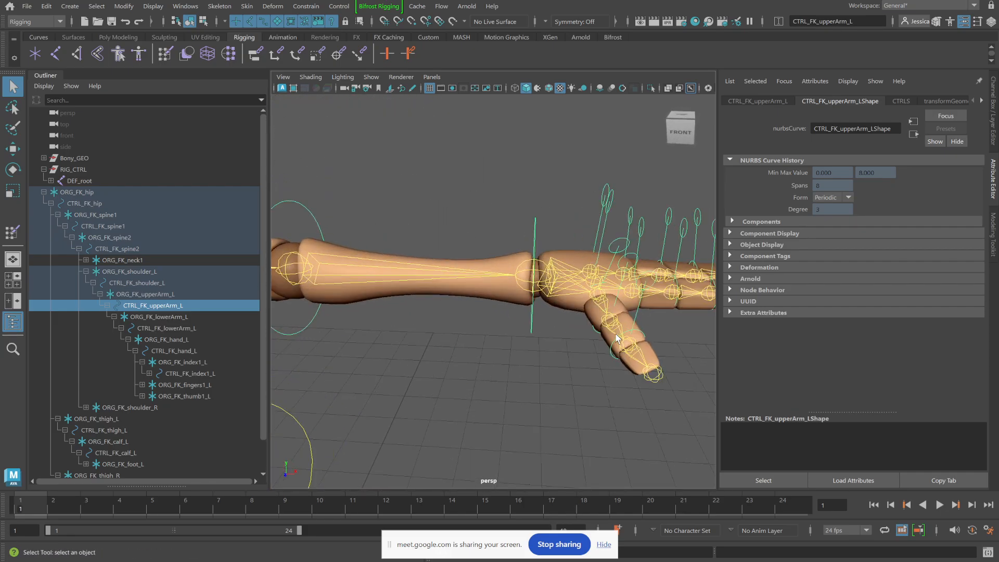
{"action": "middle_click_drag", "start_coordinate": [618, 338], "coordinate": [566, 325], "text": "alt"}
{"action": "left_click", "coordinate": [672, 193]}
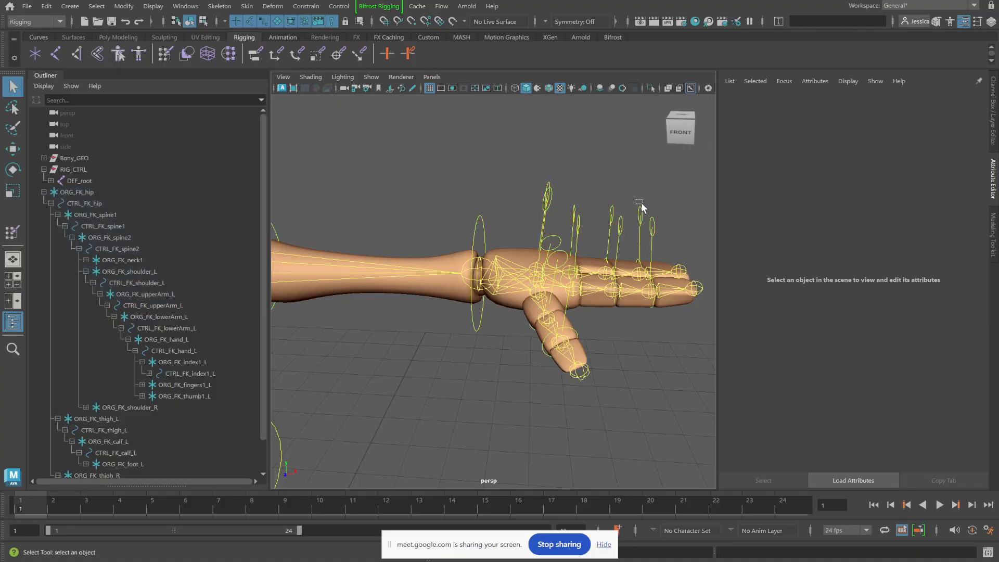
{"action": "left_click_drag", "start_coordinate": [642, 207], "coordinate": [579, 226]}
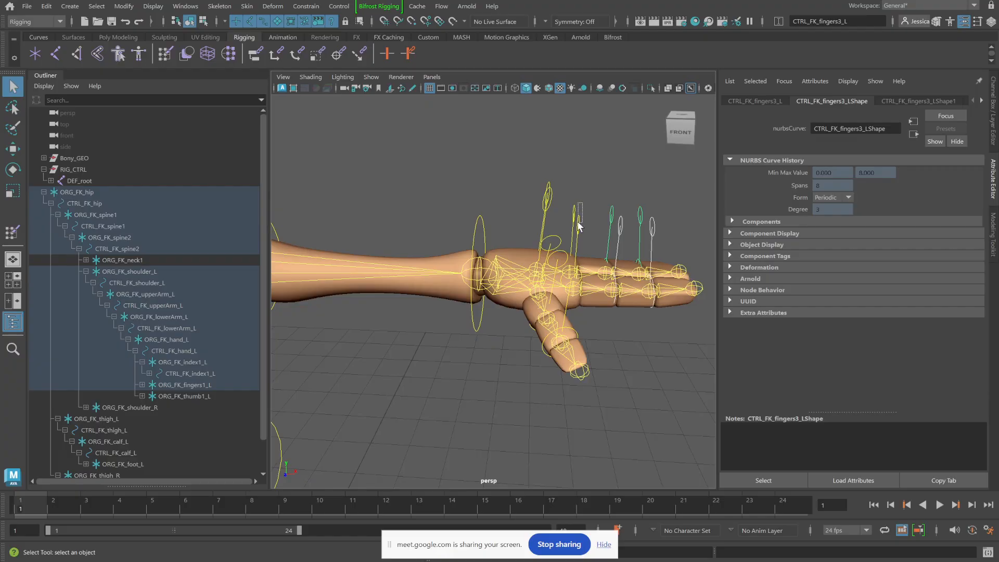
{"action": "left_click_drag", "start_coordinate": [576, 225], "coordinate": [576, 225]}
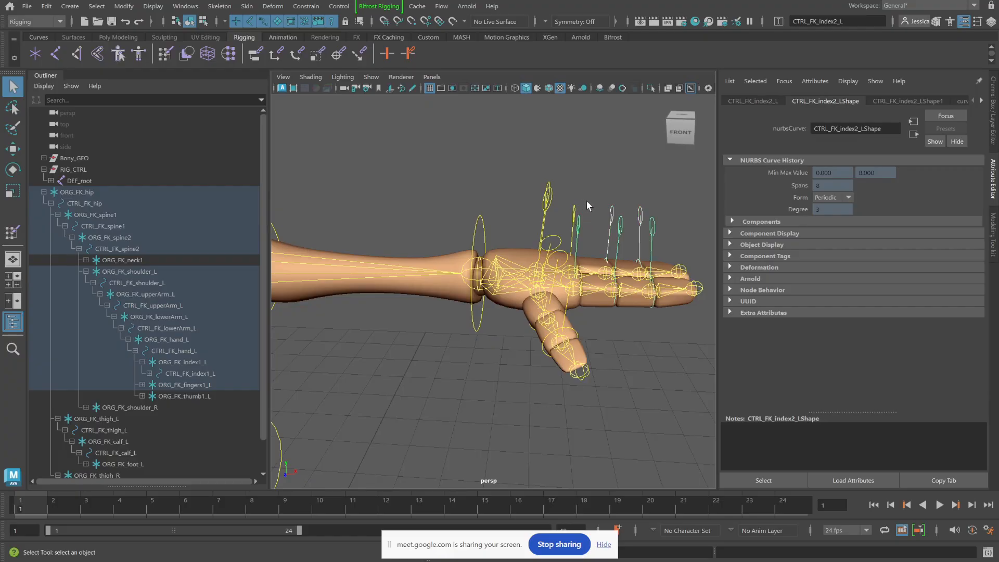
{"action": "left_click", "coordinate": [586, 201]}
Step: Select the left shoulder control CTRL_FK_shoulder_L together with its entire hierarchy
{"action": "right_click_drag", "start_coordinate": [597, 205], "coordinate": [485, 221], "text": "alt"}
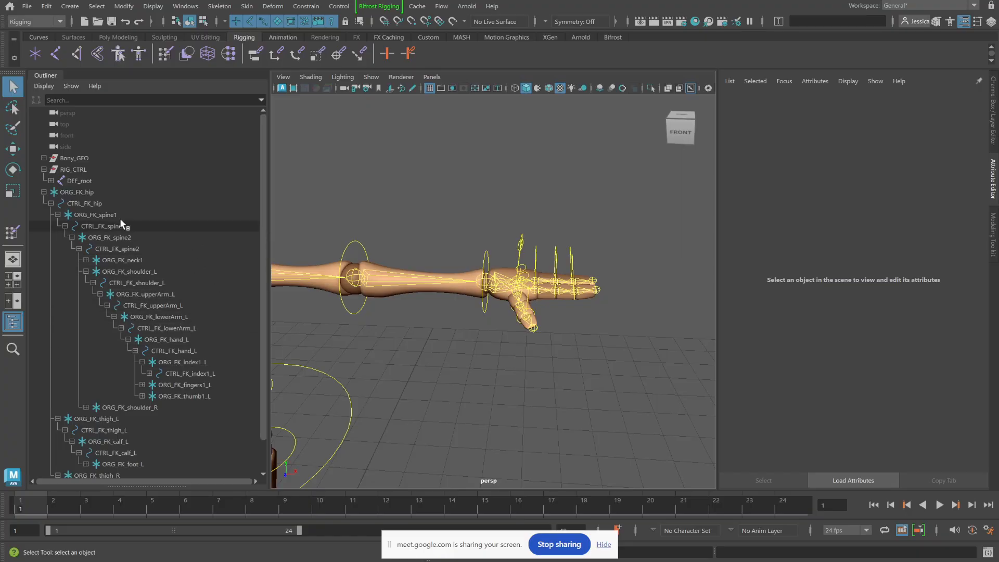
{"action": "left_click_drag", "start_coordinate": [417, 250], "coordinate": [503, 305], "text": "alt"}
{"action": "left_click", "coordinate": [470, 278]}
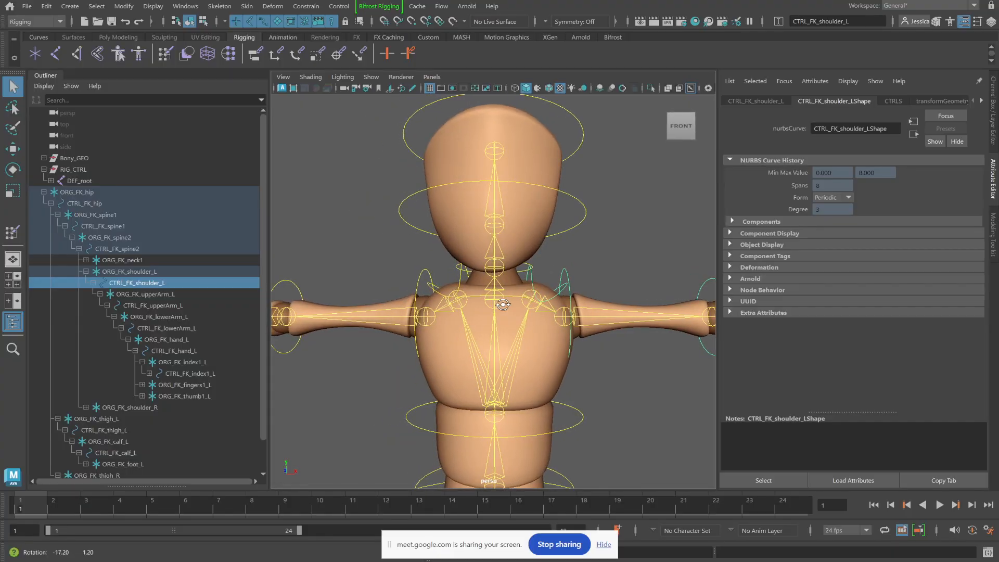
{"action": "left_click", "coordinate": [97, 6]}
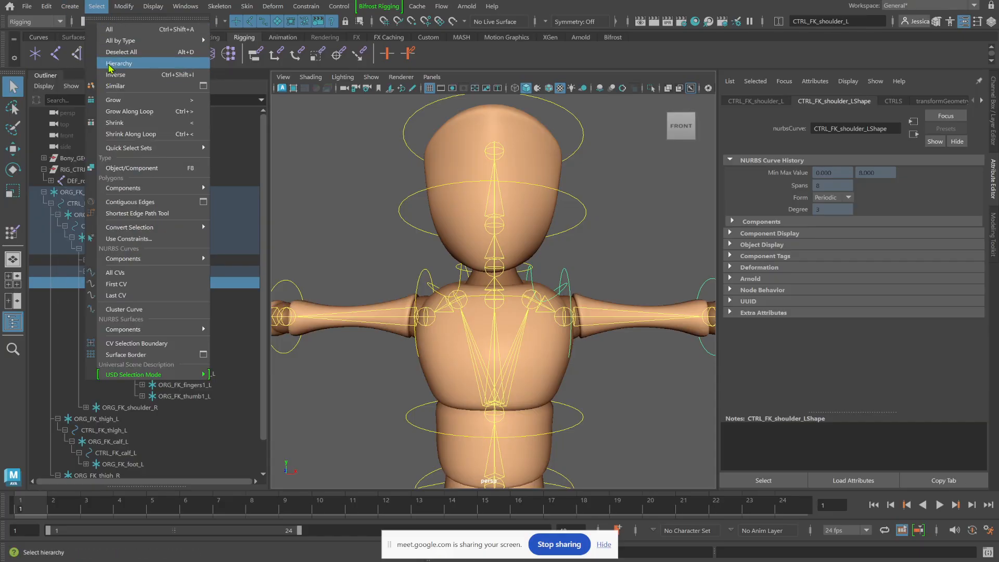
{"action": "left_click", "coordinate": [110, 64]}
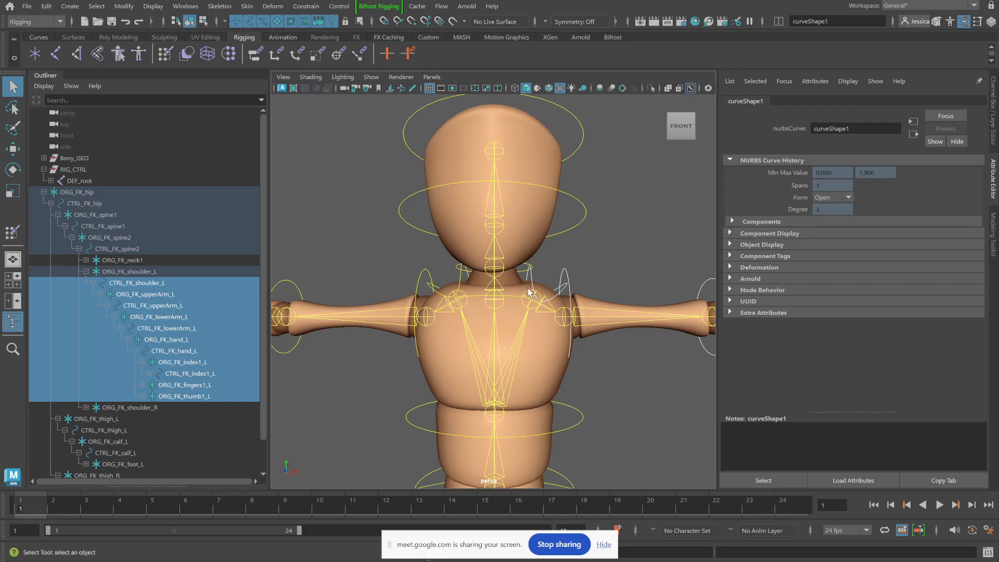
Step: Create a new display layer from the selected left arm hierarchy and toggle the layer's visibility as a check
{"action": "left_click", "coordinate": [994, 104]}
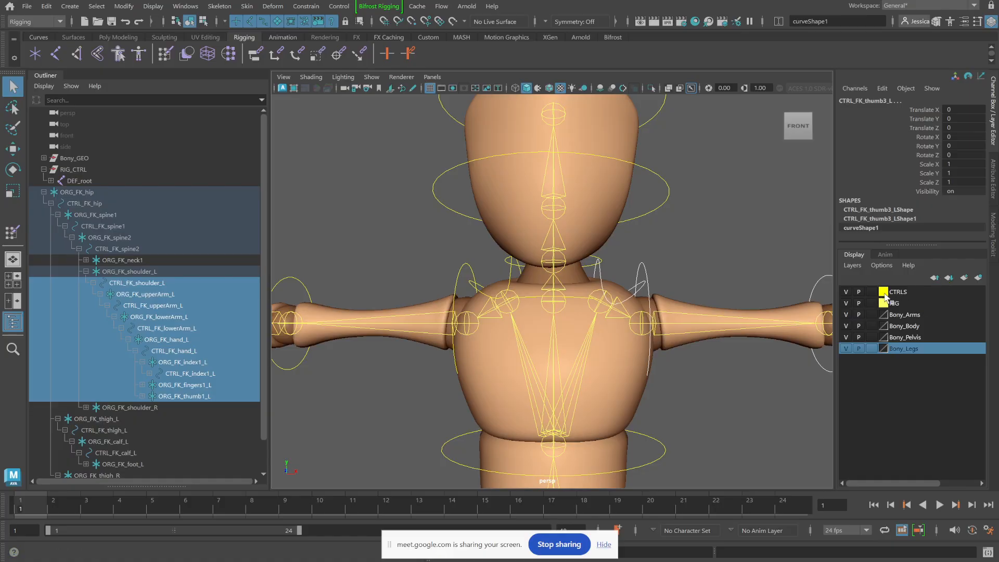
{"action": "left_click", "coordinate": [978, 279]}
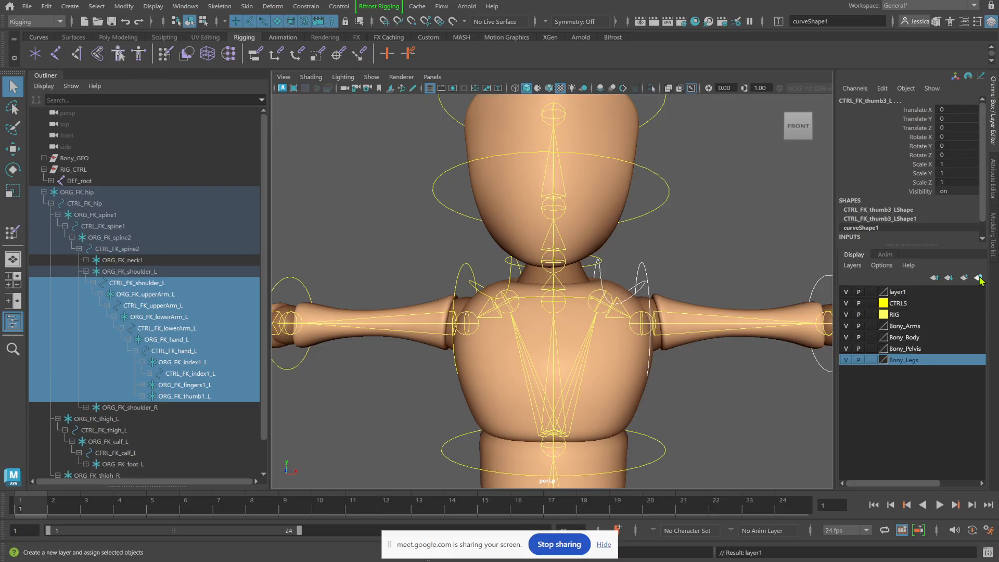
{"action": "left_click", "coordinate": [845, 291]}
{"action": "left_click", "coordinate": [845, 292]}
{"action": "left_click", "coordinate": [846, 292]}
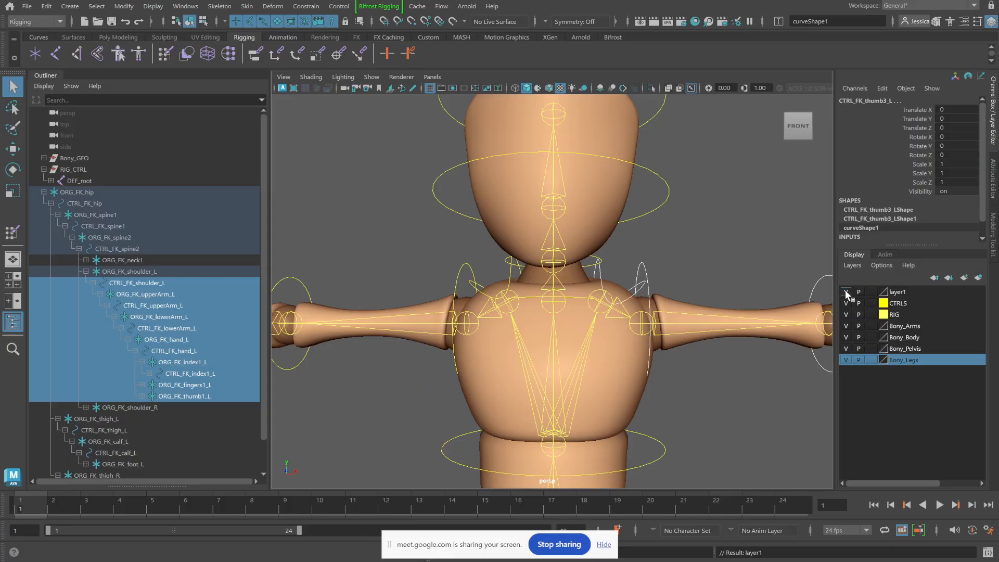
{"action": "left_click", "coordinate": [845, 292]}
{"action": "left_click", "coordinate": [846, 292]}
Step: Rename the new display layer CTRL_LEFT, colour it blue, and deselect everything to check the left arm controls
{"action": "double_click", "coordinate": [899, 292]}
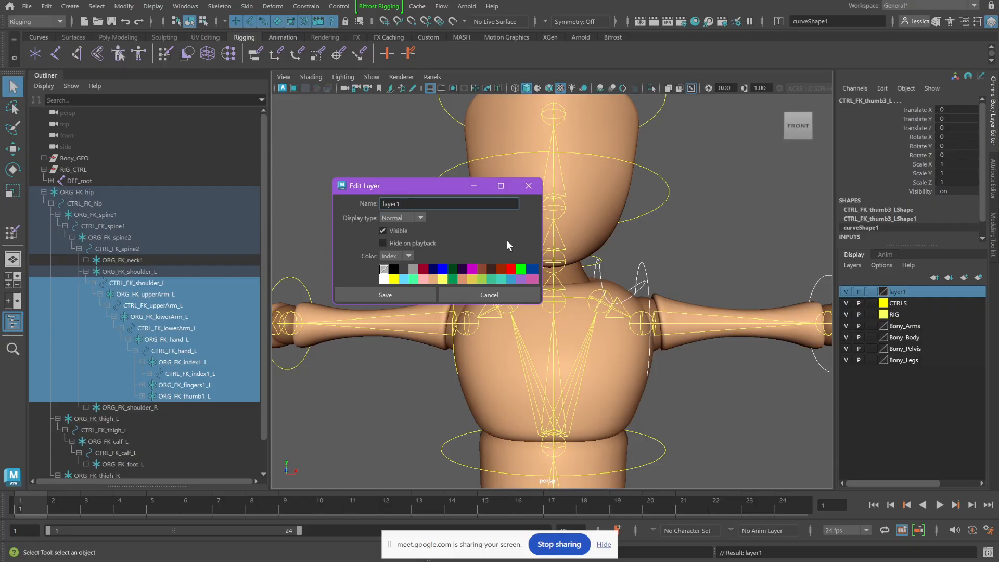
{"action": "left_click", "coordinate": [443, 269]}
{"action": "double_click", "coordinate": [456, 204]}
{"action": "type", "text": "L"}
{"action": "type", "text": "CTRL_"}
{"action": "left_click", "coordinate": [391, 294]}
{"action": "left_click_drag", "start_coordinate": [691, 383], "coordinate": [647, 281], "text": "alt"}
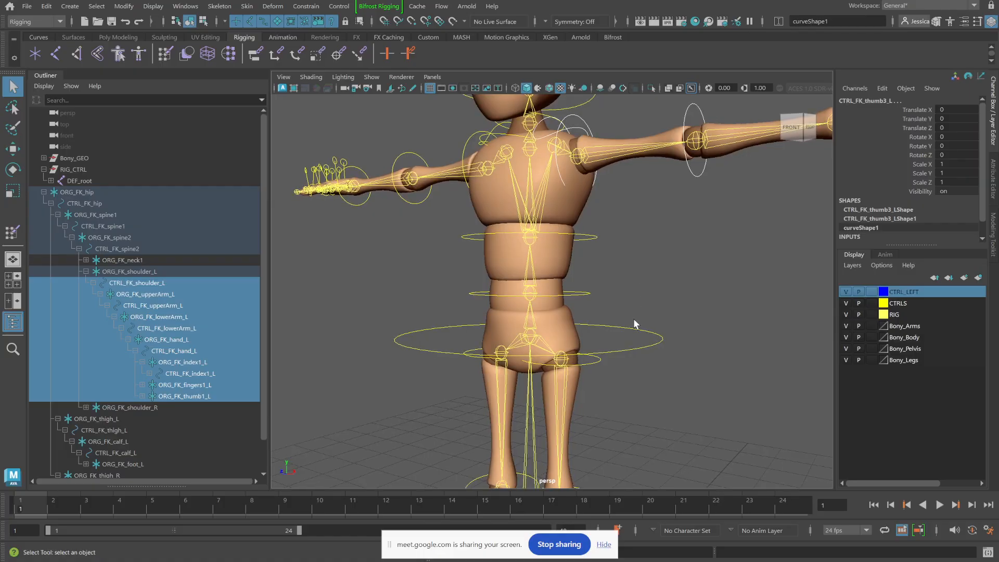
{"action": "left_click_drag", "start_coordinate": [701, 365], "coordinate": [670, 287], "text": "alt"}
{"action": "left_click", "coordinate": [700, 261]}
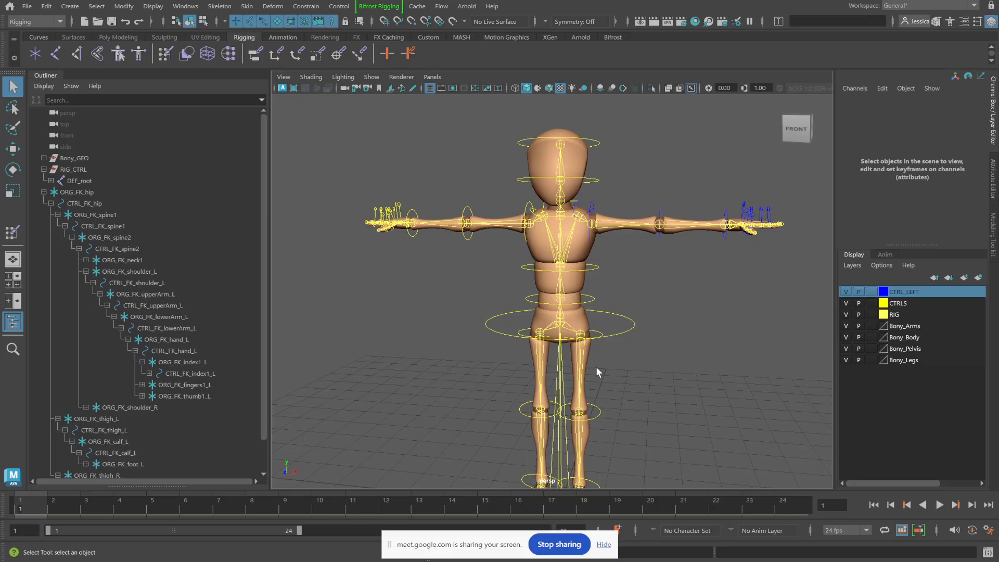
Step: Select CTRL_FK_thigh_L with its entire hierarchy and add it to the CTRL_LEFT display layer
{"action": "scroll", "coordinate": [606, 340], "scroll_direction": "up", "scroll_amount": 4}
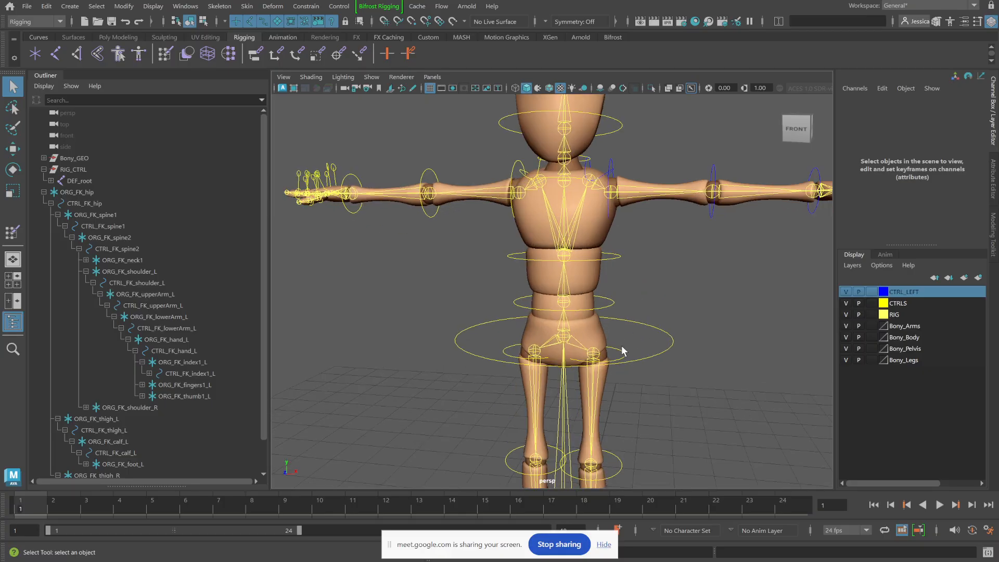
{"action": "left_click", "coordinate": [616, 358]}
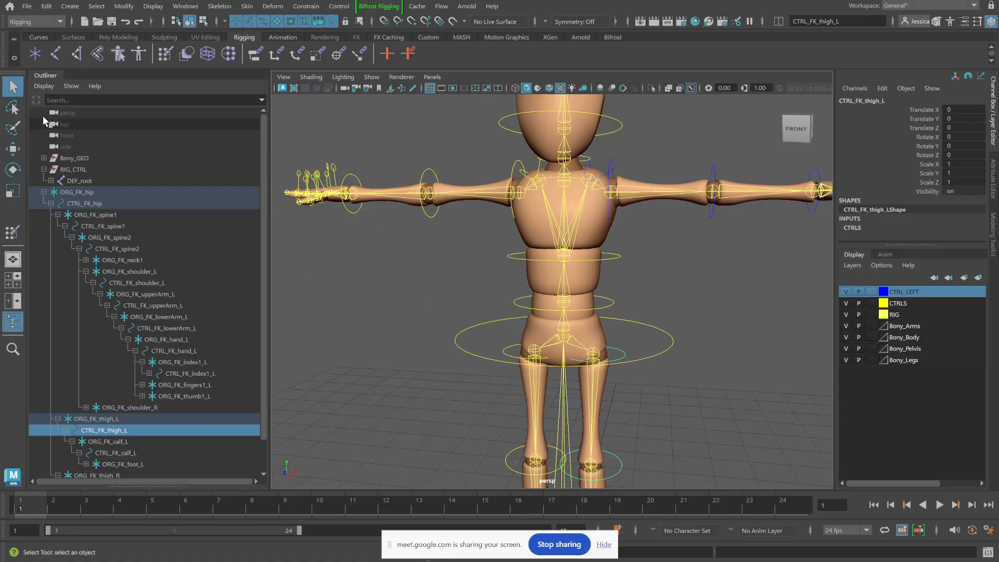
{"action": "left_click", "coordinate": [94, 6]}
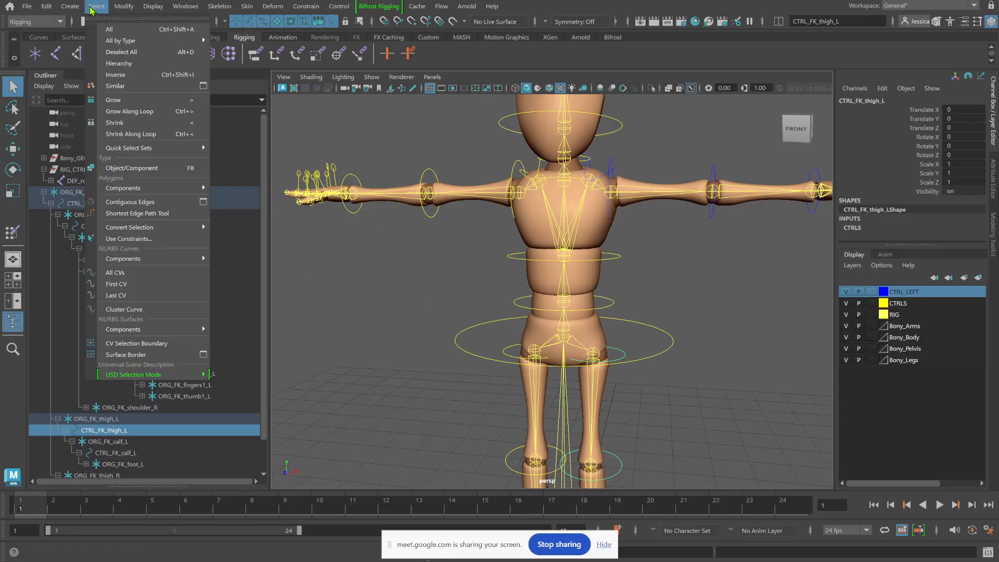
{"action": "left_click", "coordinate": [119, 63]}
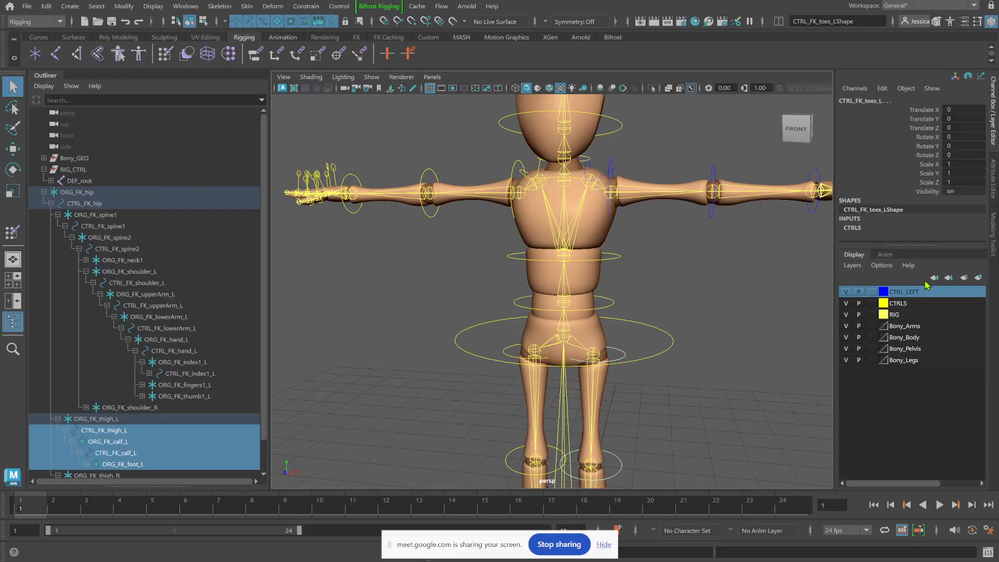
{"action": "right_click", "coordinate": [904, 293]}
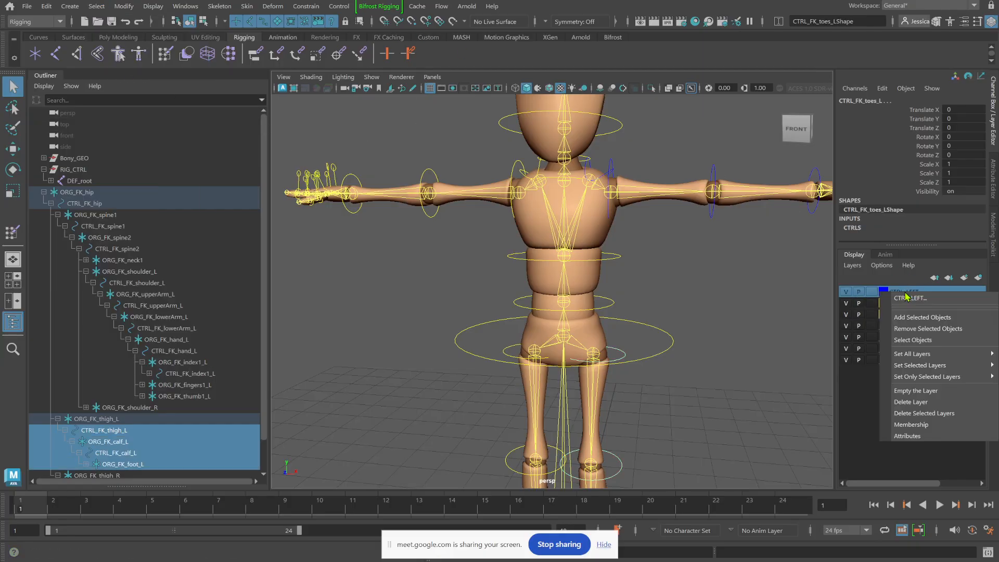
{"action": "left_click", "coordinate": [924, 316]}
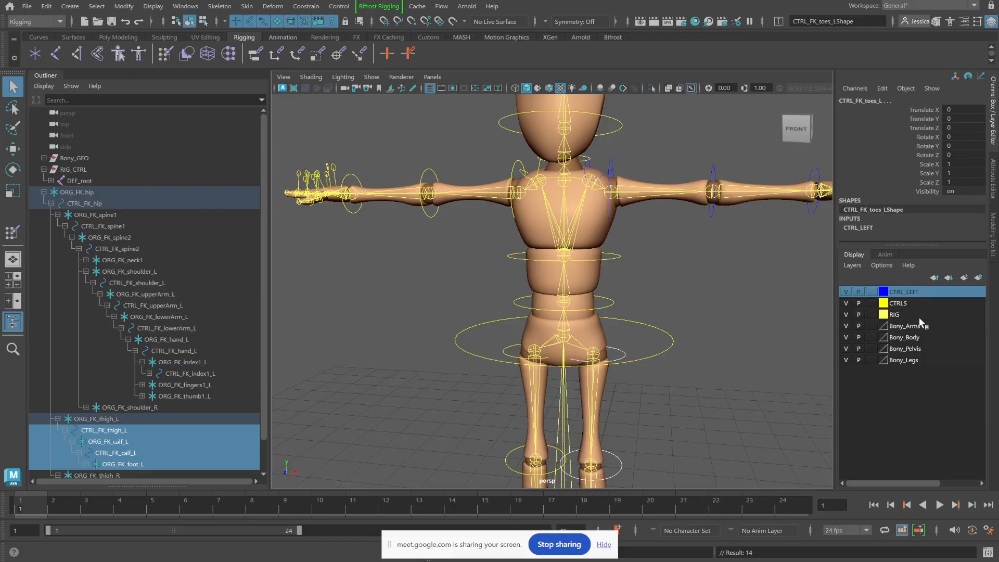
Step: Deselect everything and view the whole rig from the front to check the colours of the left arm and leg controls
{"action": "right_click", "coordinate": [926, 291]}
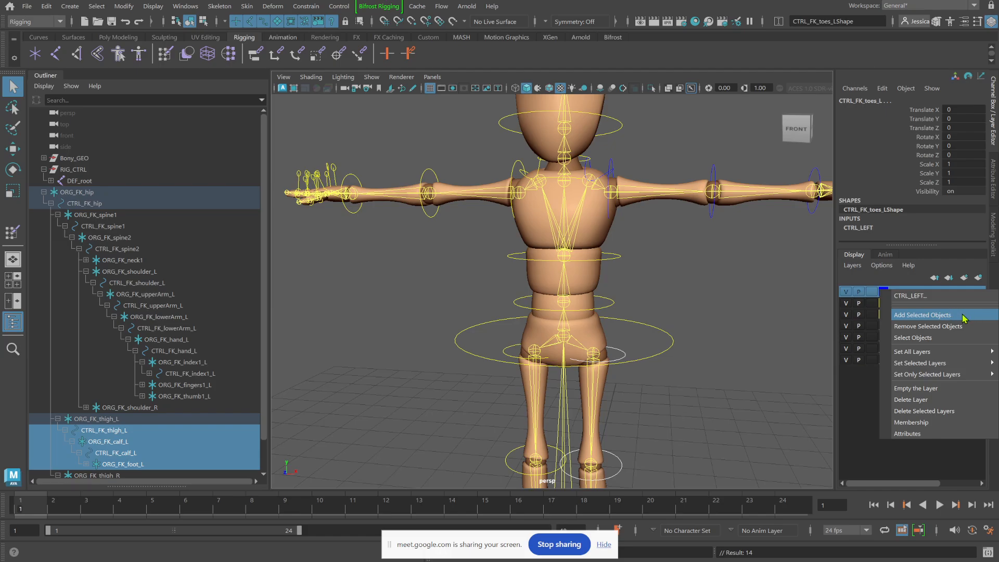
{"action": "left_click", "coordinate": [739, 286]}
{"action": "right_click_drag", "start_coordinate": [738, 285], "coordinate": [650, 308], "text": "alt"}
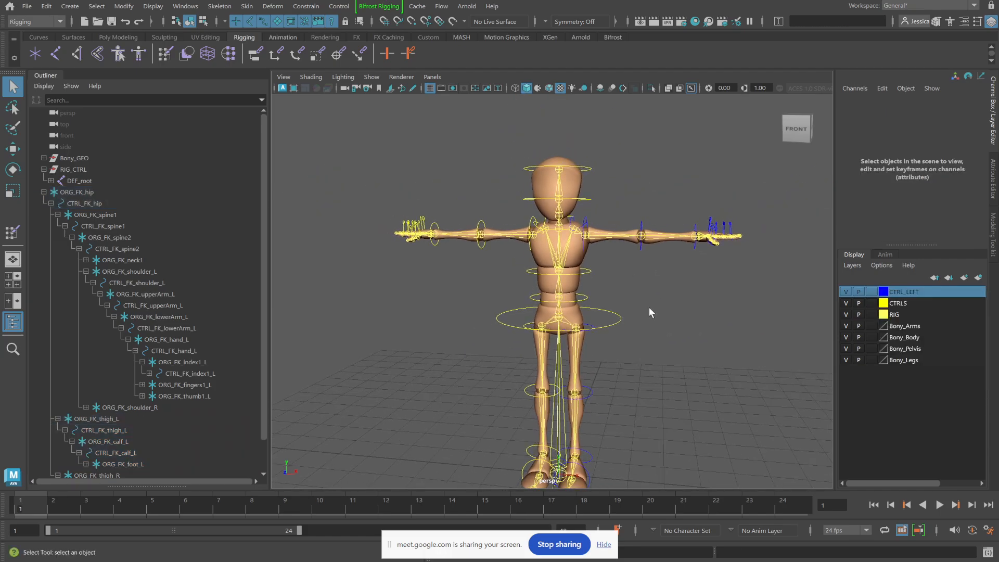
{"action": "mouse_move", "coordinate": [636, 339]}
{"action": "left_mouse_down", "text": "alt"}
{"action": "mouse_move", "coordinate": [573, 337]}
{"action": "mouse_move", "coordinate": [662, 312]}
{"action": "mouse_move", "coordinate": [672, 321]}
{"action": "mouse_move", "coordinate": [640, 341]}
{"action": "mouse_move", "coordinate": [600, 335]}
{"action": "mouse_move", "coordinate": [654, 328]}
{"action": "mouse_move", "coordinate": [600, 332]}
{"action": "mouse_move", "coordinate": [637, 337]}
{"action": "mouse_move", "coordinate": [624, 331]}
{"action": "left_mouse_up", "text": "alt"}
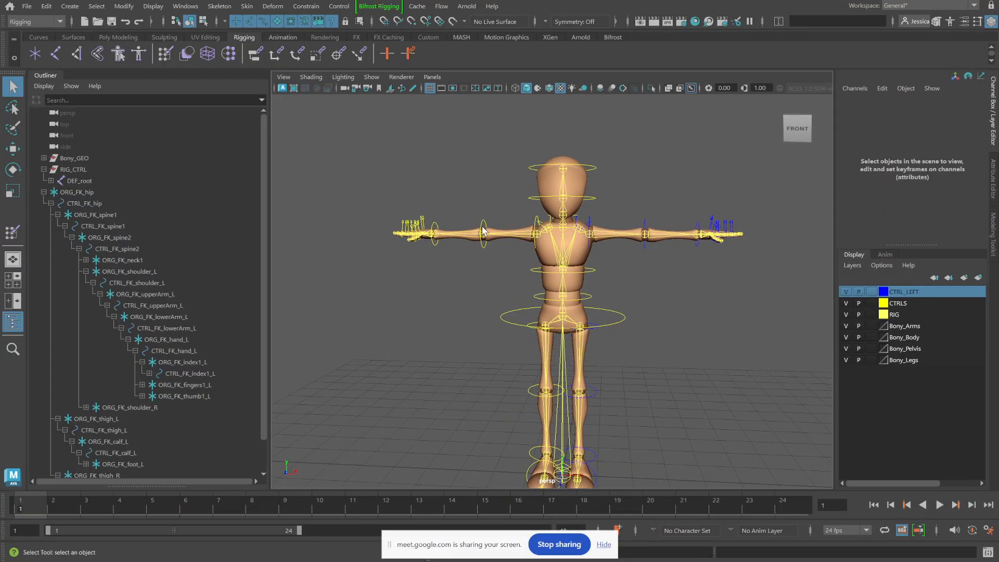
Step: Select CTRL_FK_shoulder_R with its entire hierarchy and create a new display layer from the selection
{"action": "left_click", "coordinate": [550, 221]}
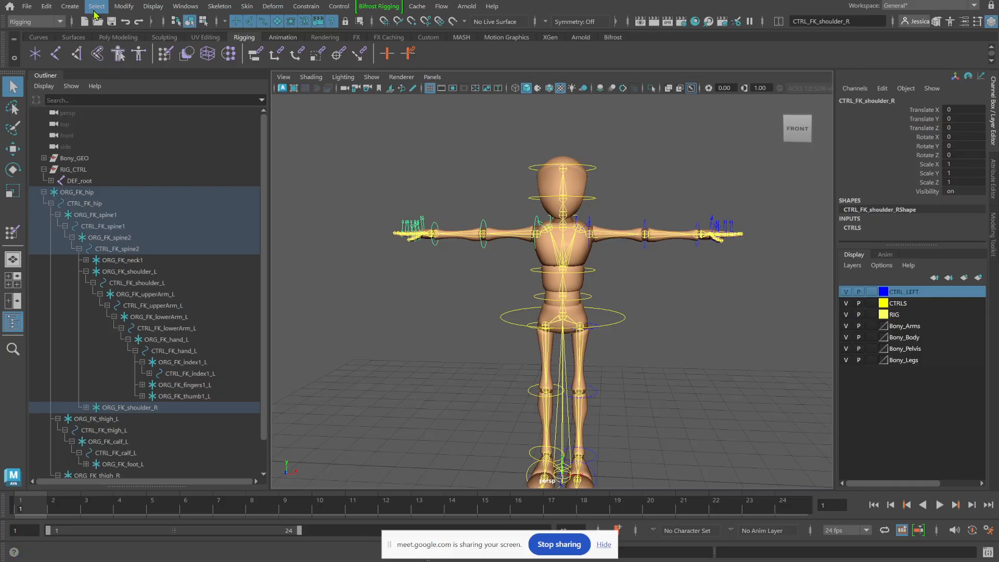
{"action": "left_click", "coordinate": [96, 6]}
{"action": "left_click", "coordinate": [127, 65]}
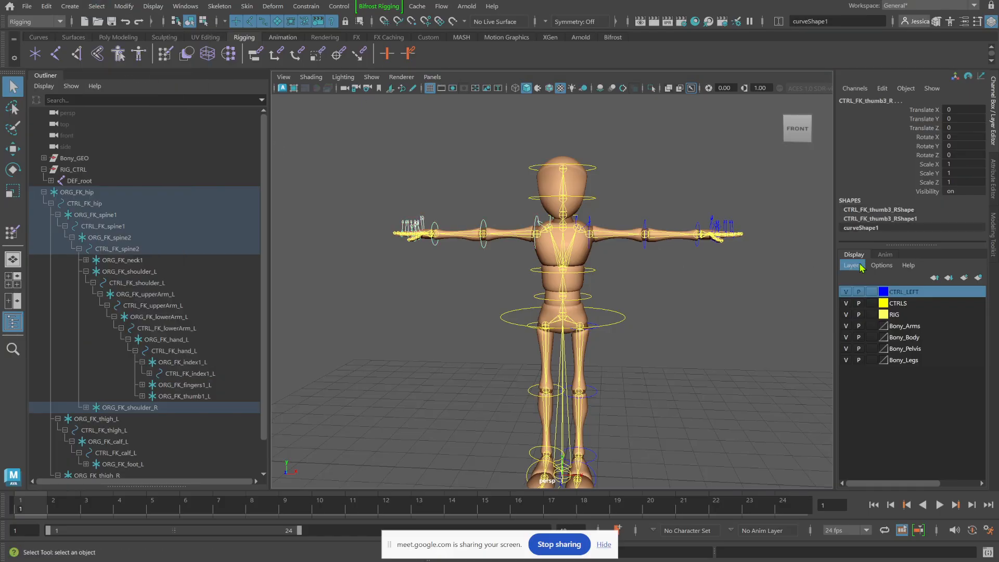
{"action": "left_click", "coordinate": [978, 278]}
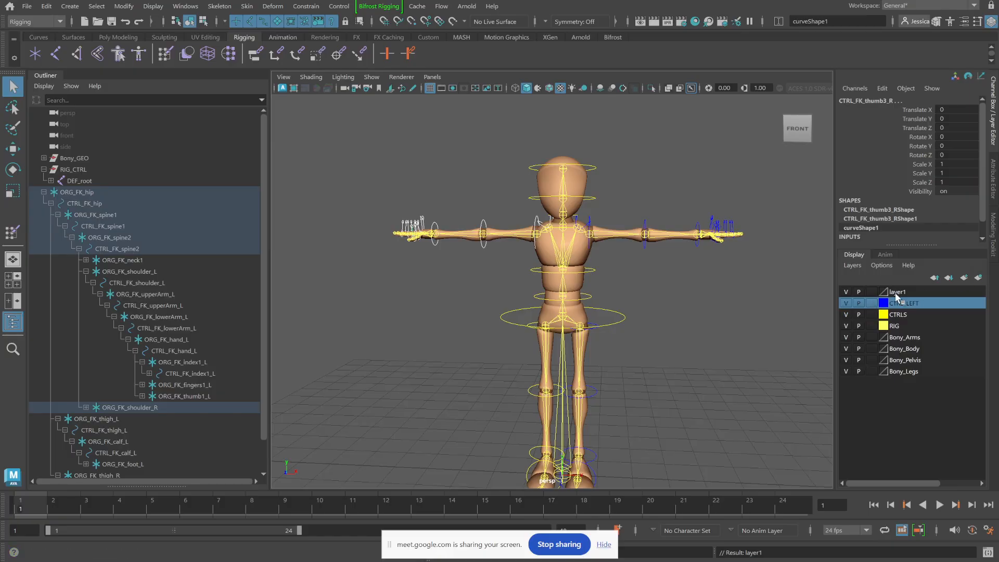
Step: Rename the new display layer CTRL_RIGHT, colour it red, and save the layer settings
{"action": "double_click", "coordinate": [898, 292]}
{"action": "double_click", "coordinate": [395, 203]}
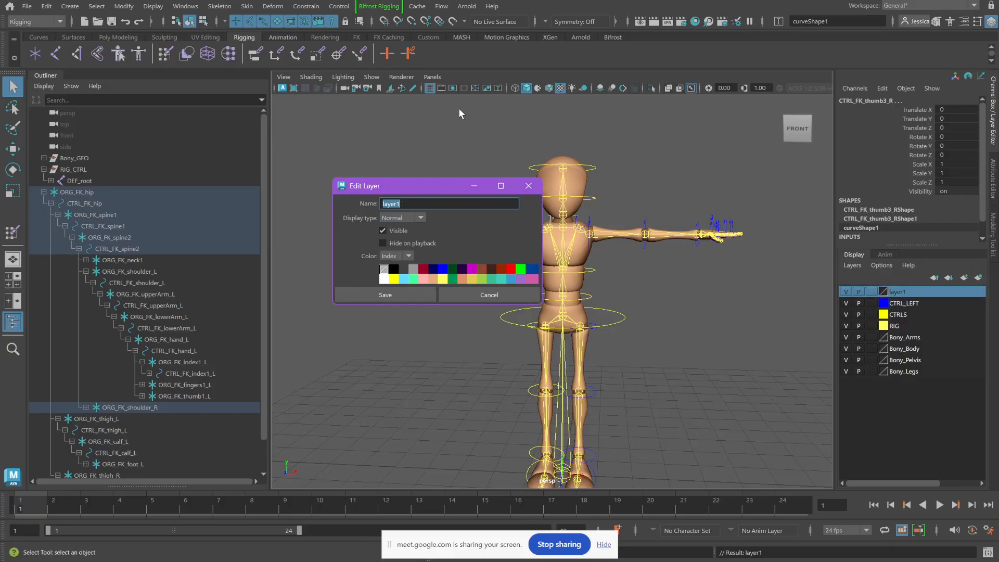
{"action": "type", "text": "c"}
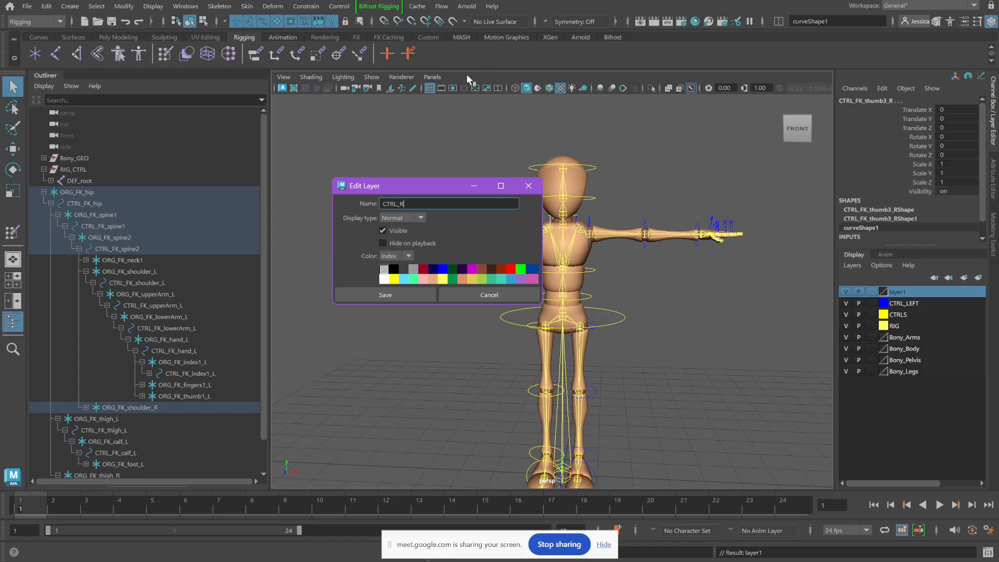
{"action": "type", "text": "IGHT"}
{"action": "left_click", "coordinate": [510, 269]}
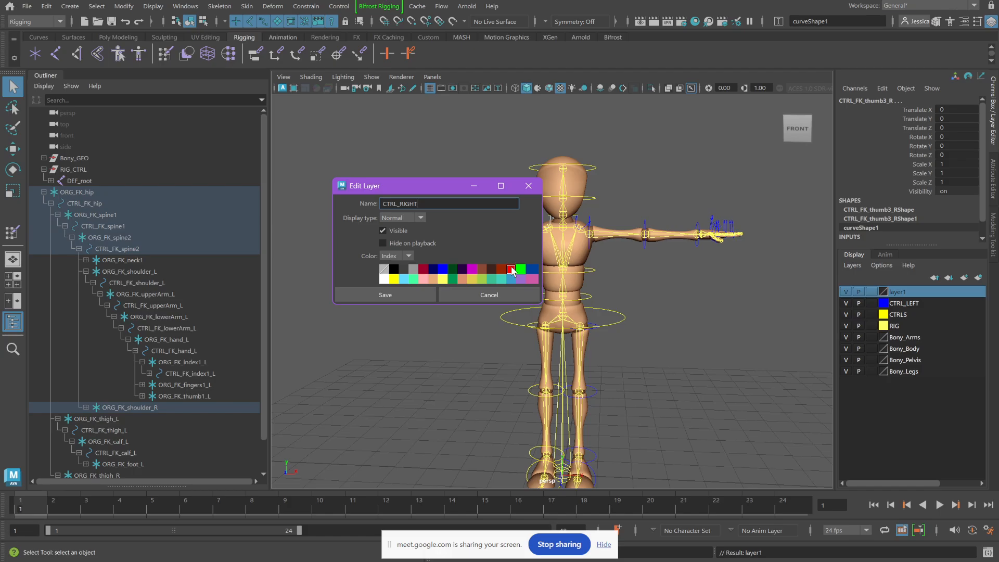
{"action": "left_click", "coordinate": [383, 294]}
{"action": "left_click", "coordinate": [386, 295]}
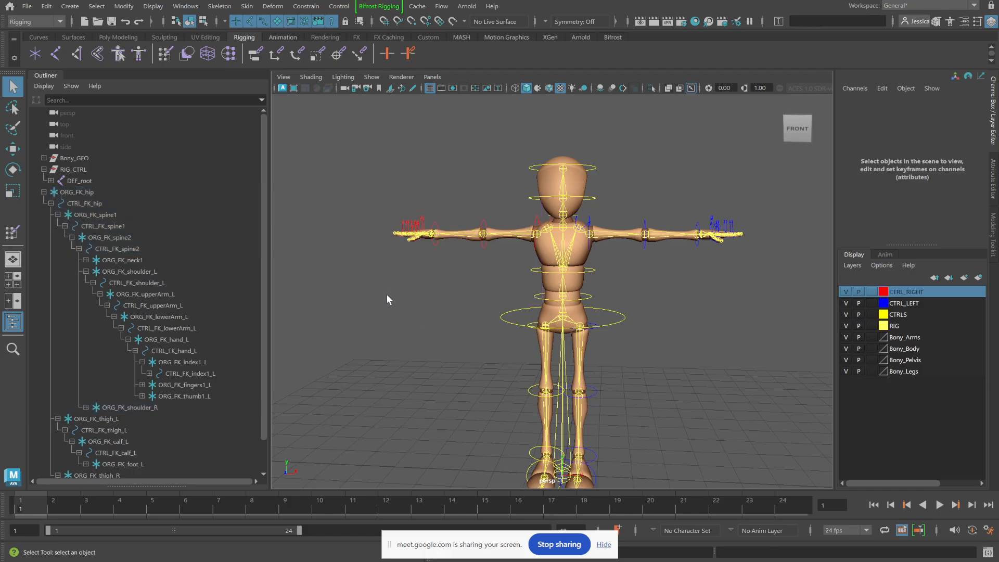
Step: Select CTRL_FK_thigh_R with its entire hierarchy and add it to the CTRL_RIGHT display layer
{"action": "left_click", "coordinate": [540, 327]}
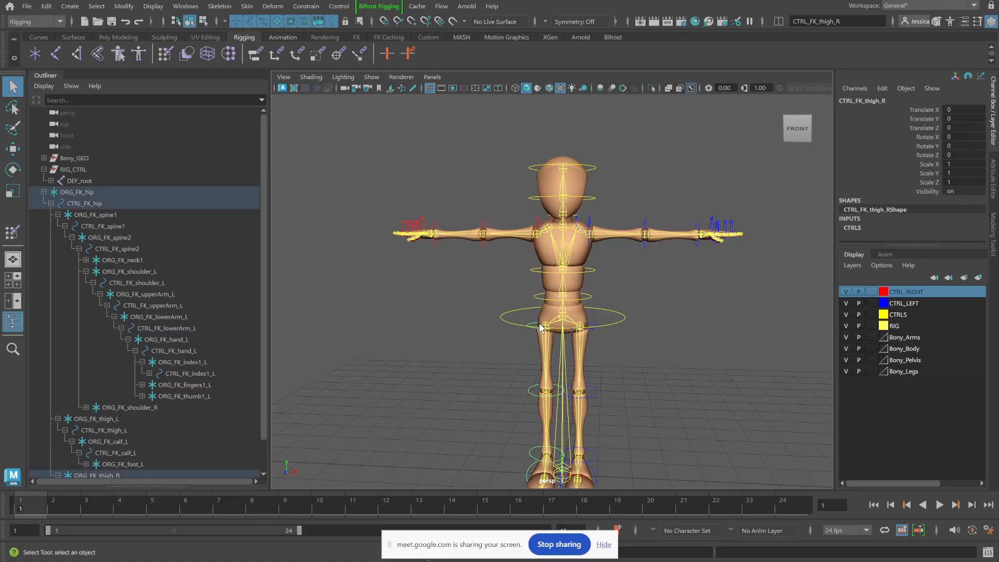
{"action": "left_click", "coordinate": [97, 7]}
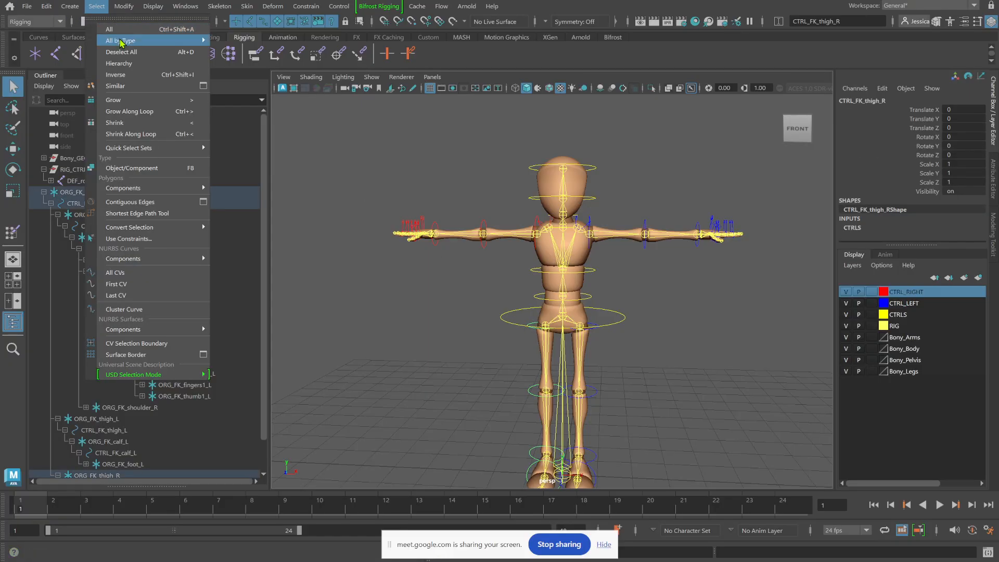
{"action": "left_click", "coordinate": [125, 74]}
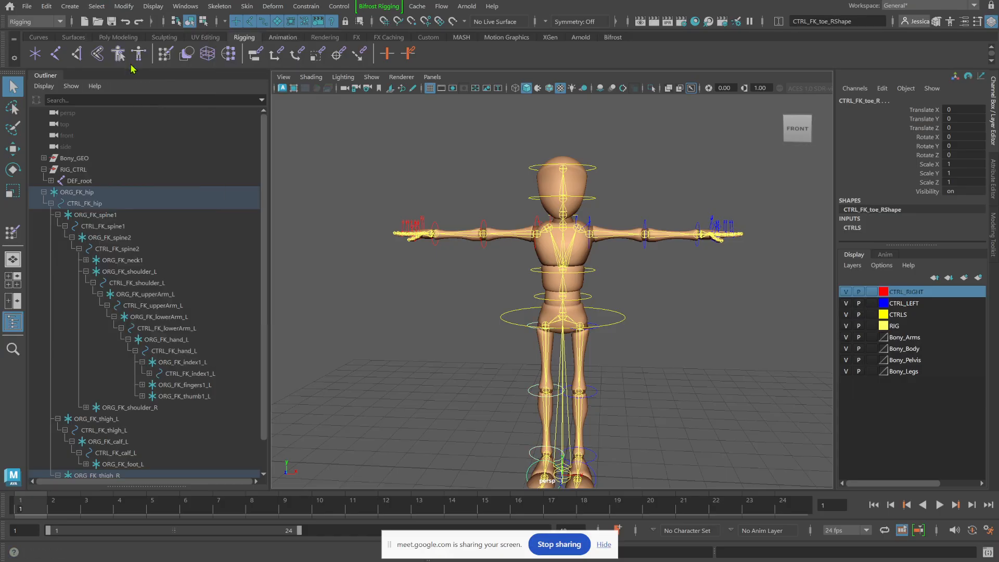
{"action": "right_click", "coordinate": [915, 292]}
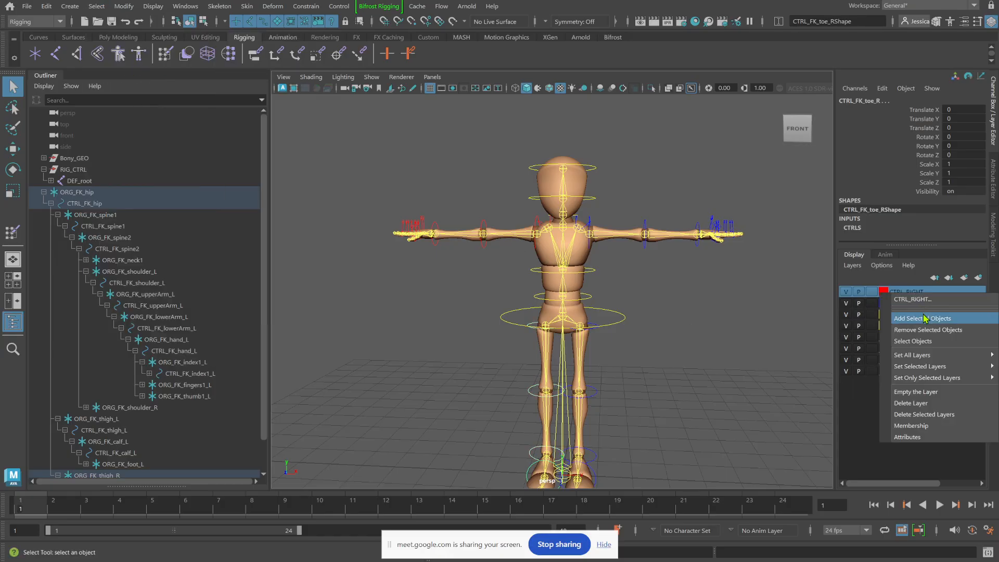
{"action": "left_click", "coordinate": [924, 318]}
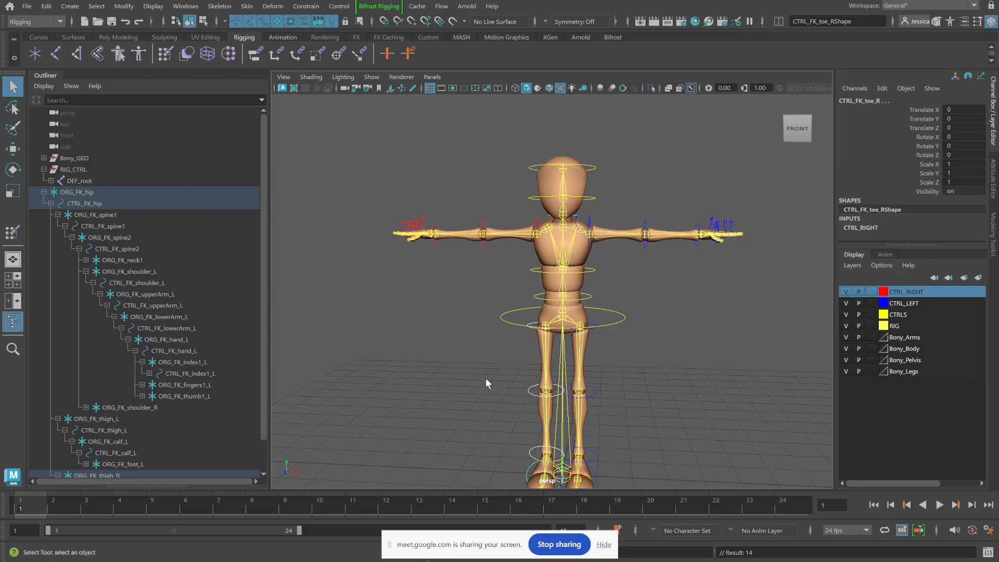
Step: Deselect everything and hide the RIG display layer so only the coloured controls and the character mesh are shown
{"action": "left_click_drag", "start_coordinate": [762, 341], "coordinate": [695, 354], "text": "alt"}
{"action": "left_click", "coordinate": [719, 333]}
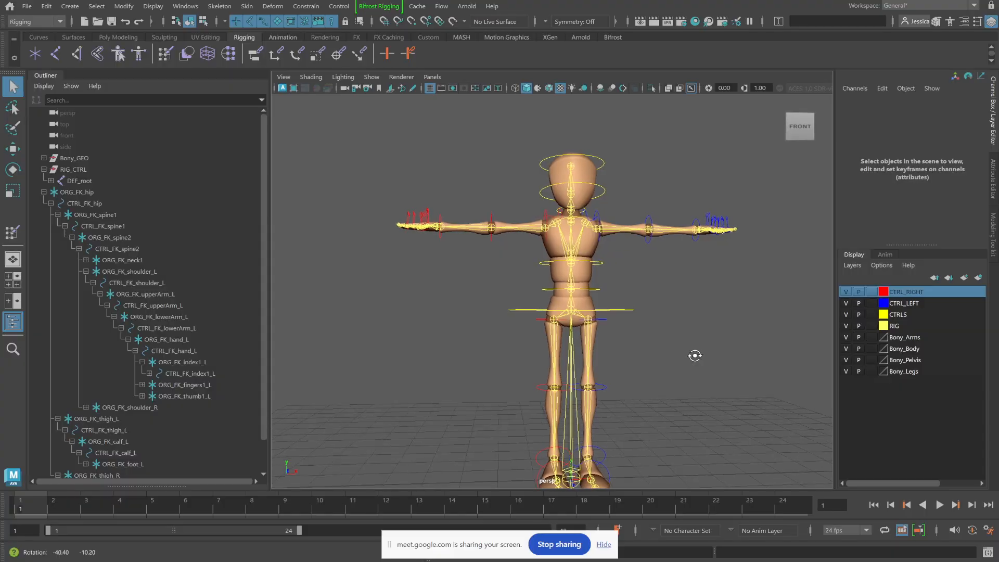
{"action": "middle_click_drag", "start_coordinate": [695, 355], "coordinate": [665, 321], "text": "alt"}
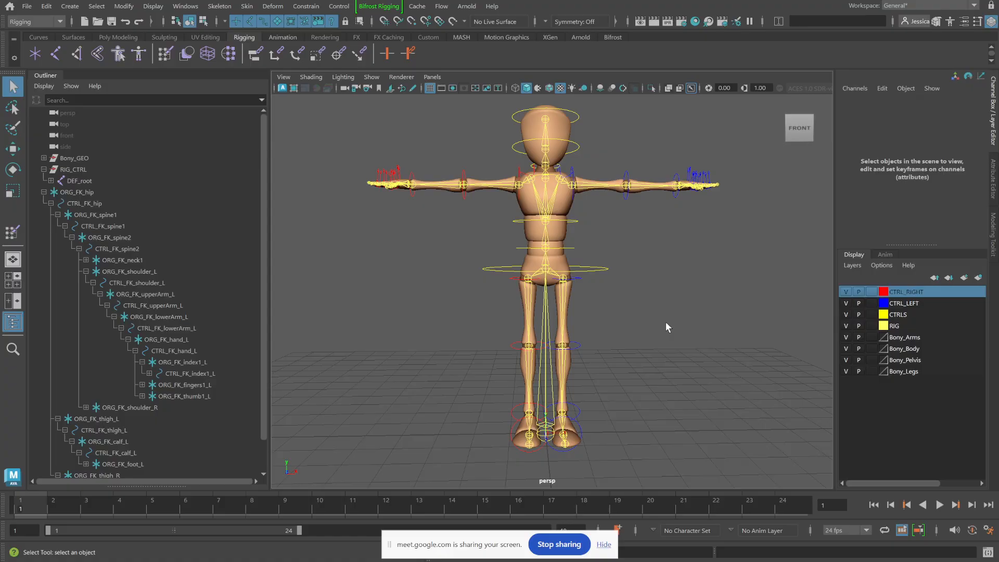
{"action": "left_click", "coordinate": [846, 326]}
{"action": "left_click", "coordinate": [846, 326]}
{"action": "left_click", "coordinate": [846, 326]}
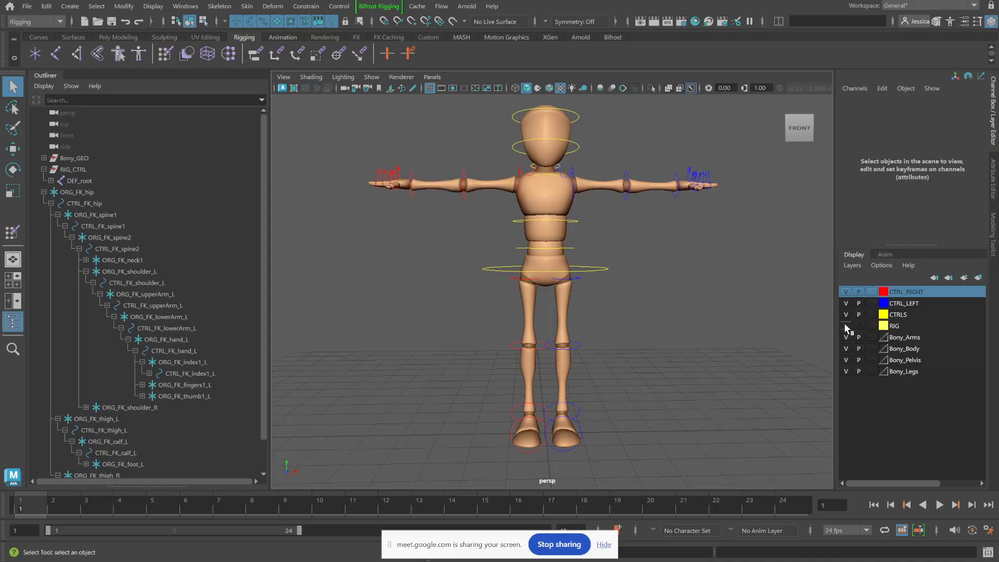
{"action": "left_click_drag", "start_coordinate": [716, 298], "coordinate": [629, 268], "text": "alt"}
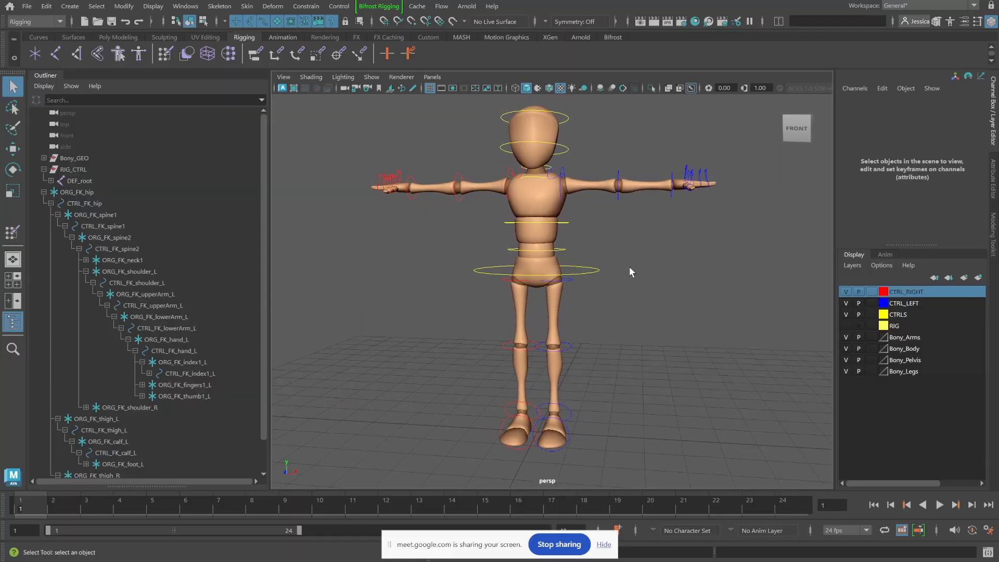
Step: Test the right arm by rotating CTRL_FK_upperArm_R about -35 degrees in Z, undo the rotation, and deselect the control
{"action": "right_click_drag", "start_coordinate": [572, 173], "coordinate": [629, 223], "text": "alt"}
{"action": "middle_click_drag", "start_coordinate": [609, 204], "coordinate": [665, 298], "text": "alt"}
{"action": "left_click", "coordinate": [552, 220]}
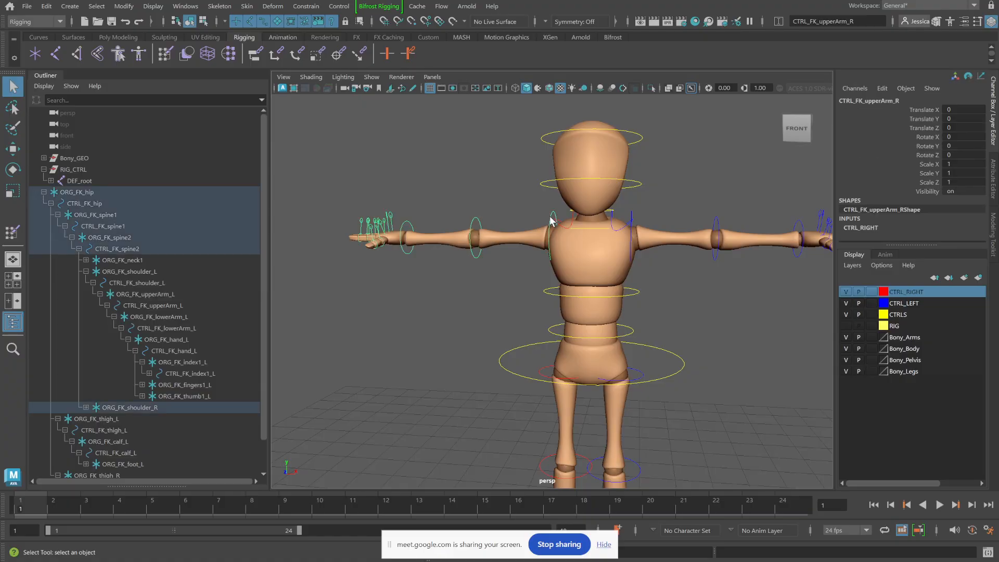
{"action": "key", "text": "e"}
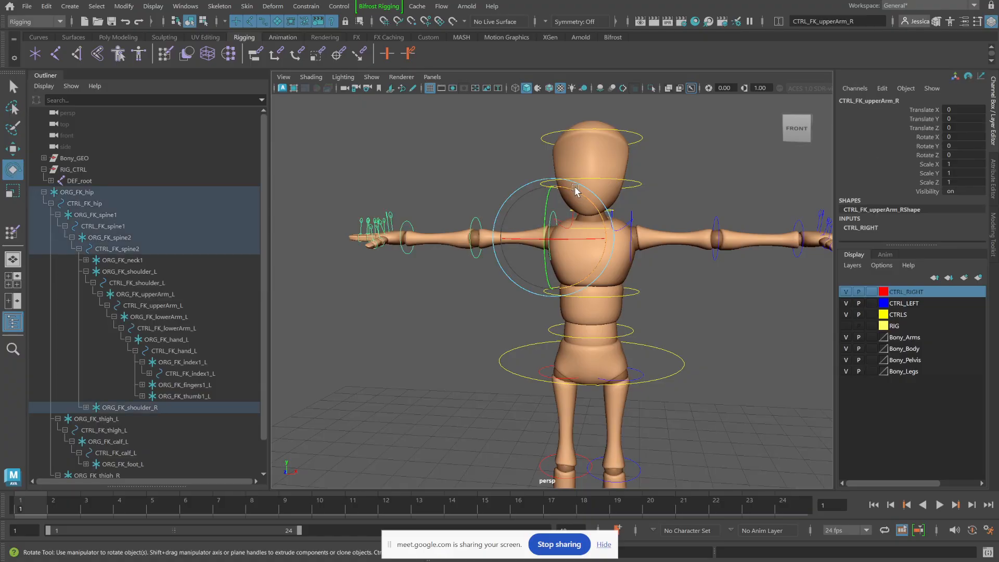
{"action": "left_click_drag", "start_coordinate": [575, 190], "coordinate": [542, 194]}
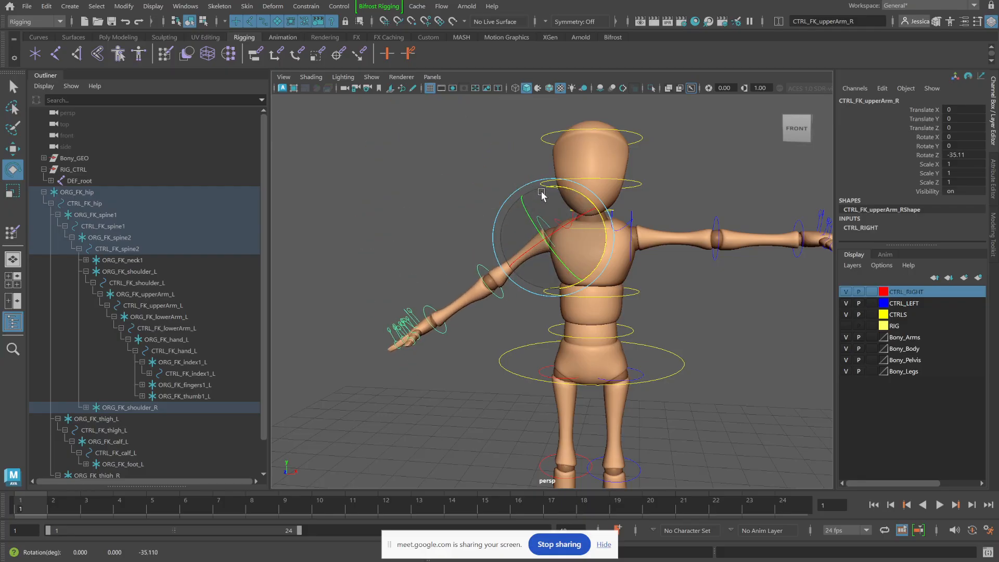
{"action": "key", "text": "ctrl+z"}
{"action": "left_click", "coordinate": [725, 295]}
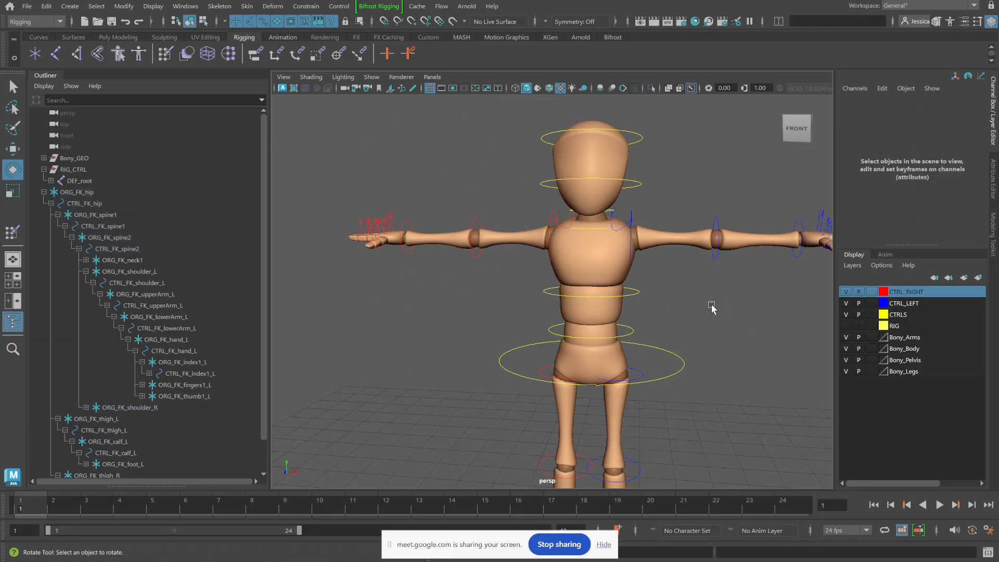
{"action": "mouse_move", "coordinate": [713, 308]}
{"action": "left_mouse_down", "text": "alt"}
{"action": "mouse_move", "coordinate": [684, 318]}
{"action": "mouse_move", "coordinate": [619, 295]}
{"action": "mouse_move", "coordinate": [718, 301]}
{"action": "mouse_move", "coordinate": [716, 310]}
{"action": "left_mouse_up", "text": "alt"}
{"action": "right_click_drag", "start_coordinate": [716, 310], "coordinate": [644, 315], "text": "alt"}
{"action": "middle_click_drag", "start_coordinate": [644, 316], "coordinate": [620, 268], "text": "alt"}
{"action": "left_click_drag", "start_coordinate": [619, 268], "coordinate": [597, 281], "text": "alt"}
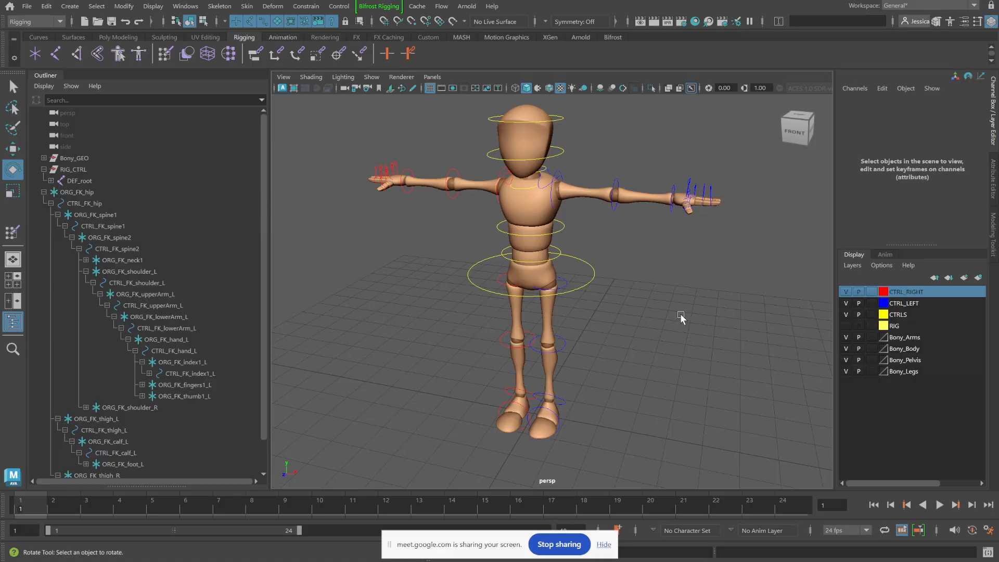
{"action": "middle_click_drag", "start_coordinate": [643, 258], "coordinate": [648, 296], "text": "alt"}
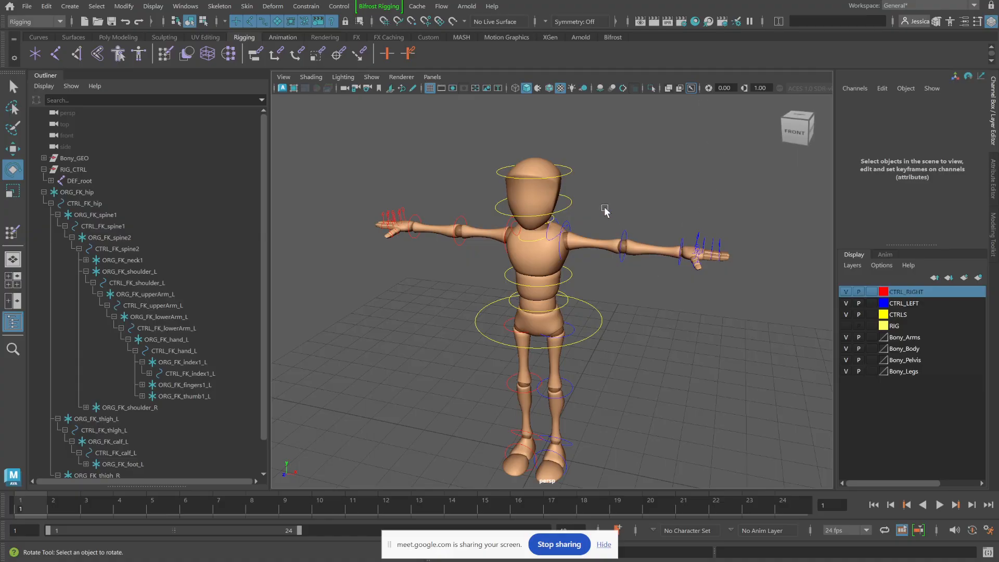
Step: Try moving CTRL_FK_lowerArm_L about 2.56 units away from the elbow and rotating it about 45 degrees, and undo both changes
{"action": "scroll", "coordinate": [621, 239], "scroll_direction": "up", "scroll_amount": 4}
{"action": "left_click_drag", "start_coordinate": [673, 160], "coordinate": [727, 191]}
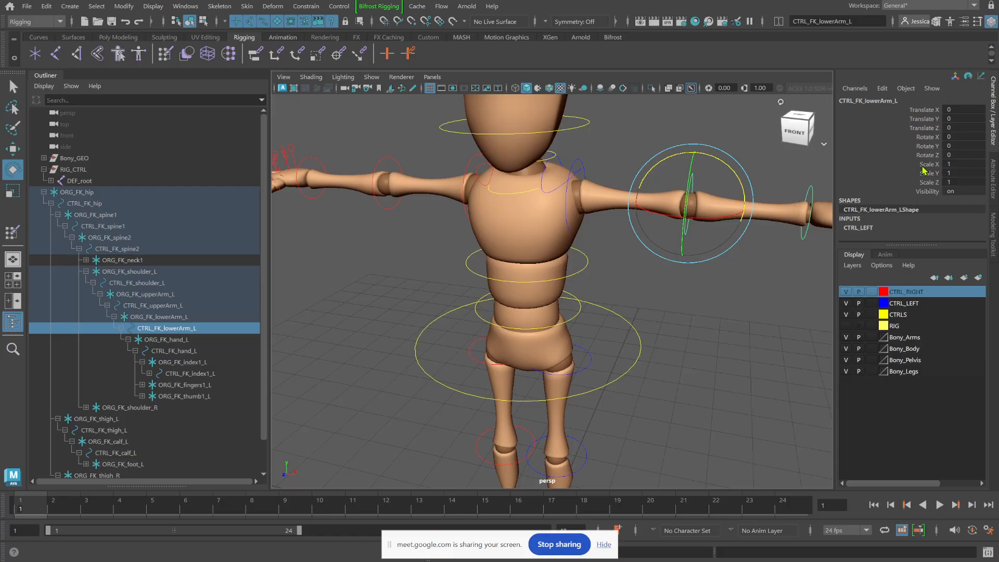
{"action": "key", "text": "w"}
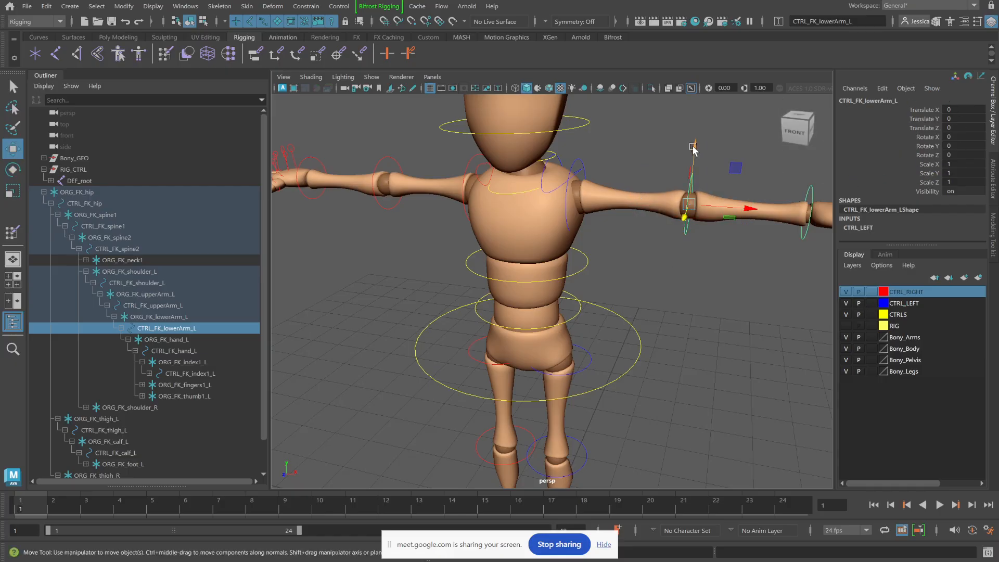
{"action": "left_click_drag", "start_coordinate": [695, 148], "coordinate": [710, 417]}
{"action": "key", "text": "e"}
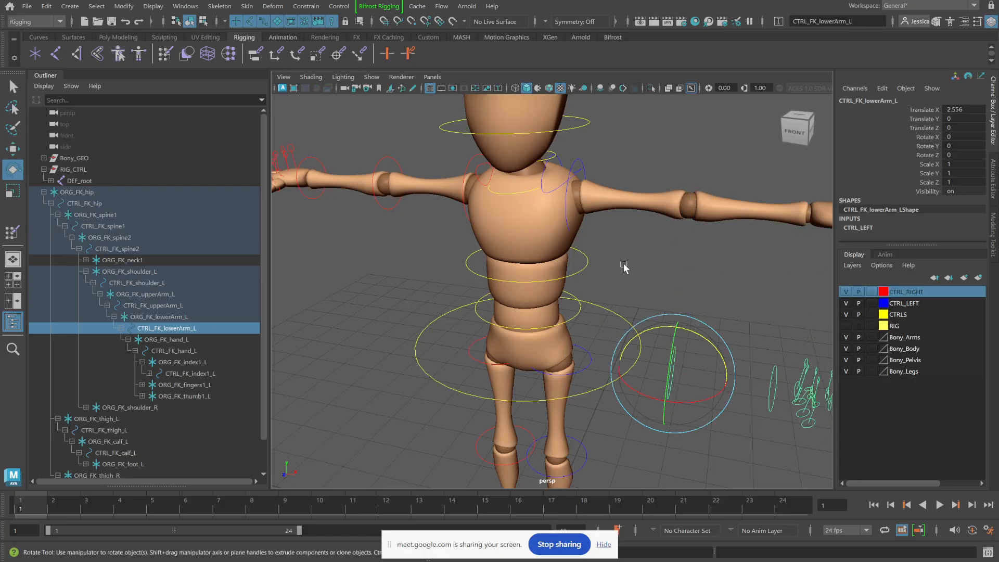
{"action": "scroll", "coordinate": [645, 260], "scroll_direction": "down", "scroll_amount": 3}
{"action": "left_click_drag", "start_coordinate": [666, 373], "coordinate": [625, 389]}
{"action": "key", "text": "ctrl+z"}
{"action": "key", "text": "ctrl+z"}
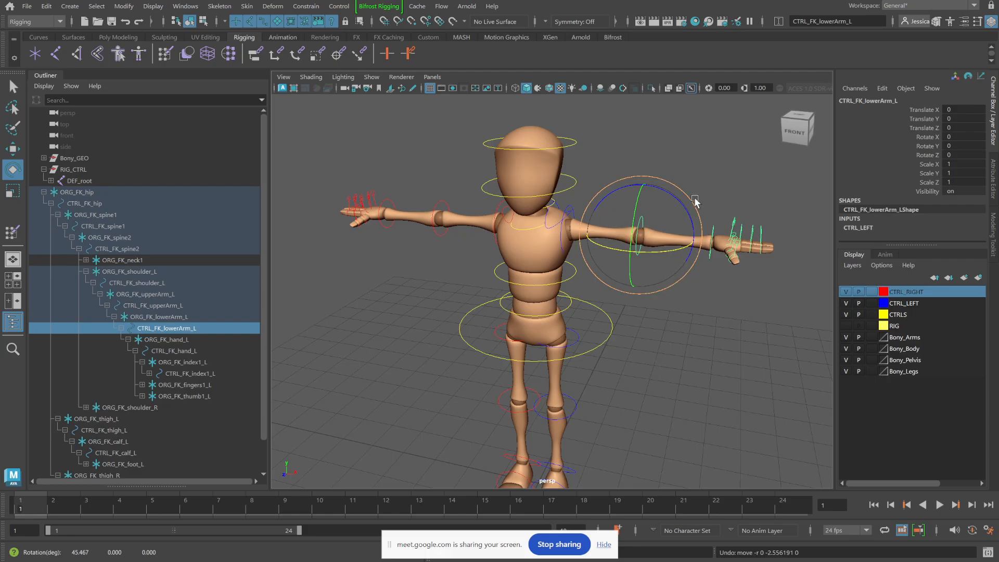
Step: Inspect the left elbow control up close, and select CTRL_FK_shoulder_L together with its entire hierarchy
{"action": "scroll", "coordinate": [698, 203], "scroll_direction": "up", "scroll_amount": 5}
{"action": "middle_click_drag", "start_coordinate": [756, 266], "coordinate": [632, 364], "text": "alt"}
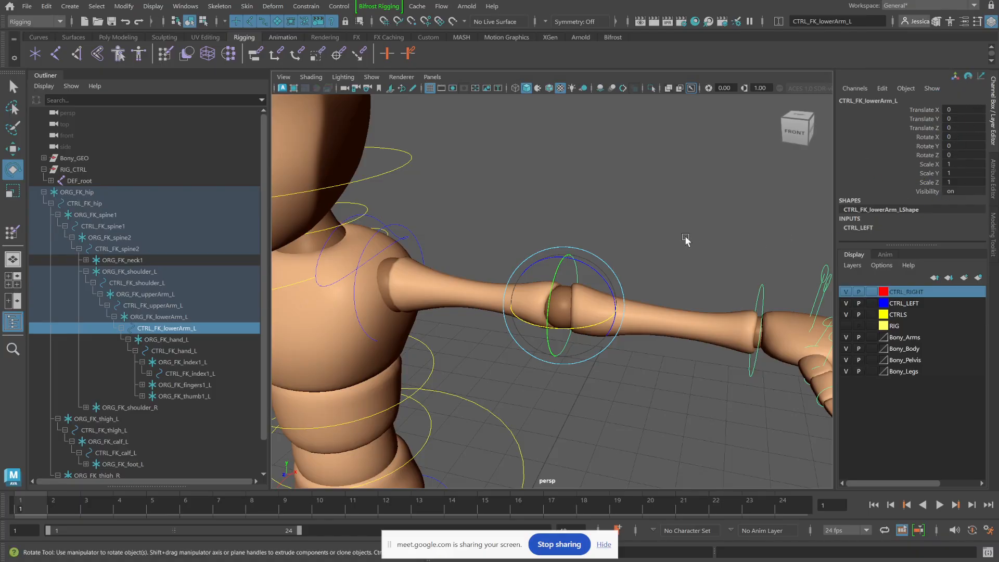
{"action": "scroll", "coordinate": [673, 221], "scroll_direction": "down", "scroll_amount": 3}
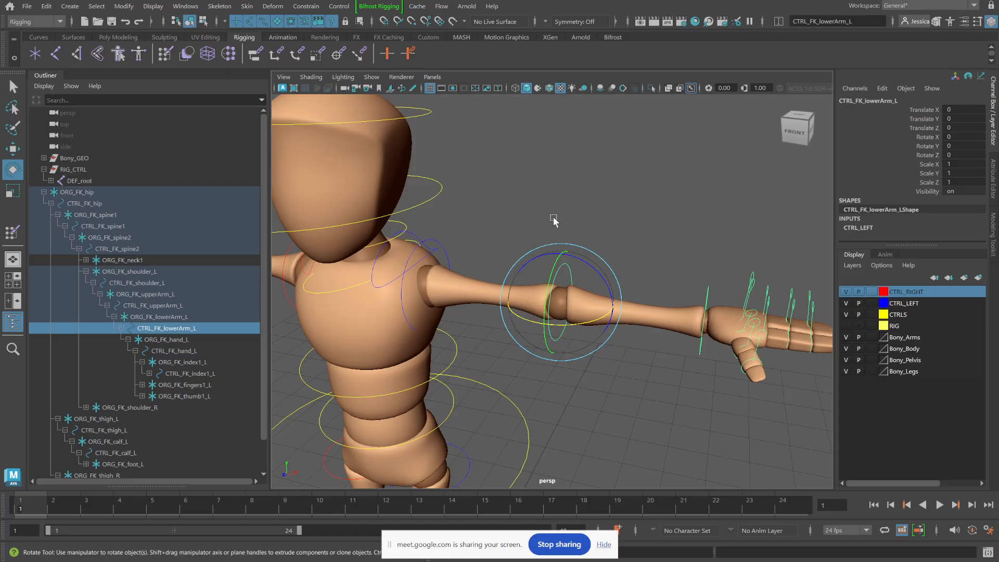
{"action": "key", "text": "alt"}
{"action": "left_click_drag", "start_coordinate": [485, 204], "coordinate": [565, 207], "text": "alt"}
{"action": "left_click", "coordinate": [531, 266]}
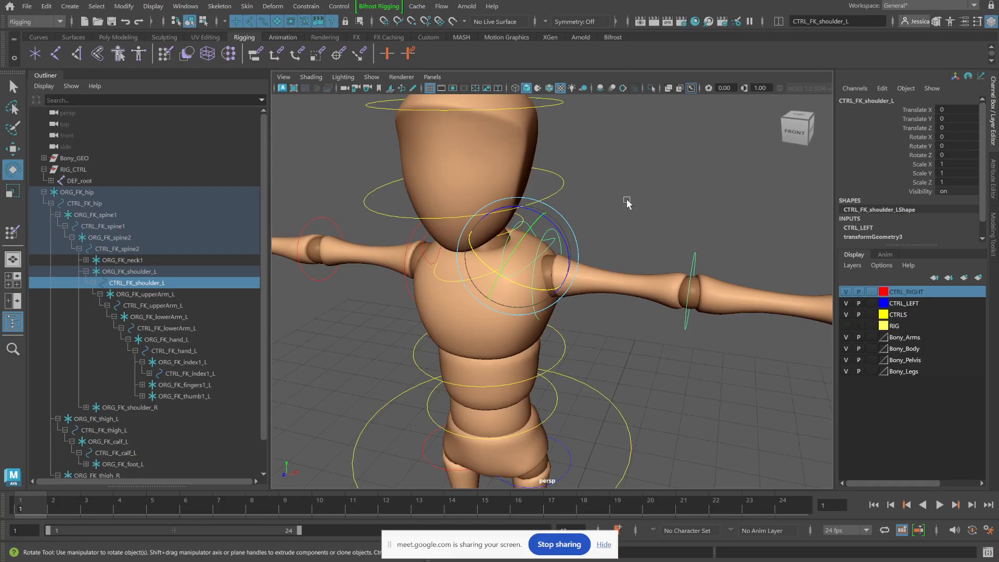
{"action": "mouse_move", "coordinate": [622, 202]}
{"action": "left_mouse_down", "text": "alt"}
{"action": "mouse_move", "coordinate": [632, 196]}
{"action": "mouse_move", "coordinate": [623, 187]}
{"action": "left_mouse_up", "text": "alt"}
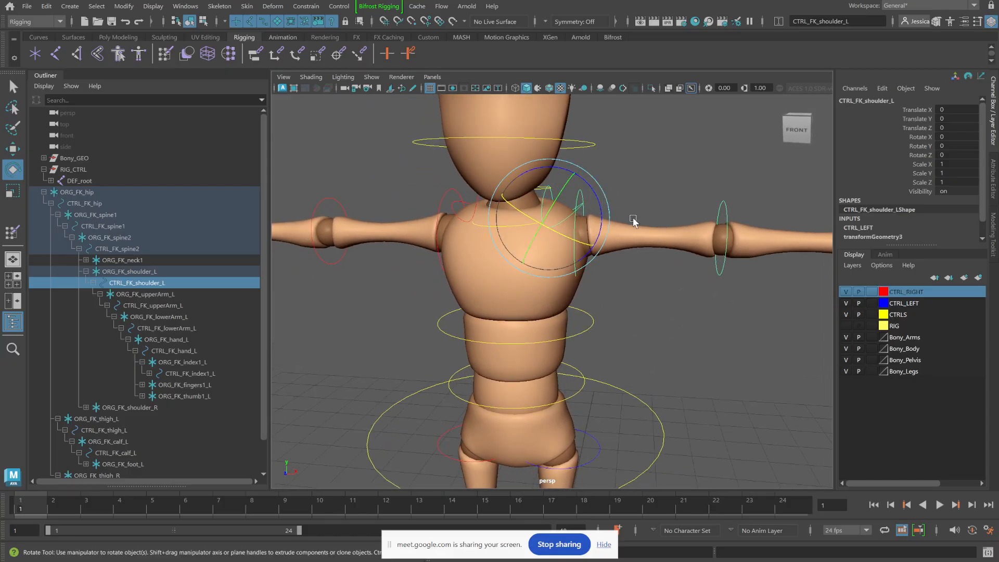
{"action": "left_click", "coordinate": [95, 7]}
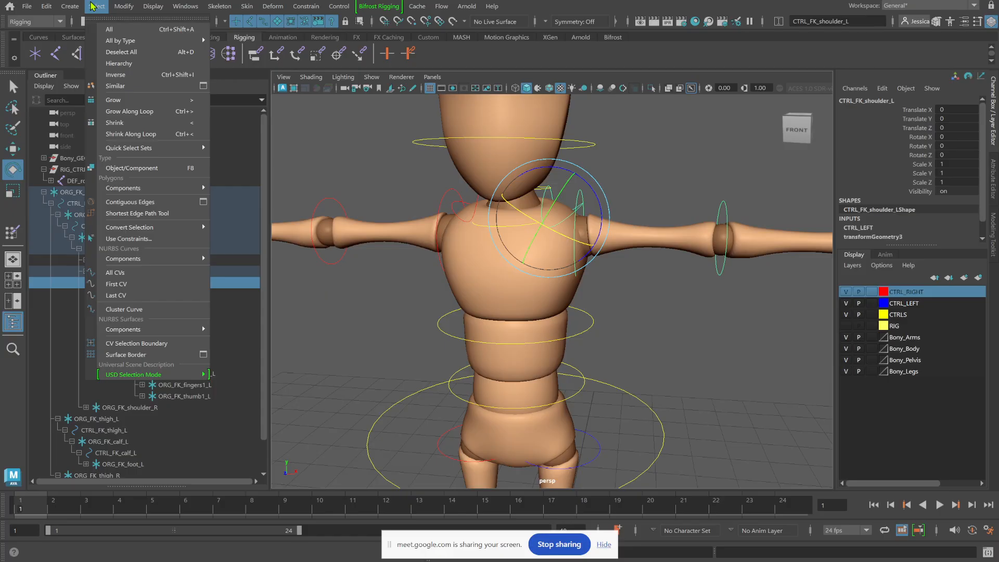
{"action": "left_click", "coordinate": [119, 63]}
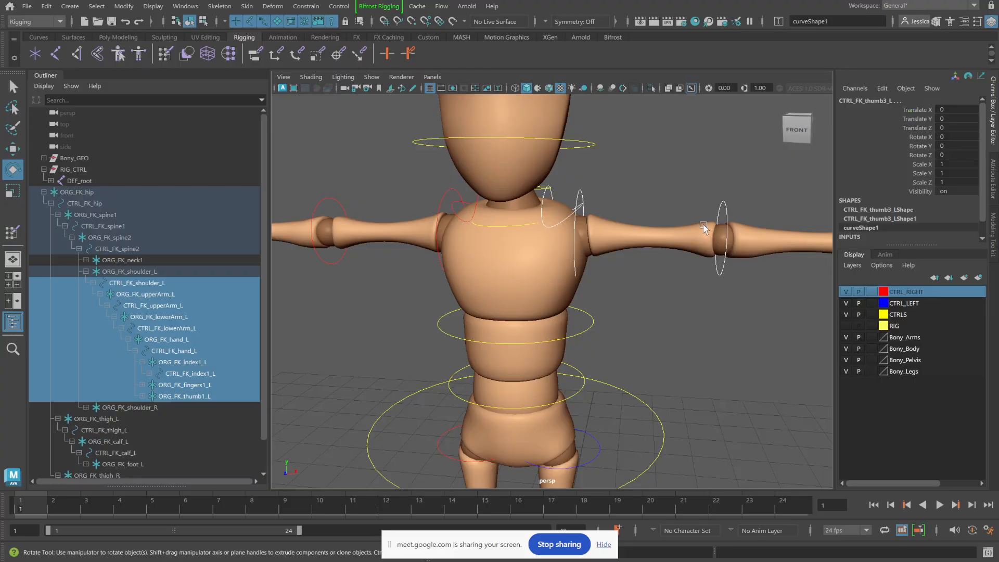
Step: Lock and hide the translate, scale and visibility channels on all controls of the selected left shoulder hierarchy
{"action": "scroll", "coordinate": [568, 263], "scroll_direction": "down", "scroll_amount": 3}
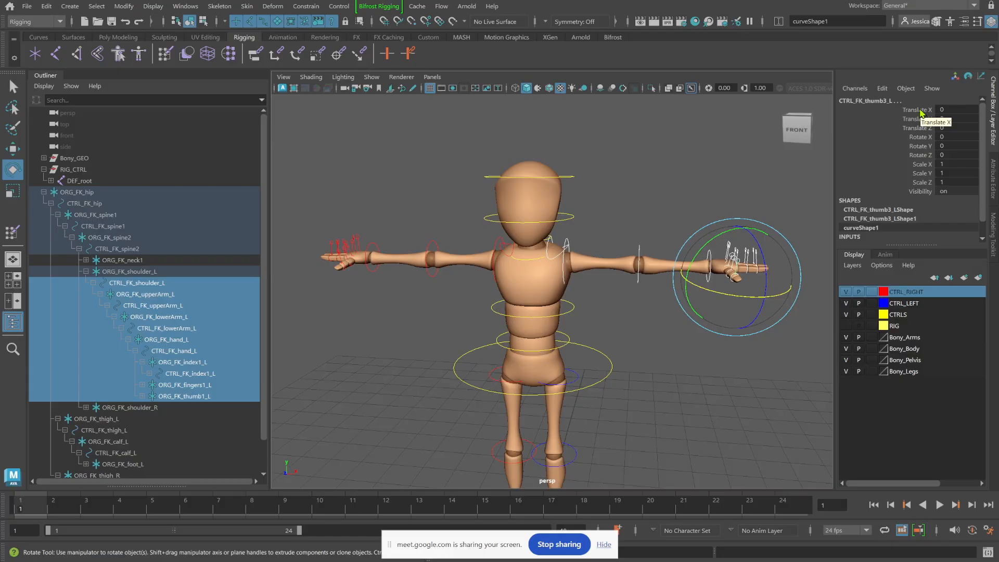
{"action": "left_click_drag", "start_coordinate": [920, 110], "coordinate": [920, 127]}
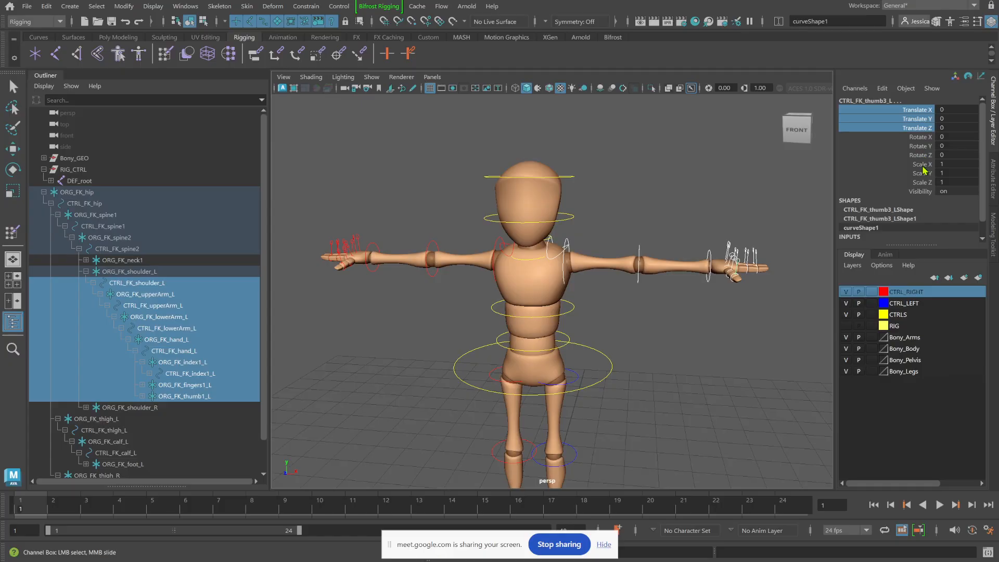
{"action": "left_click_drag", "start_coordinate": [923, 164], "coordinate": [922, 182], "text": "ctrl"}
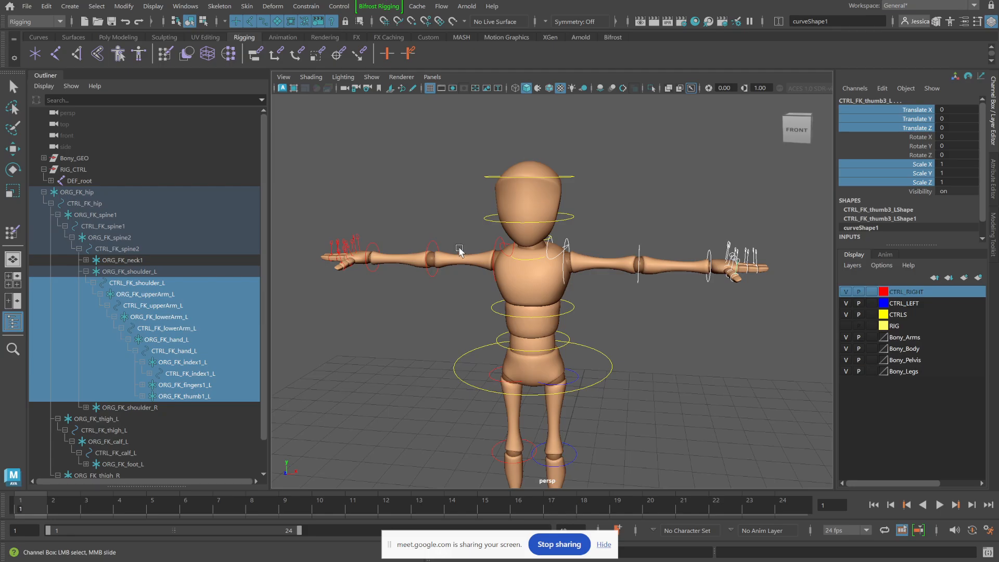
{"action": "left_click", "coordinate": [922, 192], "text": "ctrl"}
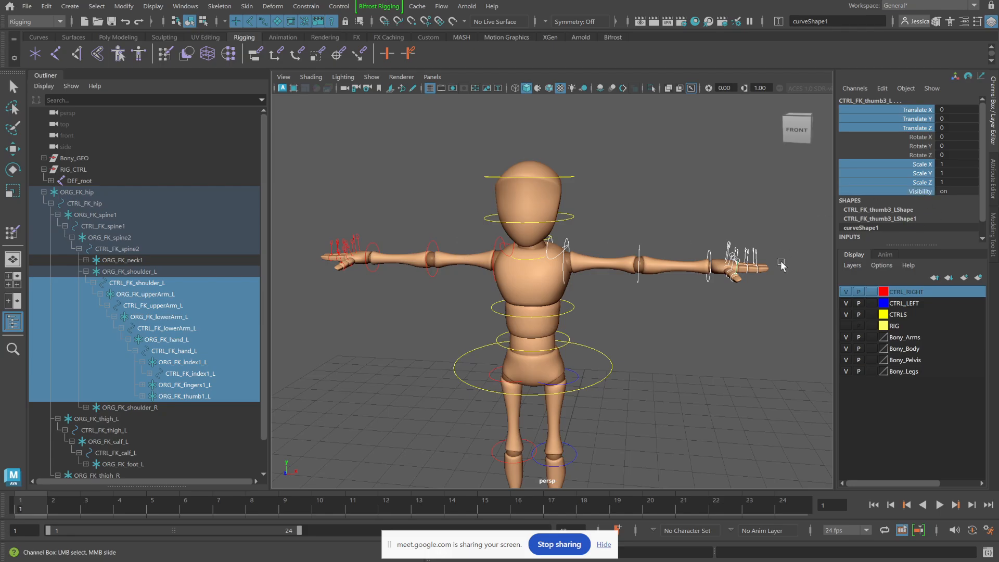
{"action": "right_click", "coordinate": [913, 174]}
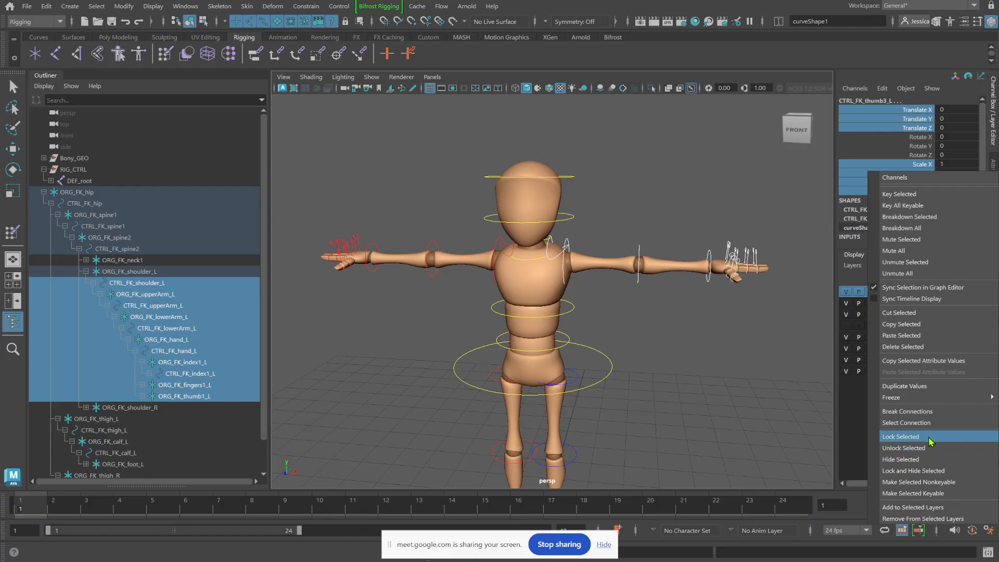
{"action": "left_click", "coordinate": [943, 471]}
{"action": "key", "text": "e"}
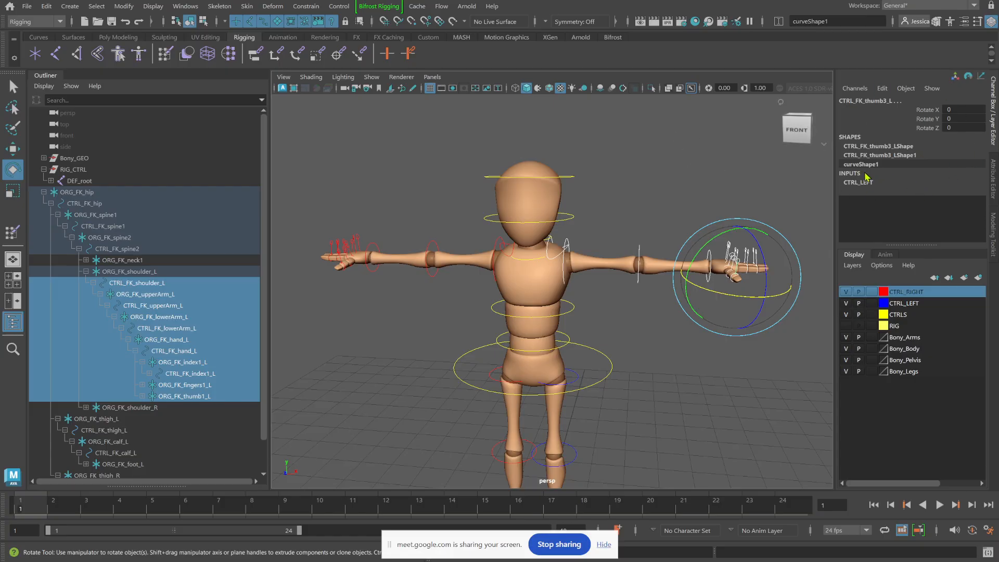
Step: Check the available channels on CTRL_FK_lowerArm_L, CTRL_FK_index3_L and CTRL_FK_fingers1_L by selecting each control in turn
{"action": "left_click", "coordinate": [660, 210]}
{"action": "left_click", "coordinate": [638, 251]}
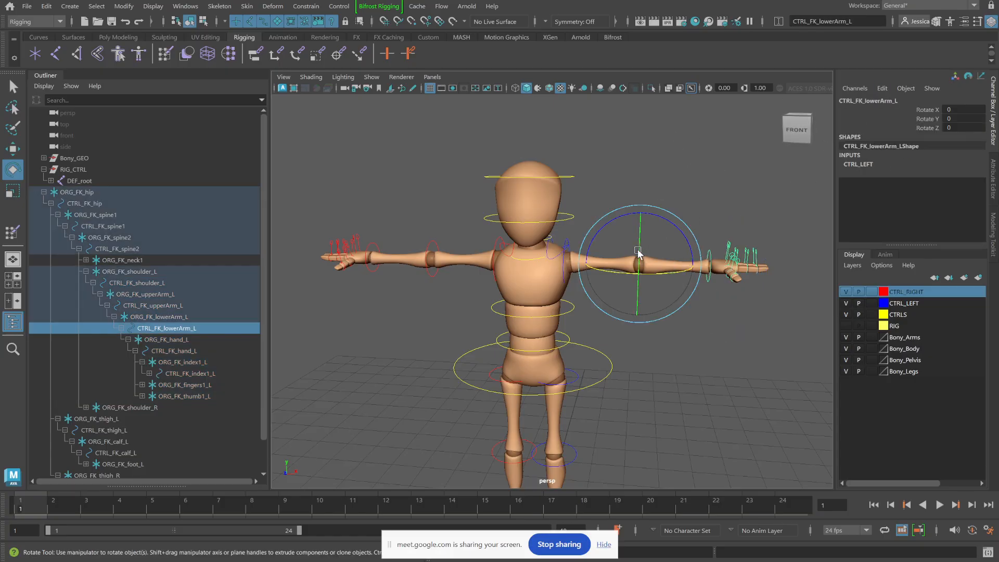
{"action": "left_click", "coordinate": [750, 249]}
{"action": "left_click", "coordinate": [747, 253]}
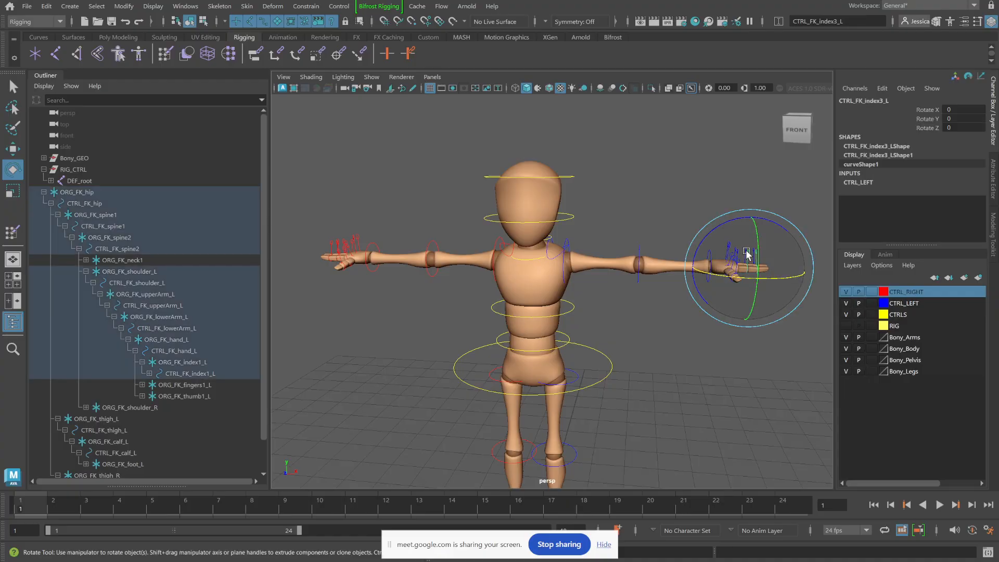
{"action": "left_click", "coordinate": [711, 178]}
{"action": "left_click", "coordinate": [727, 243]}
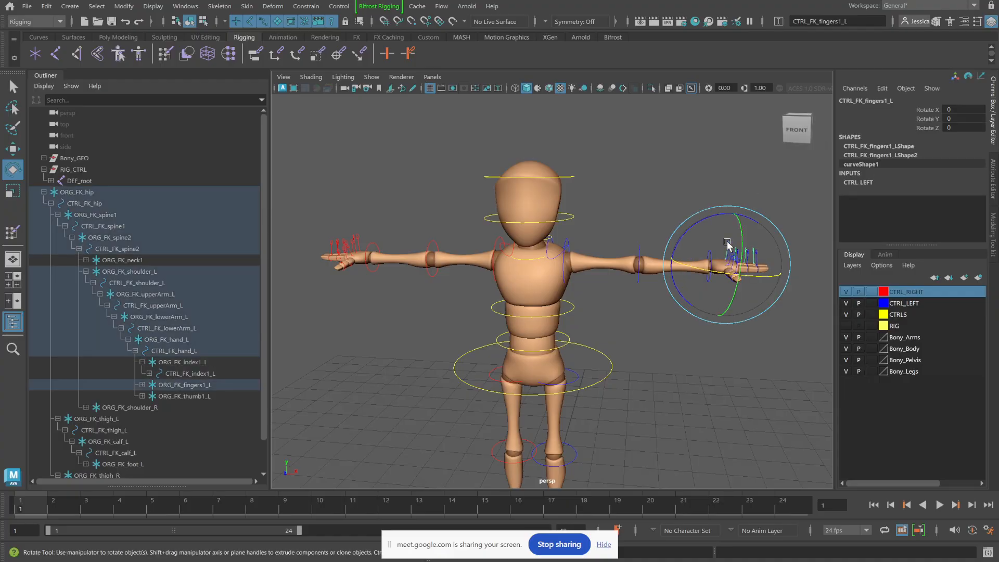
{"action": "left_click", "coordinate": [611, 222]}
Step: Test the left elbow by rotating CTRL_FK_lowerArm_L about -93 degrees in Z, and undo the rotation
{"action": "left_click", "coordinate": [640, 252]}
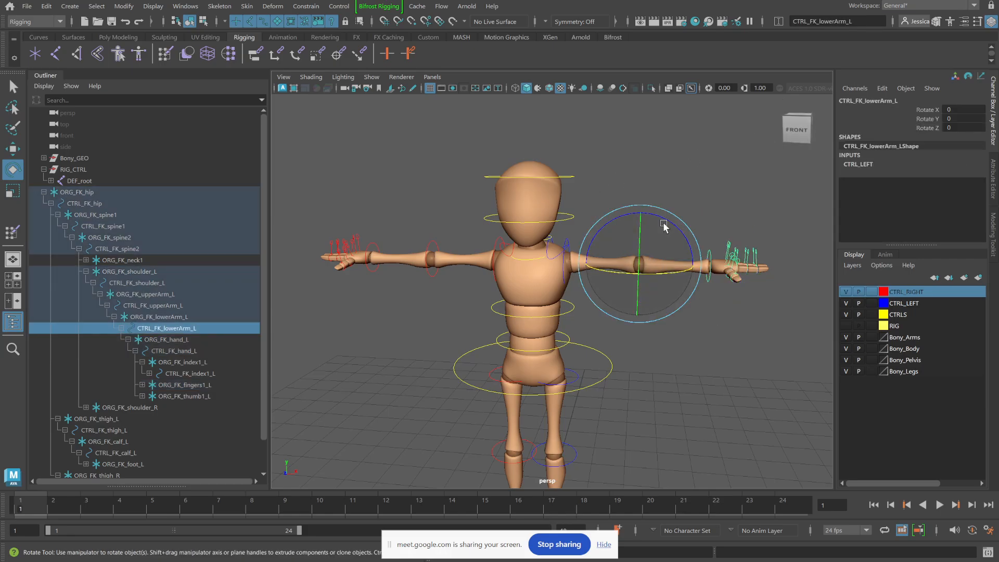
{"action": "left_click_drag", "start_coordinate": [662, 214], "coordinate": [675, 285]}
{"action": "key", "text": "ctrl+z"}
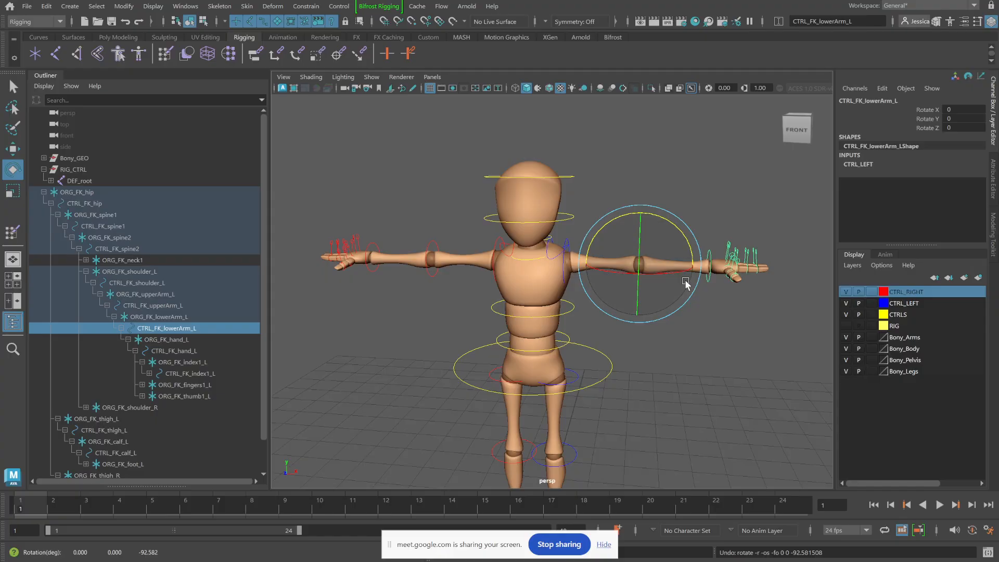
Step: Try to move CTRL_FK_lowerArm_L away from the left elbow with the Move tool
{"action": "mouse_move", "coordinate": [729, 305]}
{"action": "left_mouse_down", "text": "alt"}
{"action": "mouse_move", "coordinate": [698, 309]}
{"action": "mouse_move", "coordinate": [711, 309]}
{"action": "left_mouse_up", "text": "alt"}
{"action": "right_click_drag", "start_coordinate": [711, 309], "coordinate": [792, 329], "text": "alt"}
{"action": "middle_click_drag", "start_coordinate": [725, 290], "coordinate": [629, 244], "text": "alt"}
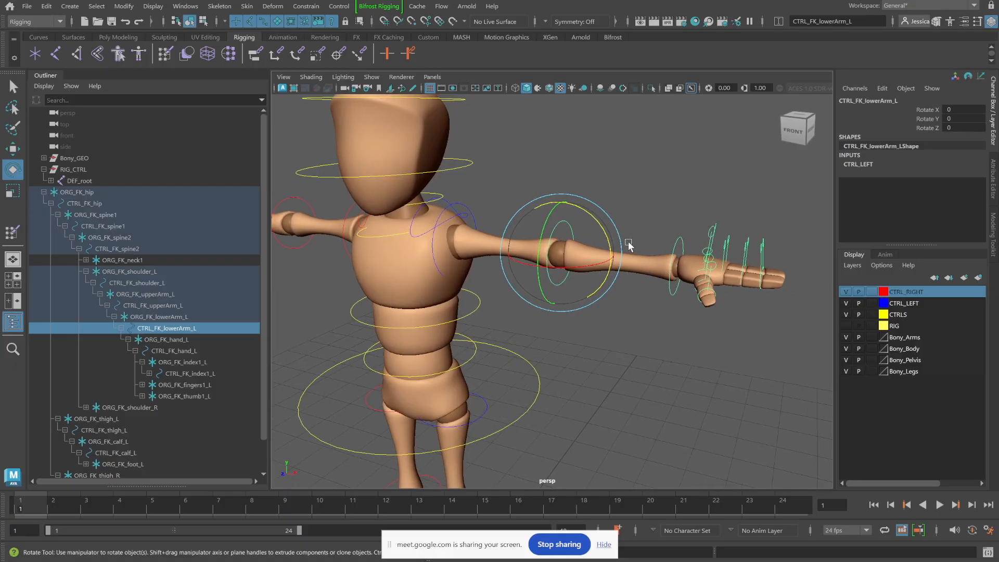
{"action": "key", "text": "w"}
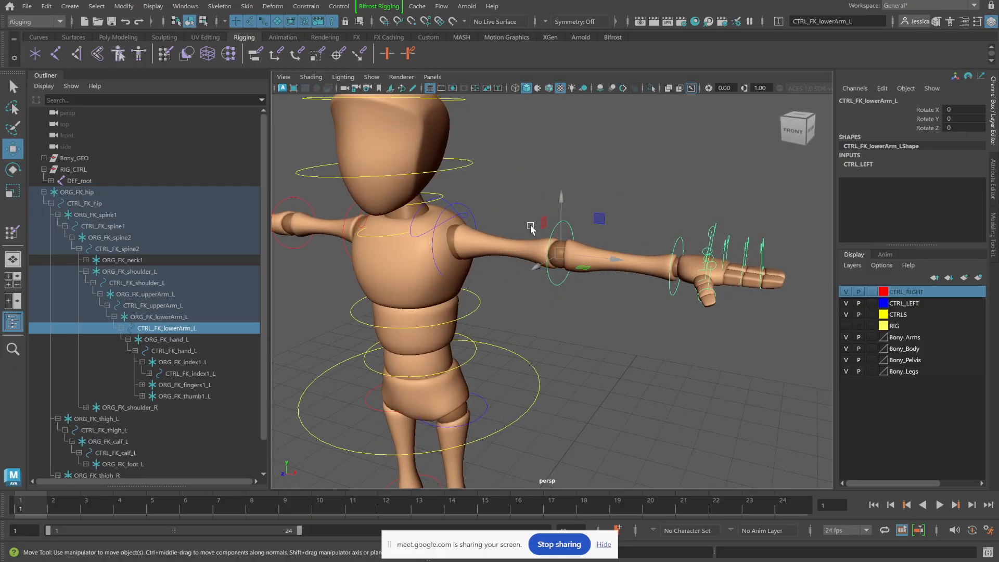
{"action": "left_click", "coordinate": [559, 198]}
{"action": "left_click_drag", "start_coordinate": [555, 208], "coordinate": [573, 232]}
{"action": "left_click", "coordinate": [560, 195]}
{"action": "key", "text": "ctrl+z"}
Step: Test CTRL_FK_lowerArm_L with a rotation of about 36 degrees in X, and undo it
{"action": "key", "text": "e"}
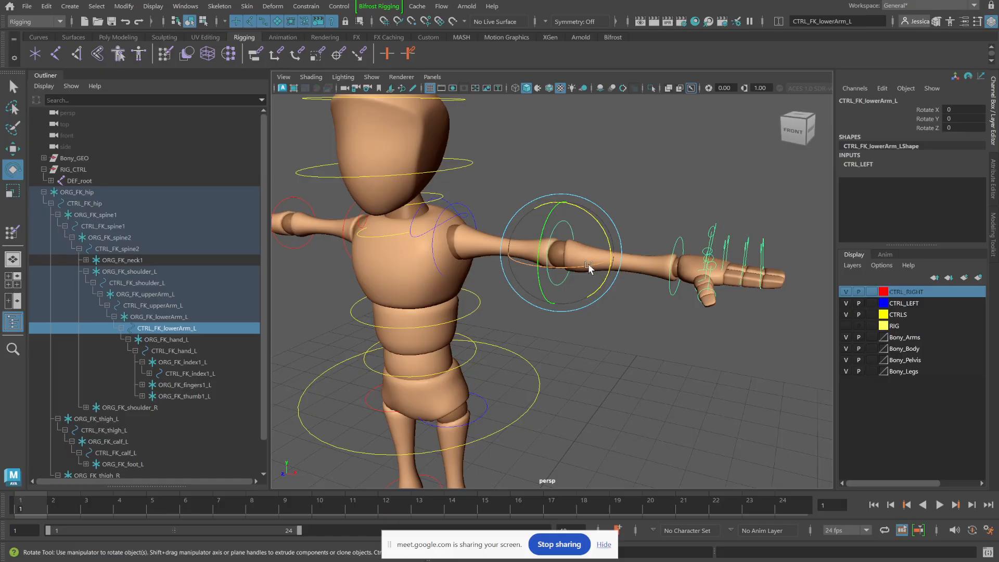
{"action": "left_click_drag", "start_coordinate": [589, 268], "coordinate": [555, 335]}
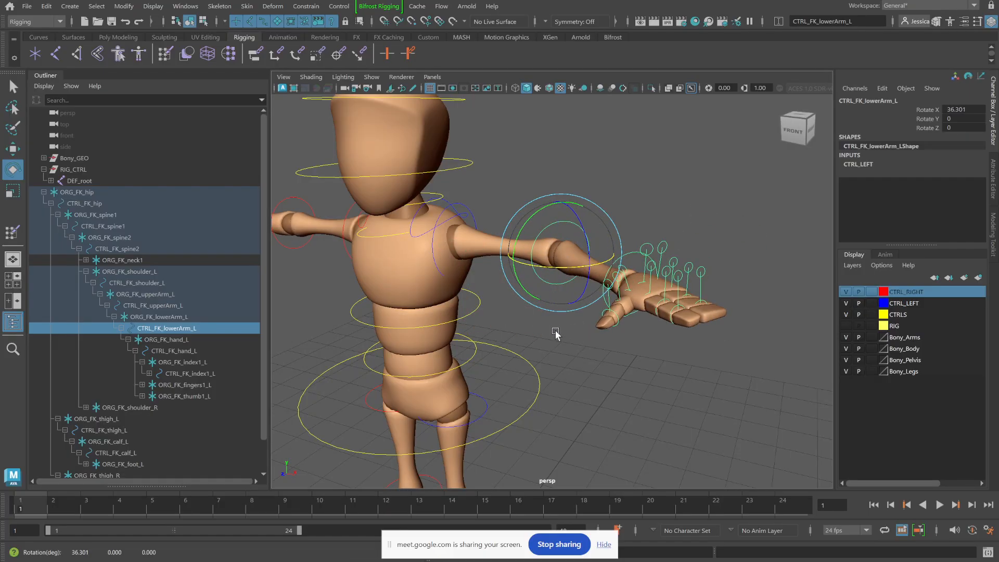
{"action": "key", "text": "ctrl+z"}
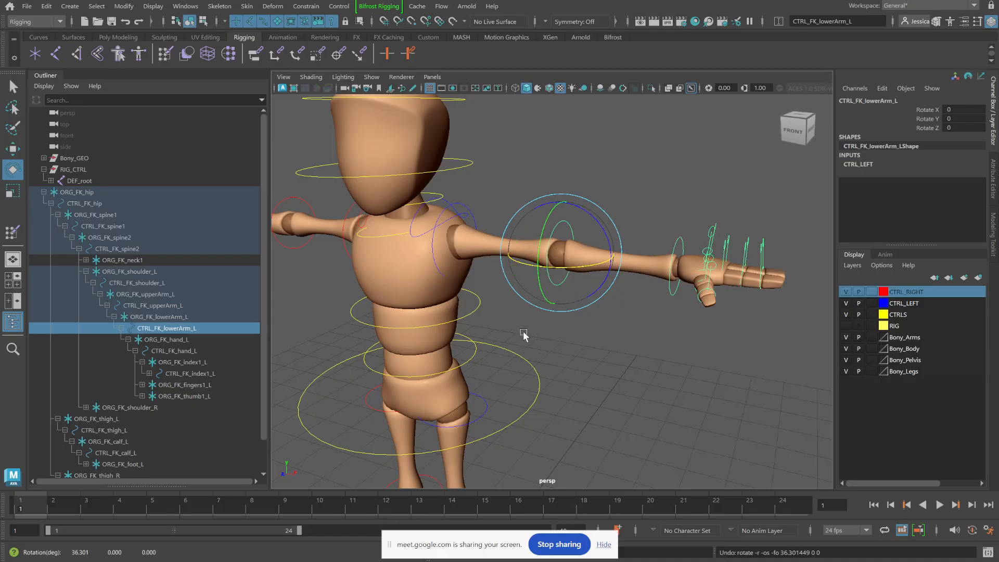
Step: Select the entire hierarchy under ORG_FK_hip, and lock and hide its translate, scale and visibility channels
{"action": "middle_click_drag", "start_coordinate": [524, 331], "coordinate": [590, 223], "text": "alt"}
{"action": "left_click_drag", "start_coordinate": [590, 224], "coordinate": [569, 283], "text": "alt"}
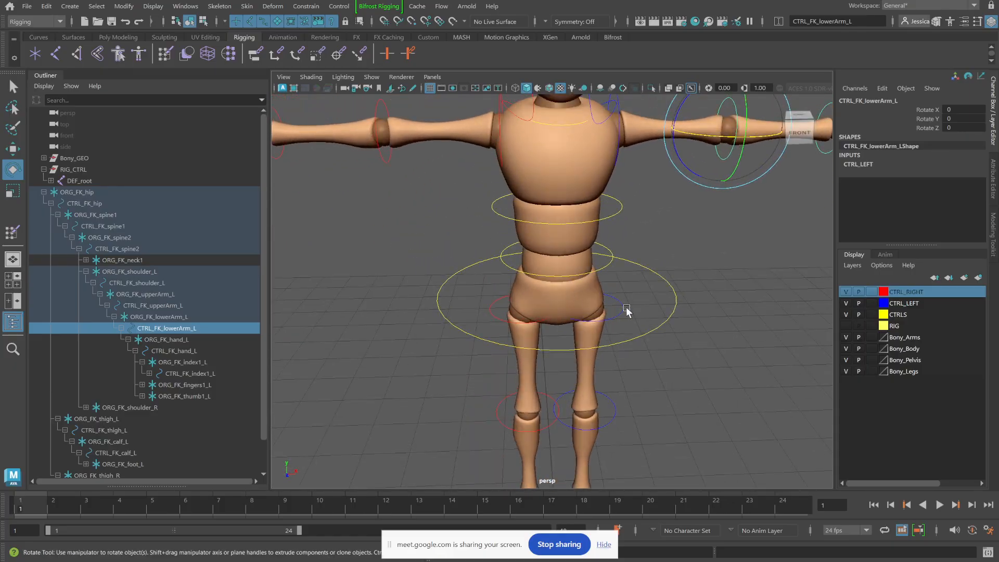
{"action": "left_click", "coordinate": [82, 192]}
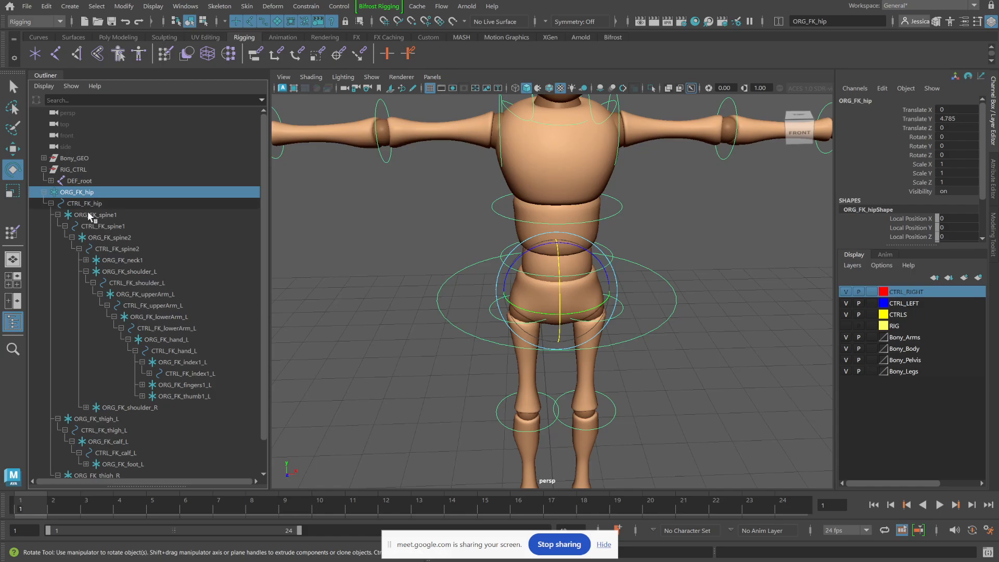
{"action": "right_click_drag", "start_coordinate": [698, 363], "coordinate": [484, 332], "text": "alt"}
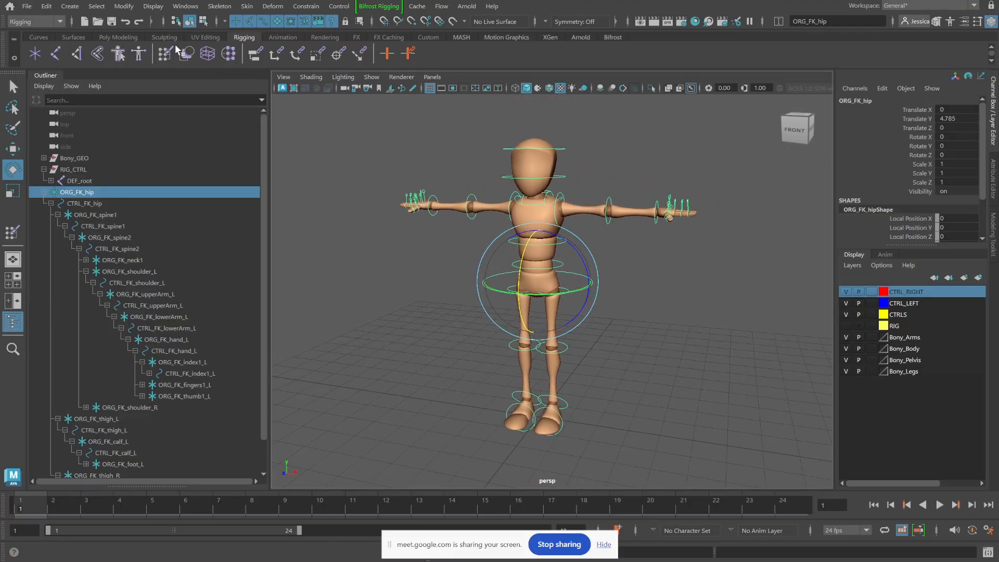
{"action": "left_click", "coordinate": [97, 6]}
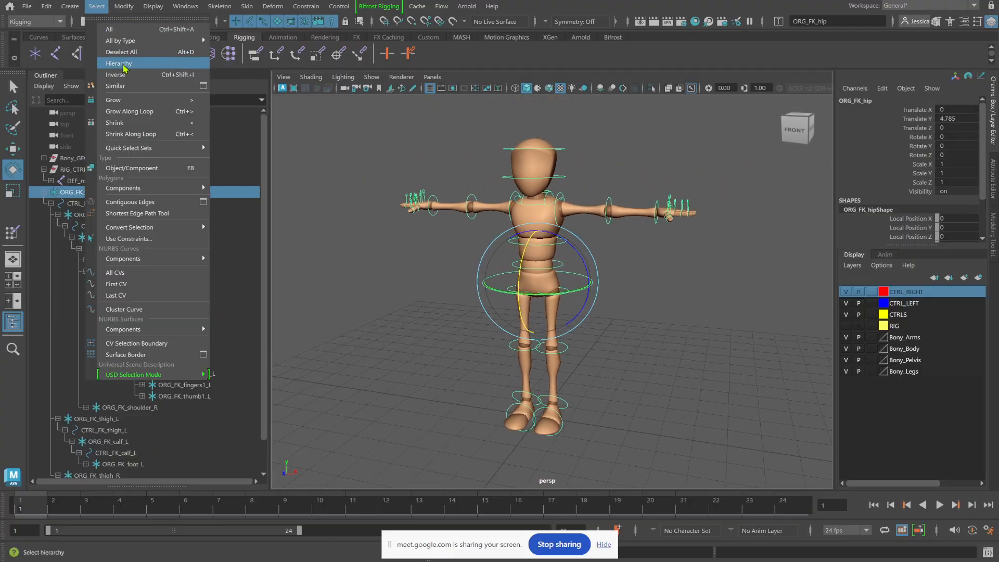
{"action": "left_click", "coordinate": [120, 64]}
{"action": "left_click_drag", "start_coordinate": [927, 110], "coordinate": [929, 130]}
{"action": "left_click_drag", "start_coordinate": [934, 164], "coordinate": [933, 200], "text": "ctrl"}
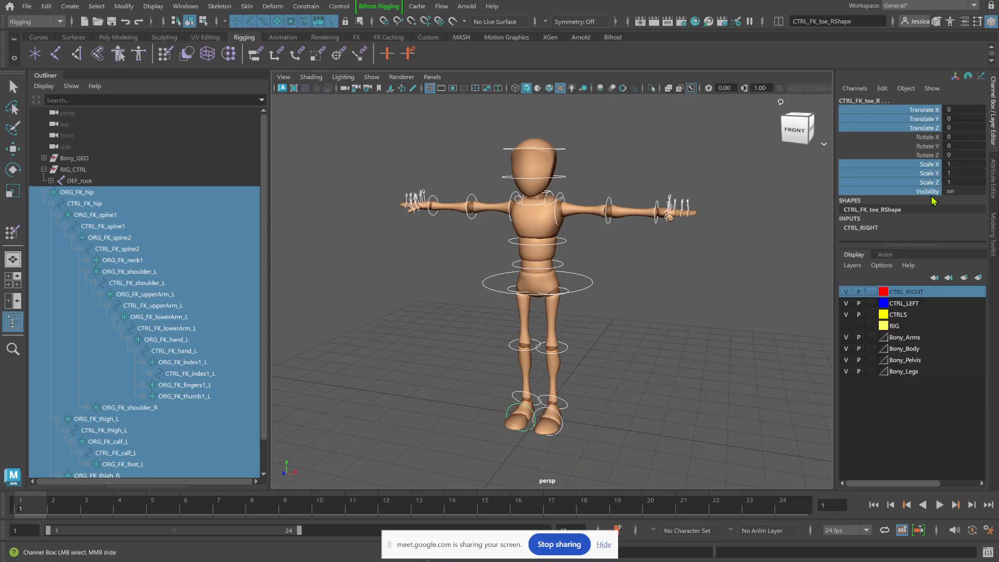
{"action": "right_click", "coordinate": [926, 182]}
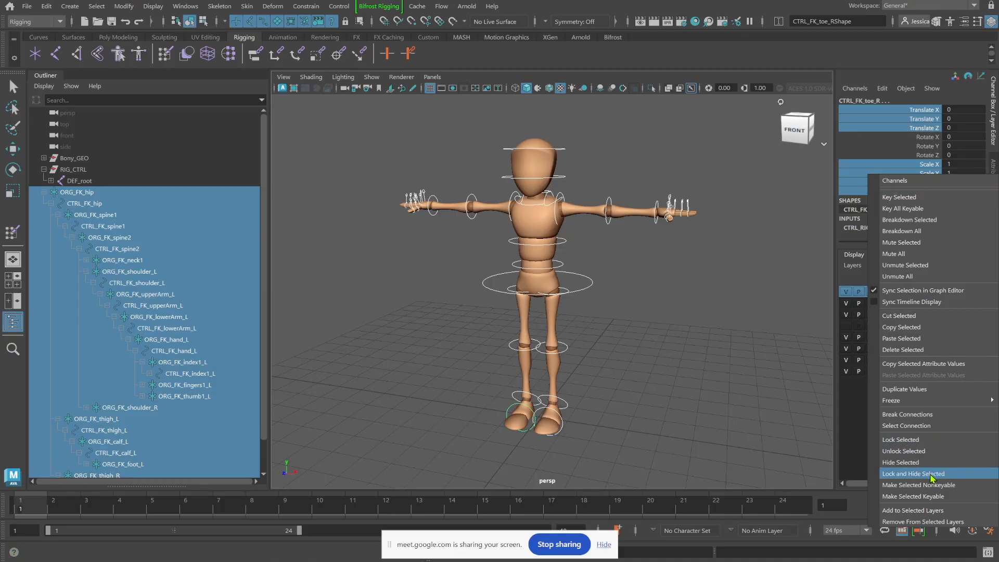
{"action": "left_click", "coordinate": [932, 473]}
{"action": "key", "text": "e"}
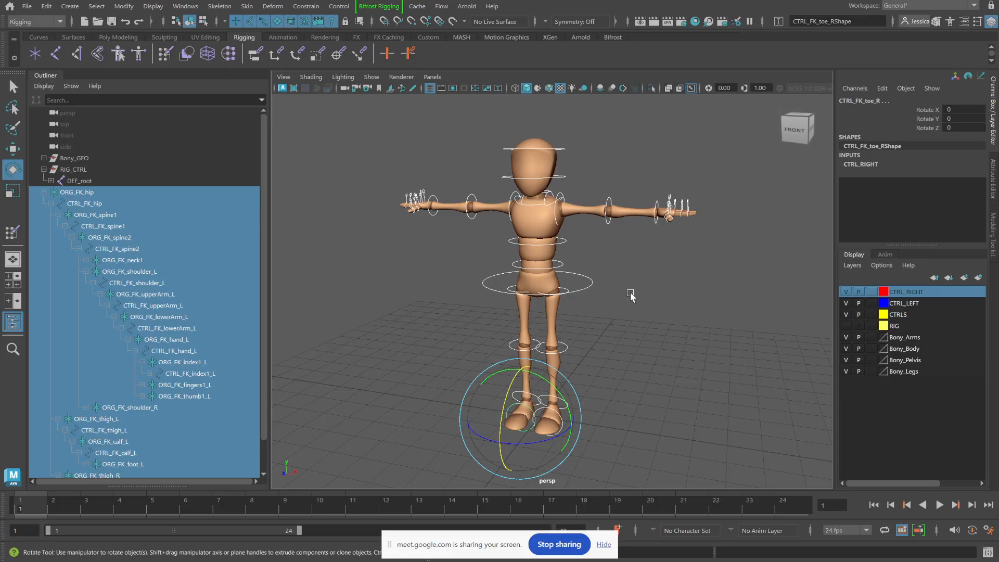
Step: Test CTRL_FK_hip by rotating it about -15 degrees in X, undo the rotations, and deselect the control
{"action": "left_click", "coordinate": [580, 278]}
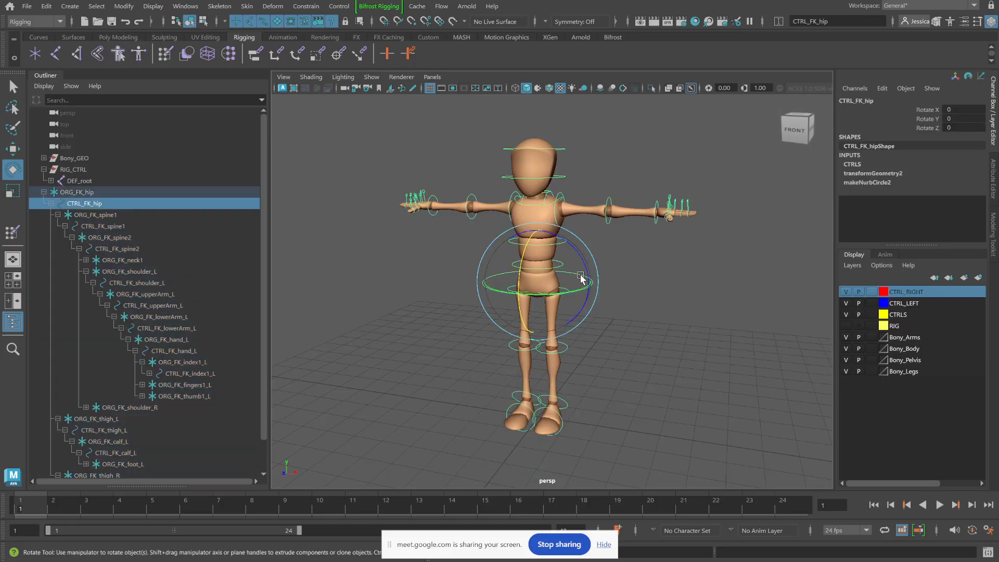
{"action": "mouse_move", "coordinate": [524, 272]}
{"action": "left_mouse_down"}
{"action": "mouse_move", "coordinate": [520, 298]}
{"action": "mouse_move", "coordinate": [542, 266]}
{"action": "left_mouse_up"}
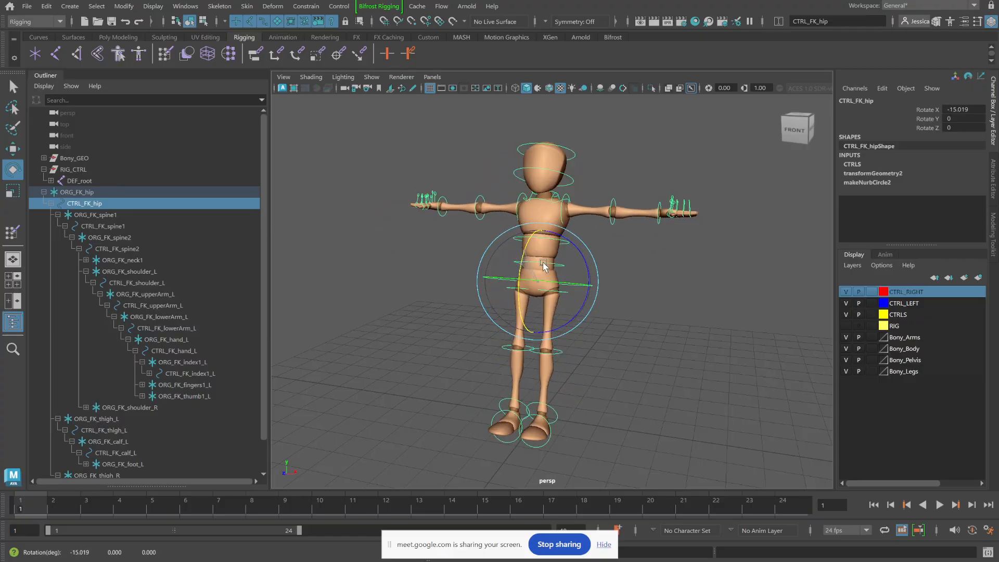
{"action": "key", "text": "ctrl+z"}
{"action": "key", "text": "ctrl+z"}
{"action": "key", "text": "ctrl+z"}
{"action": "key", "text": "ctrl+z"}
{"action": "key", "text": "ctrl+z"}
{"action": "key", "text": "ctrl+z"}
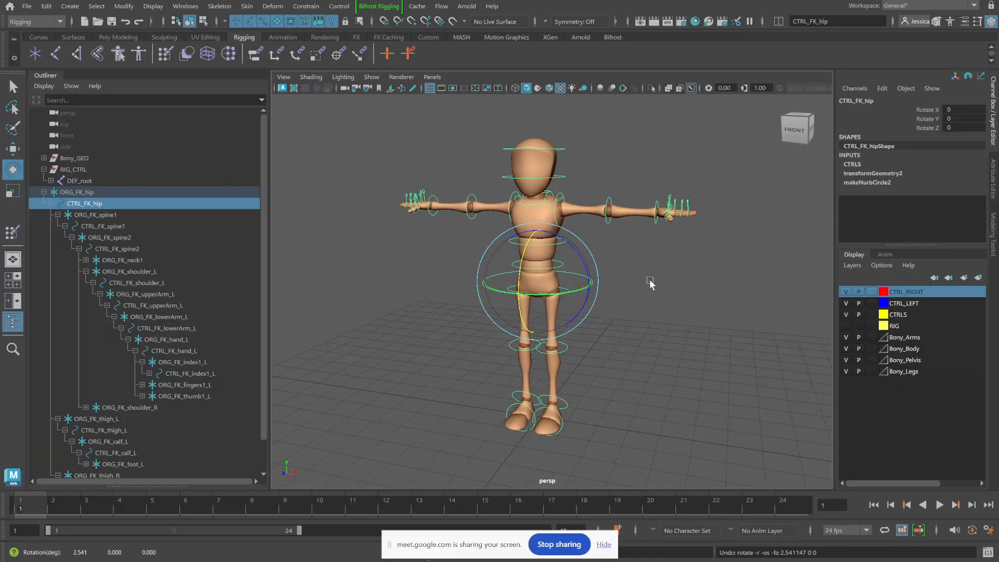
{"action": "left_click", "coordinate": [650, 282]}
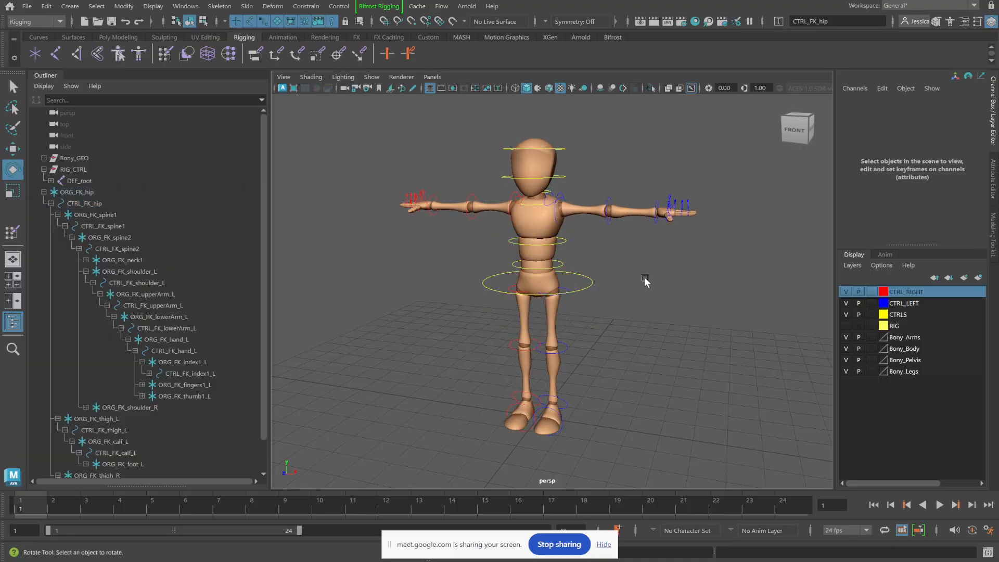
Step: Unlock the Translate X, Y and Z attributes of CTRL_FK_hip and activate the Move tool on it
{"action": "left_click", "coordinate": [586, 280]}
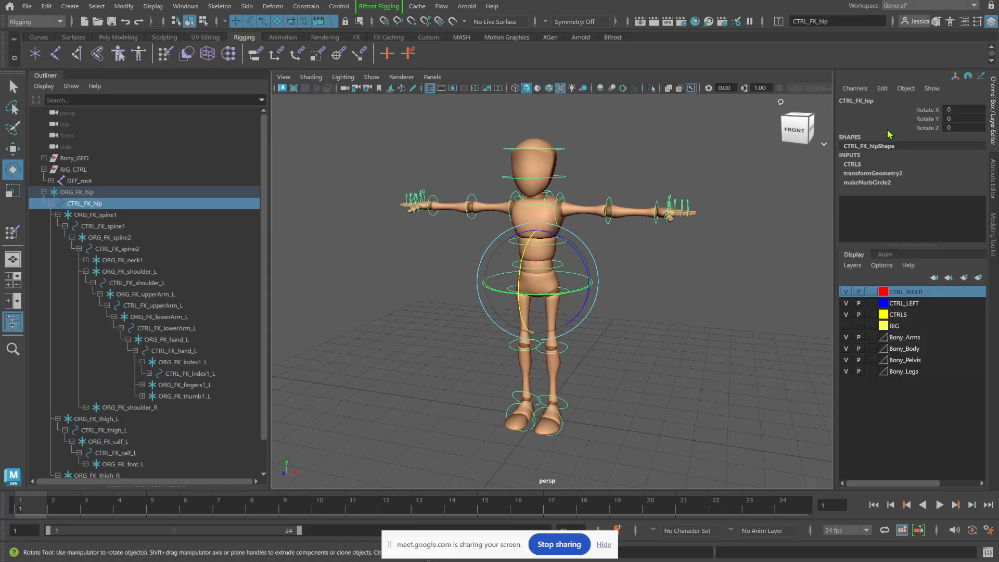
{"action": "left_click", "coordinate": [988, 171]}
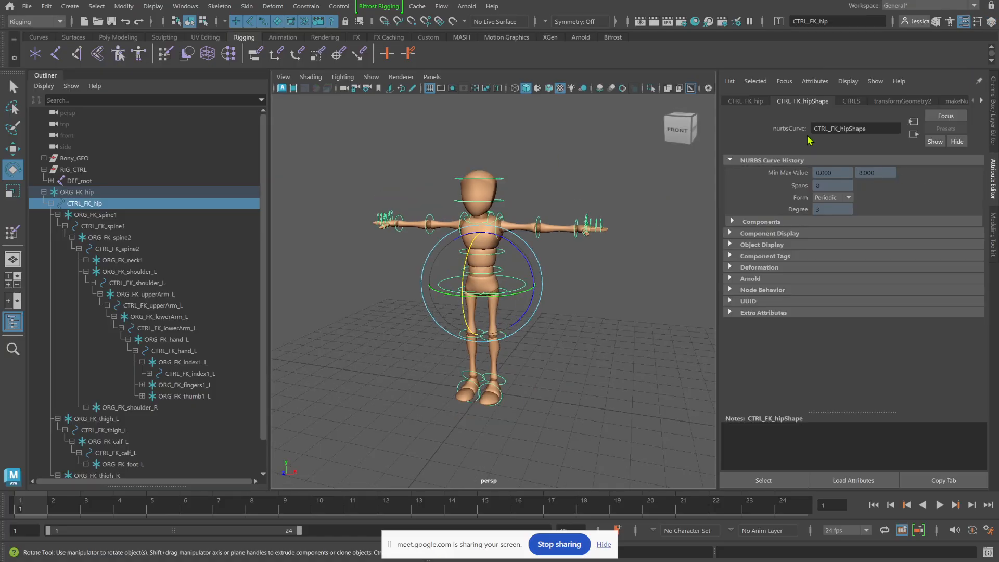
{"action": "left_click", "coordinate": [749, 102]}
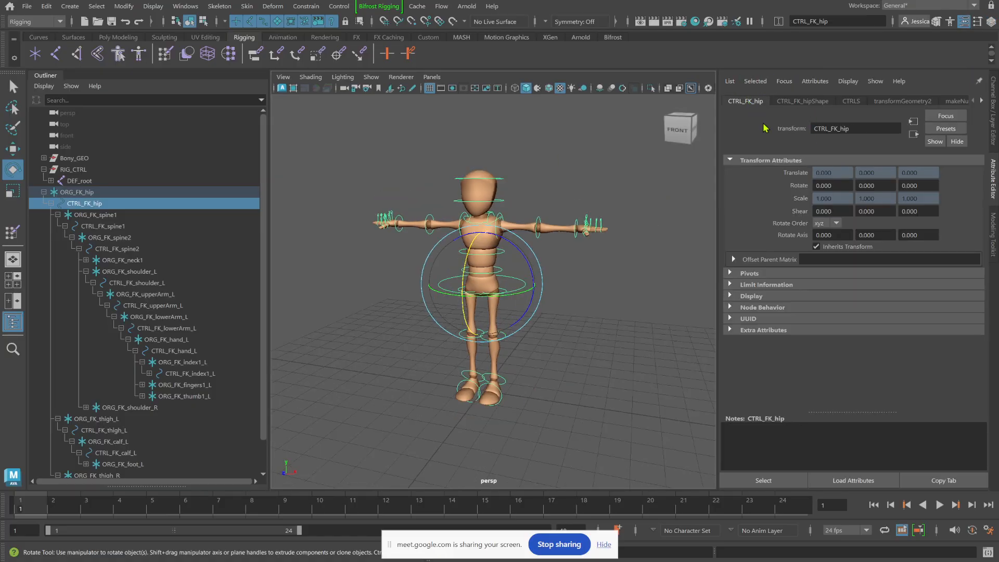
{"action": "right_click", "coordinate": [795, 172]}
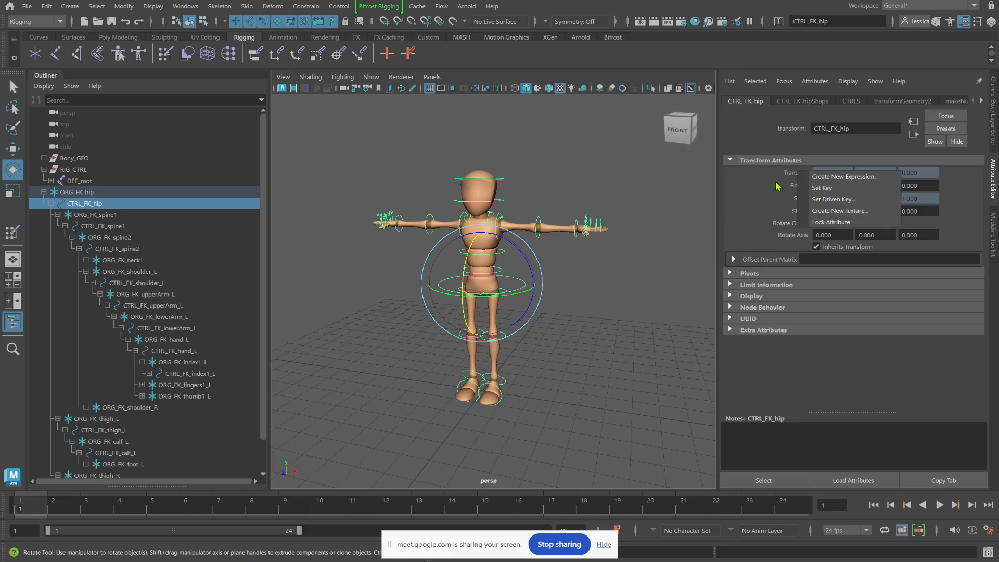
{"action": "left_click", "coordinate": [775, 182]}
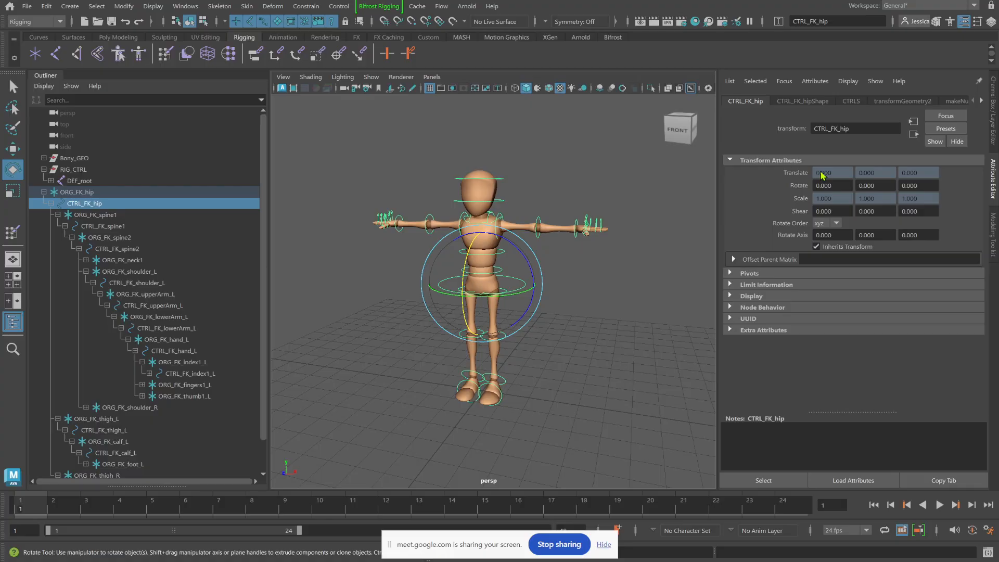
{"action": "right_click", "coordinate": [821, 171]}
{"action": "left_click", "coordinate": [847, 176]}
{"action": "right_click", "coordinate": [881, 177]}
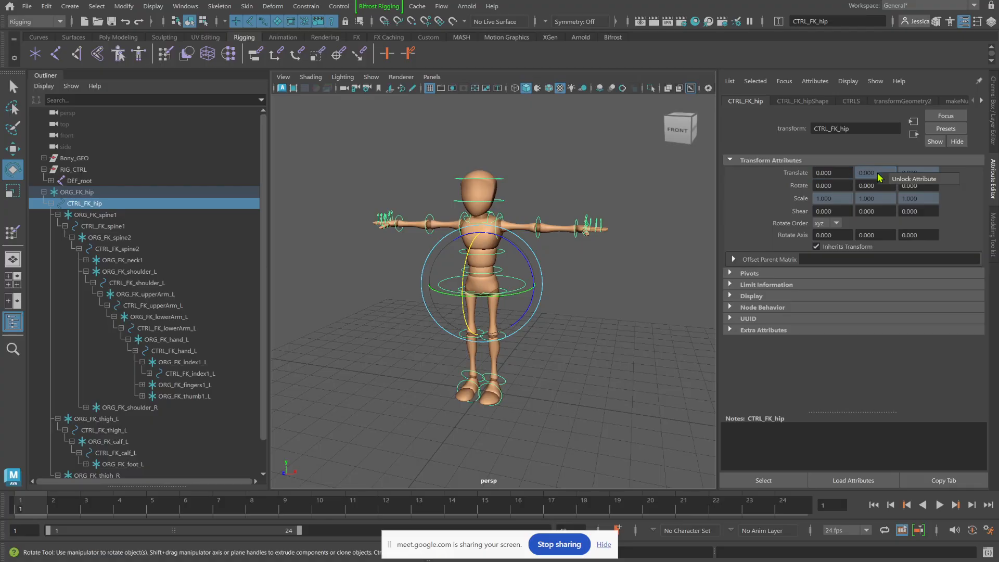
{"action": "left_click", "coordinate": [898, 182]}
{"action": "right_click", "coordinate": [914, 177]}
{"action": "left_click", "coordinate": [930, 182]}
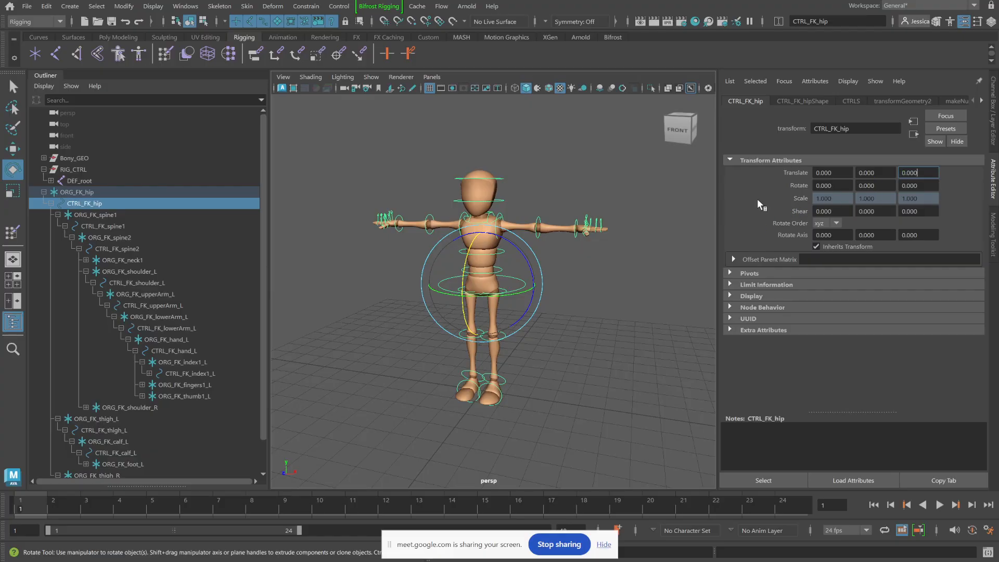
{"action": "key", "text": "w"}
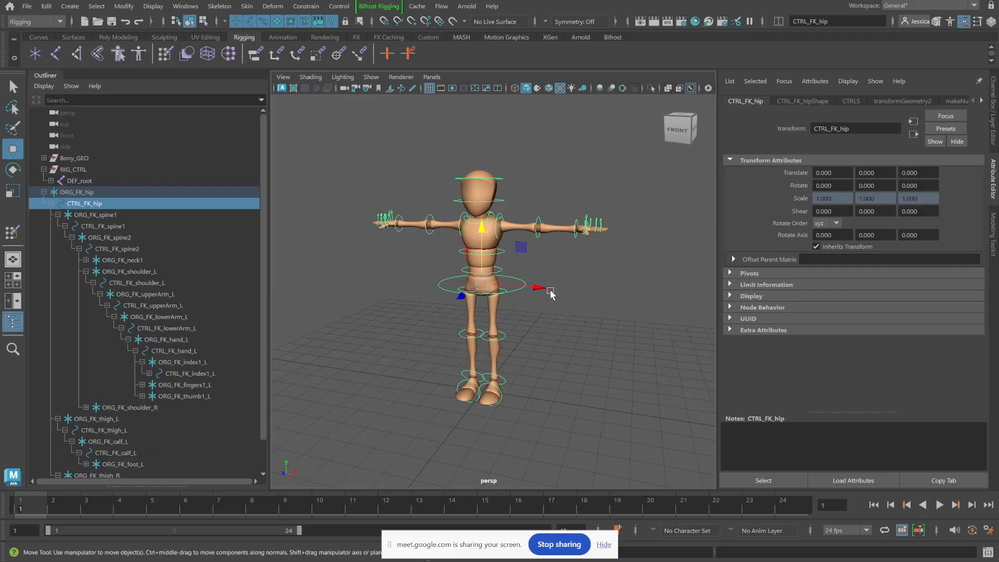
Step: Test CTRL_FK_hip by moving it about 0.886 in X, undo the move, show its channels and deselect it
{"action": "left_click_drag", "start_coordinate": [537, 298], "coordinate": [562, 298]}
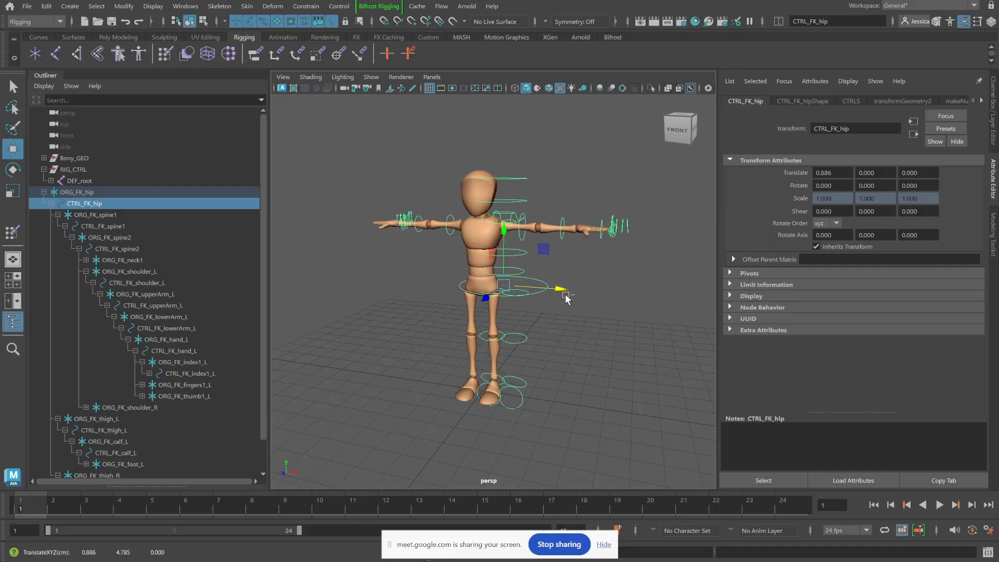
{"action": "key", "text": "ctrl+z"}
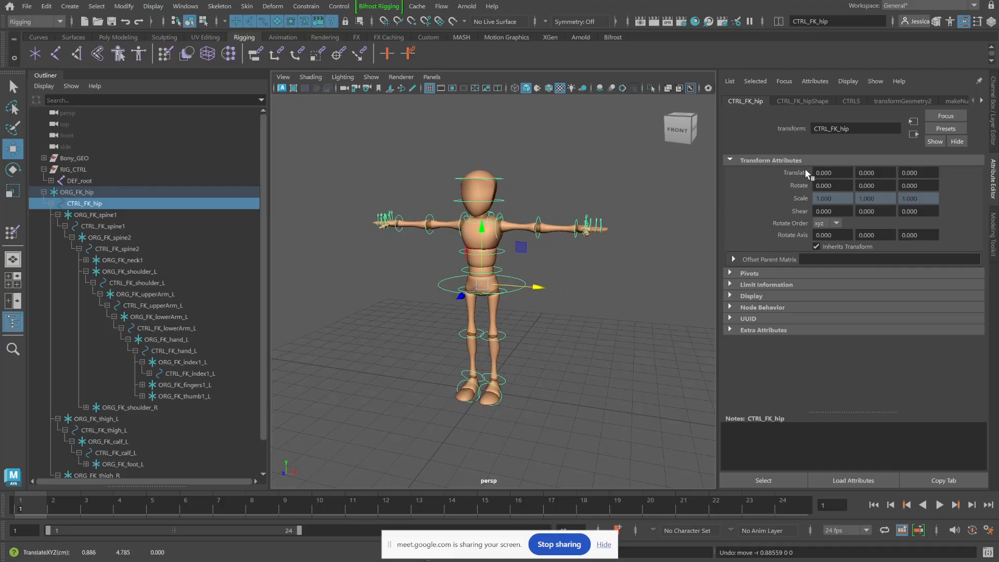
{"action": "left_click", "coordinate": [993, 107]}
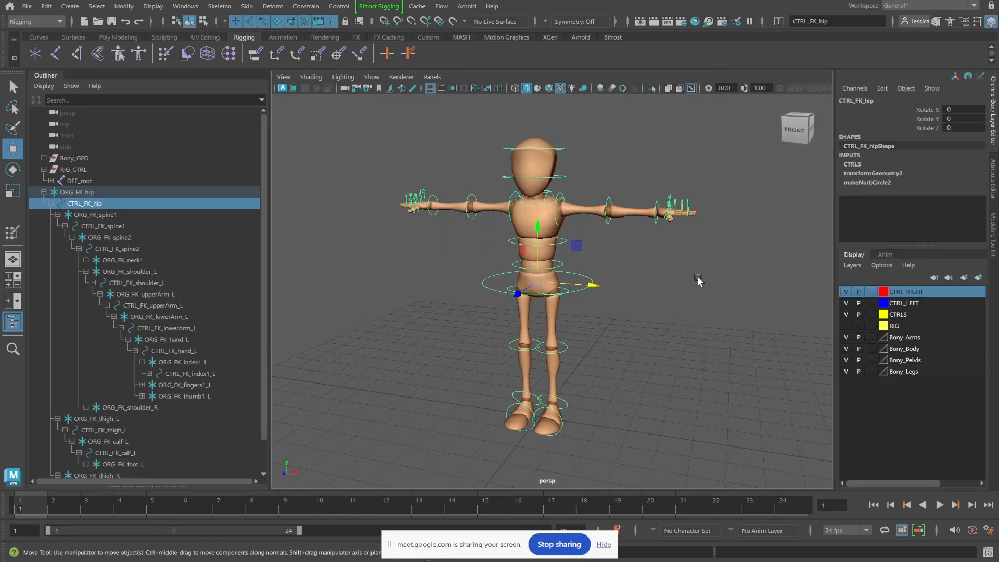
{"action": "left_click", "coordinate": [628, 270]}
{"action": "left_click", "coordinate": [585, 282]}
{"action": "left_click", "coordinate": [700, 256]}
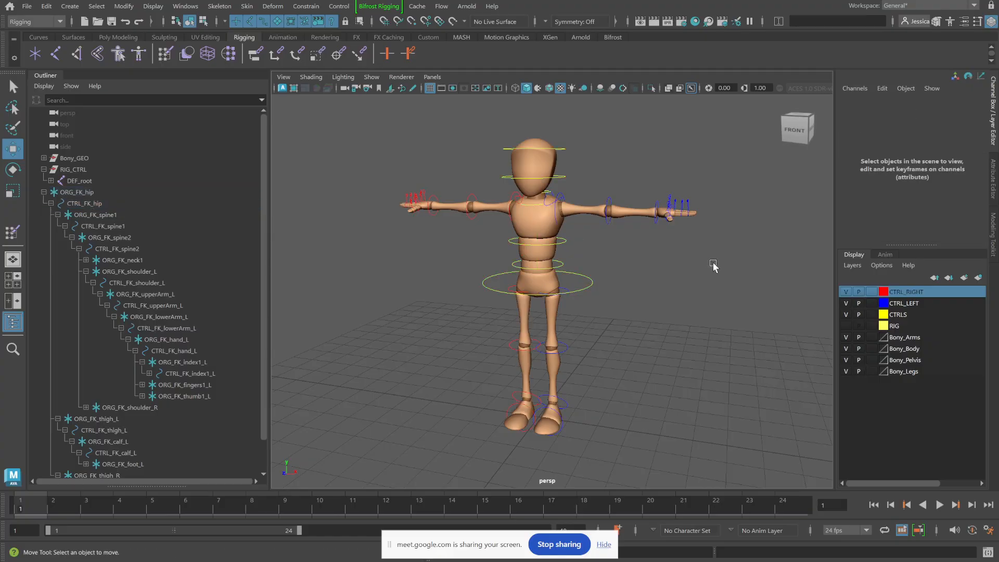
Step: Test CTRL_FK_hip by rotating it about its X axis, undo the rotation, and deselect the control
{"action": "left_click", "coordinate": [596, 285]}
{"action": "key", "text": "e"}
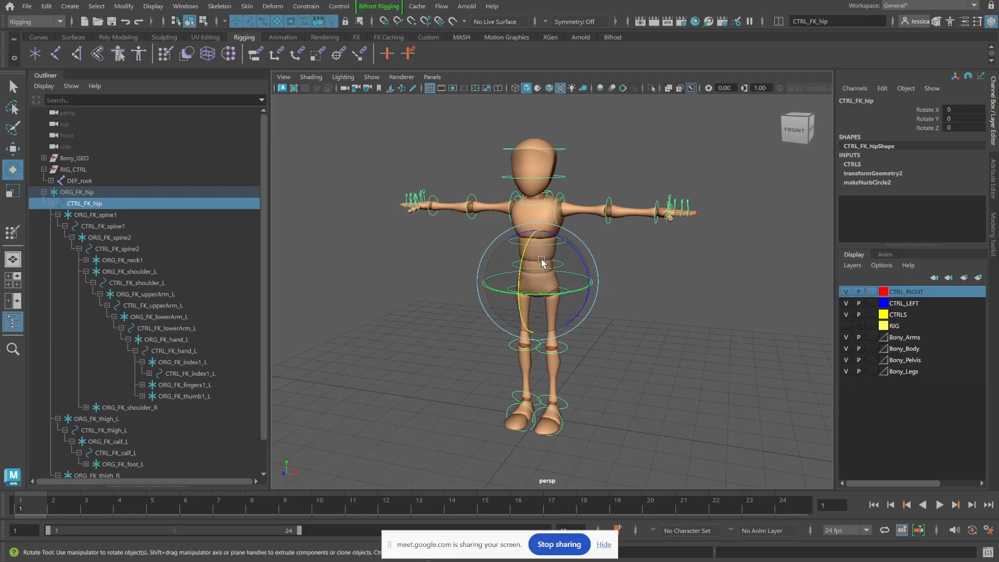
{"action": "left_click_drag", "start_coordinate": [523, 263], "coordinate": [538, 315]}
{"action": "key", "text": "ctrl+z"}
{"action": "left_click", "coordinate": [687, 264]}
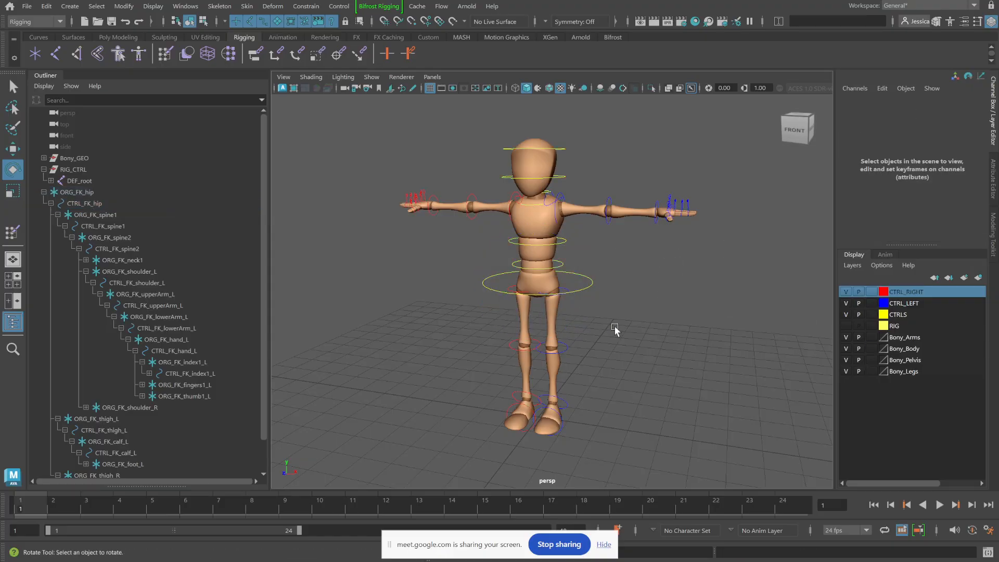
Step: Make the RIG layer visible and inspect the root joint between the character's feet
{"action": "left_click_drag", "start_coordinate": [615, 330], "coordinate": [710, 295], "text": "alt"}
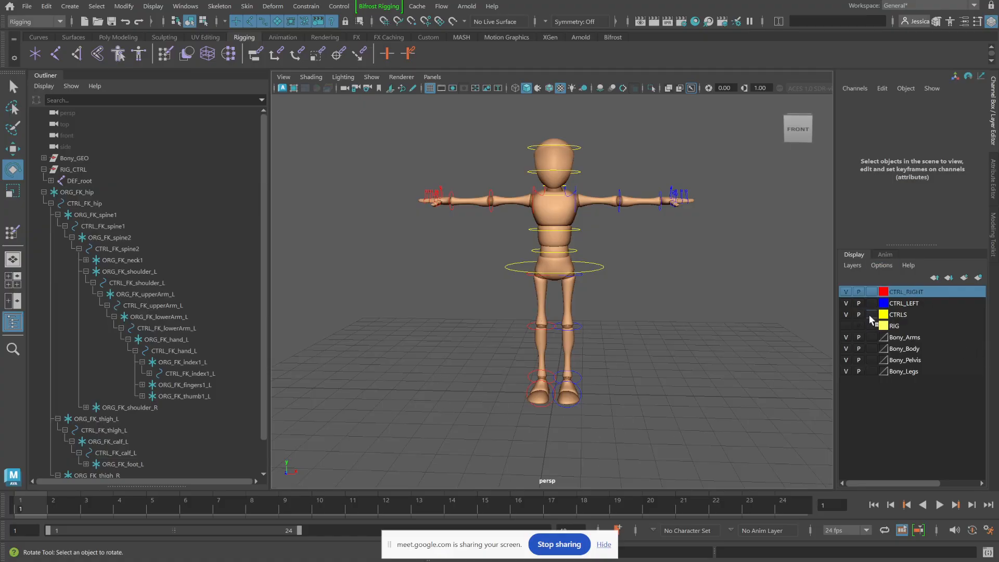
{"action": "left_click", "coordinate": [845, 326]}
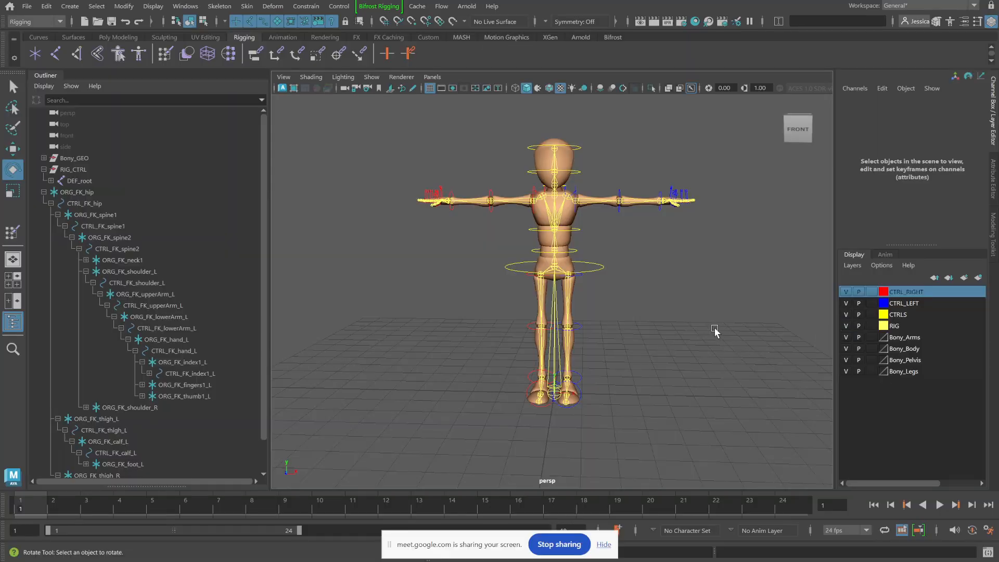
{"action": "left_click_drag", "start_coordinate": [715, 329], "coordinate": [689, 345], "text": "alt"}
{"action": "right_click_drag", "start_coordinate": [688, 345], "coordinate": [700, 343], "text": "alt"}
{"action": "middle_click_drag", "start_coordinate": [699, 343], "coordinate": [657, 251], "text": "alt"}
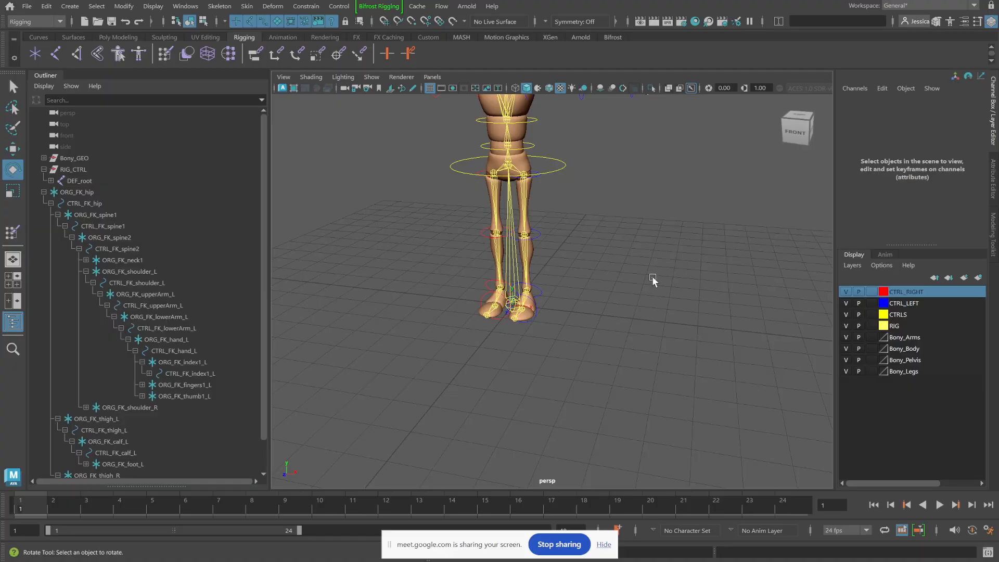
{"action": "right_click_drag", "start_coordinate": [460, 268], "coordinate": [632, 336], "text": "alt"}
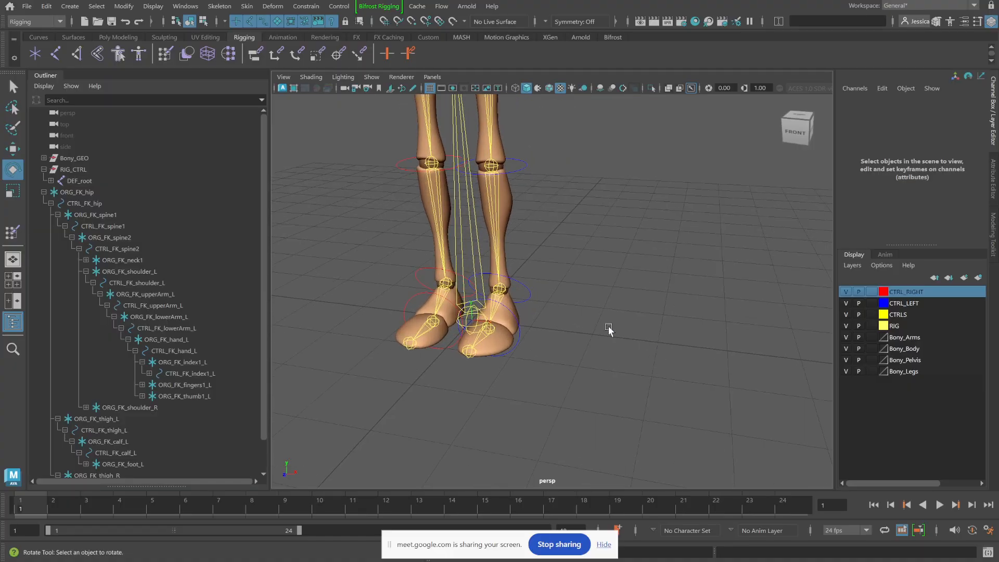
{"action": "left_click_drag", "start_coordinate": [609, 330], "coordinate": [575, 308], "text": "alt"}
{"action": "right_click_drag", "start_coordinate": [574, 307], "coordinate": [514, 246], "text": "alt"}
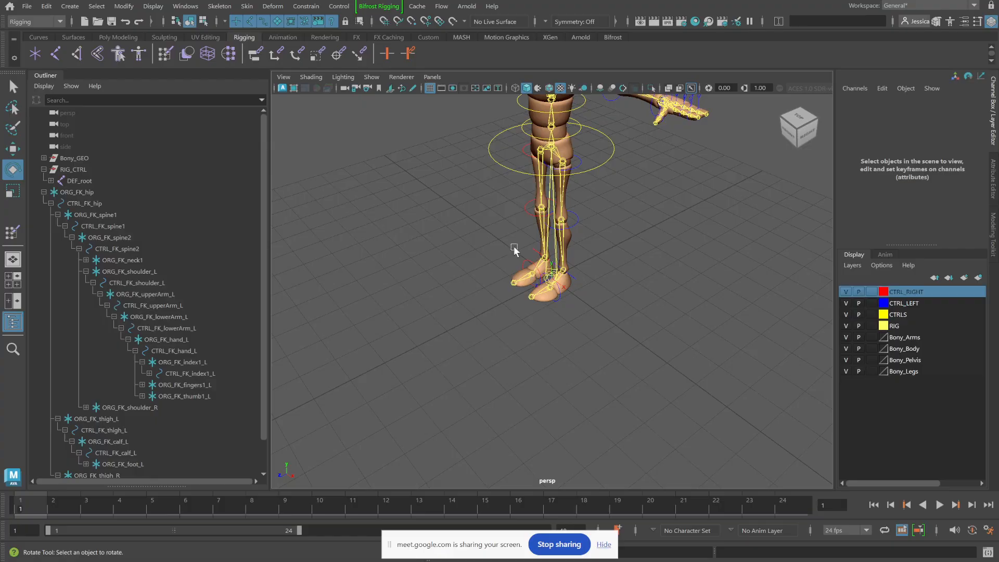
Step: Create a NURBS circle at the origin around the feet and scale it uniformly to about 3.714
{"action": "left_click", "coordinate": [39, 38]}
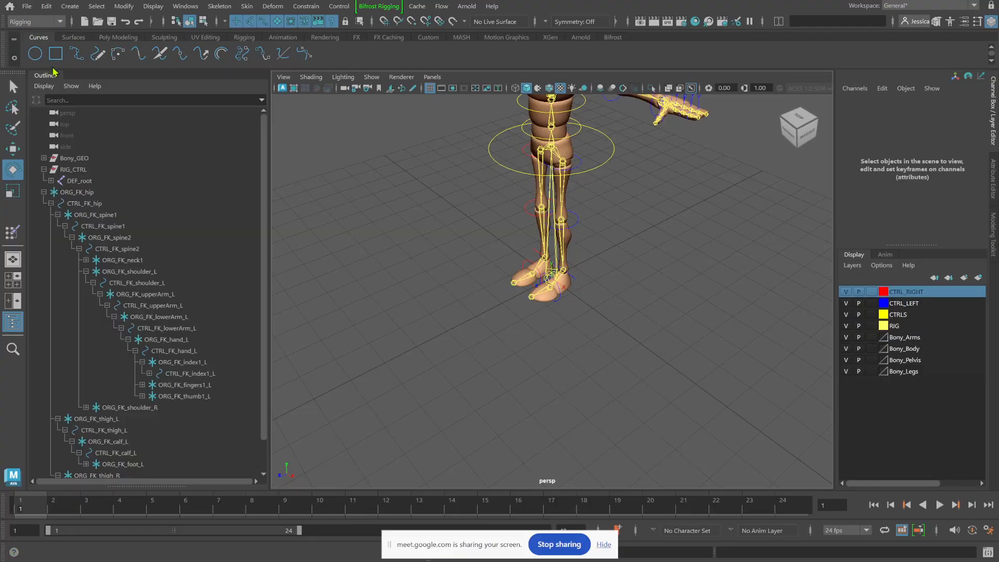
{"action": "left_click", "coordinate": [35, 53]}
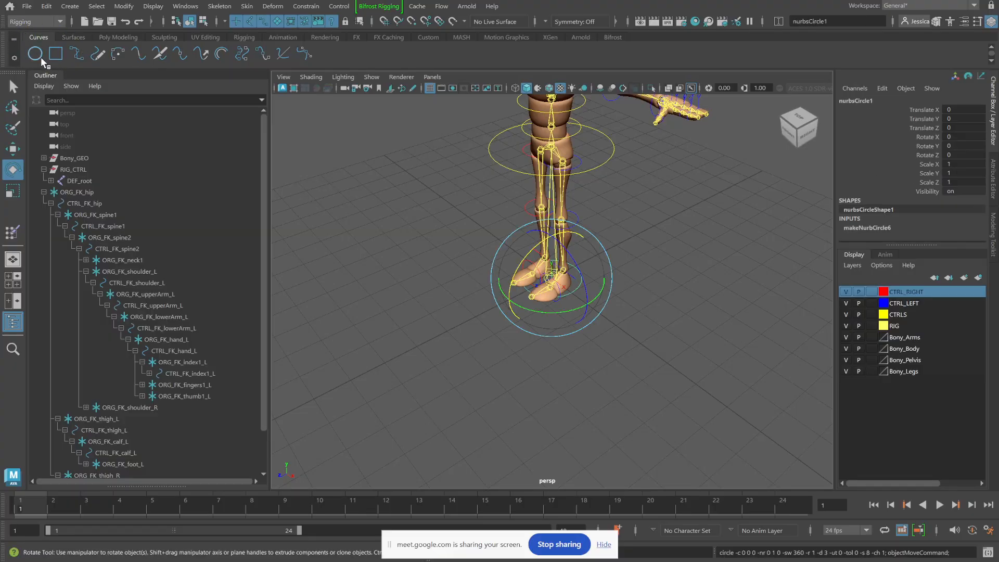
{"action": "key", "text": "r"}
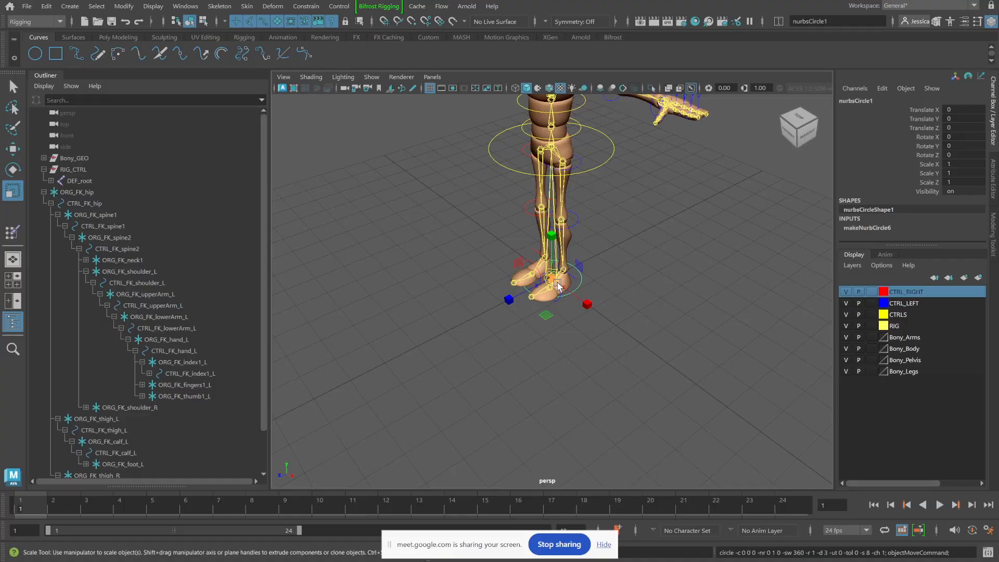
{"action": "left_click_drag", "start_coordinate": [558, 285], "coordinate": [680, 284]}
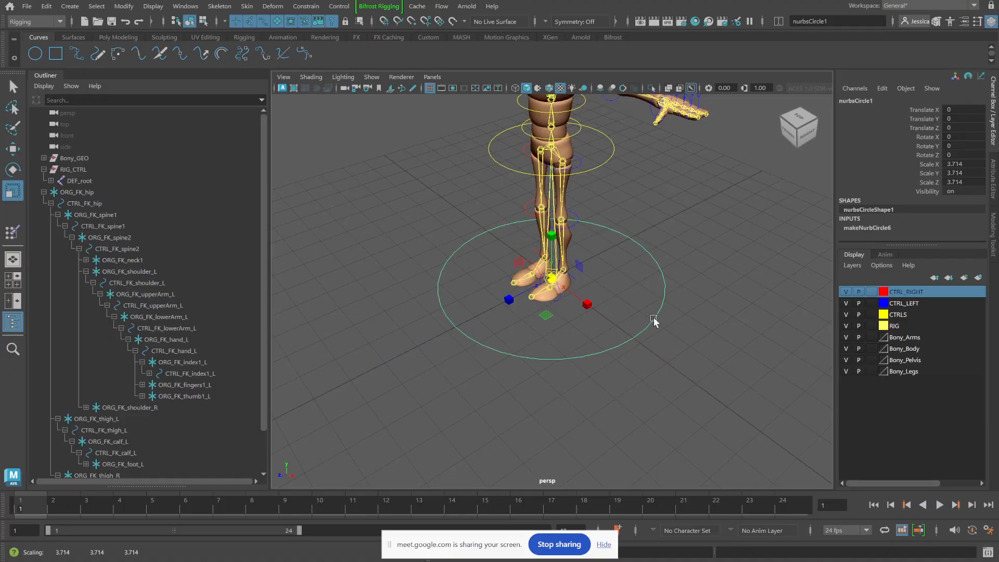
Step: Freeze the transformations of the new circle around the feet
{"action": "left_click_drag", "start_coordinate": [654, 318], "coordinate": [631, 350], "text": "alt"}
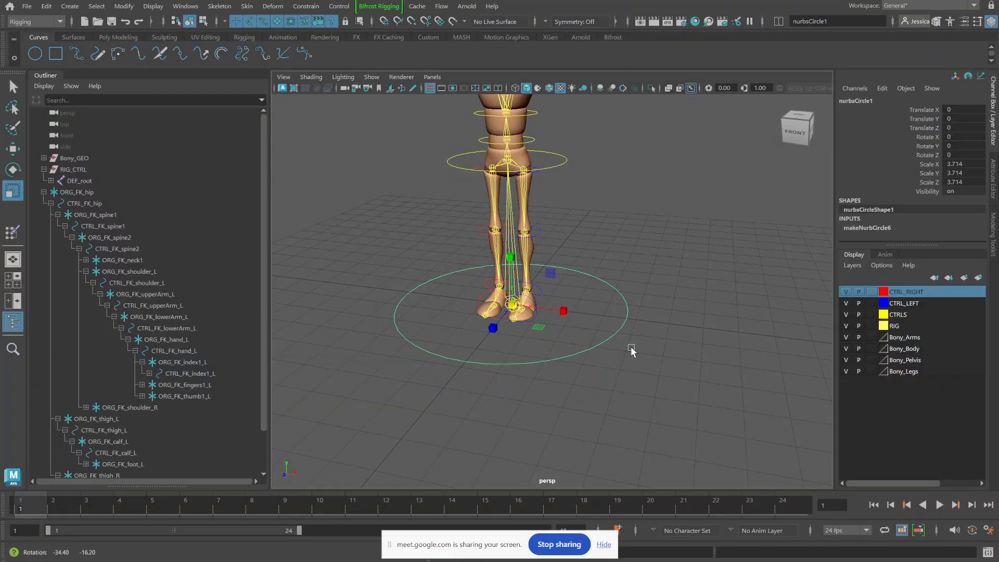
{"action": "scroll", "coordinate": [546, 319], "scroll_direction": "up", "scroll_amount": 5}
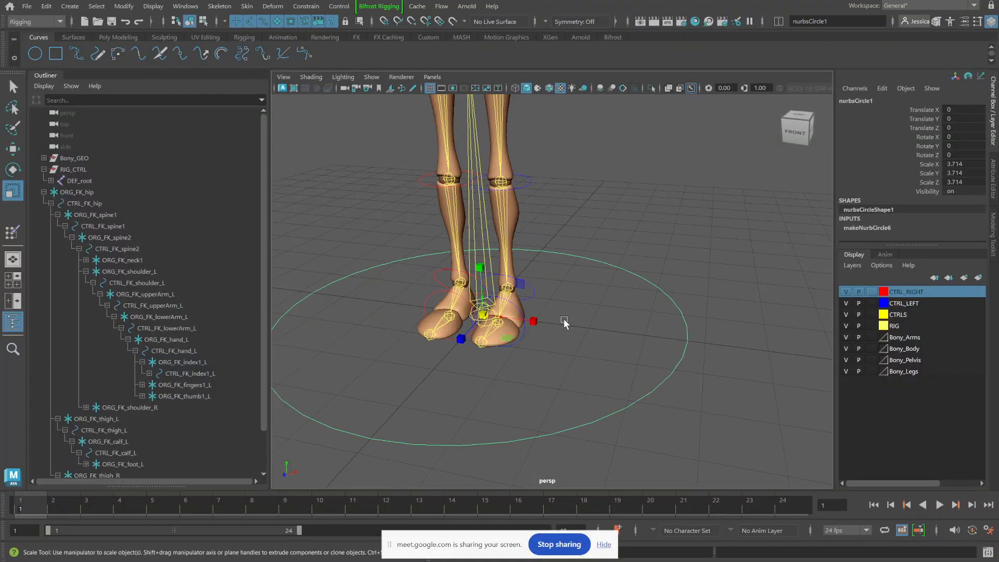
{"action": "scroll", "coordinate": [497, 359], "scroll_direction": "down", "scroll_amount": 1}
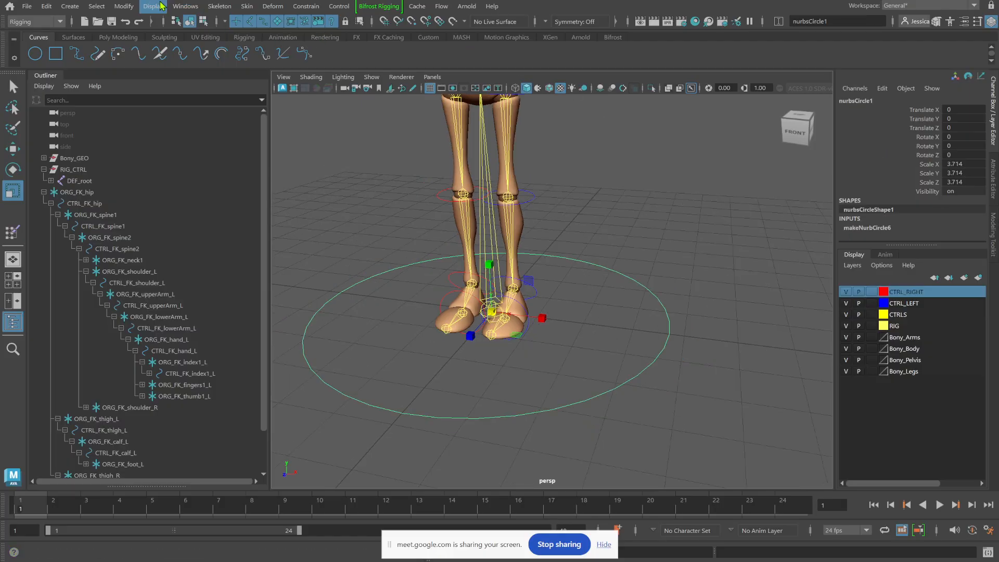
{"action": "left_click", "coordinate": [124, 6]}
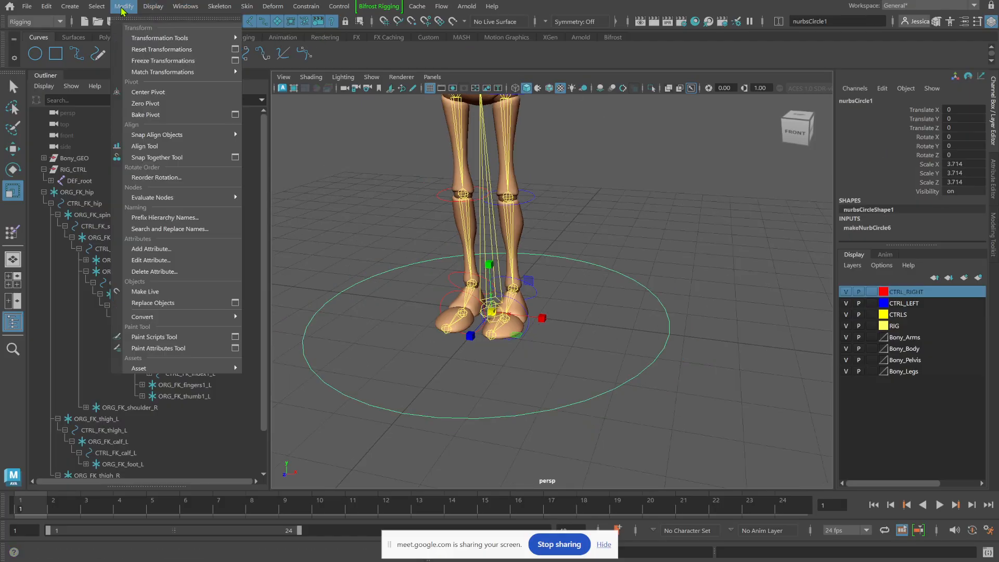
{"action": "left_click", "coordinate": [163, 61]}
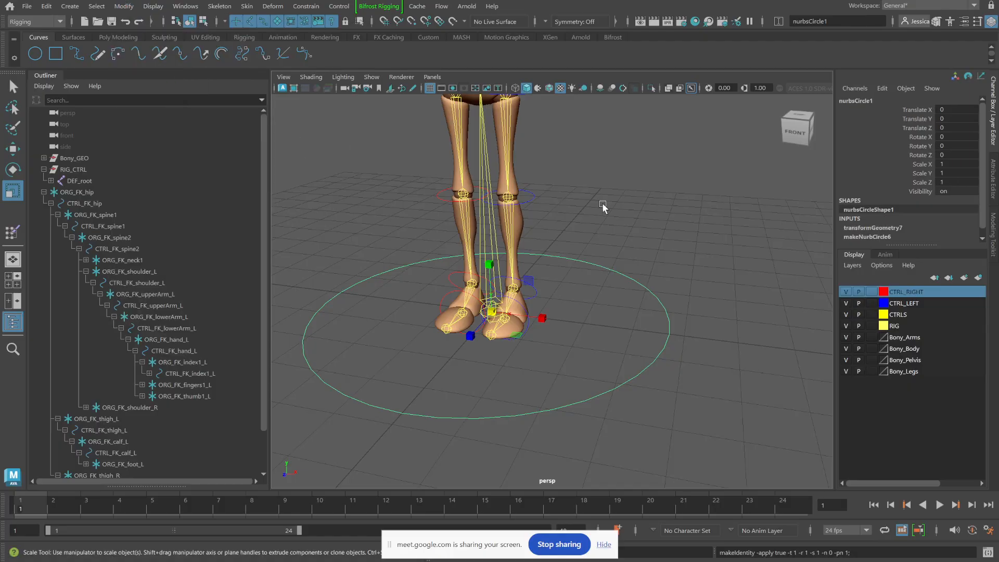
{"action": "left_click", "coordinate": [650, 260]}
{"action": "left_click", "coordinate": [641, 287]}
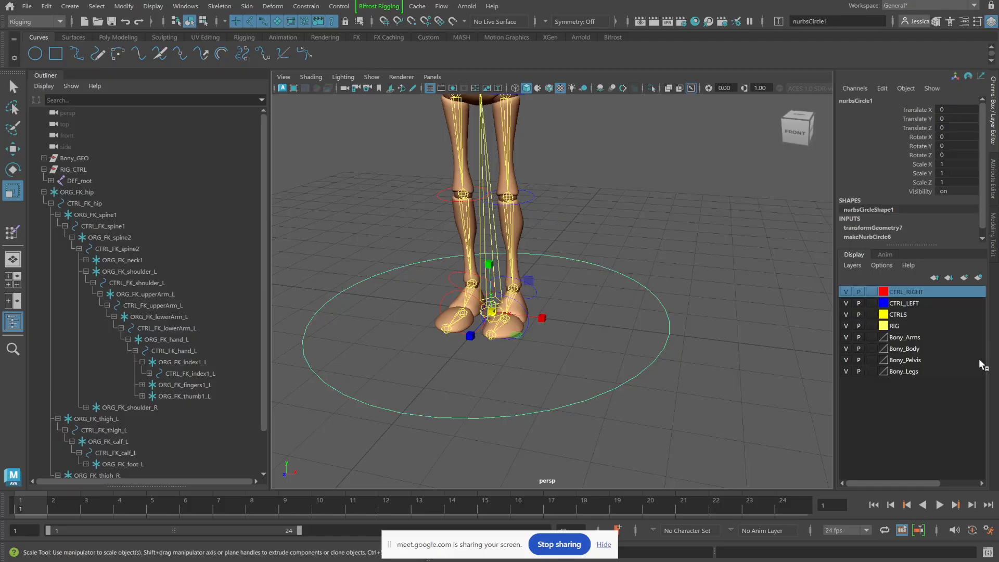
Step: Assign the circle to a new display layer named CTRL_global with a bright green colour, and deselect the circle
{"action": "left_click", "coordinate": [978, 279]}
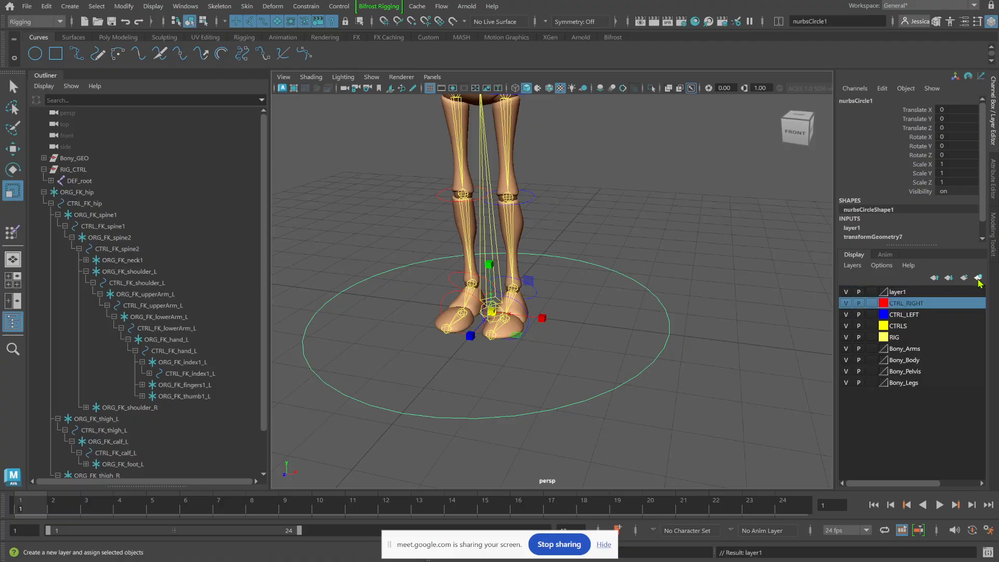
{"action": "left_click", "coordinate": [901, 292]}
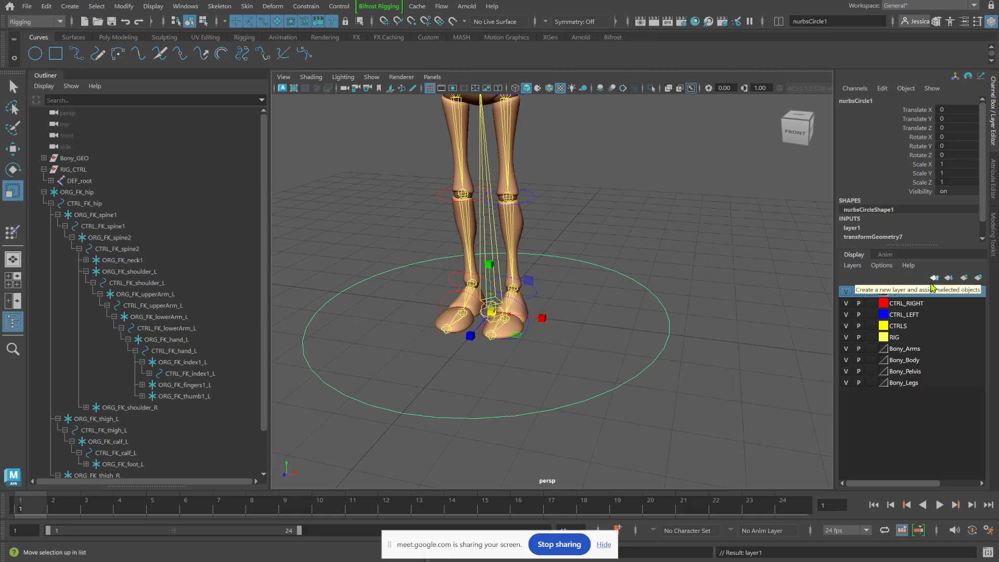
{"action": "double_click", "coordinate": [910, 295]}
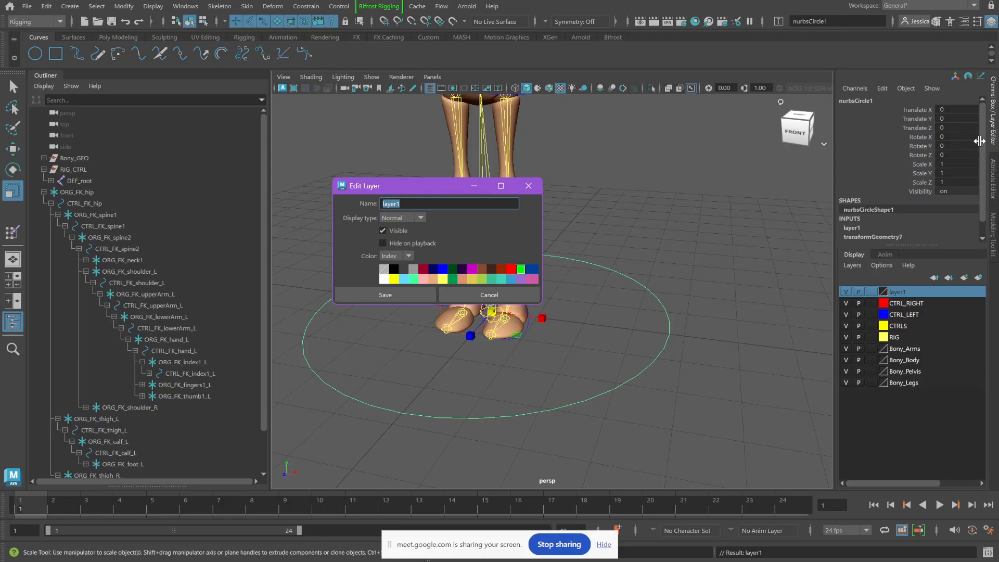
{"action": "type", "text": "CTRL_global"}
{"action": "left_click", "coordinate": [373, 299]}
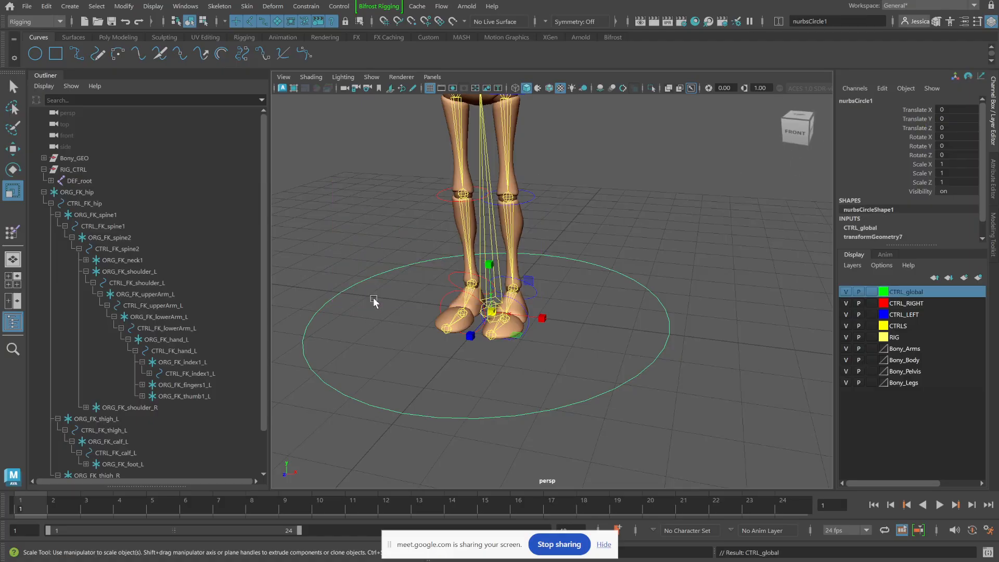
{"action": "left_click", "coordinate": [692, 236]}
Step: Create a locator at the origin, in the centre of the green circle
{"action": "scroll", "coordinate": [684, 260], "scroll_direction": "down", "scroll_amount": 3}
{"action": "scroll", "coordinate": [682, 279], "scroll_direction": "down", "scroll_amount": 2}
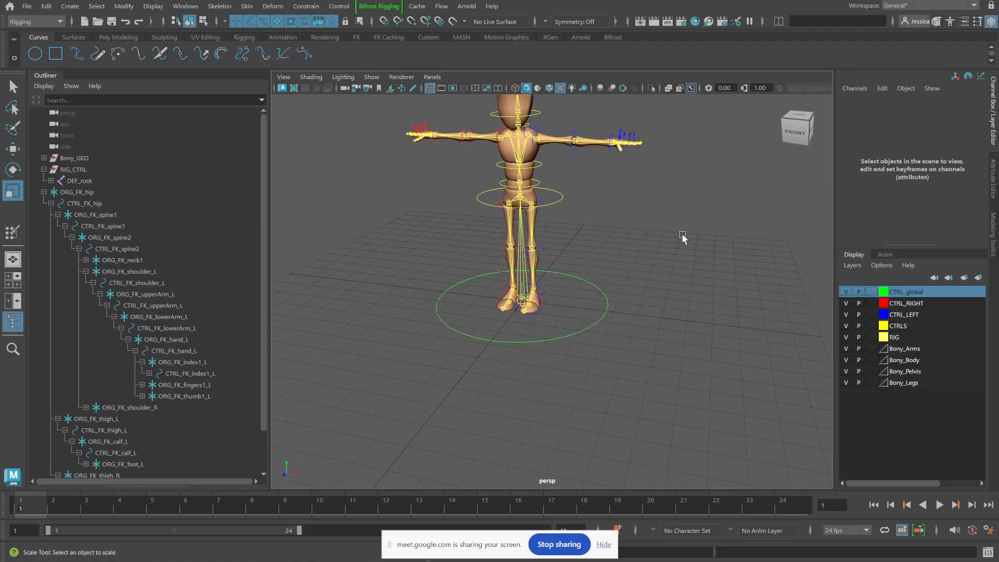
{"action": "left_click_drag", "start_coordinate": [648, 237], "coordinate": [598, 266], "text": "alt"}
{"action": "scroll", "coordinate": [629, 294], "scroll_direction": "up", "scroll_amount": 5}
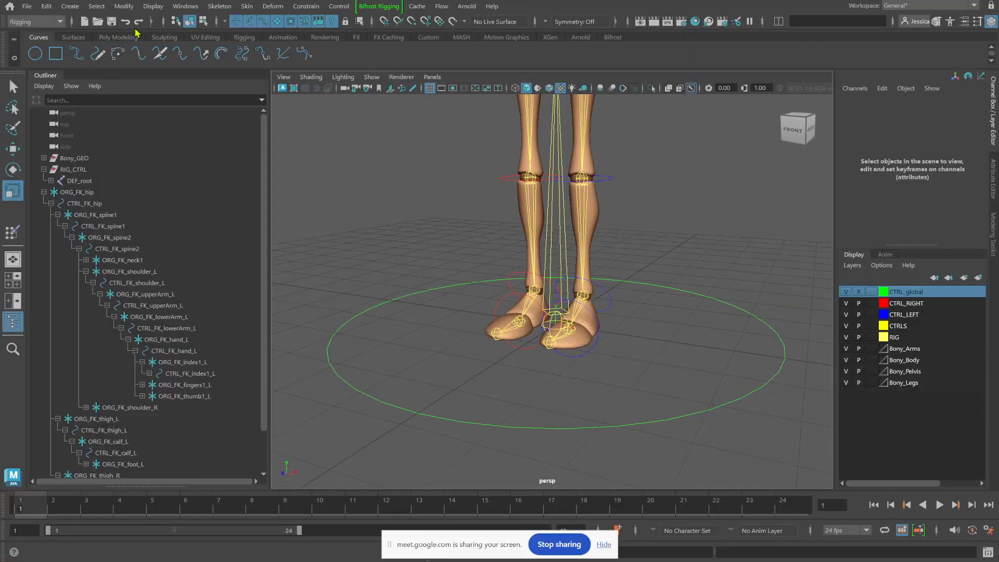
{"action": "left_click", "coordinate": [242, 38]}
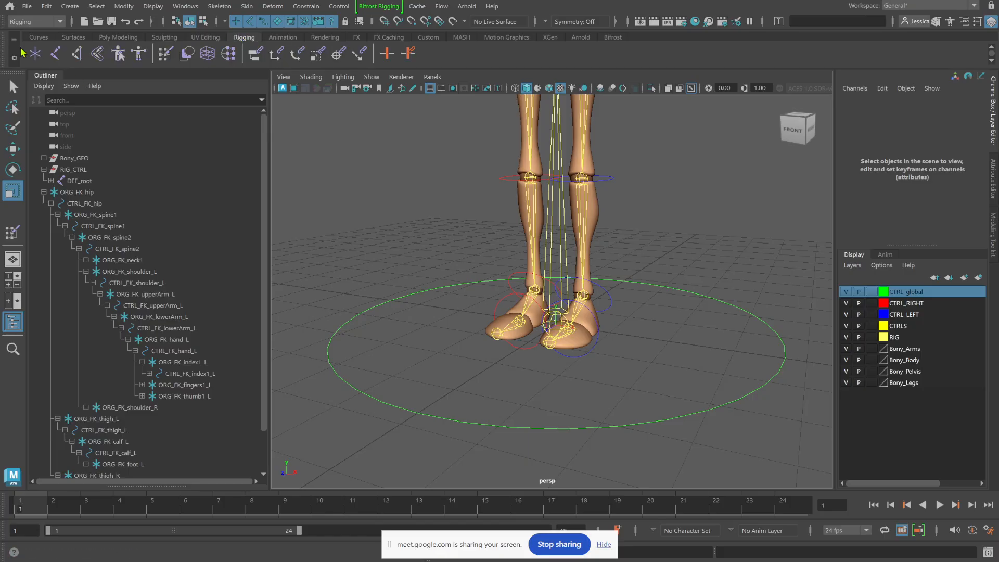
{"action": "left_click", "coordinate": [37, 54]}
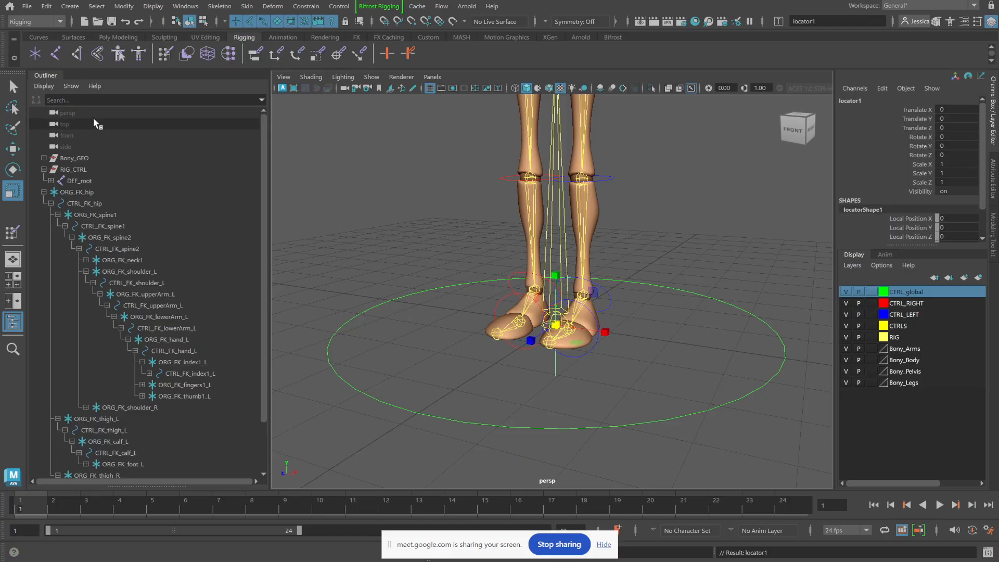
Step: Rename nurbsCircle1 as CTRL_global
{"action": "left_click_drag", "start_coordinate": [424, 312], "coordinate": [420, 282], "text": "alt"}
{"action": "scroll", "coordinate": [130, 400], "scroll_direction": "down", "scroll_amount": 2}
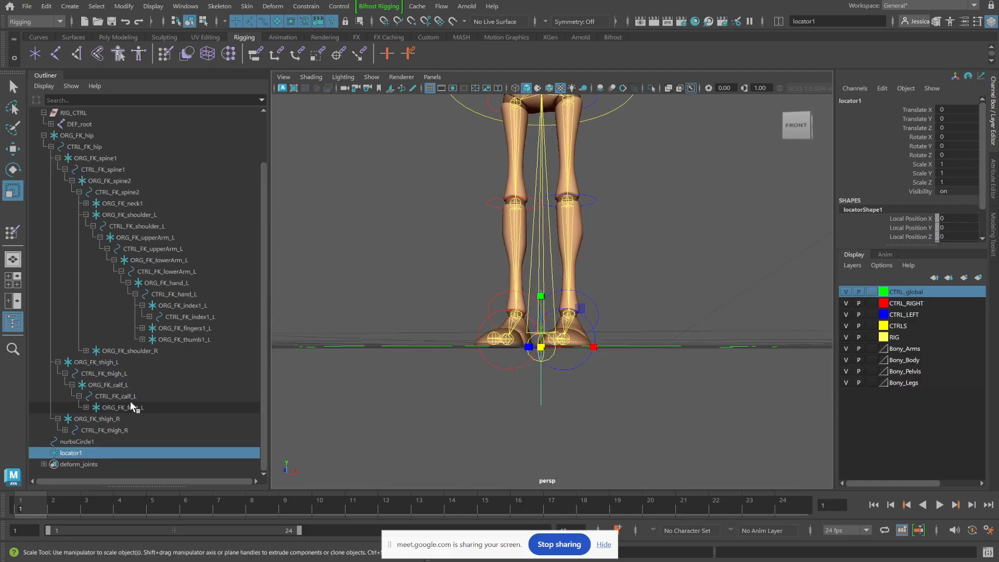
{"action": "middle_click_drag", "start_coordinate": [70, 453], "coordinate": [75, 442]}
{"action": "left_click", "coordinate": [75, 442]}
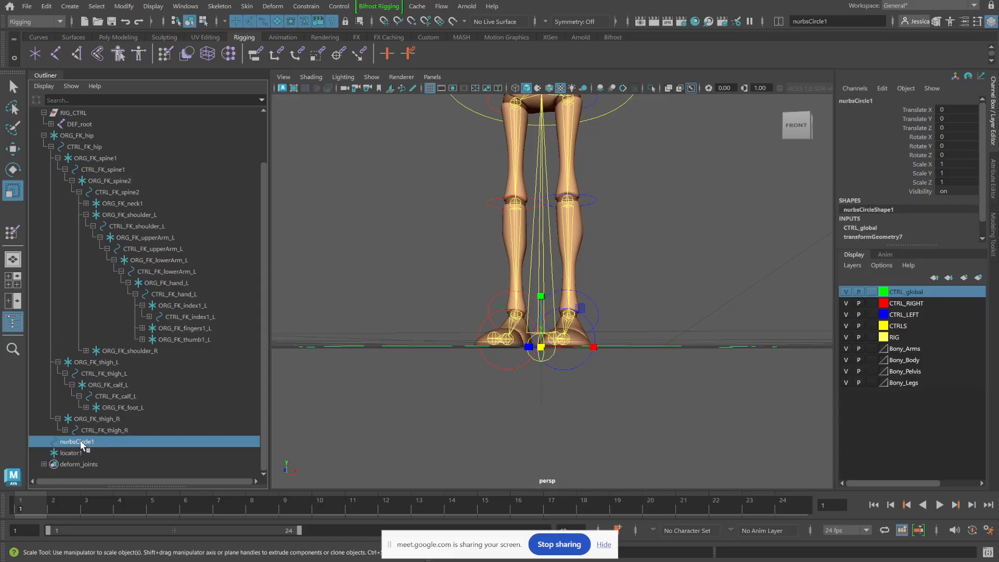
{"action": "double_click", "coordinate": [78, 442]}
{"action": "type", "text": "c"}
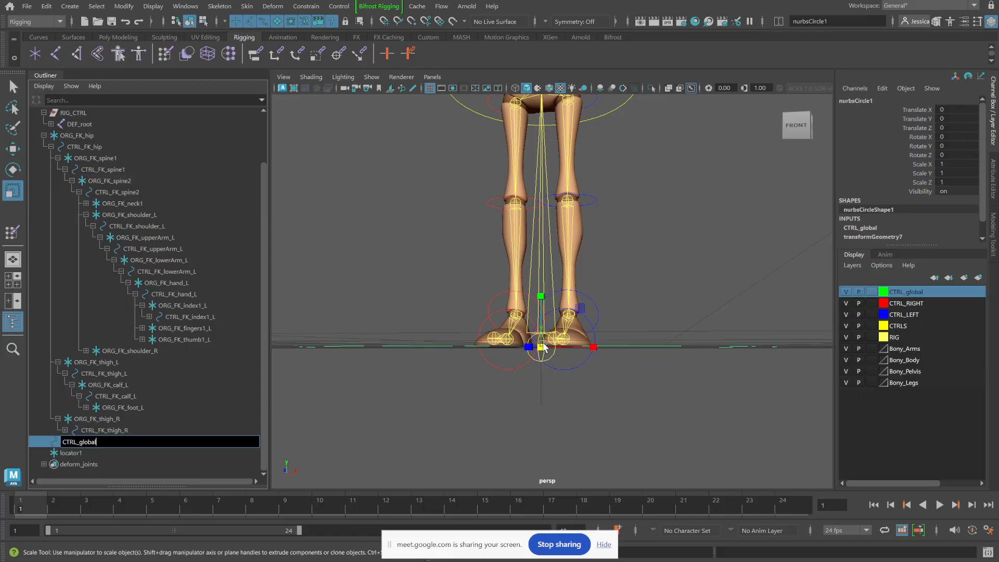
{"action": "type", "text": "TRL_global"}
{"action": "key", "text": "Return"}
Step: Rename locator1 as ORG_global and parent the CTRL_global1 circle under it
{"action": "scroll", "coordinate": [120, 386], "scroll_direction": "up", "scroll_amount": 2}
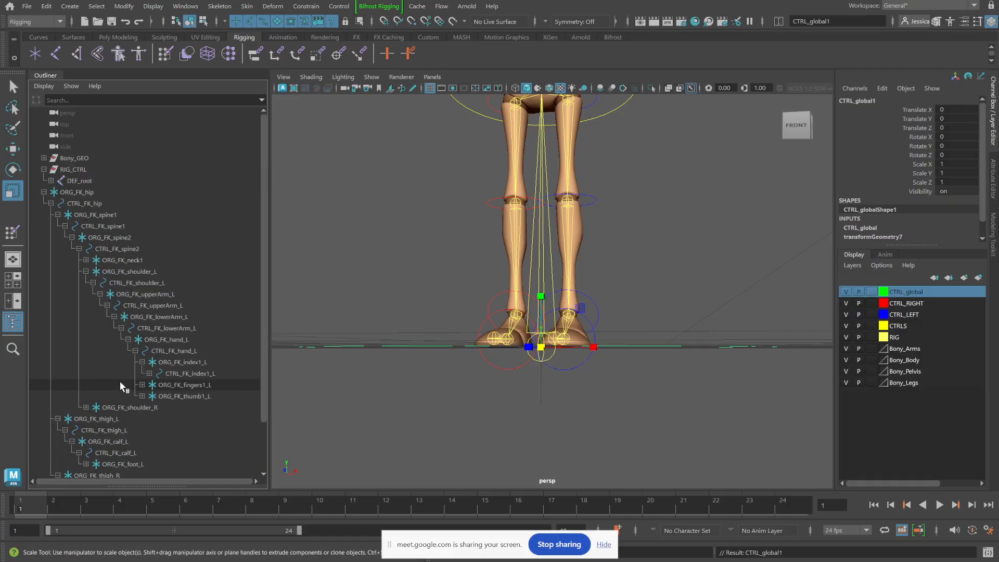
{"action": "scroll", "coordinate": [120, 384], "scroll_direction": "down", "scroll_amount": 2}
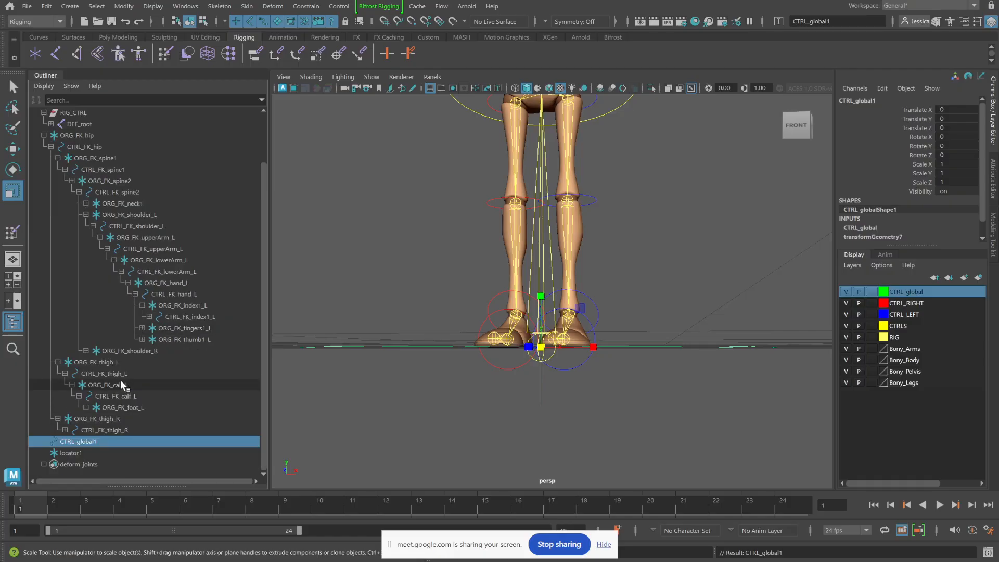
{"action": "double_click", "coordinate": [80, 452]}
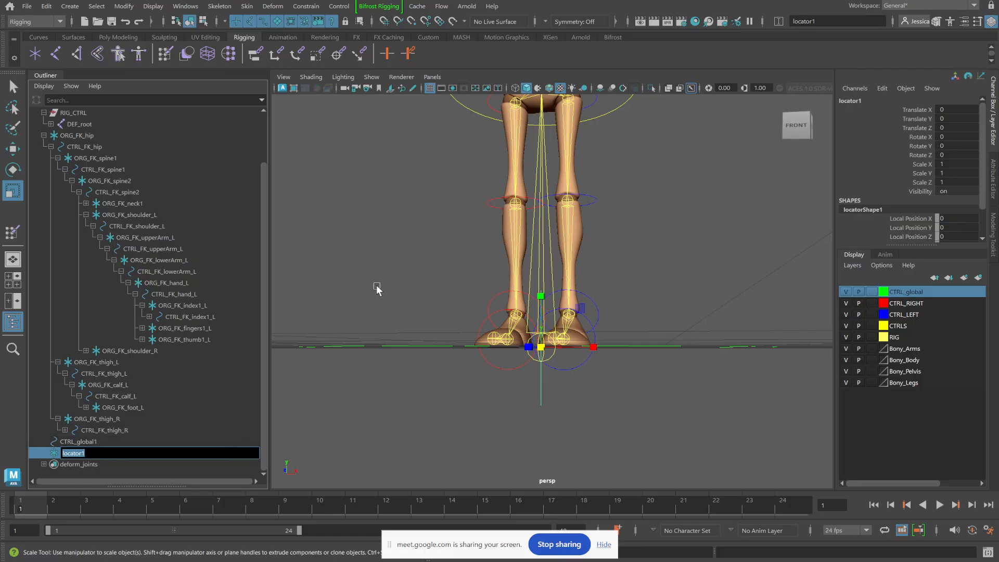
{"action": "type", "text": "ORG_global"}
{"action": "key", "text": "Return"}
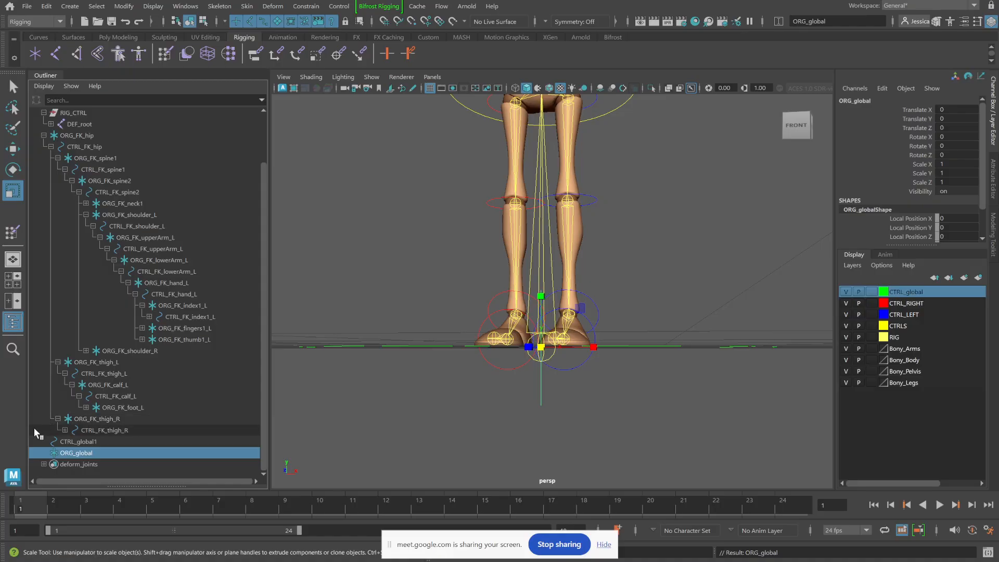
{"action": "left_click", "coordinate": [76, 441]}
{"action": "left_click_drag", "start_coordinate": [73, 445], "coordinate": [74, 452]}
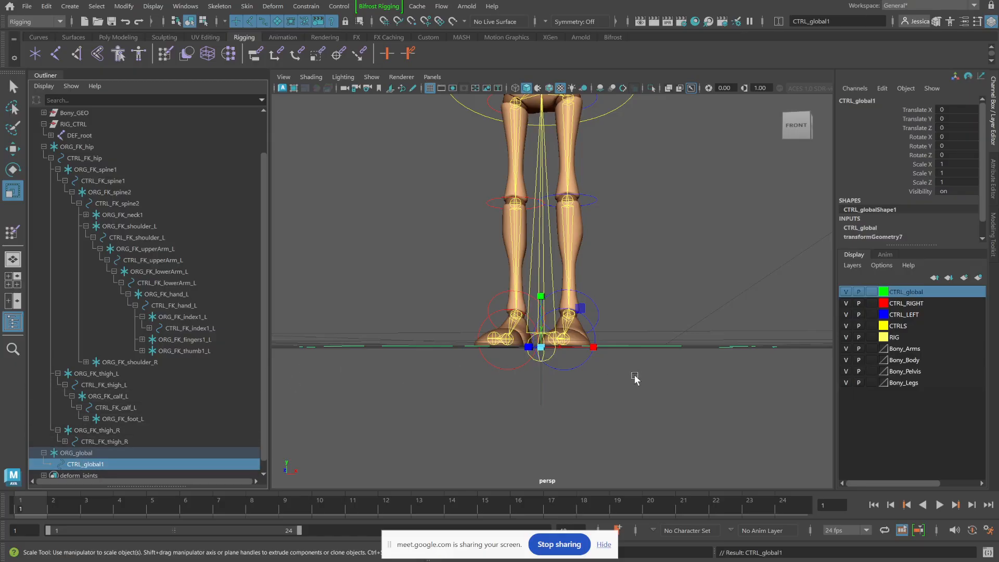
Step: Set up the Connection Editor with CTRL_global1 as the source and the DEF_root joint as the destination
{"action": "left_click_drag", "start_coordinate": [636, 358], "coordinate": [602, 373], "text": "alt"}
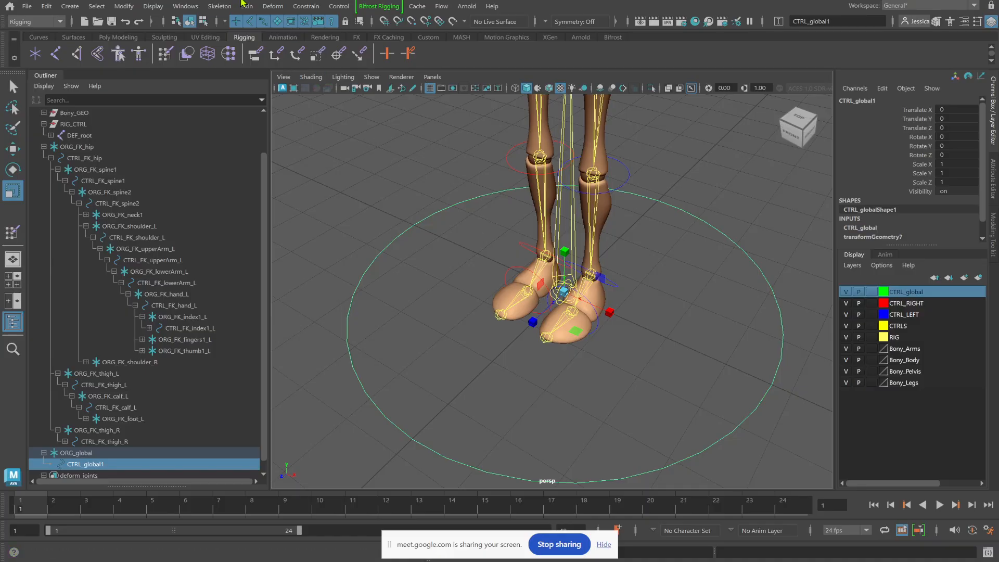
{"action": "left_click", "coordinate": [186, 7]}
{"action": "mouse_move", "coordinate": [272, 65]}
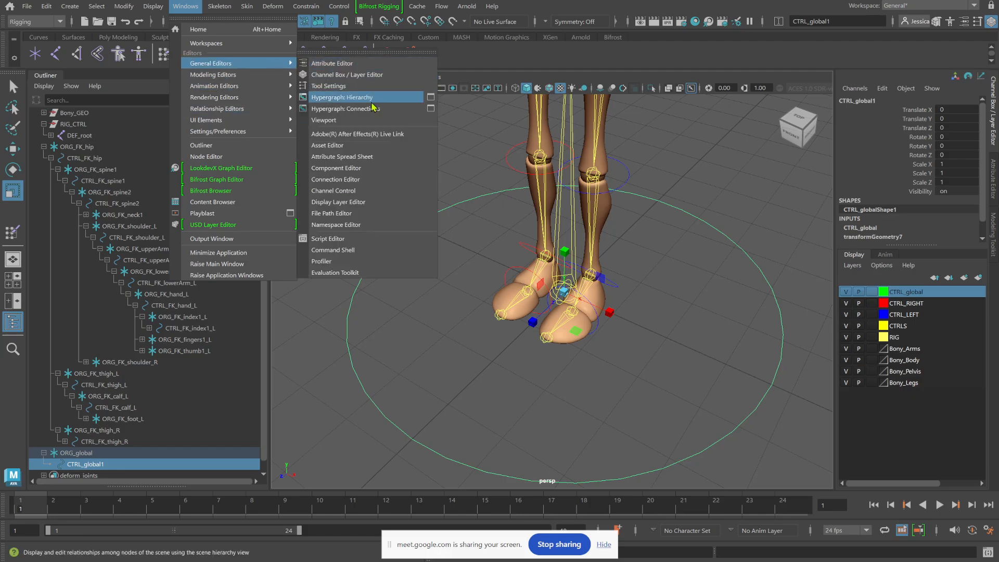
{"action": "left_click", "coordinate": [364, 180]}
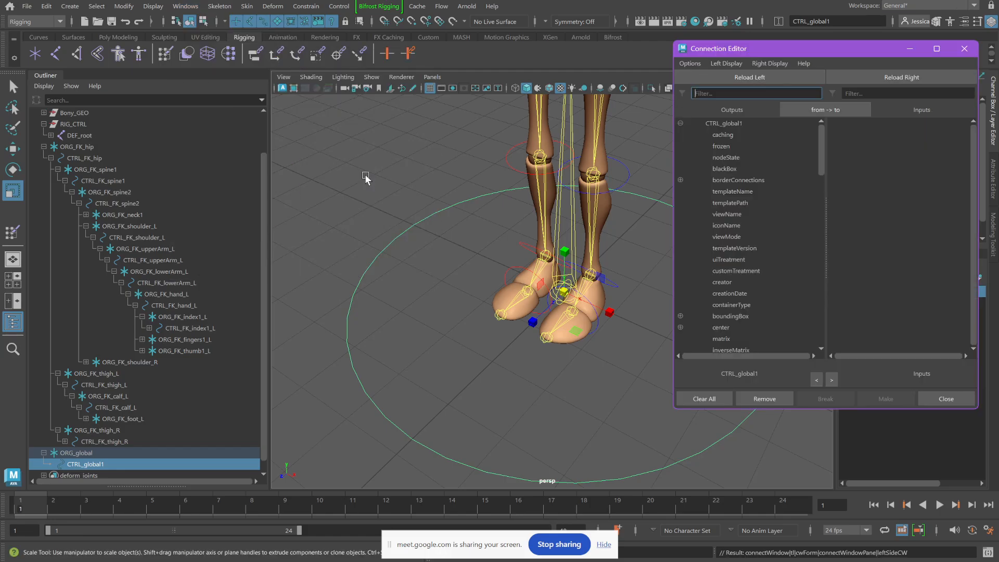
{"action": "left_click_drag", "start_coordinate": [386, 194], "coordinate": [420, 257]}
{"action": "left_click", "coordinate": [726, 77]}
{"action": "left_click", "coordinate": [397, 301]}
{"action": "left_click_drag", "start_coordinate": [561, 301], "coordinate": [591, 286], "text": "alt"}
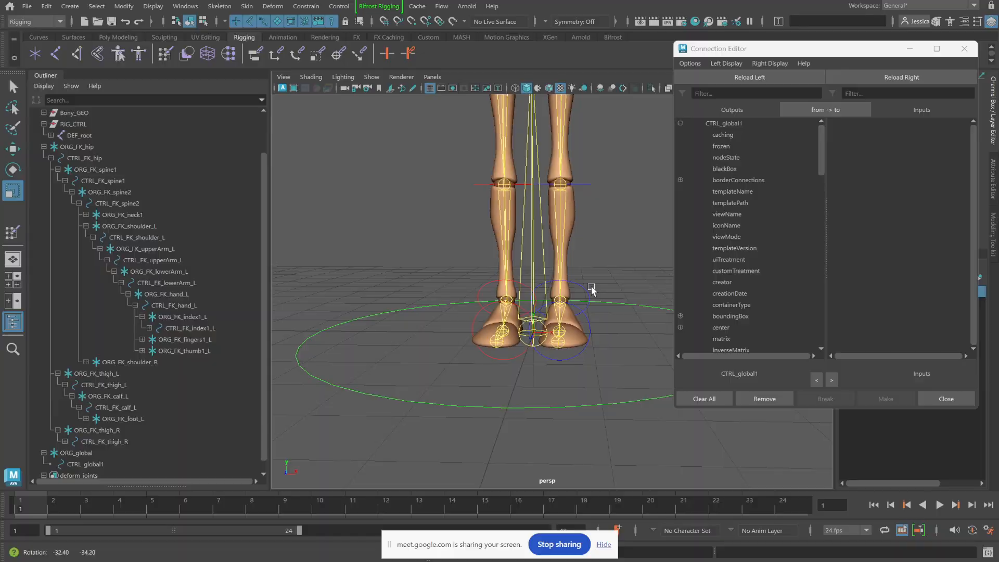
{"action": "left_click", "coordinate": [532, 342]}
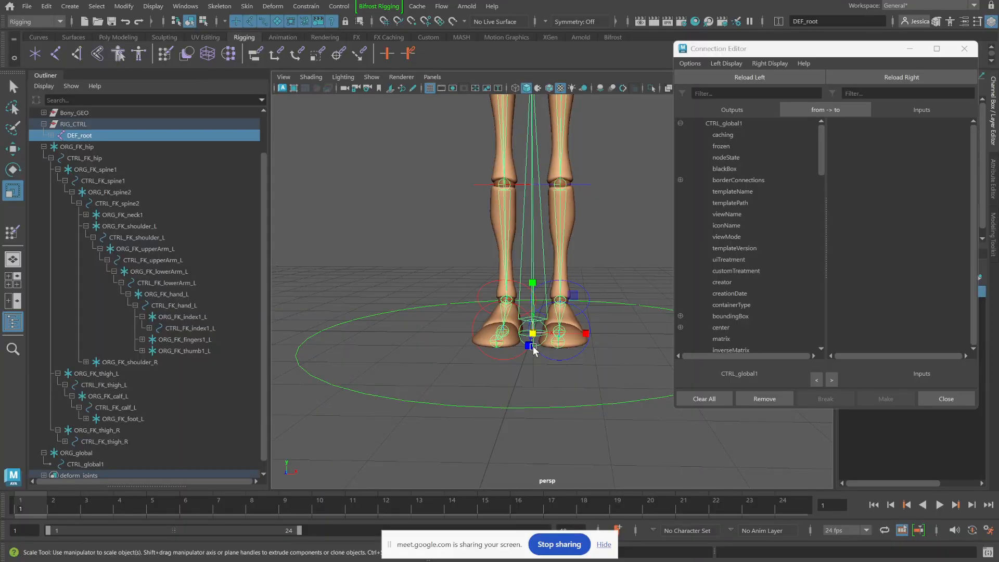
{"action": "left_click", "coordinate": [917, 77]}
Step: Connect the translate attribute of CTRL_global1 to the translate attribute of DEF_root
{"action": "scroll", "coordinate": [739, 218], "scroll_direction": "down", "scroll_amount": 10}
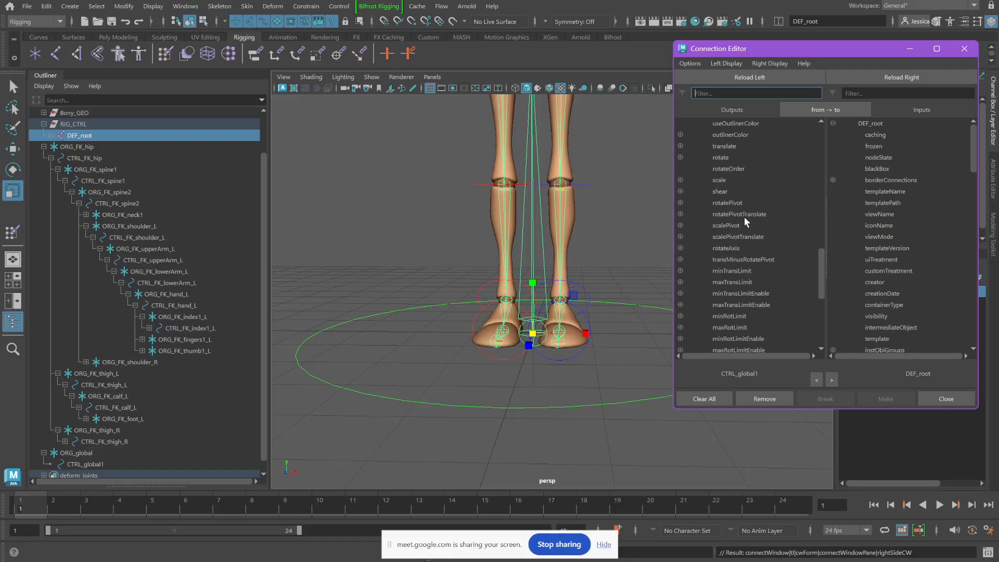
{"action": "left_click", "coordinate": [722, 146]}
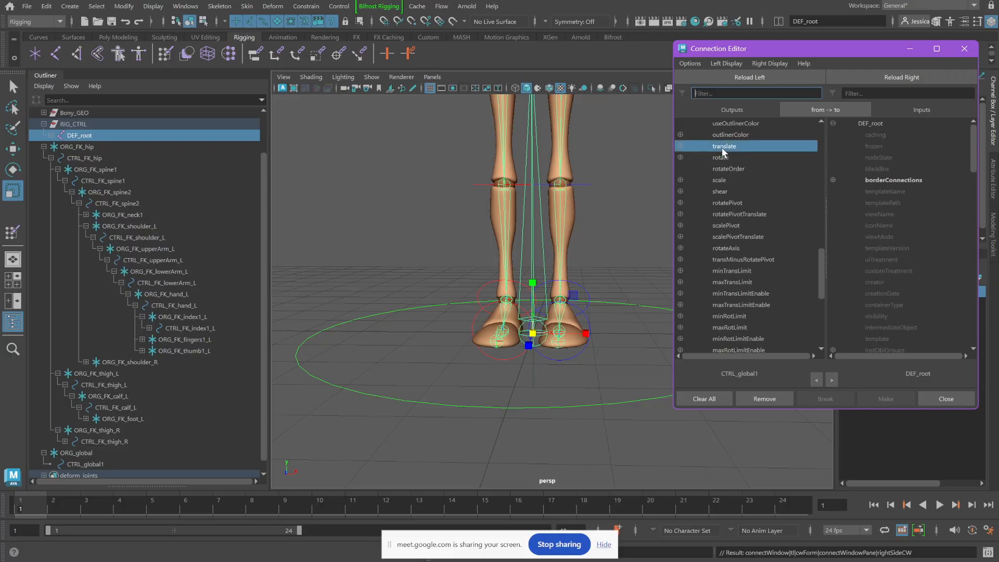
{"action": "scroll", "coordinate": [880, 206], "scroll_direction": "down", "scroll_amount": 10}
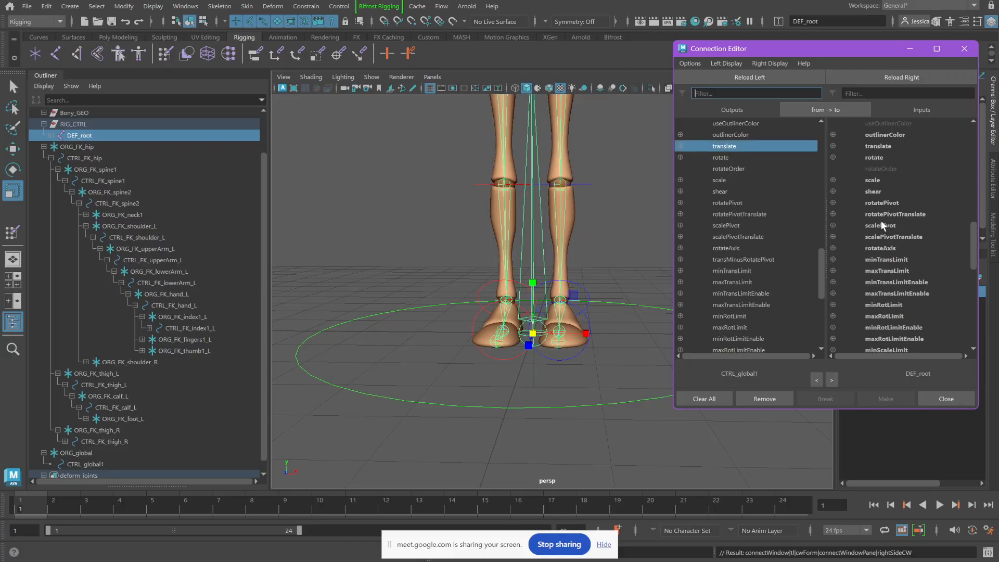
{"action": "left_click", "coordinate": [876, 147]}
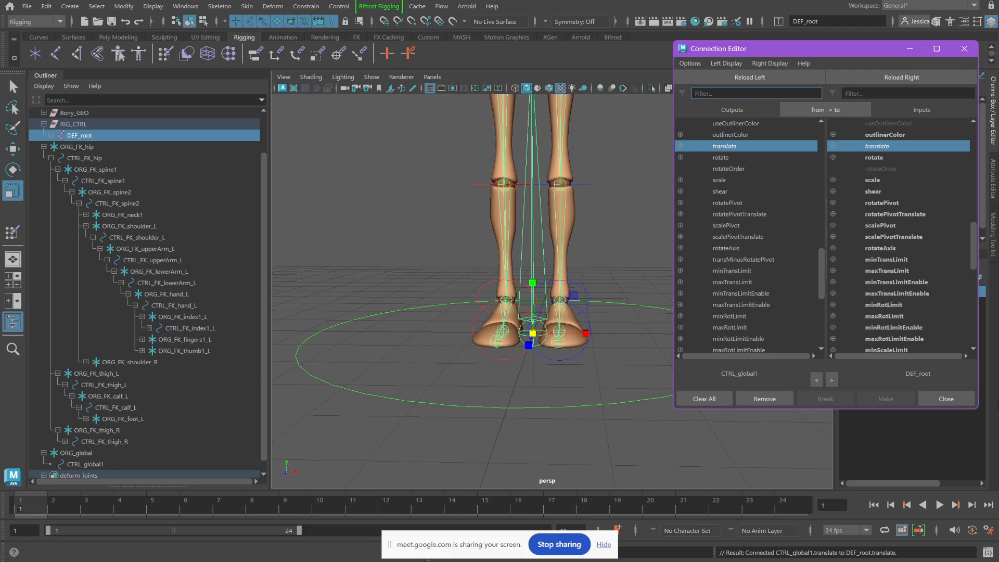
Step: Test the connection by moving CTRL_global1 about -3.24 along X, undo the move and close the Connection Editor
{"action": "left_click", "coordinate": [365, 394]}
{"action": "key", "text": "f"}
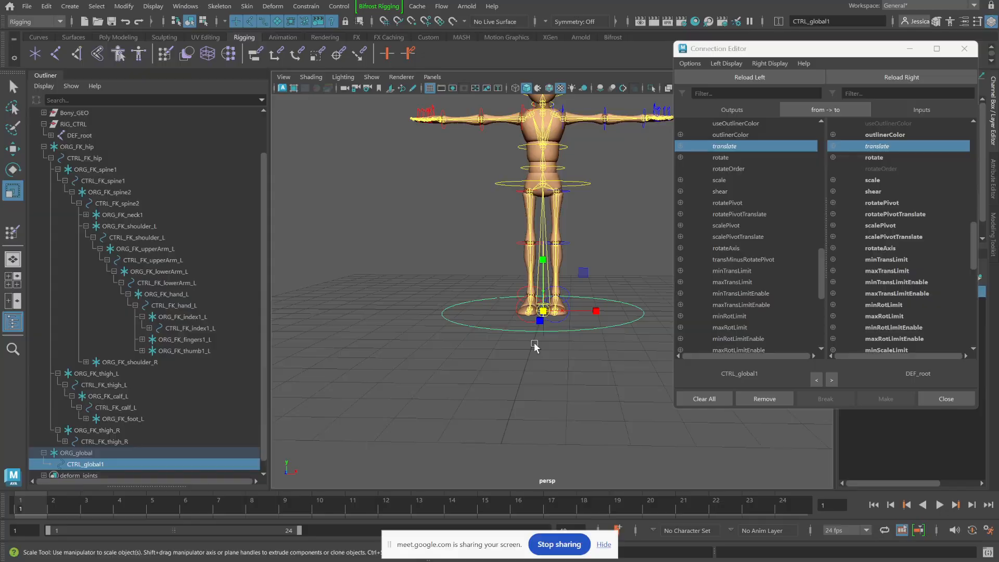
{"action": "key", "text": "w"}
{"action": "left_click", "coordinate": [596, 311]}
{"action": "left_click_drag", "start_coordinate": [596, 311], "coordinate": [513, 314]}
{"action": "key", "text": "ctrl+z"}
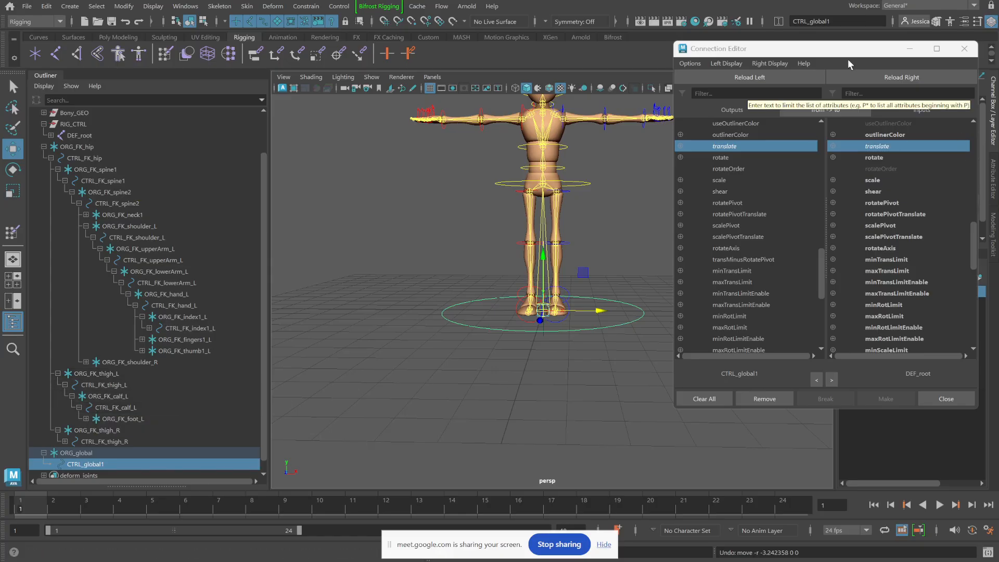
{"action": "left_click", "coordinate": [964, 49]}
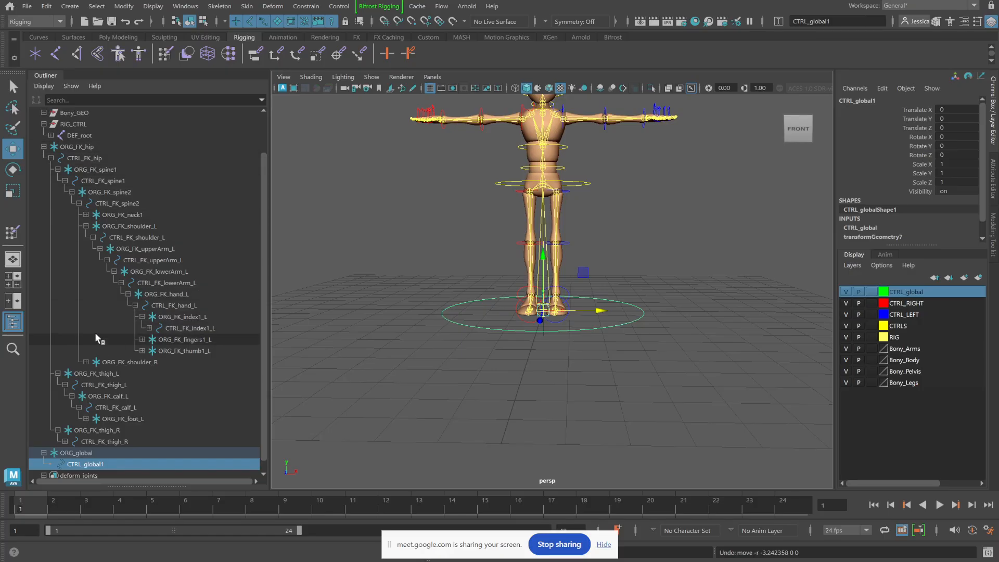
Step: Parent ORG_FK_hip under CTRL_global1 and test the circle with a sideways move along X, undoing that move
{"action": "left_click", "coordinate": [88, 147]}
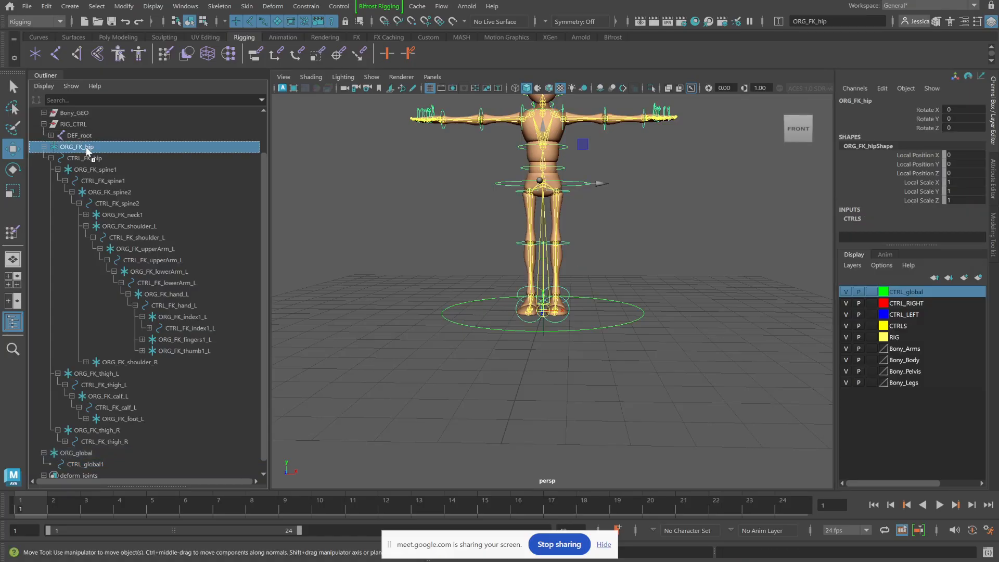
{"action": "left_click_drag", "start_coordinate": [88, 150], "coordinate": [88, 465]}
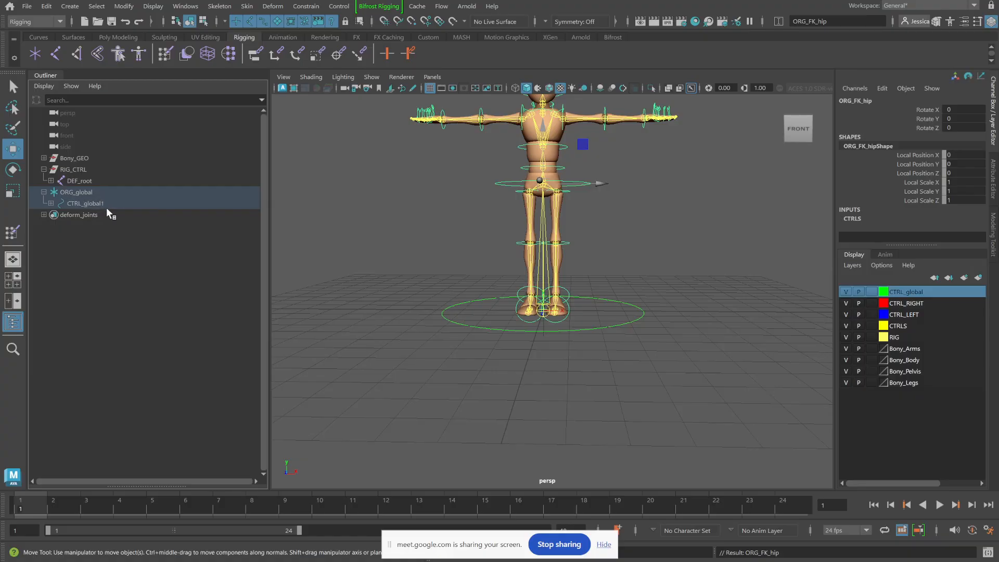
{"action": "left_click_drag", "start_coordinate": [480, 314], "coordinate": [485, 367]}
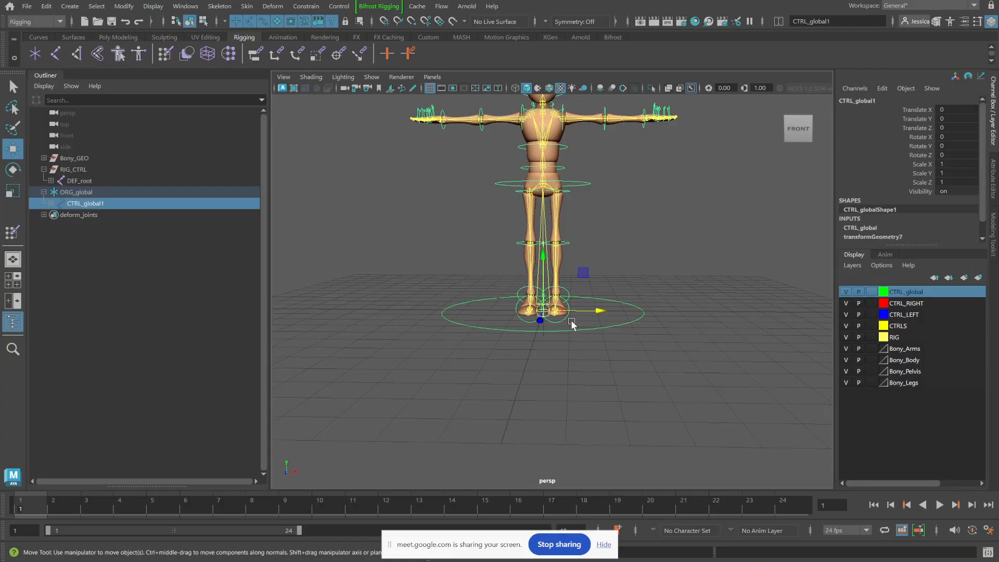
{"action": "mouse_move", "coordinate": [600, 316]}
{"action": "left_mouse_down"}
{"action": "mouse_move", "coordinate": [562, 315]}
{"action": "mouse_move", "coordinate": [691, 315]}
{"action": "mouse_move", "coordinate": [500, 314]}
{"action": "mouse_move", "coordinate": [581, 312]}
{"action": "left_mouse_up"}
{"action": "left_click_drag", "start_coordinate": [677, 324], "coordinate": [607, 323]}
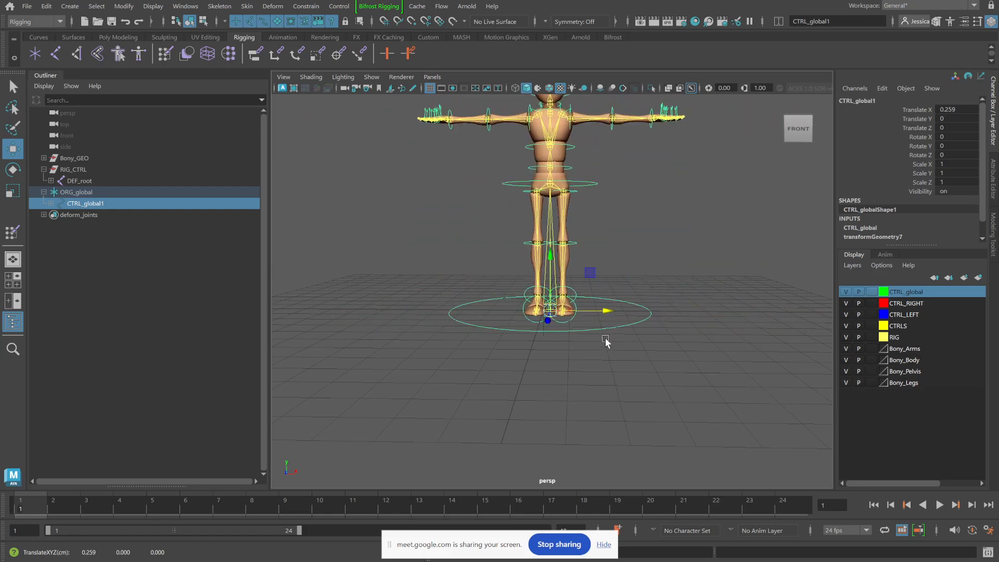
{"action": "key", "text": "ctrl+z"}
Step: Undo the parenting of ORG_FK_hip under CTRL_global1
{"action": "middle_click_drag", "start_coordinate": [660, 282], "coordinate": [646, 367], "text": "alt"}
{"action": "left_click_drag", "start_coordinate": [656, 336], "coordinate": [566, 311], "text": "alt"}
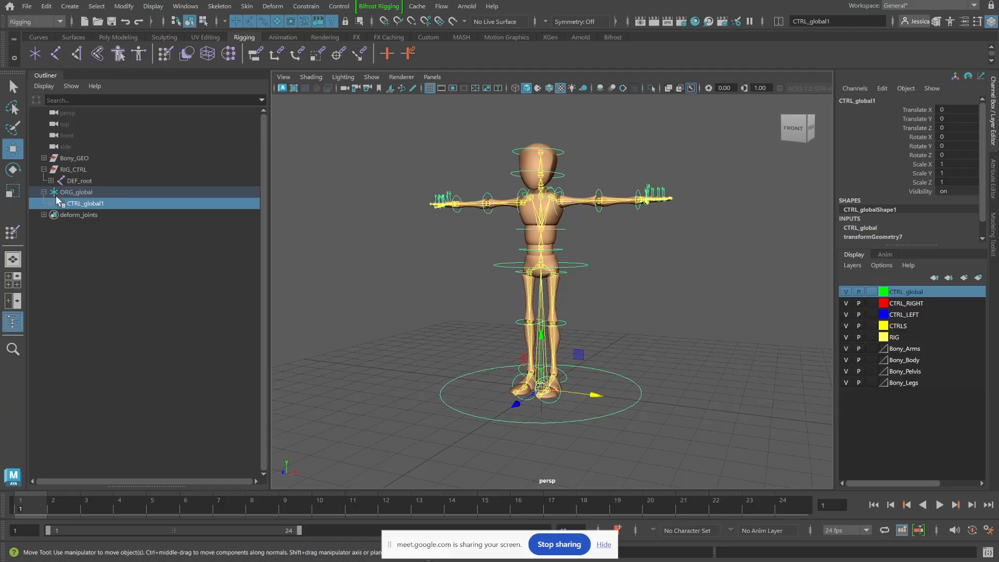
{"action": "key", "text": "ctrl+z"}
{"action": "key", "text": "ctrl+z"}
{"action": "key", "text": "ctrl+z"}
{"action": "key", "text": "ctrl+z"}
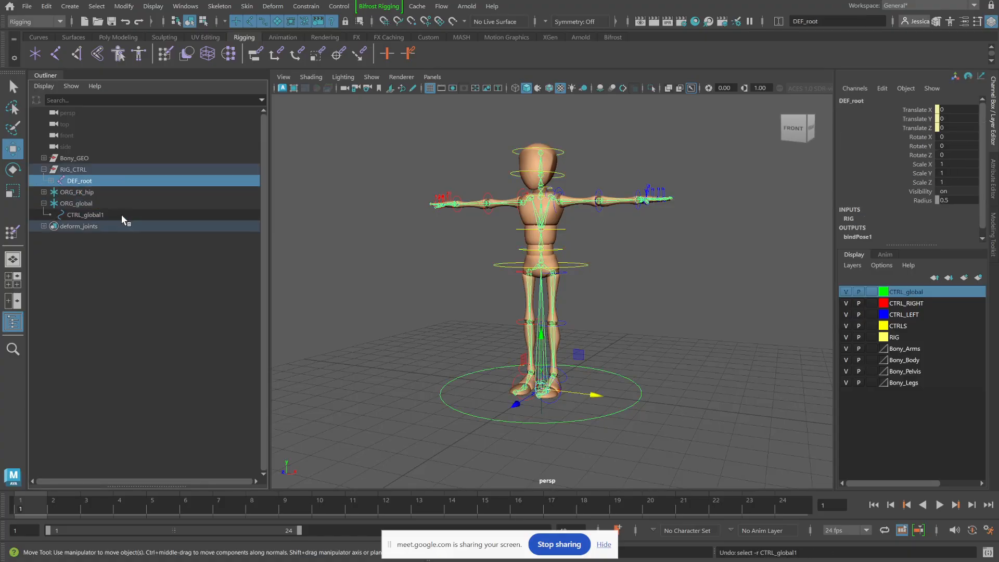
Step: Expand the ORG_FK_hip hierarchy and examine its spine, left thigh, right thigh and hip control nodes
{"action": "left_click", "coordinate": [76, 192]}
{"action": "left_click", "coordinate": [44, 192]}
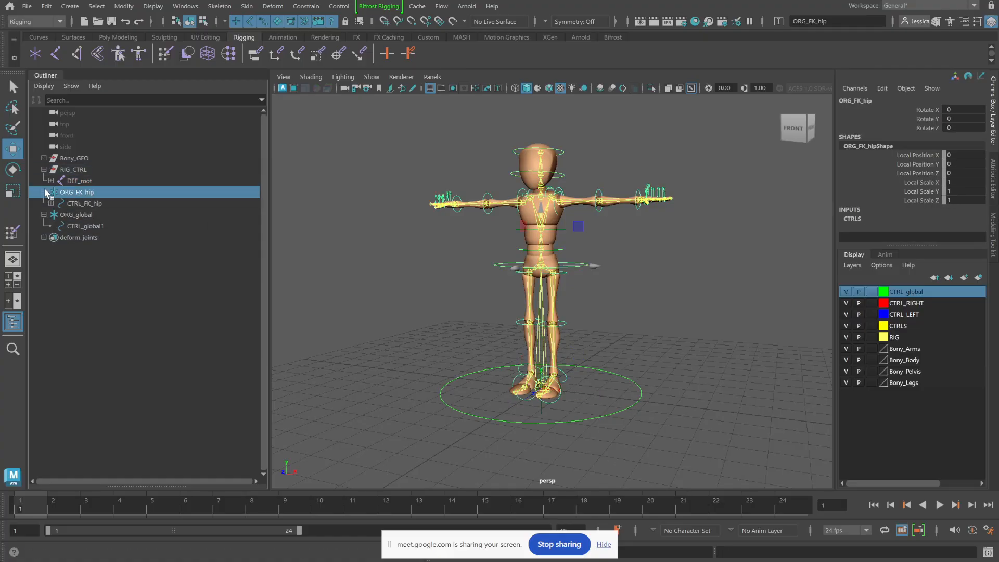
{"action": "left_click", "coordinate": [51, 204]}
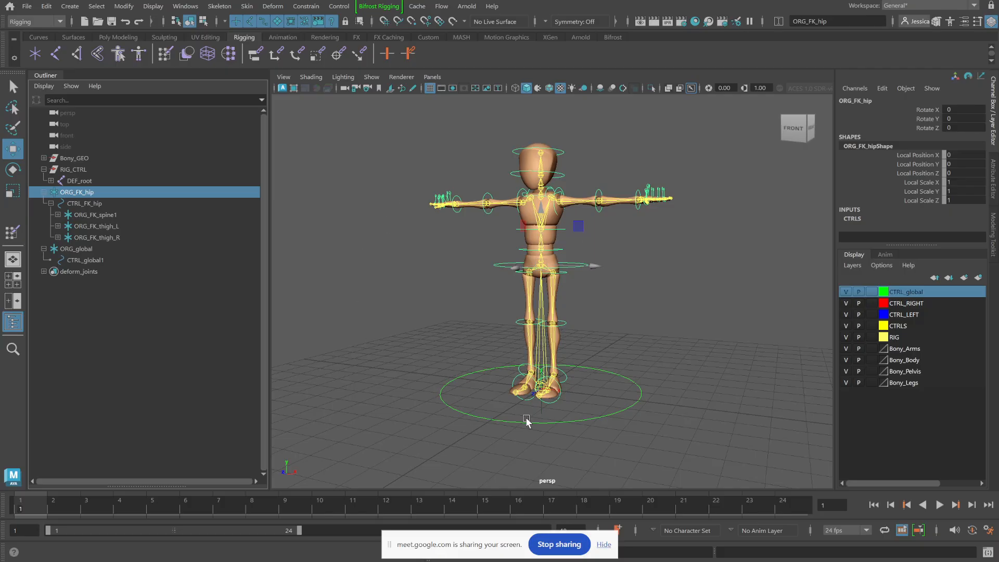
{"action": "left_click", "coordinate": [112, 215]}
{"action": "left_click", "coordinate": [114, 226]}
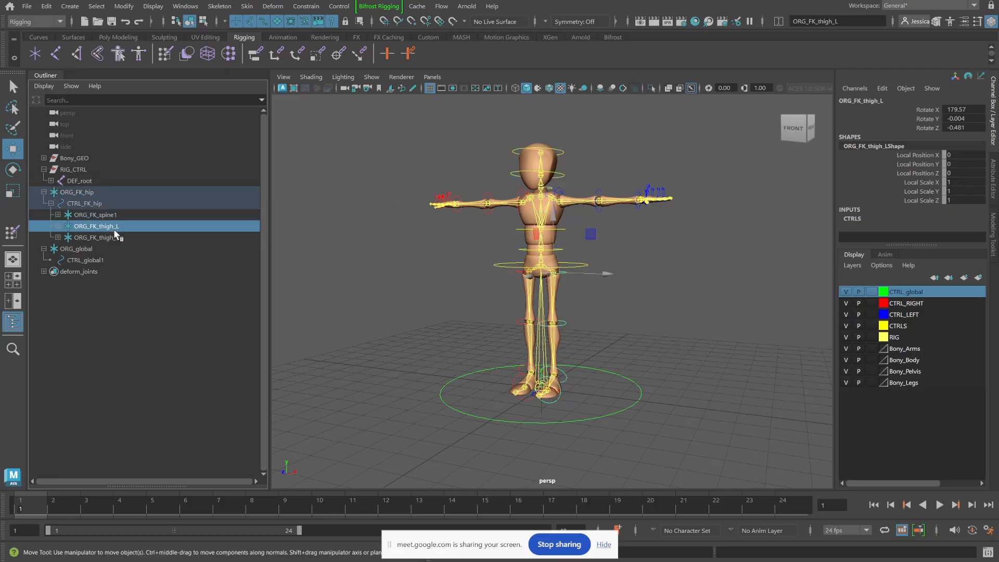
{"action": "left_click", "coordinate": [116, 236]}
{"action": "left_click", "coordinate": [116, 206]}
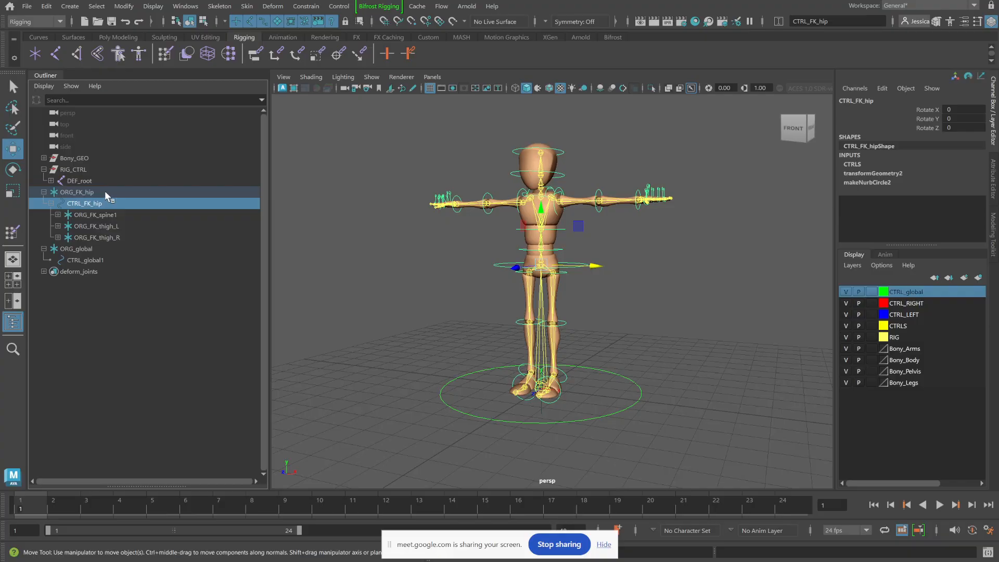
Step: Parent the ORG_FK_hip locator with its whole hierarchy under CTRL_global1 and expand CTRL_global1
{"action": "left_click", "coordinate": [104, 191]}
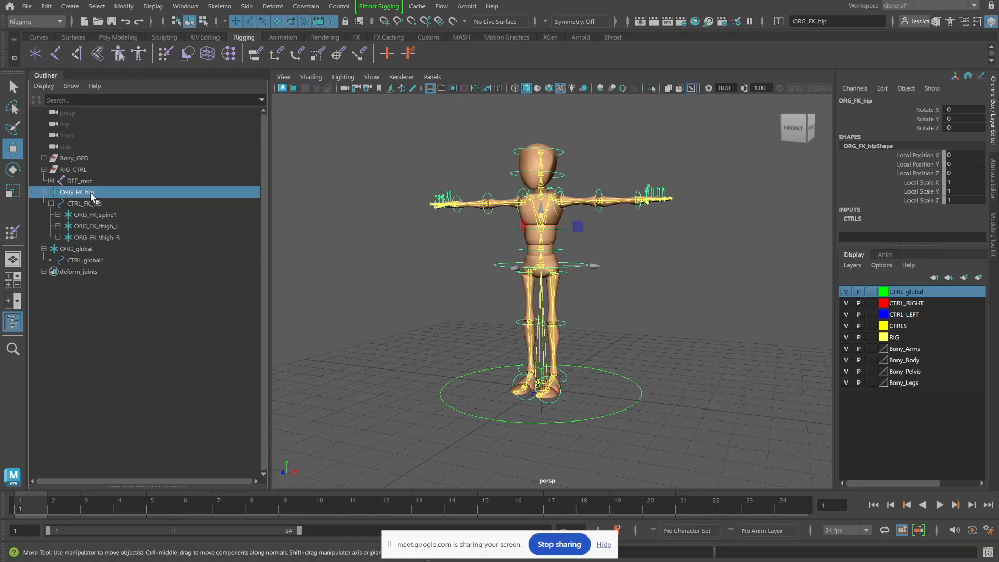
{"action": "left_click_drag", "start_coordinate": [80, 192], "coordinate": [109, 260]}
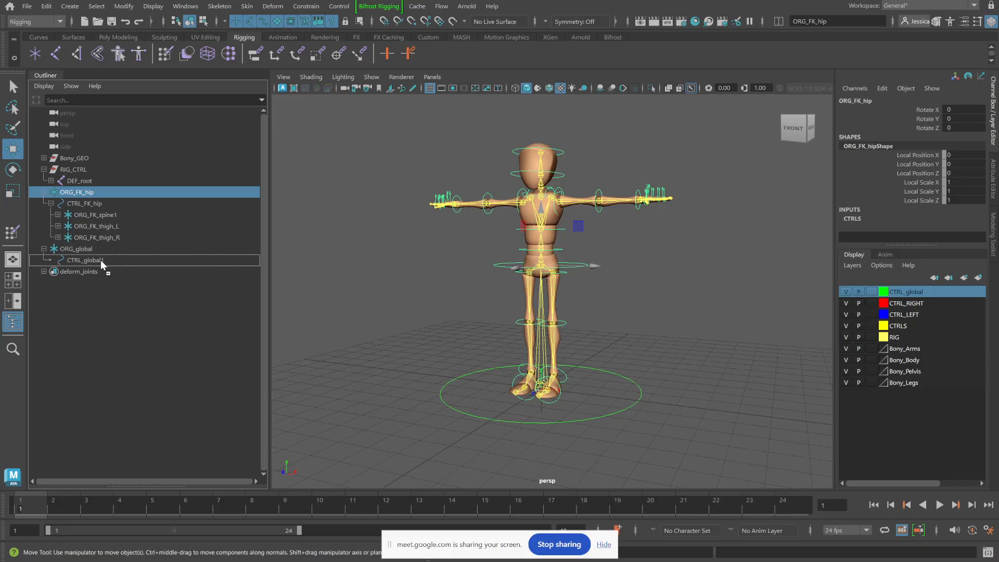
{"action": "left_click_drag", "start_coordinate": [97, 261], "coordinate": [98, 260]}
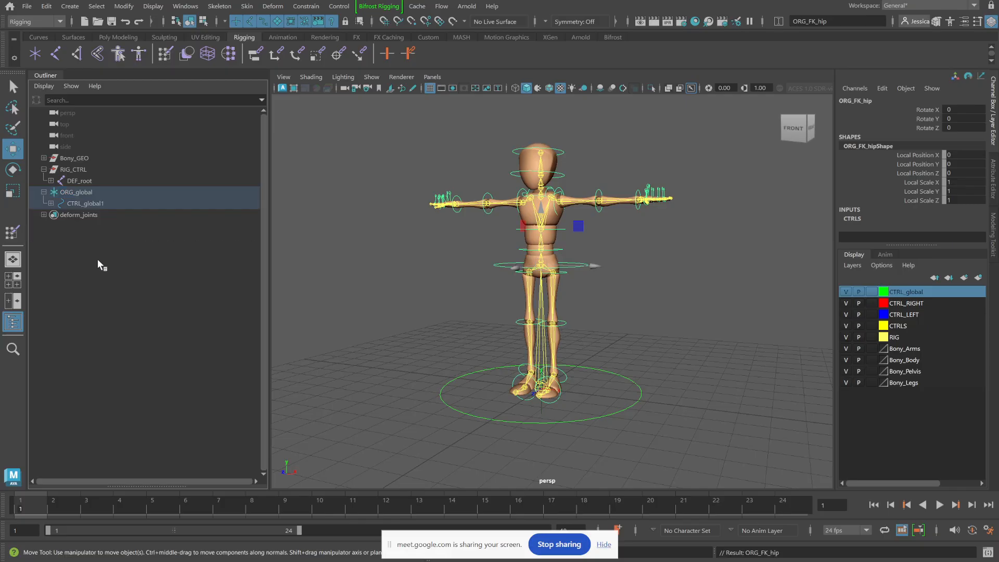
{"action": "left_click", "coordinate": [52, 203]}
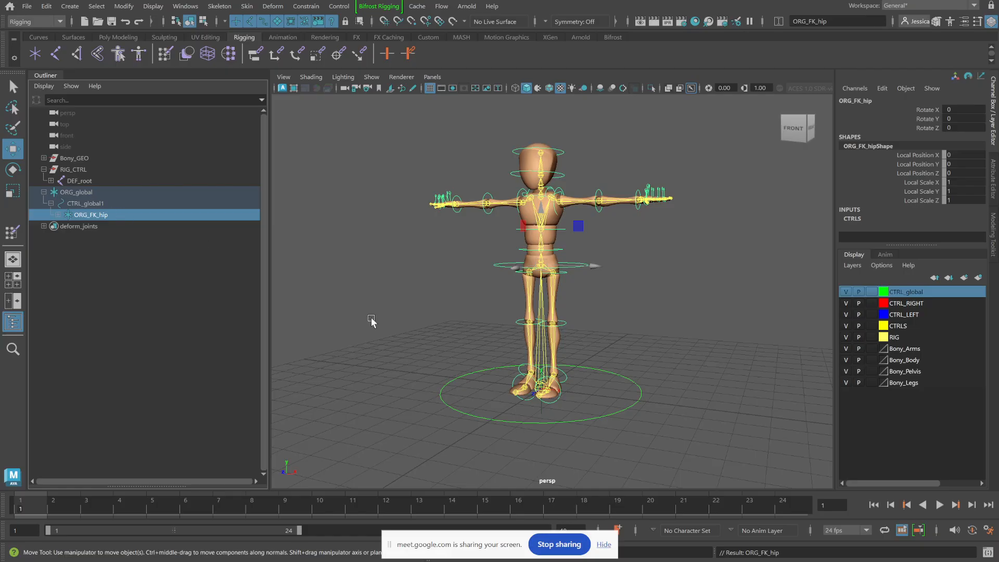
Step: Select the global control circle to check the hierarchy under it, and clear the selection
{"action": "left_click_drag", "start_coordinate": [419, 359], "coordinate": [477, 436]}
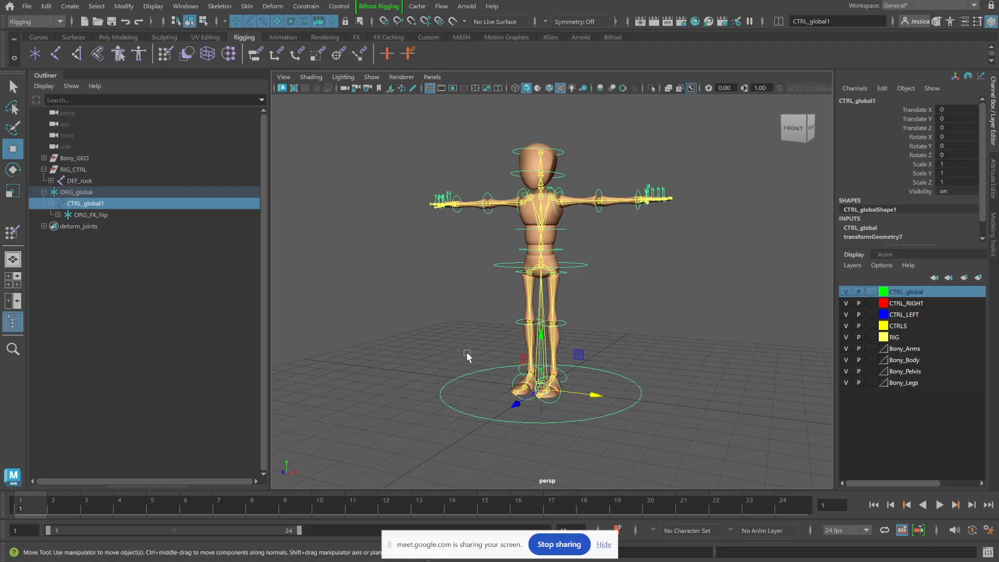
{"action": "scroll", "coordinate": [517, 401], "scroll_direction": "up", "scroll_amount": 1}
{"action": "scroll", "coordinate": [516, 401], "scroll_direction": "up", "scroll_amount": 1}
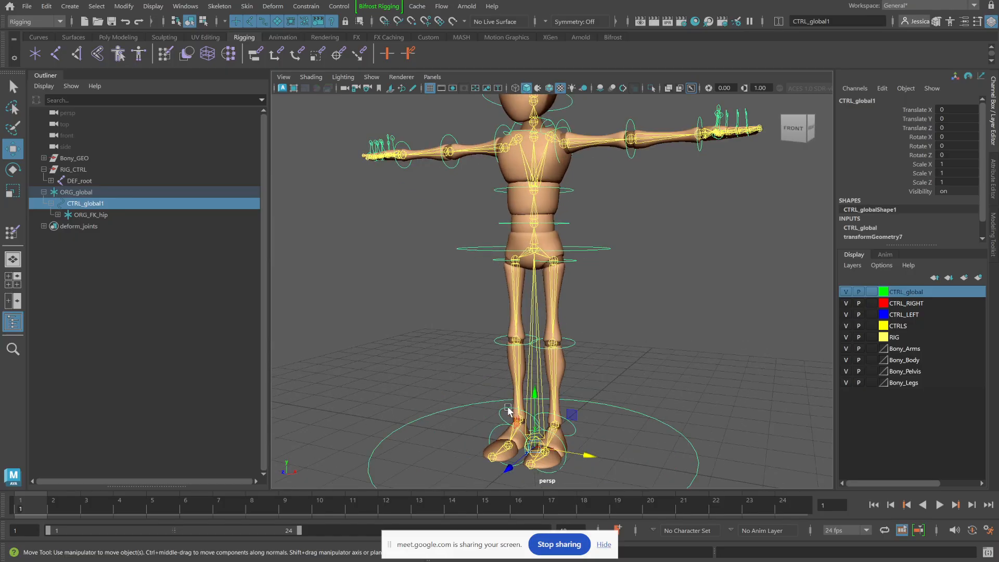
{"action": "scroll", "coordinate": [504, 364], "scroll_direction": "up", "scroll_amount": 2}
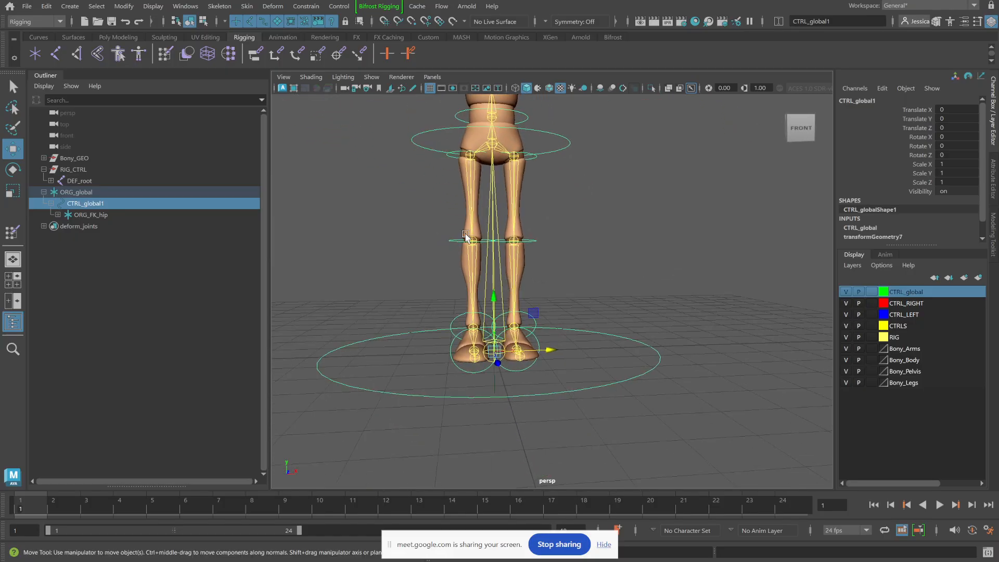
{"action": "left_click", "coordinate": [643, 231]}
{"action": "left_click_drag", "start_coordinate": [643, 231], "coordinate": [619, 247], "text": "alt"}
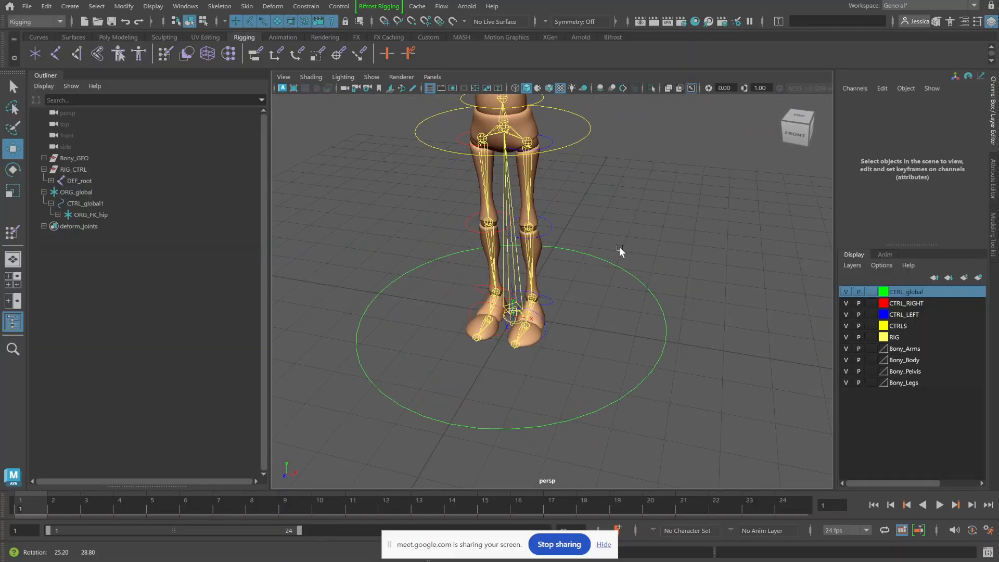
Step: Select the global control circle, test-move it about 4.5 cm along X, and undo the move
{"action": "right_click_drag", "start_coordinate": [619, 246], "coordinate": [352, 226], "text": "alt"}
{"action": "left_click_drag", "start_coordinate": [483, 323], "coordinate": [504, 358]}
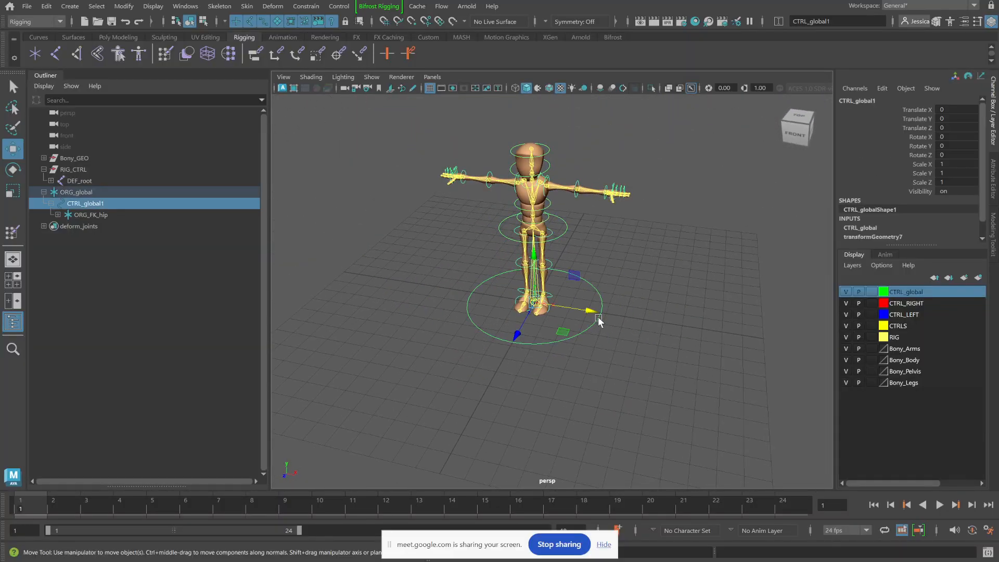
{"action": "left_click_drag", "start_coordinate": [589, 308], "coordinate": [671, 350]}
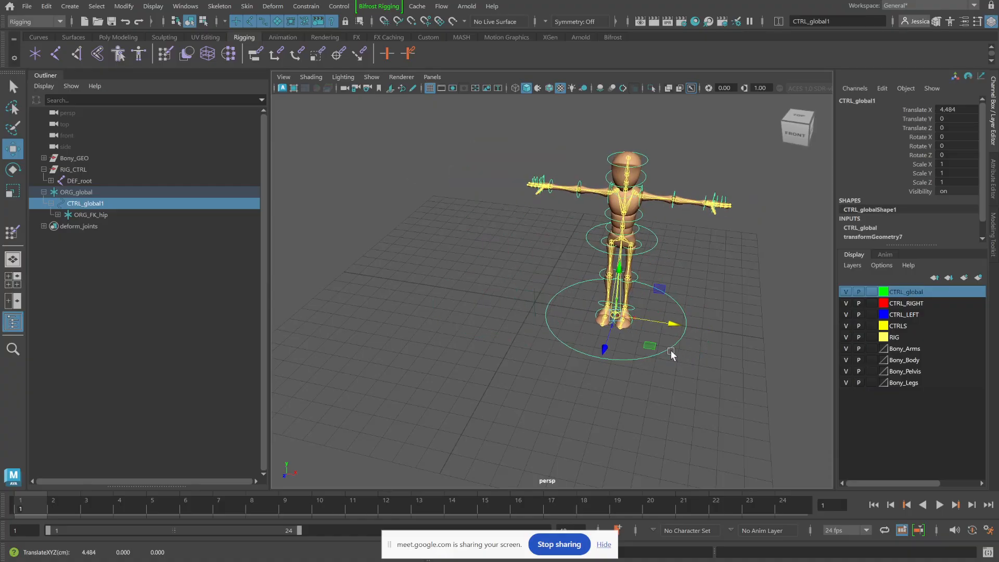
{"action": "key", "text": "ctrl+z"}
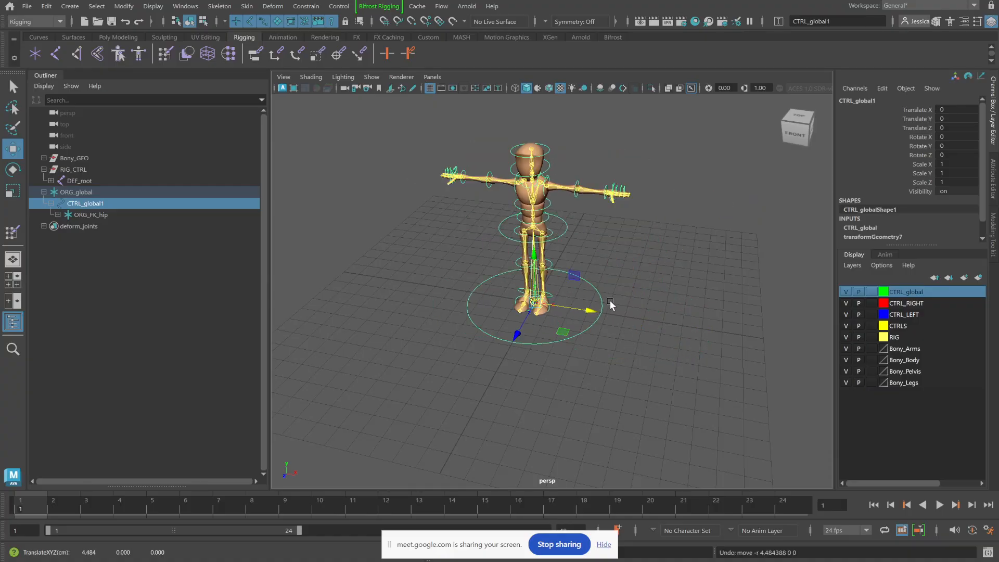
Step: Try the Rotate tool on the global control and clear the selection
{"action": "key", "text": "e"}
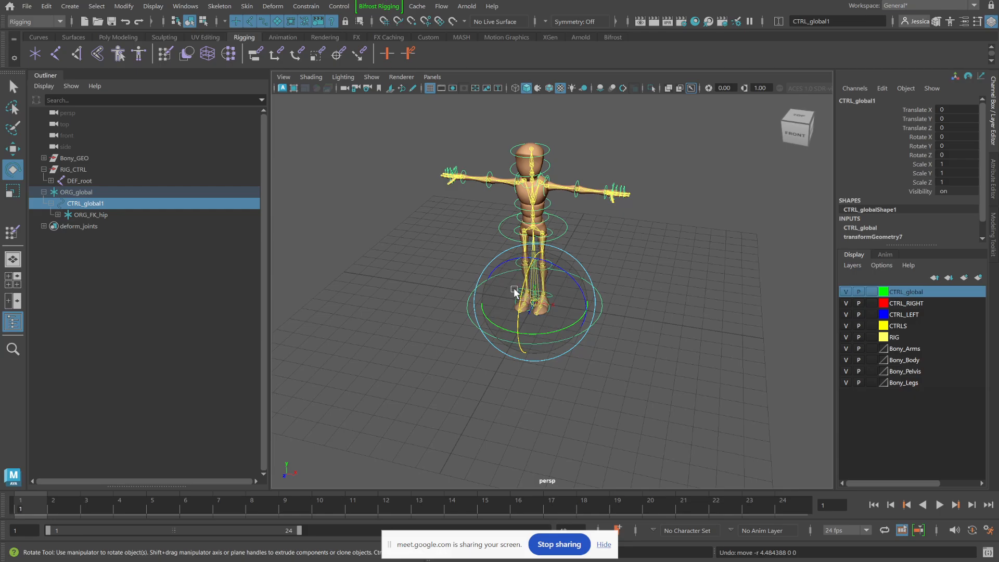
{"action": "mouse_move", "coordinate": [538, 312]}
{"action": "left_mouse_down"}
{"action": "mouse_move", "coordinate": [537, 255]}
{"action": "mouse_move", "coordinate": [550, 273]}
{"action": "mouse_move", "coordinate": [542, 345]}
{"action": "mouse_move", "coordinate": [554, 288]}
{"action": "mouse_move", "coordinate": [555, 311]}
{"action": "left_mouse_up"}
{"action": "left_click", "coordinate": [627, 295]}
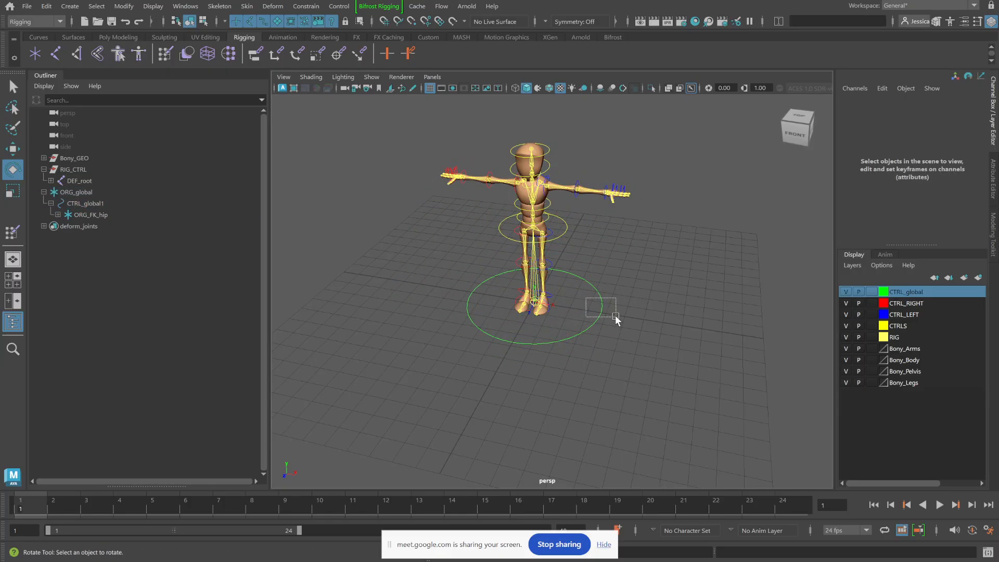
Step: Test-move the global control circle about 4.3 cm along X again and undo the move
{"action": "left_click", "coordinate": [598, 308]}
{"action": "key", "text": "w"}
{"action": "left_click_drag", "start_coordinate": [593, 311], "coordinate": [670, 335]}
{"action": "key", "text": "ctrl+z"}
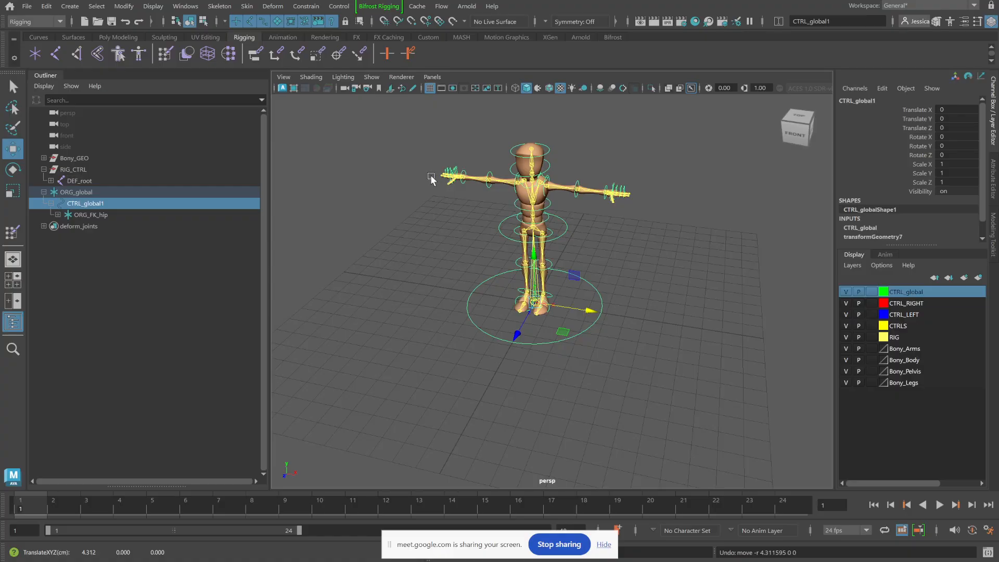
{"action": "right_click_drag", "start_coordinate": [594, 267], "coordinate": [701, 267], "text": "alt"}
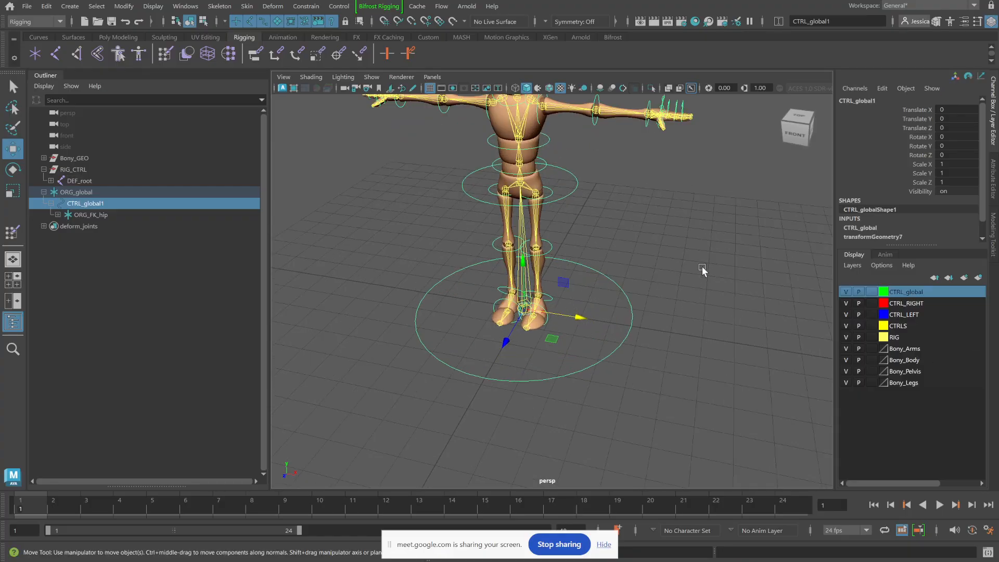
Step: Hide the ORG_global locator by turning off Visibility on its ORG_globalShape node
{"action": "left_click", "coordinate": [656, 264]}
{"action": "mouse_move", "coordinate": [654, 269]}
{"action": "left_mouse_down", "text": "alt"}
{"action": "mouse_move", "coordinate": [657, 253]}
{"action": "mouse_move", "coordinate": [649, 278]}
{"action": "mouse_move", "coordinate": [645, 261]}
{"action": "left_mouse_up", "text": "alt"}
{"action": "right_click_drag", "start_coordinate": [645, 260], "coordinate": [690, 340], "text": "alt"}
{"action": "middle_click_drag", "start_coordinate": [690, 339], "coordinate": [713, 310], "text": "alt"}
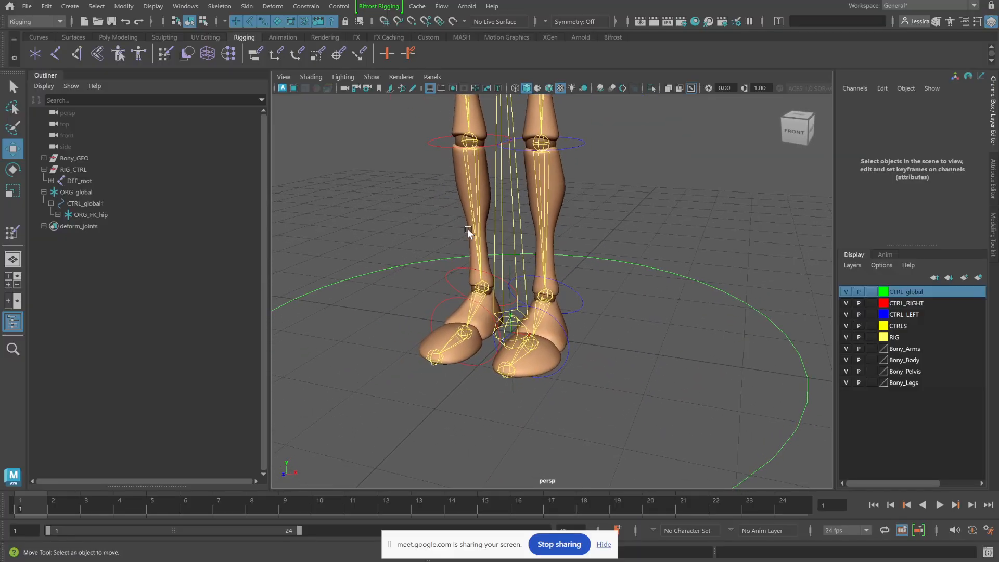
{"action": "left_click", "coordinate": [85, 202]}
{"action": "left_click", "coordinate": [82, 191]}
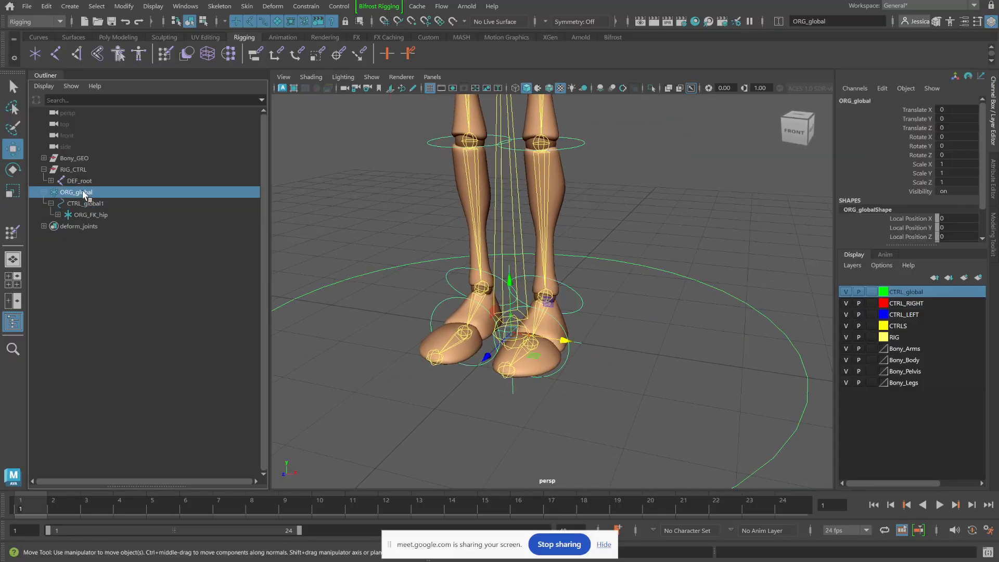
{"action": "left_click_drag", "start_coordinate": [500, 305], "coordinate": [586, 253], "text": "alt"}
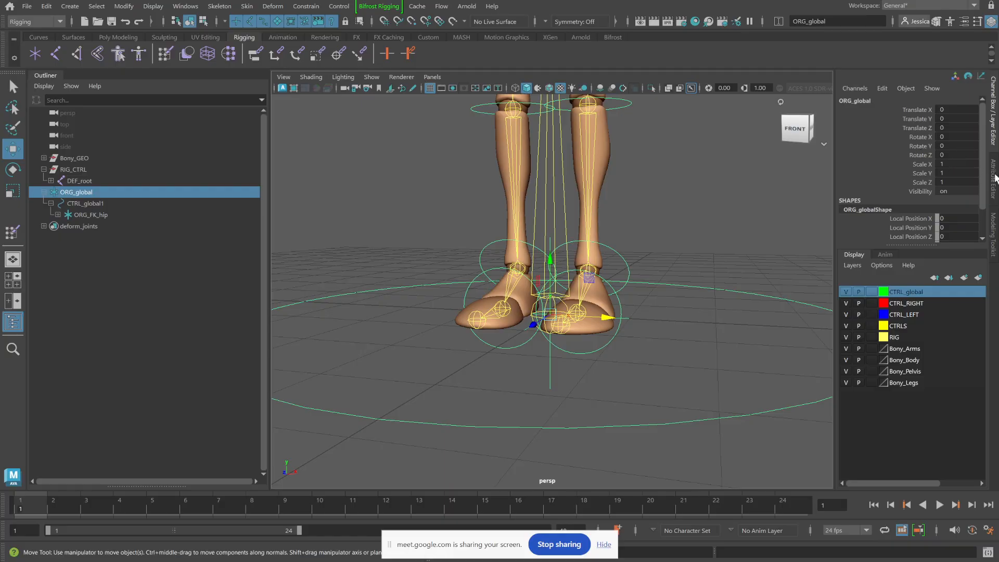
{"action": "left_click", "coordinate": [993, 176]}
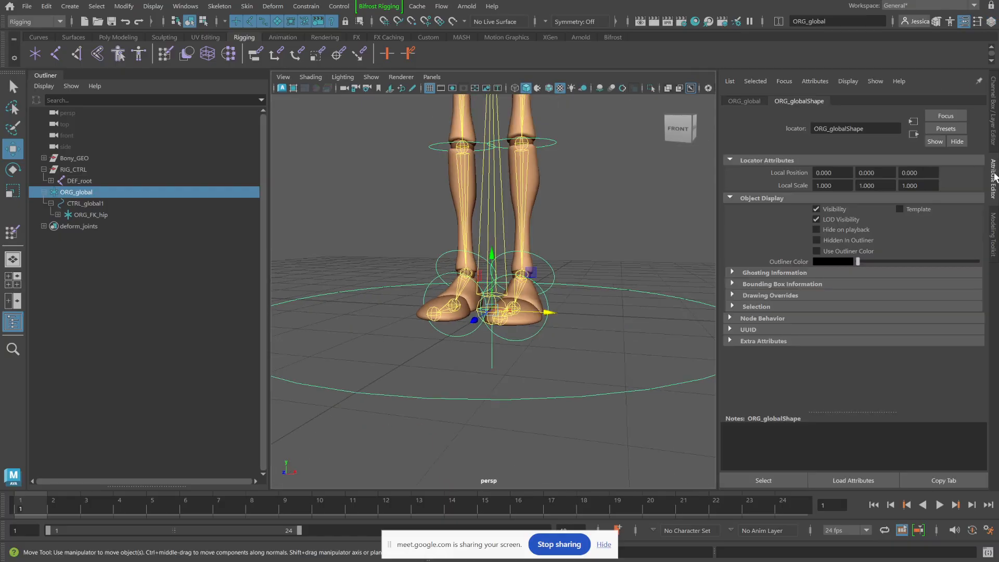
{"action": "left_click", "coordinate": [816, 209]}
{"action": "left_click", "coordinate": [816, 209]}
{"action": "left_click", "coordinate": [816, 209]}
{"action": "left_click", "coordinate": [816, 209]}
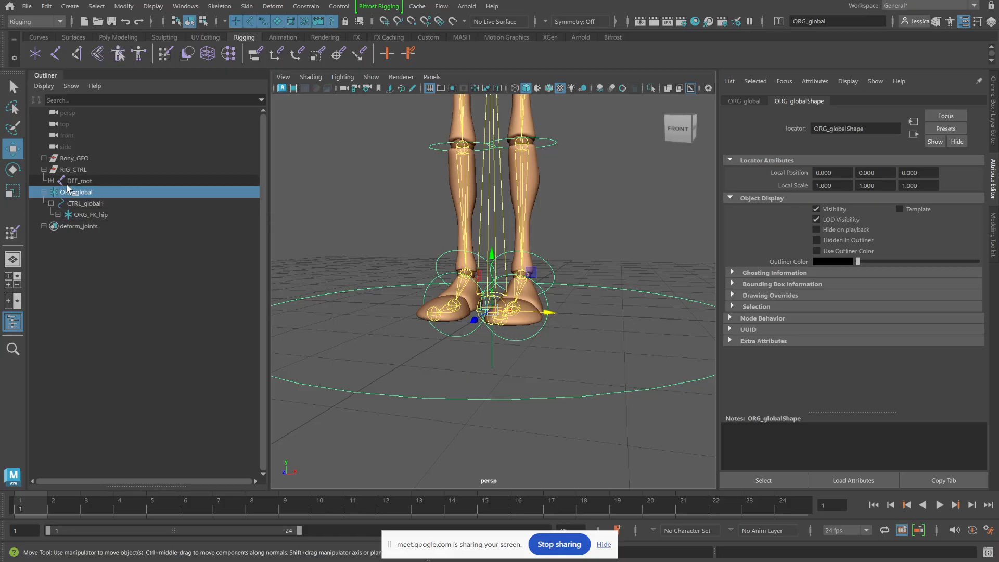
{"action": "left_click", "coordinate": [816, 210]}
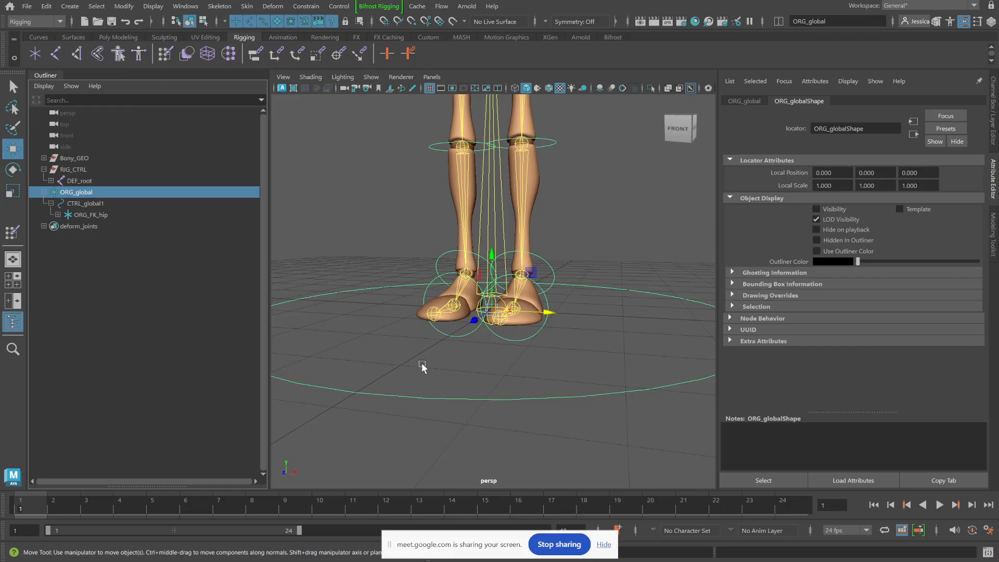
Step: Lock and hide the Rotate, Scale and Visibility channels of CTRL_global1, keeping only the Translate channels
{"action": "left_click_drag", "start_coordinate": [424, 370], "coordinate": [588, 458]}
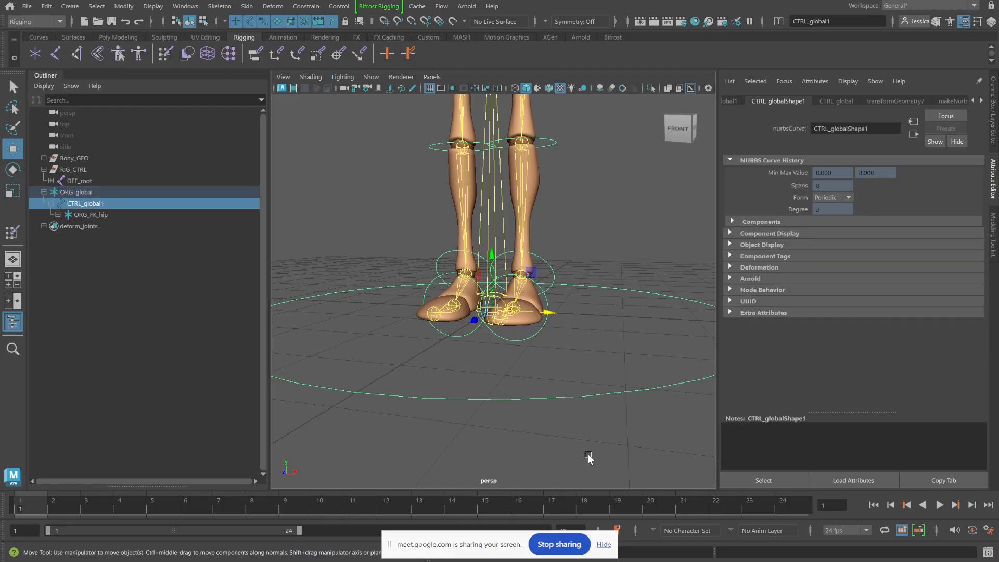
{"action": "left_click_drag", "start_coordinate": [625, 424], "coordinate": [593, 449], "text": "alt"}
{"action": "right_click_drag", "start_coordinate": [597, 426], "coordinate": [564, 370], "text": "alt"}
{"action": "left_click_drag", "start_coordinate": [565, 378], "coordinate": [564, 352], "text": "alt"}
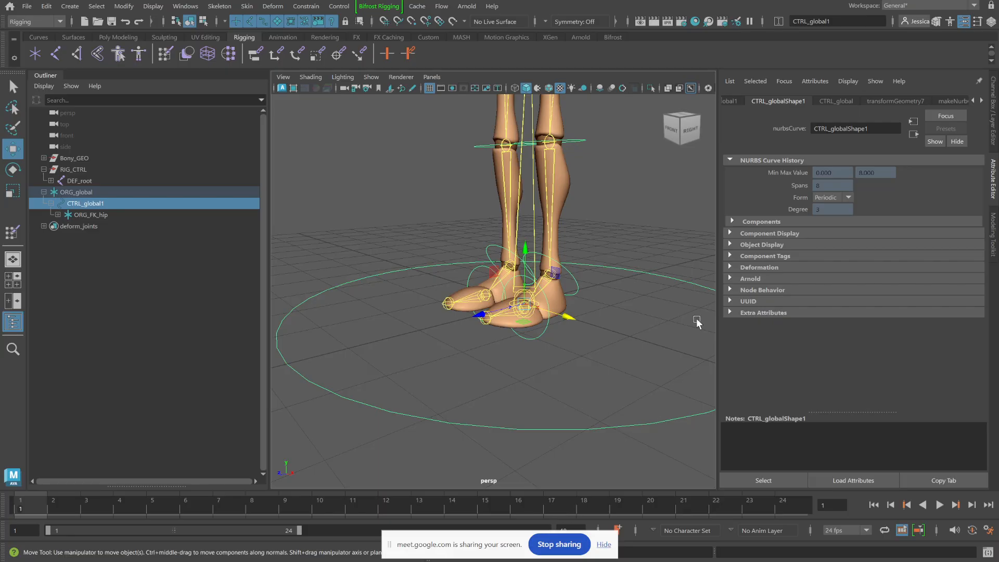
{"action": "left_click", "coordinate": [994, 91]}
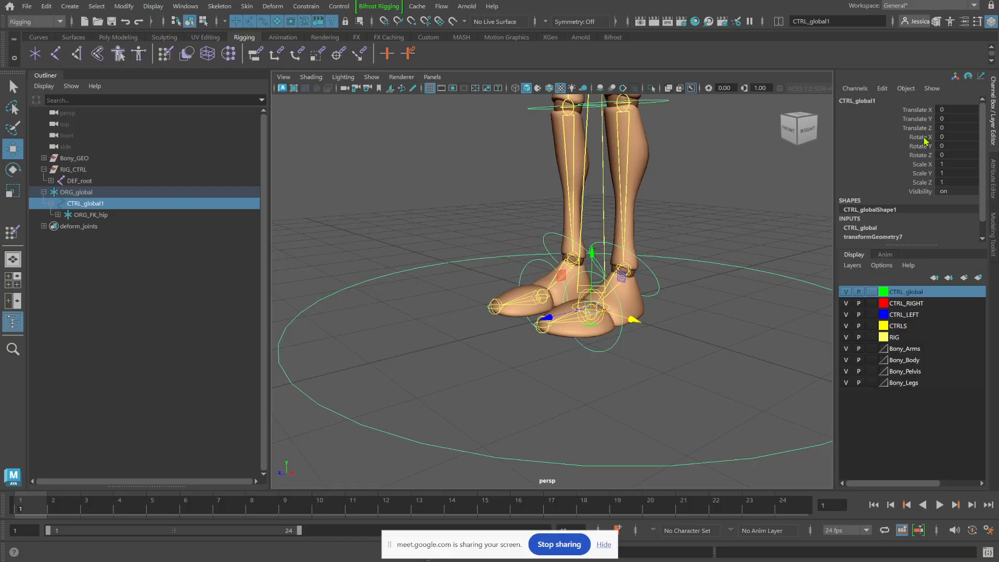
{"action": "left_click_drag", "start_coordinate": [925, 141], "coordinate": [926, 191]}
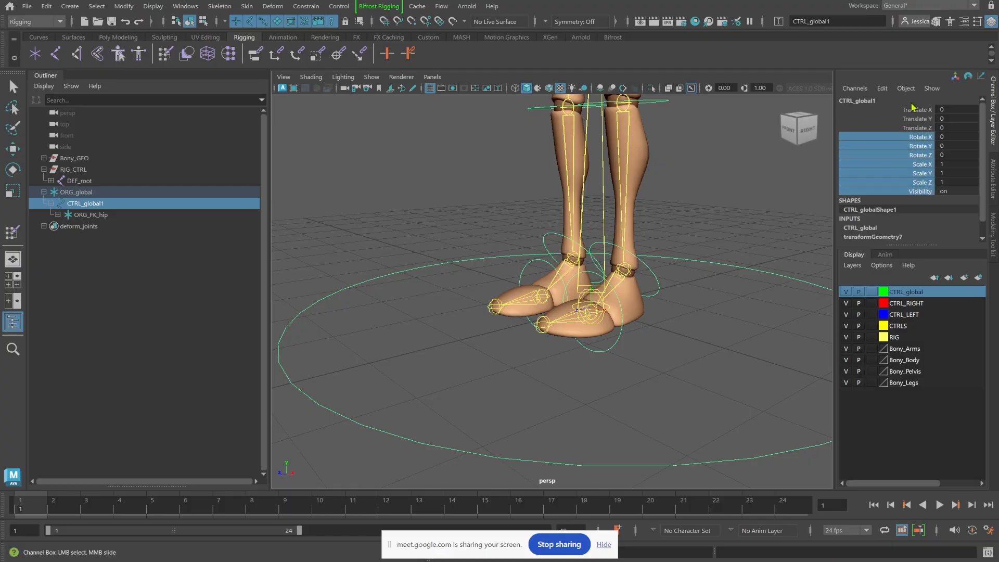
{"action": "right_click", "coordinate": [907, 154]}
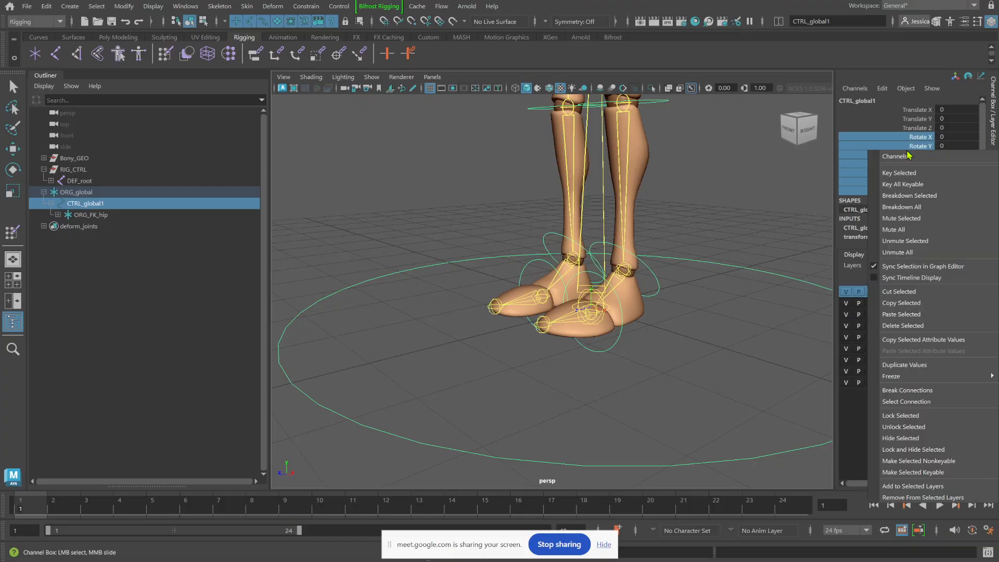
{"action": "left_click", "coordinate": [919, 451]}
{"action": "key", "text": "w"}
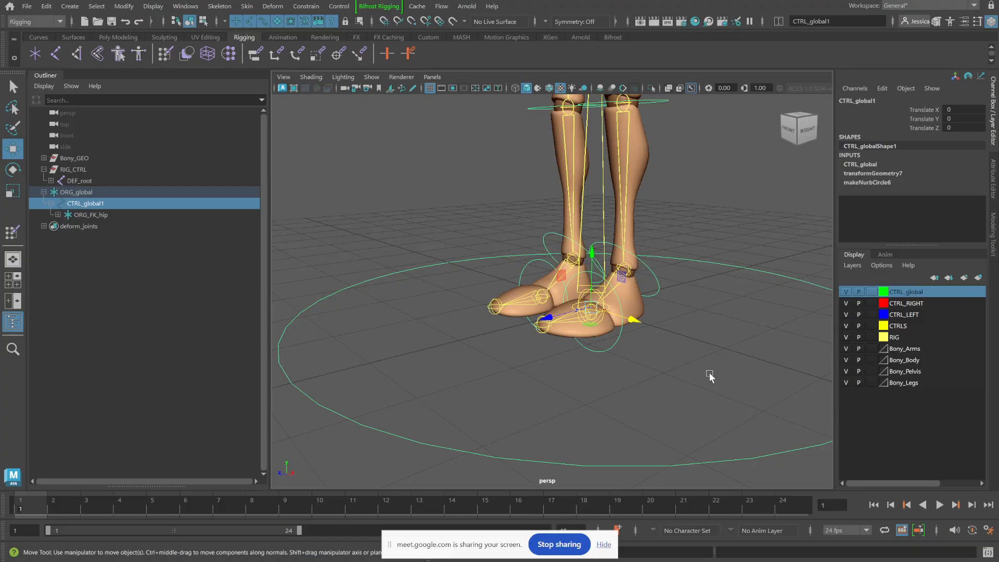
Step: Test the global control with the Rotate and Move tools and undo the resulting small X move
{"action": "left_click", "coordinate": [691, 238]}
{"action": "left_click_drag", "start_coordinate": [699, 398], "coordinate": [773, 458]}
{"action": "scroll", "coordinate": [697, 317], "scroll_direction": "down", "scroll_amount": 5}
{"action": "key", "text": "e"}
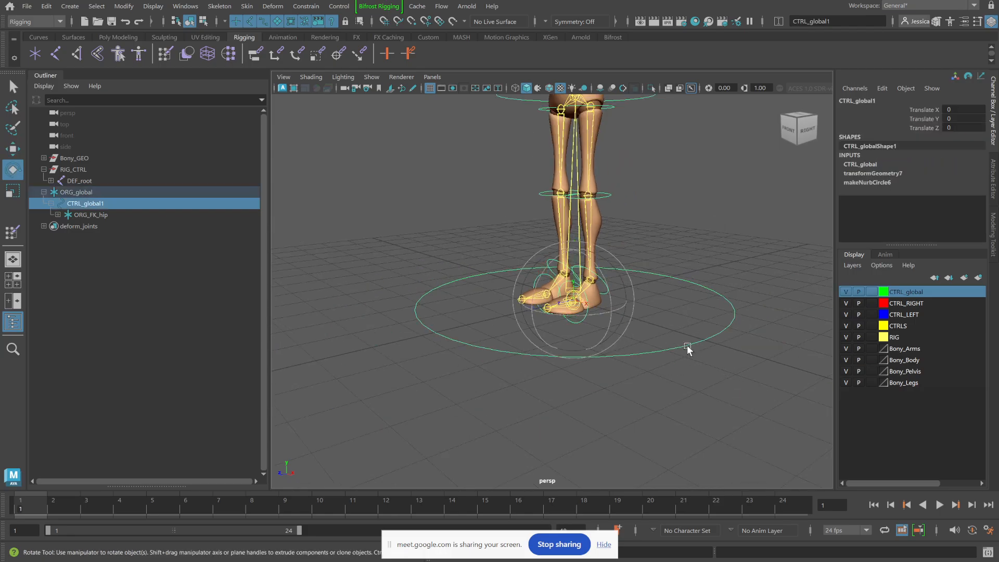
{"action": "left_click_drag", "start_coordinate": [635, 292], "coordinate": [641, 368], "text": "alt"}
{"action": "key", "text": "w"}
{"action": "key", "text": "ctrl+z"}
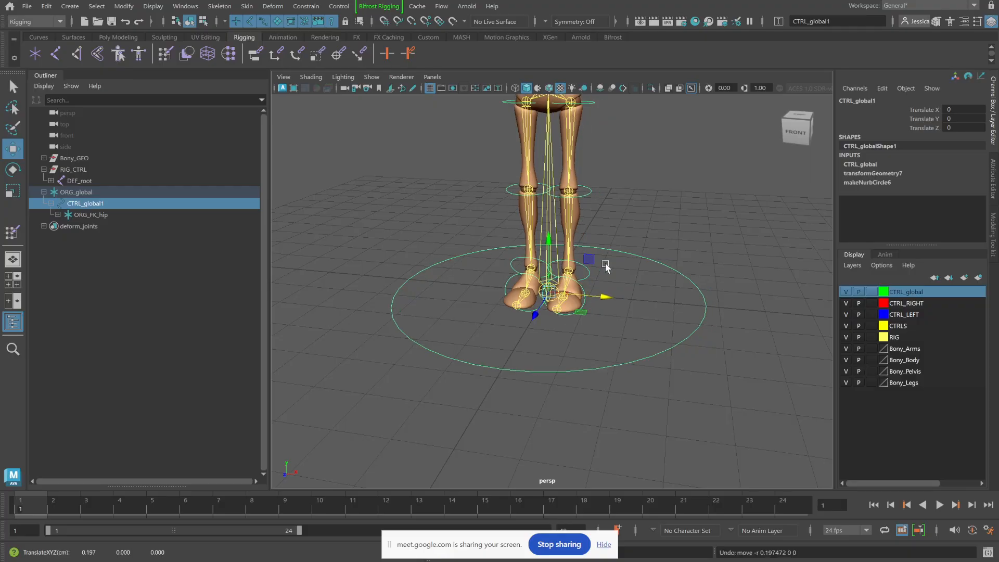
Step: Test-rotate the left calf control CTRL_FK_calf_L about its X axis and undo the rotation
{"action": "left_click", "coordinate": [590, 192]}
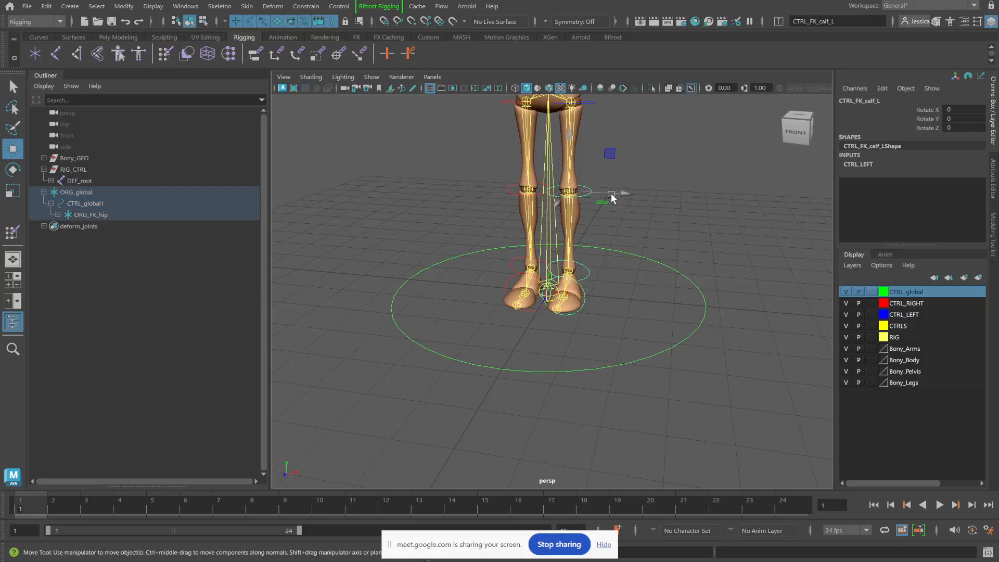
{"action": "left_click_drag", "start_coordinate": [701, 210], "coordinate": [653, 207], "text": "alt"}
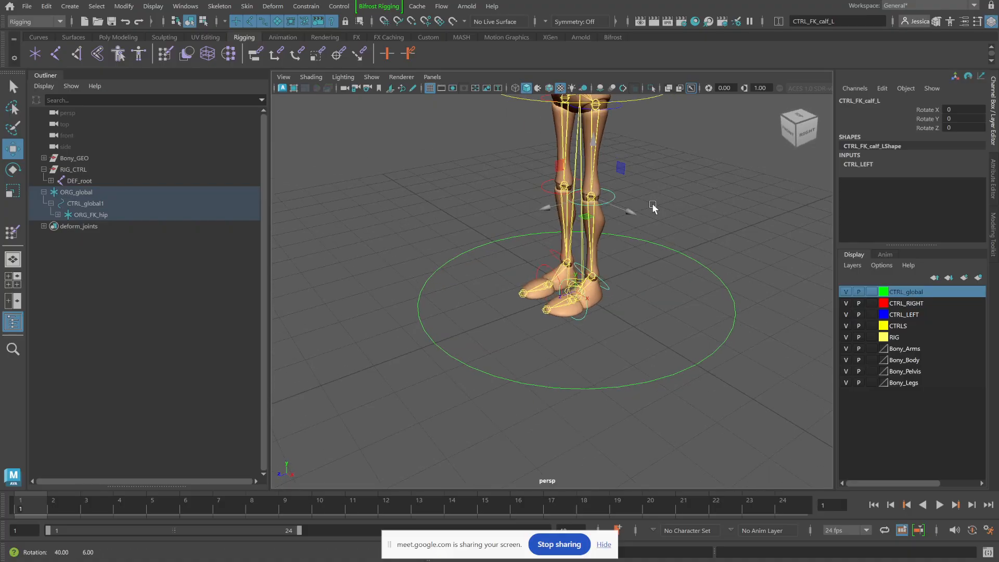
{"action": "key", "text": "e"}
{"action": "left_click_drag", "start_coordinate": [560, 186], "coordinate": [609, 198]}
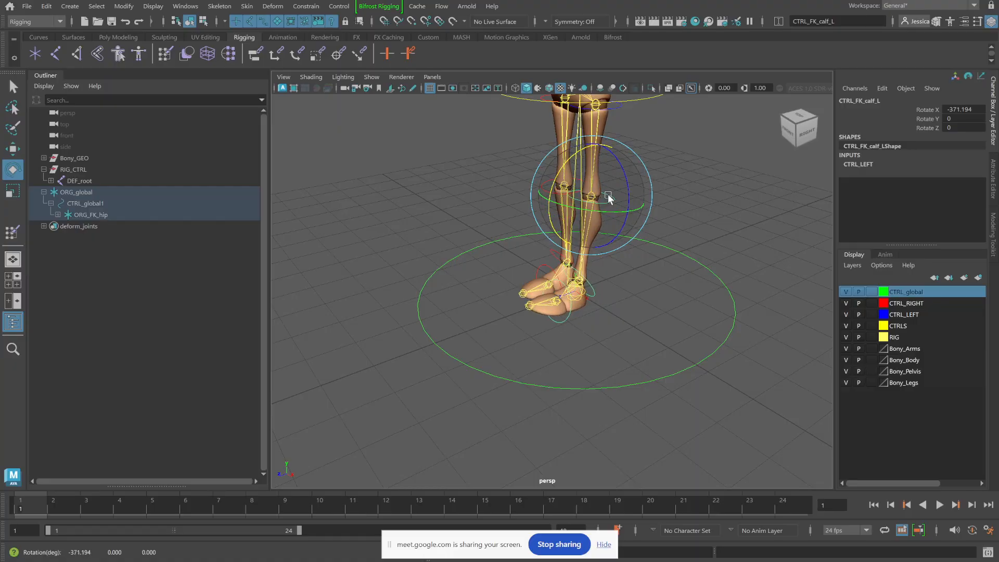
{"action": "key", "text": "ctrl+z"}
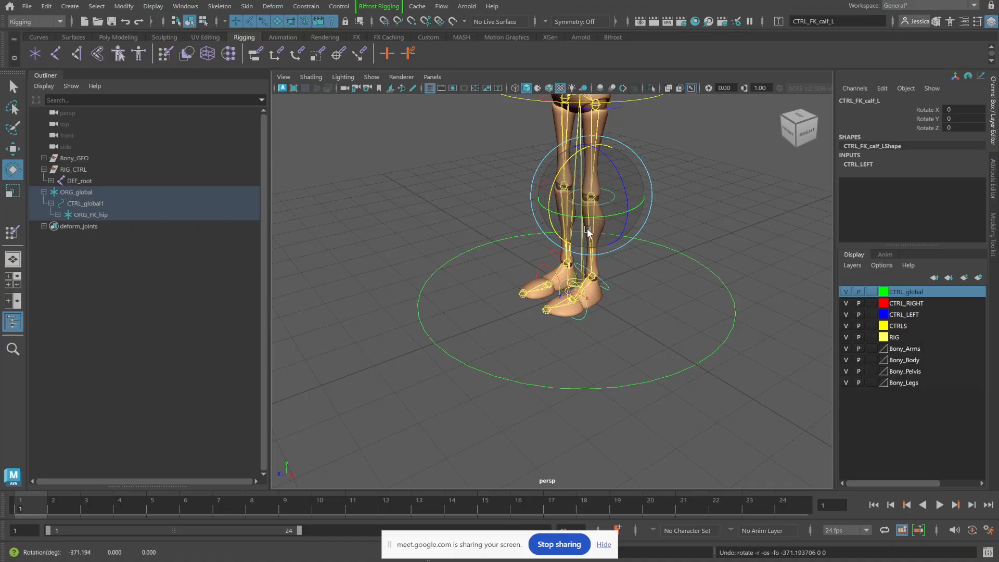
{"action": "middle_click_drag", "start_coordinate": [576, 295], "coordinate": [587, 364], "text": "alt"}
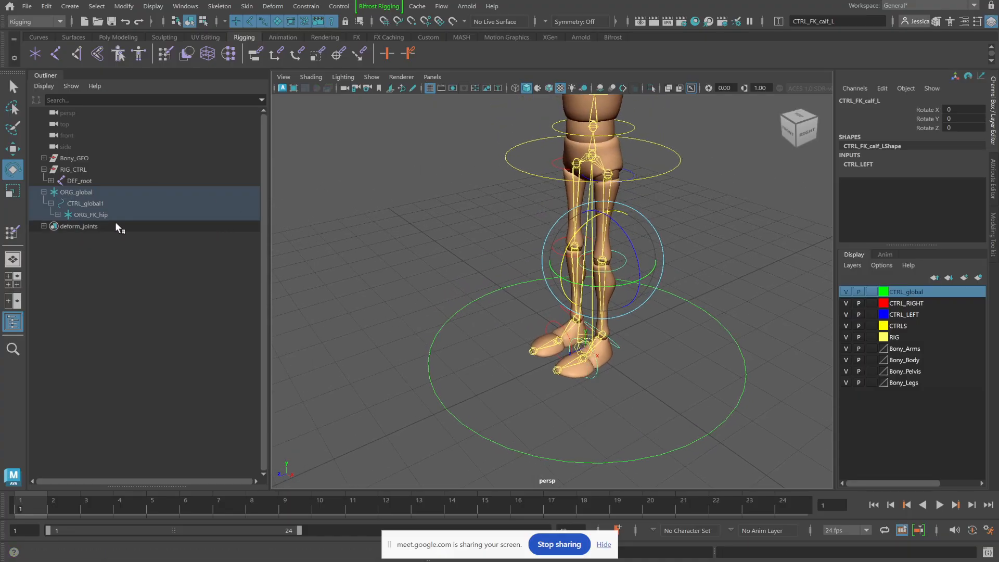
Step: Open the display attributes of the ORG_FK_hip locator shape to check its Visibility setting
{"action": "left_click", "coordinate": [86, 215]}
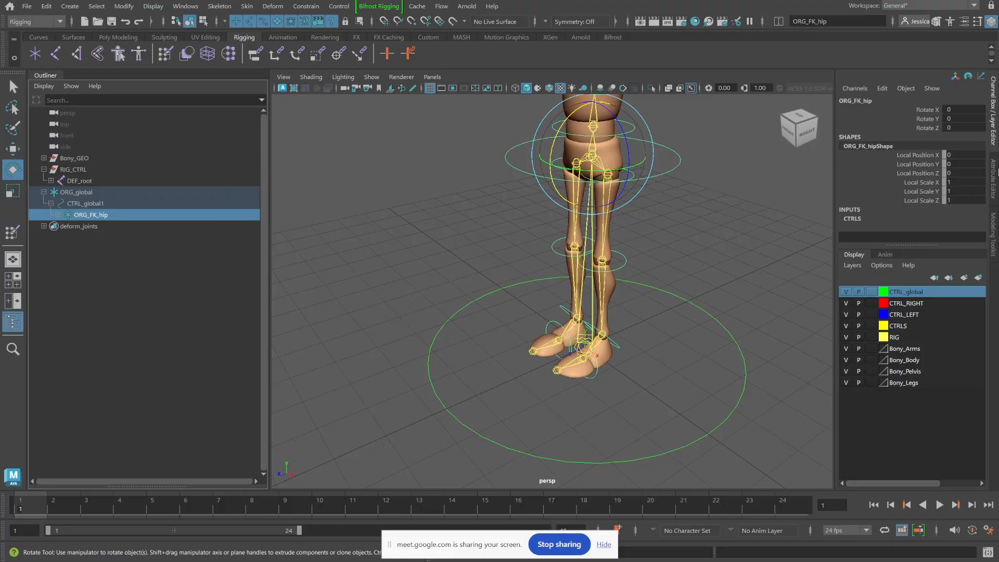
{"action": "left_click", "coordinate": [994, 176]}
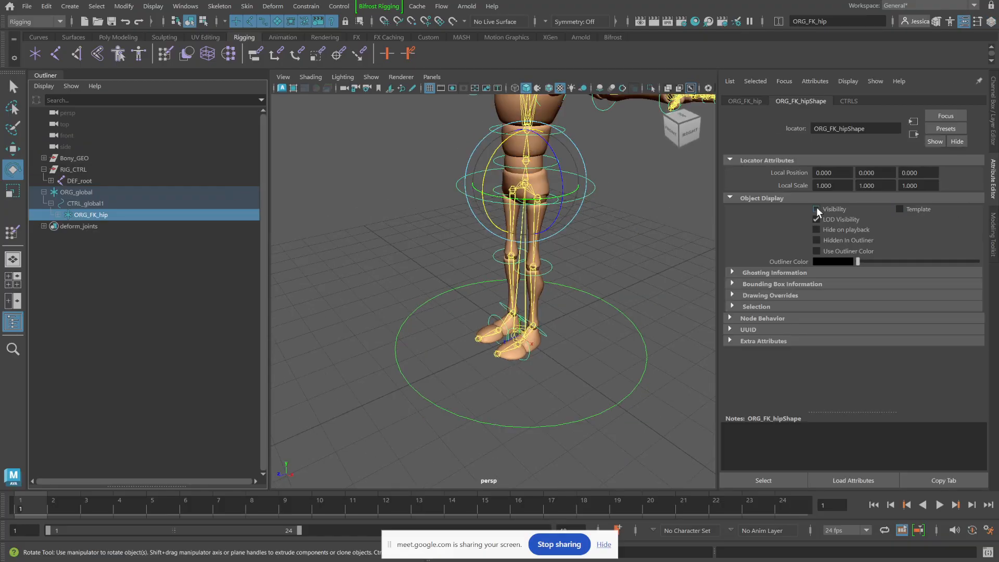
{"action": "left_click_drag", "start_coordinate": [676, 304], "coordinate": [614, 277], "text": "alt"}
Step: Select the hip control and the global control in turn and check which channels each one exposes
{"action": "left_click", "coordinate": [632, 328]}
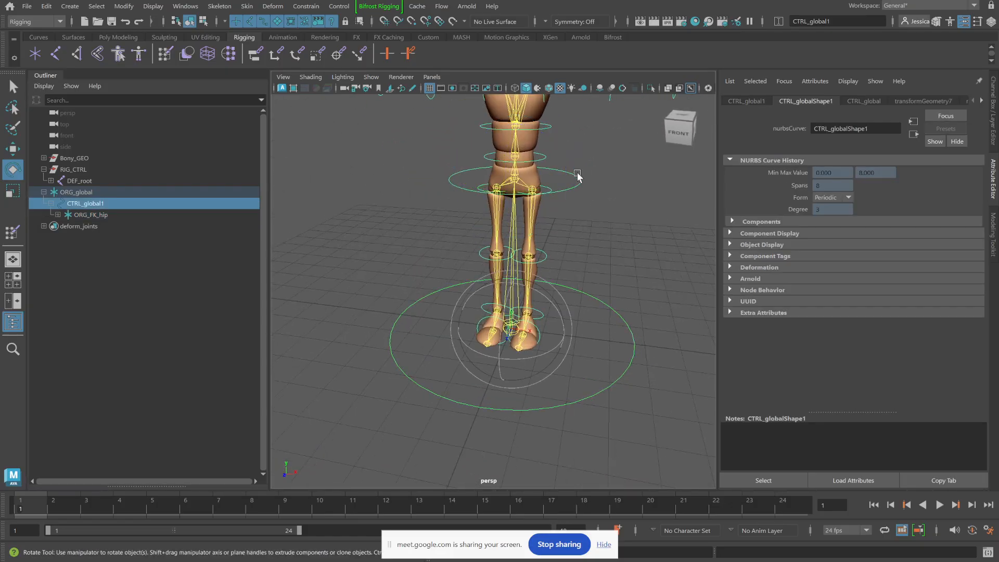
{"action": "key", "text": "f"}
{"action": "left_click_drag", "start_coordinate": [549, 239], "coordinate": [582, 309]}
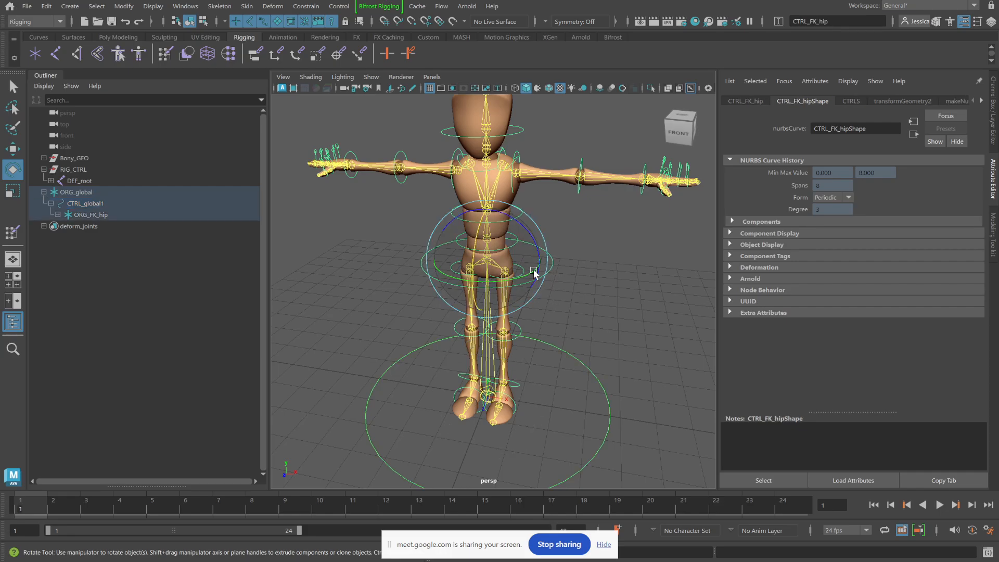
{"action": "left_click", "coordinate": [994, 86]}
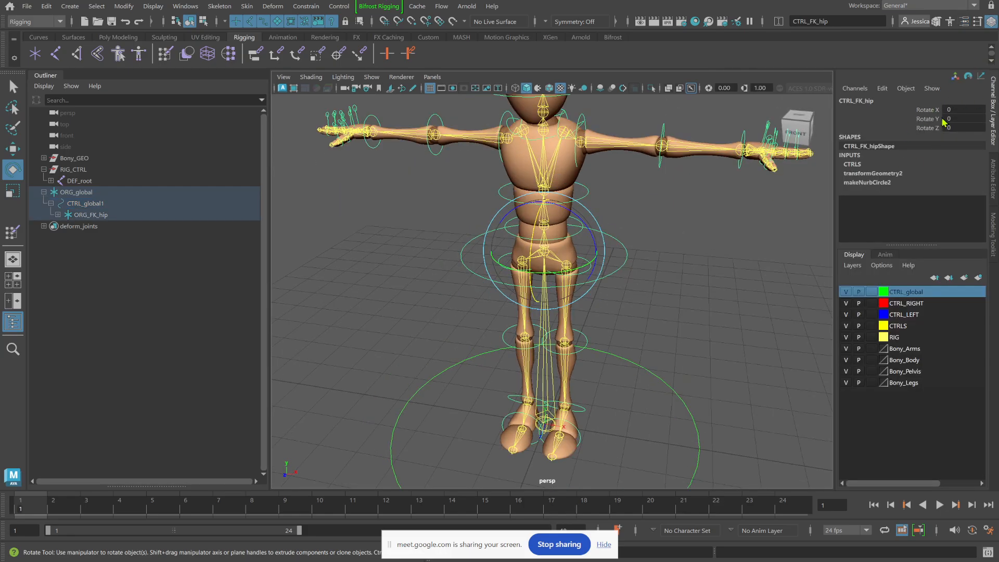
{"action": "middle_click_drag", "start_coordinate": [697, 266], "coordinate": [697, 193], "text": "alt"}
{"action": "left_click_drag", "start_coordinate": [710, 287], "coordinate": [634, 410]}
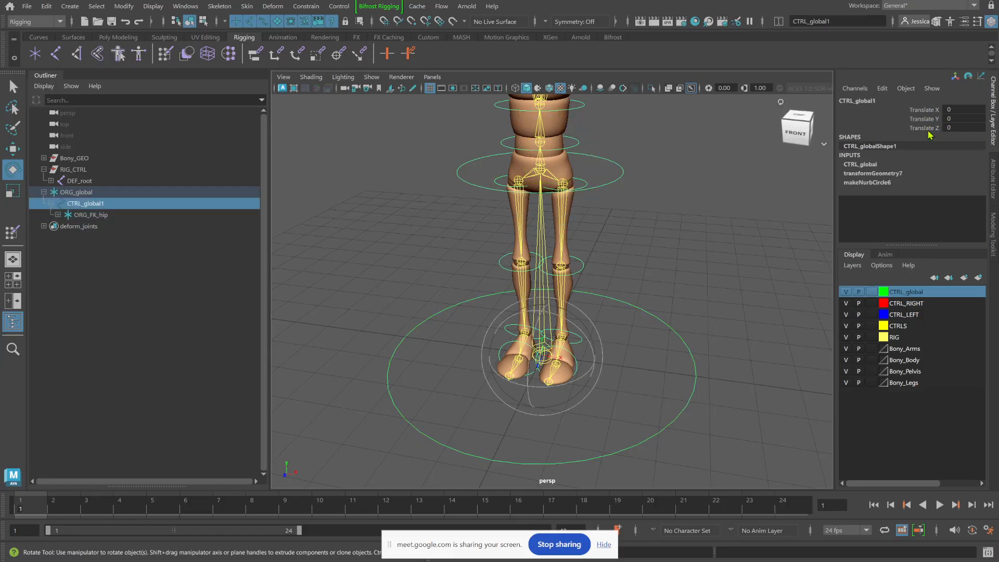
Step: Hide the RIG display layer and clear the selection to show the character with only its controls
{"action": "scroll", "coordinate": [682, 261], "scroll_direction": "down", "scroll_amount": 4}
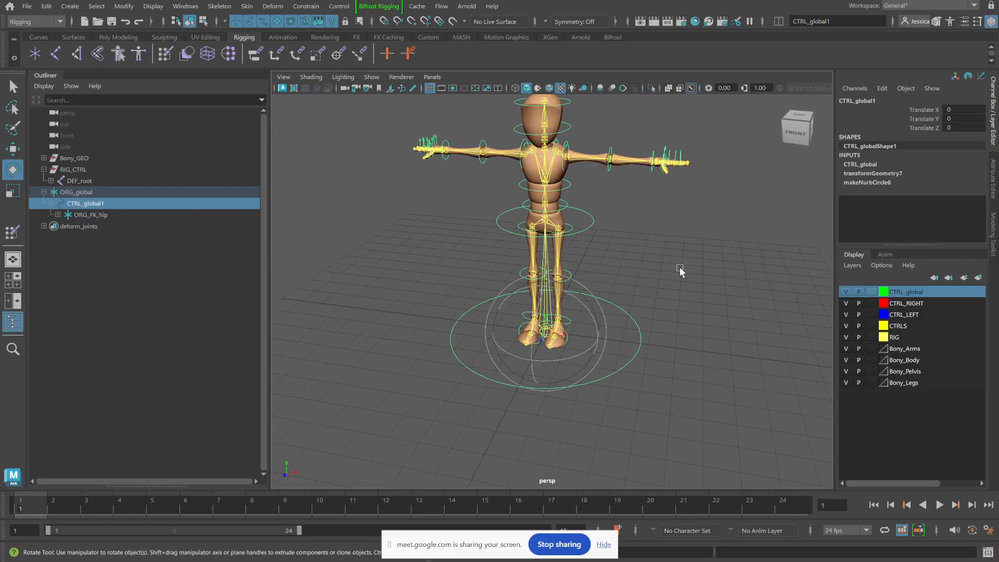
{"action": "left_click", "coordinate": [846, 337]}
{"action": "left_click", "coordinate": [667, 280]}
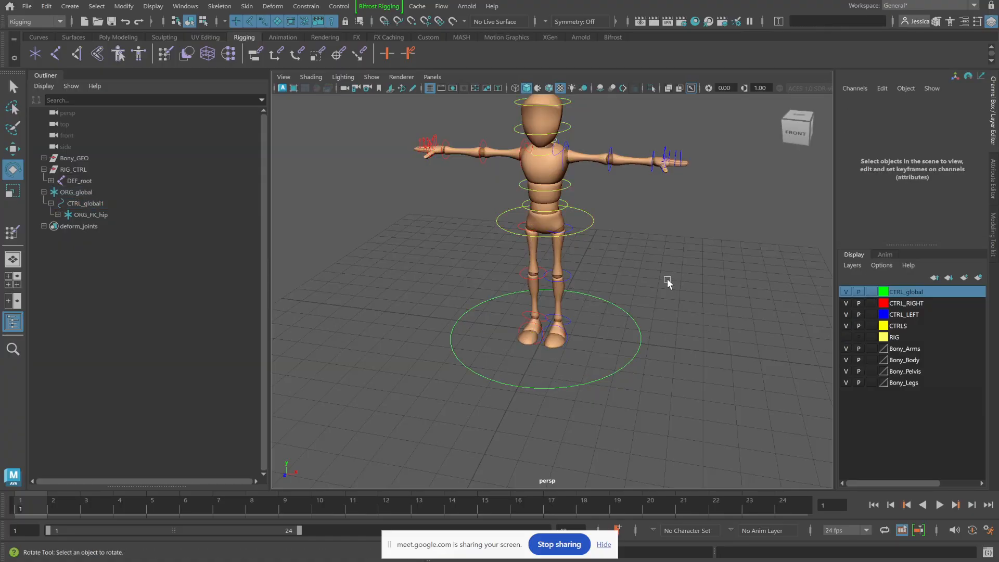
{"action": "left_click_drag", "start_coordinate": [667, 280], "coordinate": [660, 253], "text": "alt"}
{"action": "middle_click_drag", "start_coordinate": [660, 253], "coordinate": [689, 352], "text": "alt"}
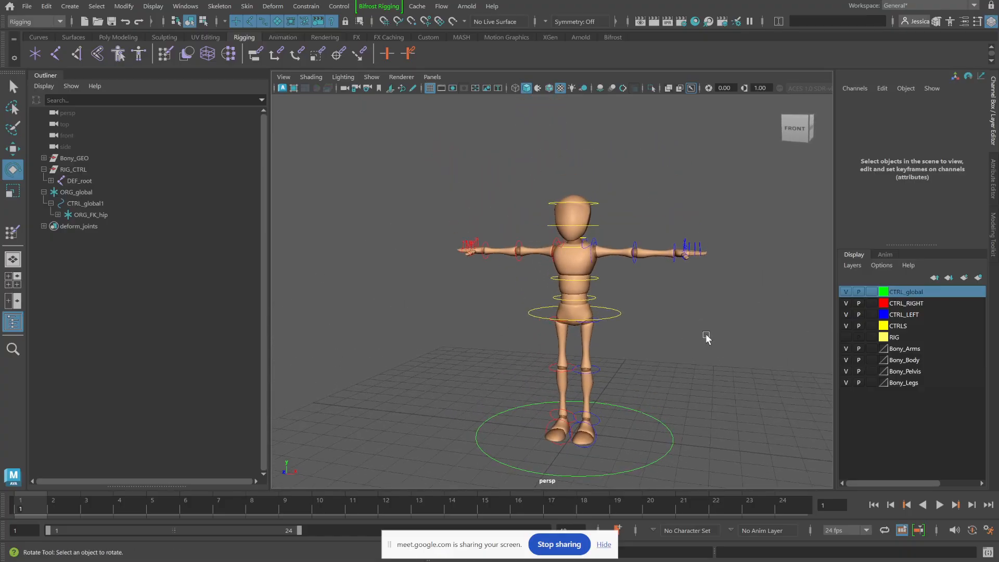
Step: Test-move the global control CTRL_global1 about 5.3 cm along X with the whole character, and undo the move
{"action": "left_click", "coordinate": [843, 337]}
{"action": "left_click", "coordinate": [844, 336]}
{"action": "left_click_drag", "start_coordinate": [702, 283], "coordinate": [677, 304], "text": "alt"}
{"action": "left_click_drag", "start_coordinate": [667, 301], "coordinate": [714, 237], "text": "alt"}
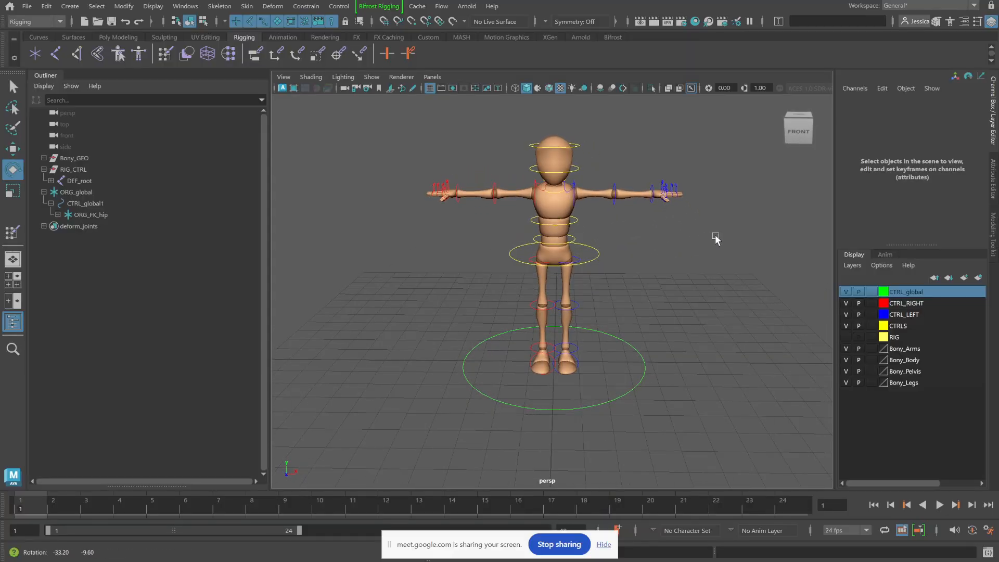
{"action": "left_click", "coordinate": [635, 366]}
{"action": "key", "text": "w"}
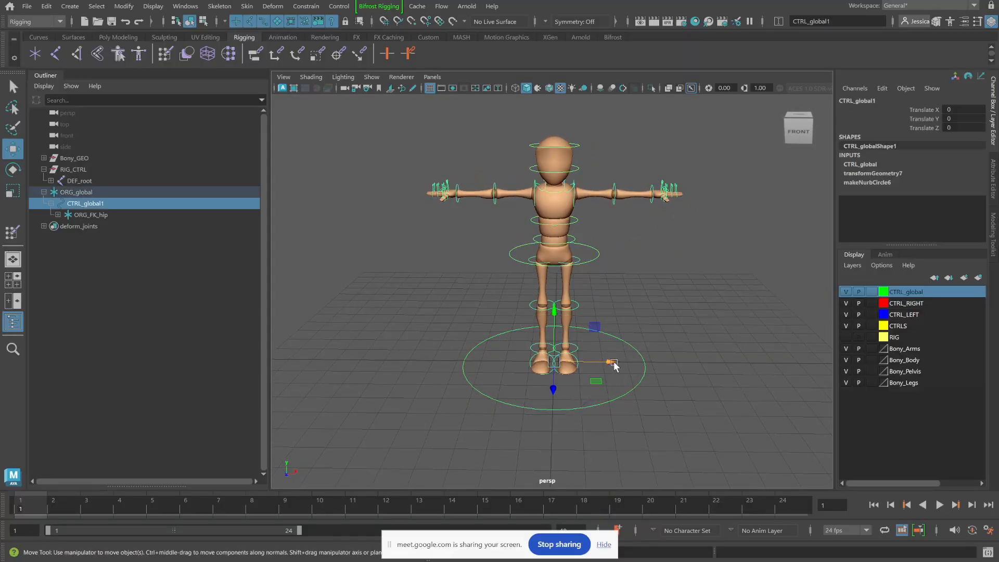
{"action": "left_click_drag", "start_coordinate": [598, 364], "coordinate": [745, 385]}
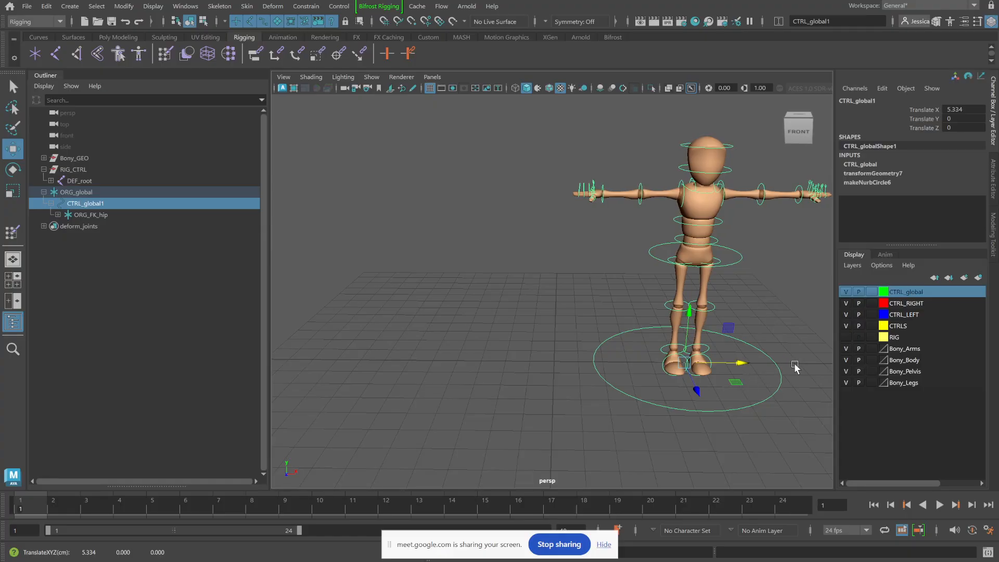
{"action": "key", "text": "ctrl+z"}
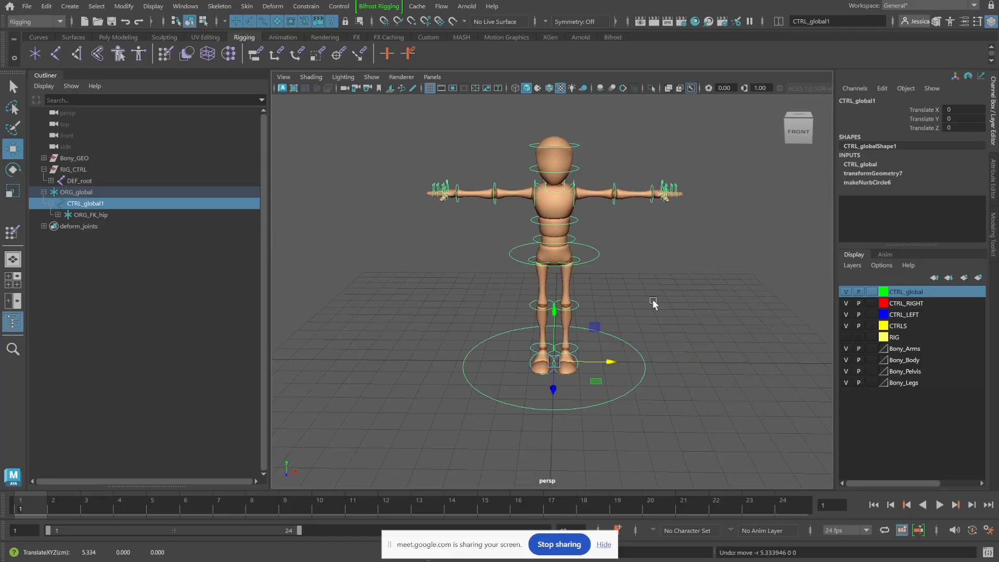
Step: Test-rotate the lower spine control CTRL_FK_spine1 freely about several axes to bend the upper body, and undo the rotations
{"action": "left_click", "coordinate": [586, 258]}
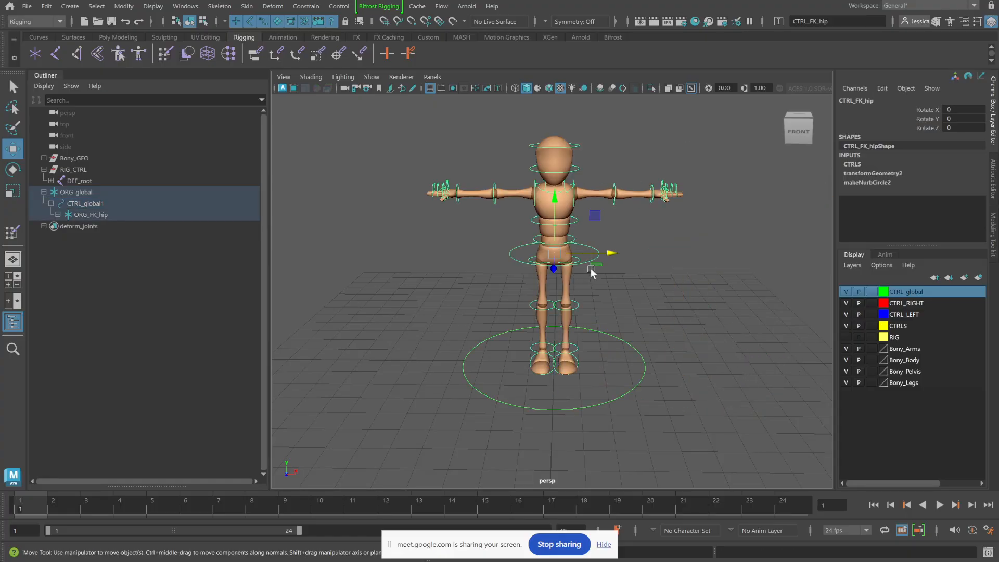
{"action": "left_click", "coordinate": [573, 245]}
{"action": "key", "text": "e"}
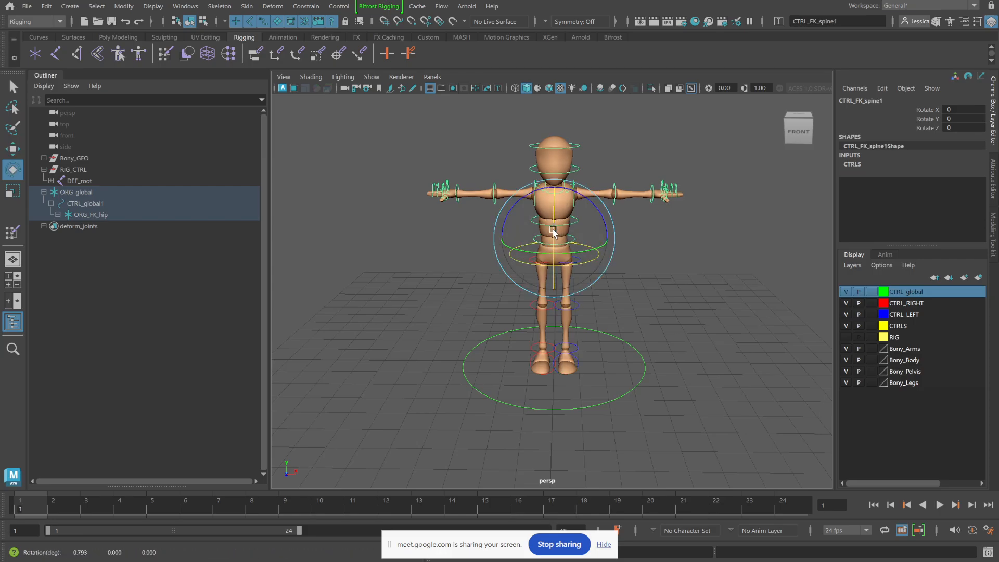
{"action": "left_click_drag", "start_coordinate": [553, 232], "coordinate": [548, 202]}
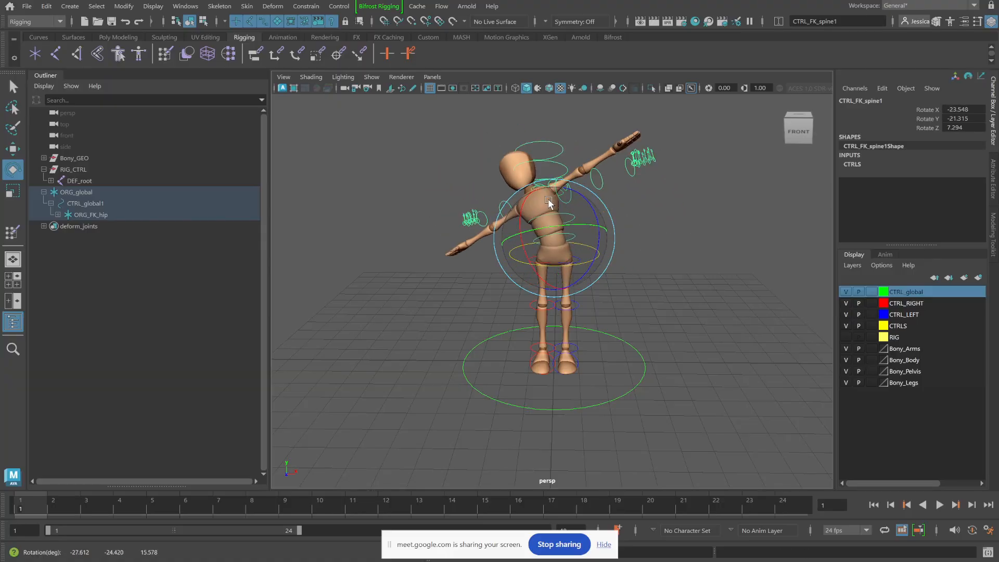
{"action": "key", "text": "ctrl+z"}
{"action": "key", "text": "ctrl+z"}
{"action": "key", "text": "ctrl+z"}
{"action": "key", "text": "ctrl+z"}
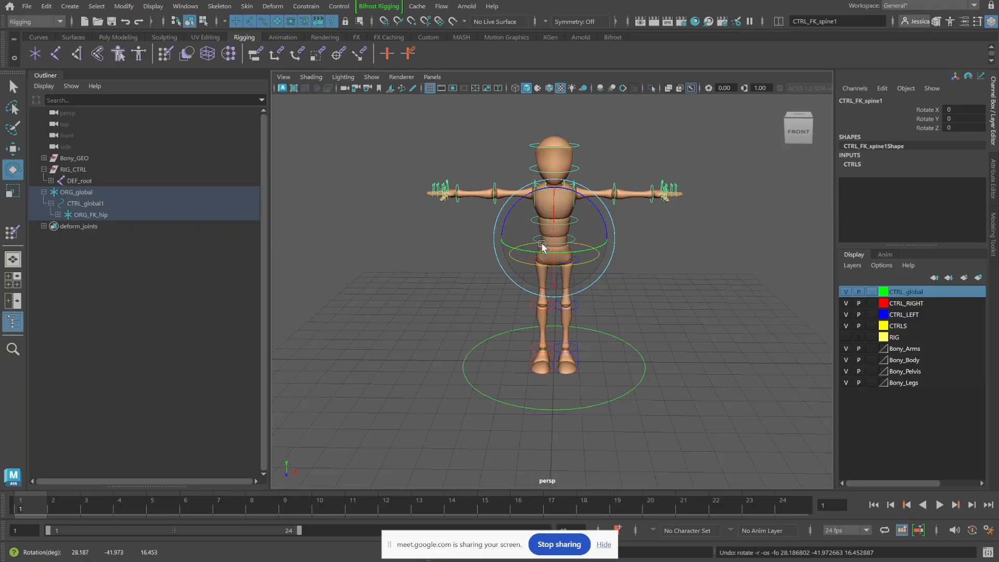